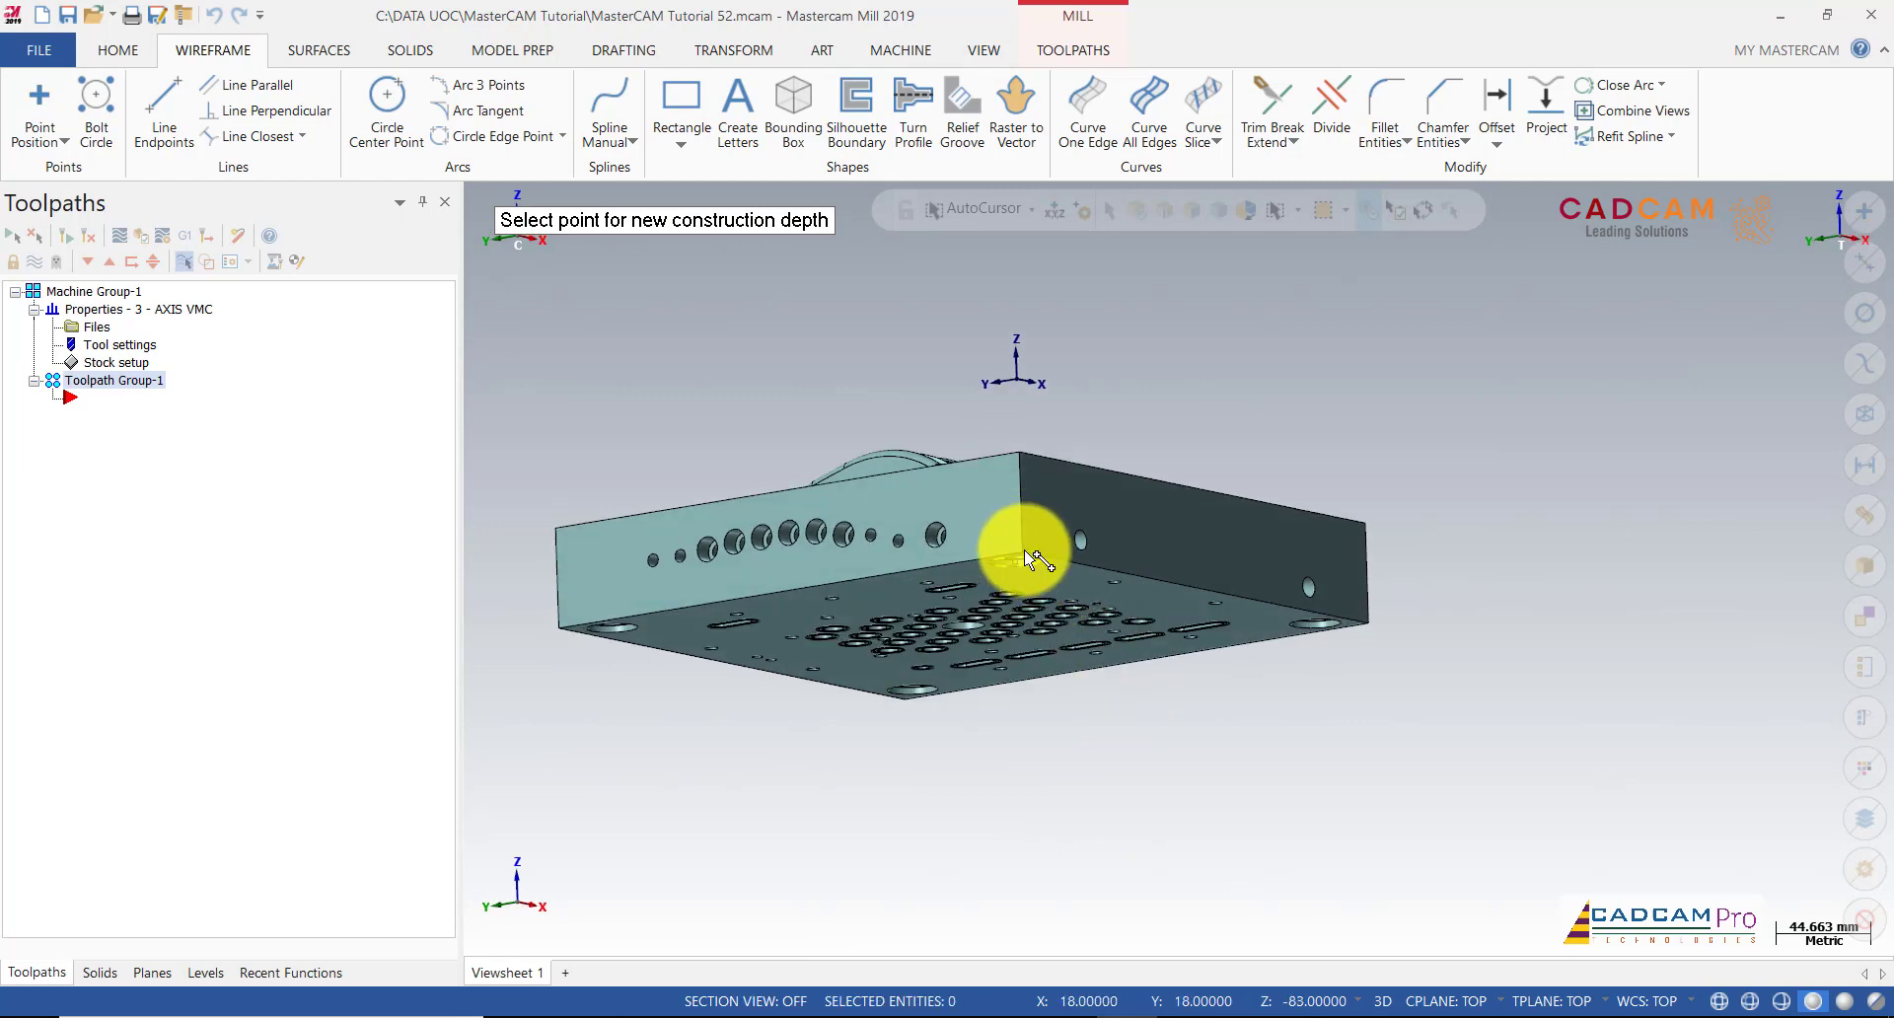
Step: Set the construction depth to Z -83 at the part's bottom corner and switch construction to 2D
scroll(1394, 622, "up", 4)
middle_click_drag(1019, 518, 1055, 474)
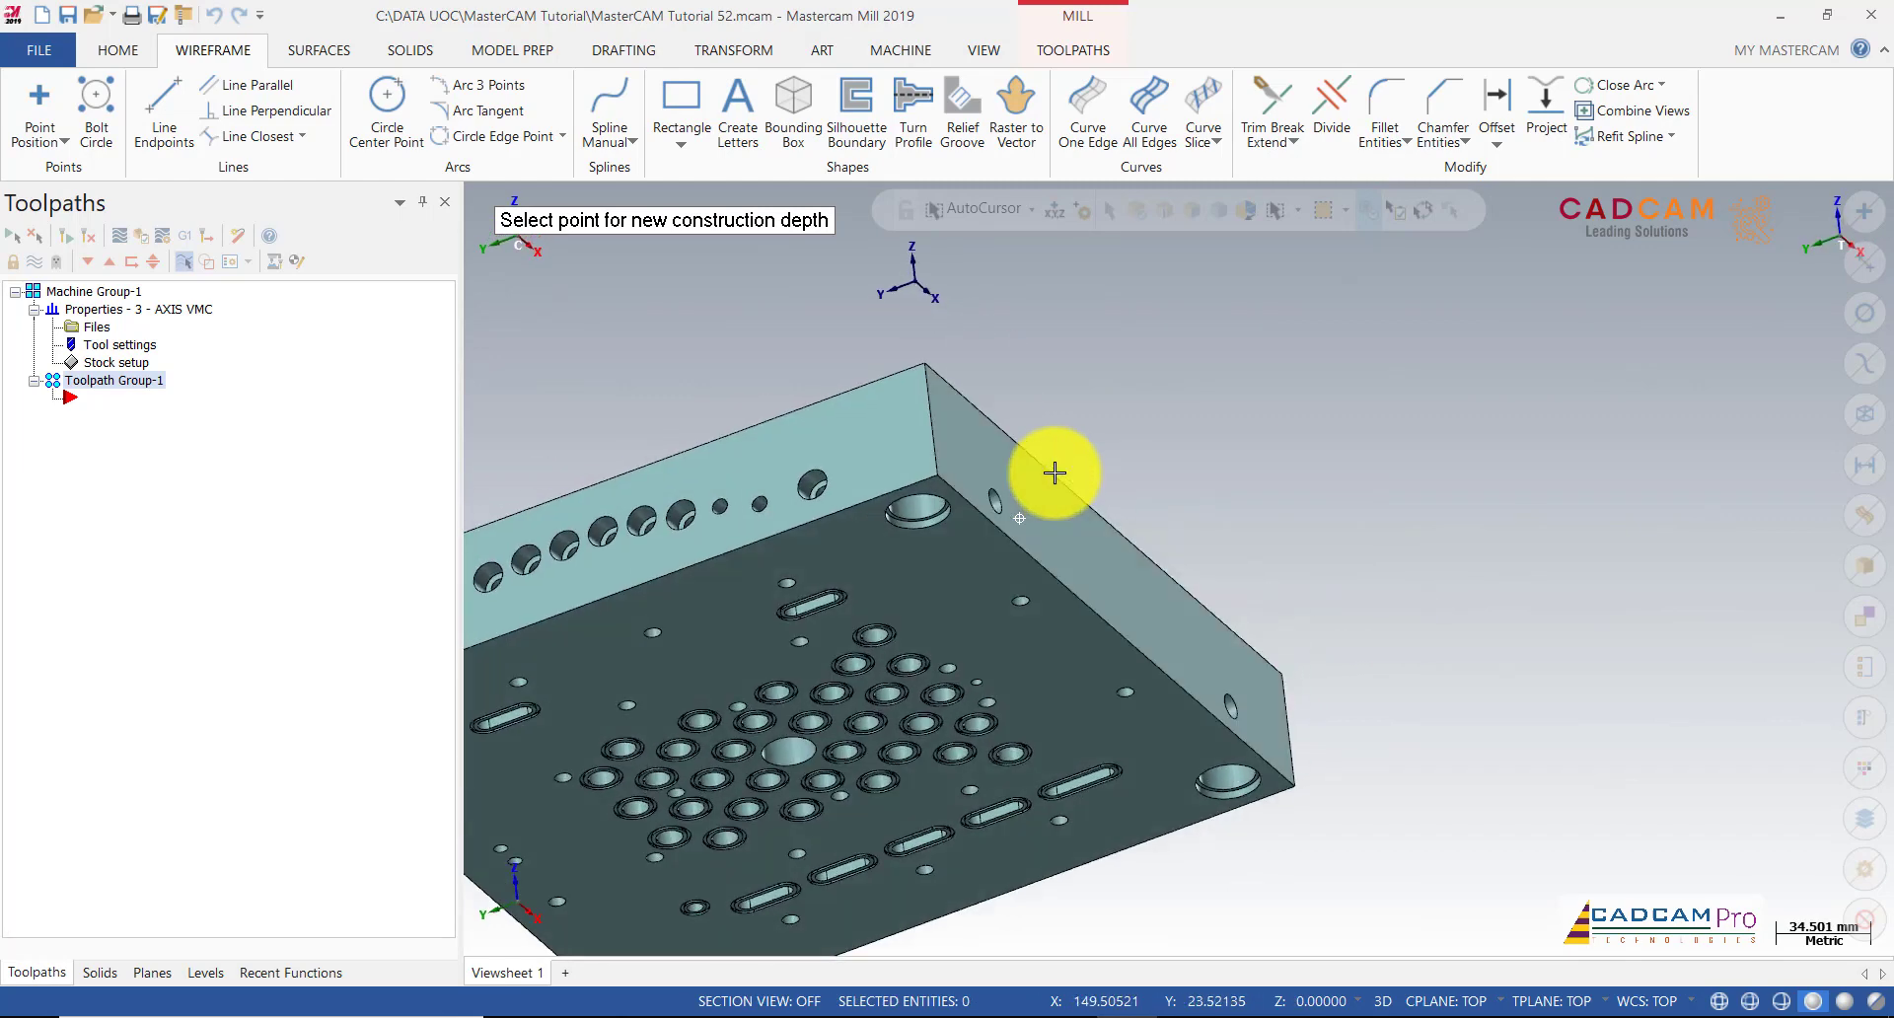
left_click(938, 481)
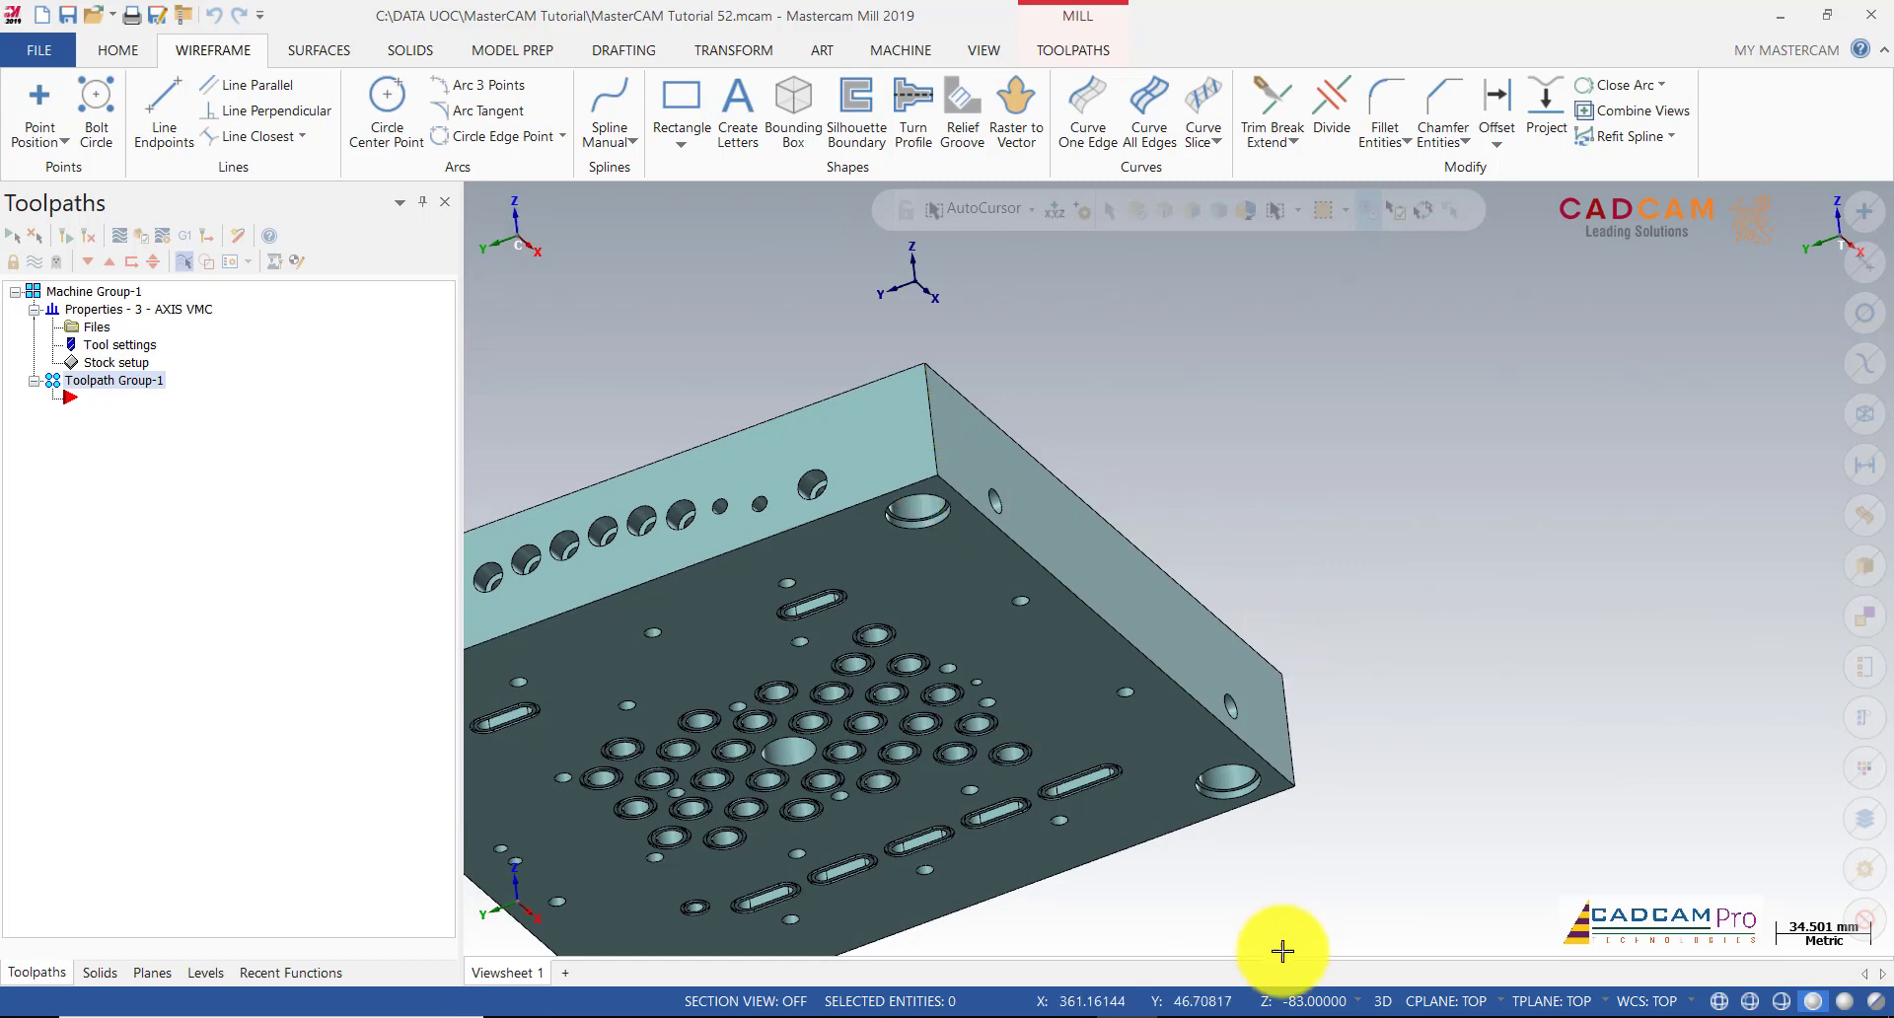
left_click(1381, 1000)
scroll(1395, 579, "down", 1)
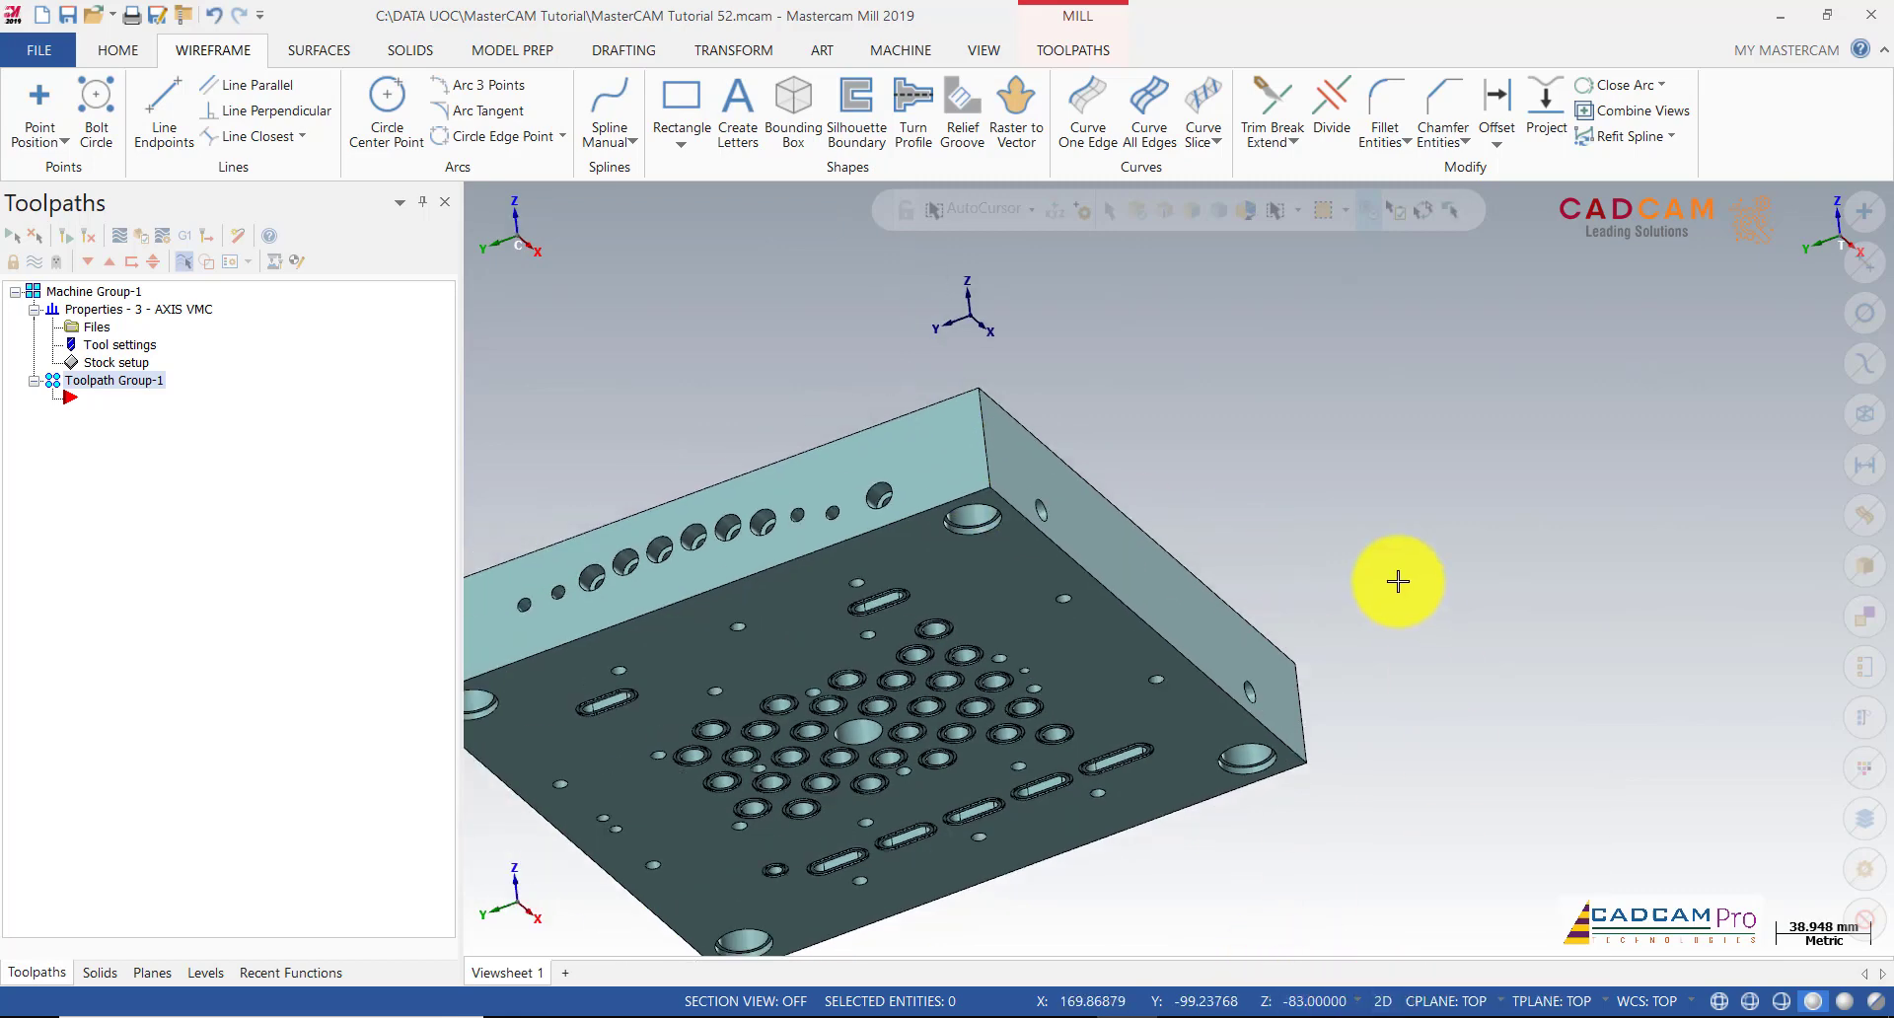
Step: Draw a 273 × 273 rectangle between the part's two opposite bottom corners
left_click(680, 99)
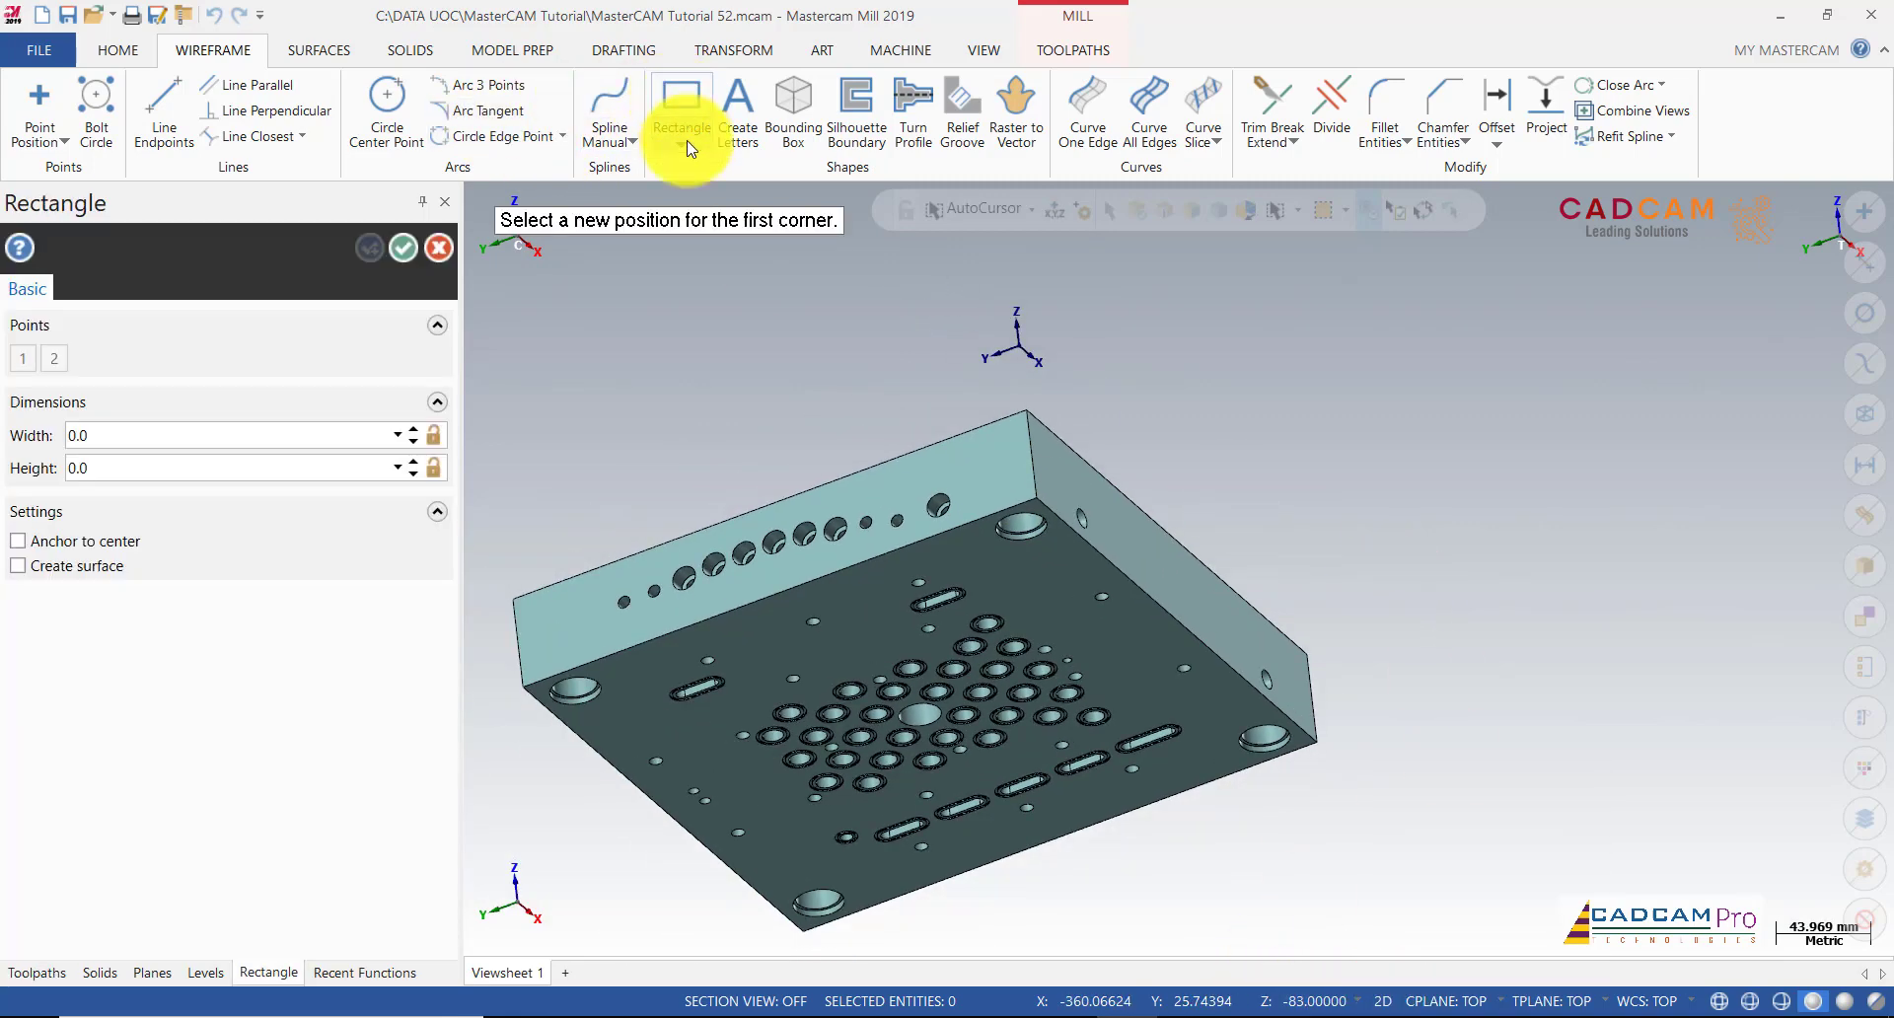
scroll(800, 381, "down", 1)
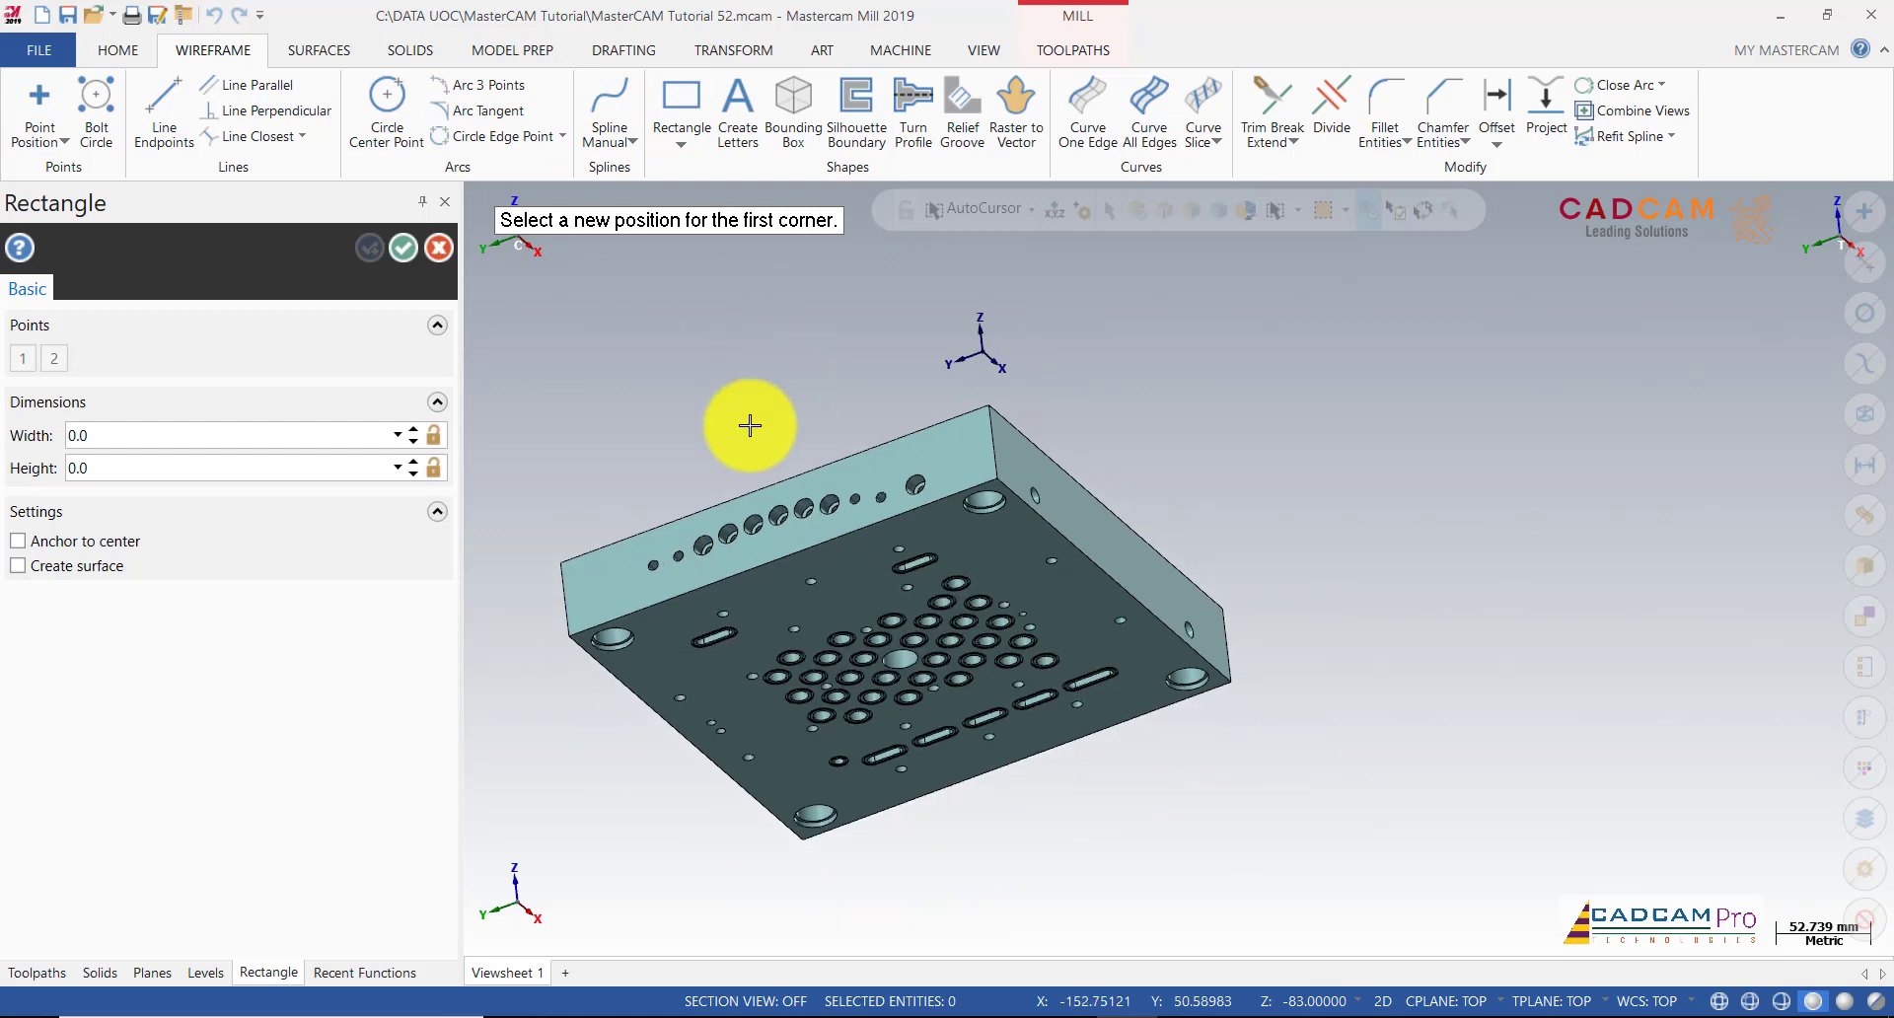
left_click(569, 636)
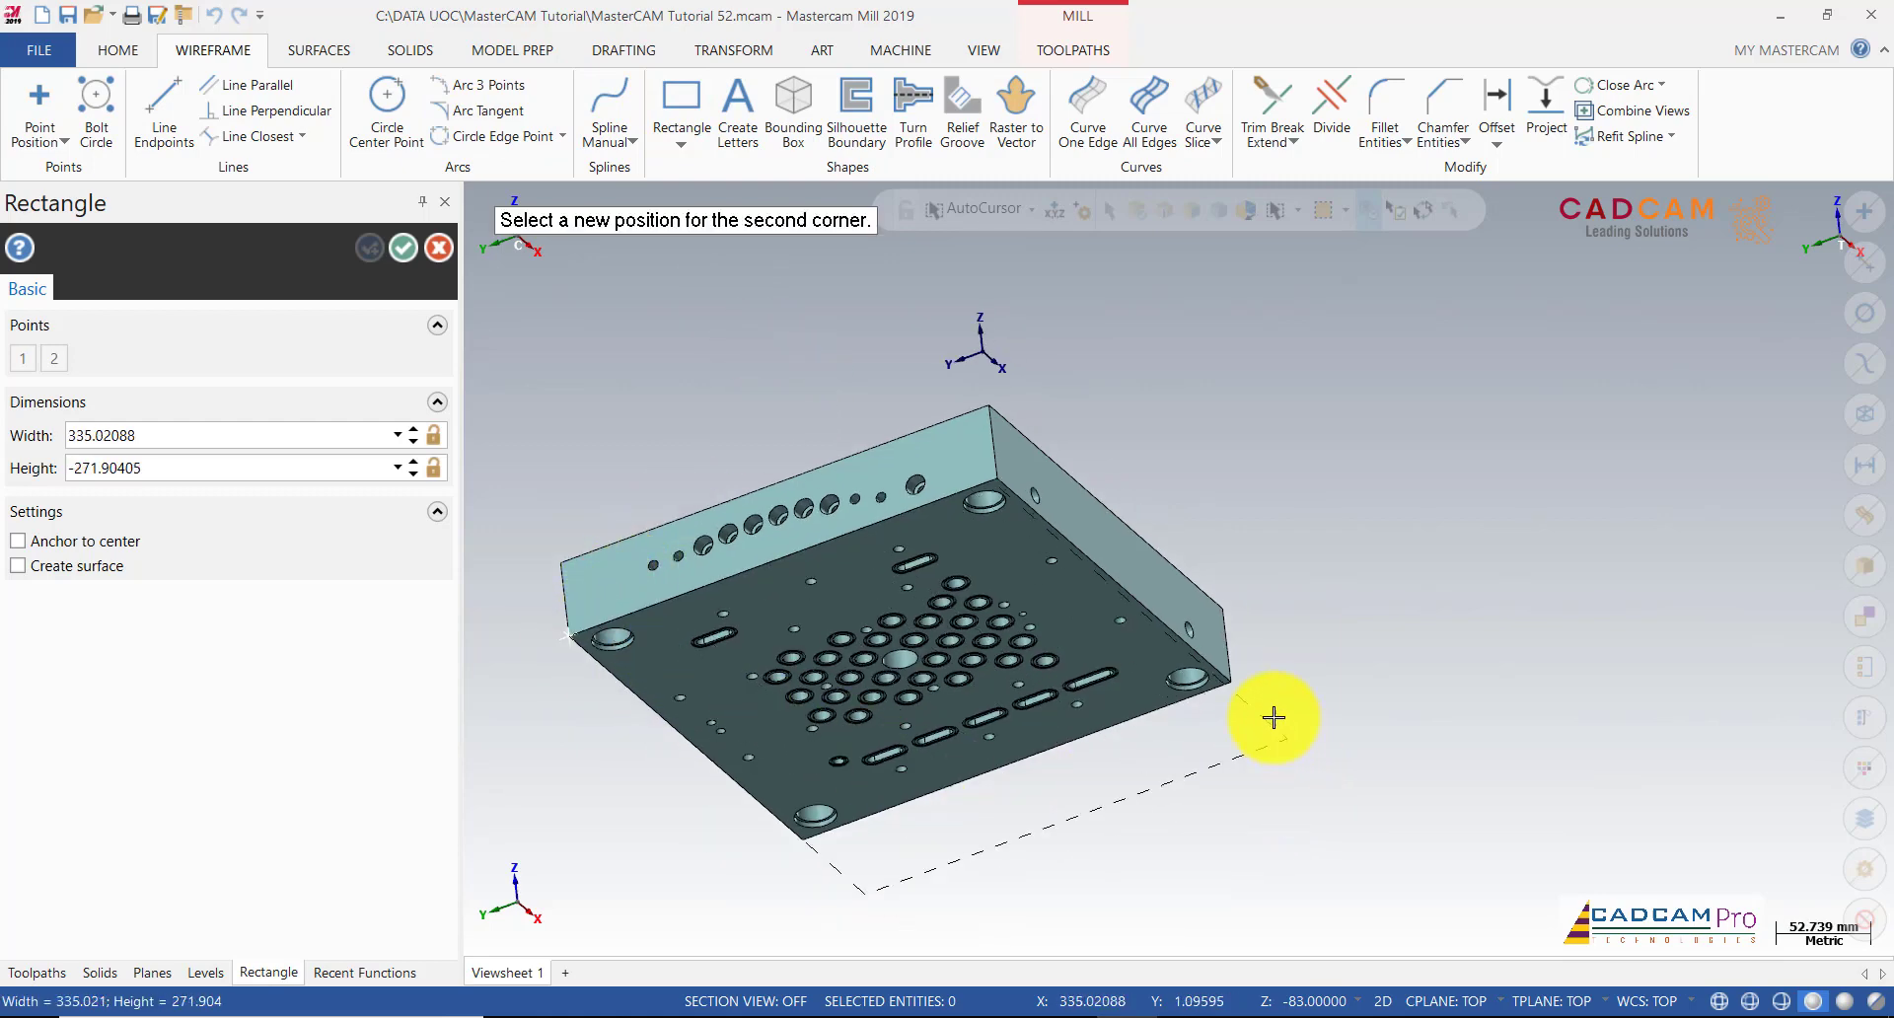
left_click(1233, 683)
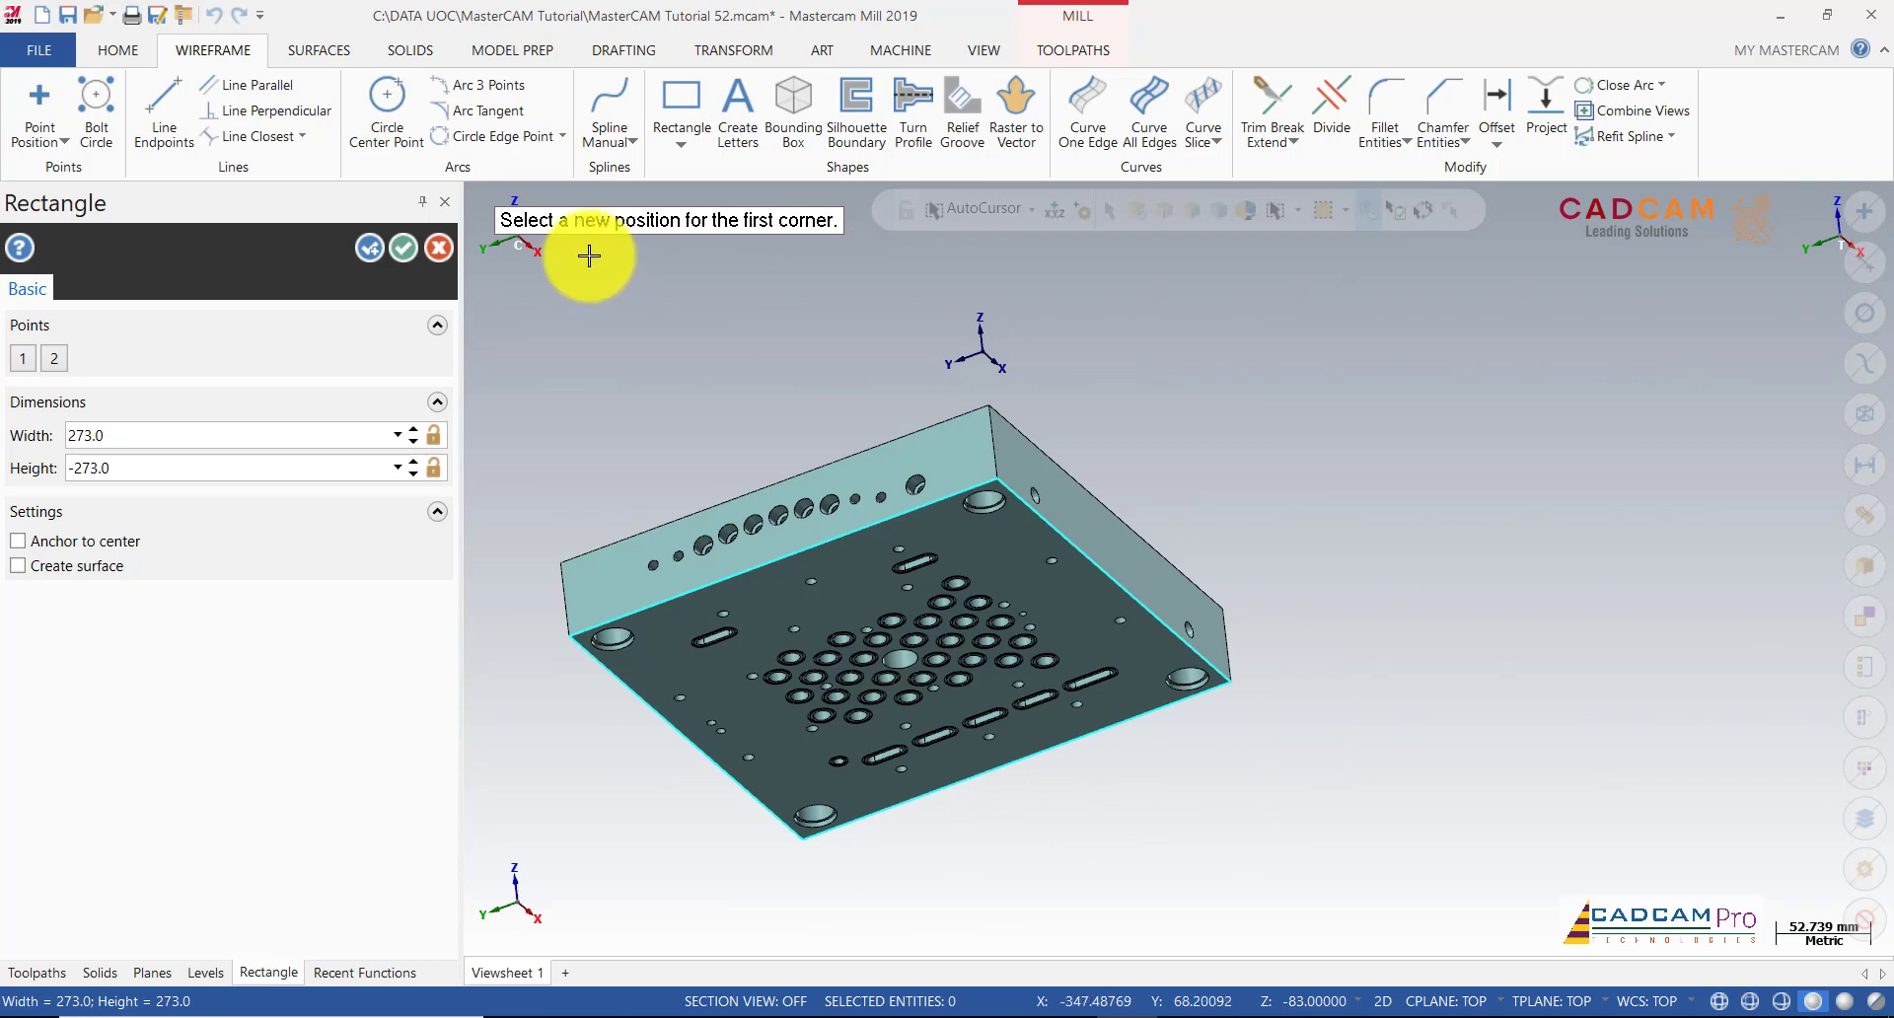
left_click(415, 251)
scroll(1272, 468, "down", 2)
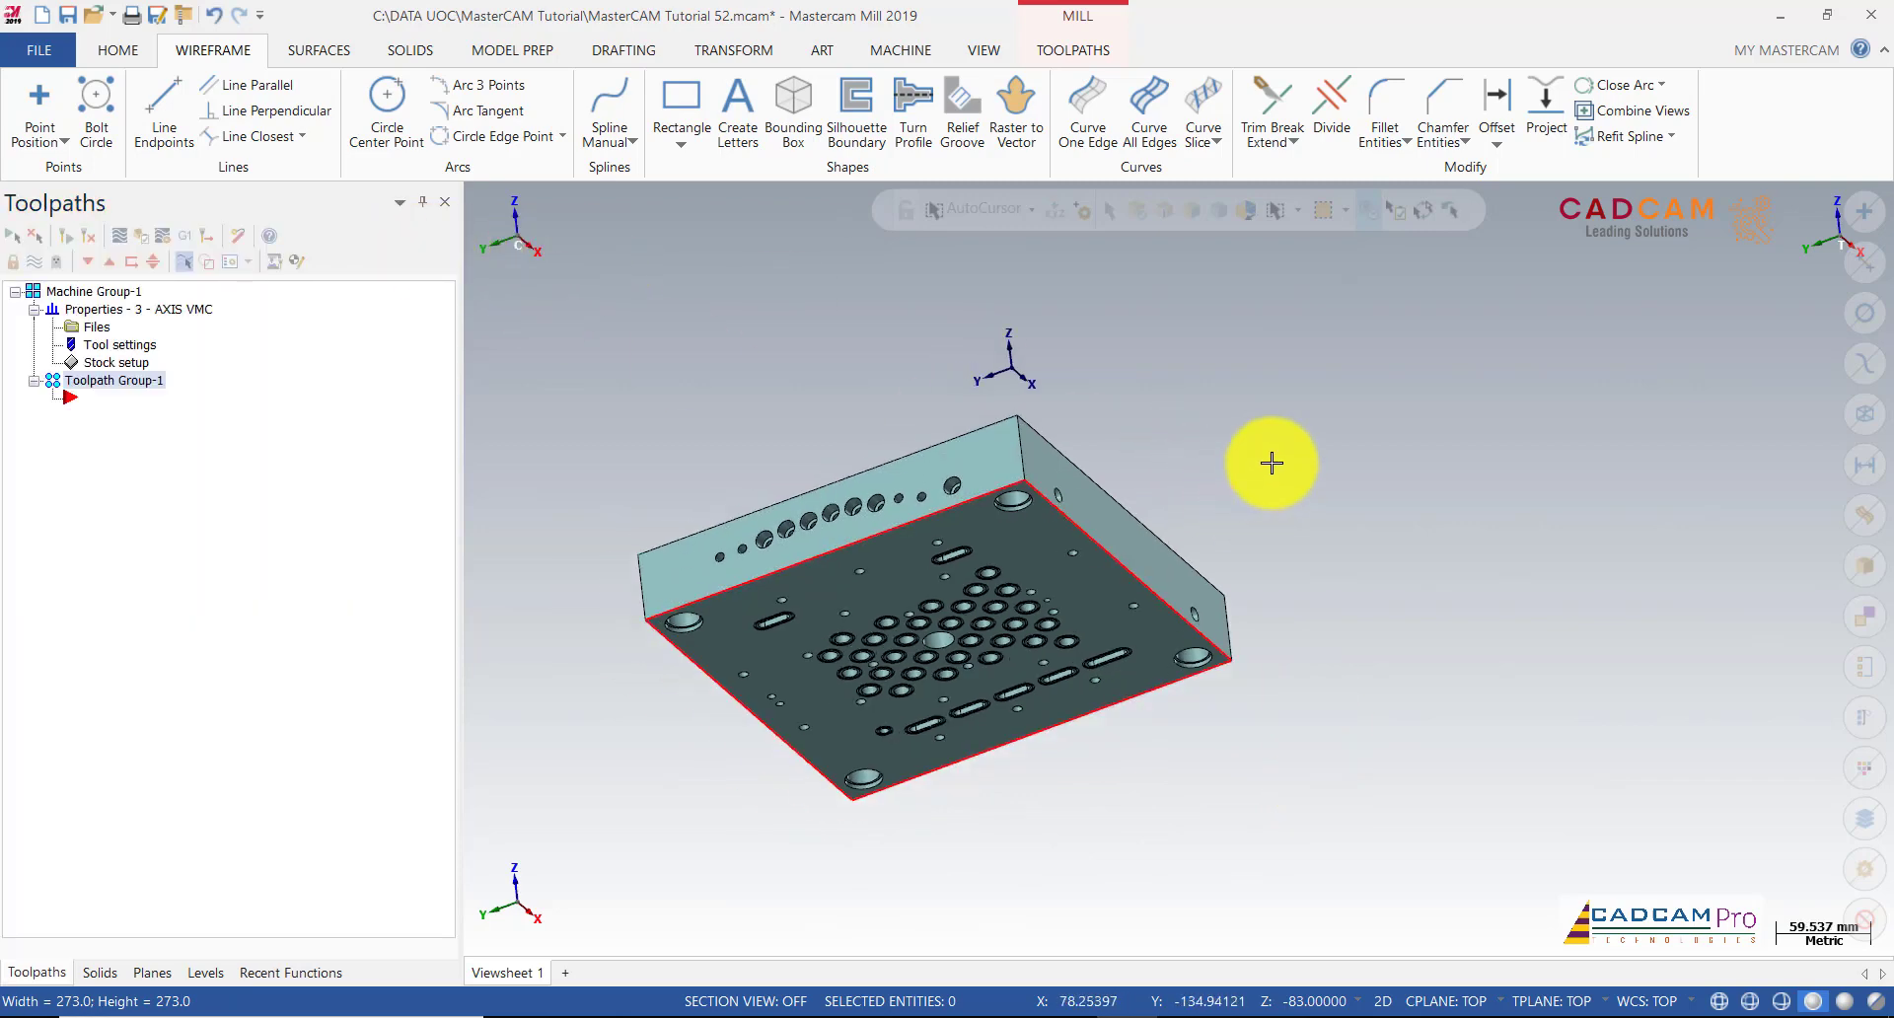
middle_click_drag(1275, 495, 1252, 605)
scroll(1424, 749, "down", 1)
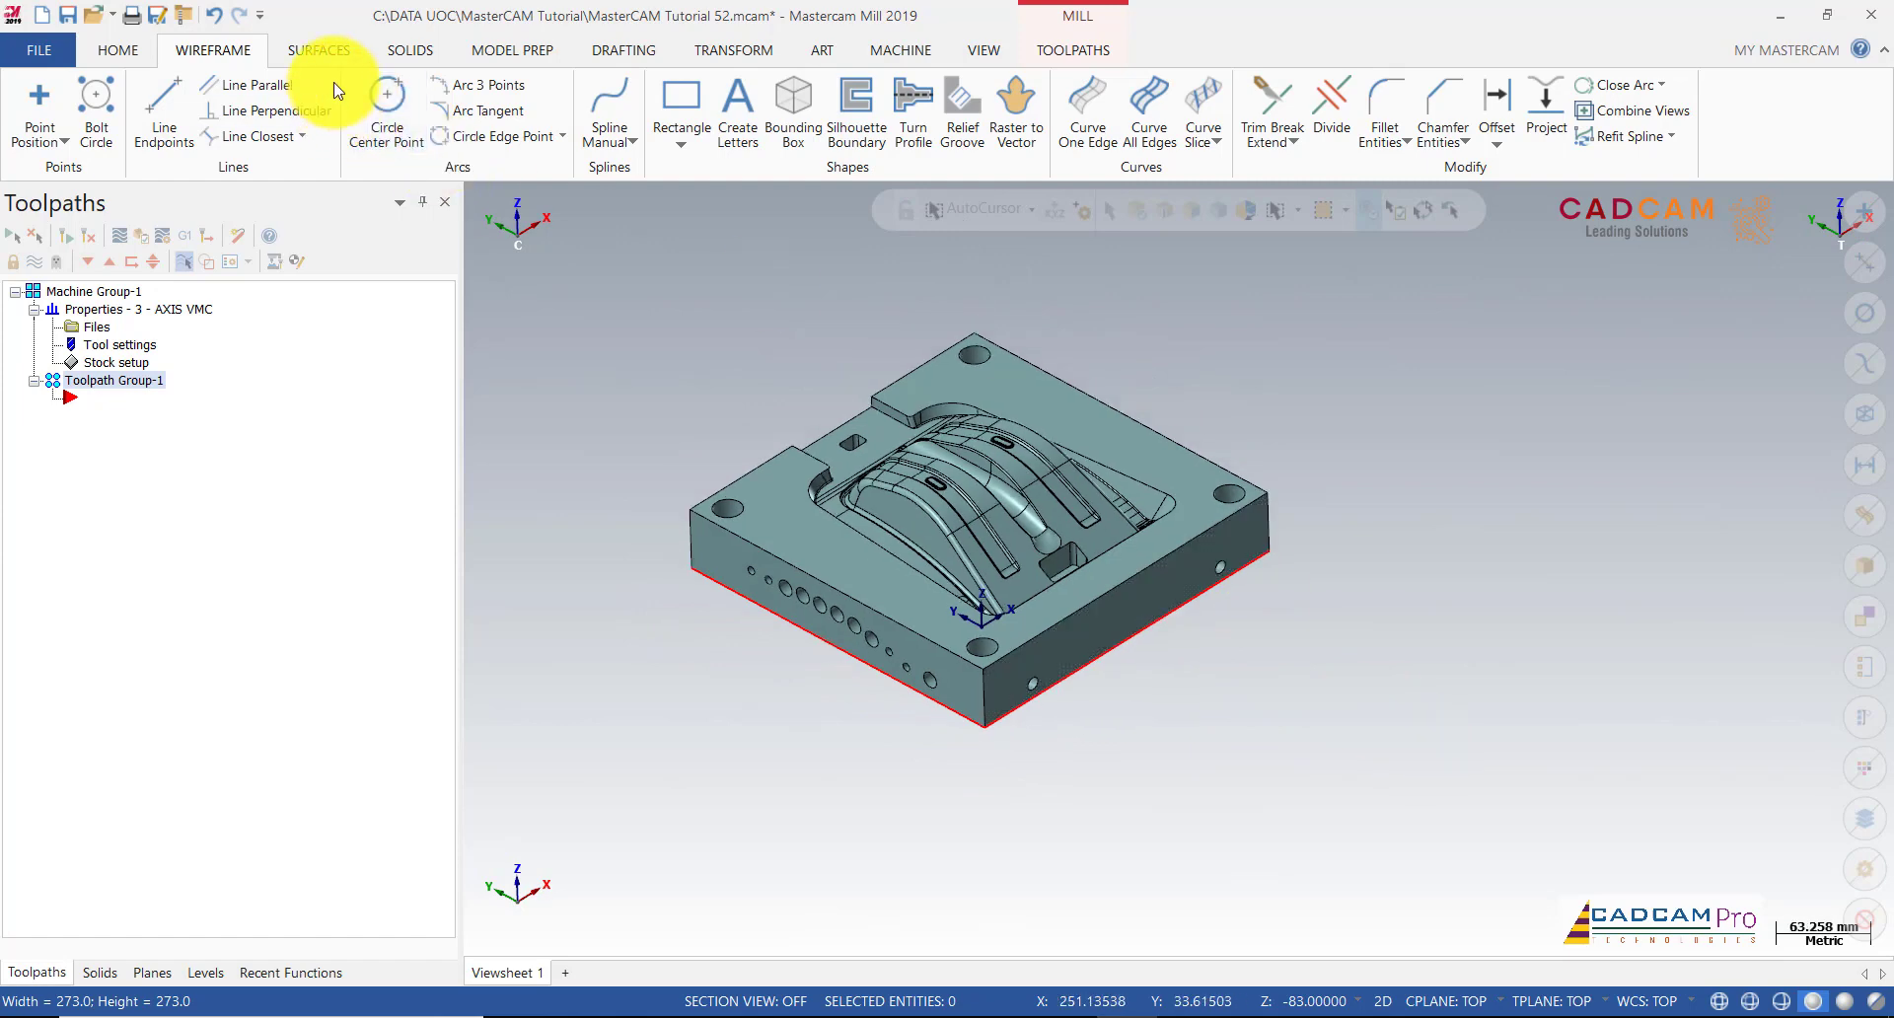
Step: Chain the outline rectangle and extrude it 83 into a solid stock block
left_click(410, 57)
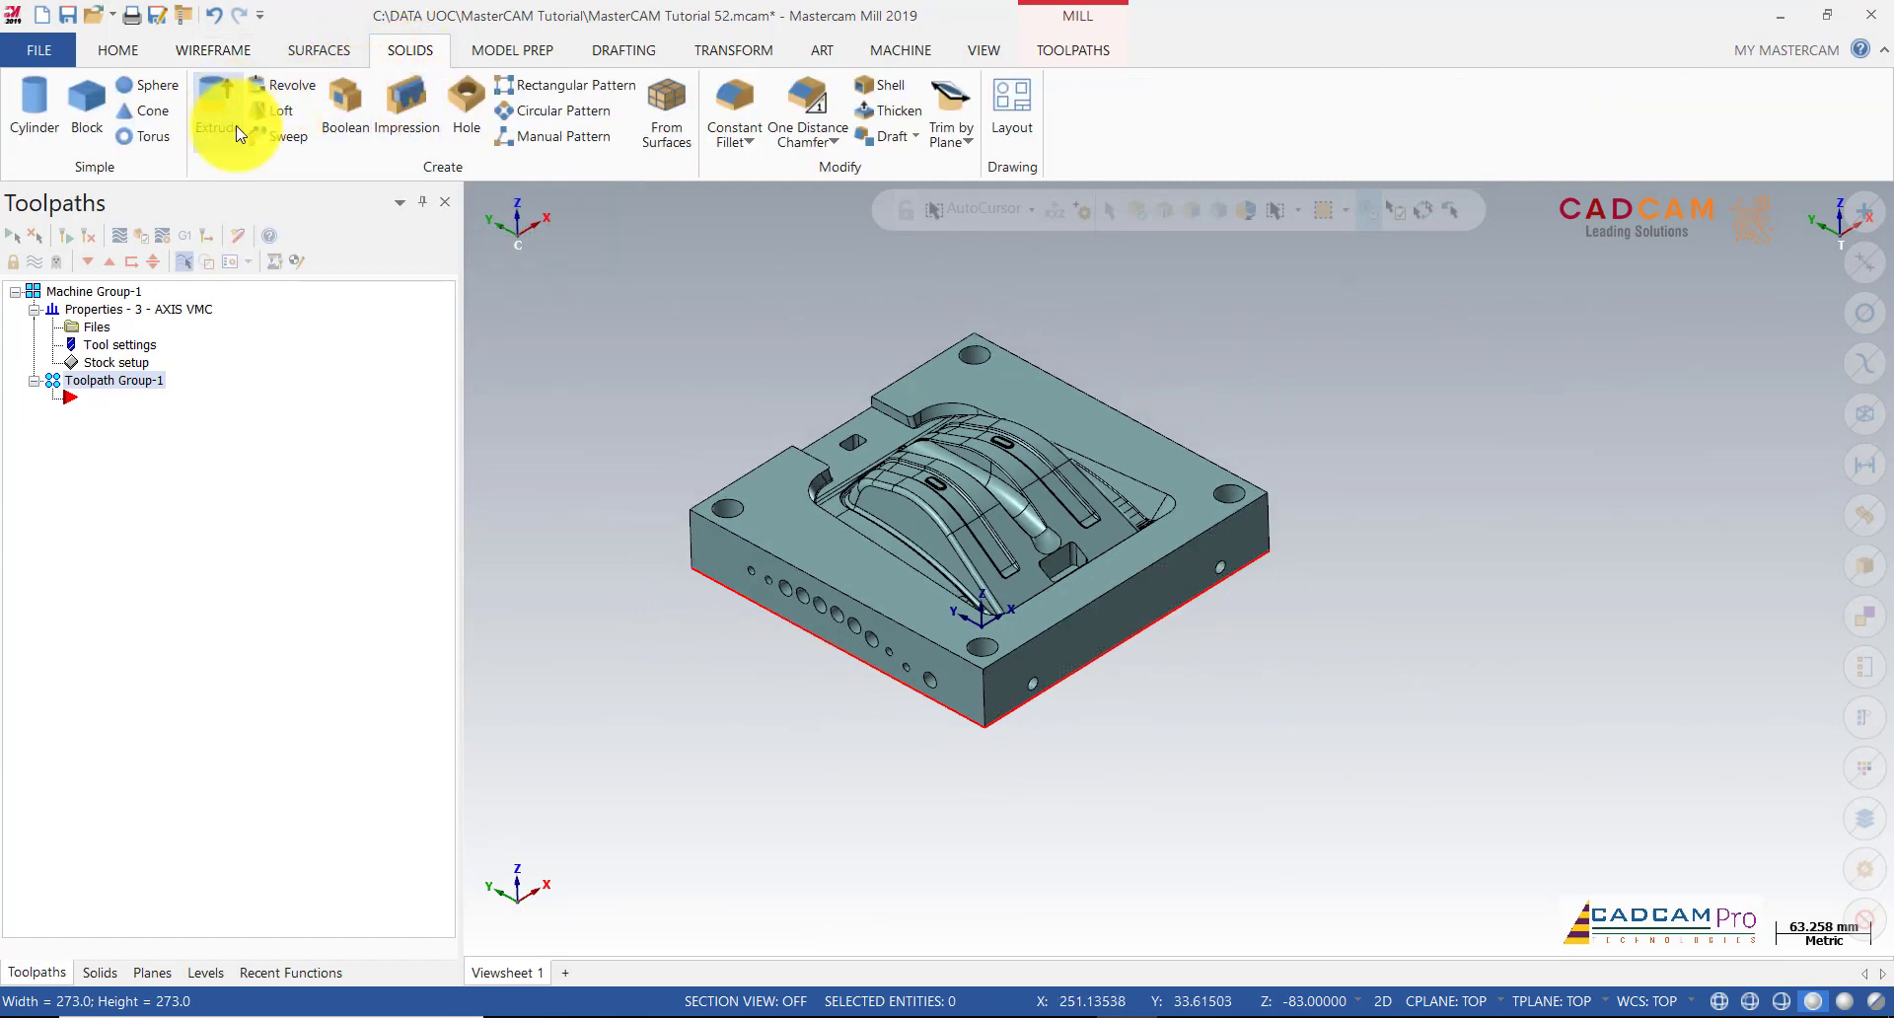
left_click(962, 713)
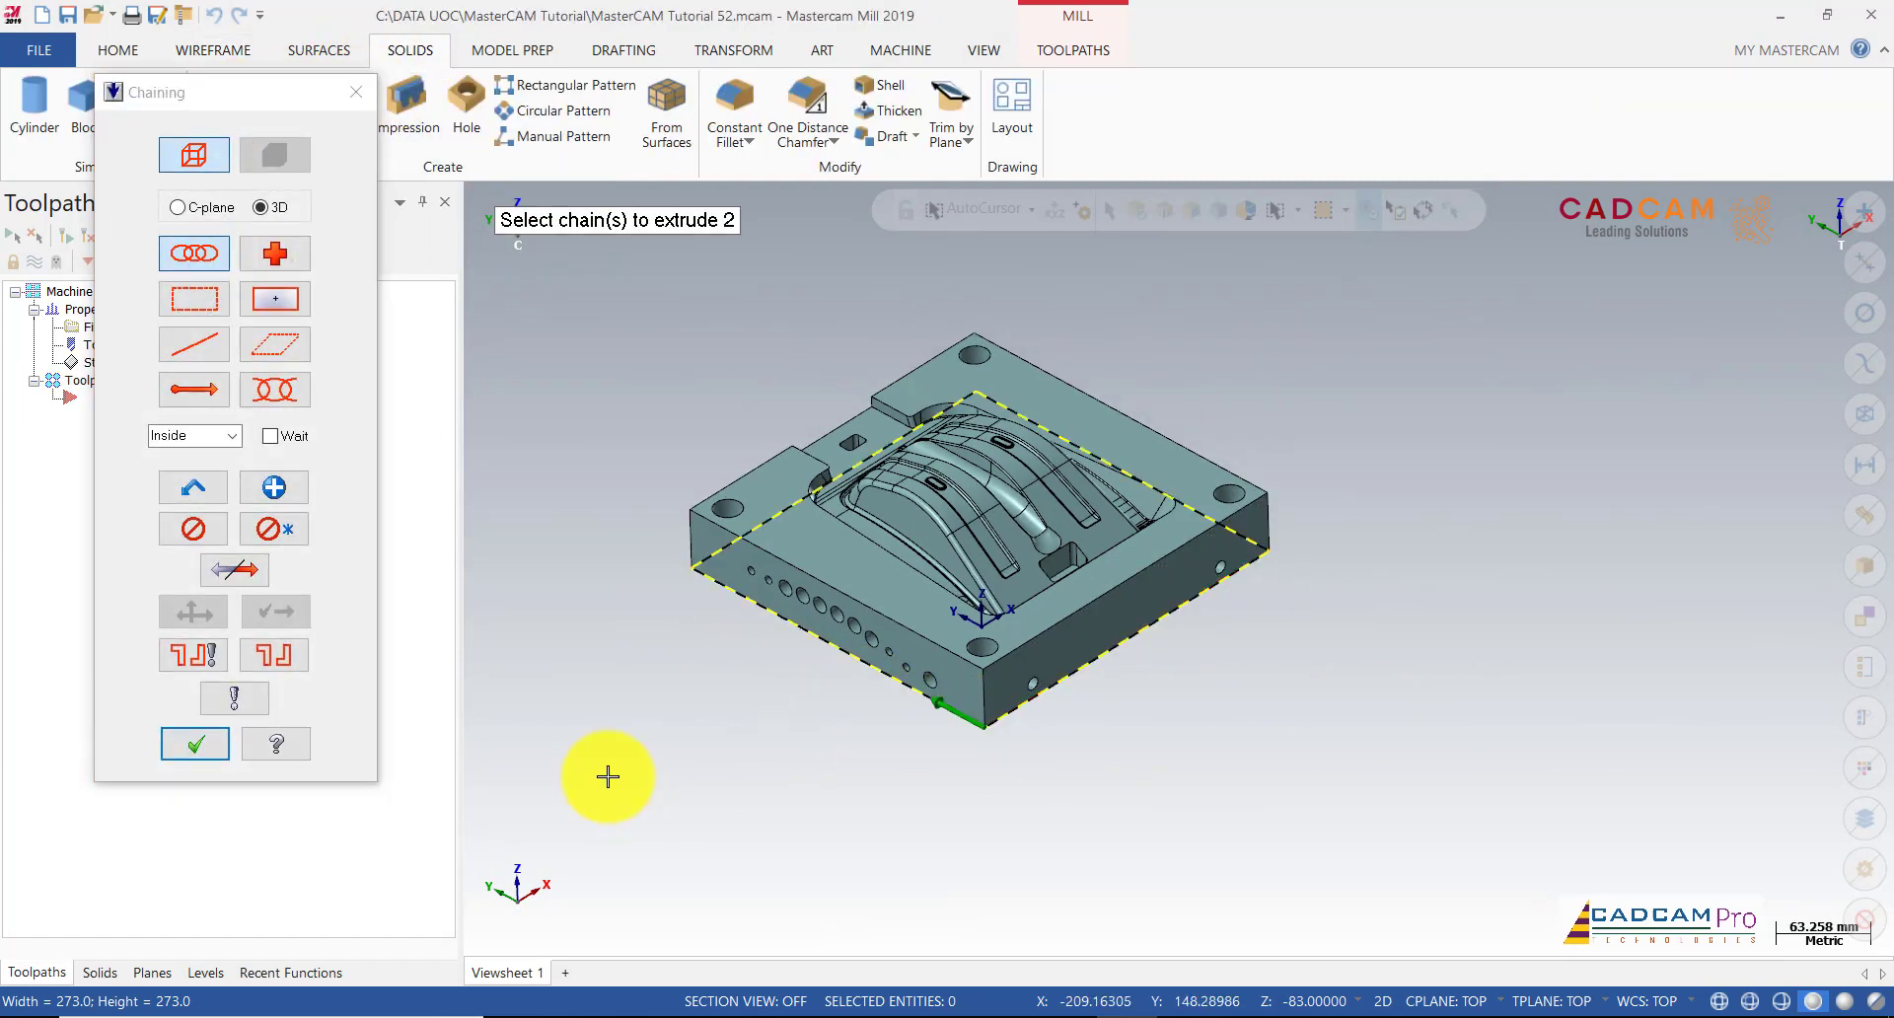
left_click(219, 738)
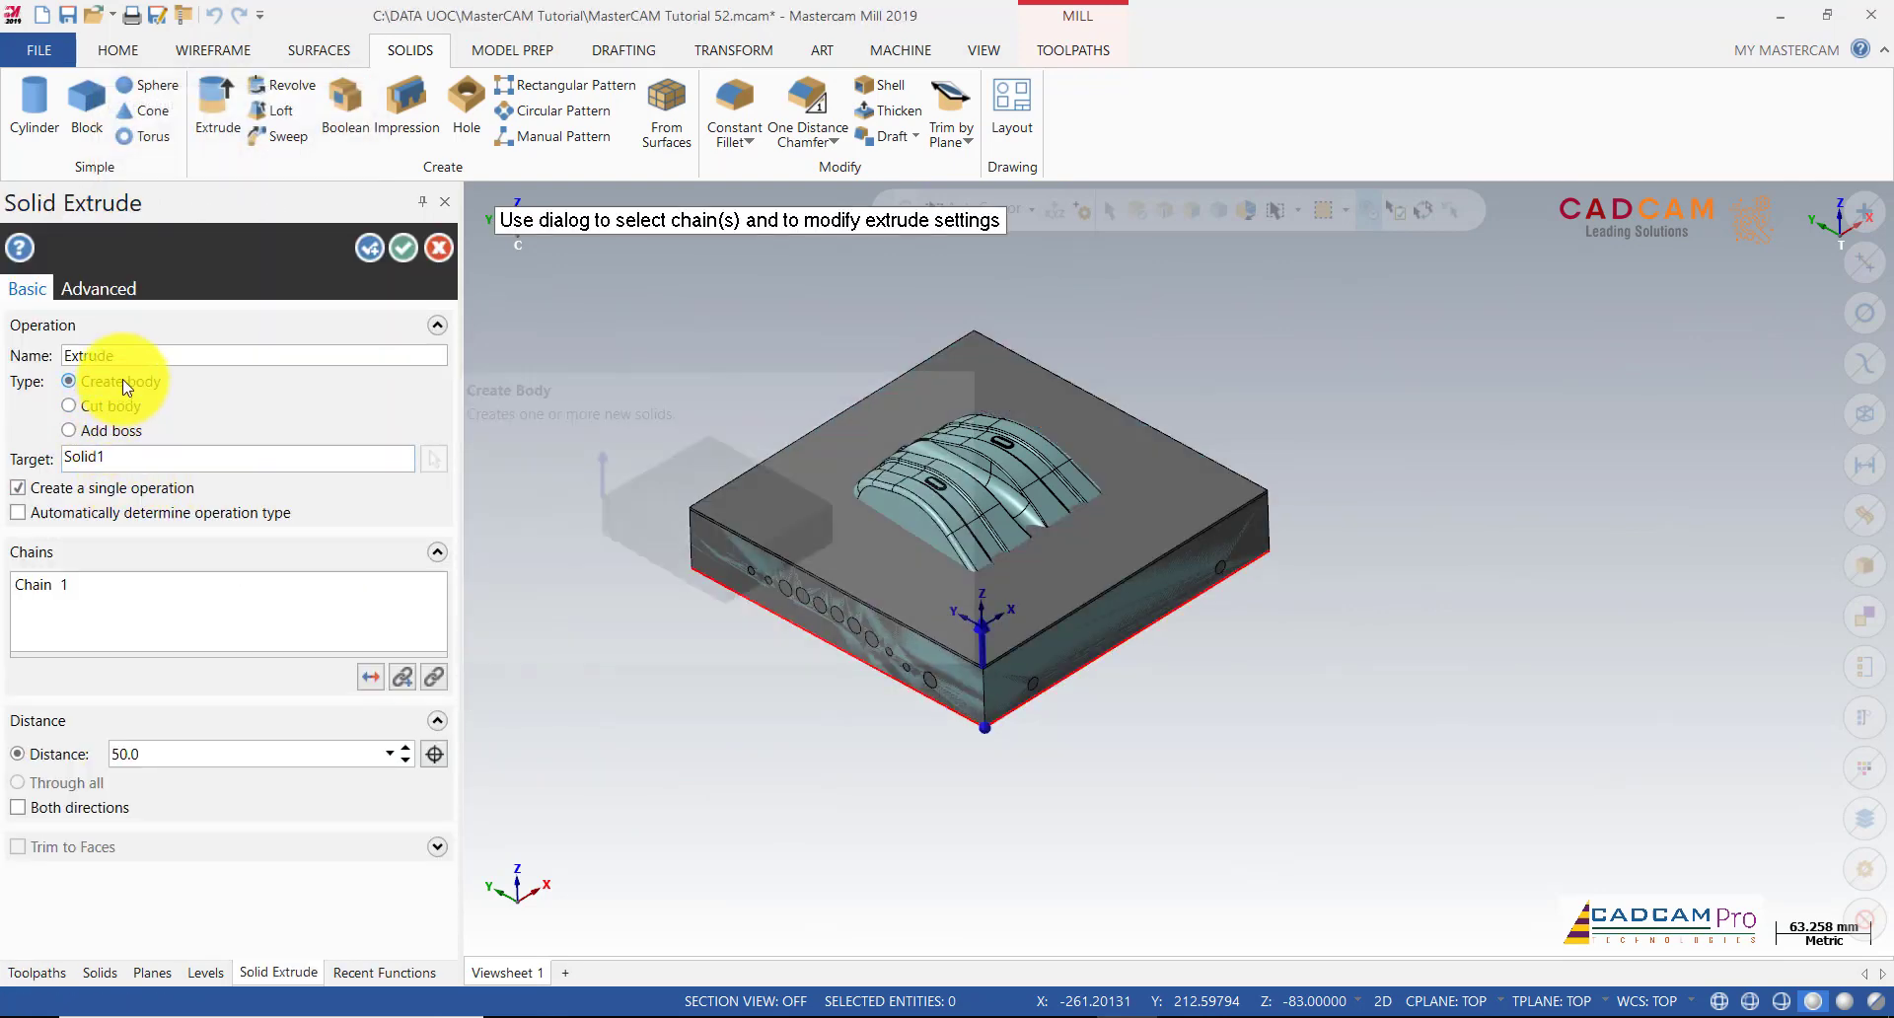
left_click(158, 755)
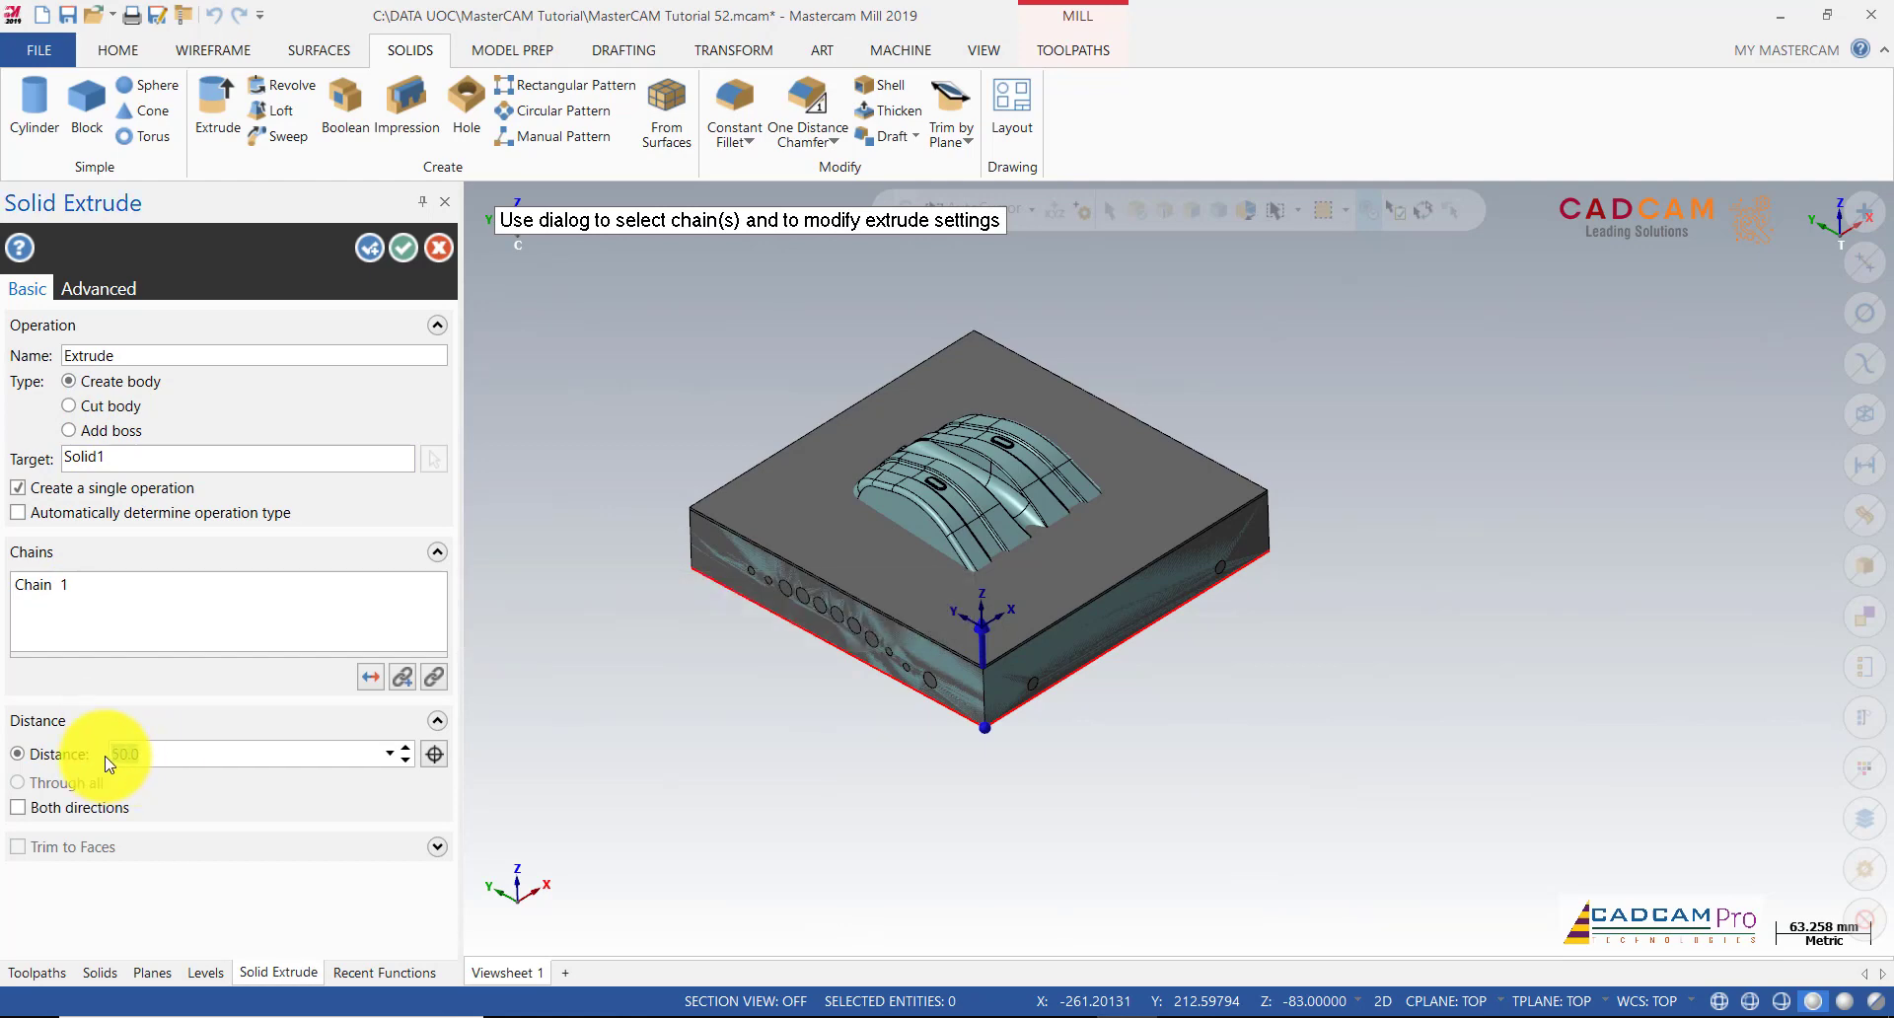
type("83")
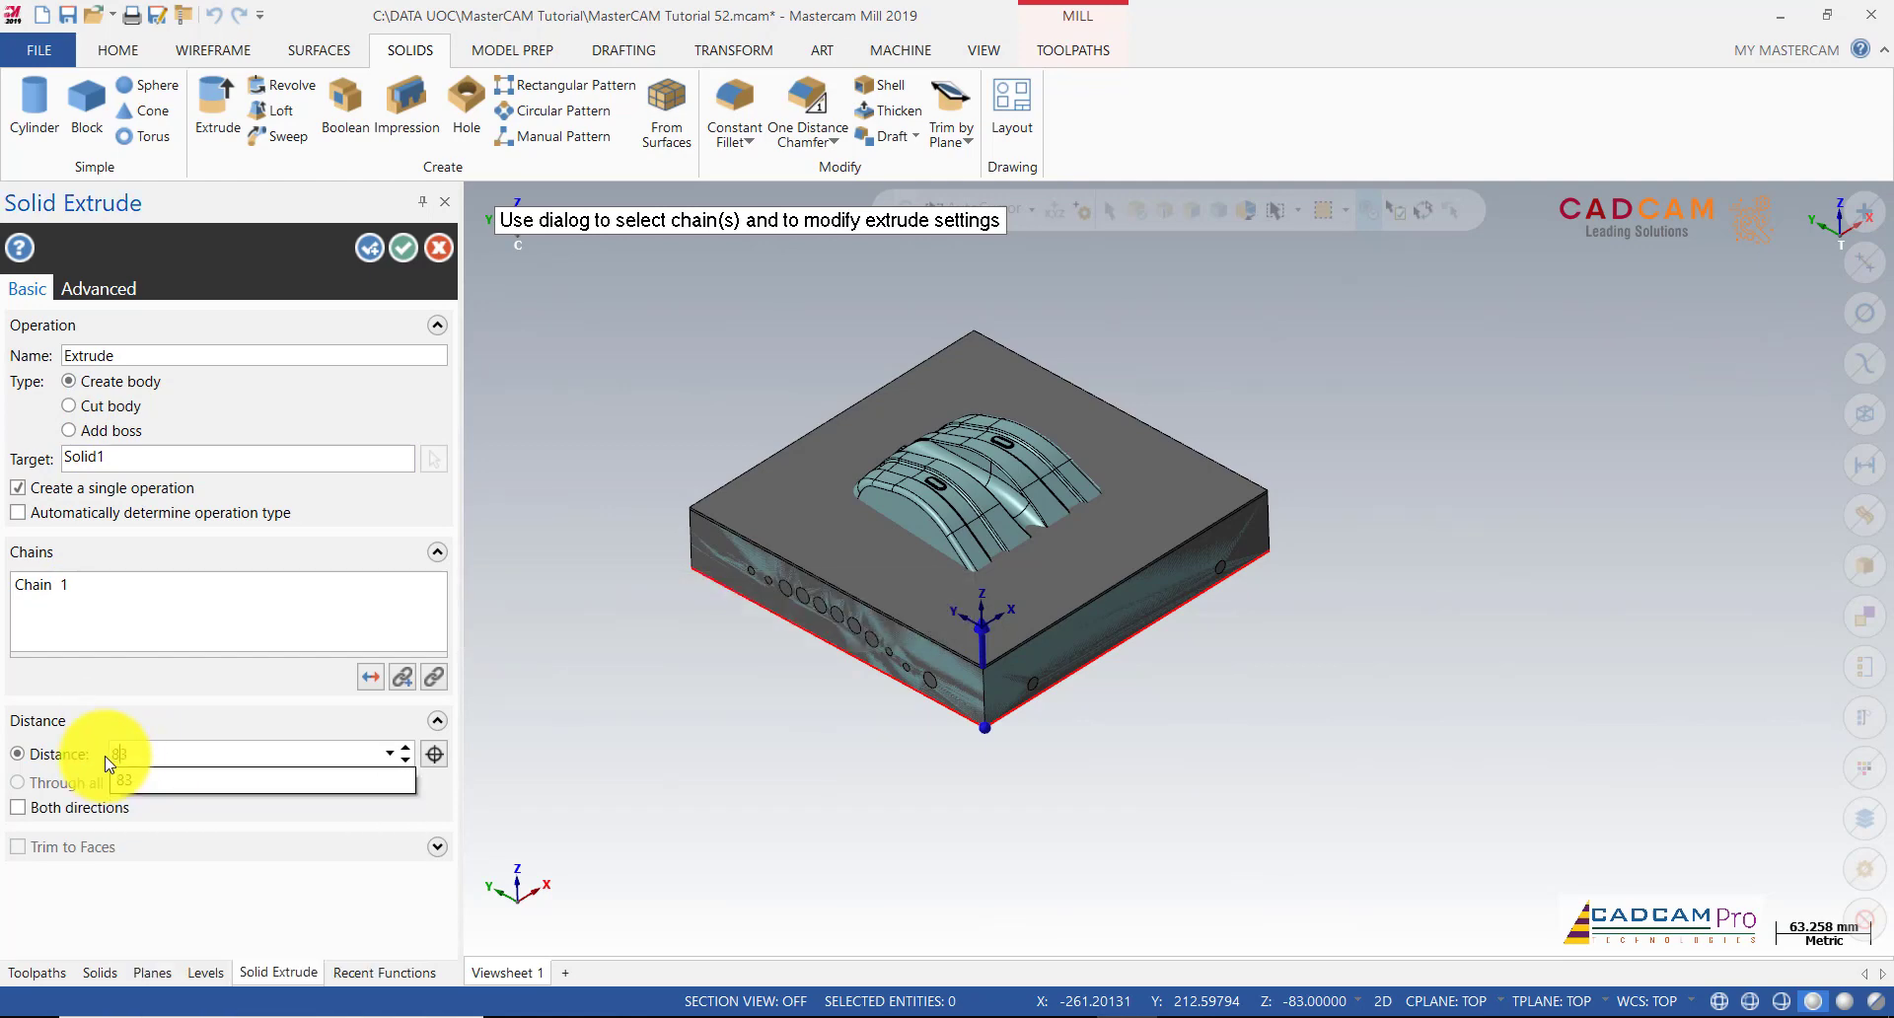
left_click(252, 779)
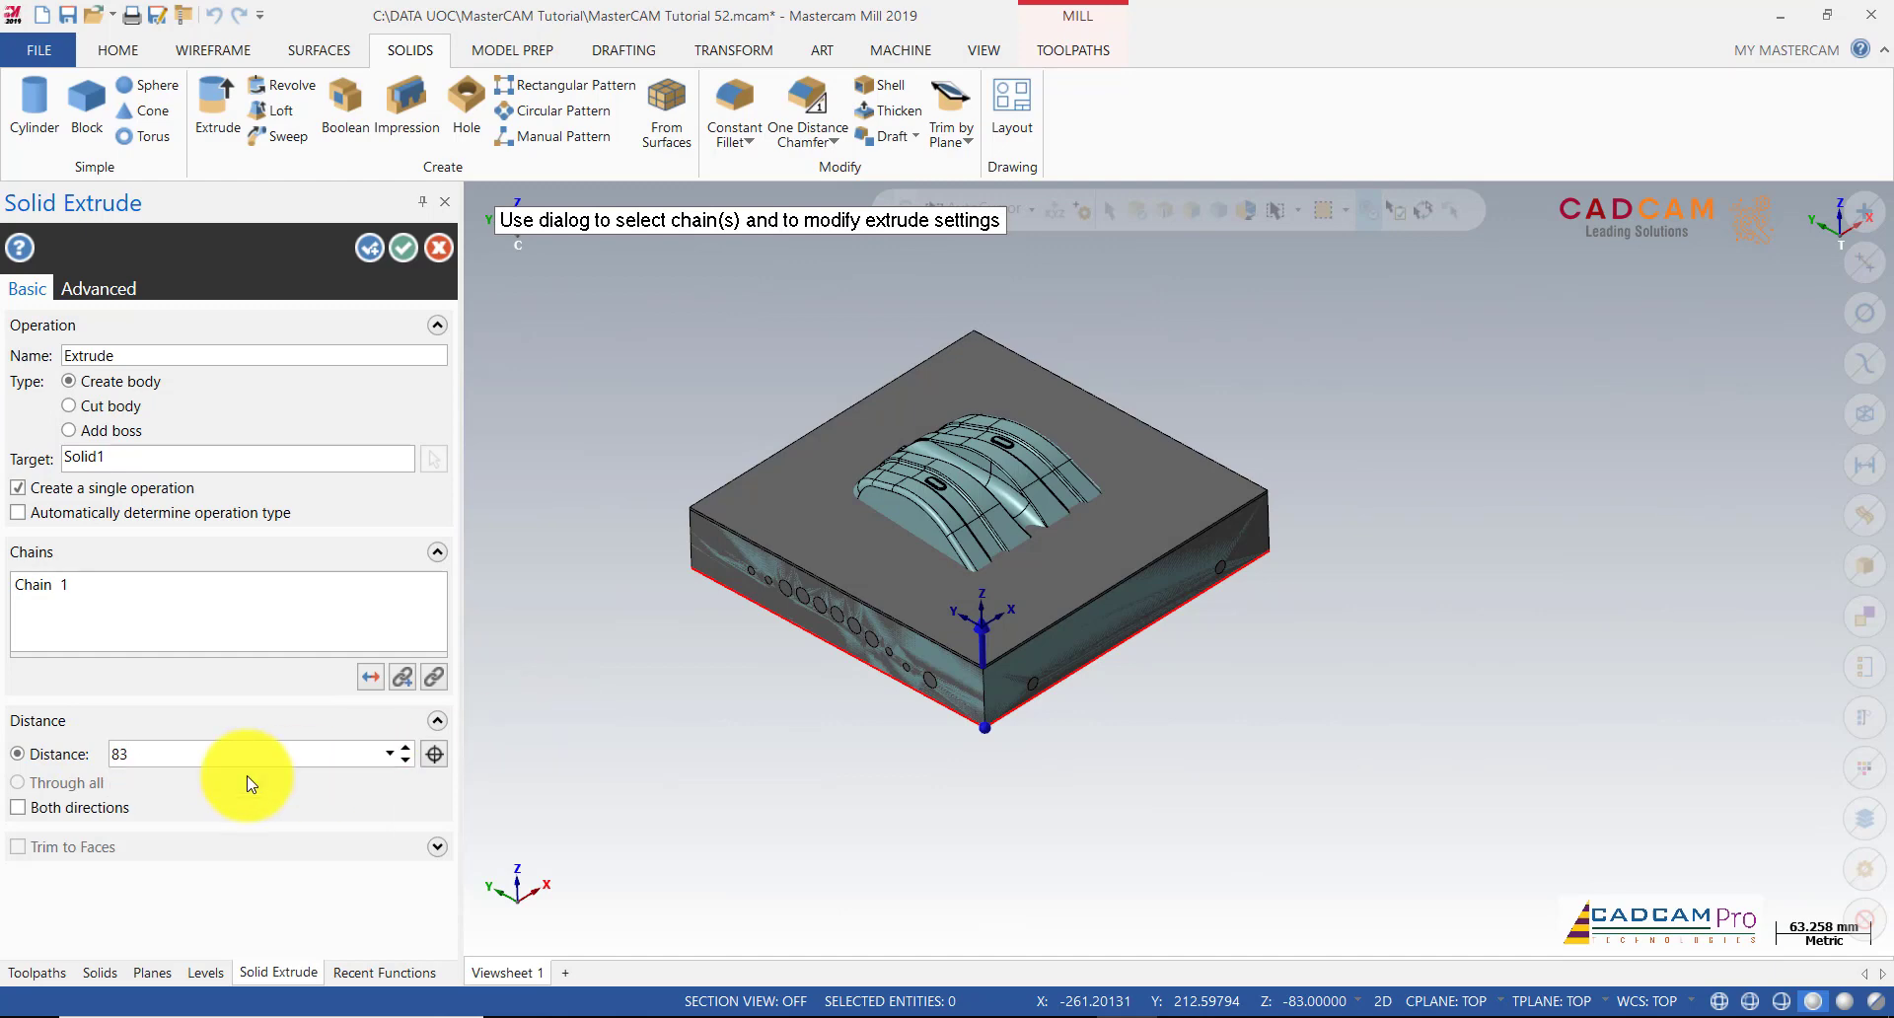
left_click(193, 463)
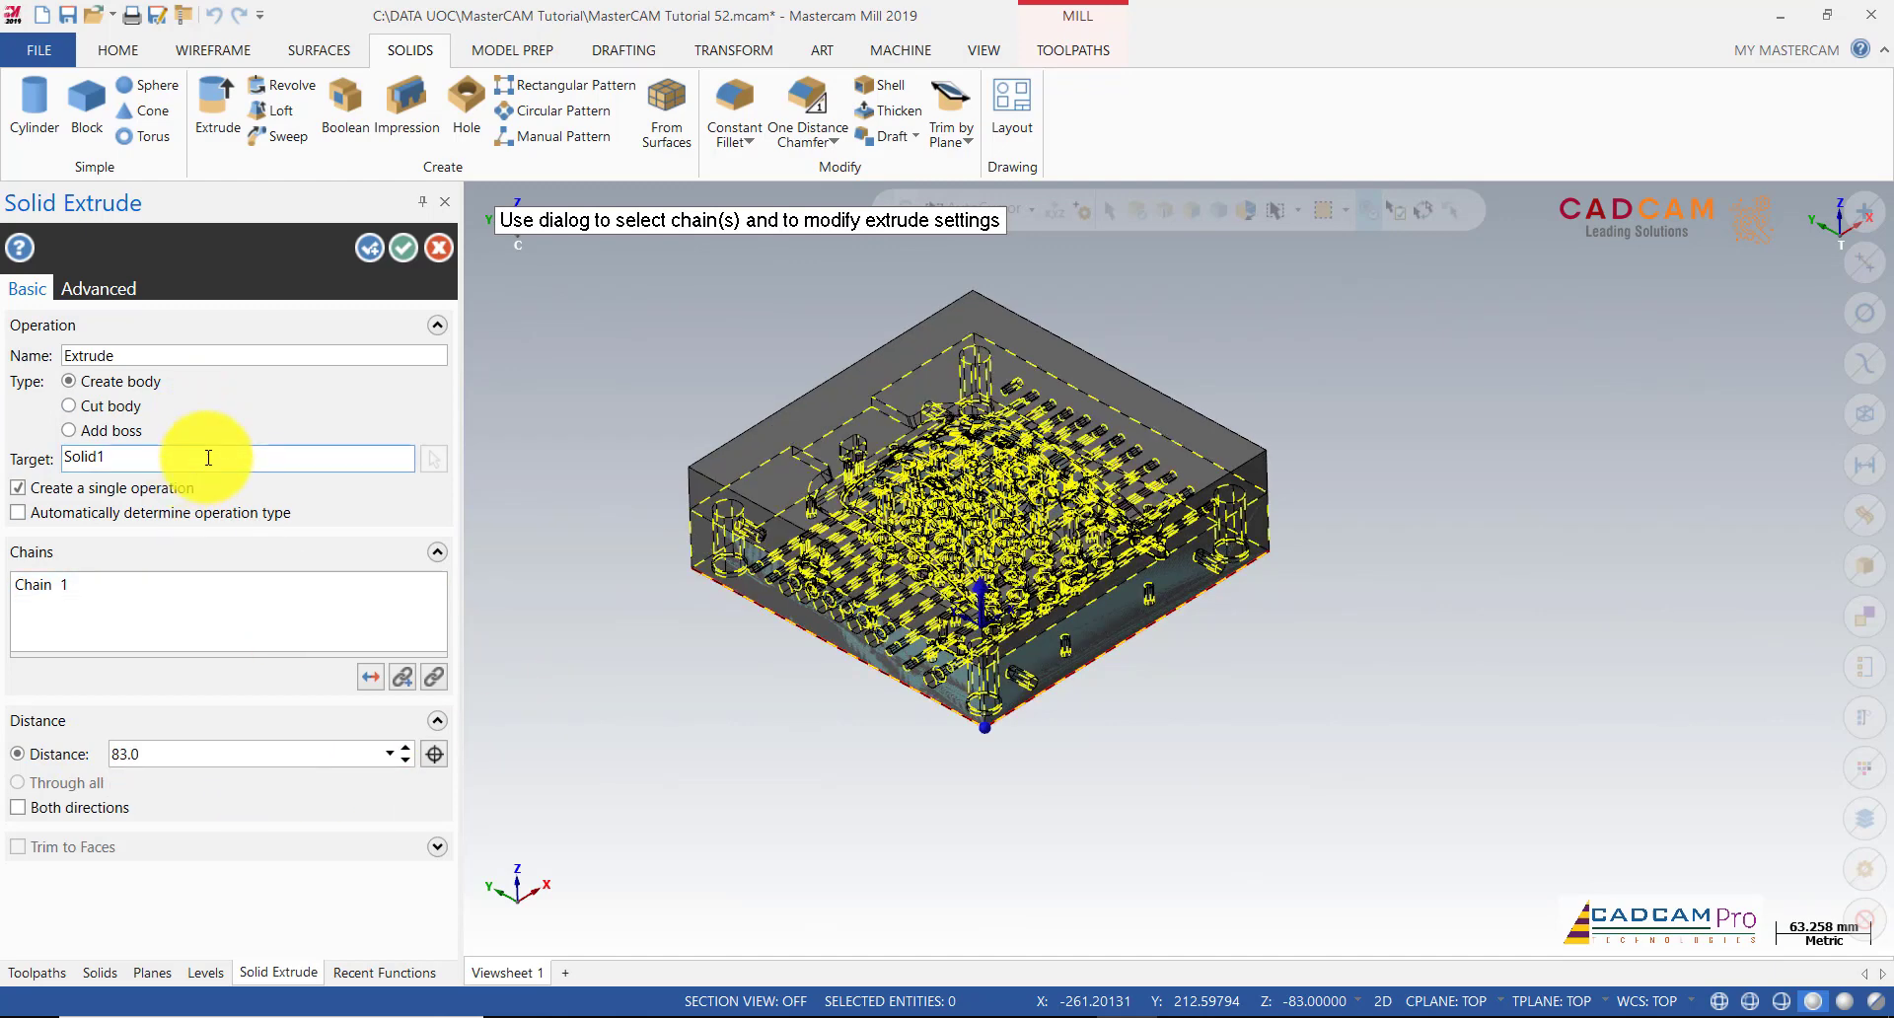
middle_click_drag(683, 580, 641, 538)
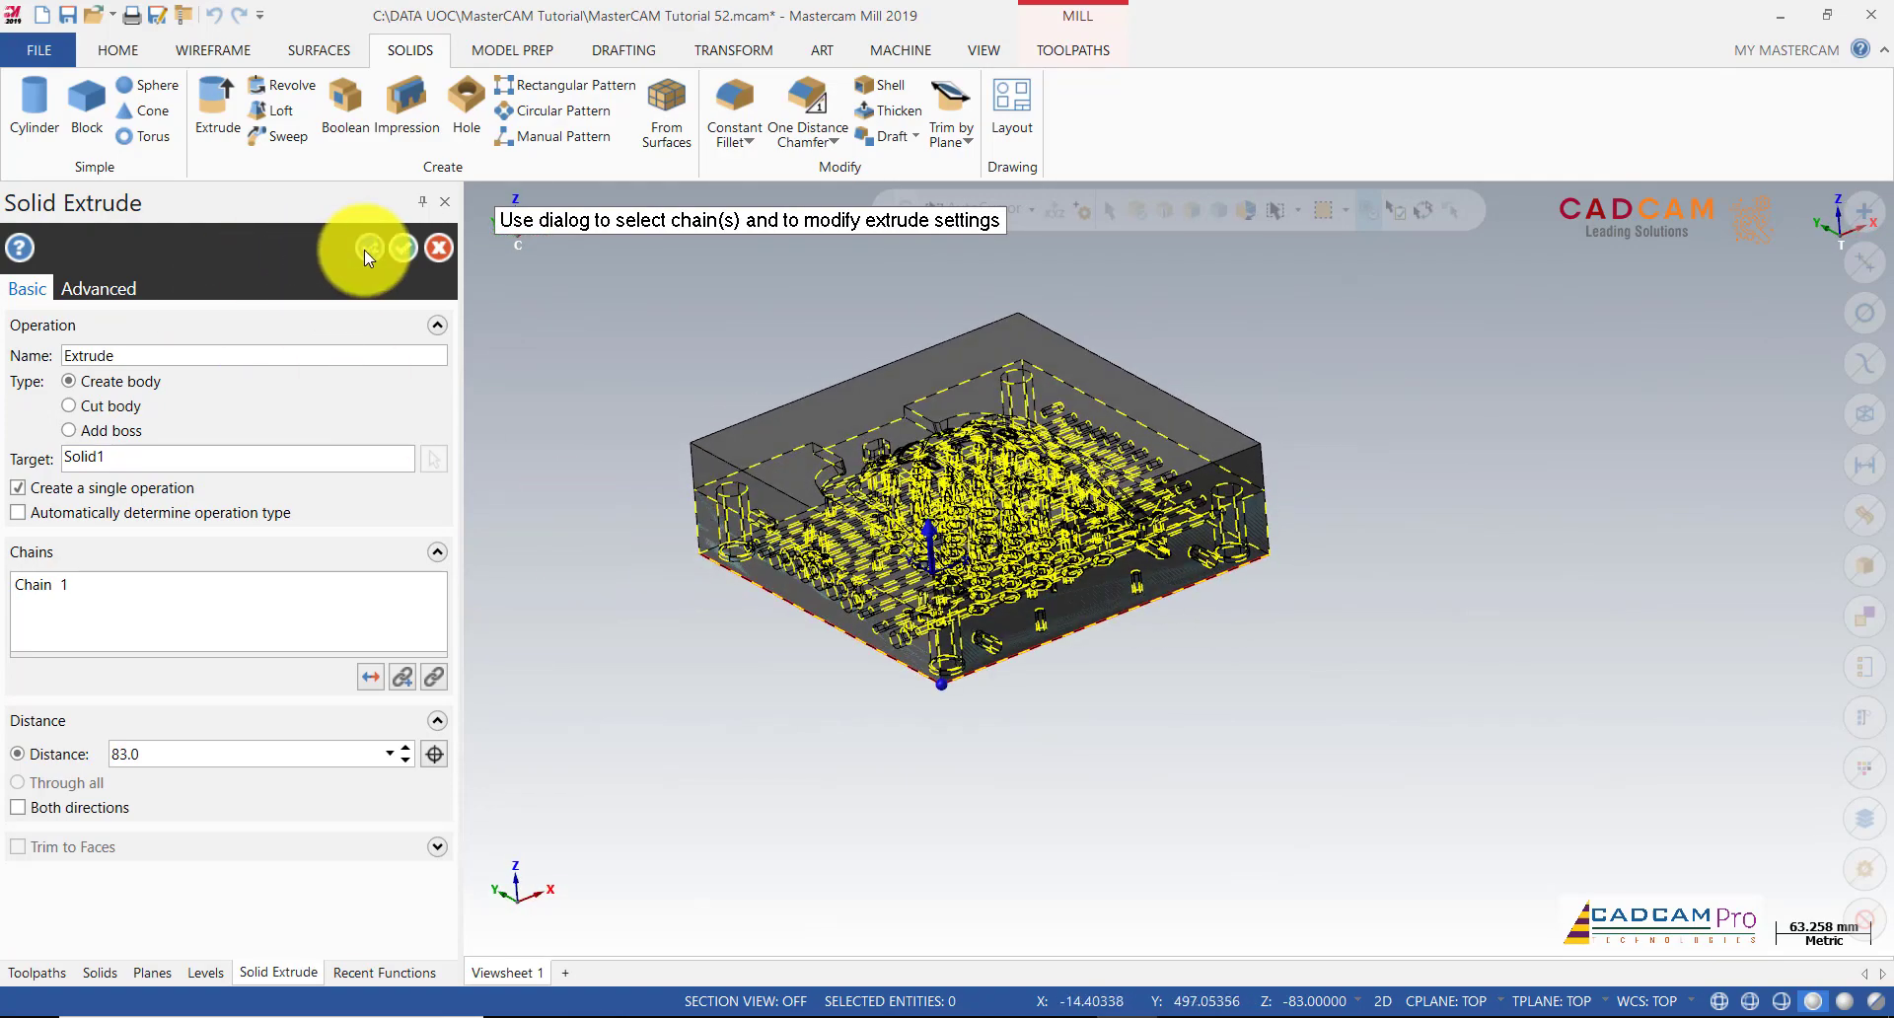
left_click(397, 248)
scroll(1194, 821, "down", 5)
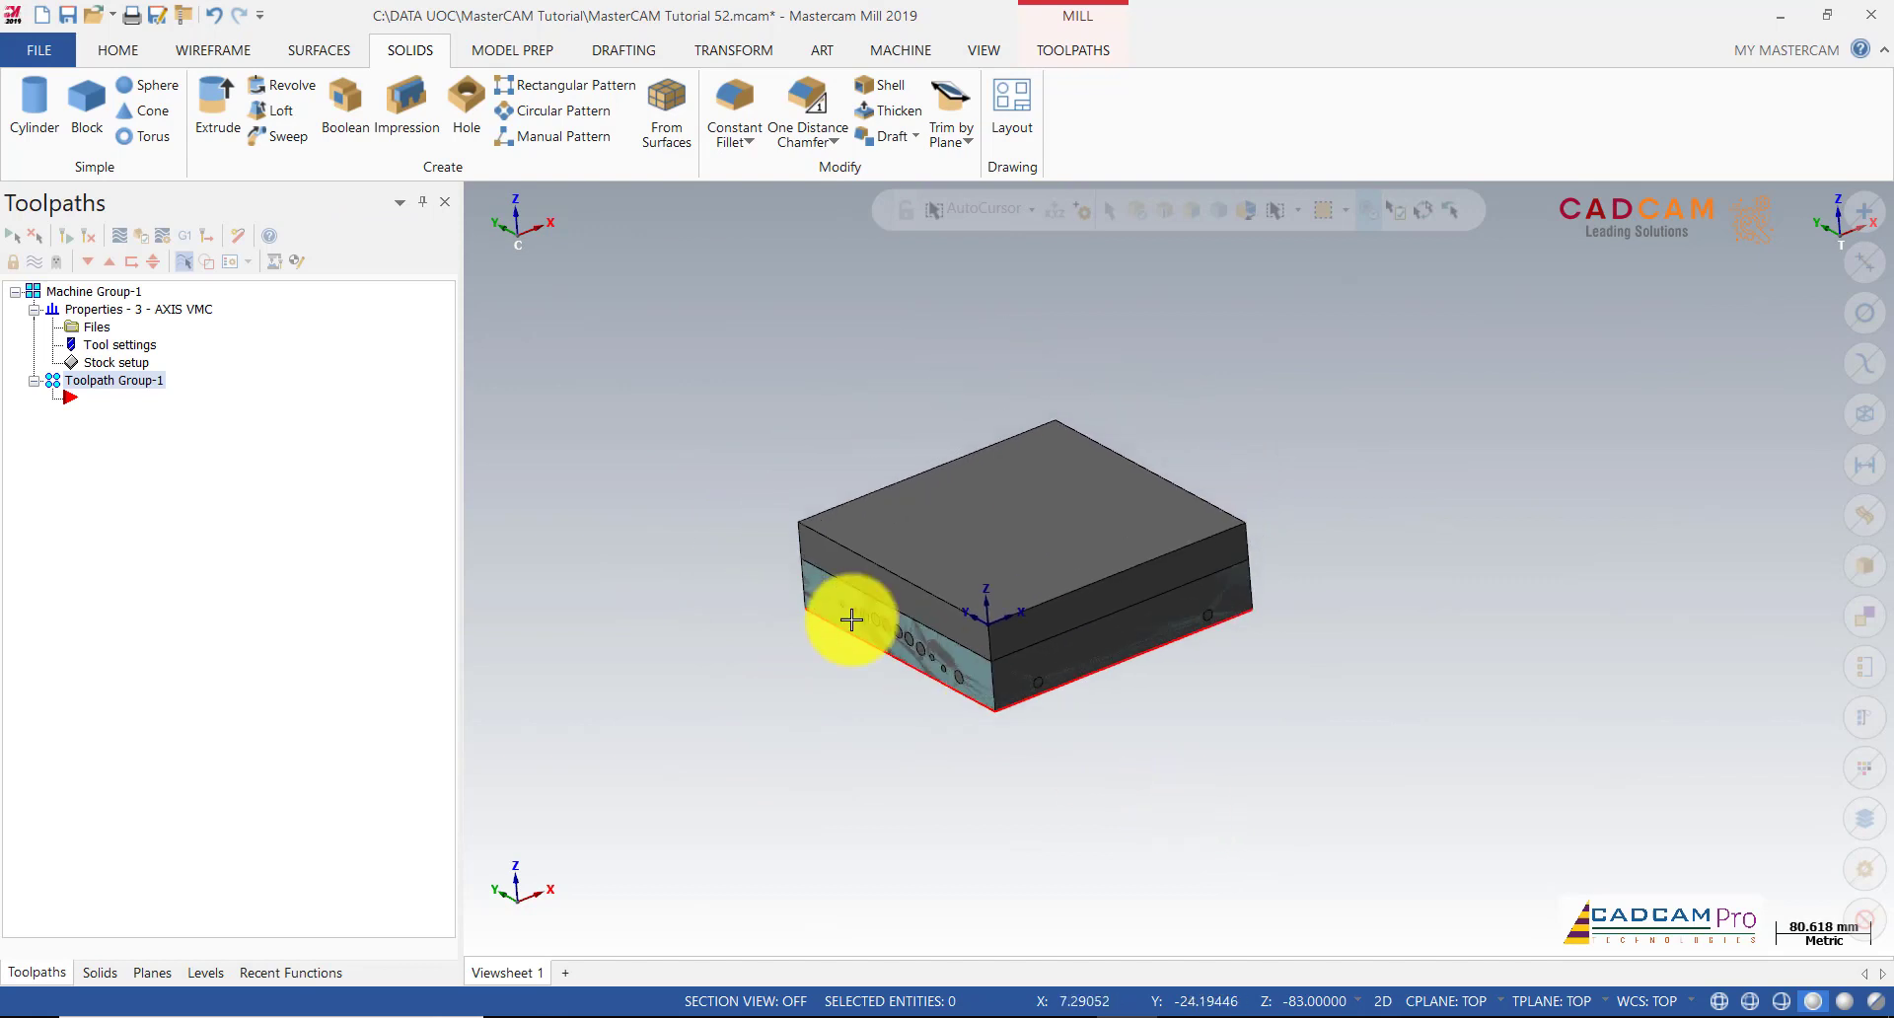
Step: Add a new level 3 named Stock and make it active
scroll(795, 619, "up", 4)
left_click(219, 972)
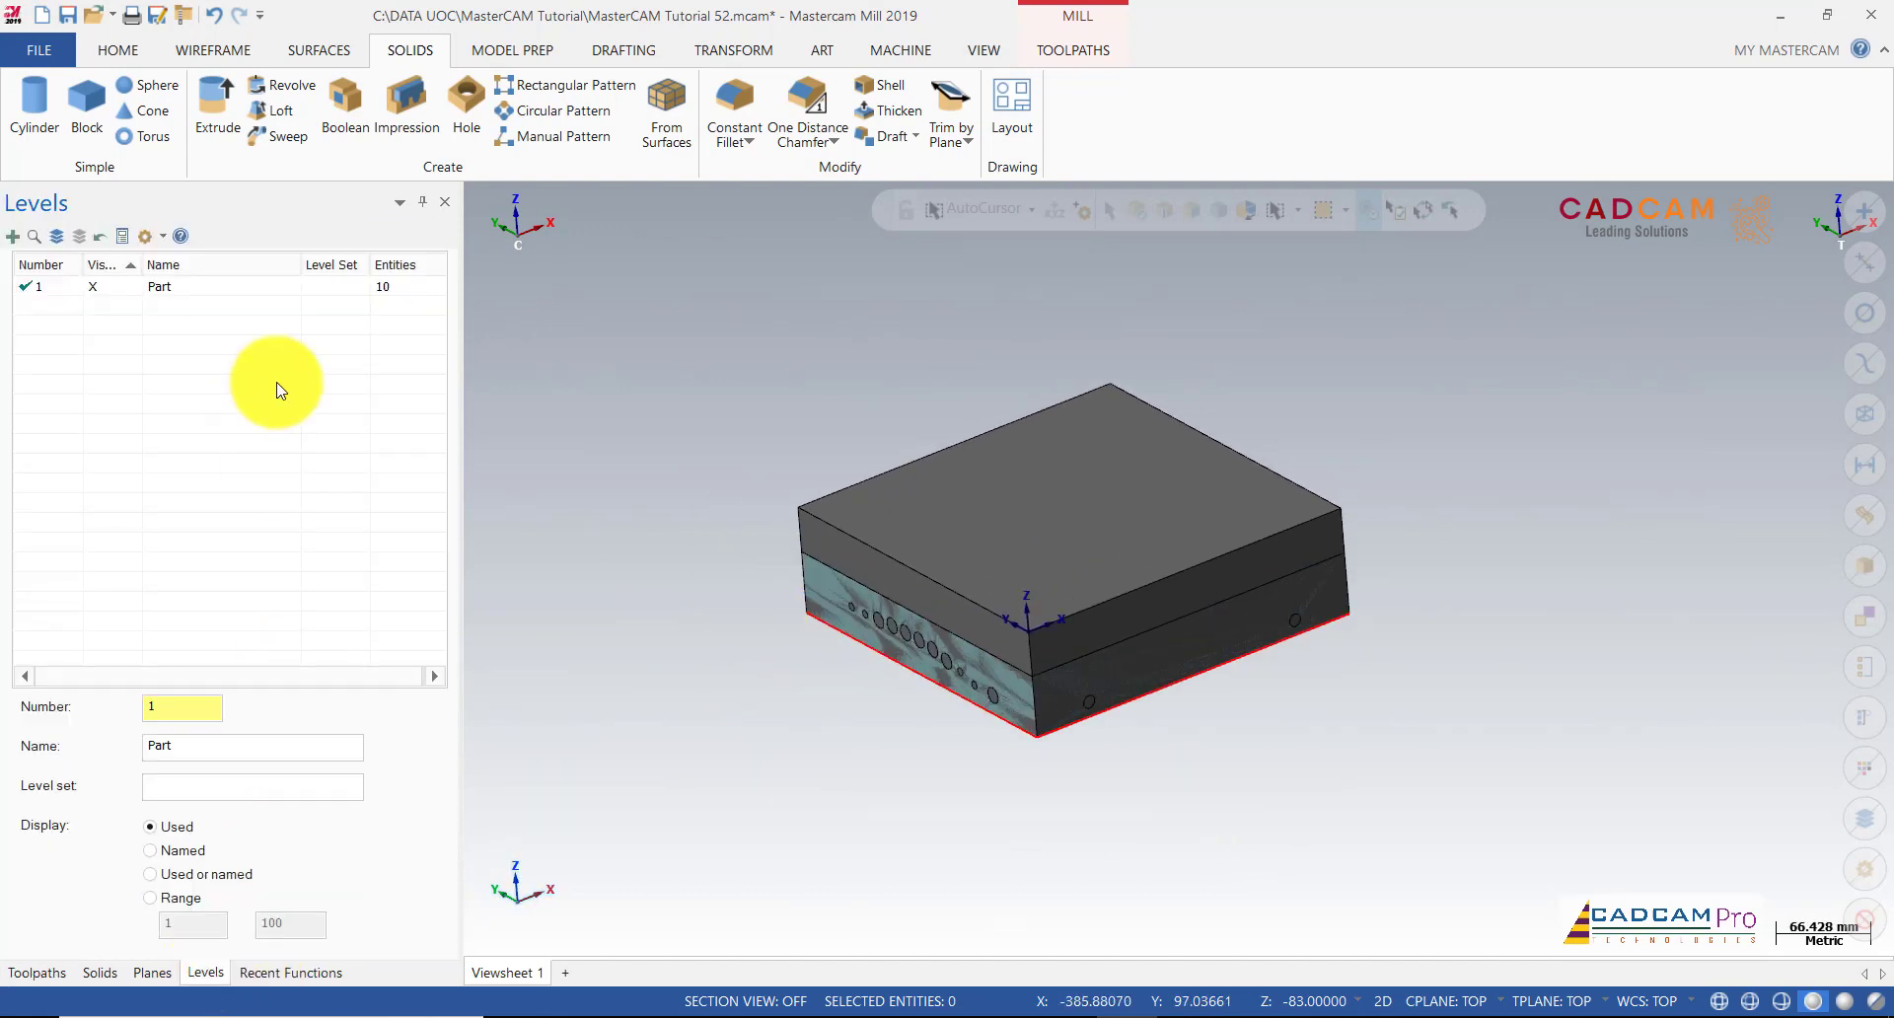
left_click(14, 237)
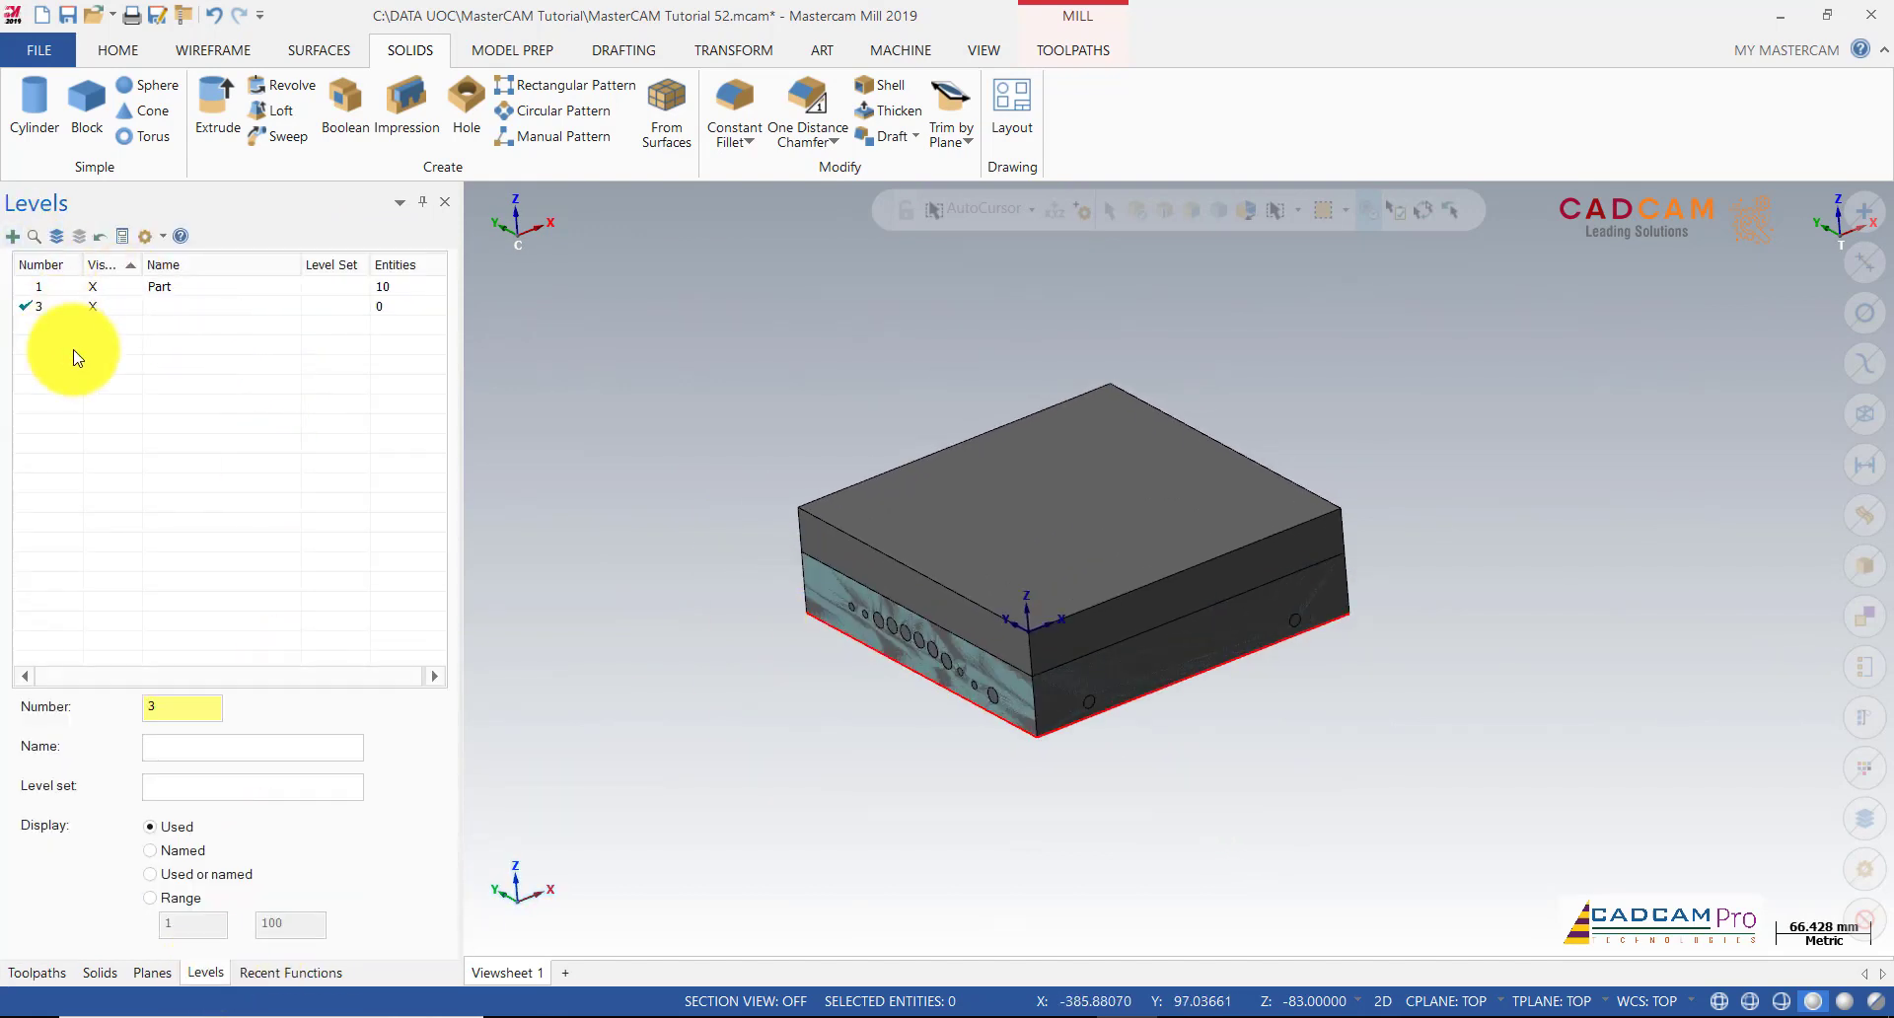
left_click(179, 306)
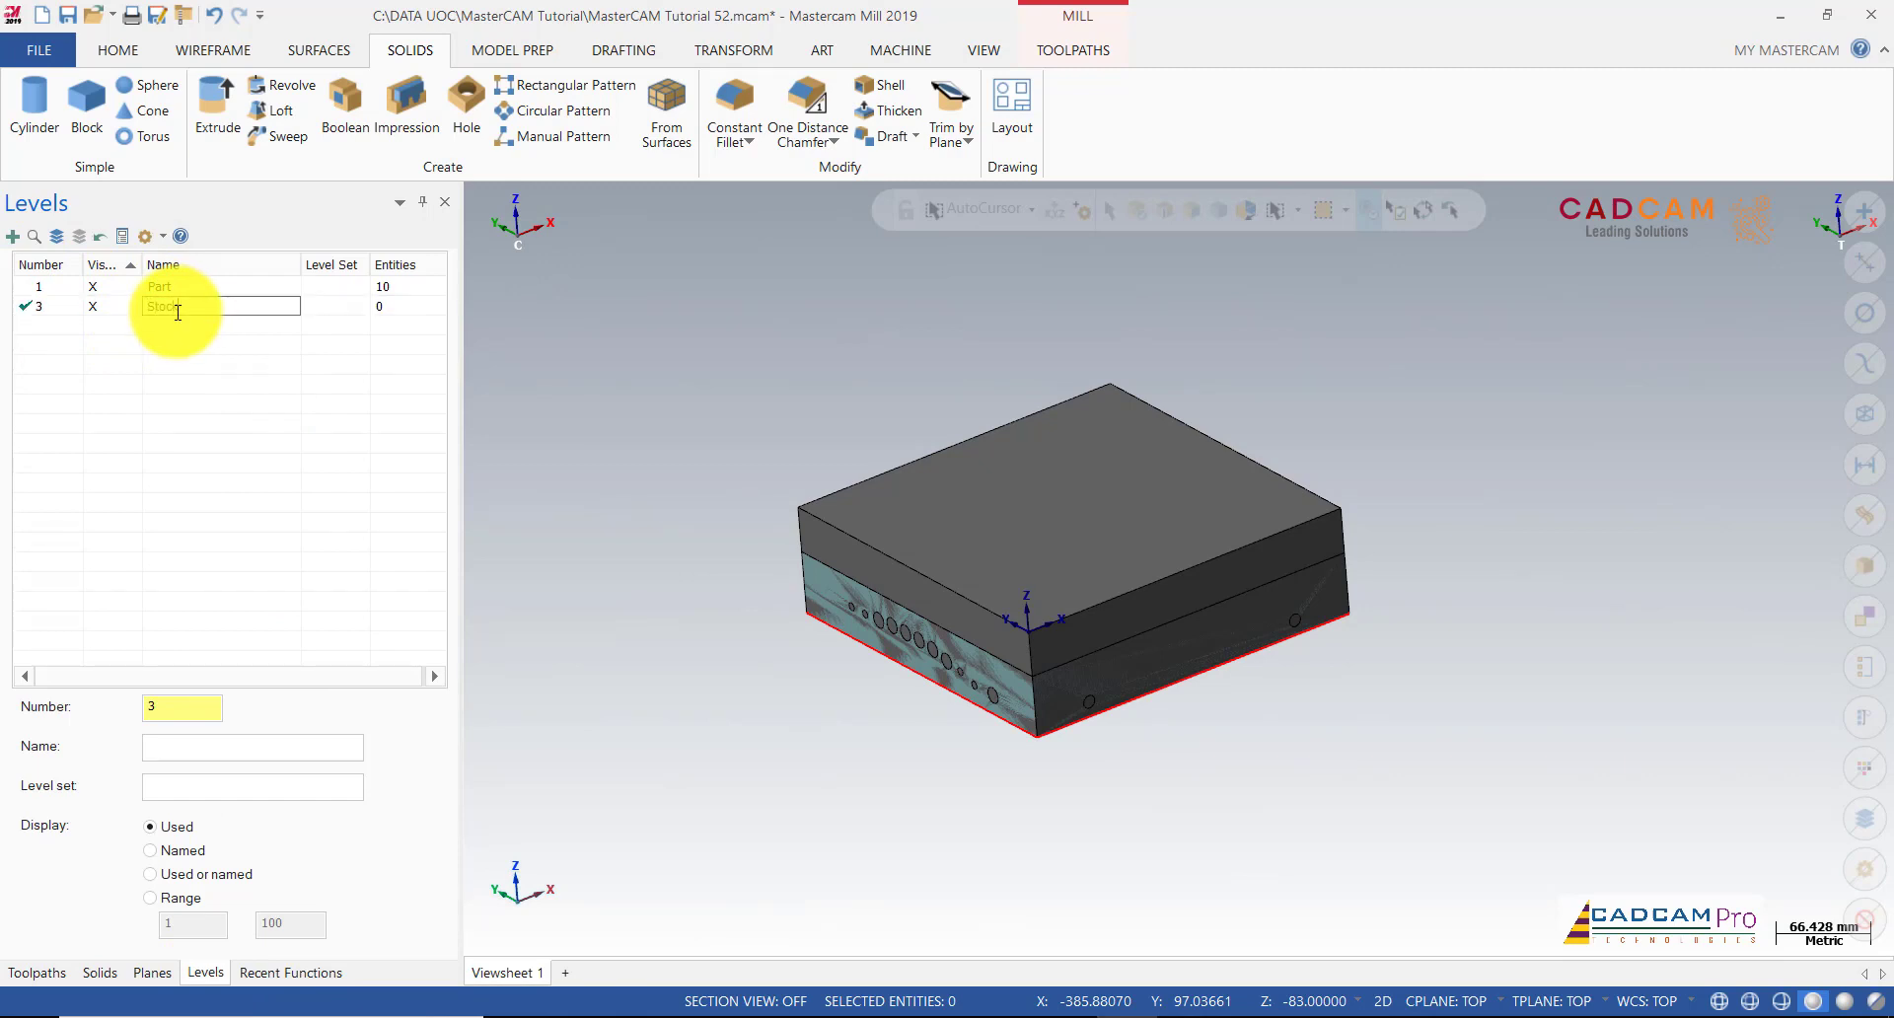
Step: Move the extruded block onto level 3 Stock and check it by toggling the level's visibility
left_click(986, 457)
right_click(992, 460)
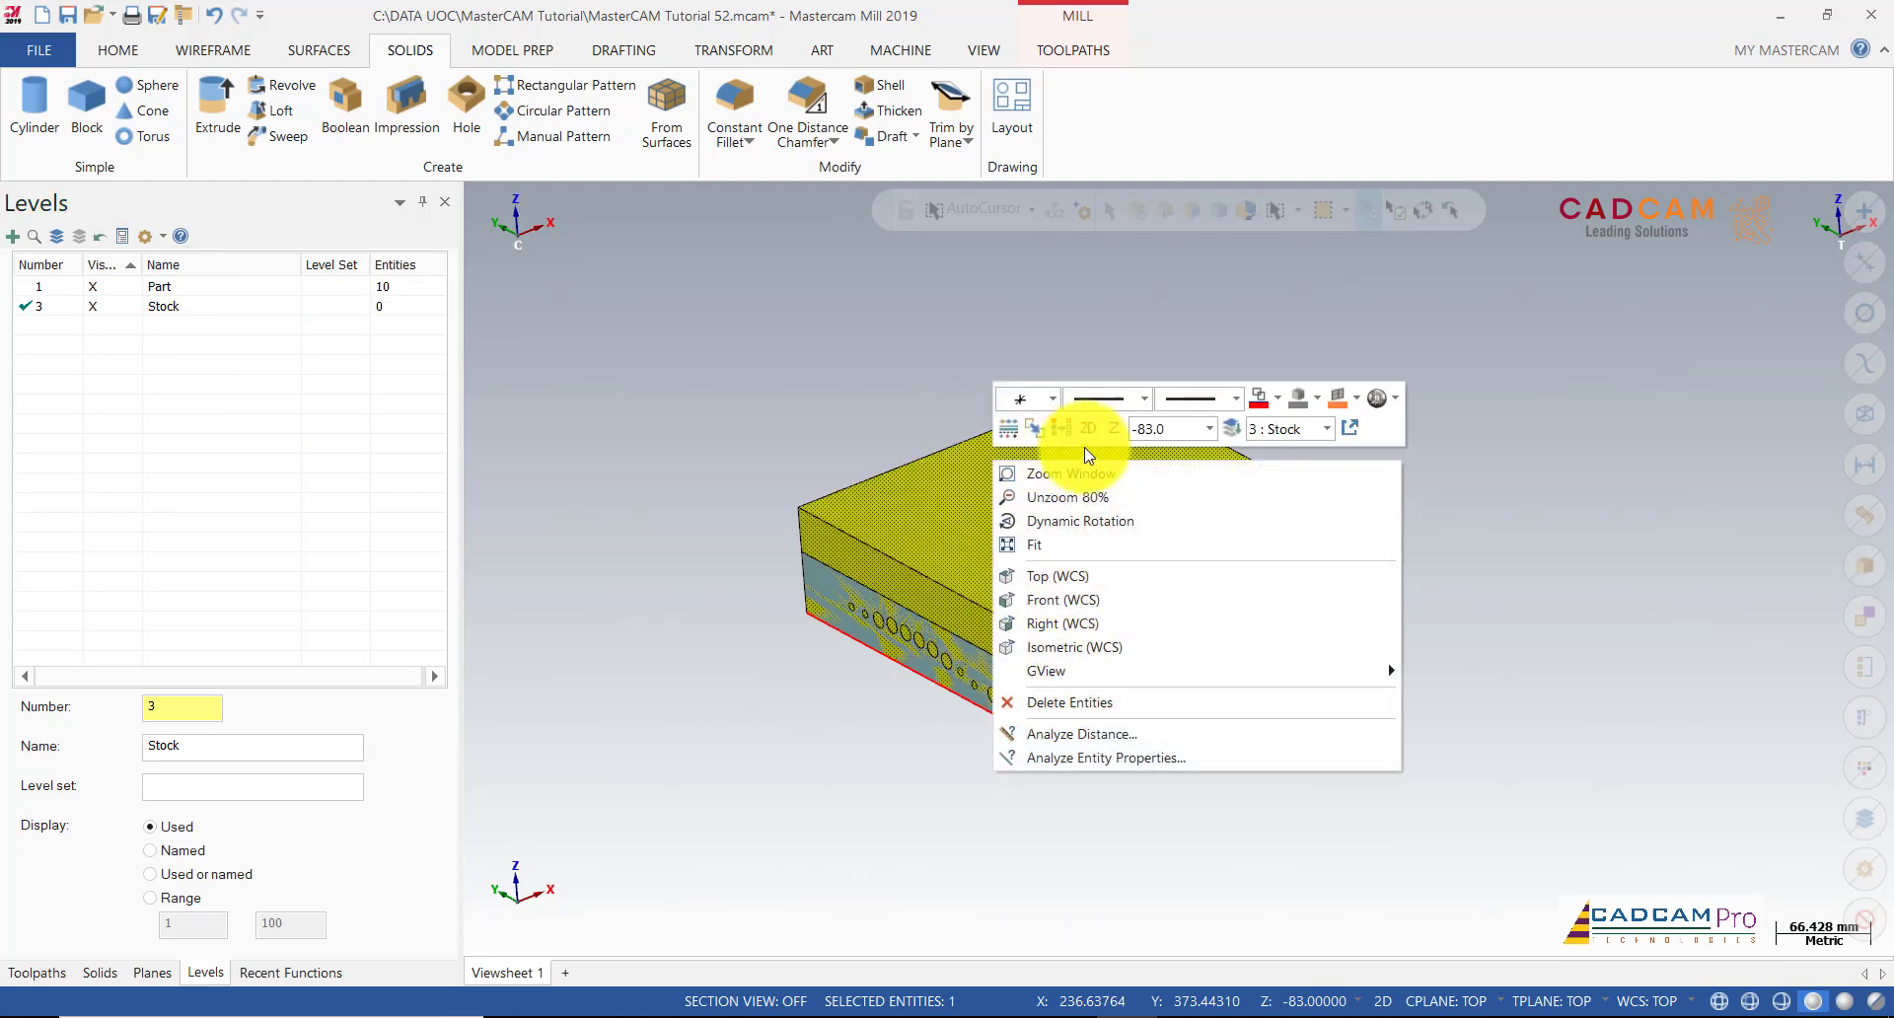
left_click(1233, 430)
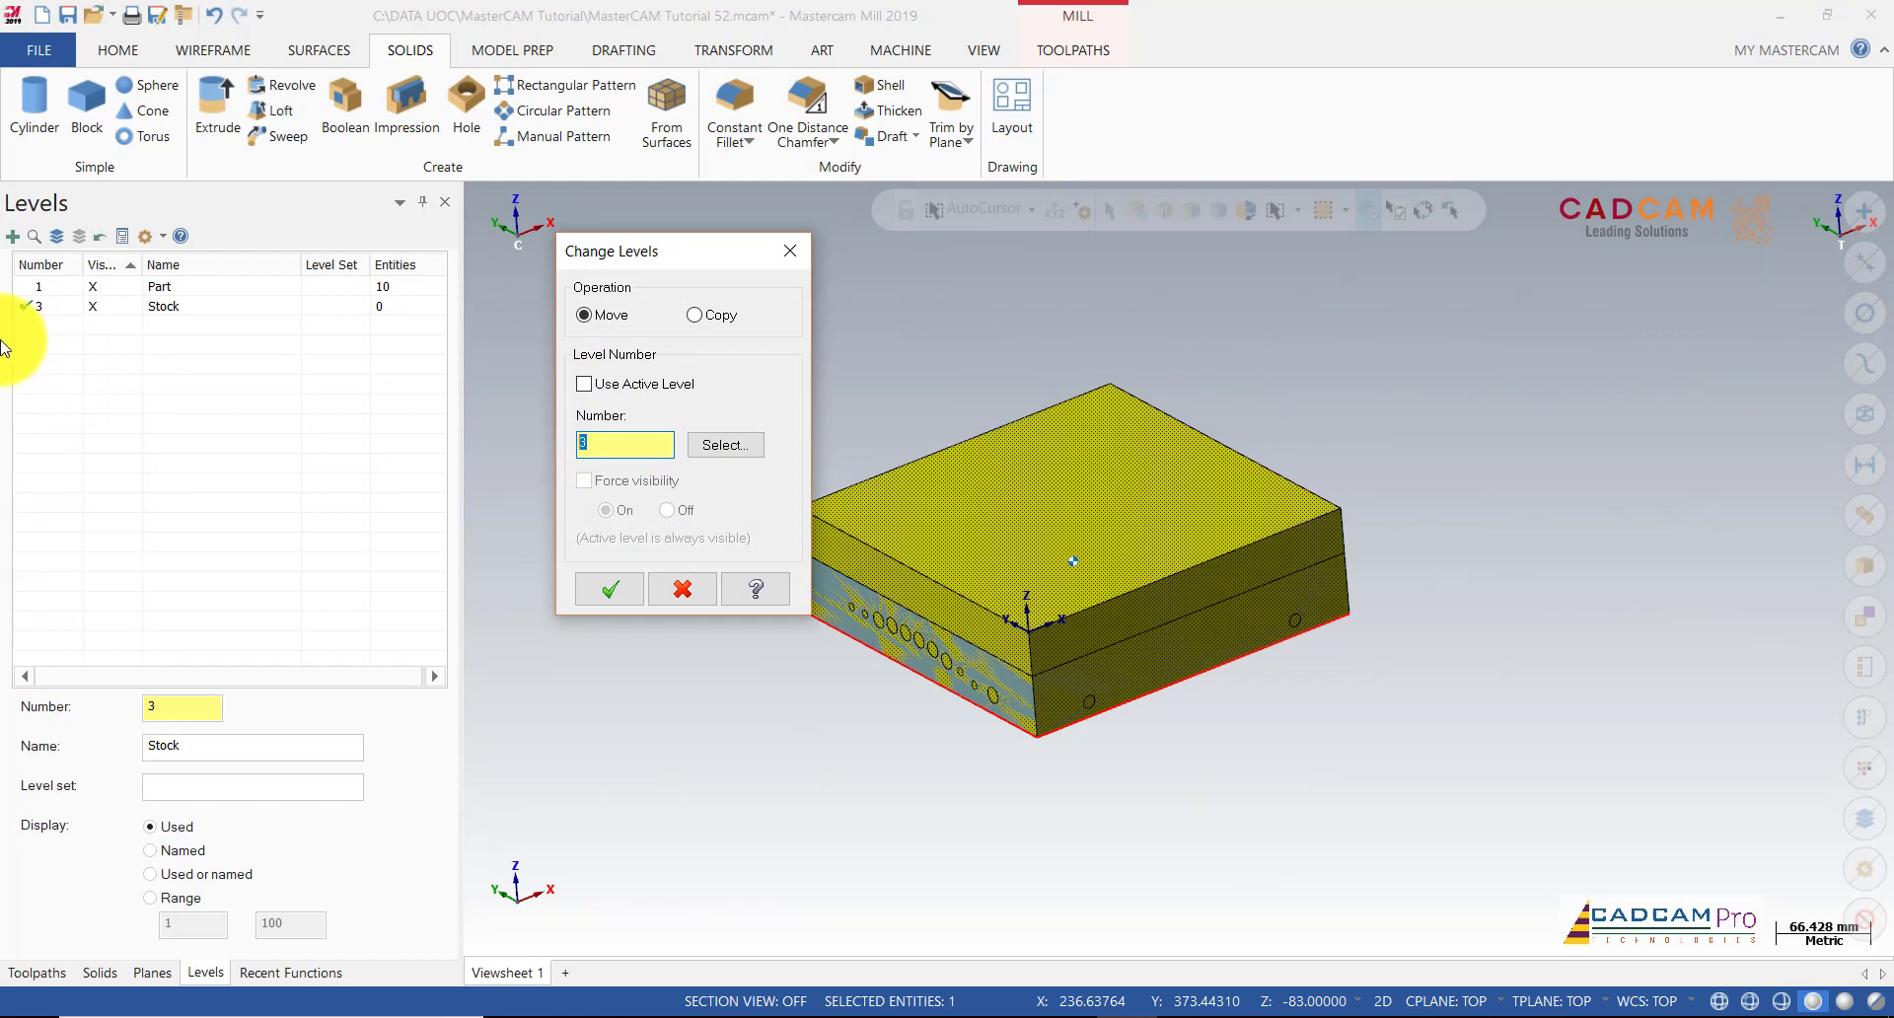
left_click(610, 589)
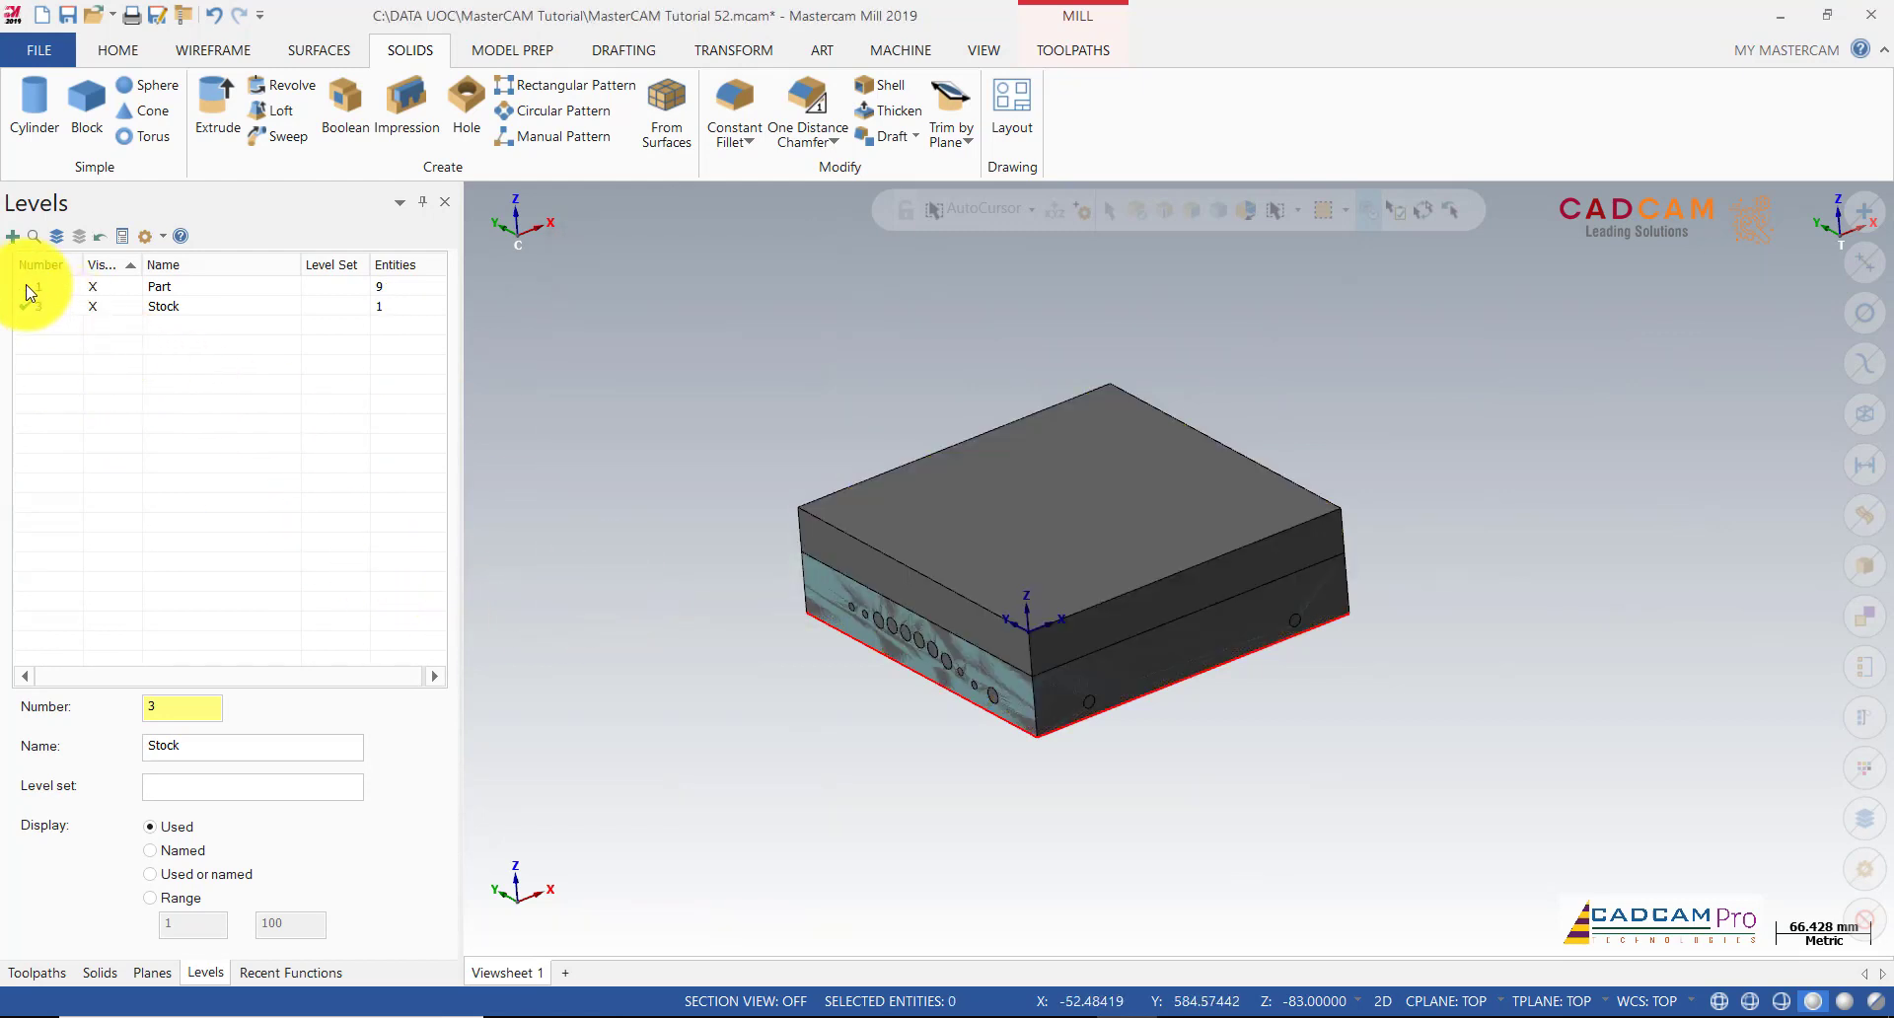
left_click(113, 312)
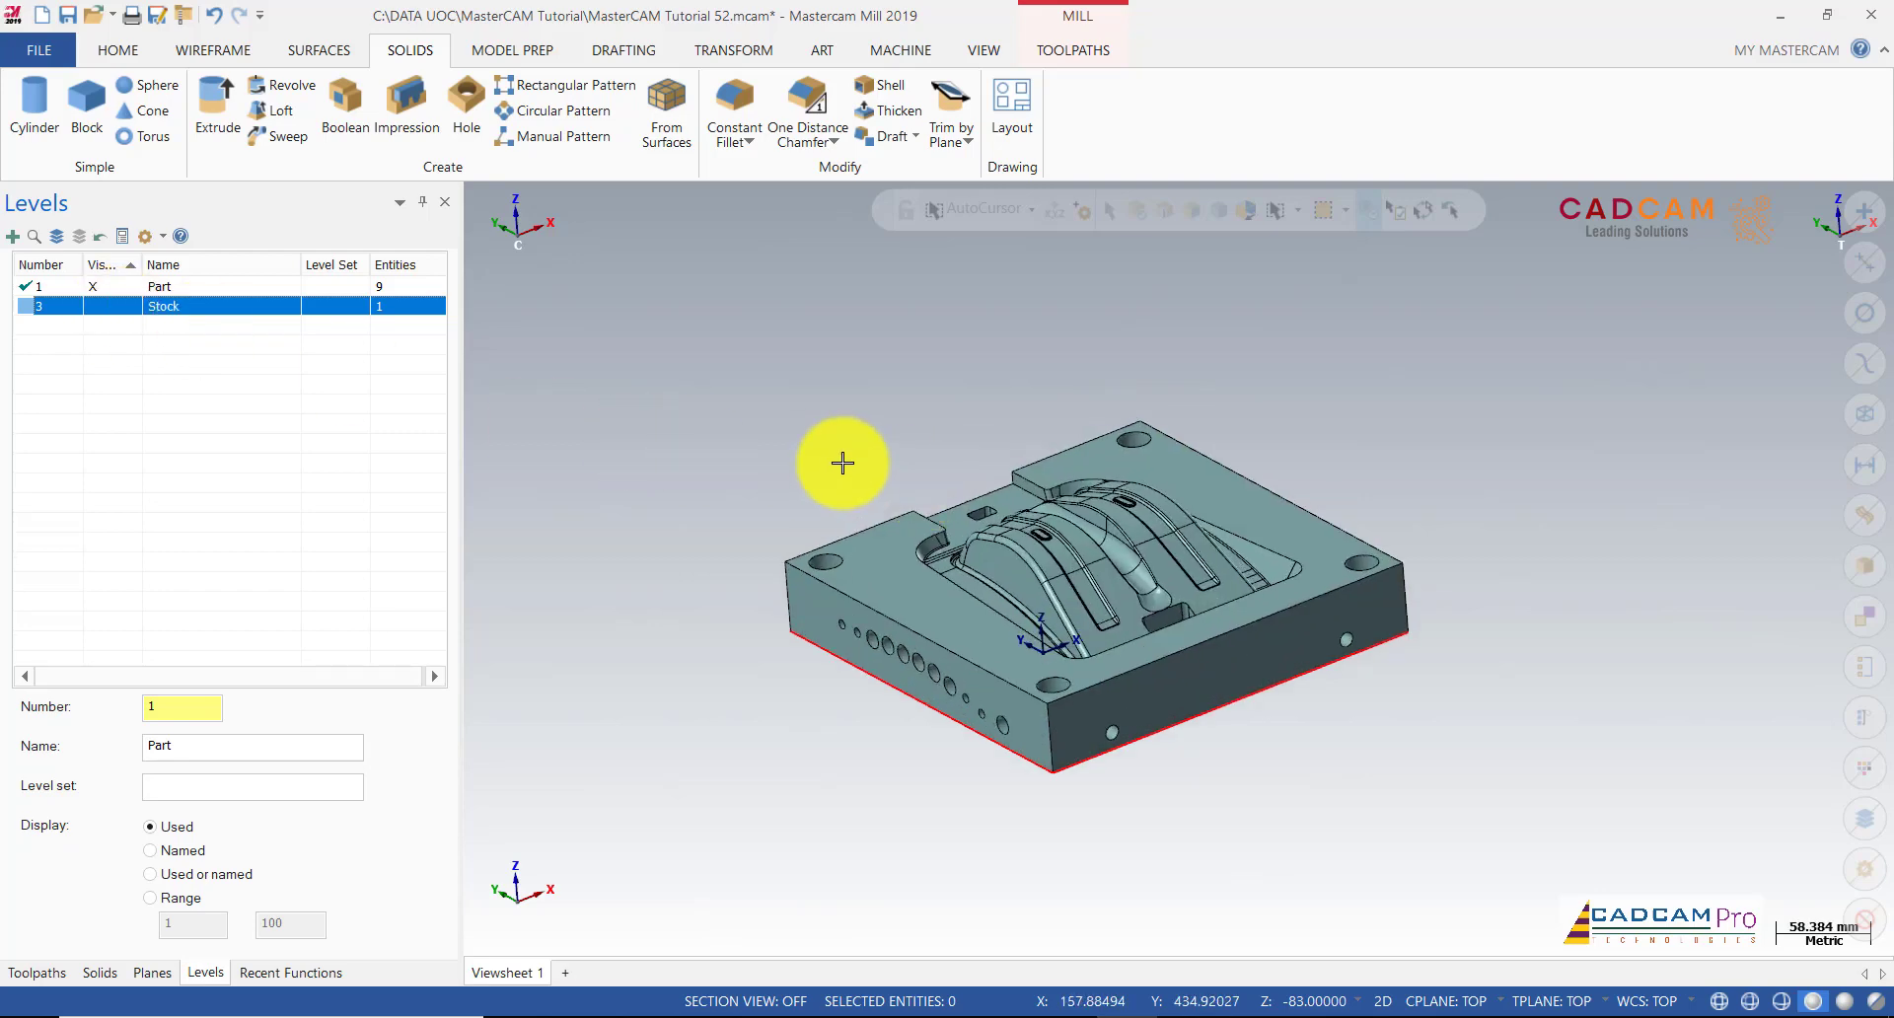
left_click(109, 312)
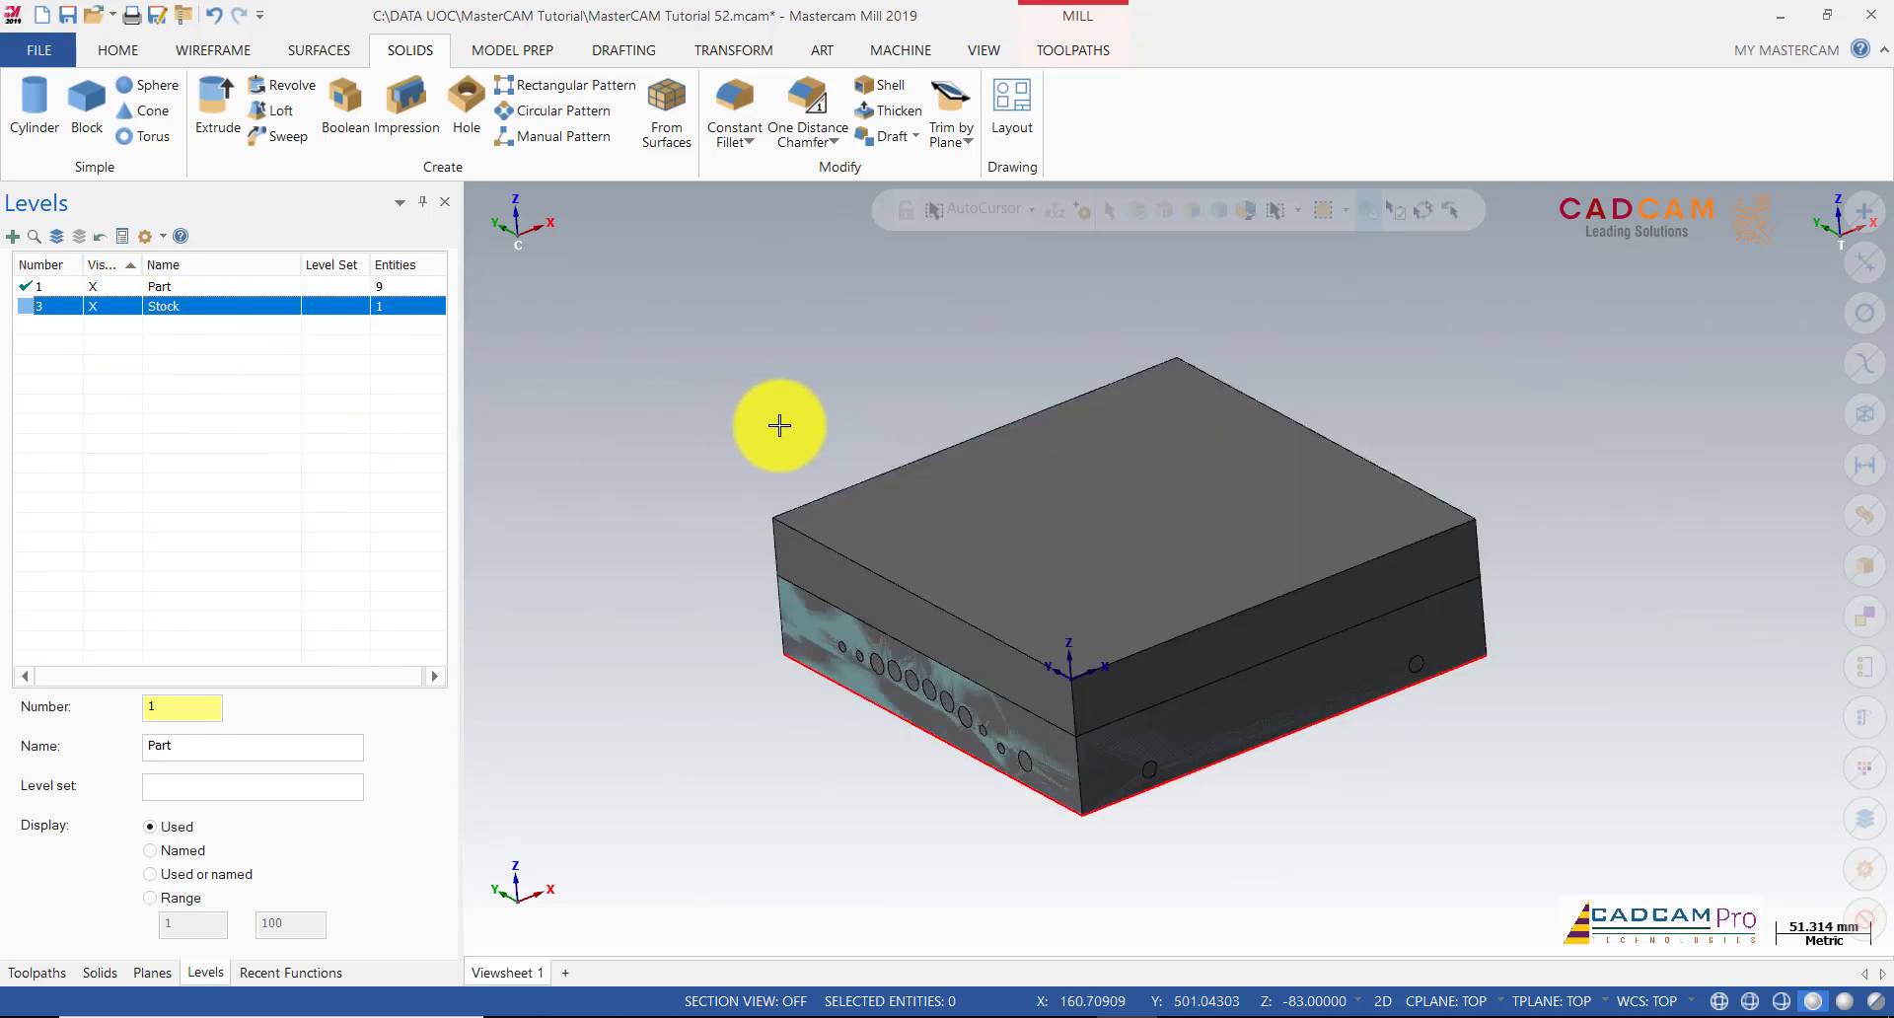
middle_click_drag(773, 423, 803, 470)
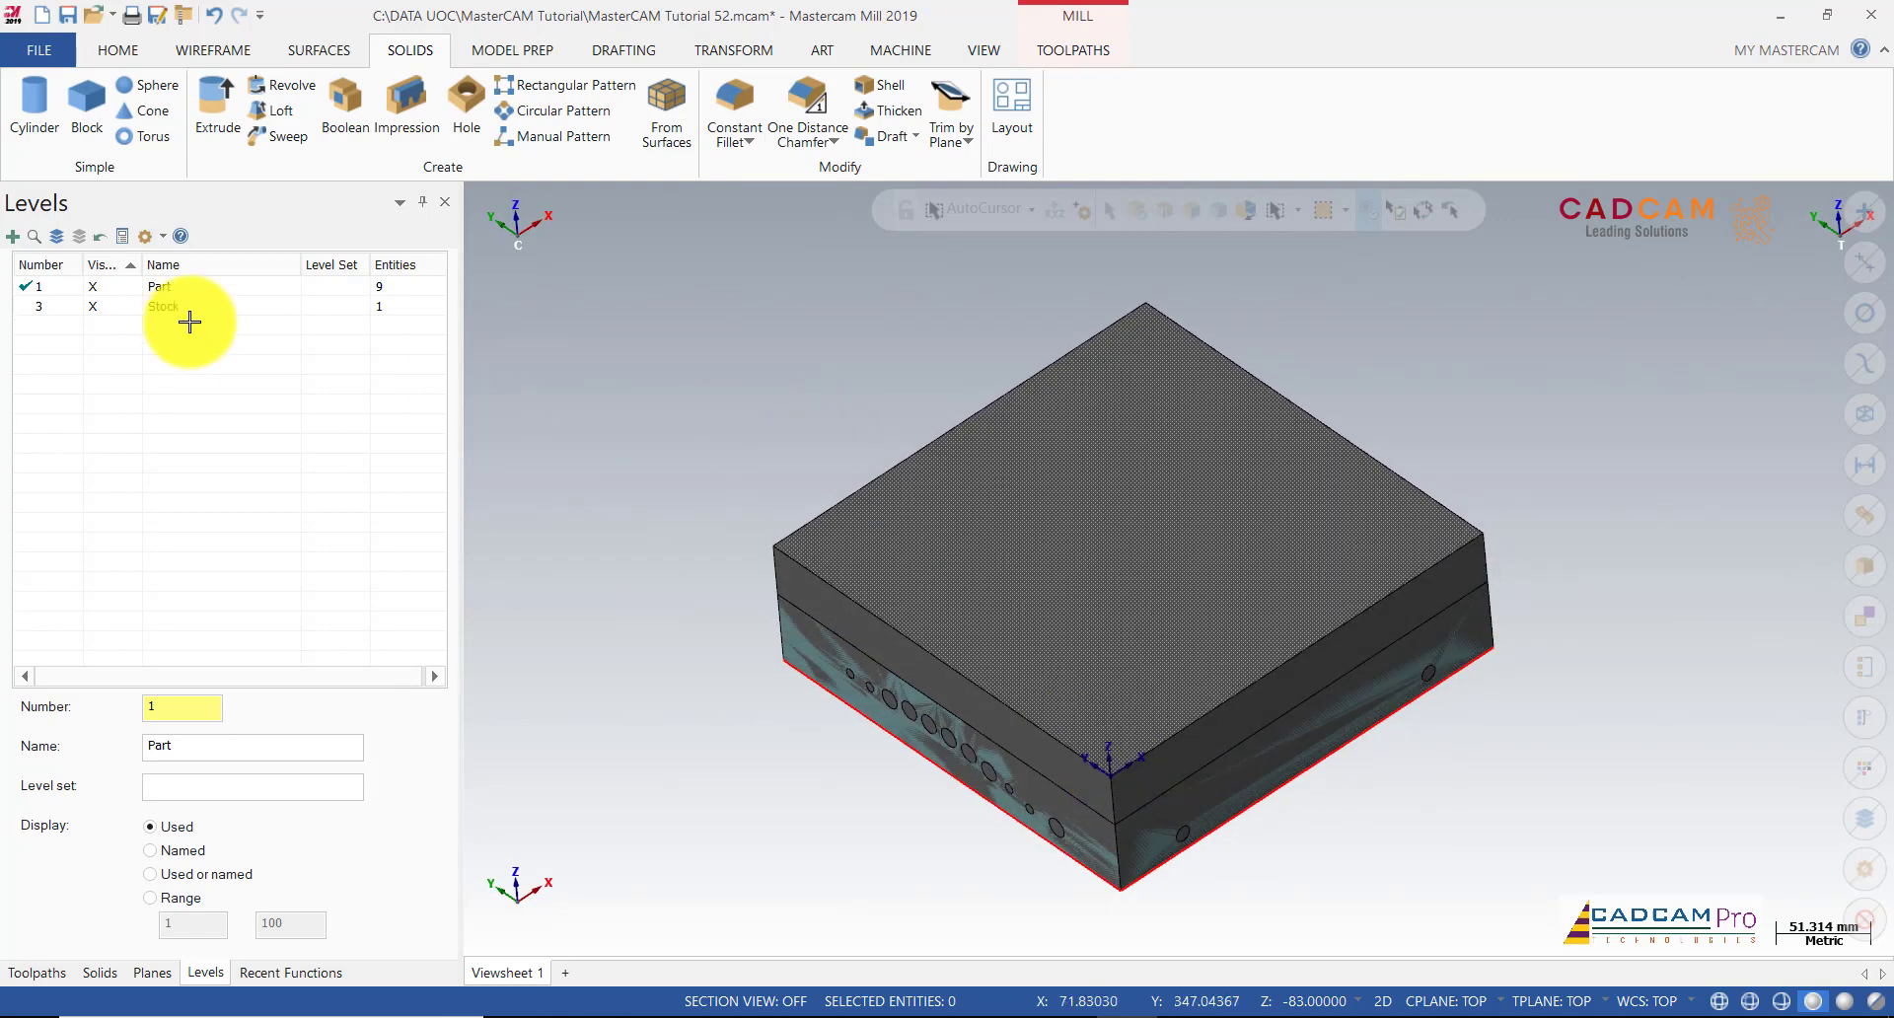
scroll(818, 441, "down", 1)
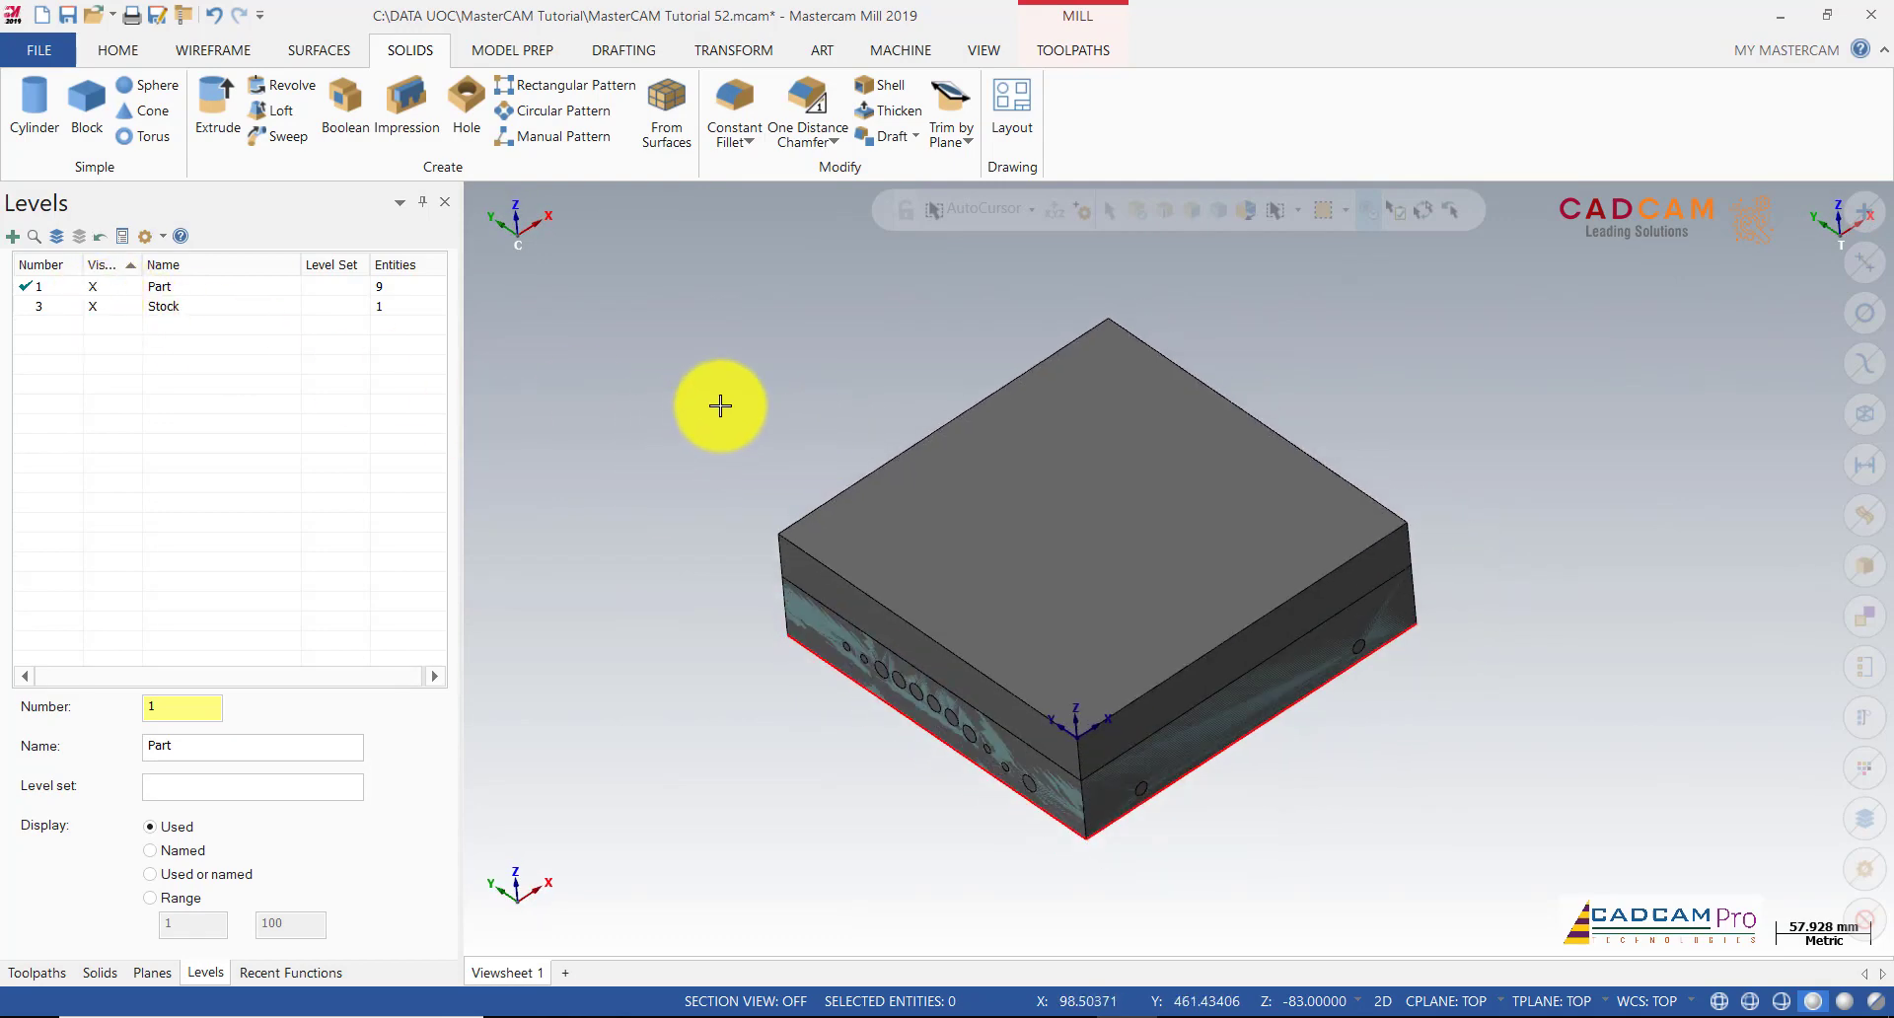
middle_click_drag(720, 405, 704, 405)
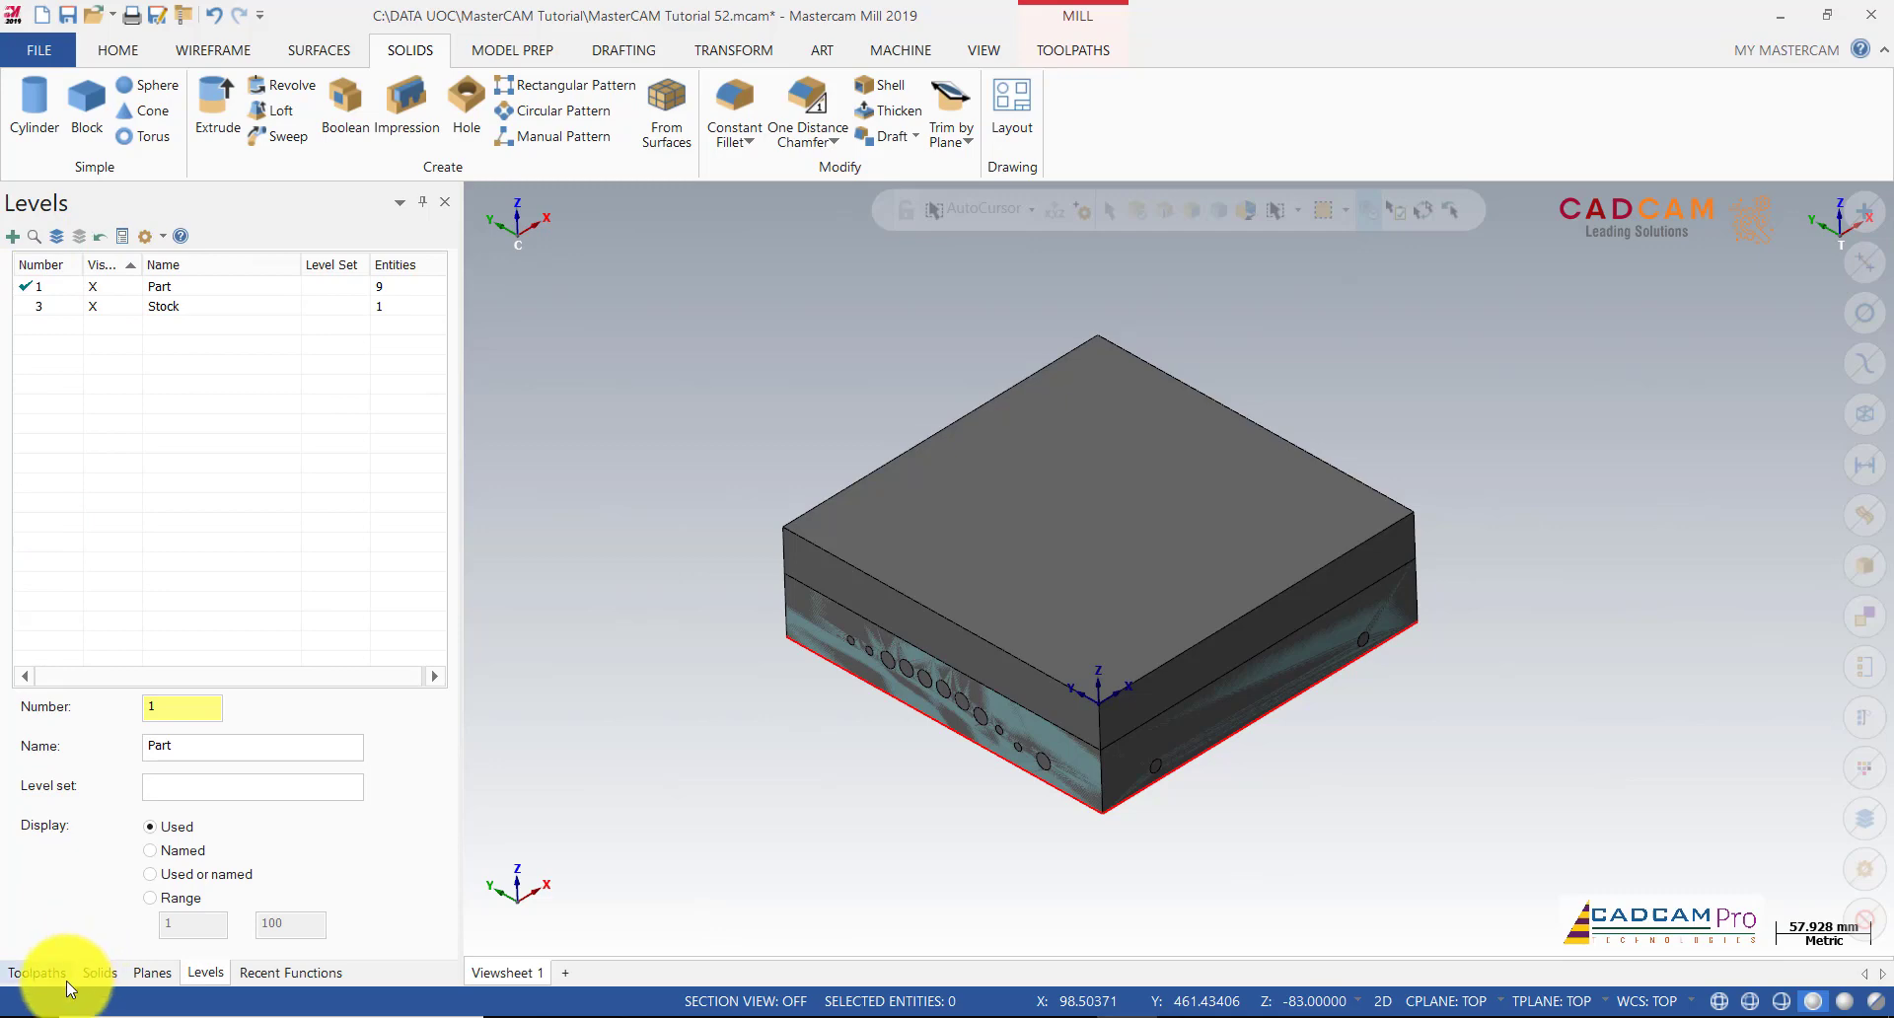
Step: In the machine group's Stock Setup, use the block as a Solid/Mesh stock
left_click(36, 973)
left_click(99, 333)
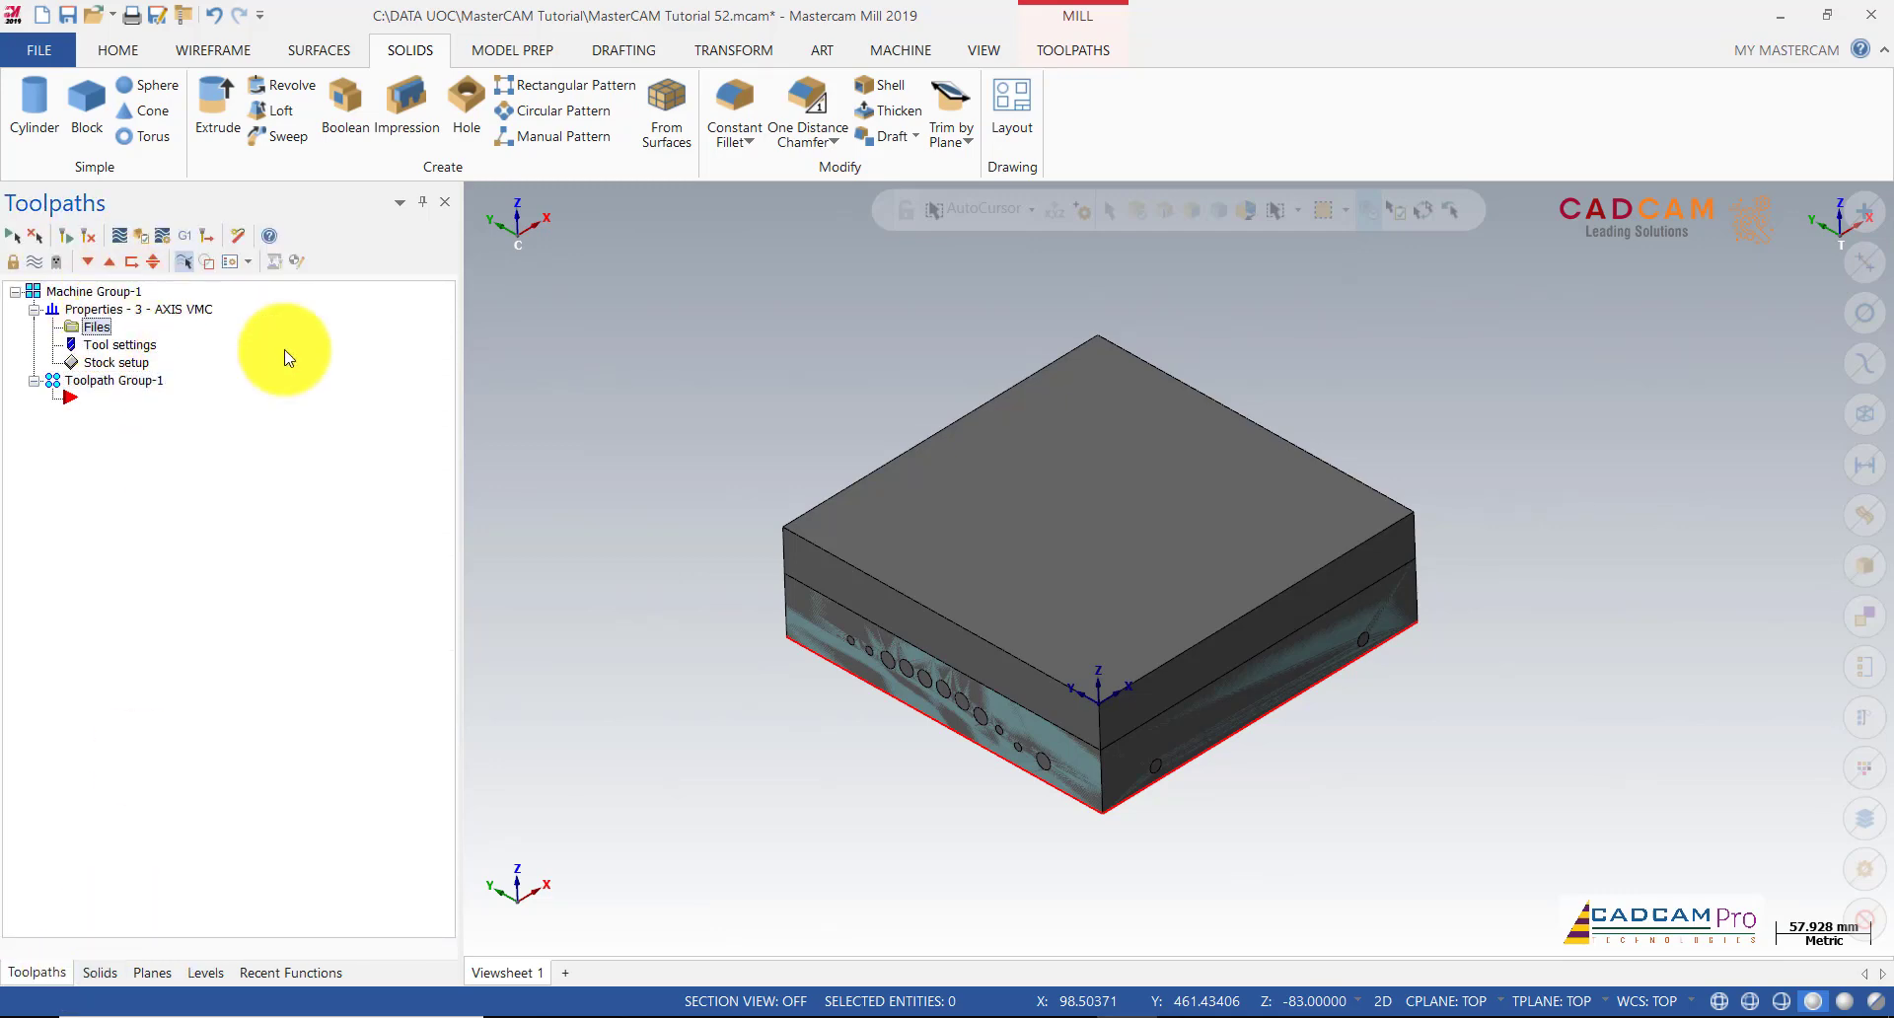
left_click(377, 119)
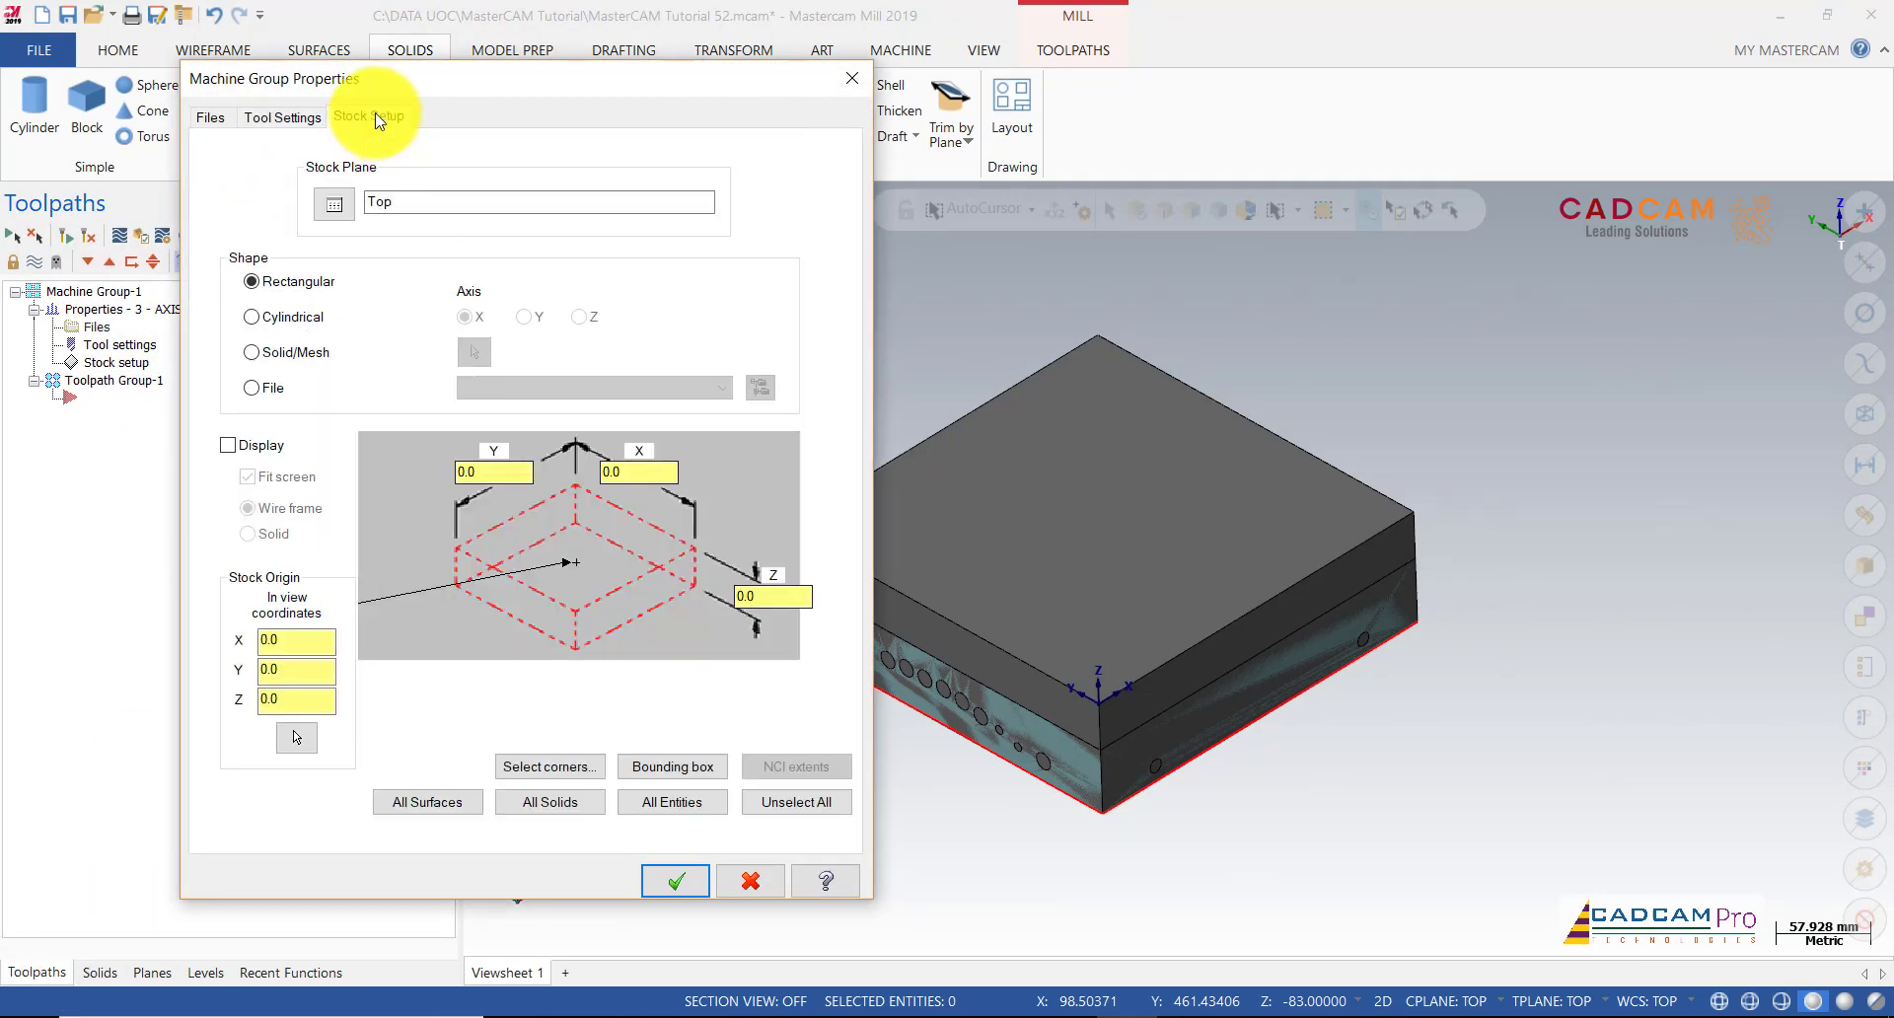
left_click(293, 355)
left_click(475, 352)
left_click(971, 490)
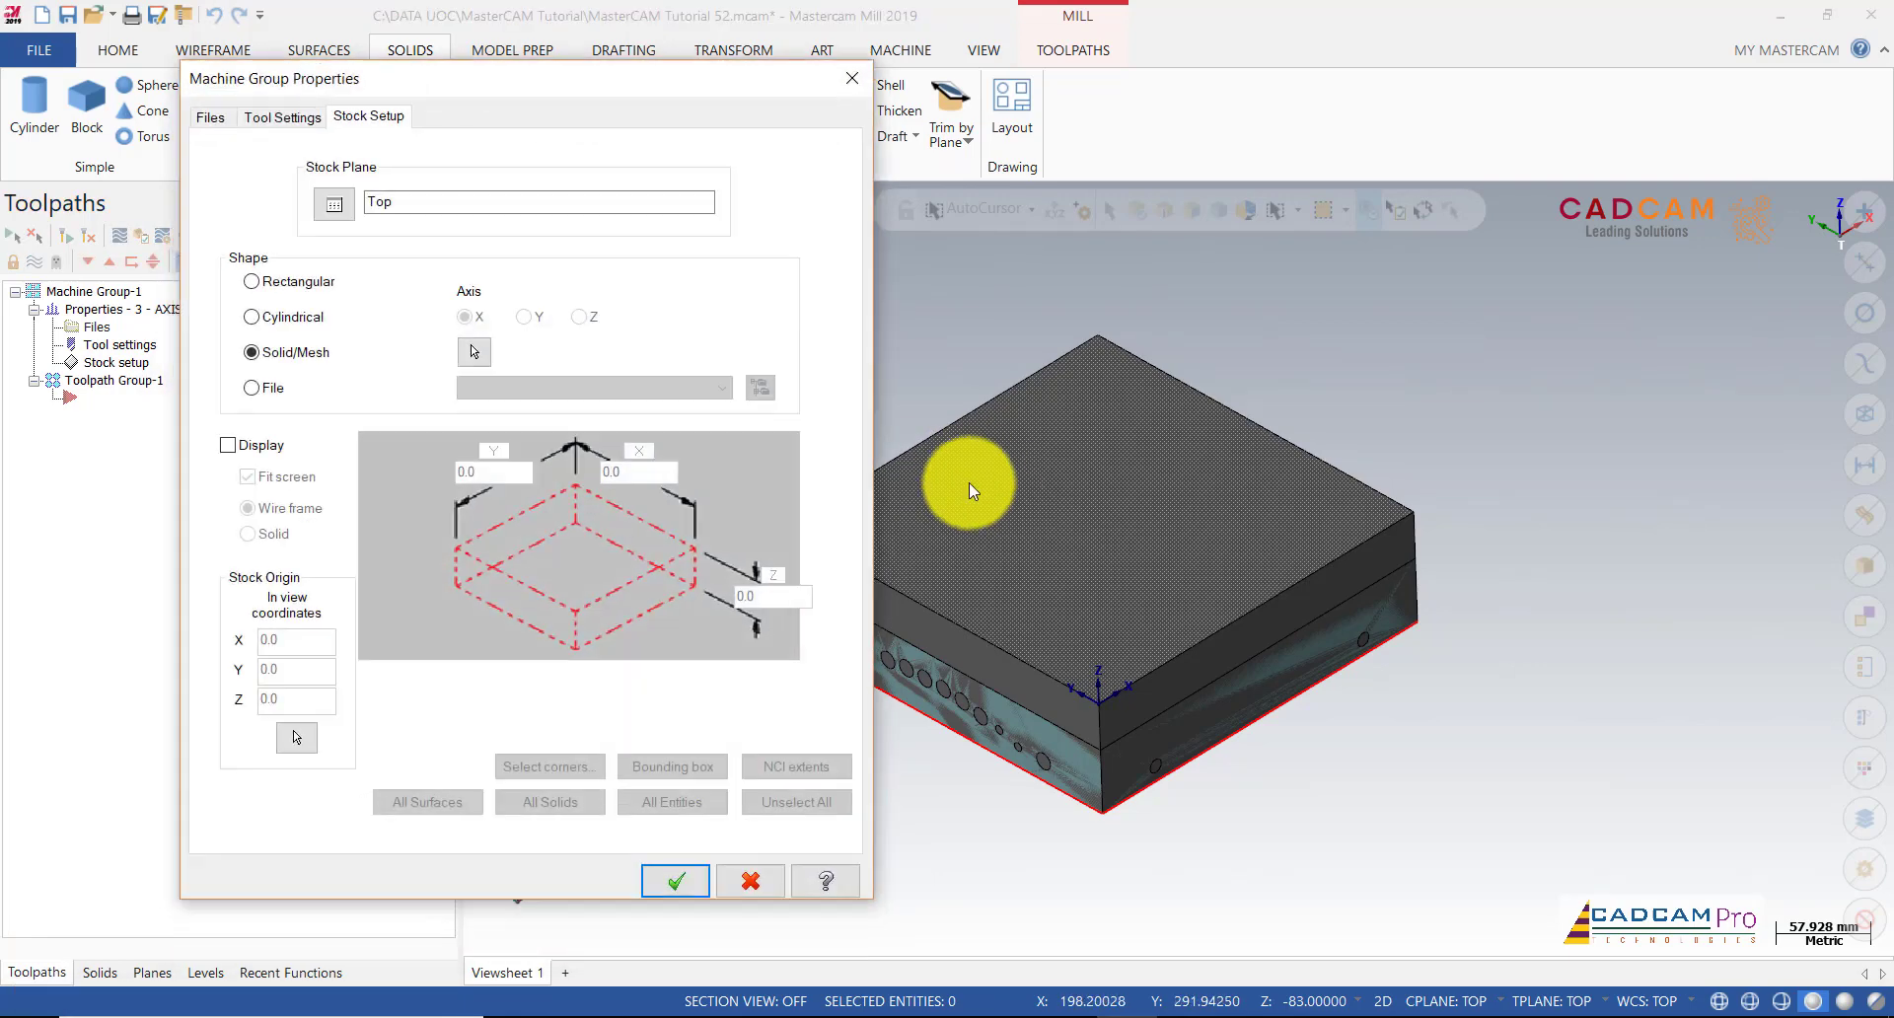
left_click(677, 886)
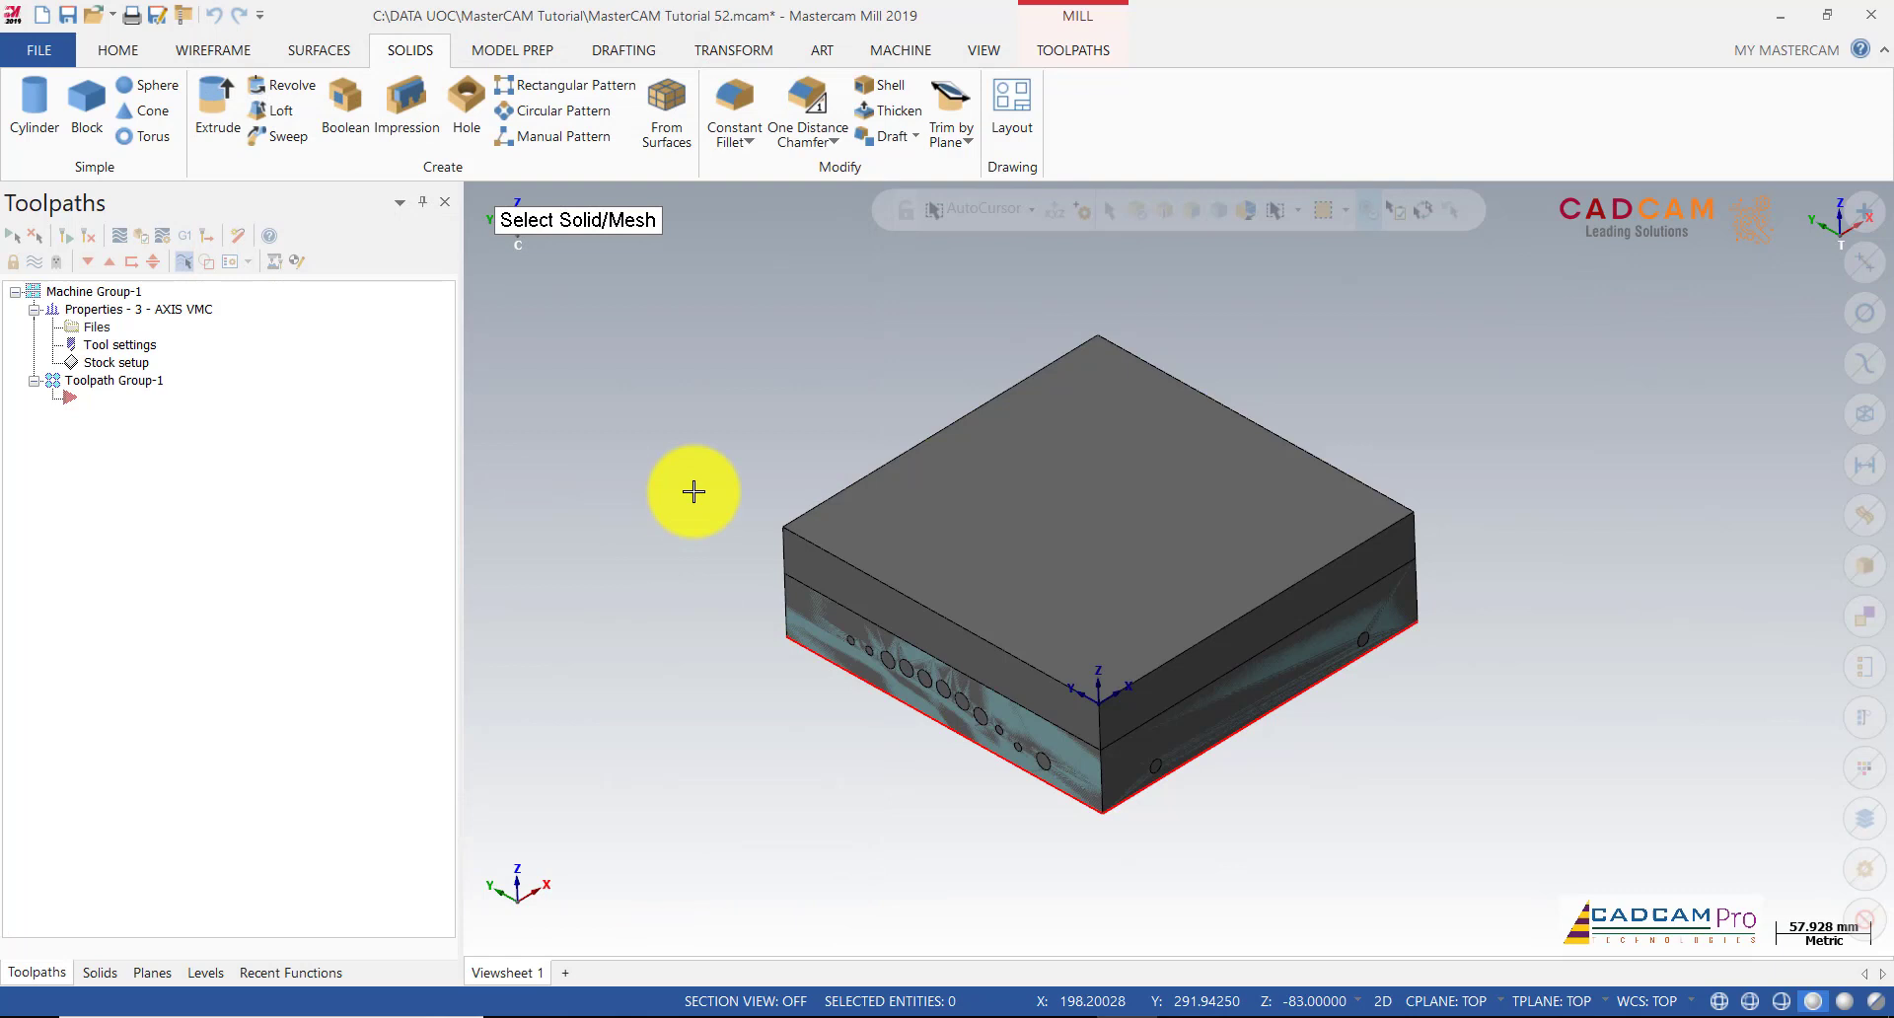
Step: Hide the Stock level and orbit to inspect the mould core from a low side angle
scroll(693, 491, "up", 3)
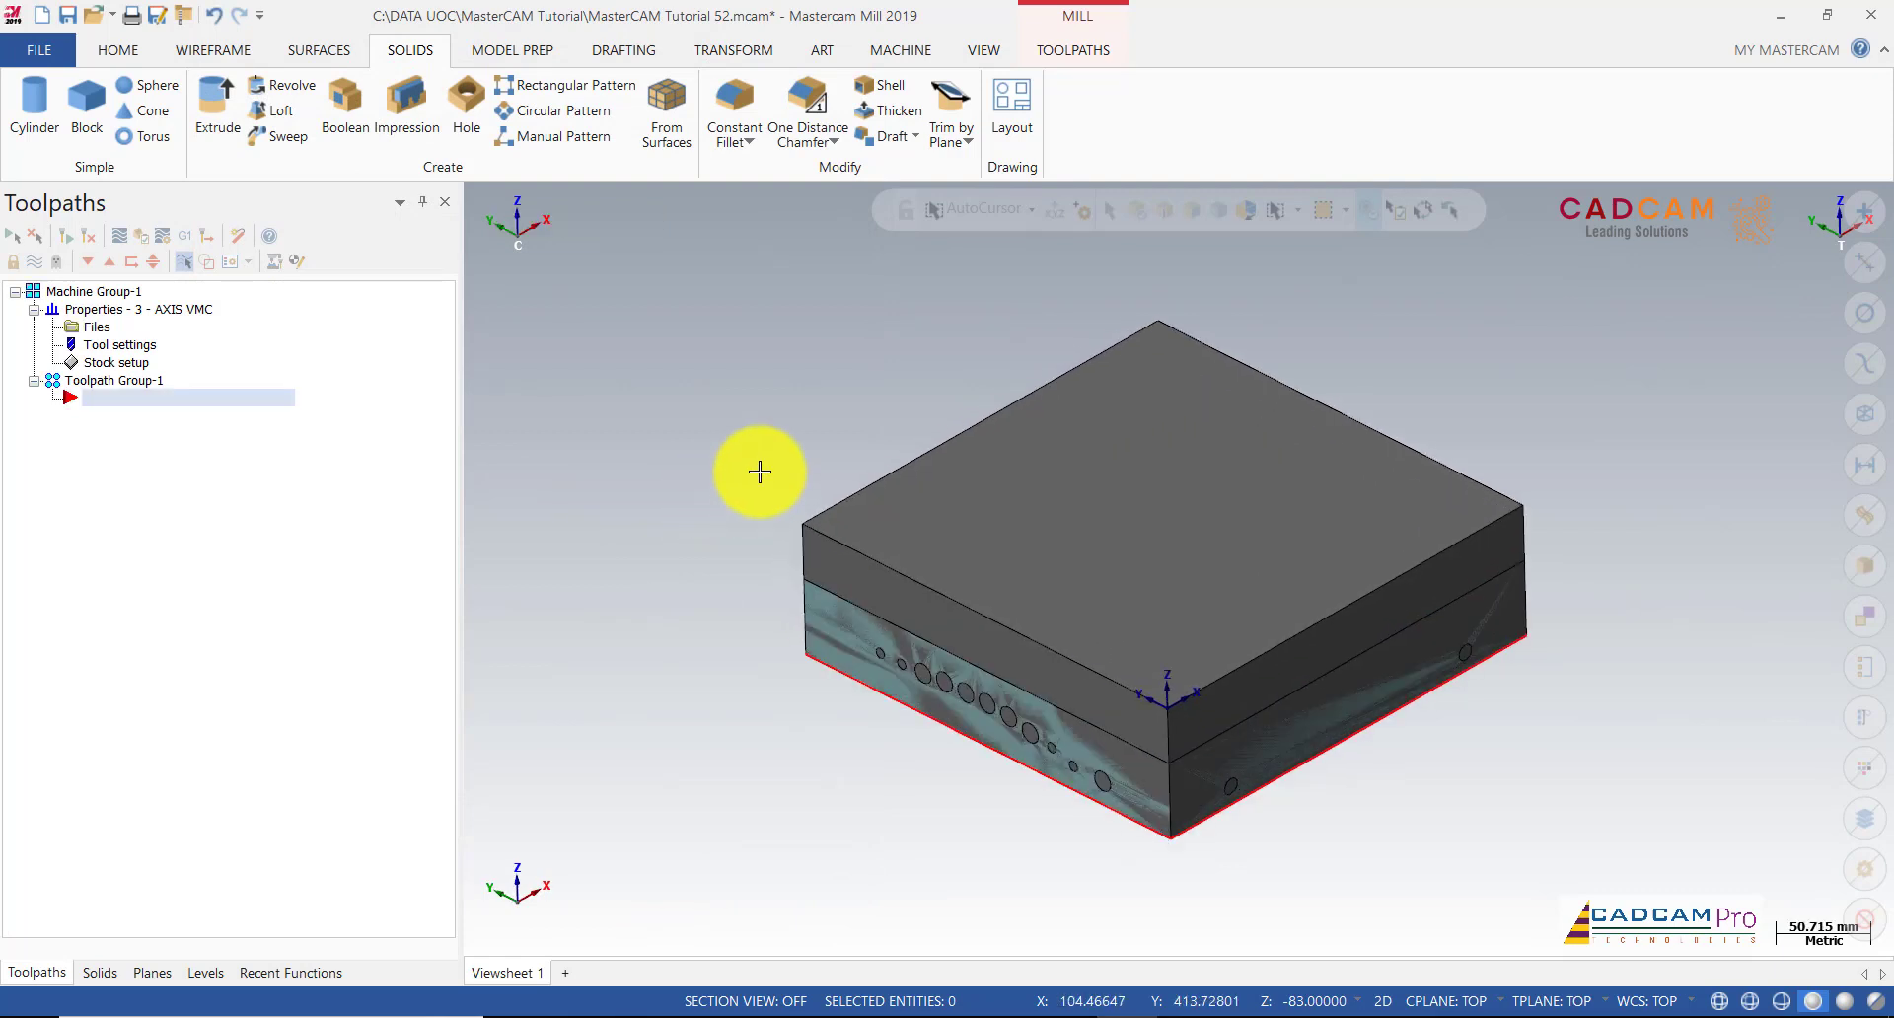
middle_click_drag(780, 424, 793, 401)
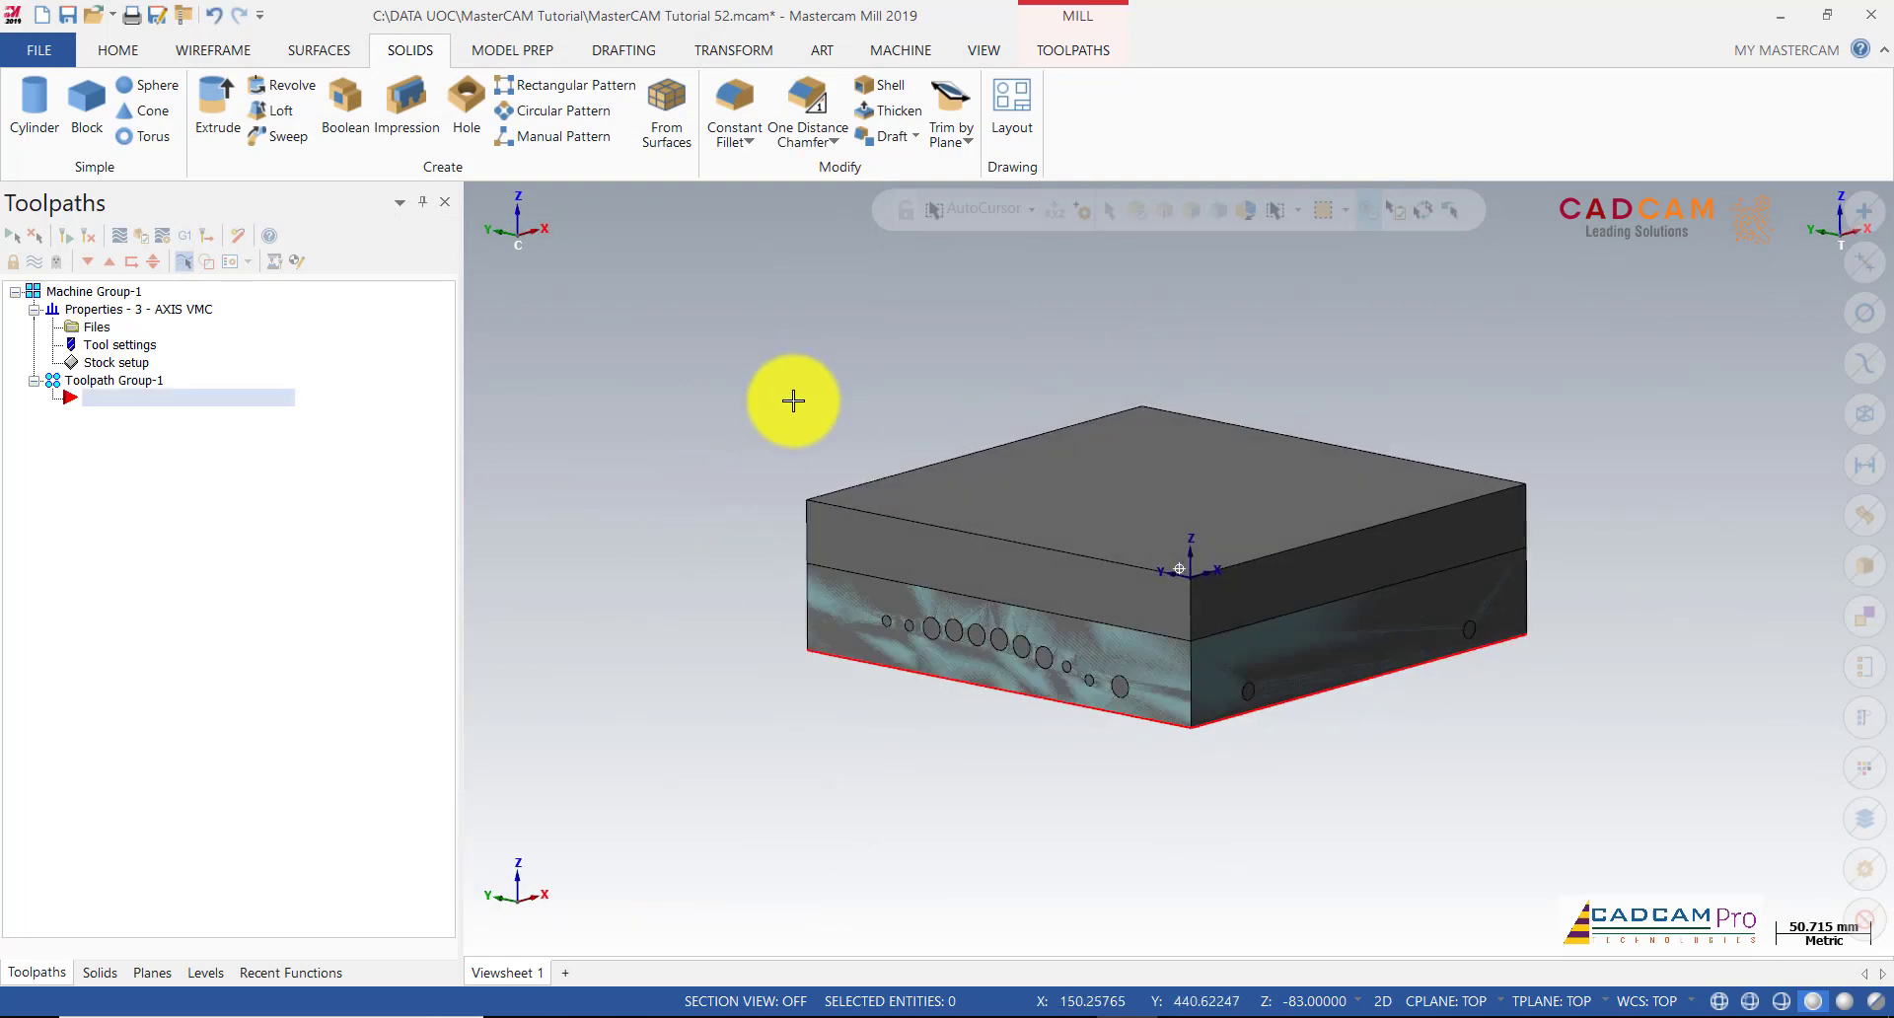
left_click(209, 971)
left_click(111, 308)
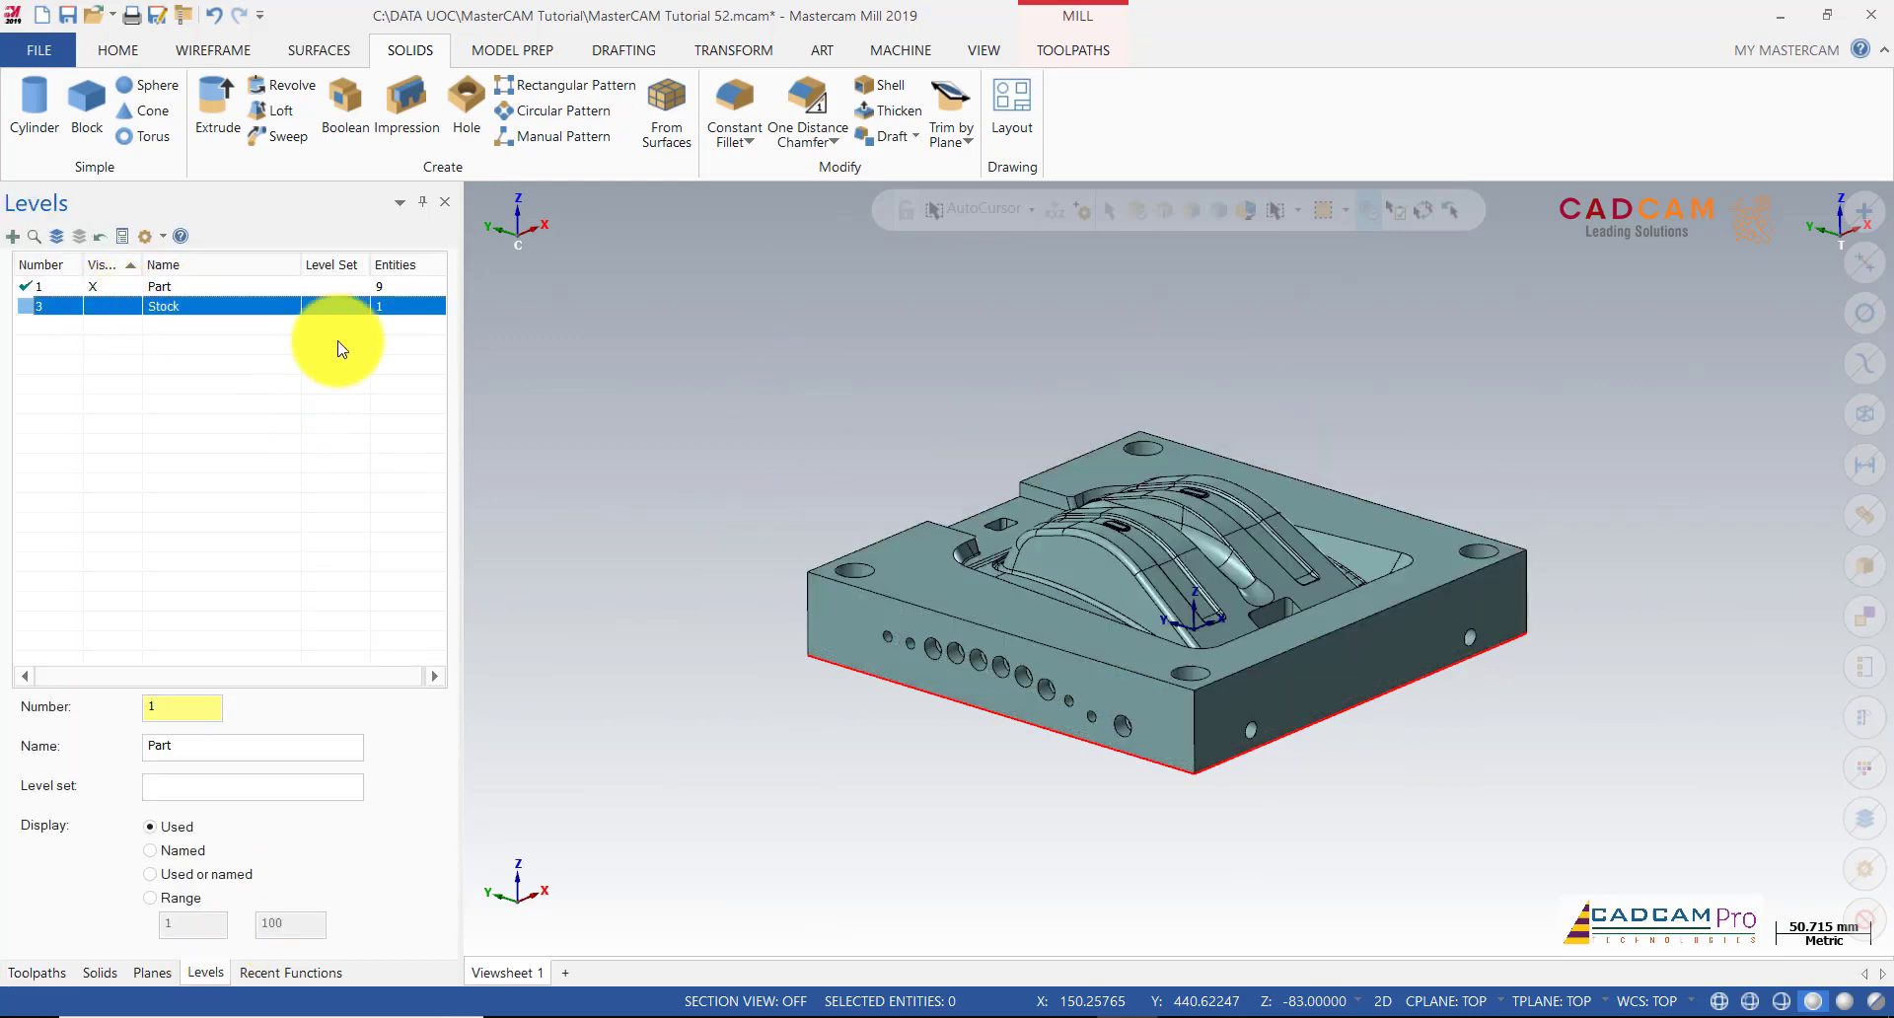
scroll(872, 409, "up", 2)
mouse_move(845, 445)
middle_mouse_down()
mouse_move(850, 516)
mouse_move(832, 443)
mouse_move(934, 355)
mouse_move(1102, 395)
mouse_move(1131, 493)
mouse_move(879, 405)
mouse_move(837, 541)
mouse_move(943, 533)
mouse_move(1055, 473)
middle_mouse_up()
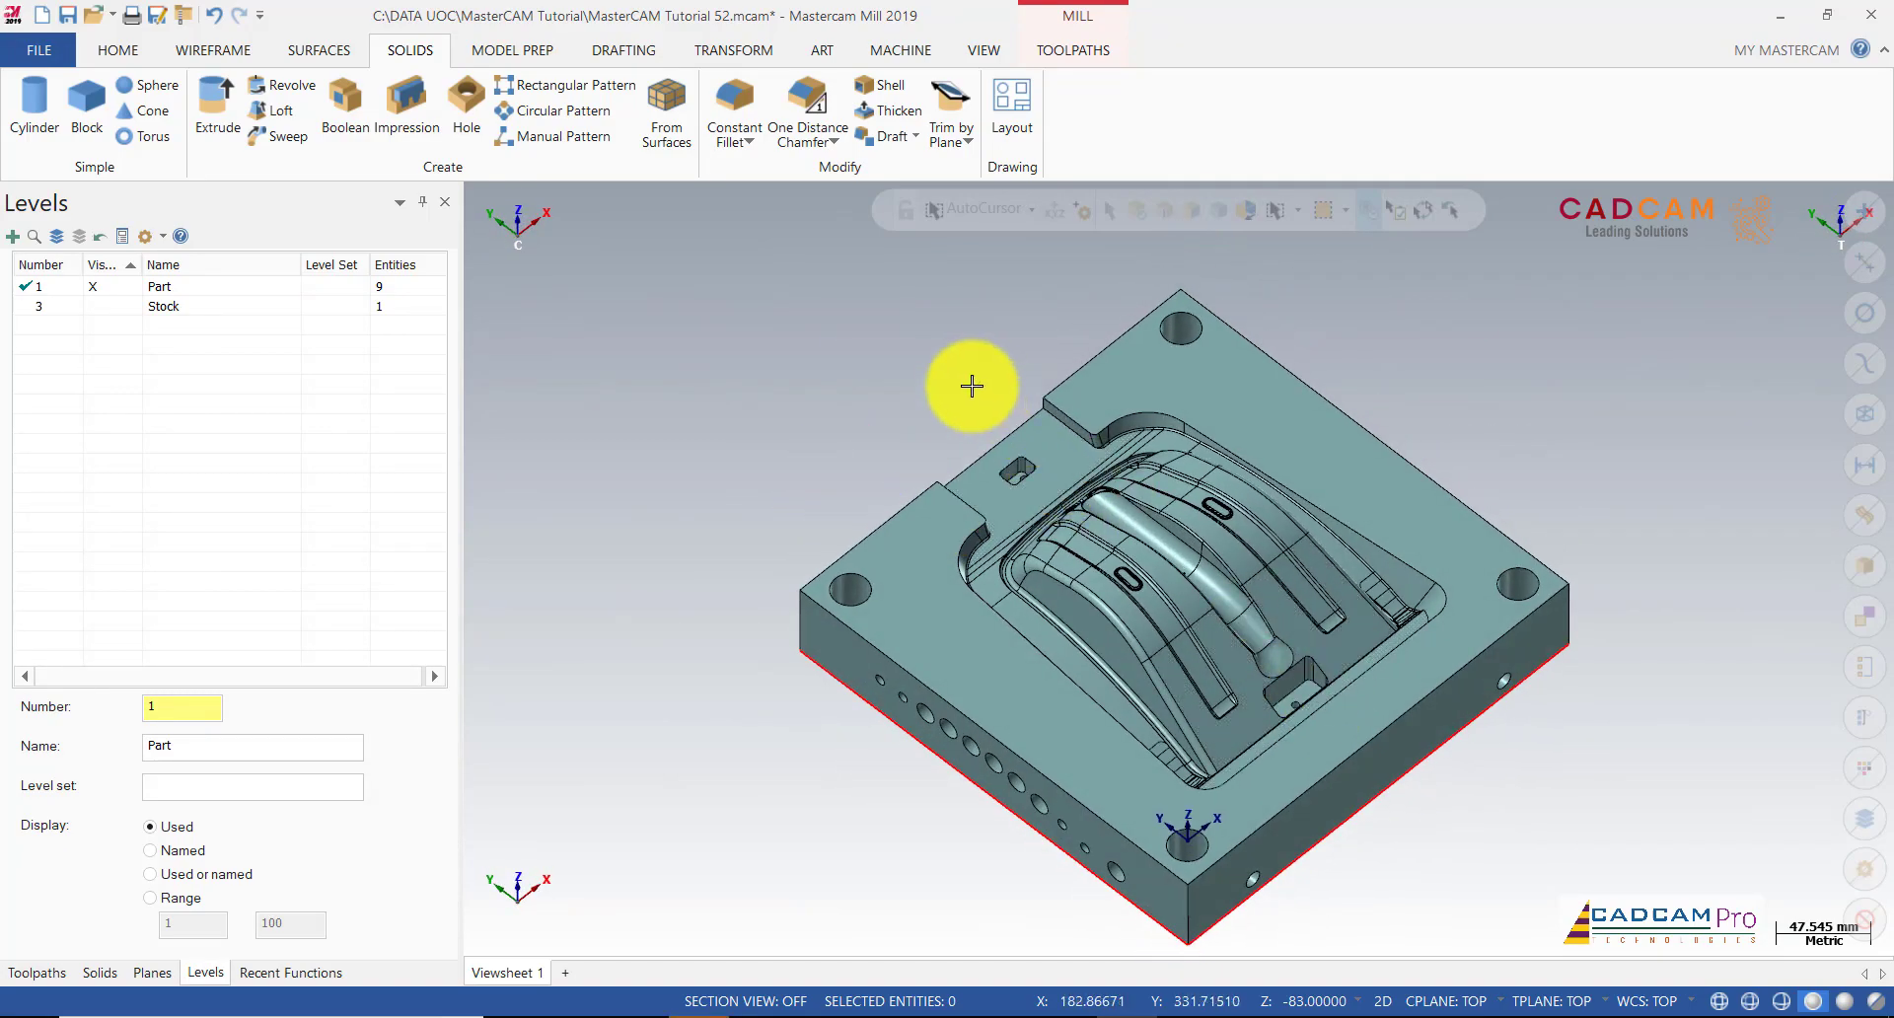
key("alt+Up")
key("alt+Up")
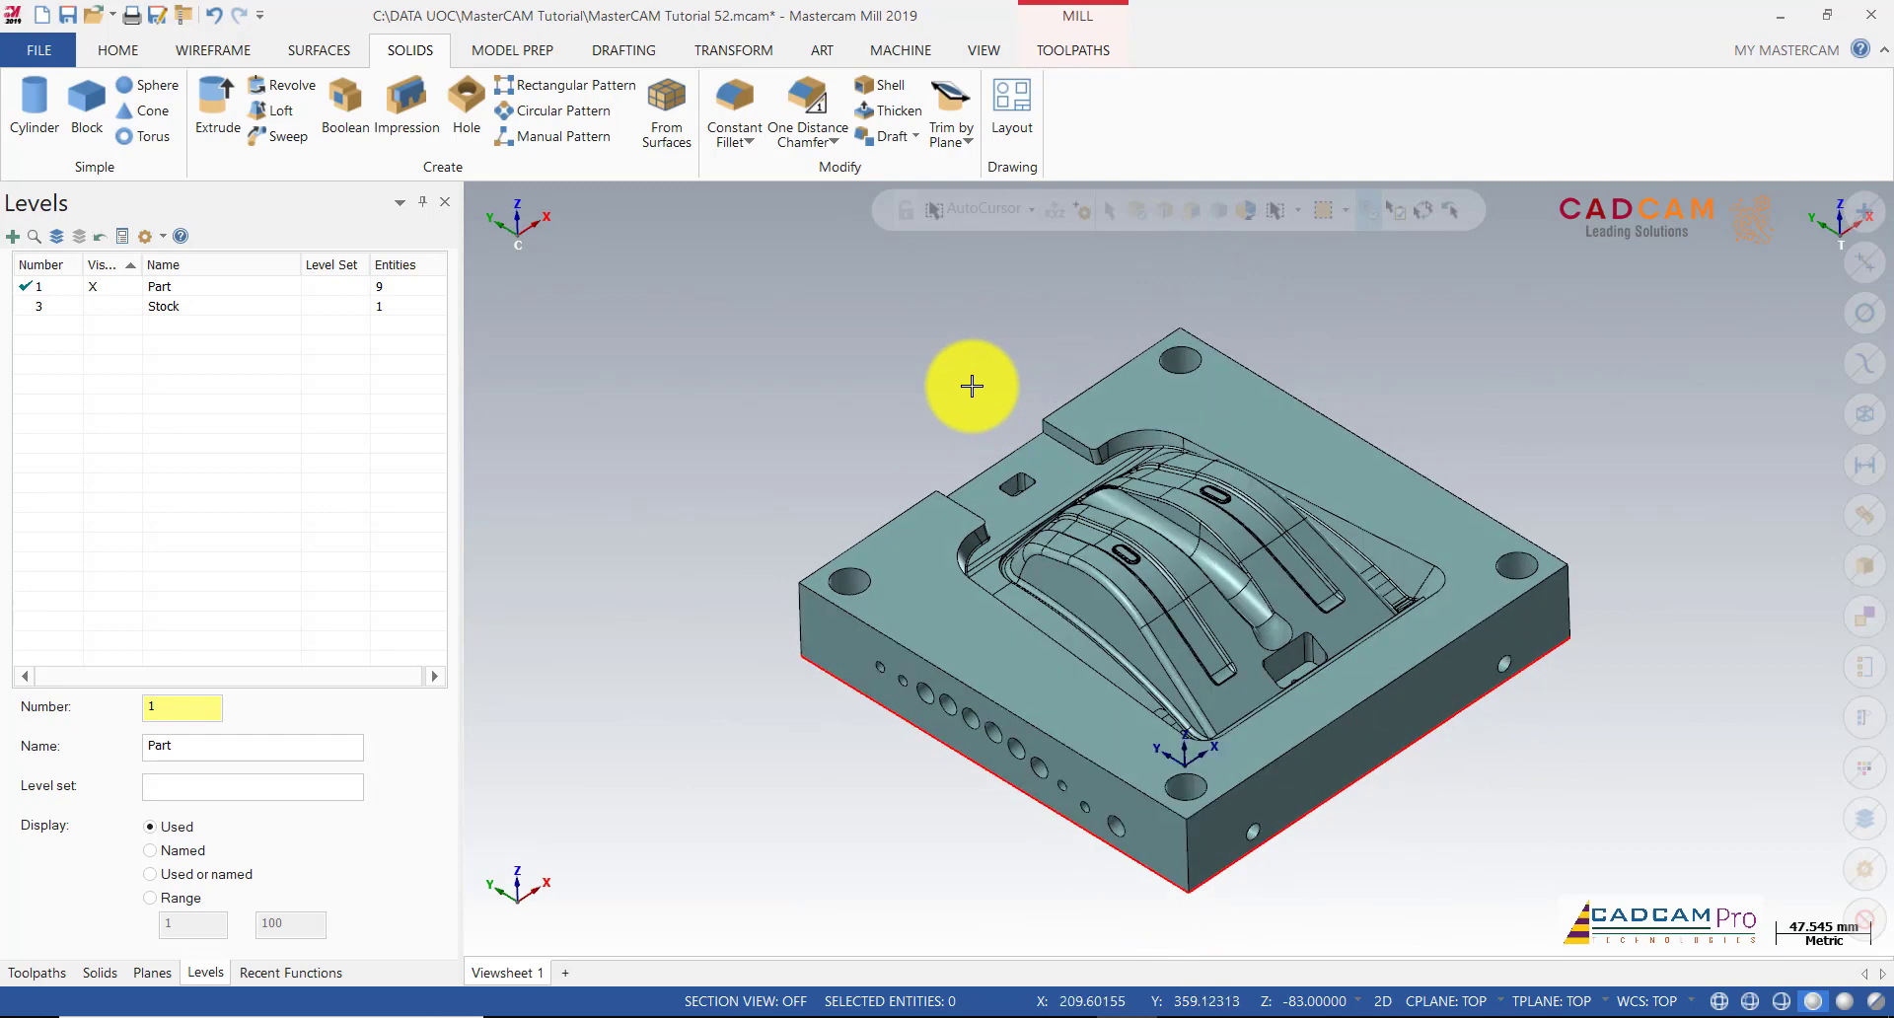
scroll(804, 398, "up", 2)
scroll(725, 438, "down", 1)
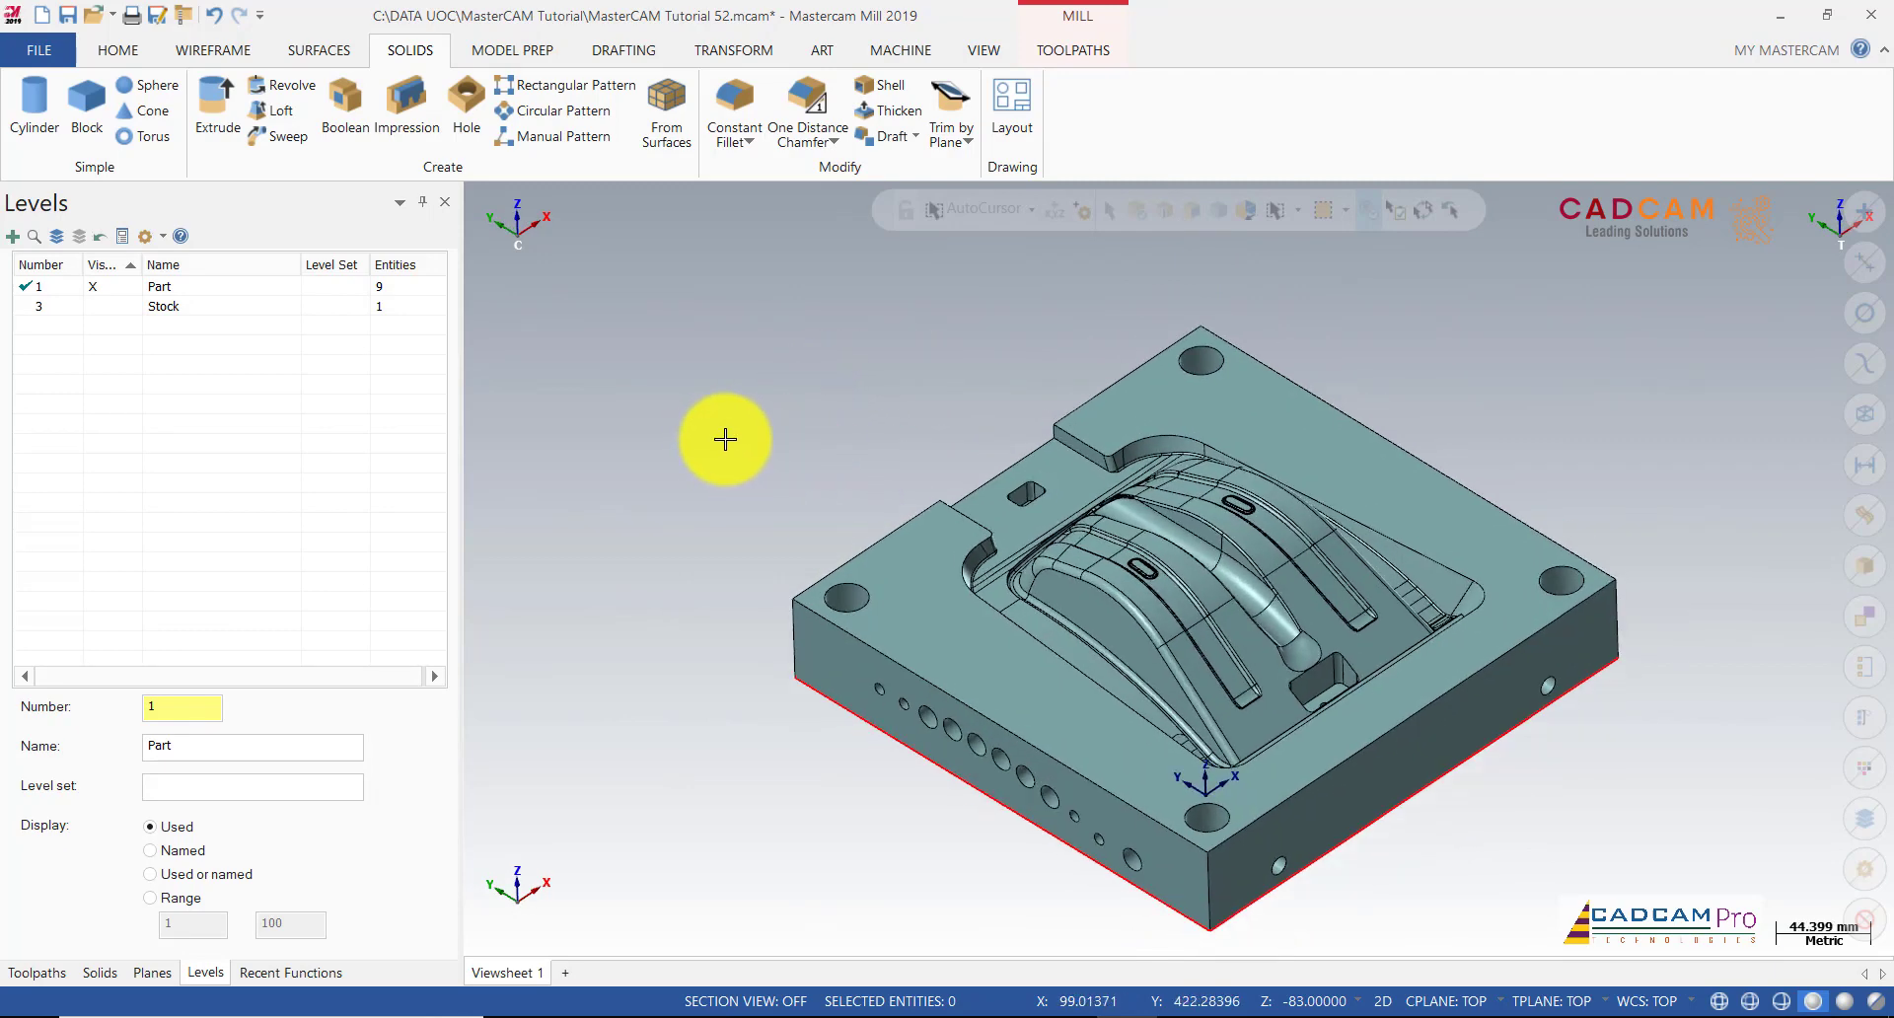
middle_click_drag(725, 439, 664, 549)
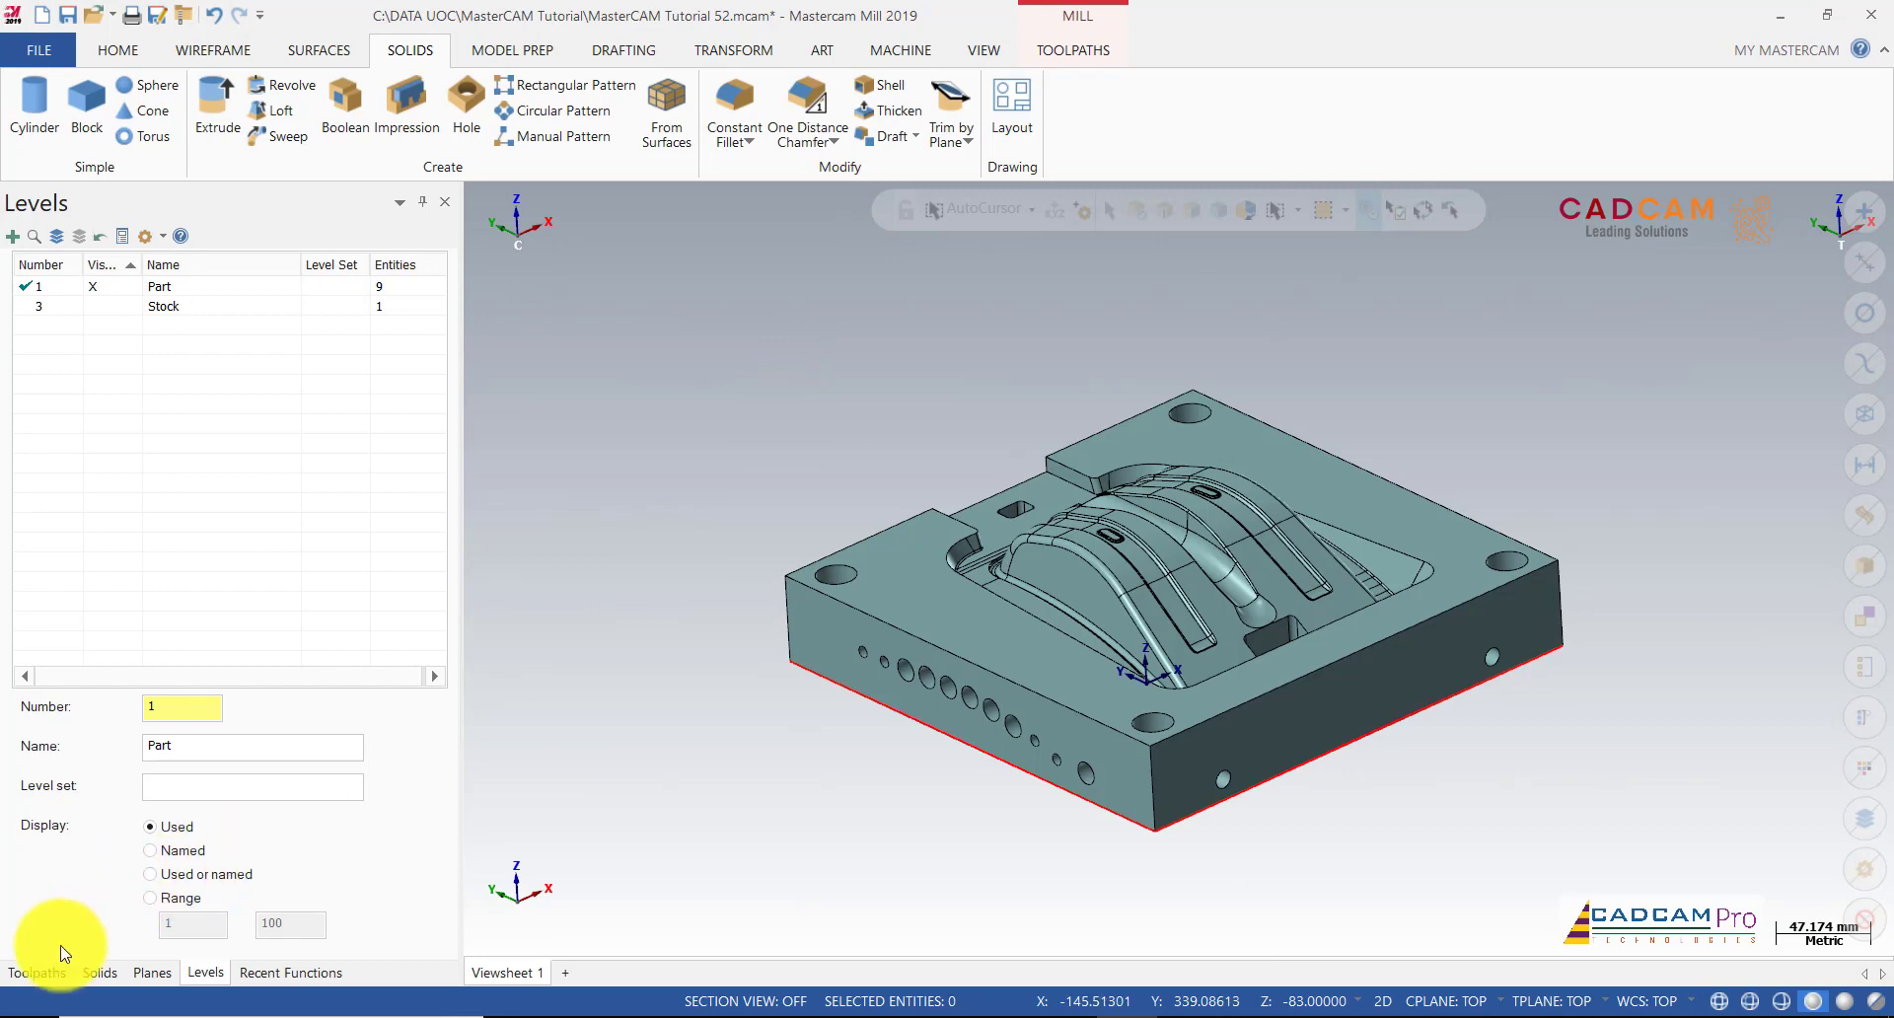
left_click(59, 973)
scroll(1186, 549, "up", 3)
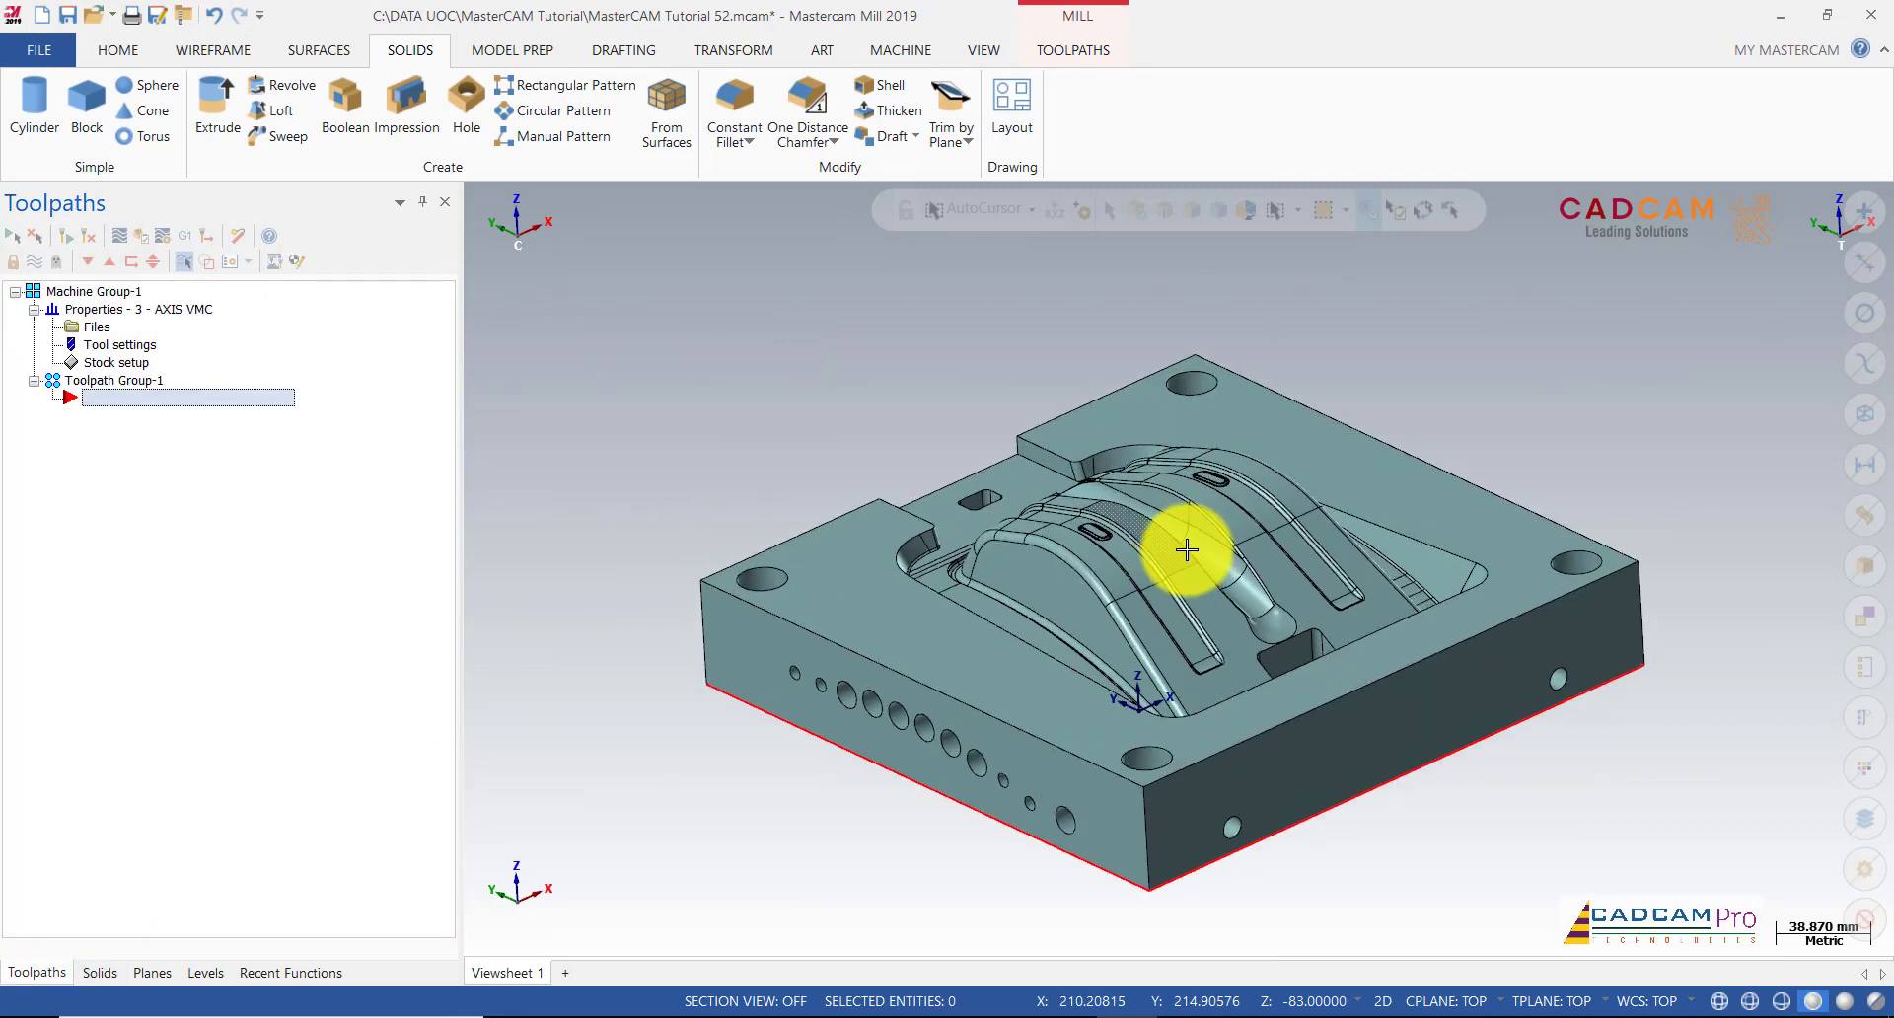
left_click(205, 972)
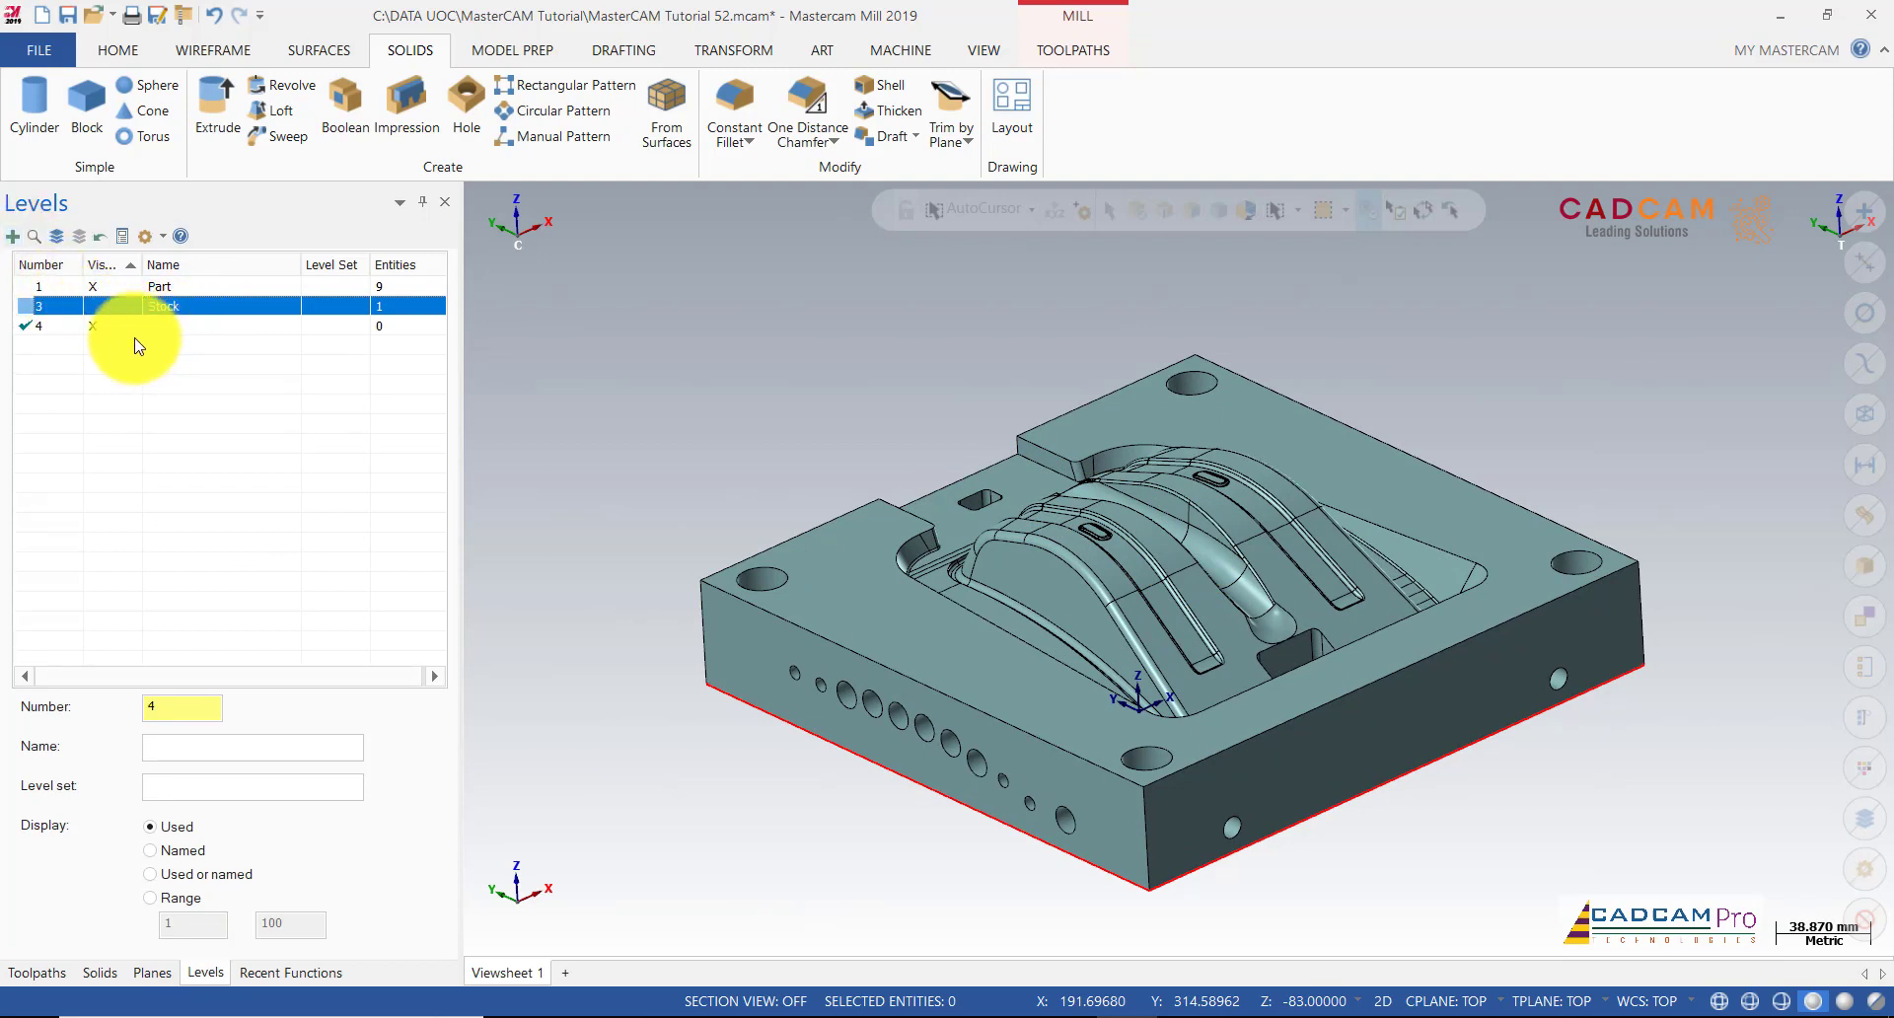
Step: Name the new level 4 'fill hole'
double_click(182, 327)
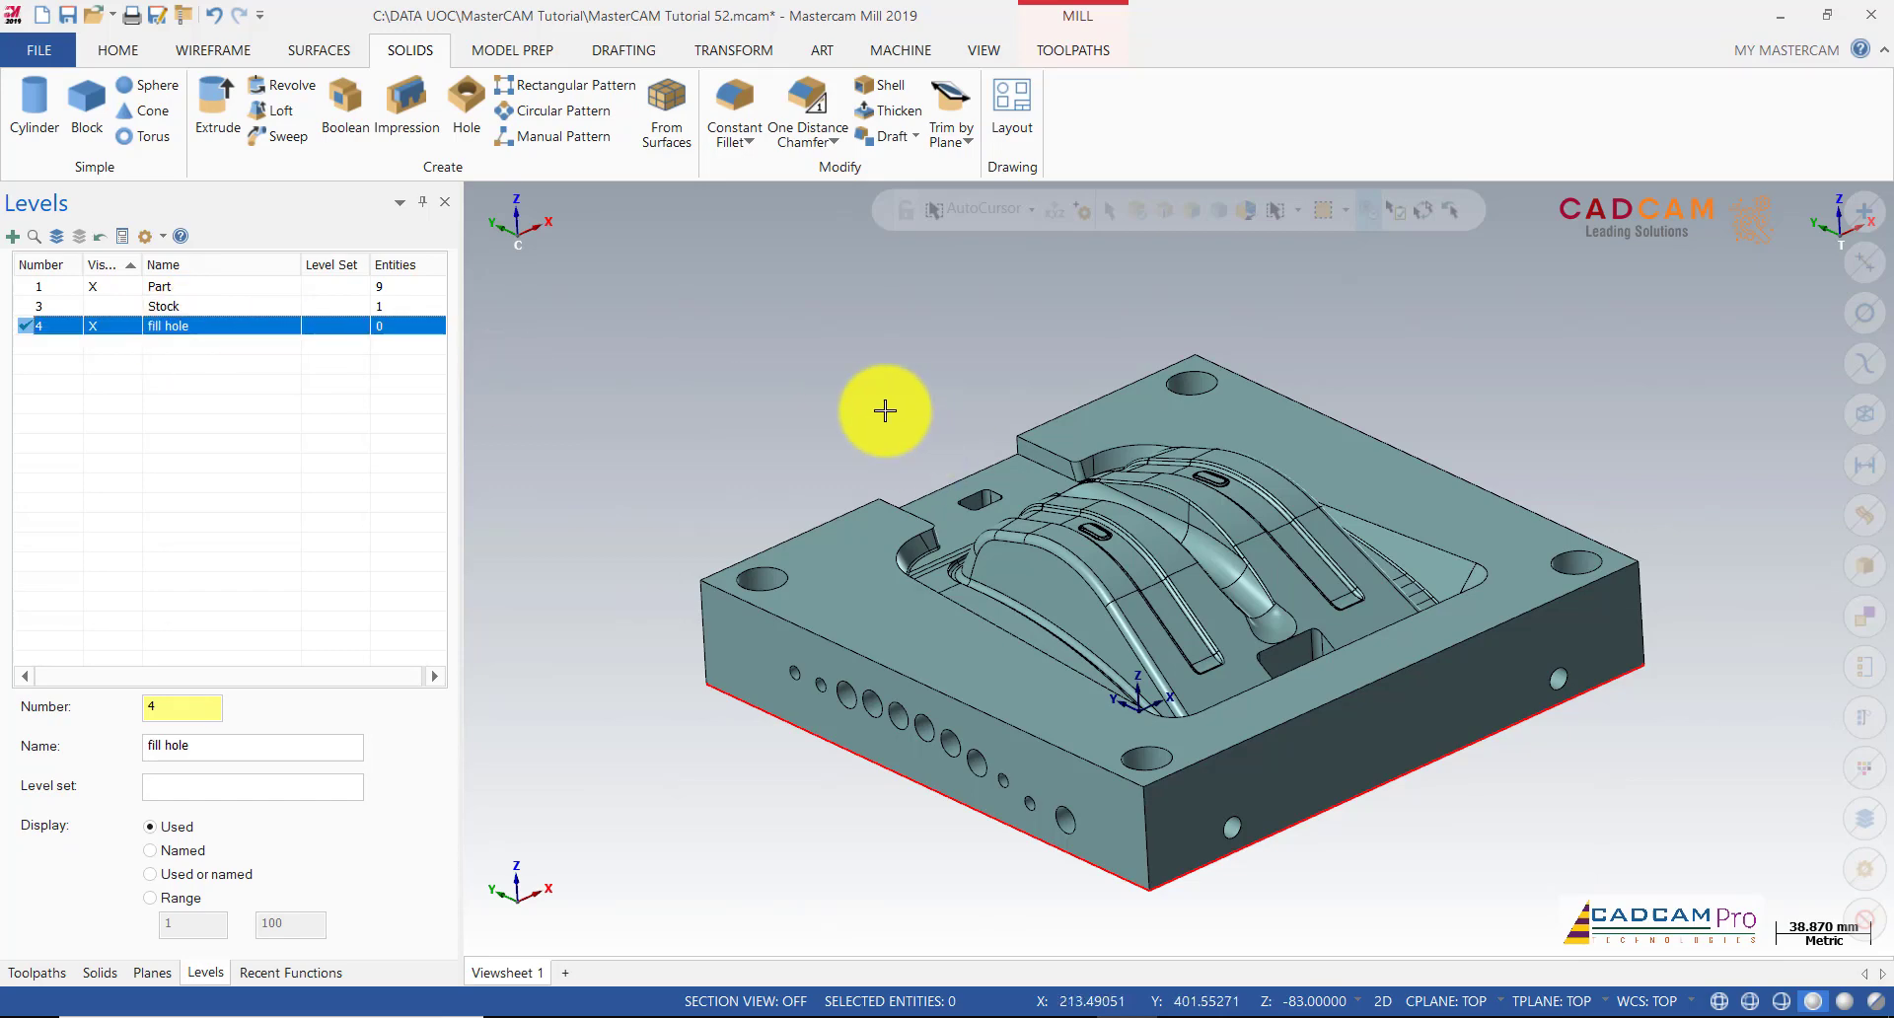
scroll(883, 410, "up", 2)
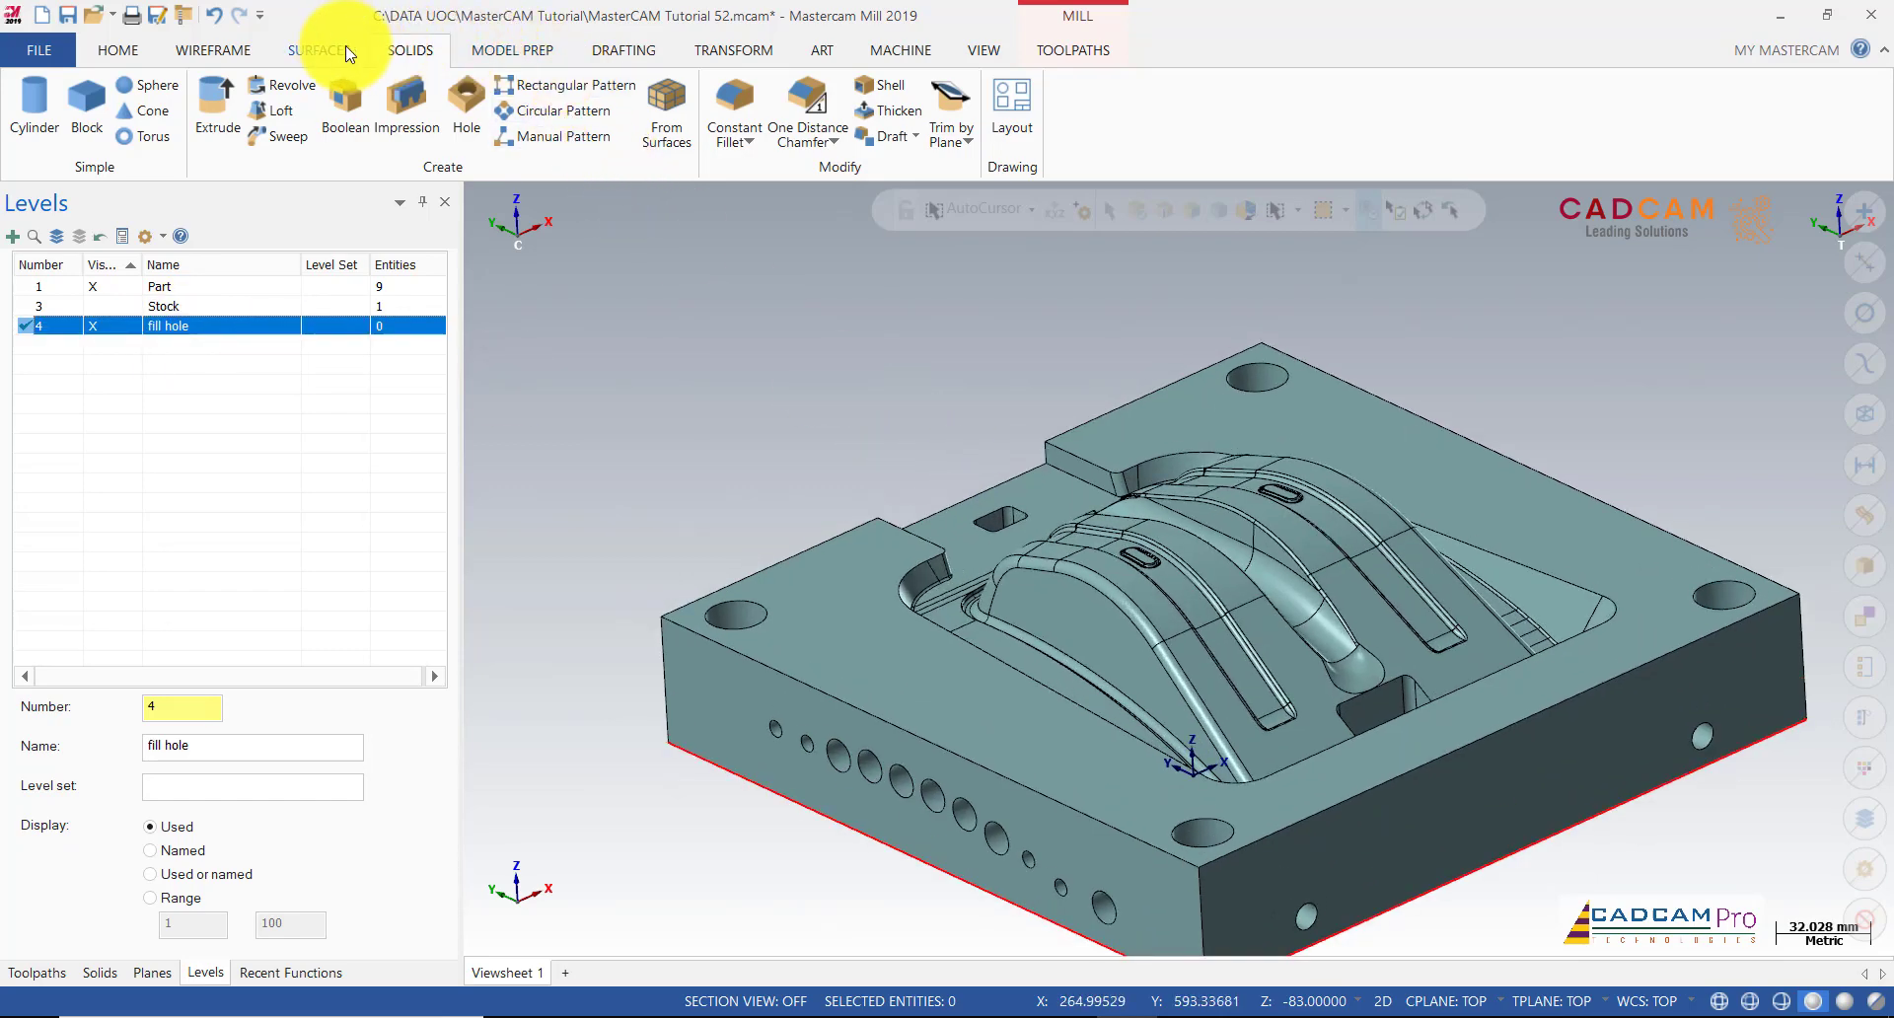
Step: Start Fill Holes and cap the small slot in the core floor
left_click(347, 53)
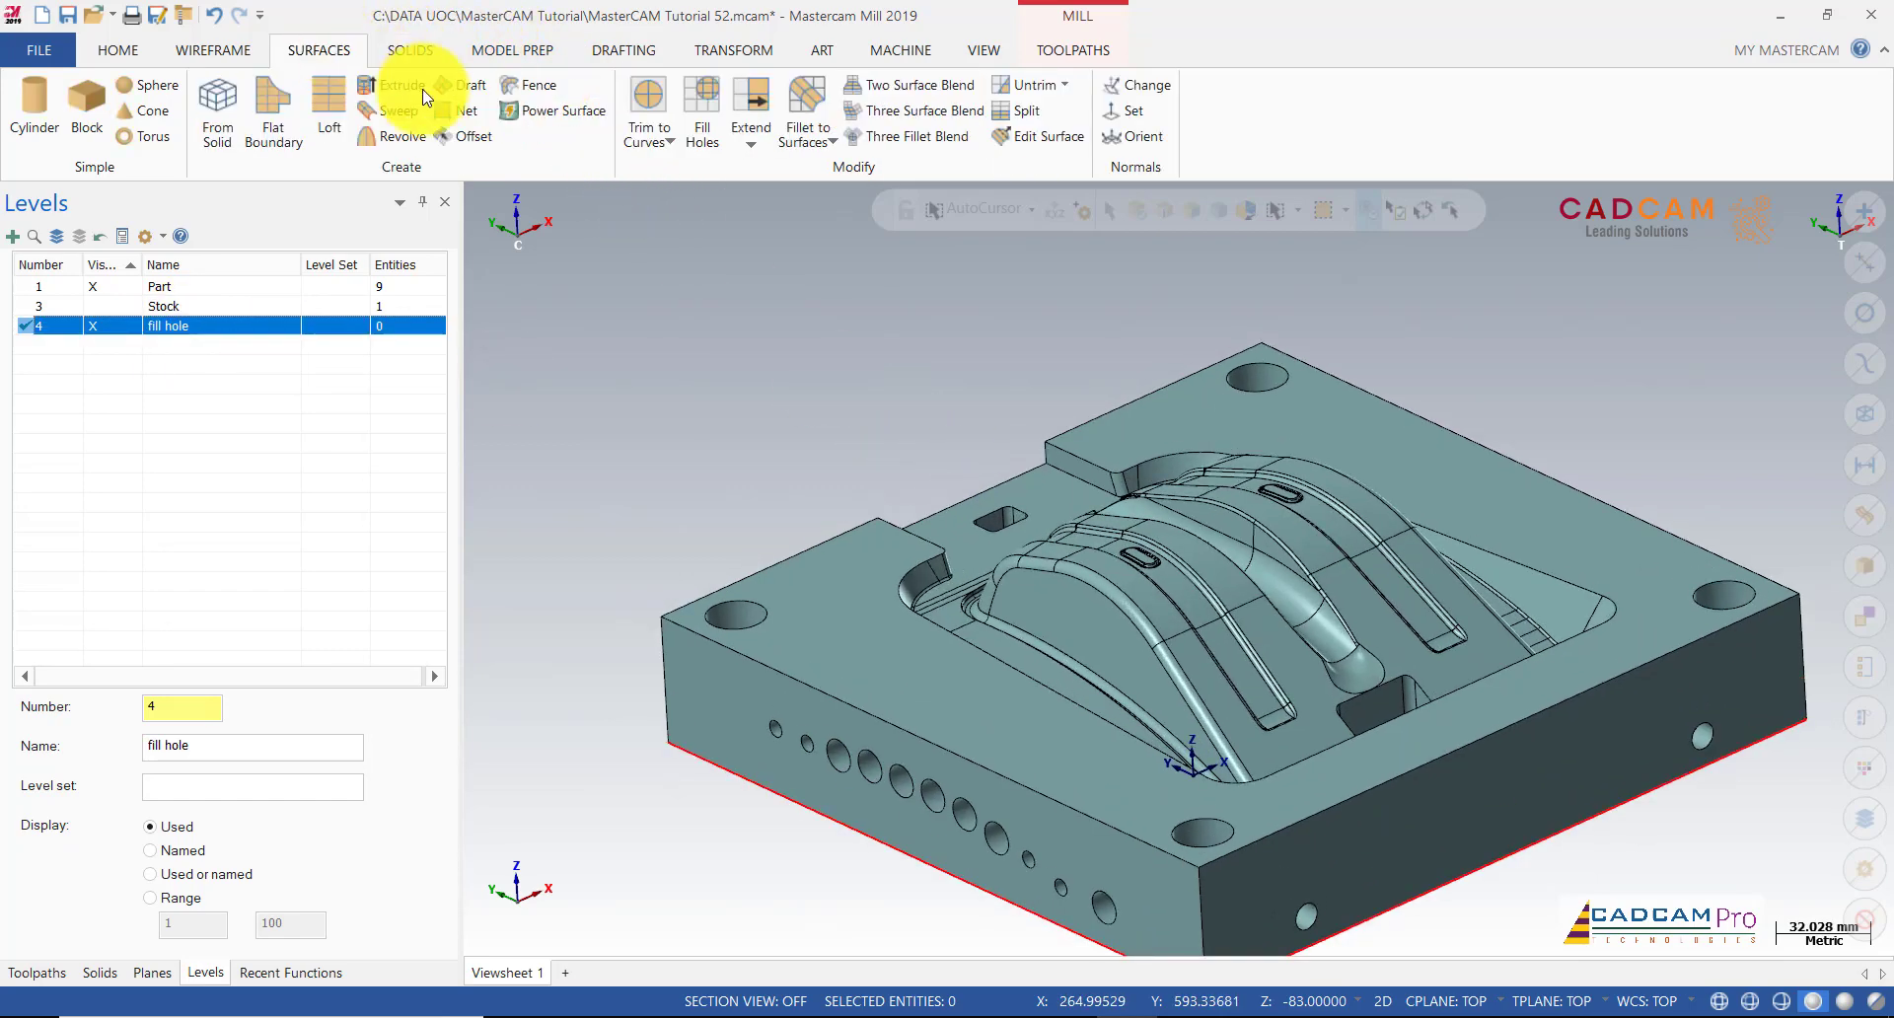
left_click(696, 111)
scroll(1036, 473, "up", 2)
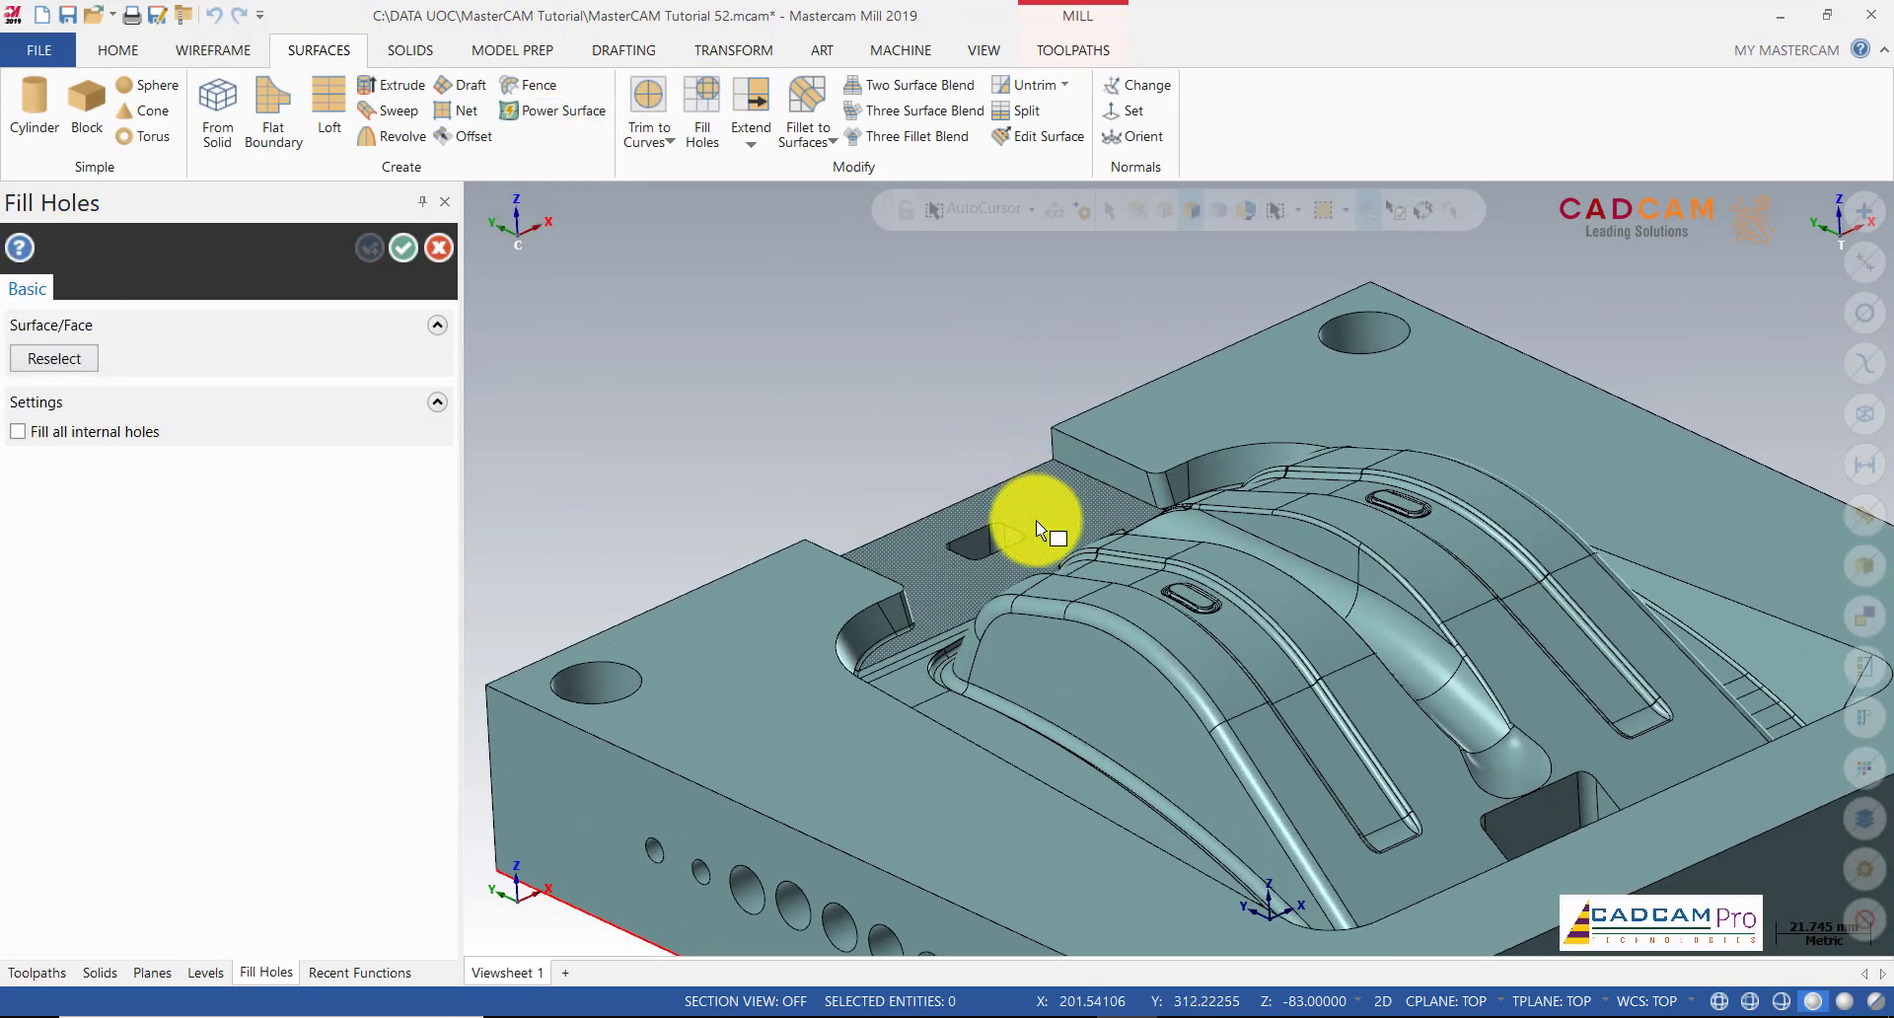
left_click(1036, 530)
left_click(1010, 529)
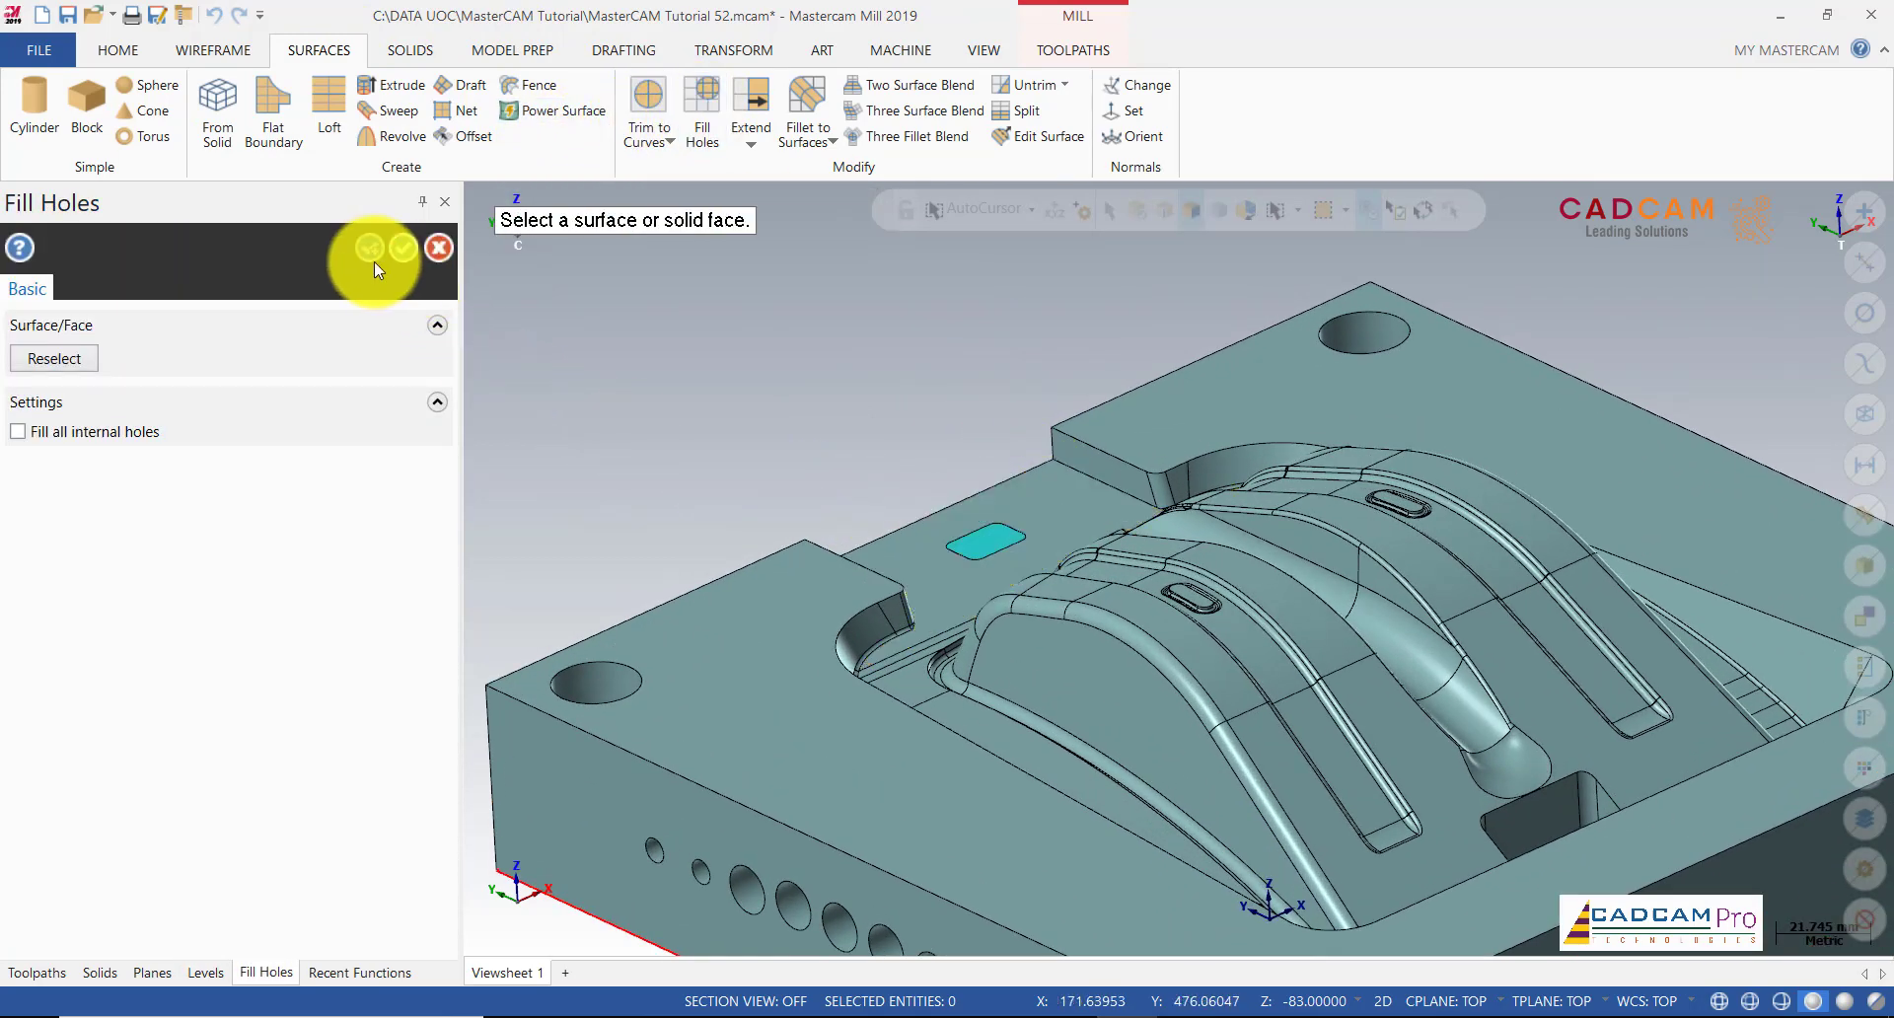
Step: Also fill the rectangular pocket's boundary and accept both fill surfaces
scroll(766, 359, "down", 4)
scroll(1321, 582, "up", 3)
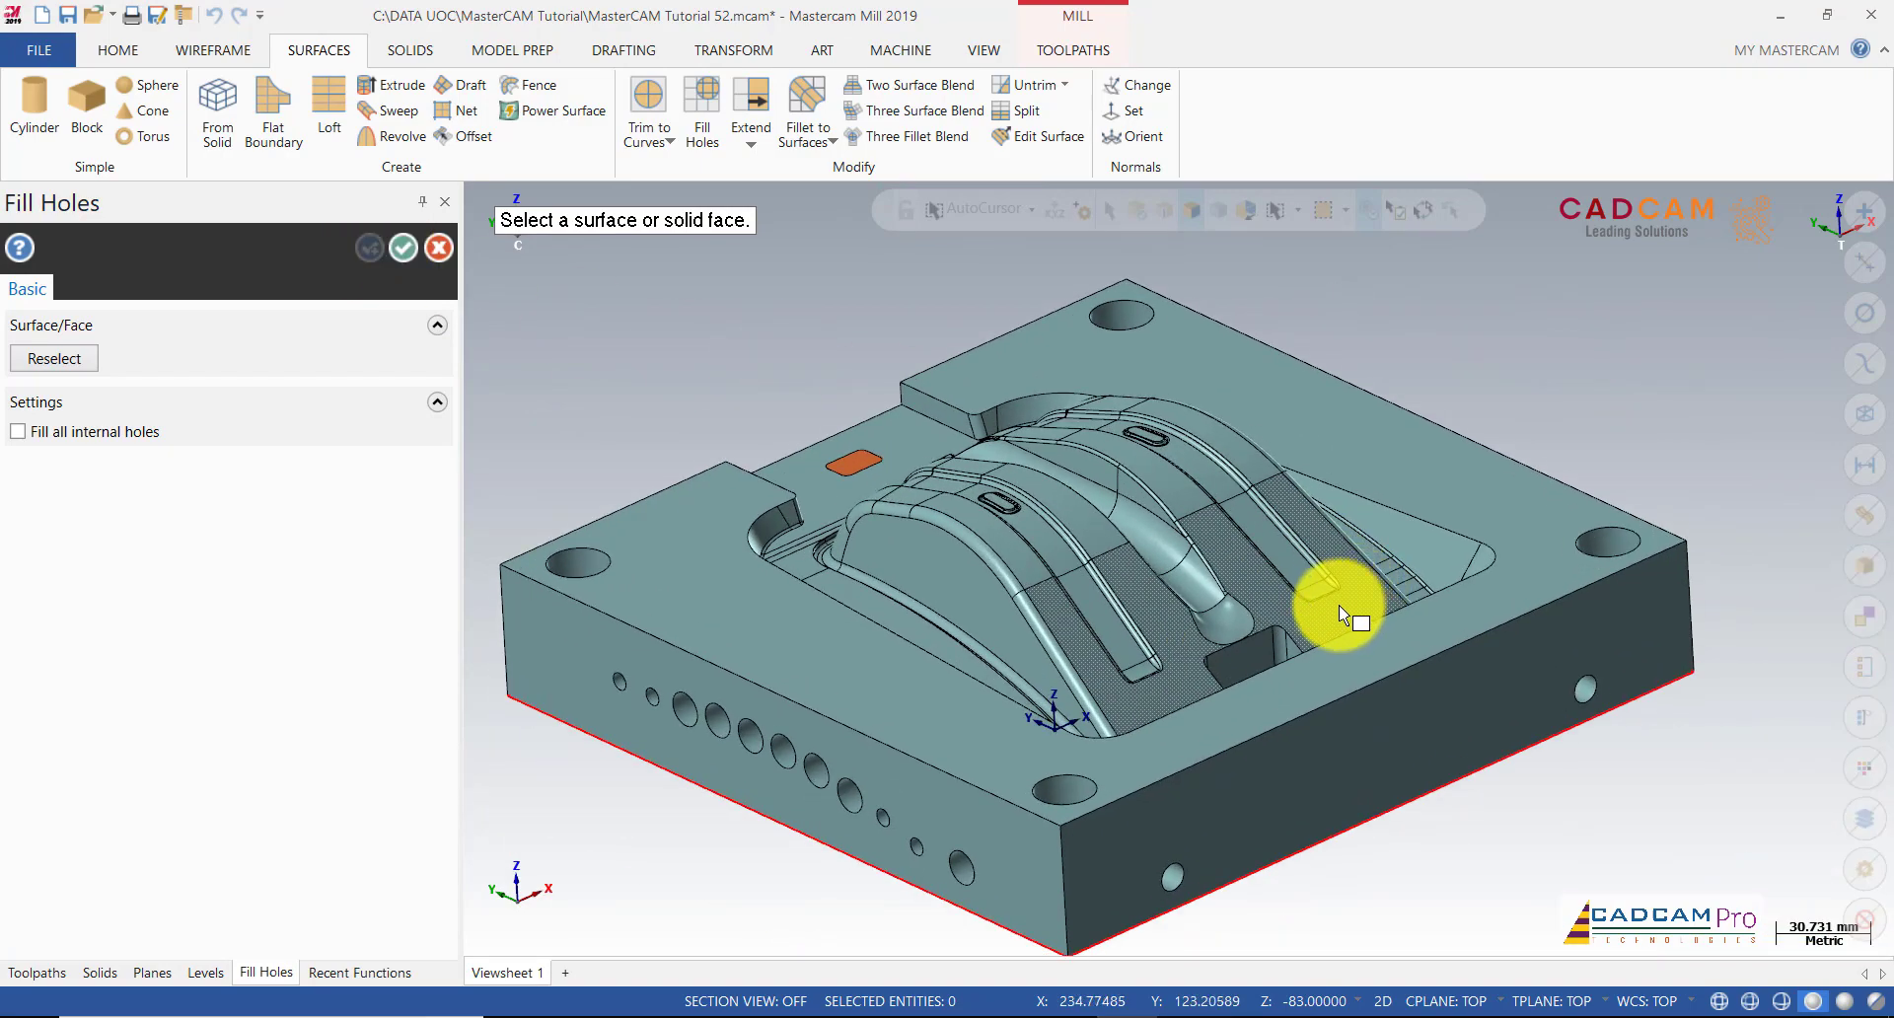
middle_click_drag(1293, 651, 1305, 740)
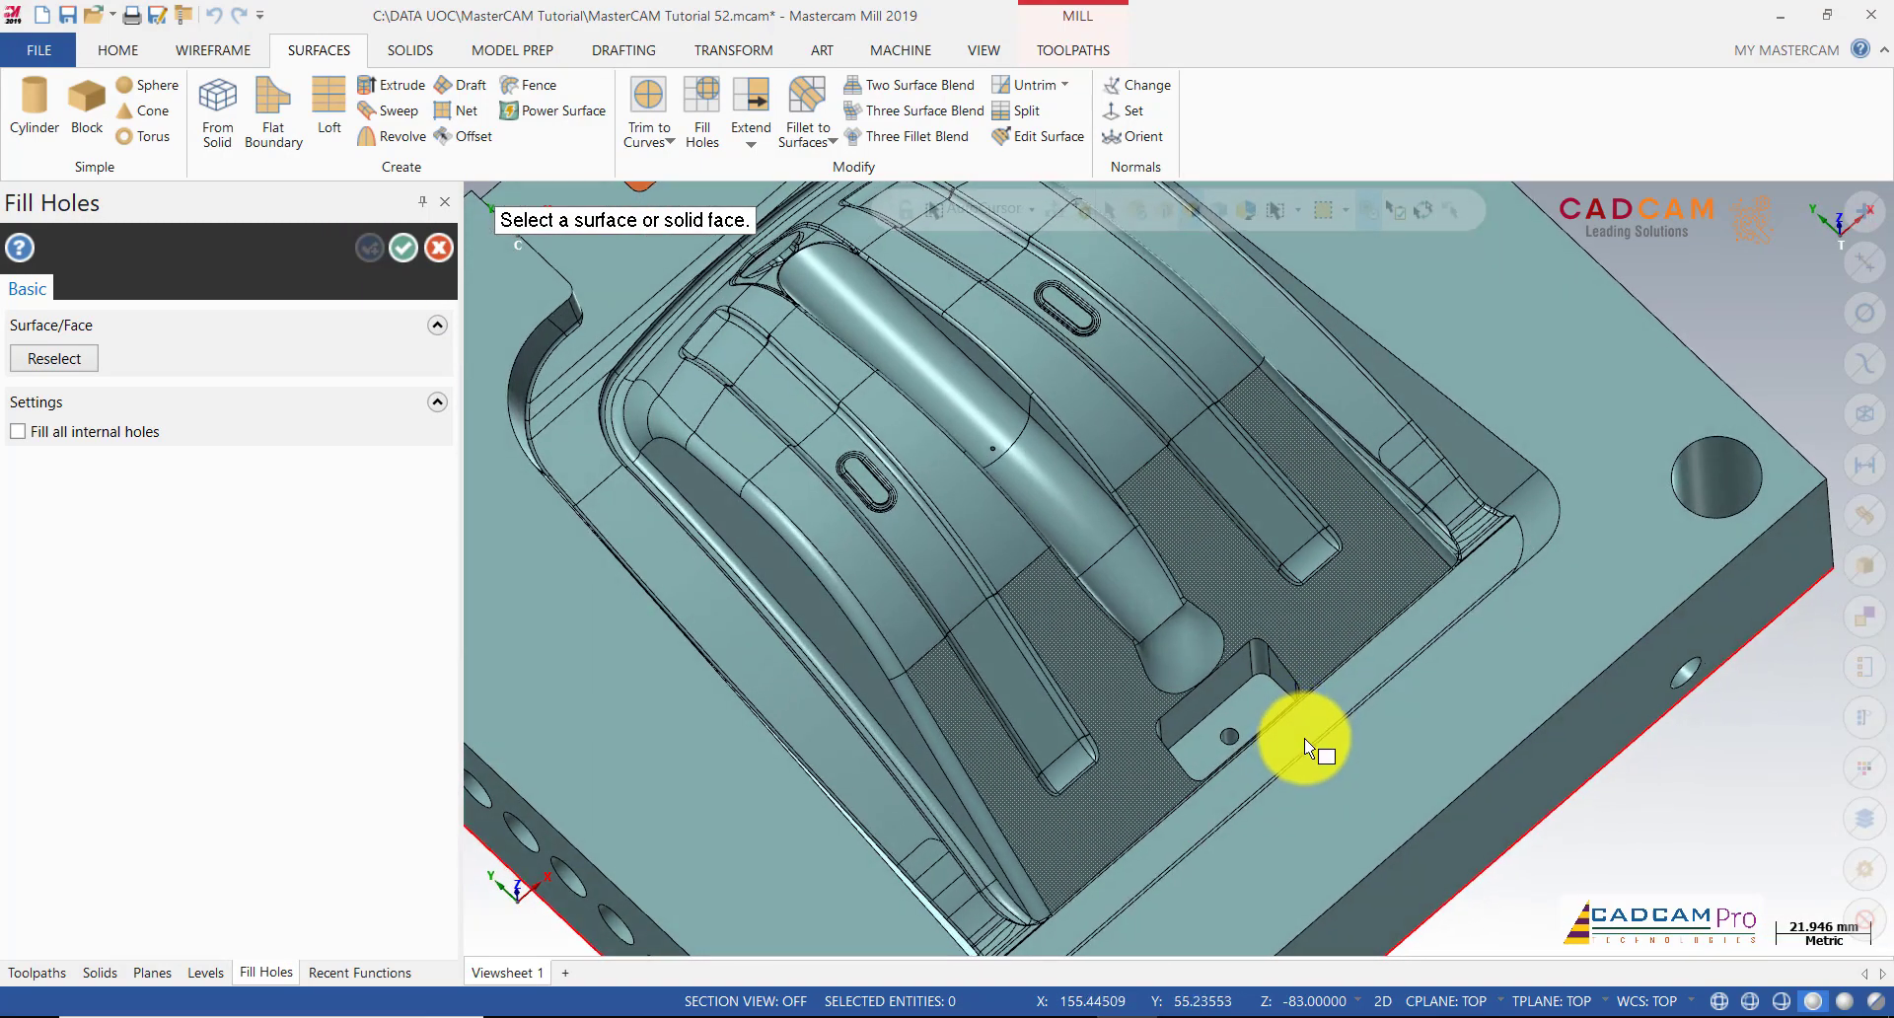
scroll(1308, 738, "up", 2)
scroll(1308, 746, "down", 1)
left_click(1287, 613)
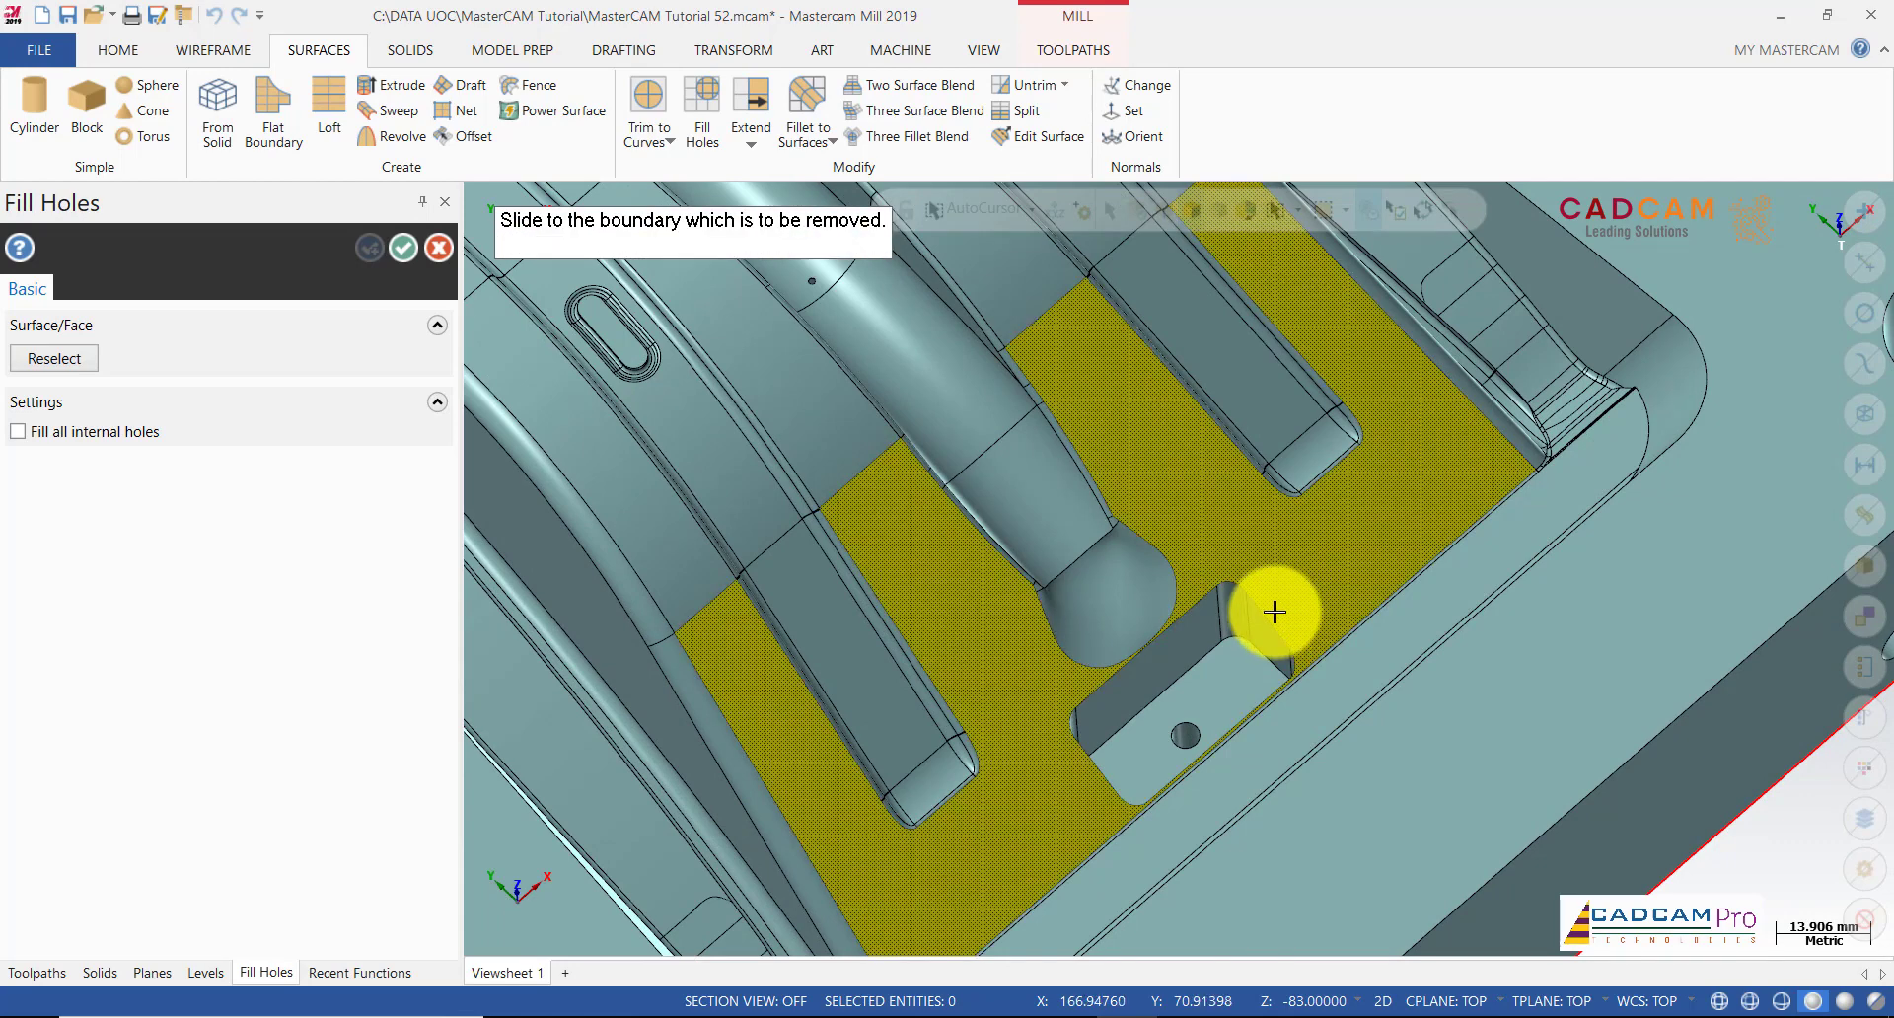
left_click(1269, 616)
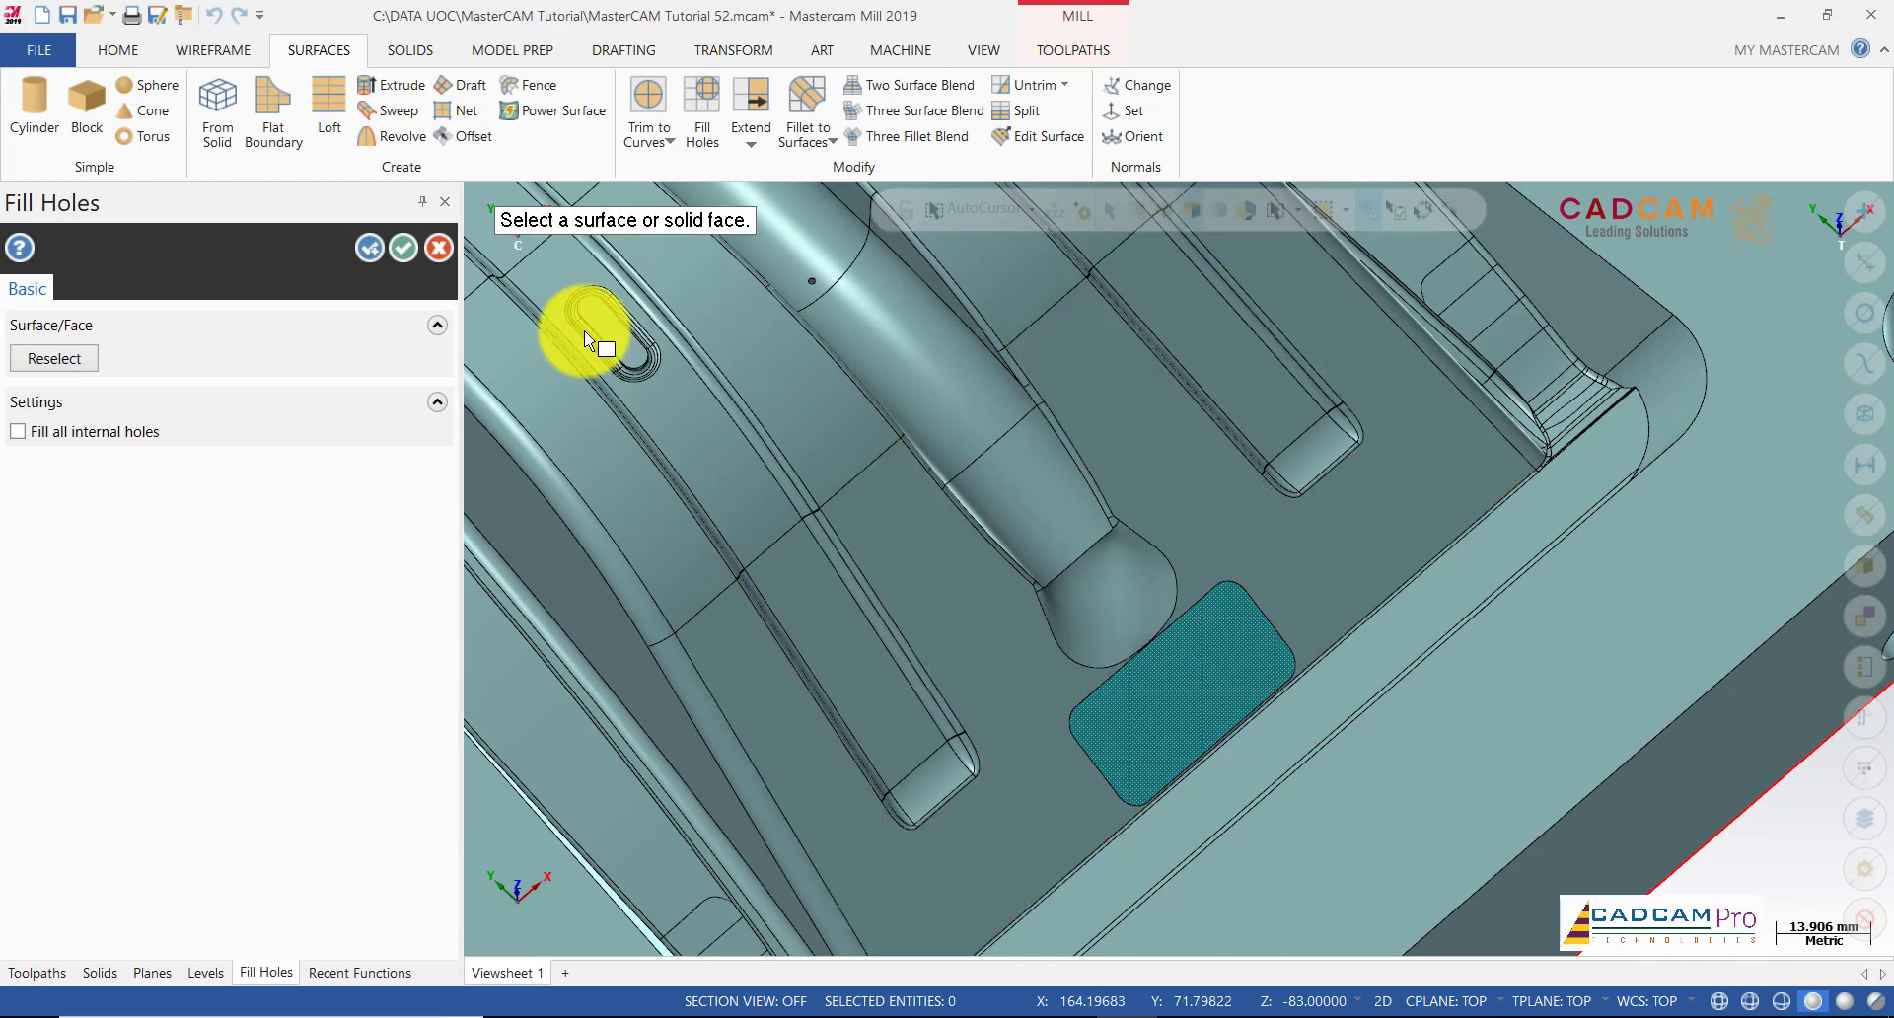
left_click(404, 247)
scroll(1200, 668, "down", 6)
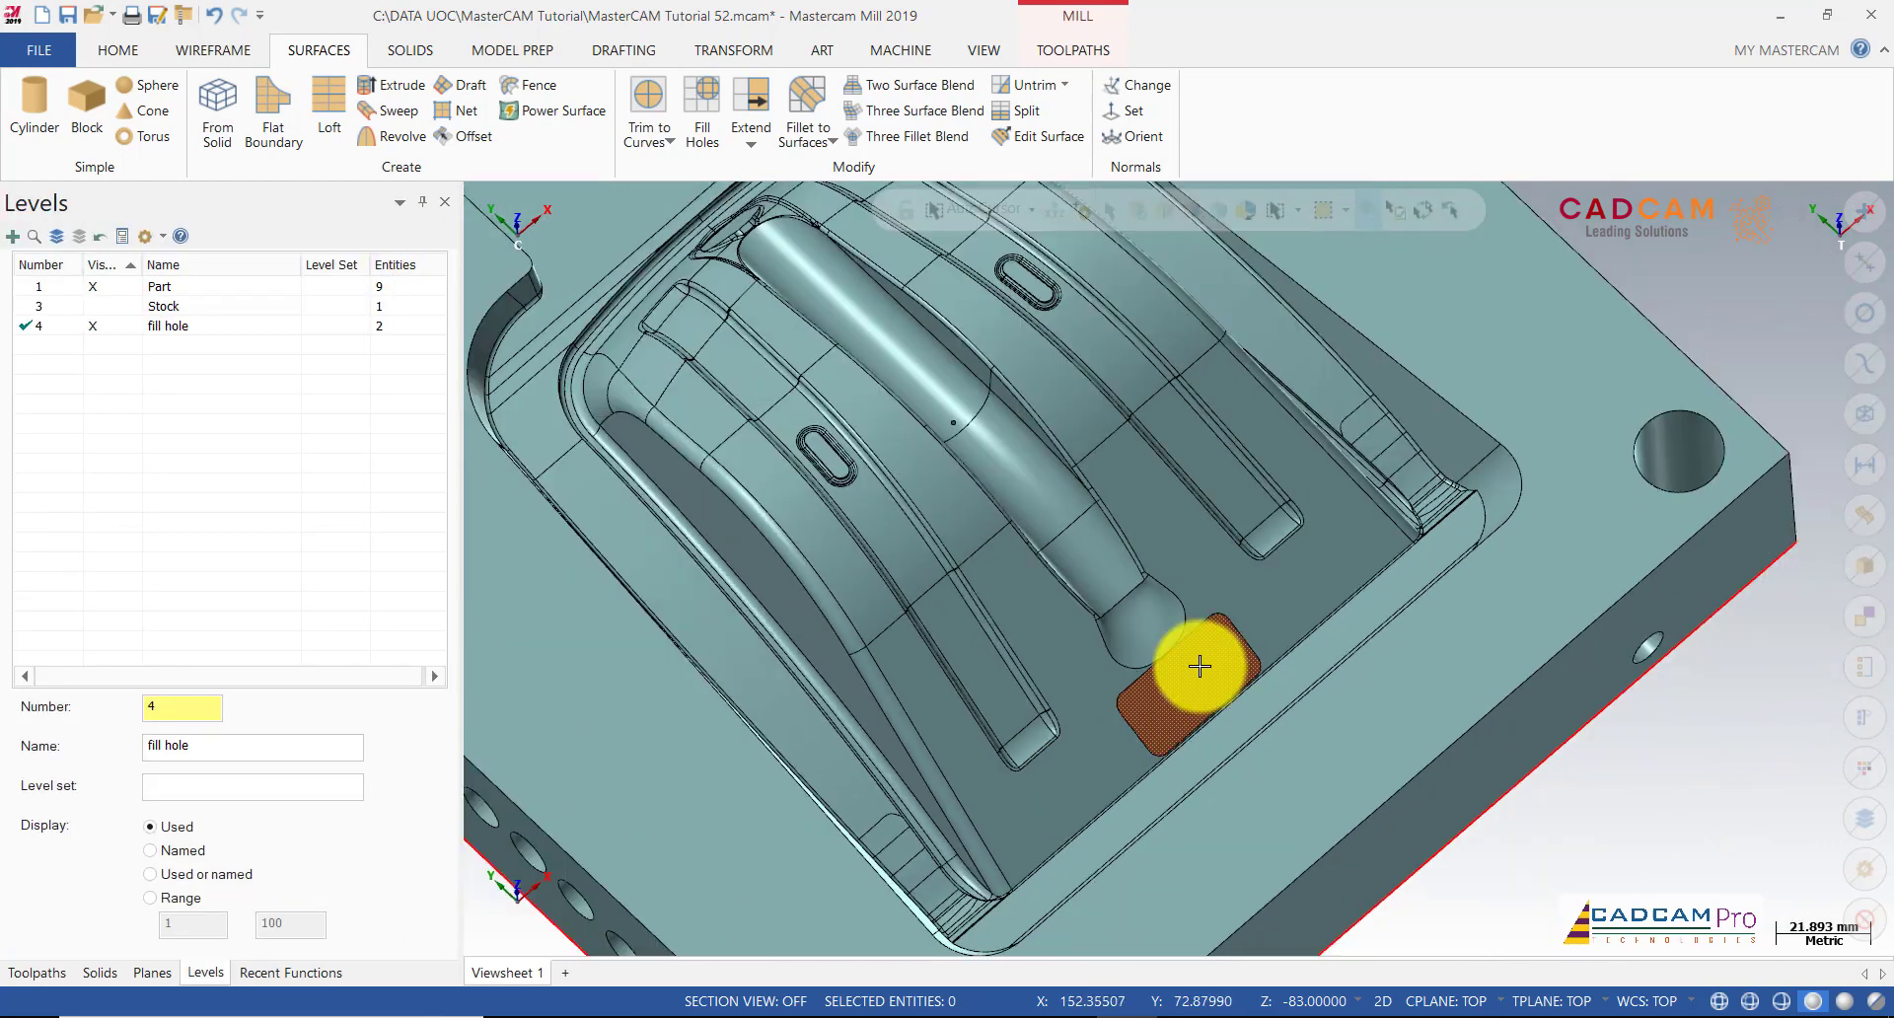
Step: Orbit and zoom around the mould to inspect the two fill patches from opposite sides
middle_click_drag(1155, 545, 1167, 439)
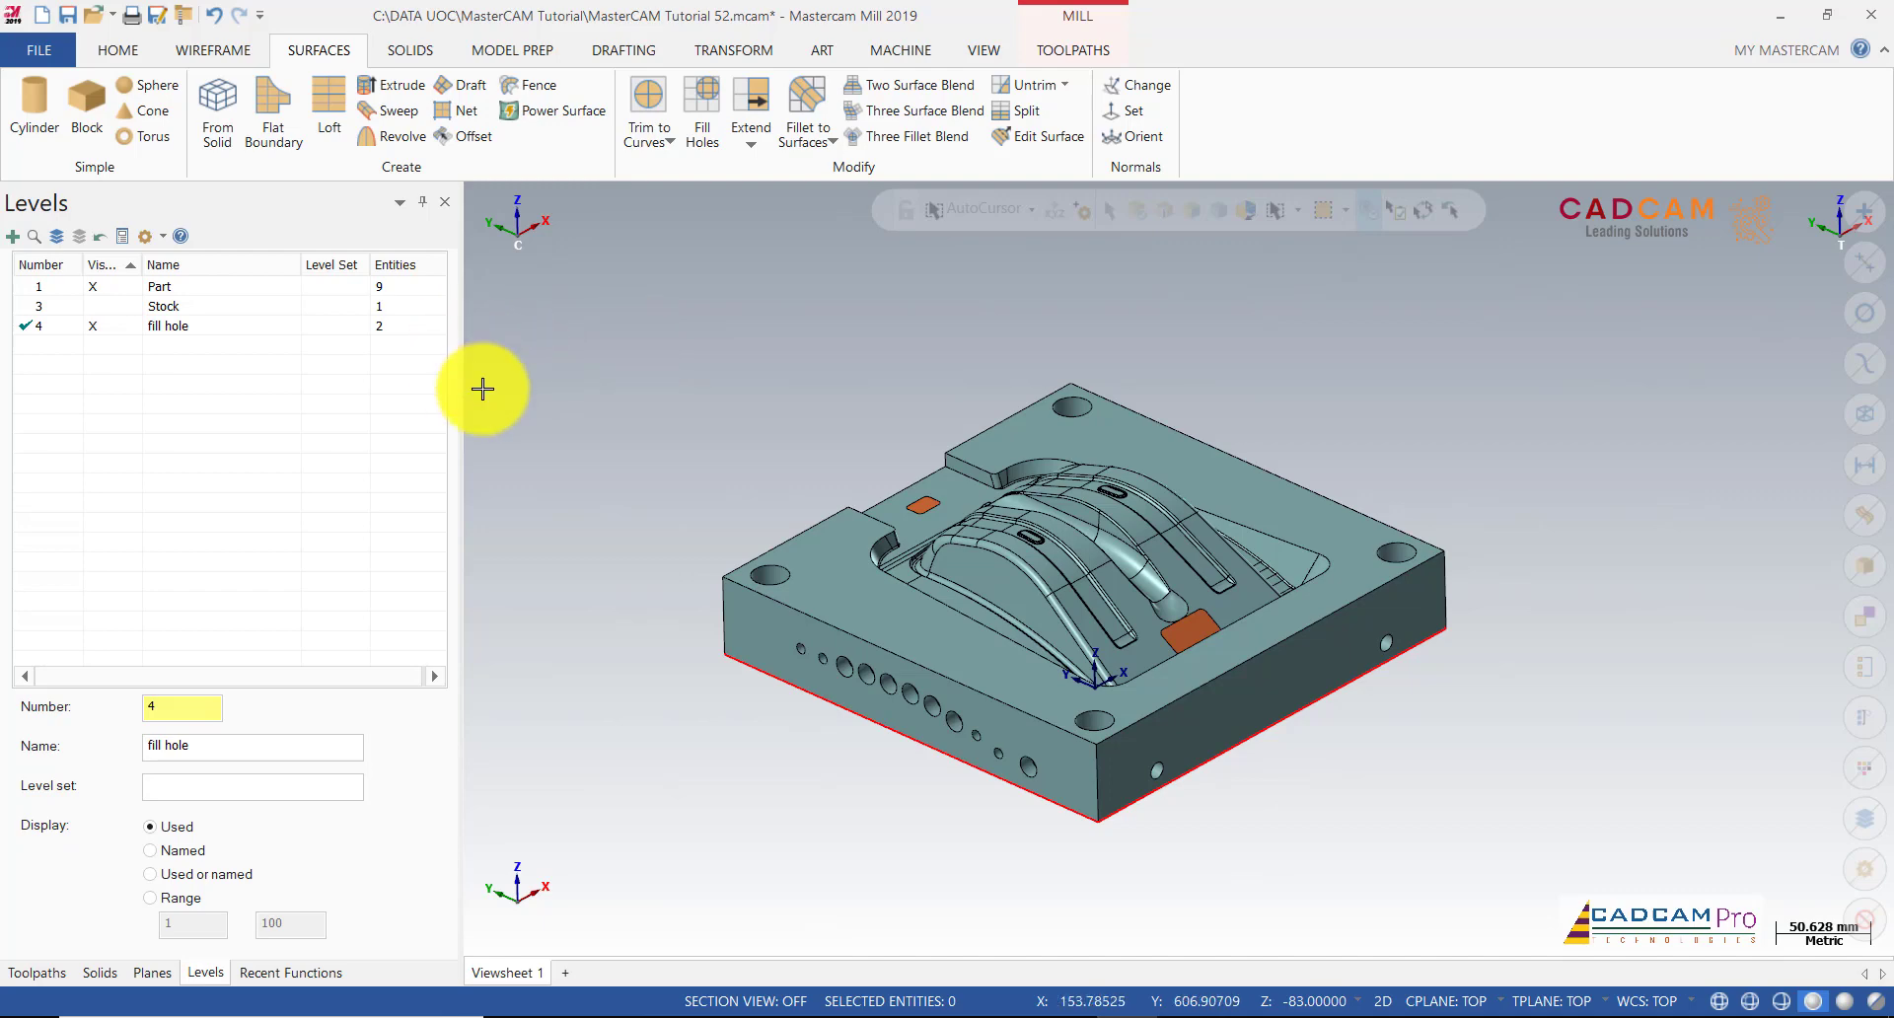
middle_click_drag(729, 374, 1376, 716)
scroll(1376, 716, "up", 1)
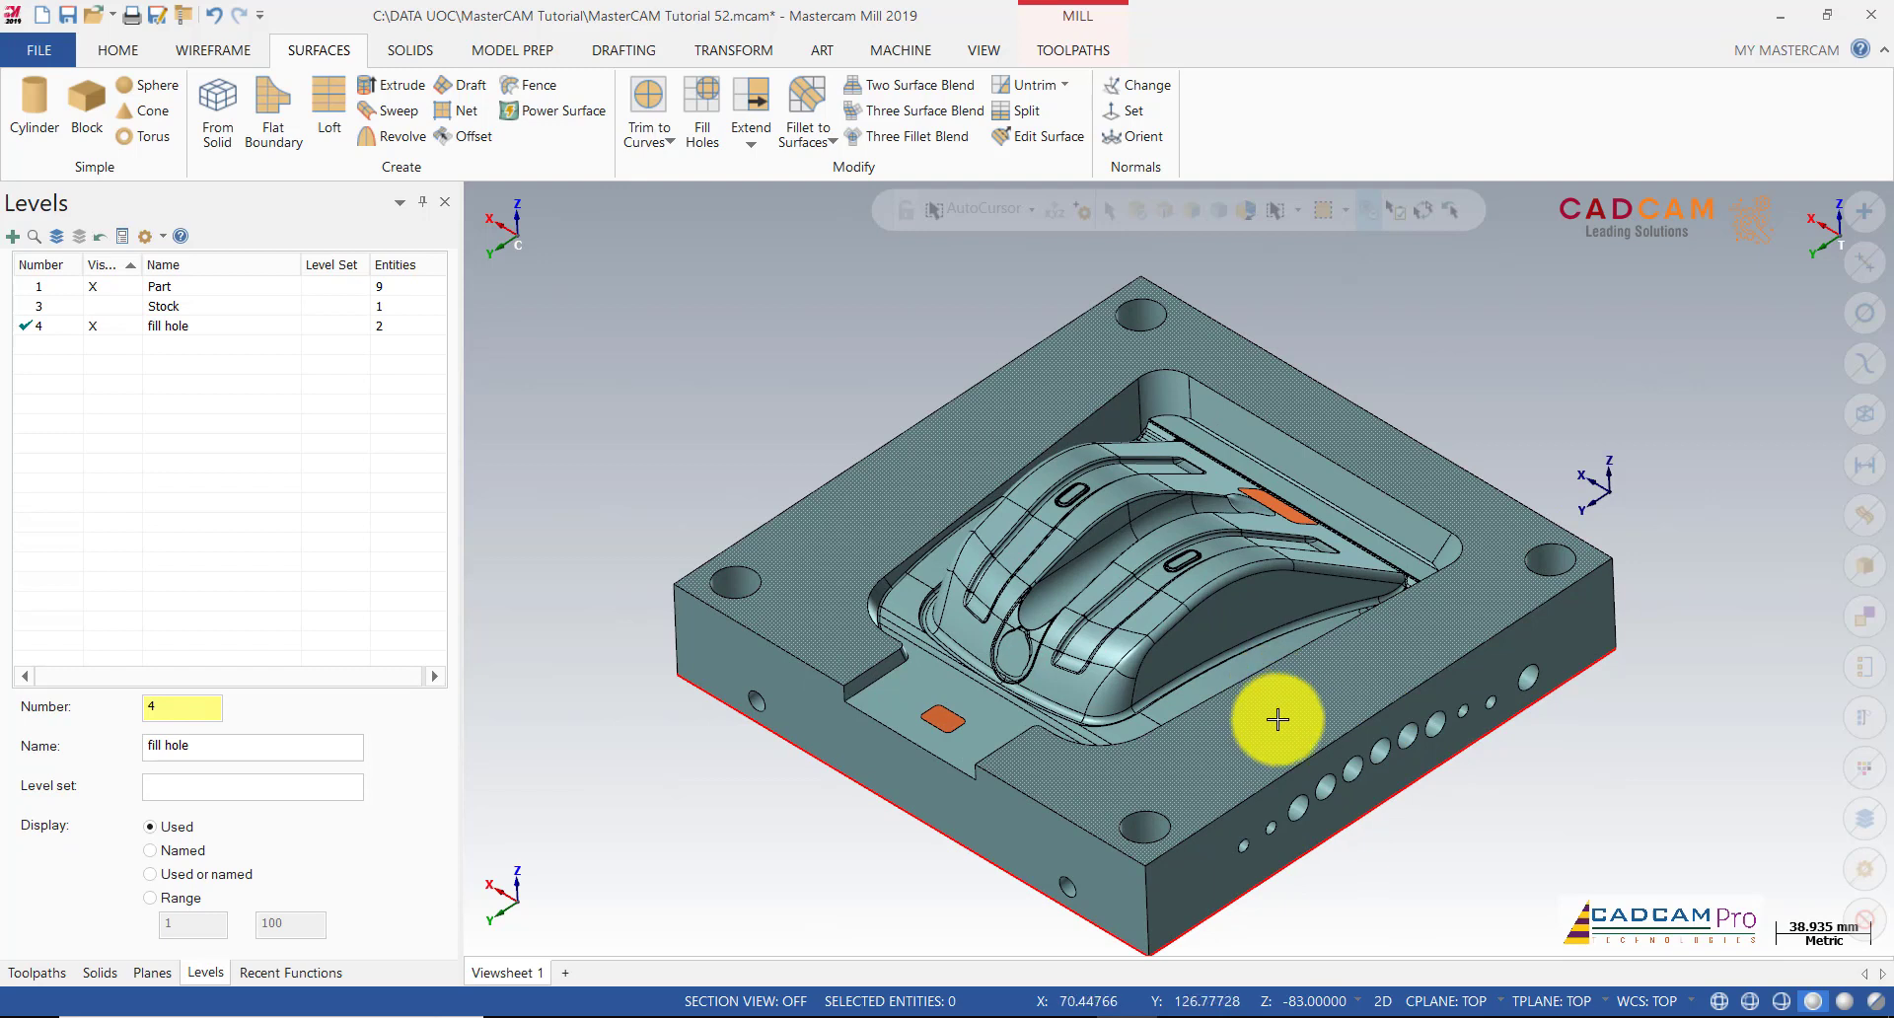
middle_click_drag(790, 524, 807, 385)
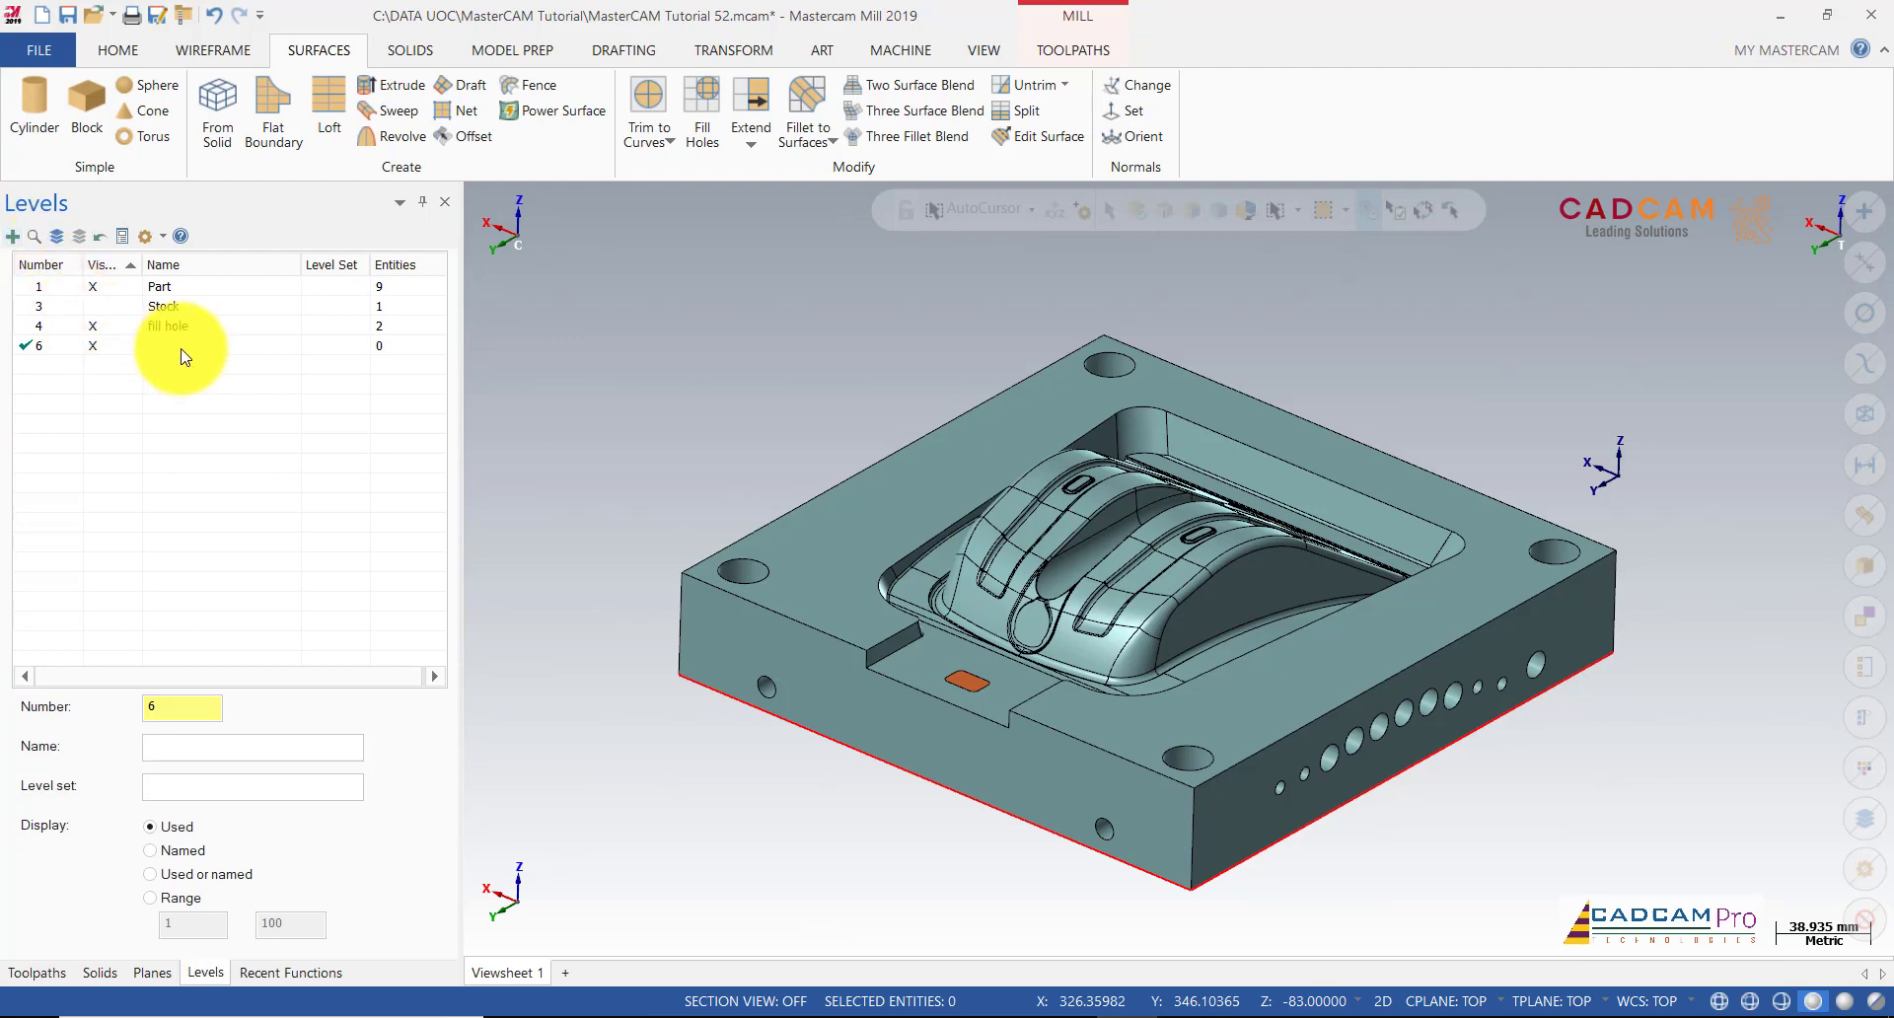
Step: Create curves along all edges of the mould block's bottom face
left_click(211, 49)
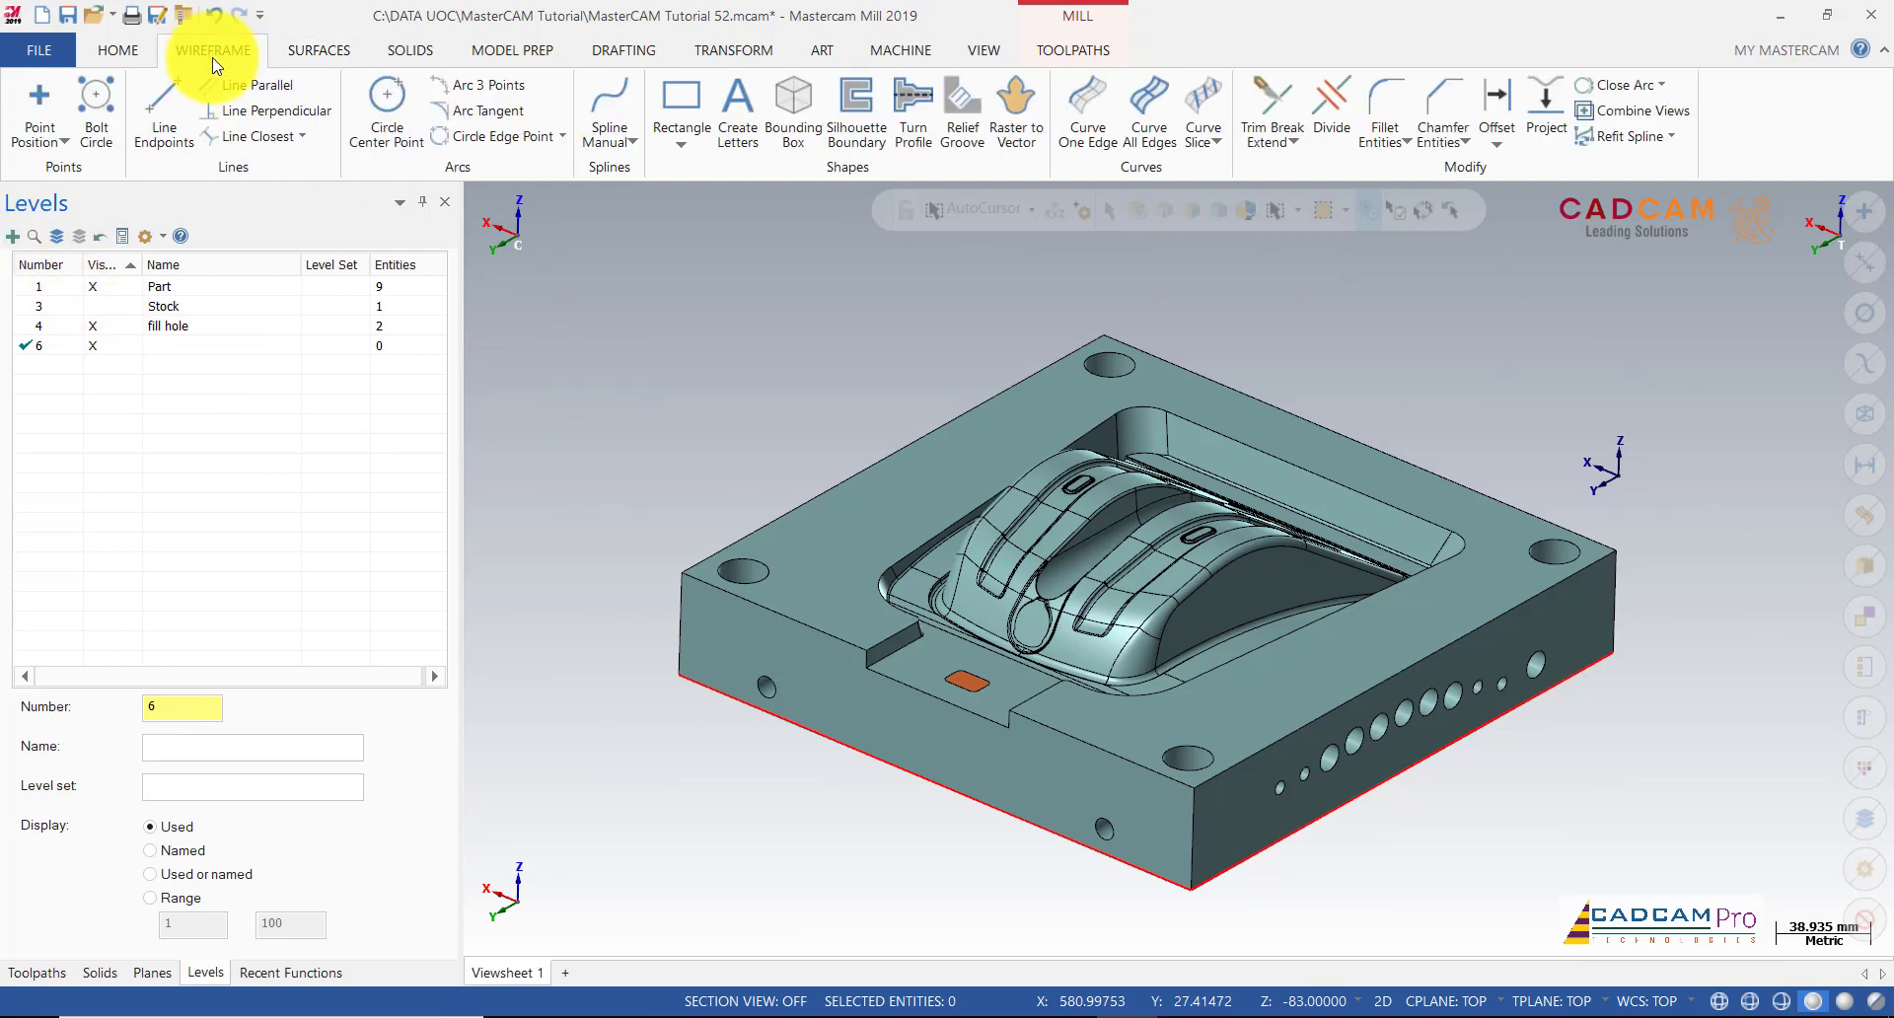
left_click(1156, 168)
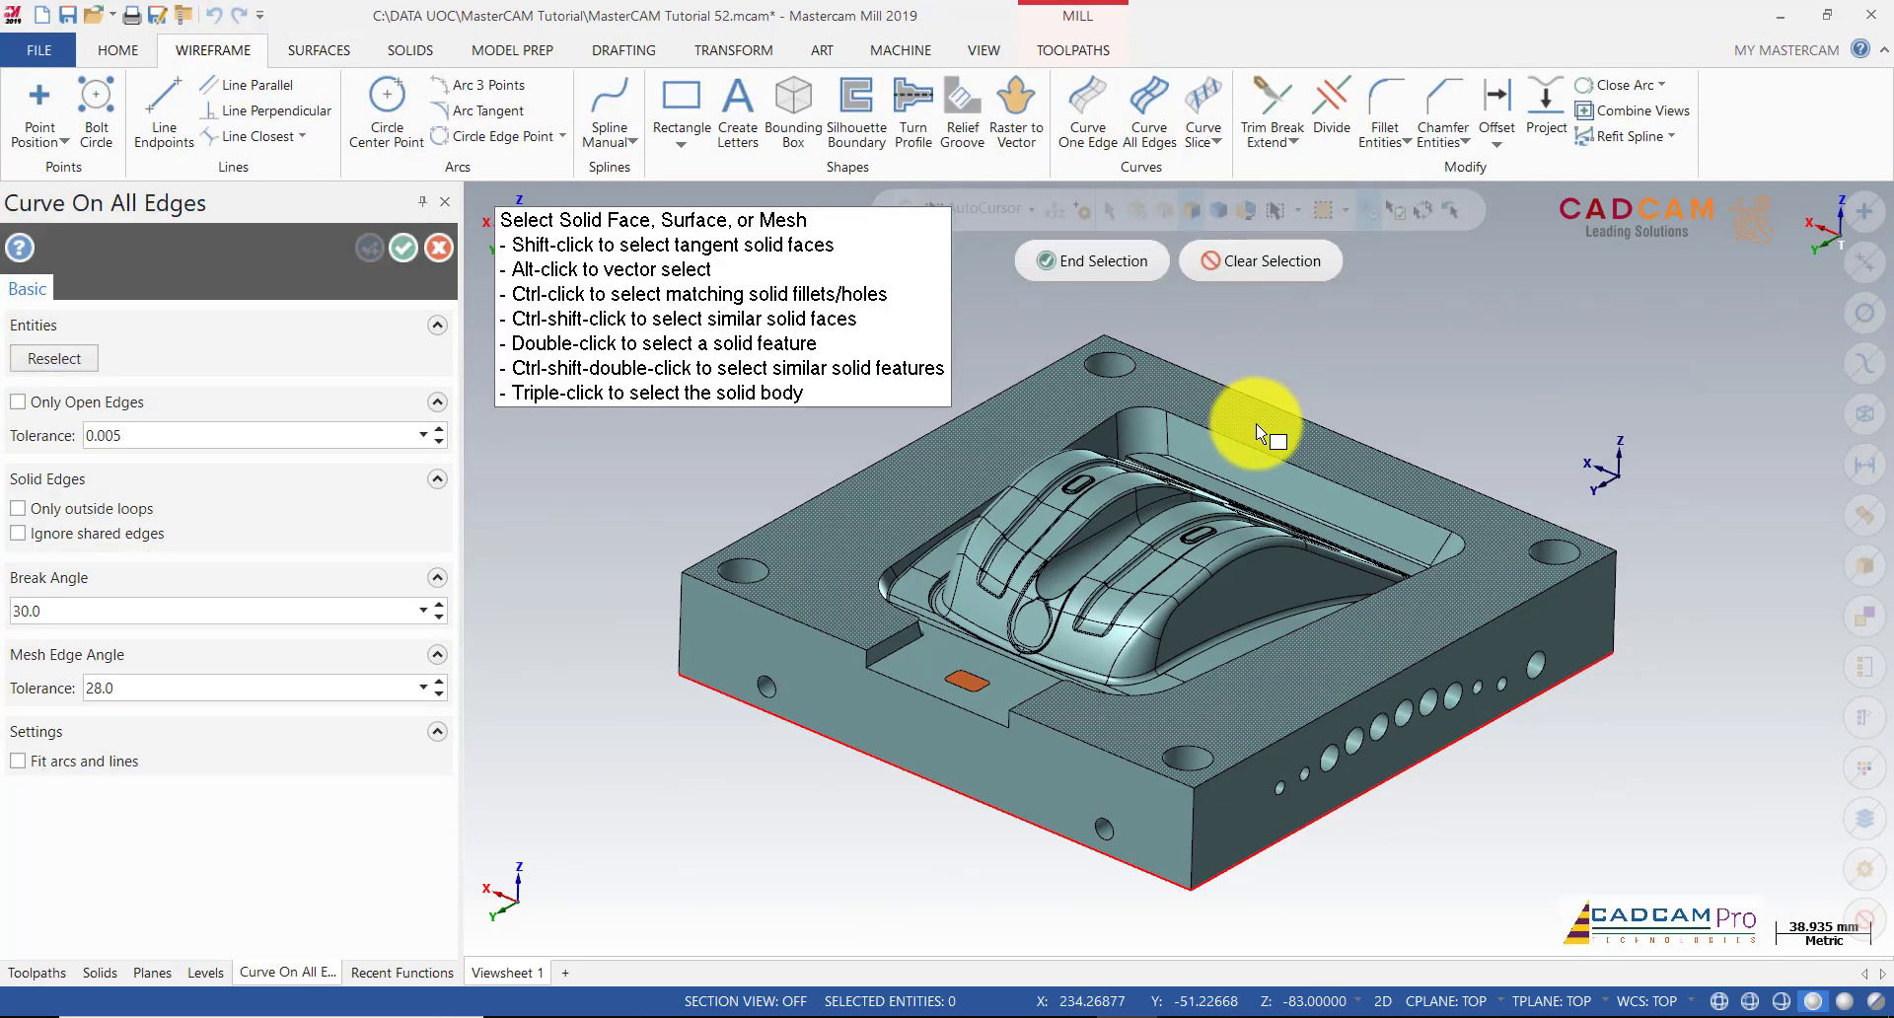
left_click(1150, 275)
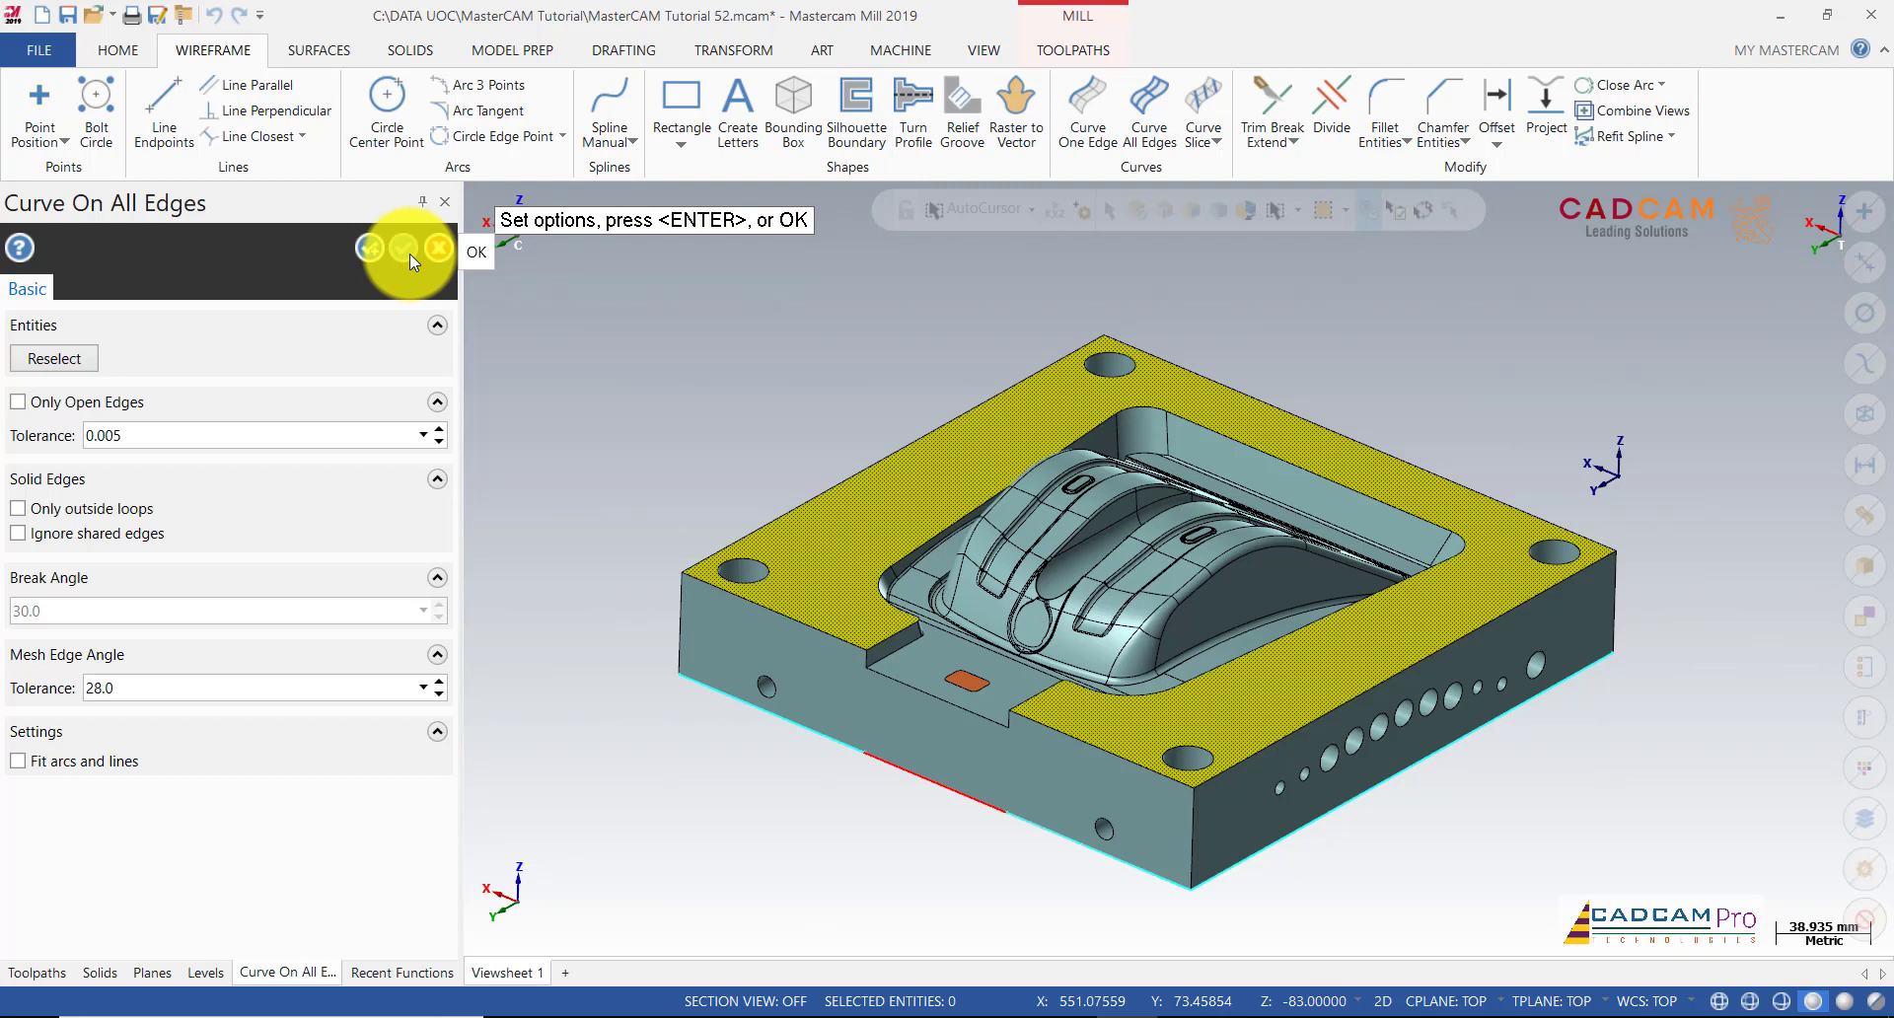
middle_click_drag(736, 397, 782, 321)
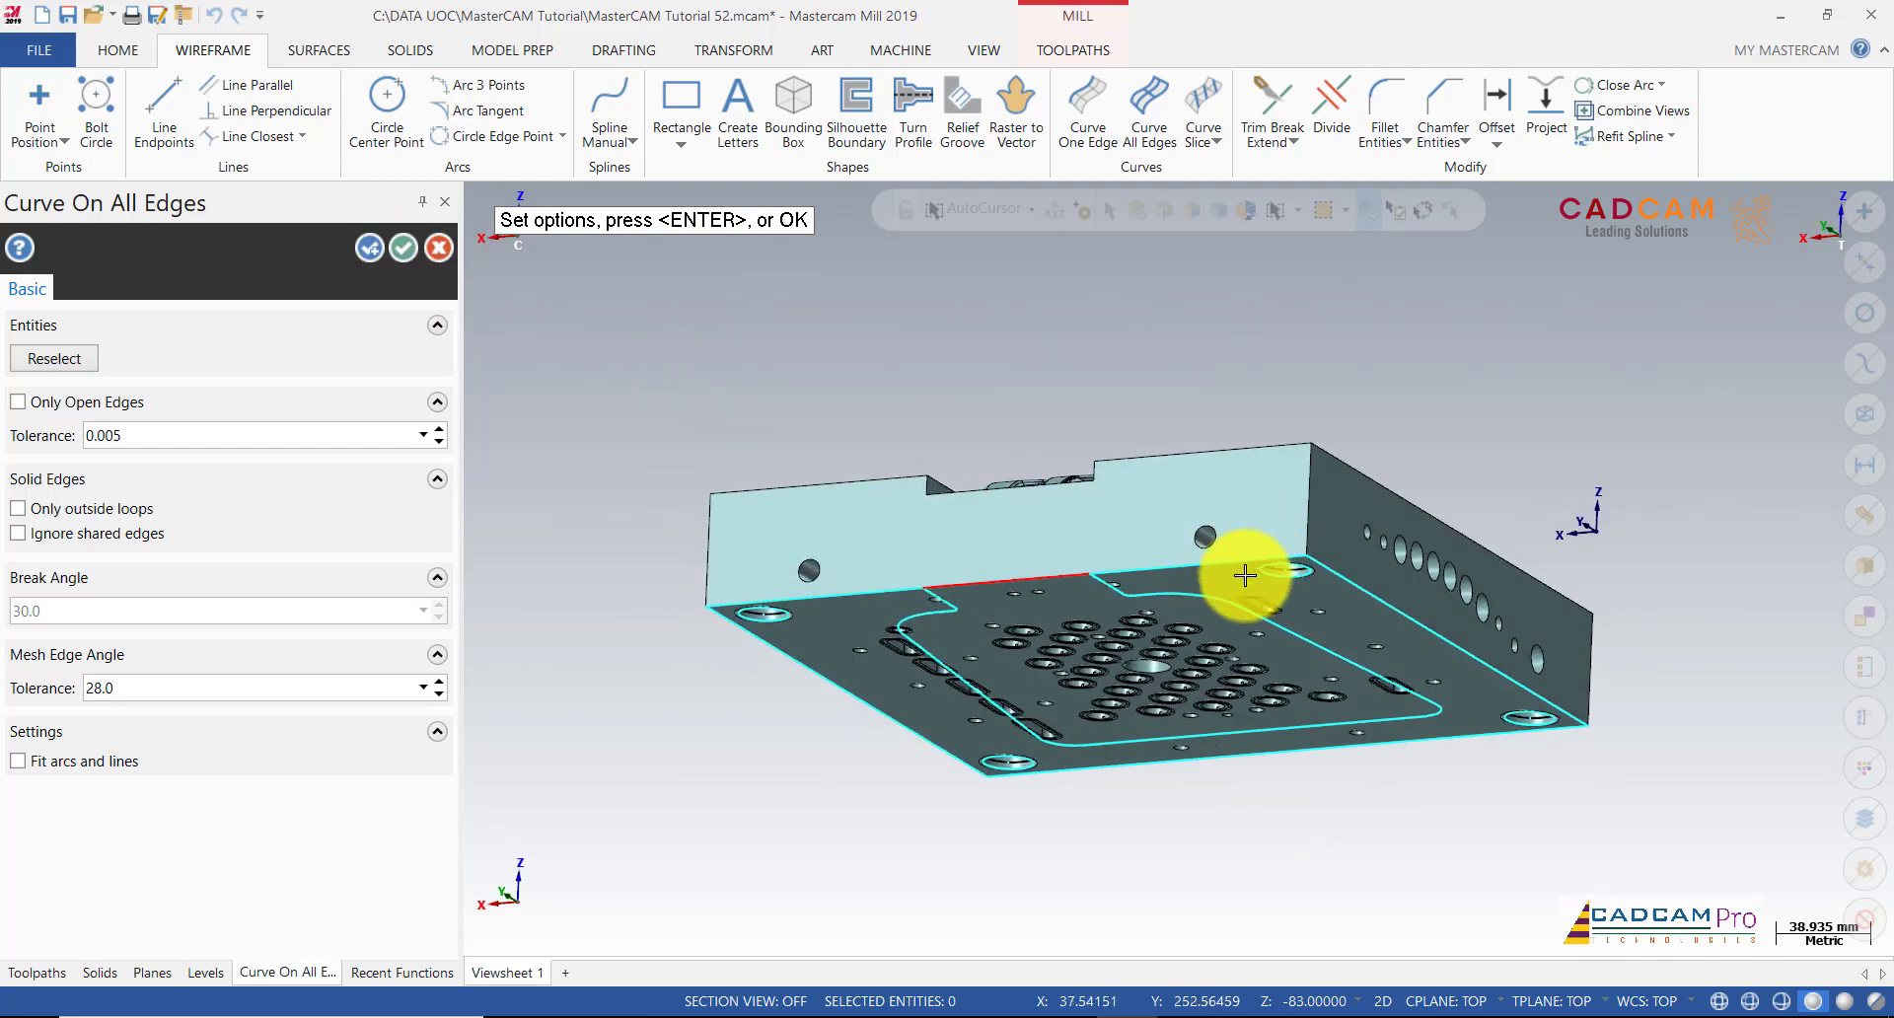
left_click(441, 247)
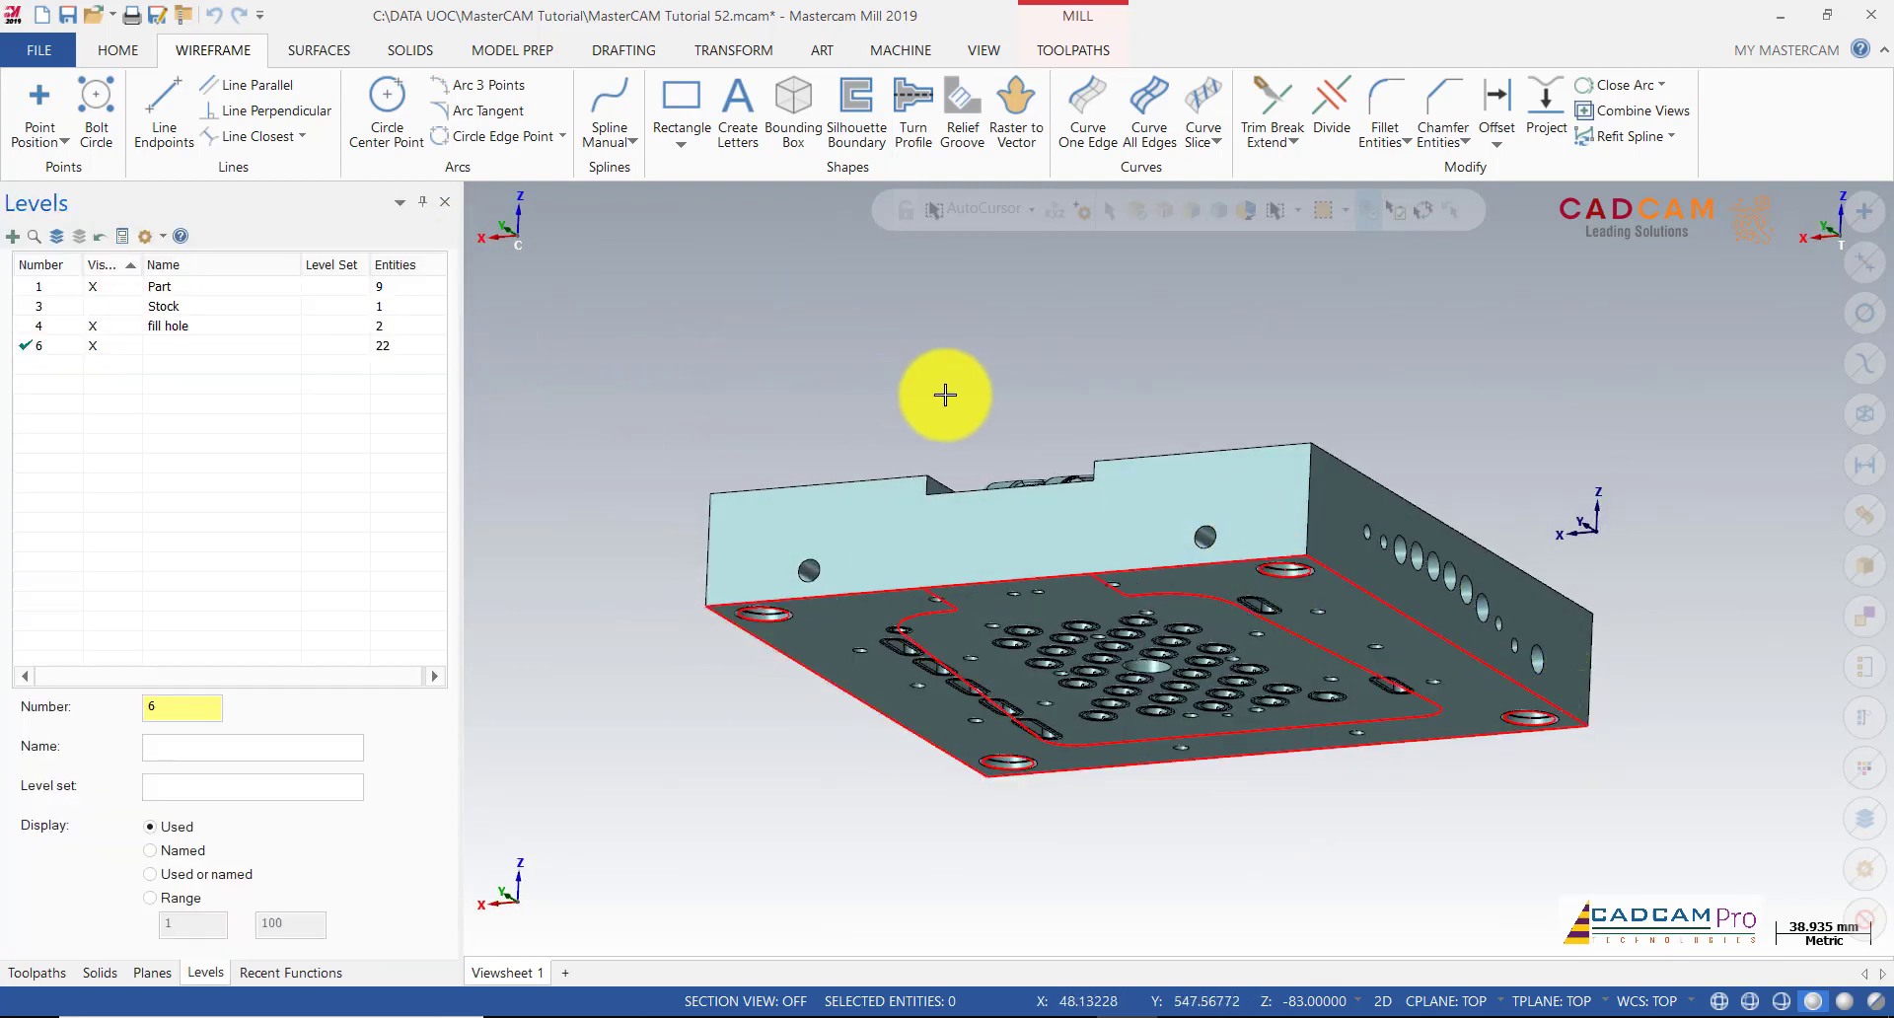
mouse_move(925, 358)
middle_mouse_down()
mouse_move(862, 389)
mouse_move(790, 372)
mouse_move(655, 427)
mouse_move(628, 490)
mouse_move(638, 453)
middle_mouse_up()
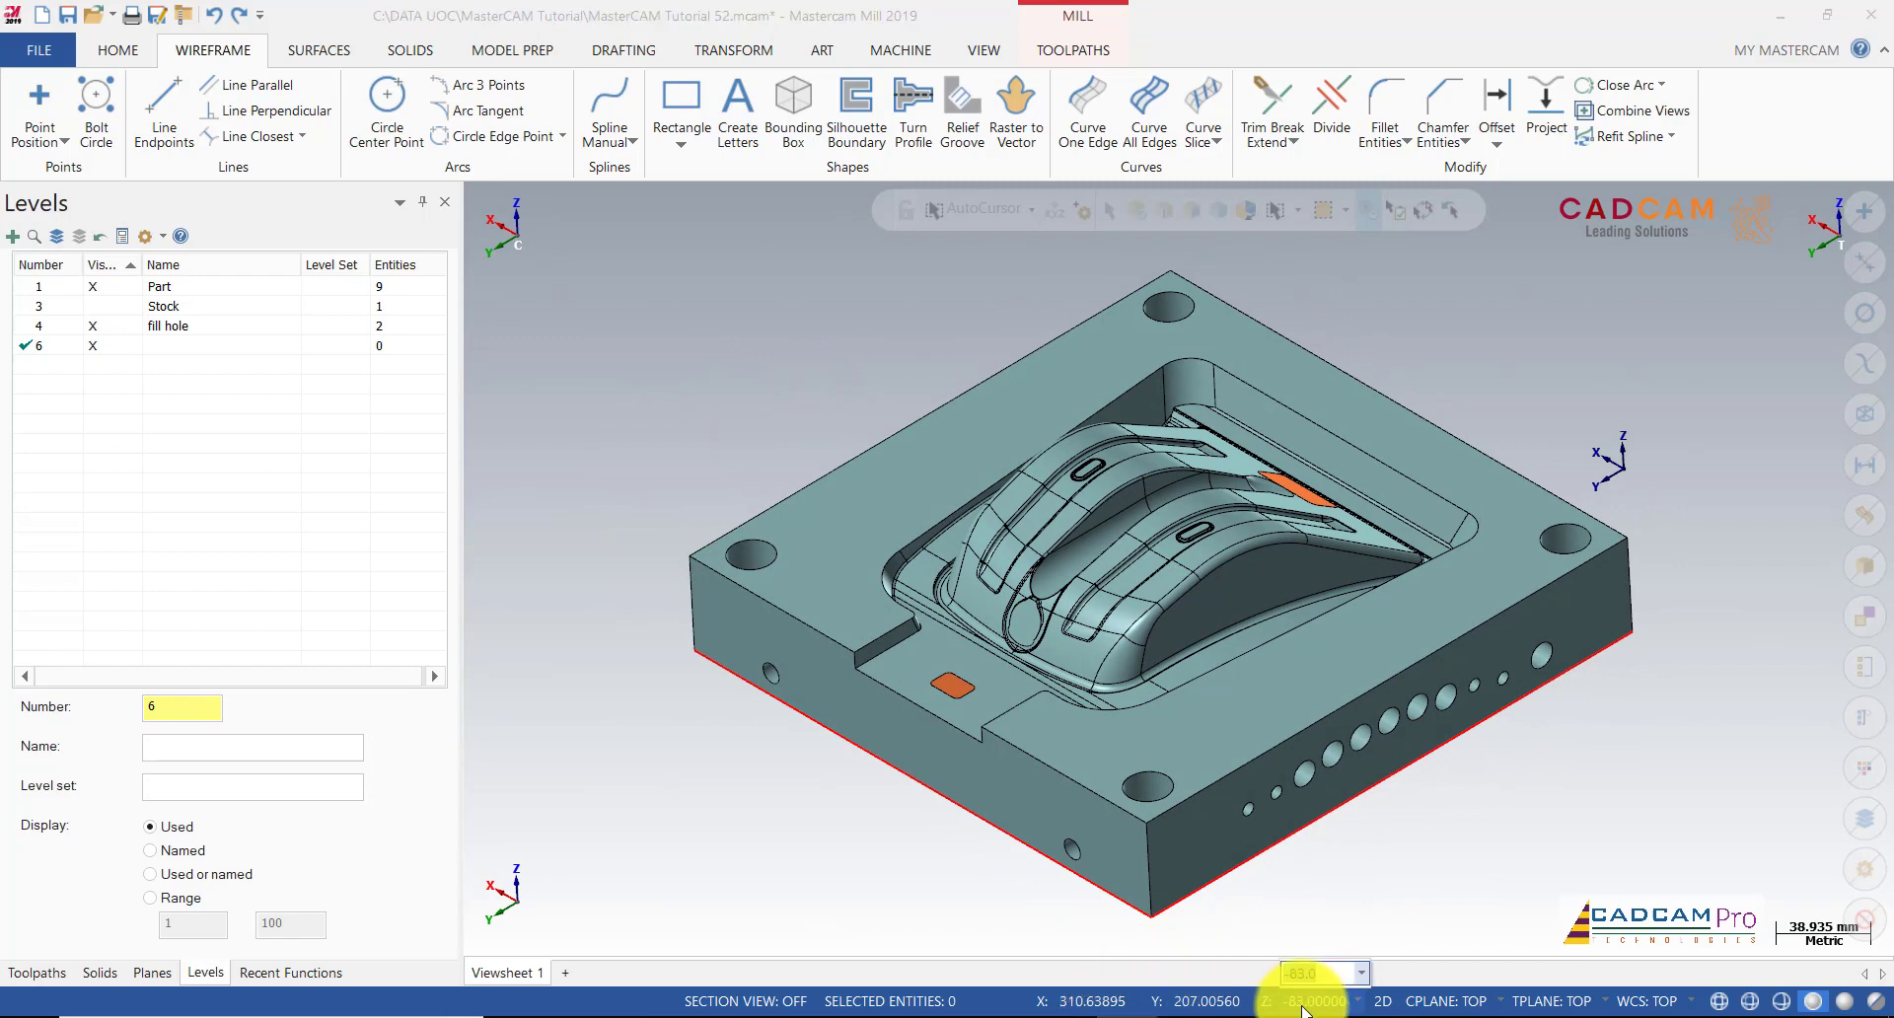
Step: Set the construction depth to Z 0 and create edge curves around the top face
type("0")
key("Return")
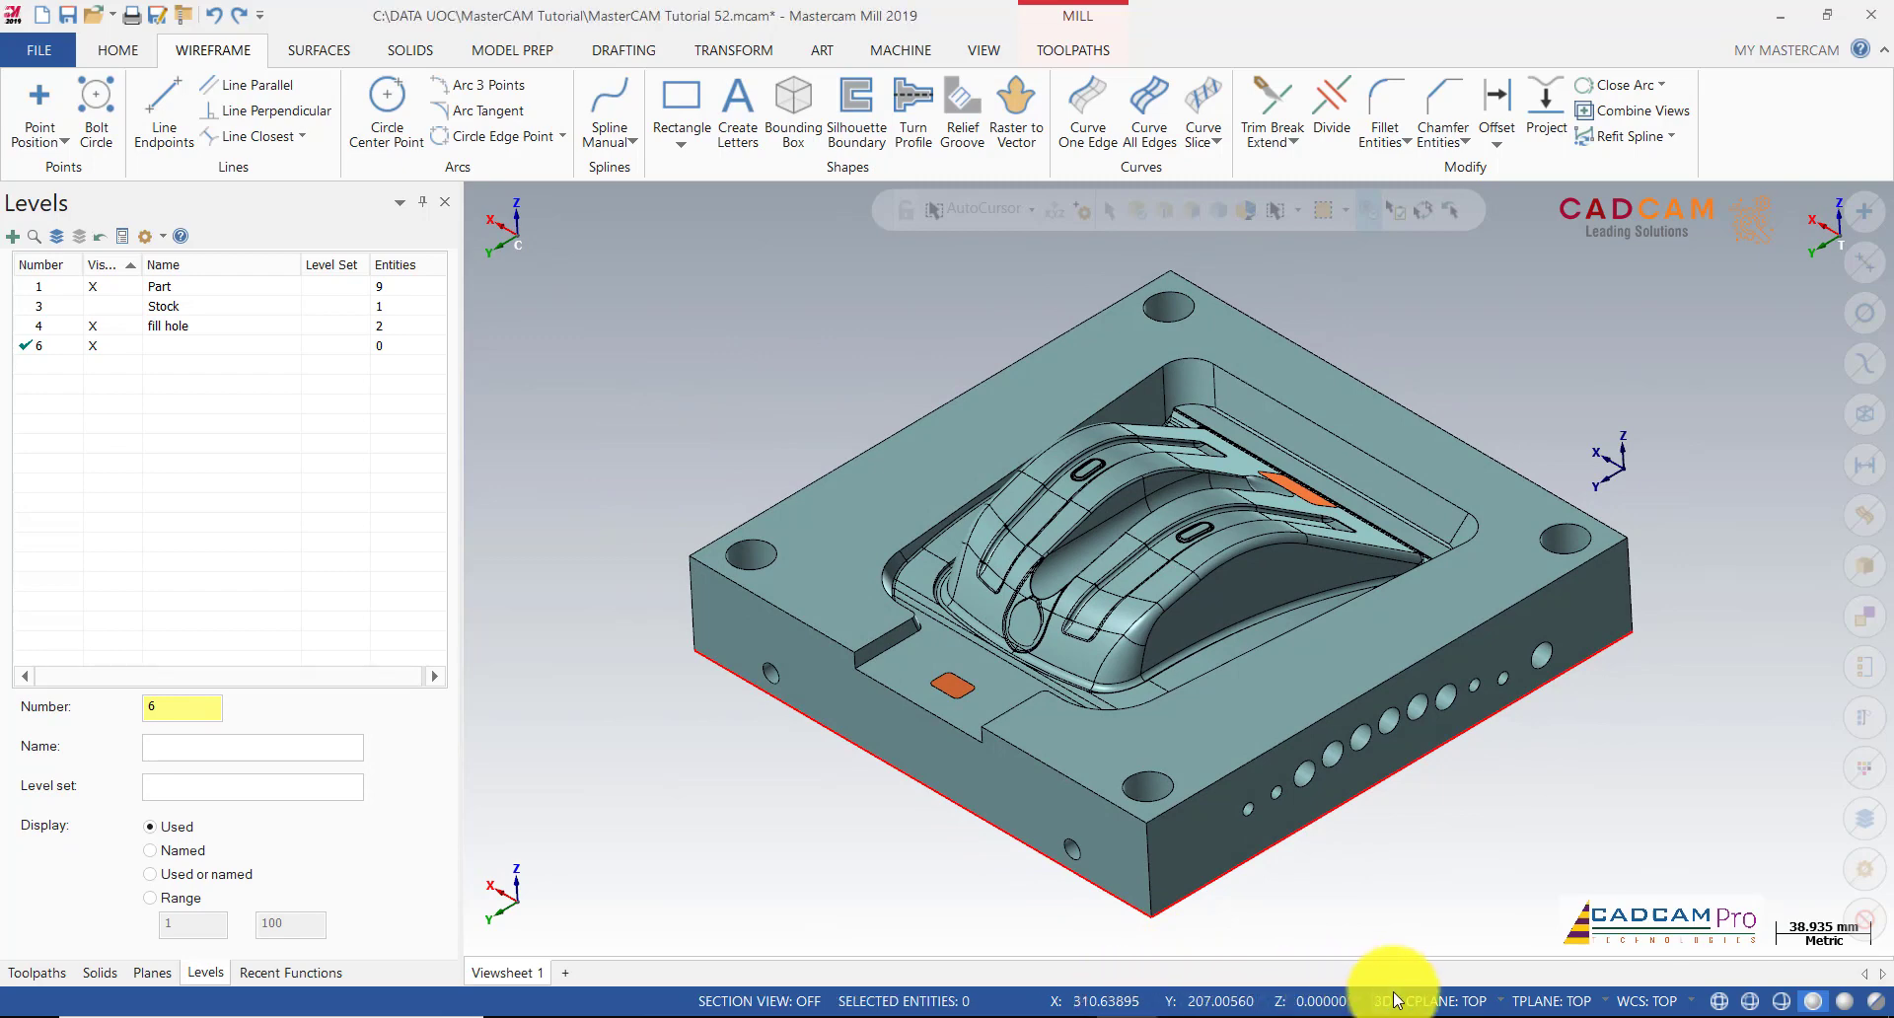
left_click(1142, 126)
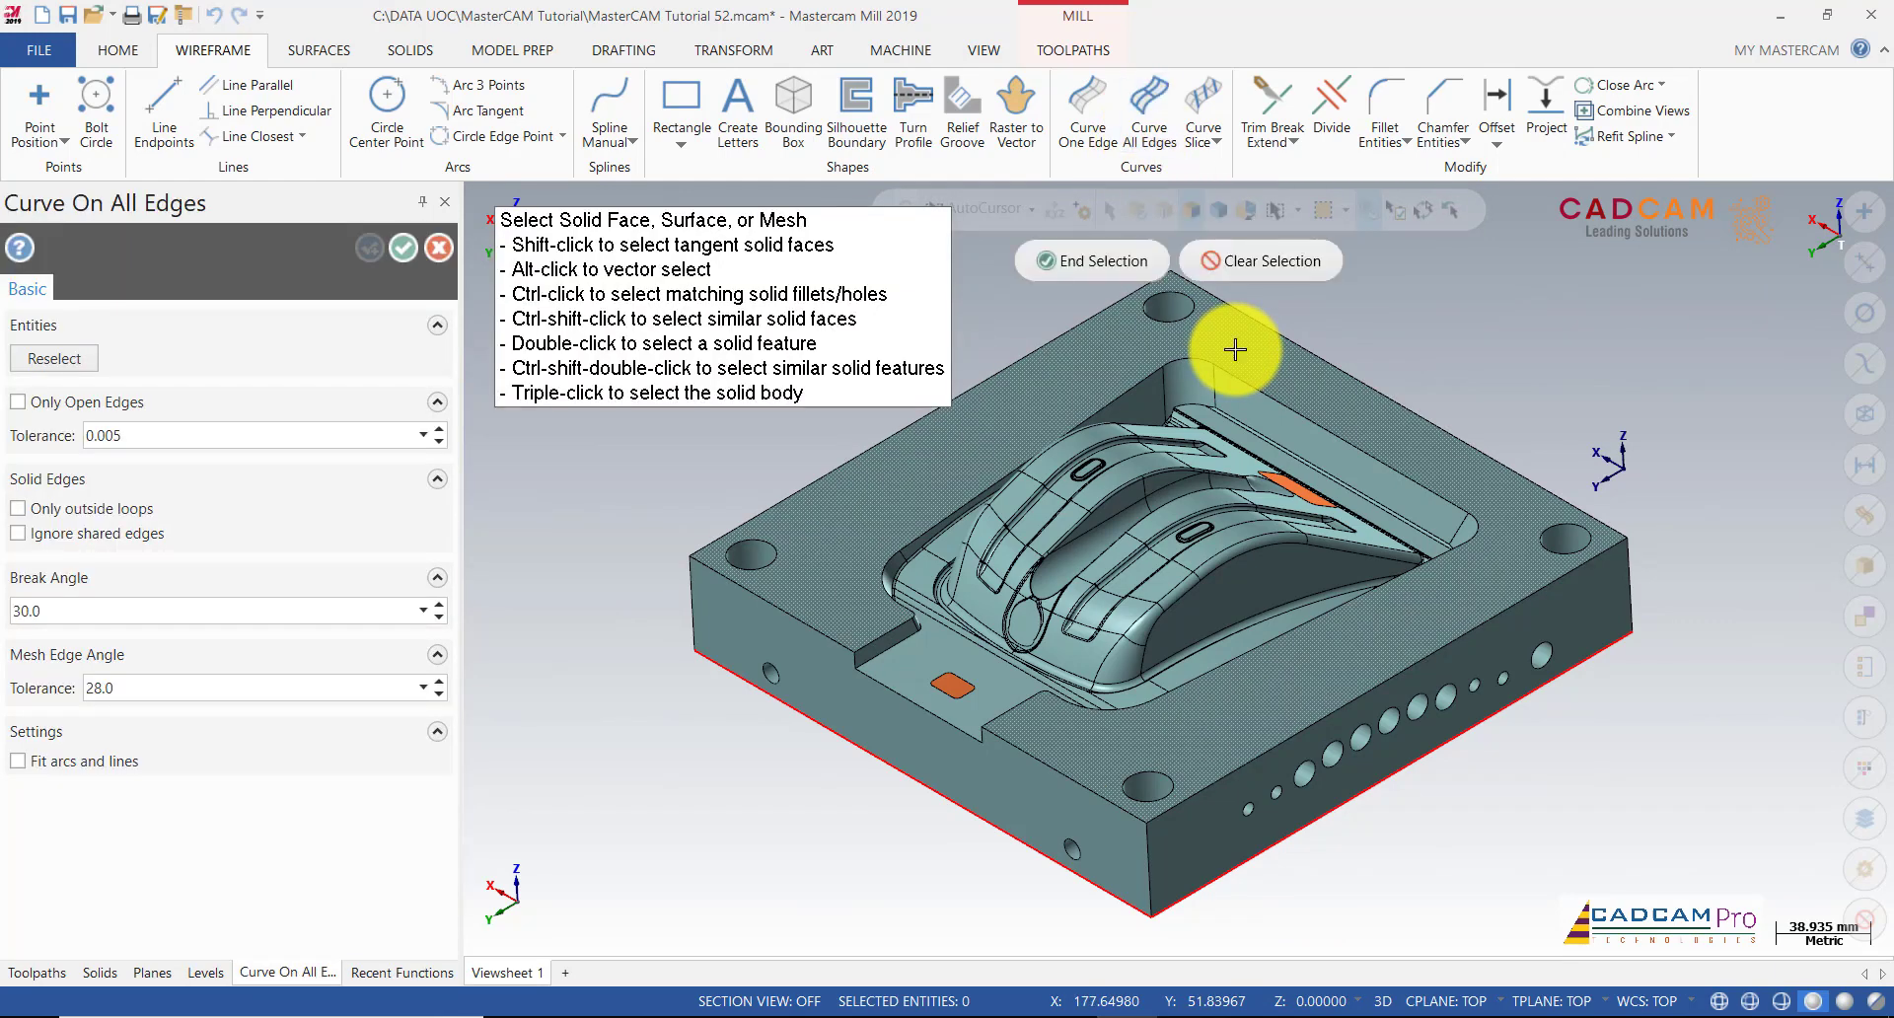
left_click(1128, 258)
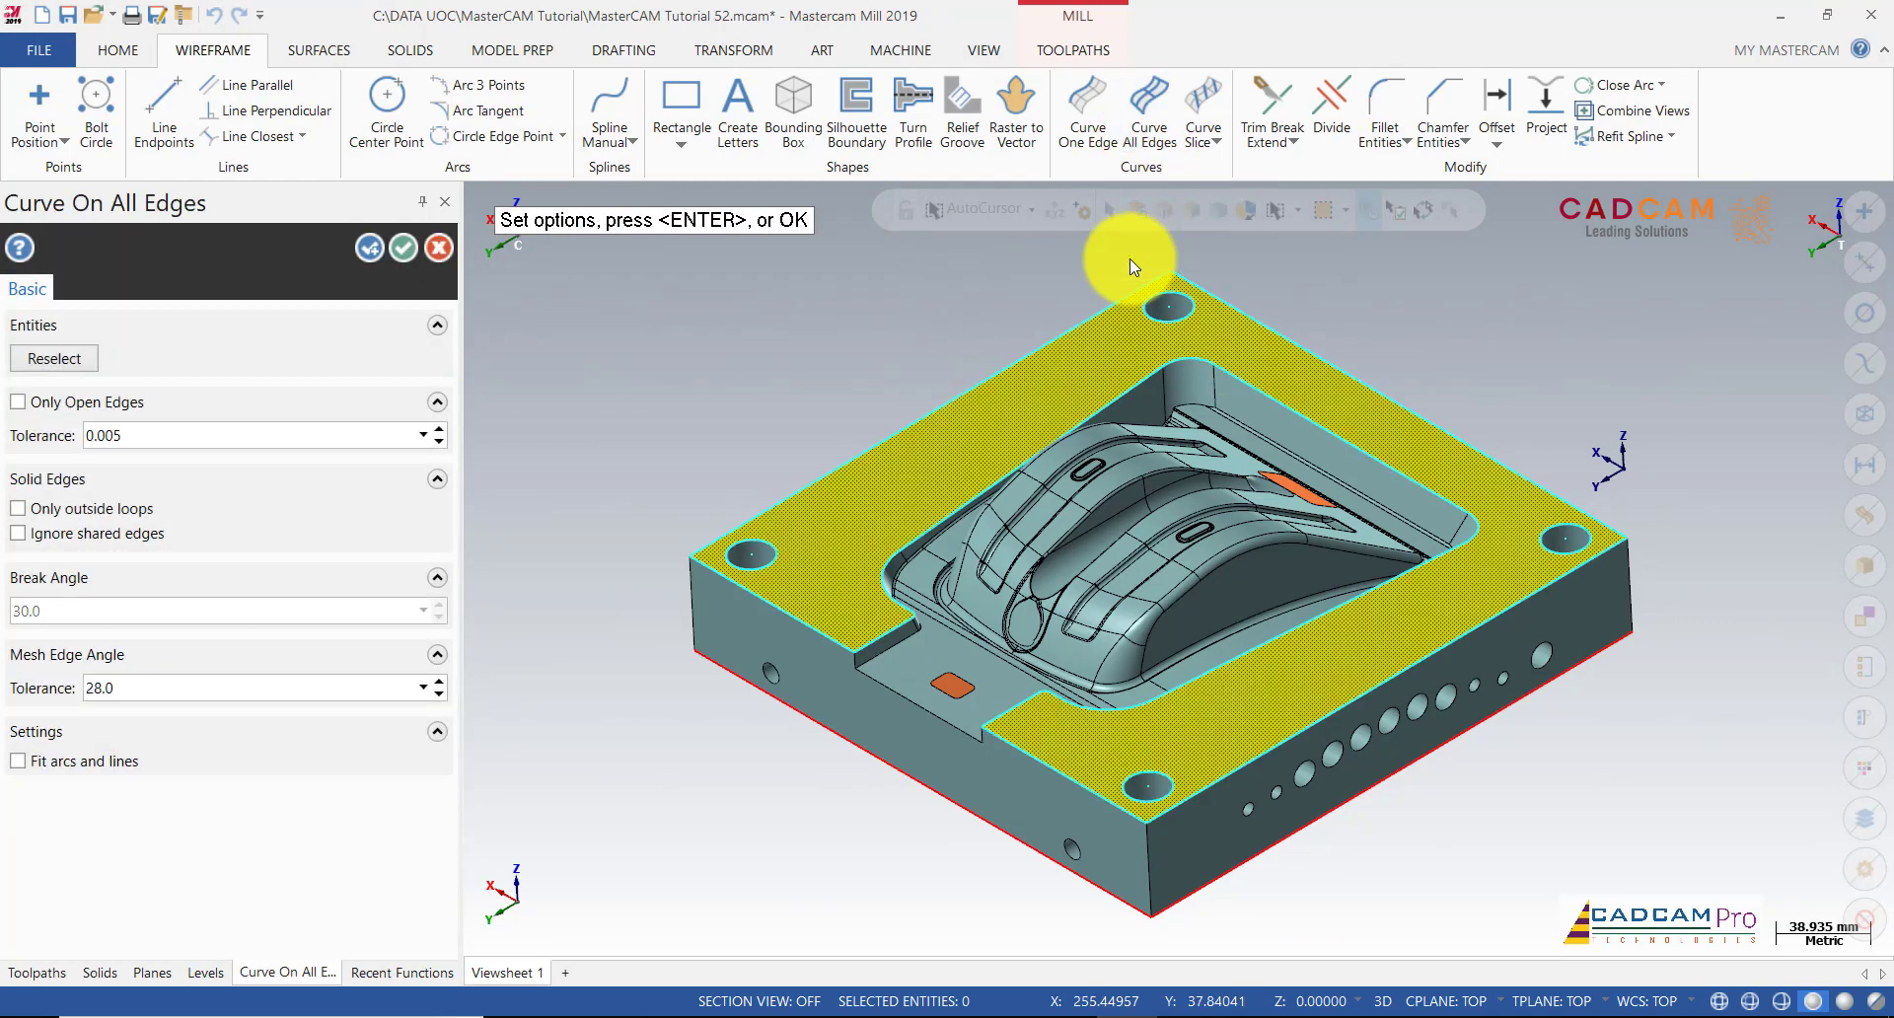
left_click(403, 248)
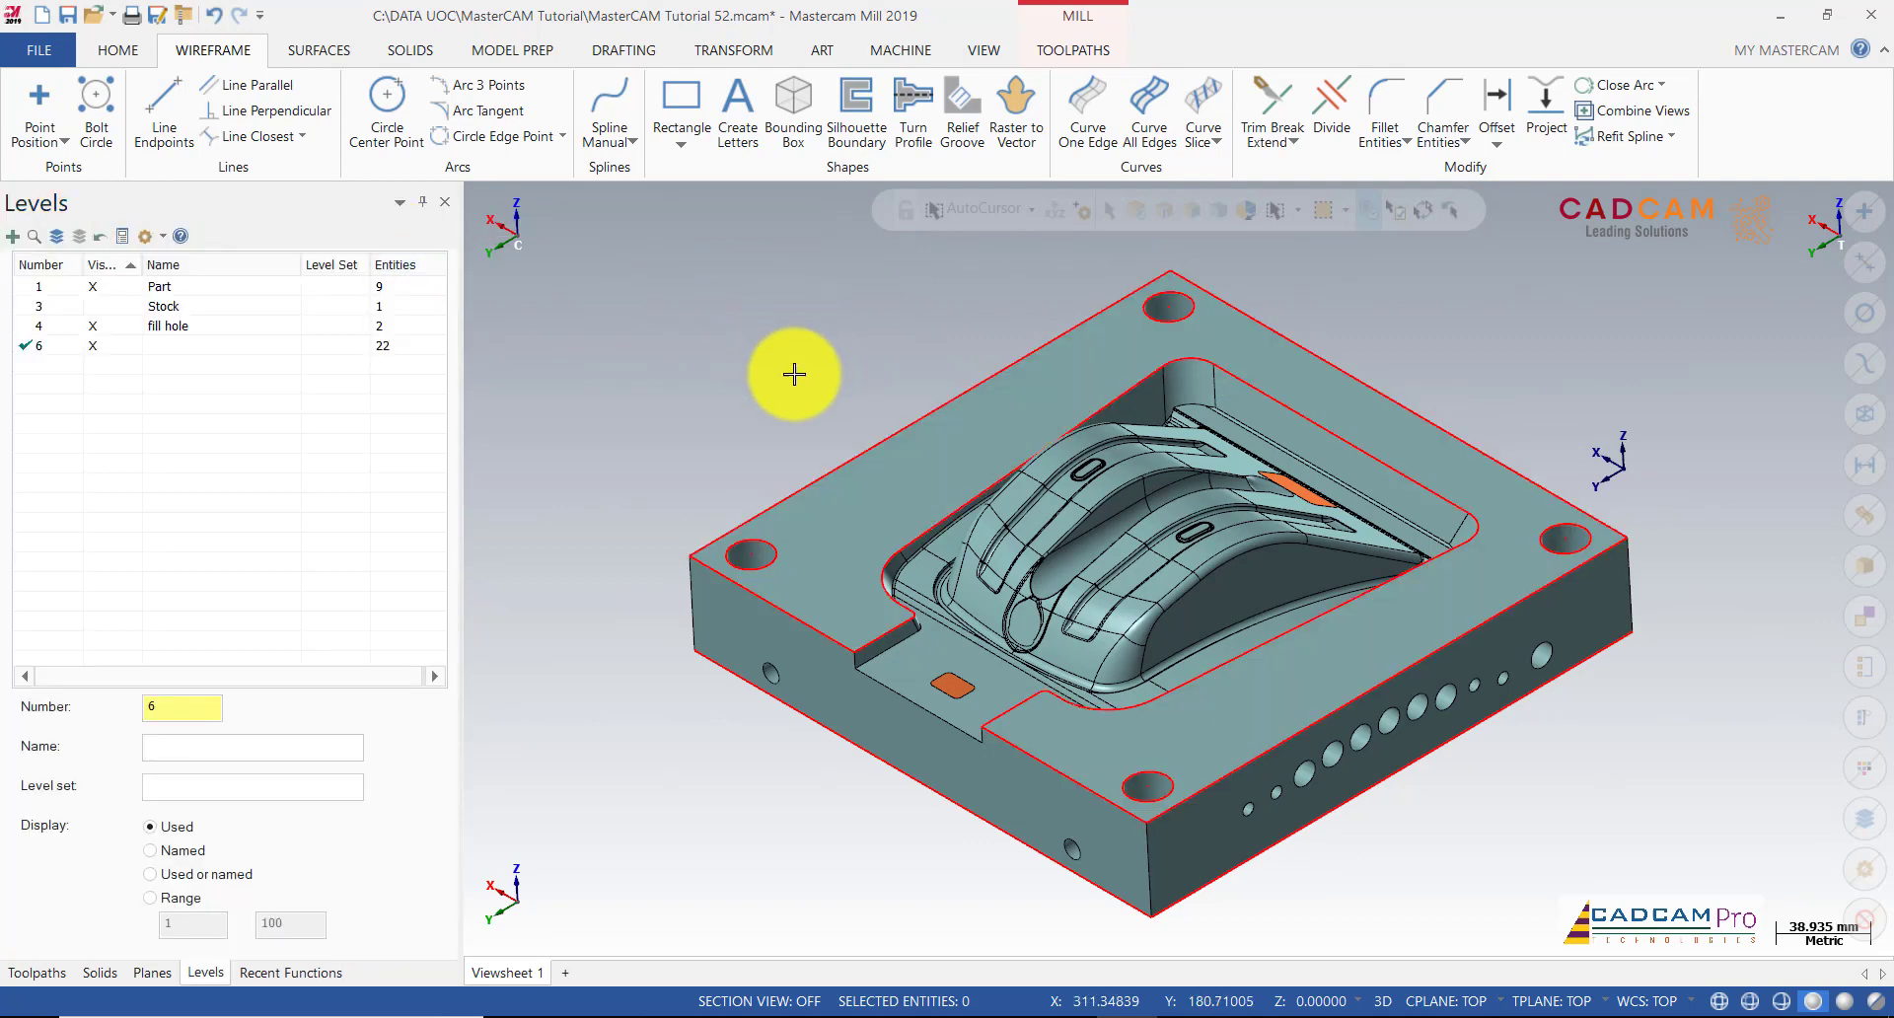
middle_click_drag(794, 373, 787, 341)
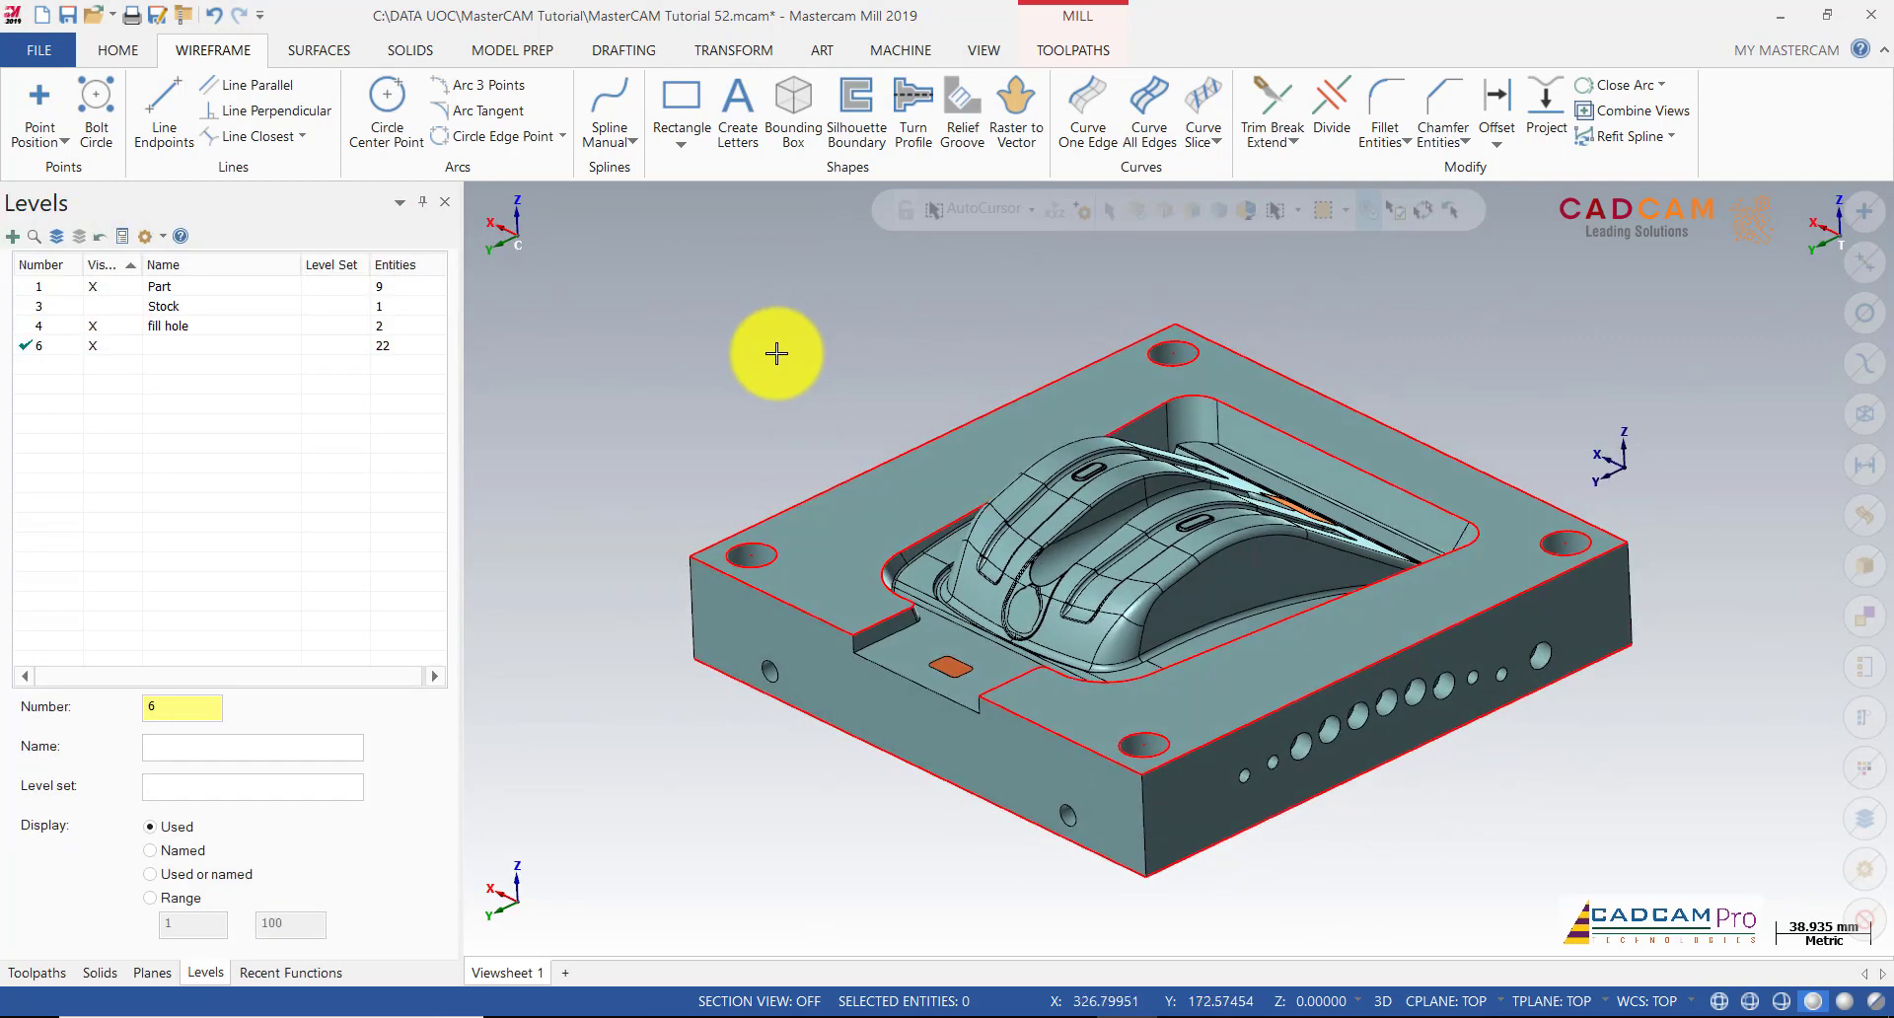
scroll(778, 349, "up", 1)
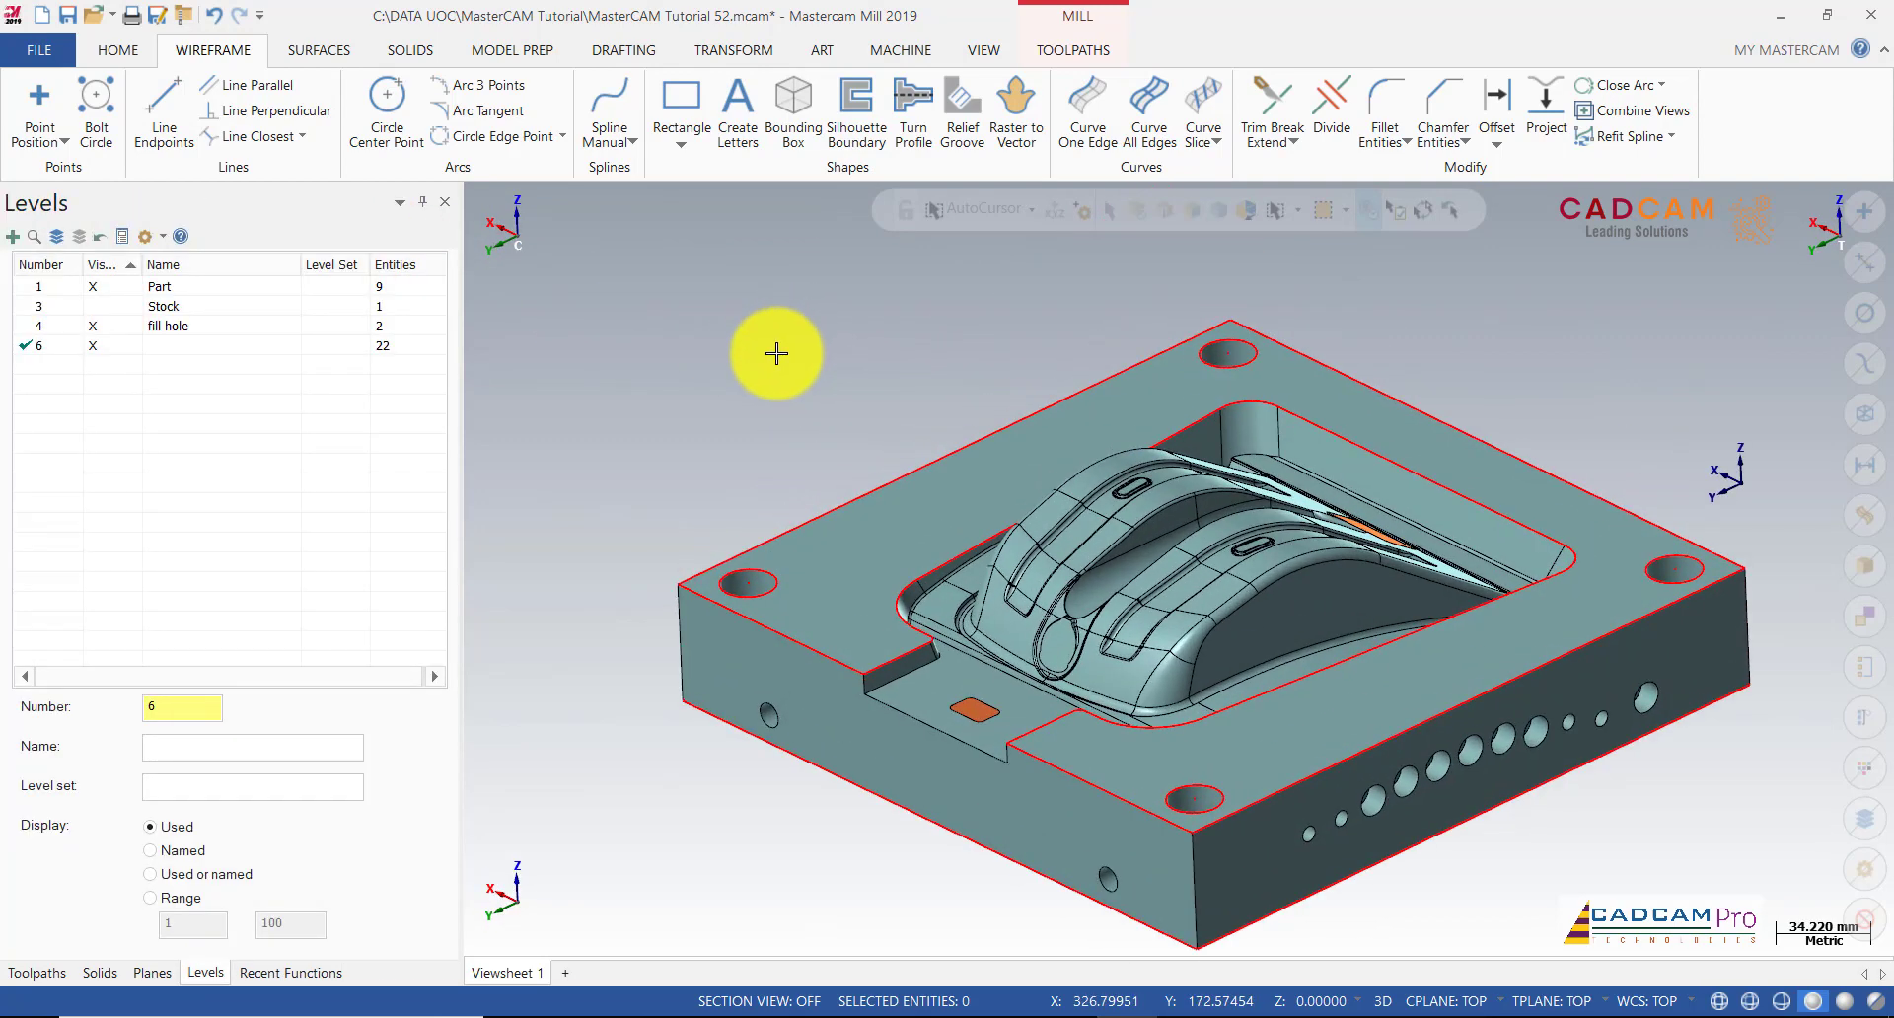
Step: Draw an 82 mm line at 180° across the notch gap to close the cavity outline
left_click(164, 109)
scroll(1024, 681, "up", 2)
scroll(921, 664, "up", 5)
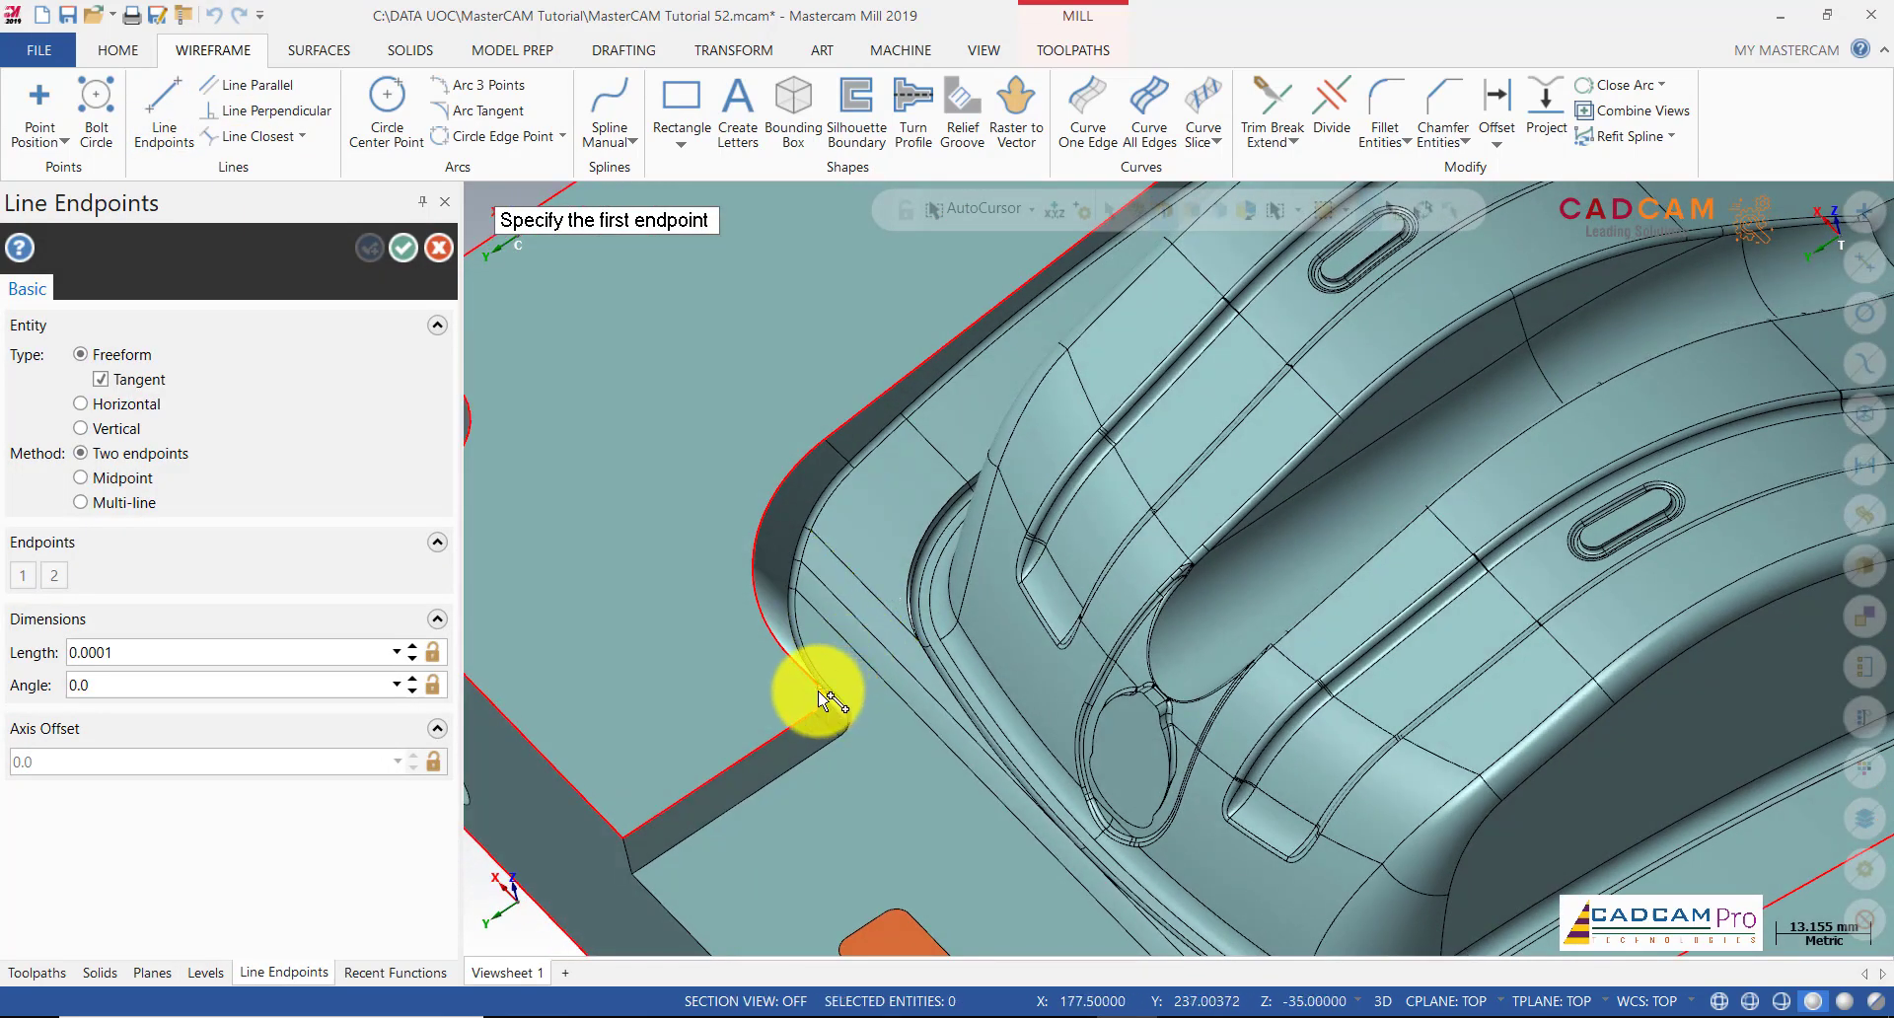
left_click(819, 693)
scroll(1036, 845, "down", 2)
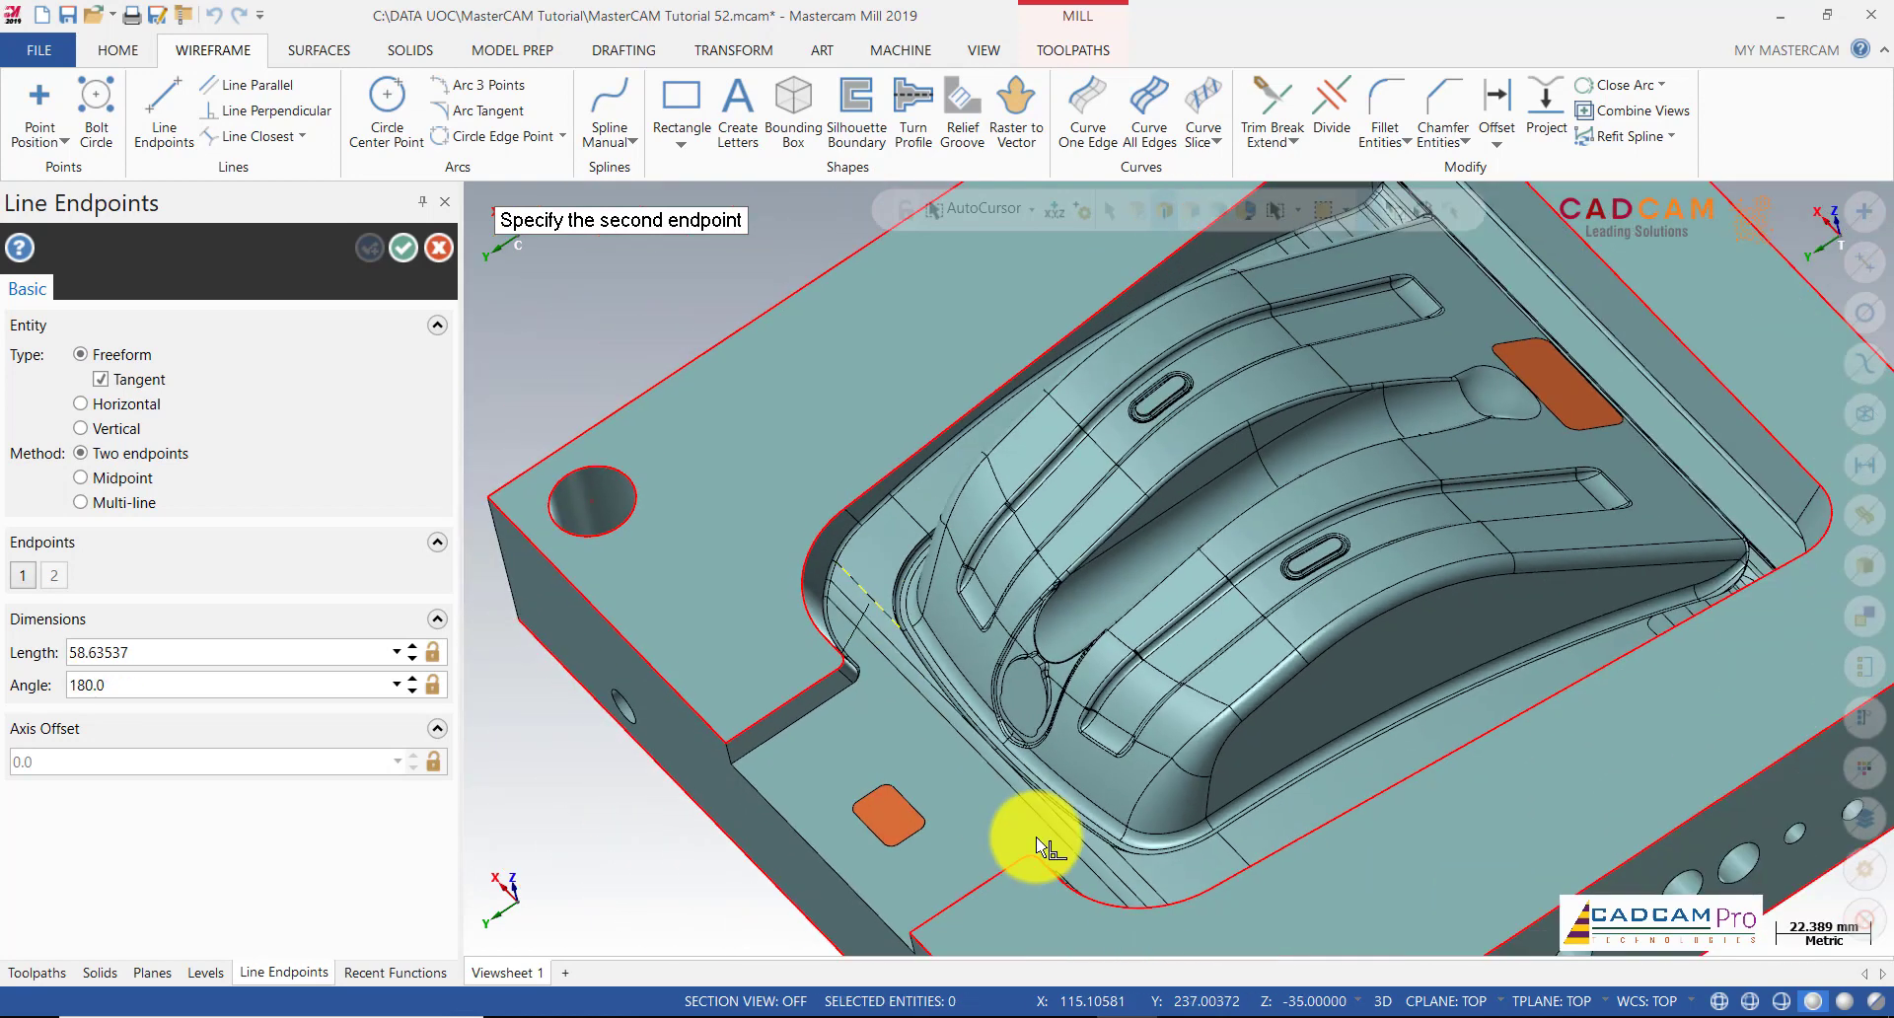
scroll(1048, 861, "up", 3)
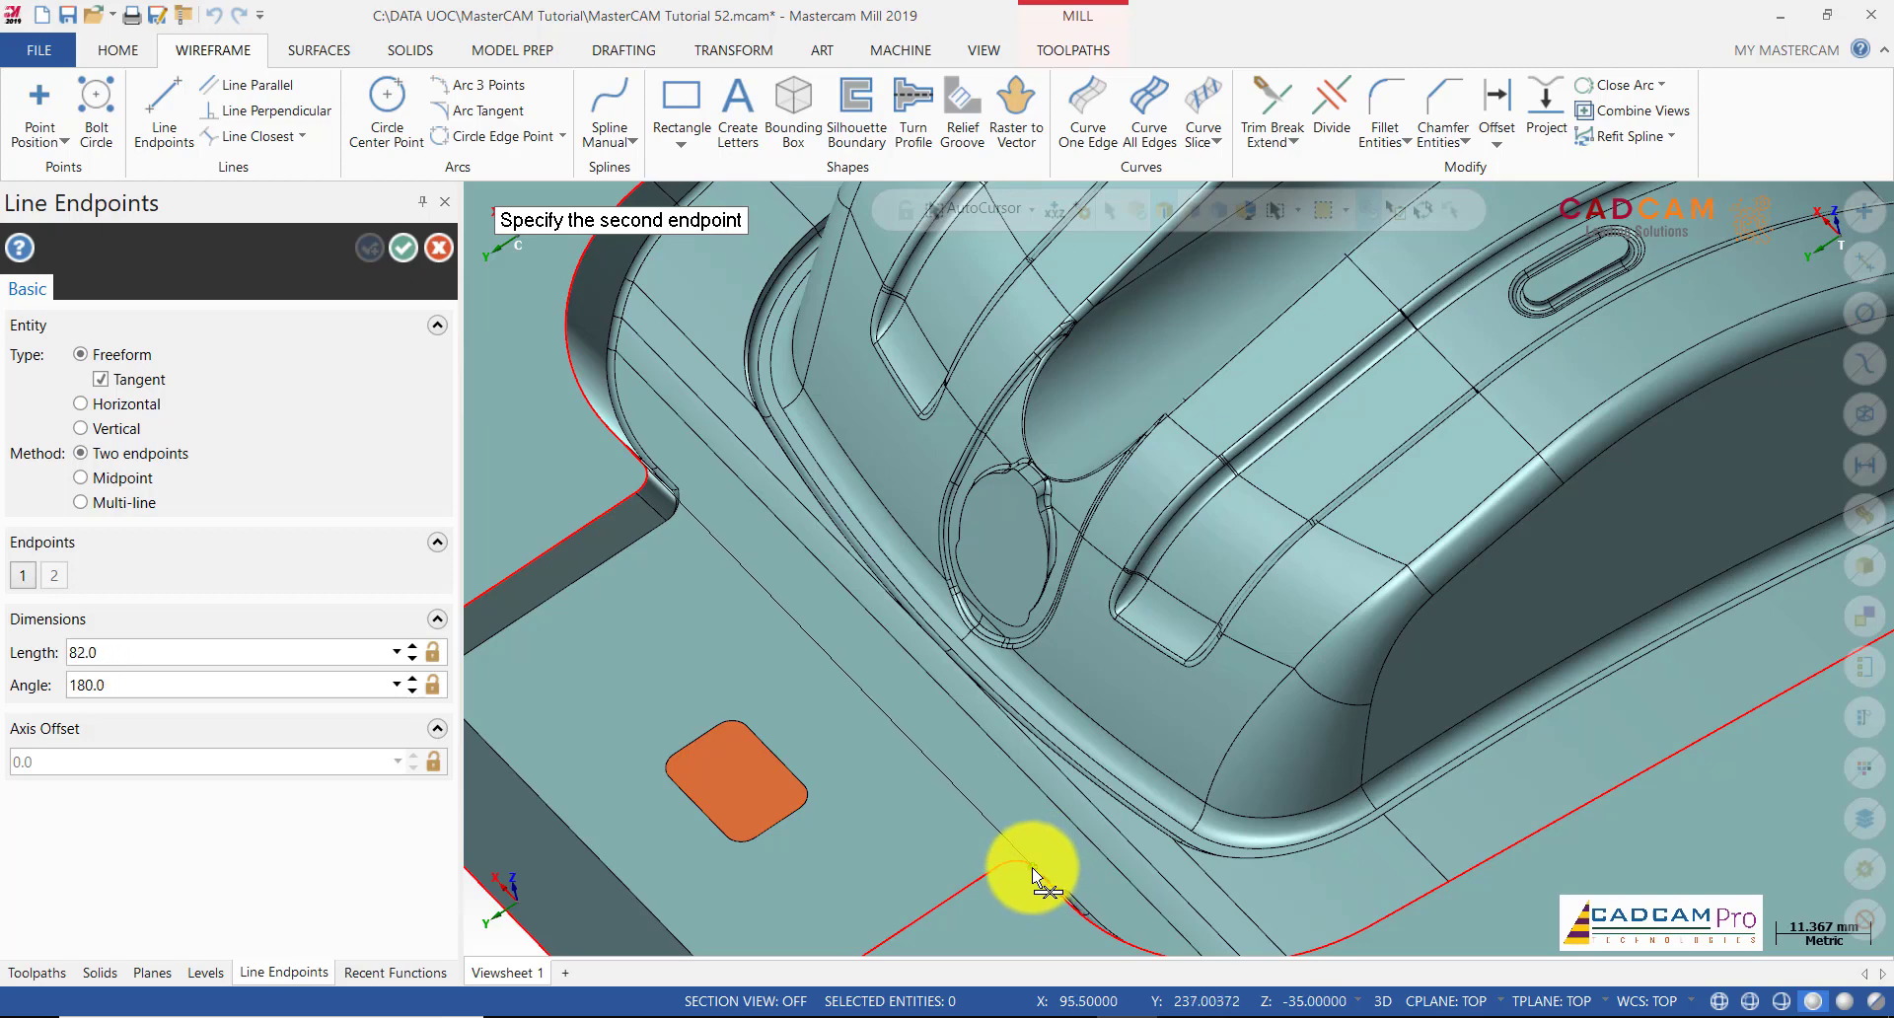
scroll(1034, 868, "up", 7)
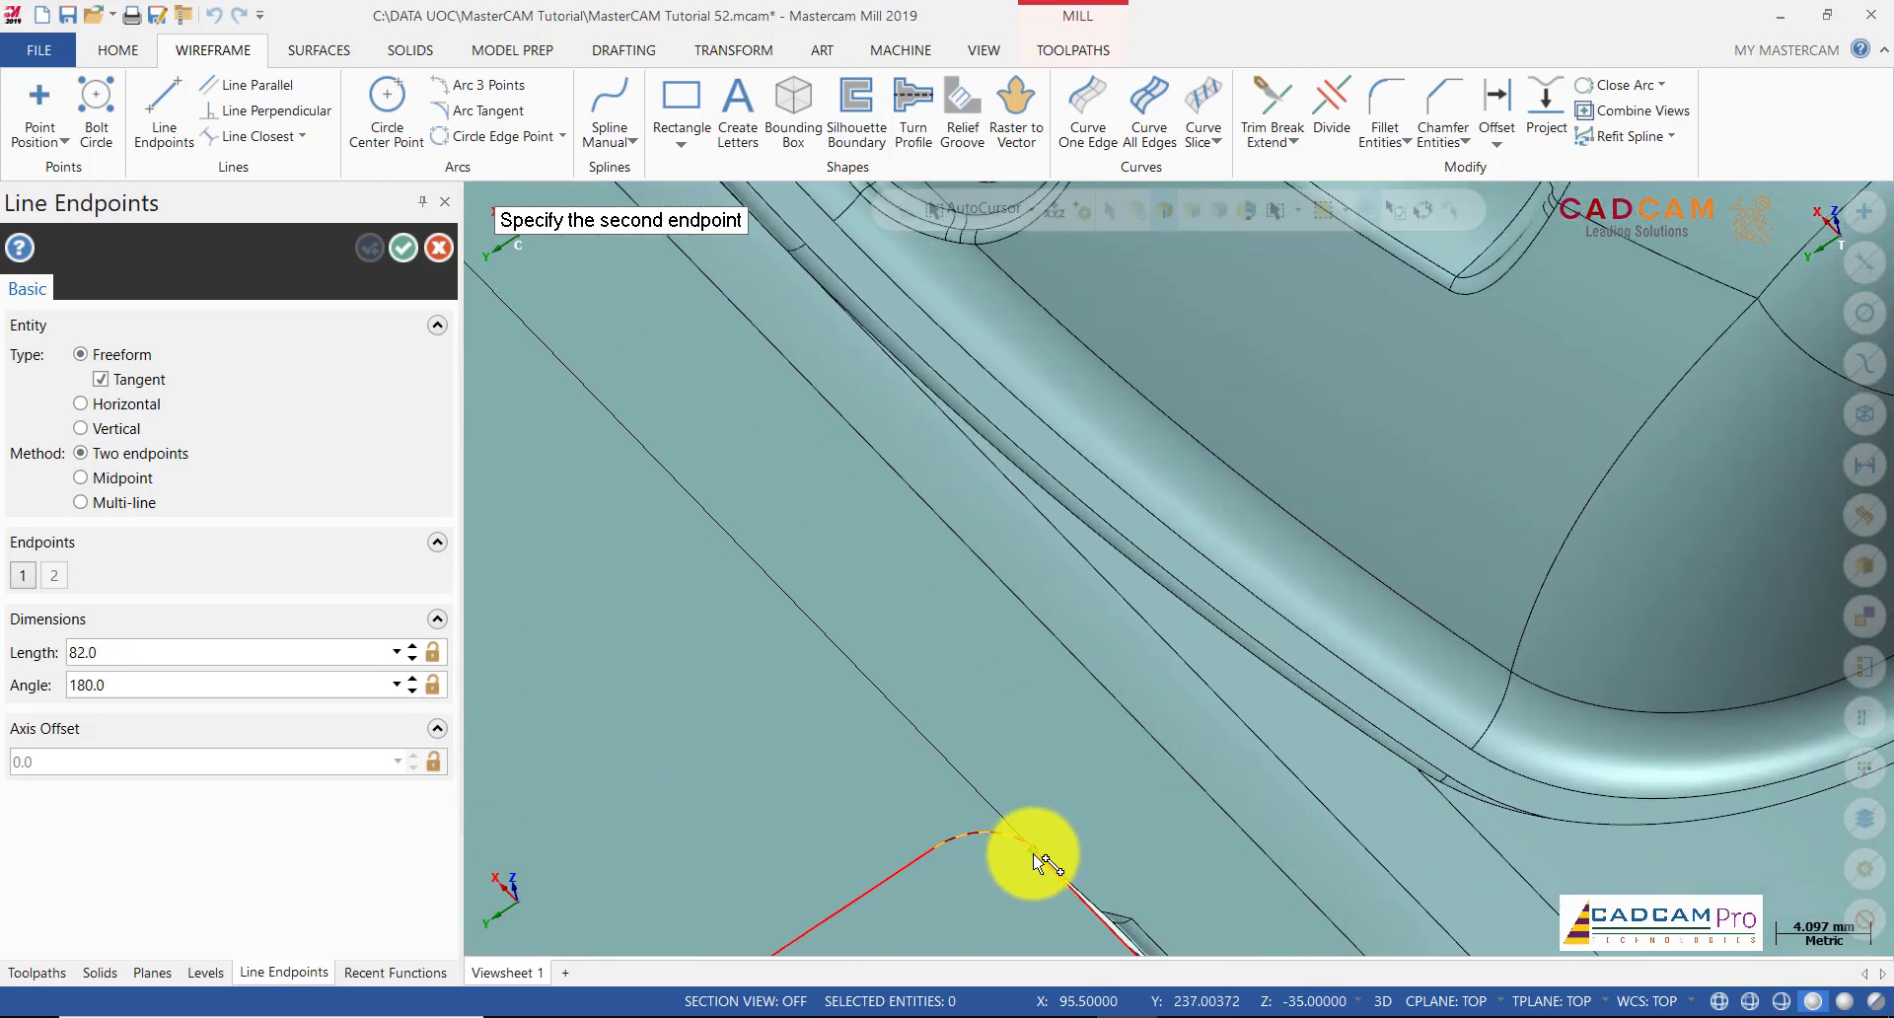
left_click(1036, 865)
scroll(1039, 744, "down", 1)
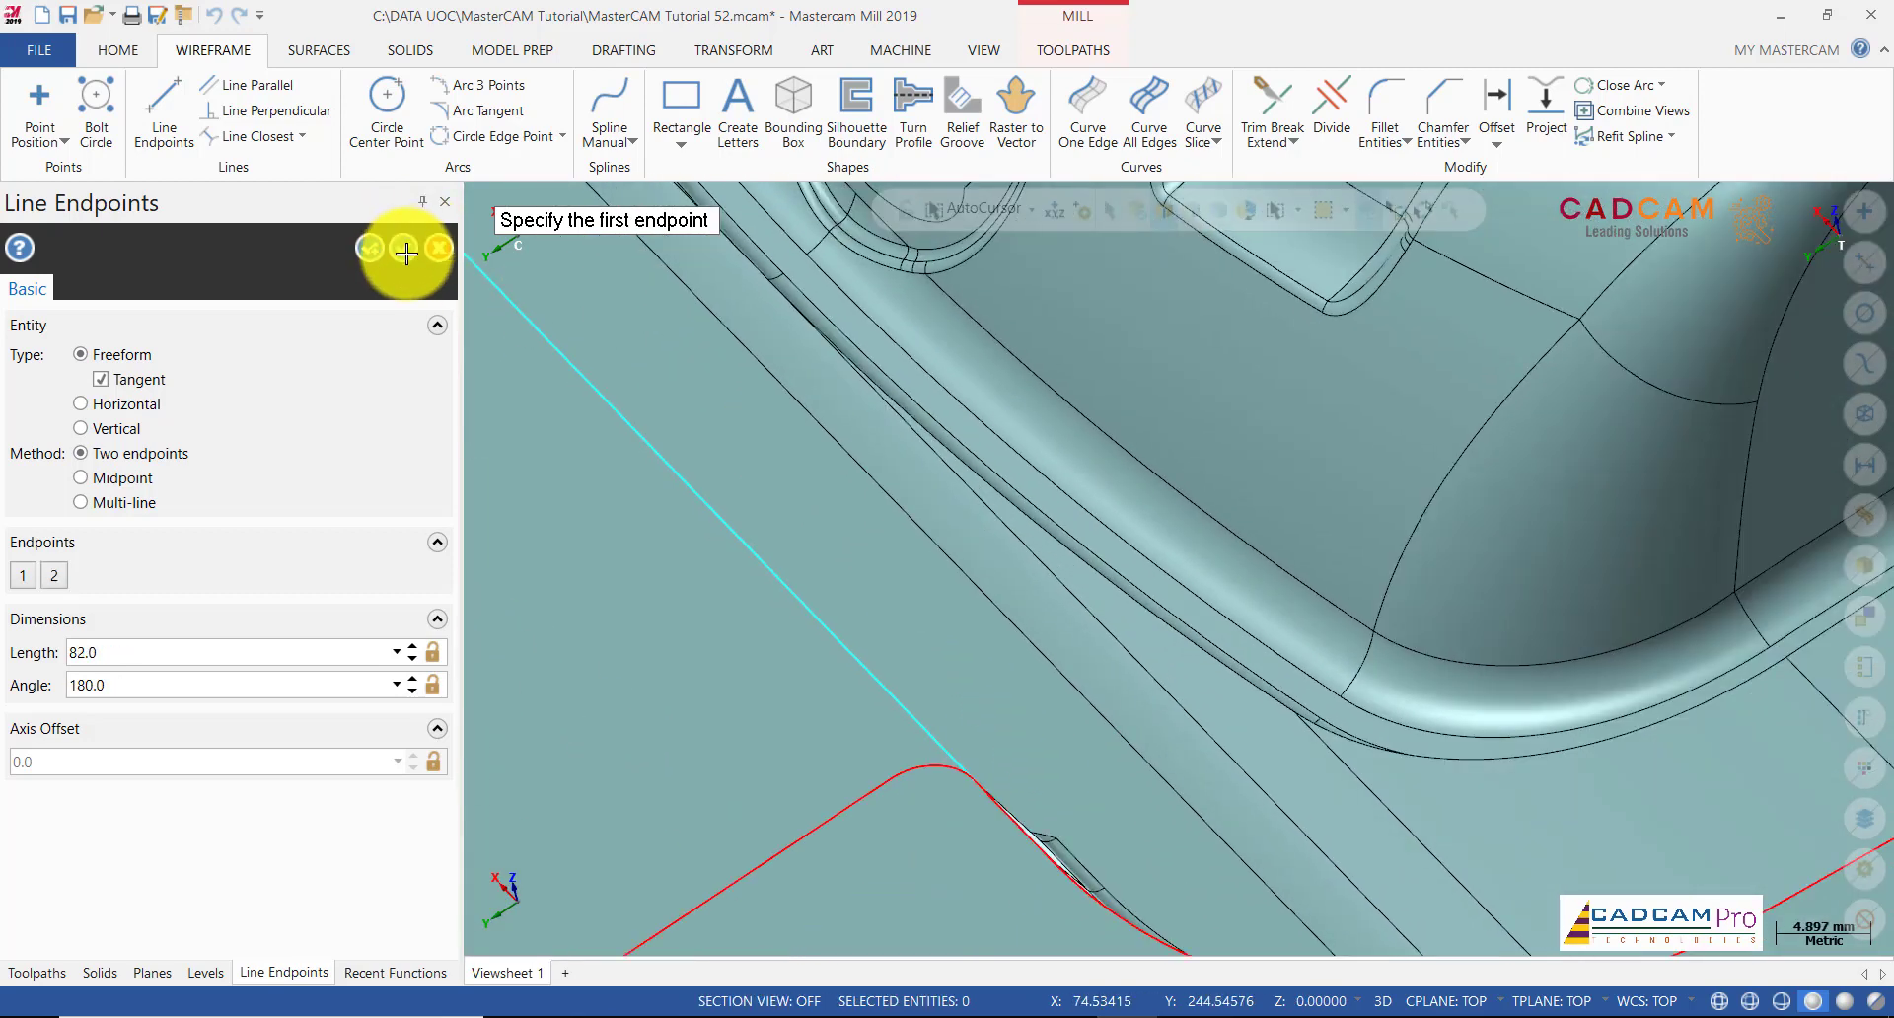
left_click(405, 254)
scroll(921, 592, "down", 4)
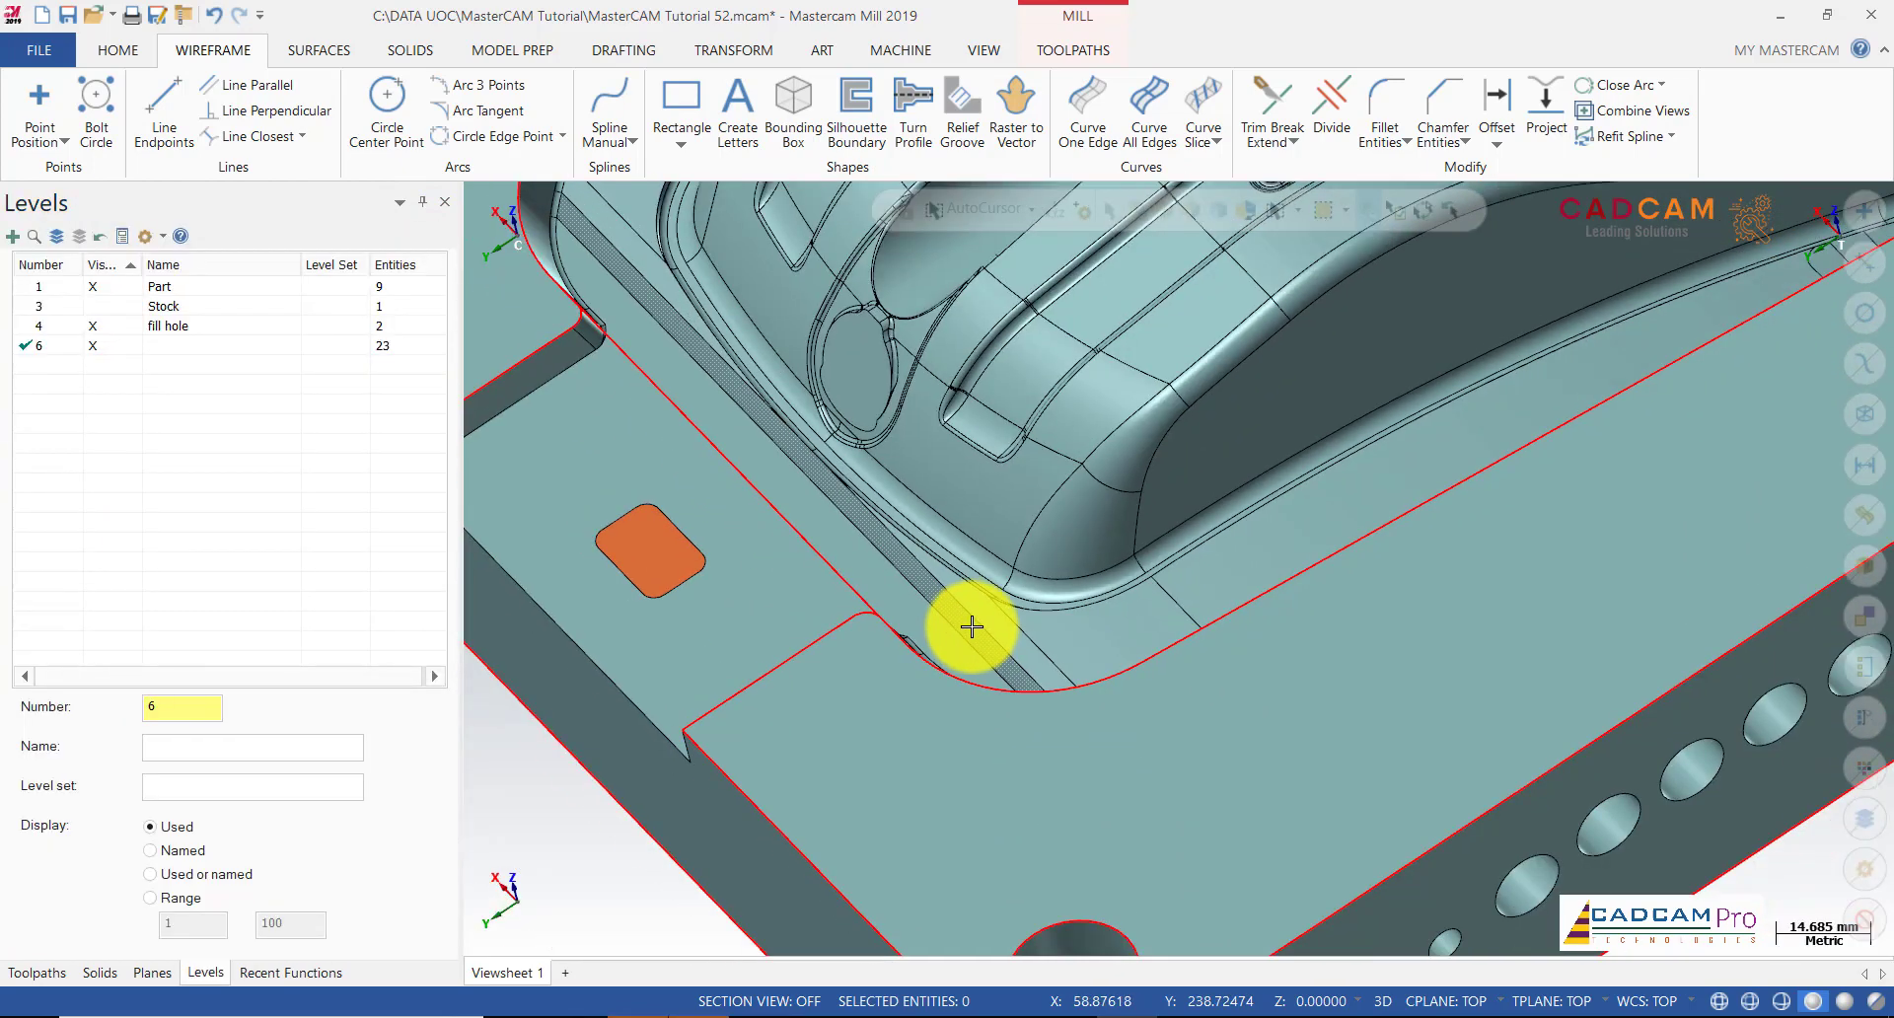
scroll(972, 626, "down", 4)
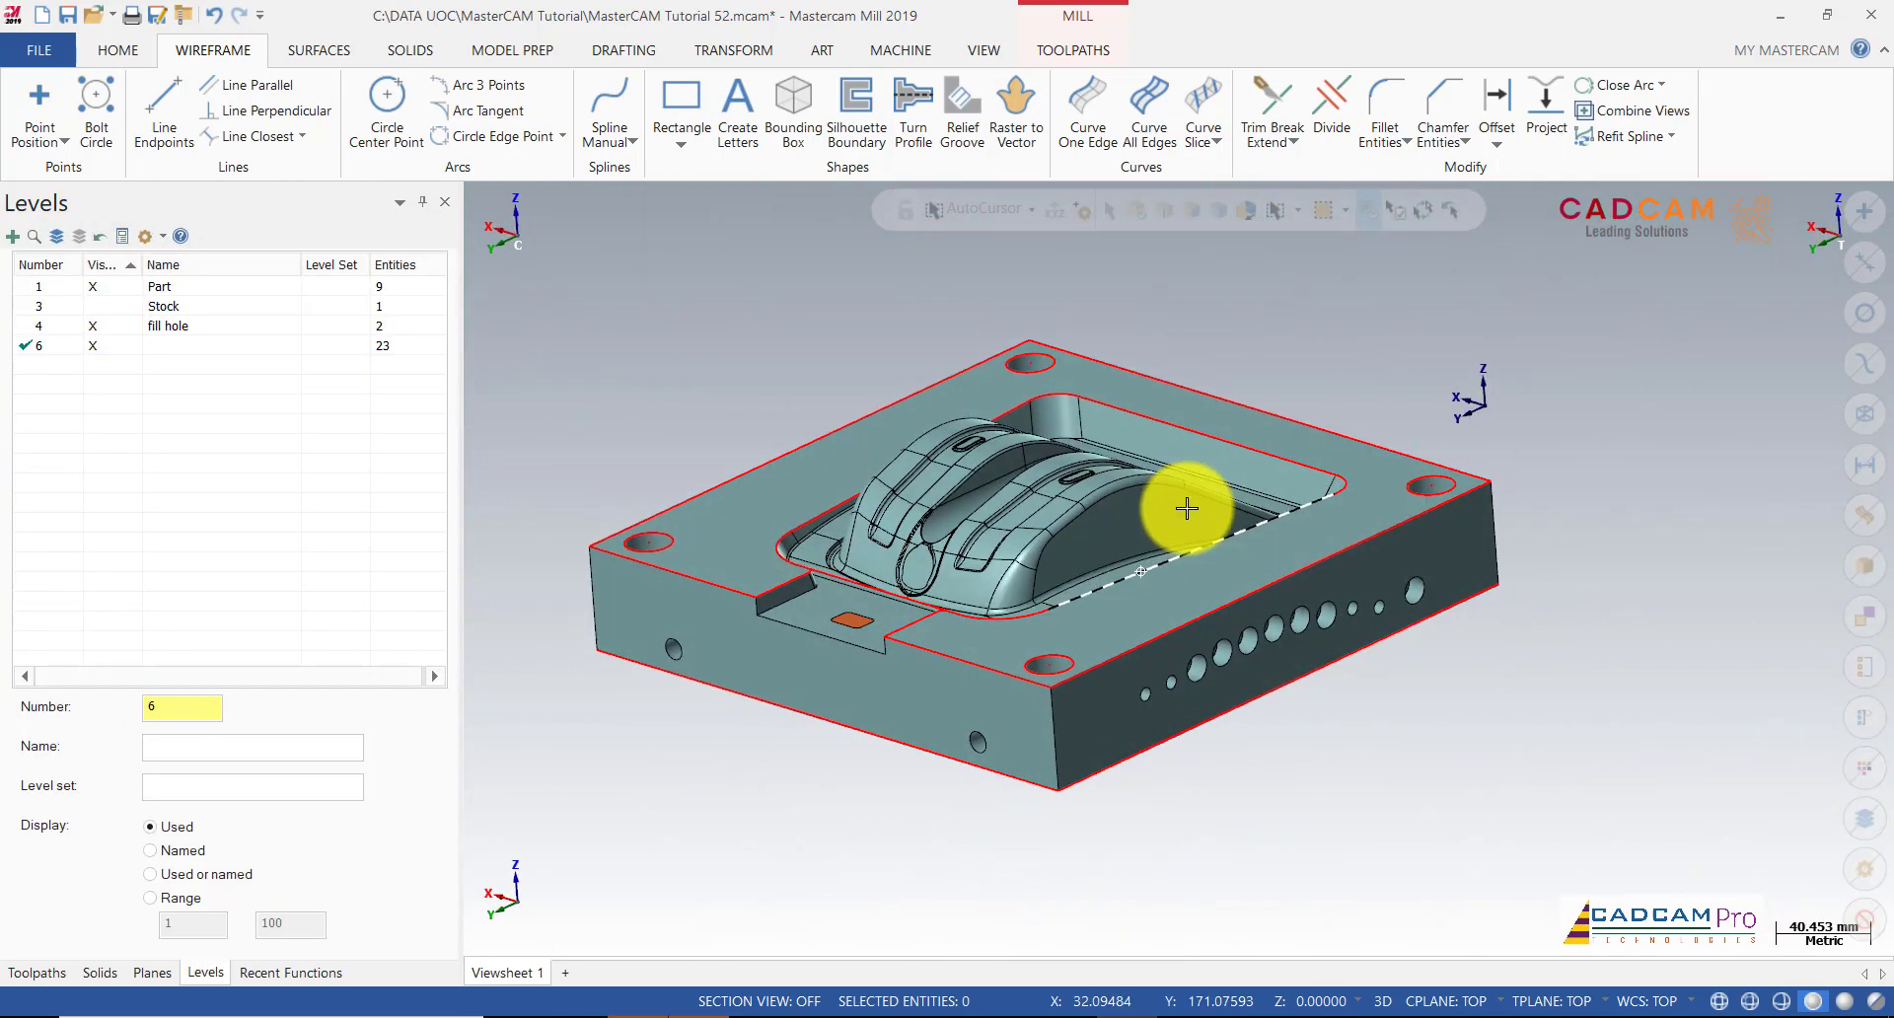
scroll(793, 592, "up", 1)
left_click(793, 592)
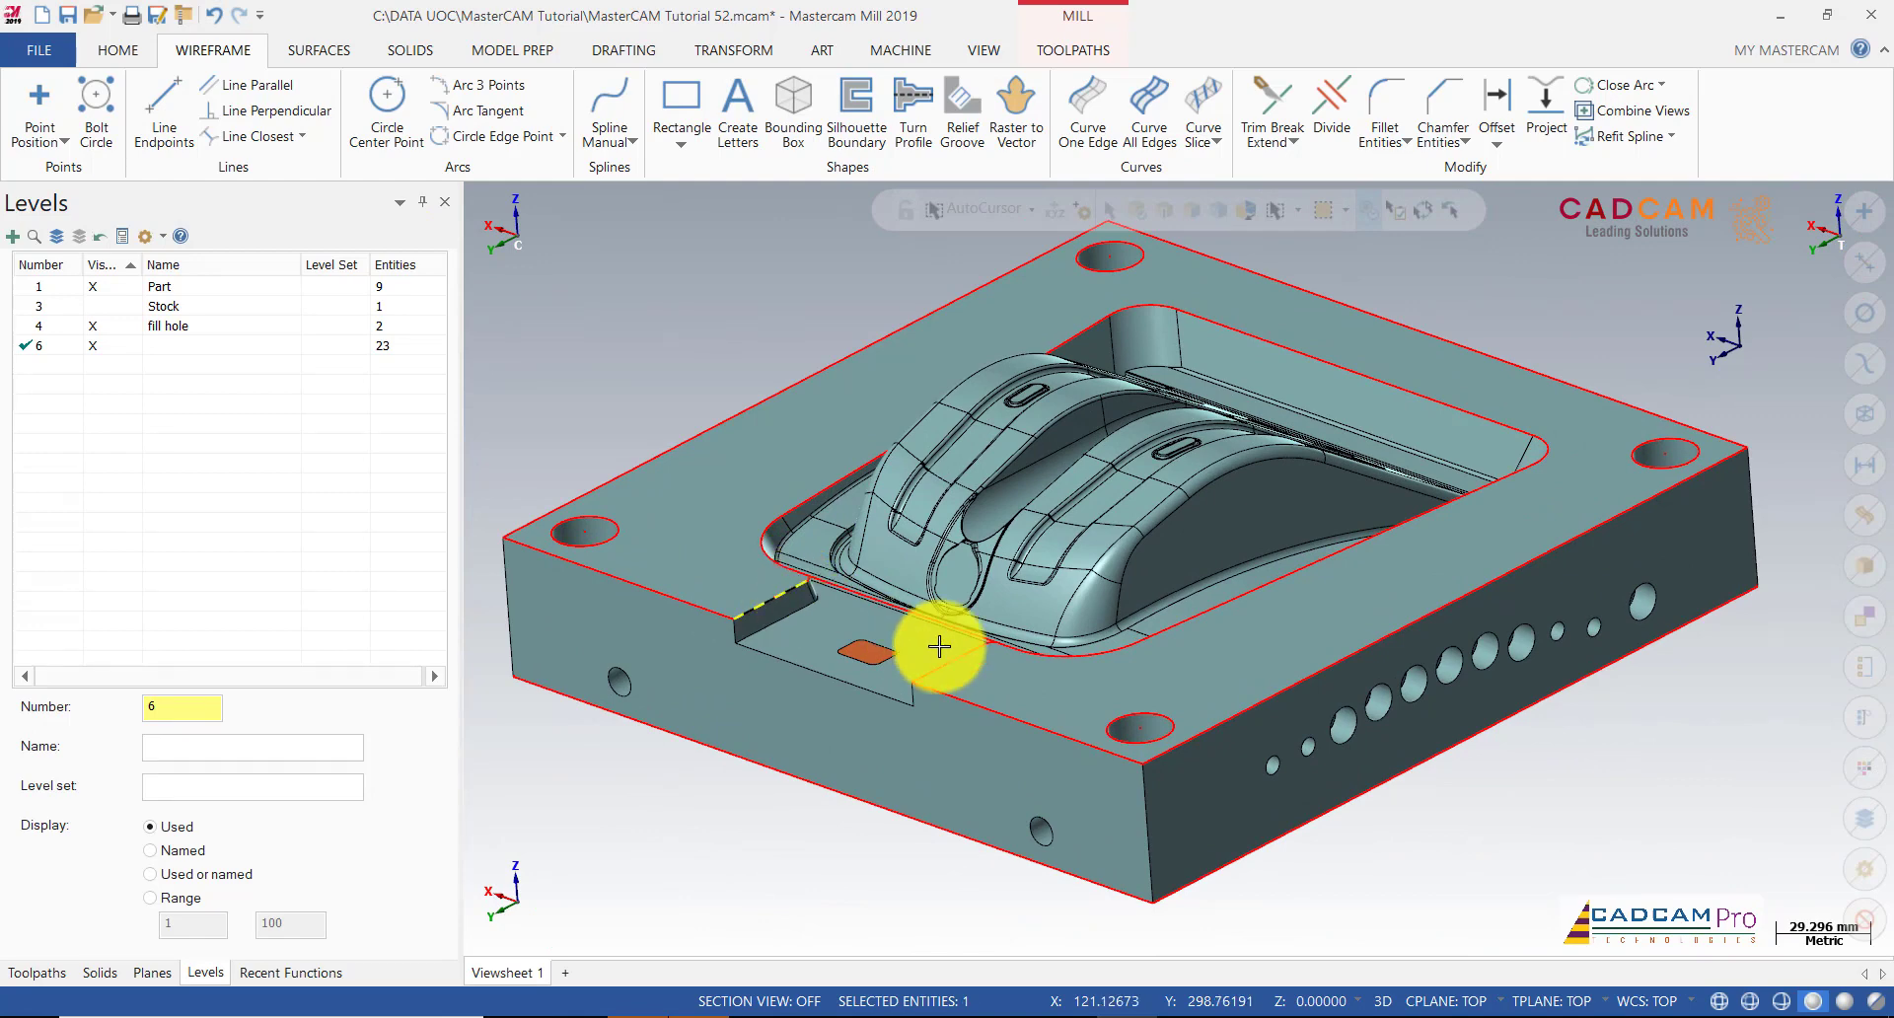
Step: Delete the notch edges, then the five outer top edges and three corner-hole circles
key("Delete")
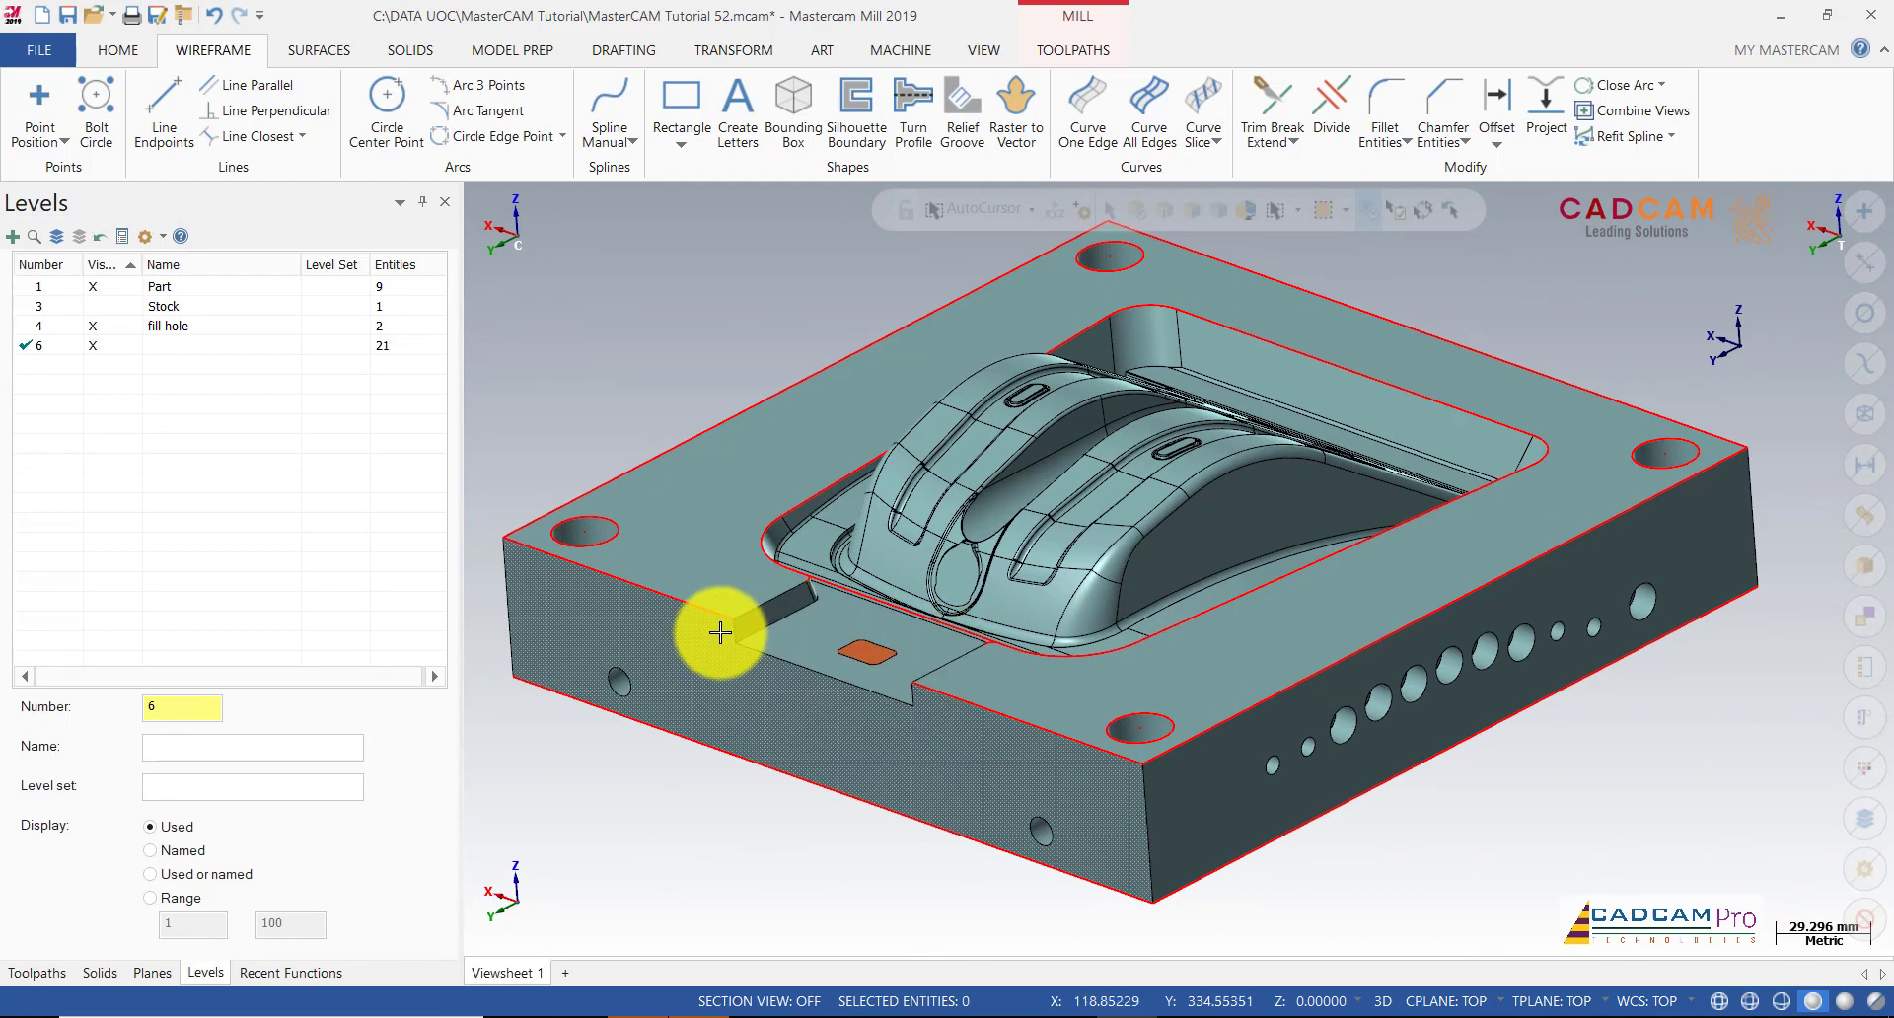
left_click(725, 618)
left_click(591, 543)
left_click(601, 488)
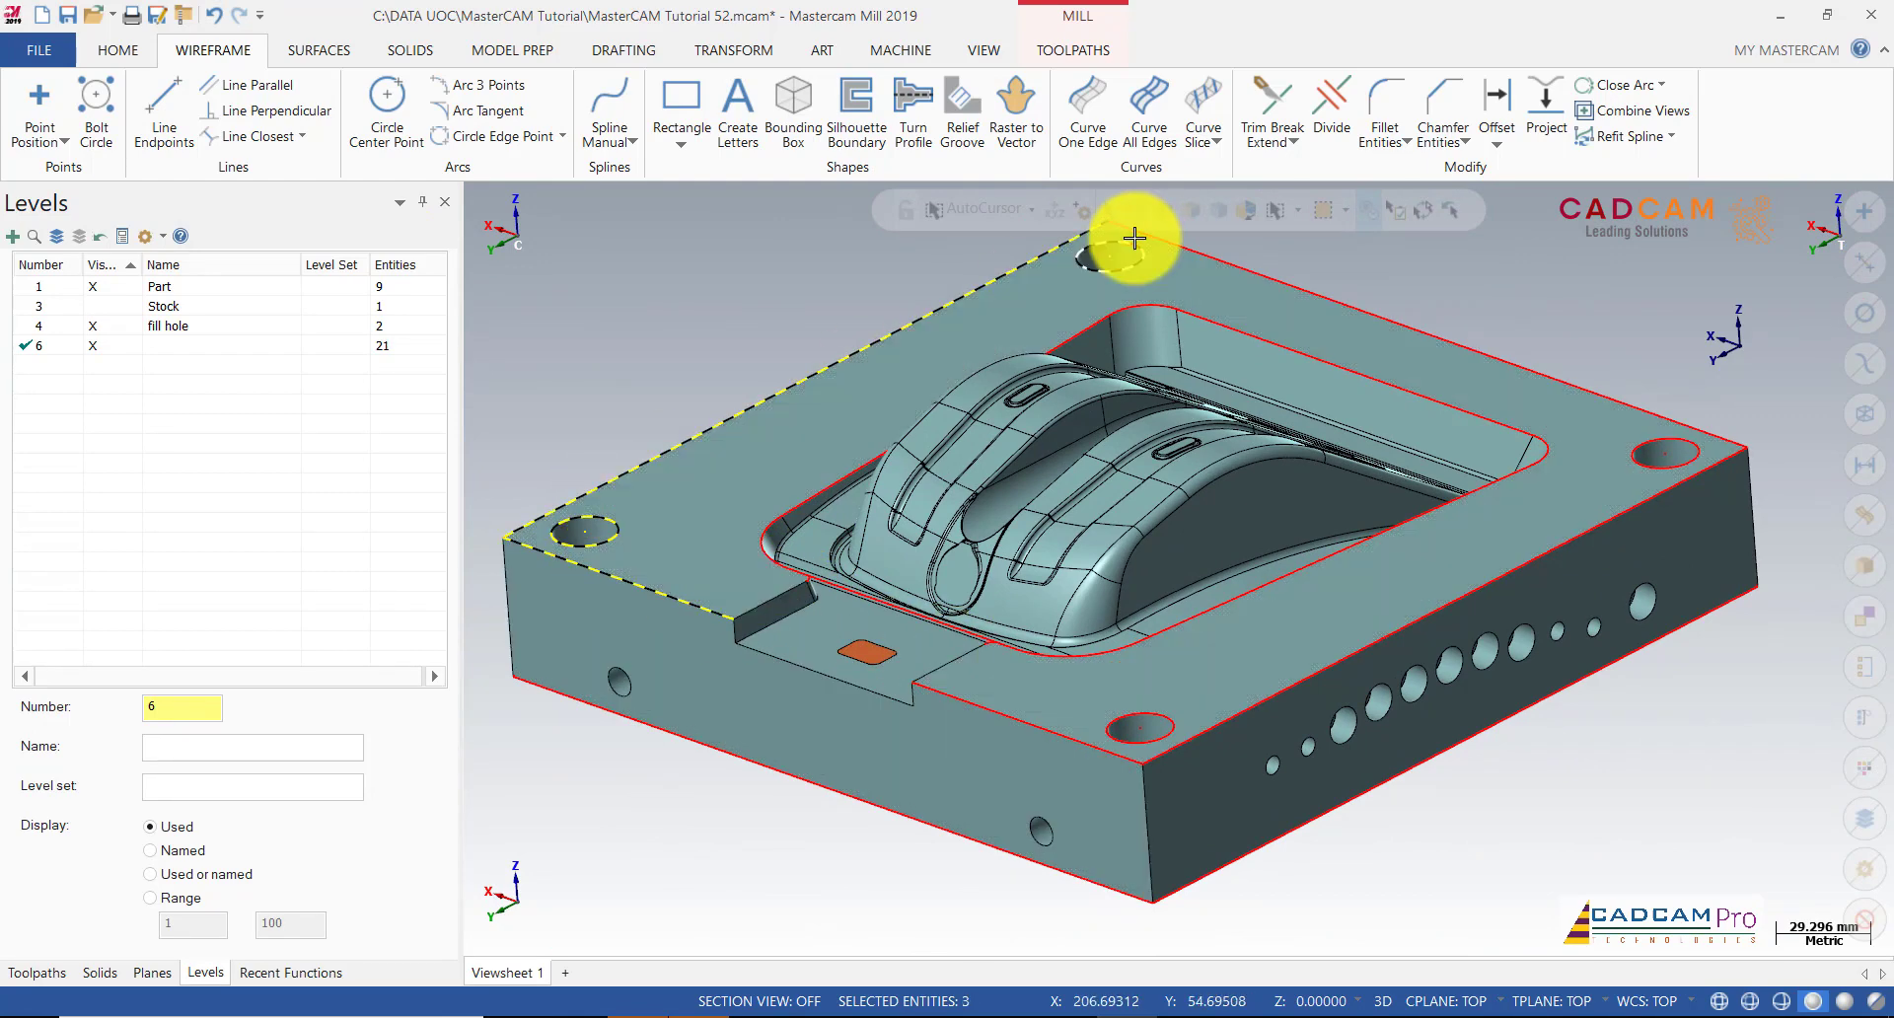
left_click(1133, 241)
left_click(1524, 348)
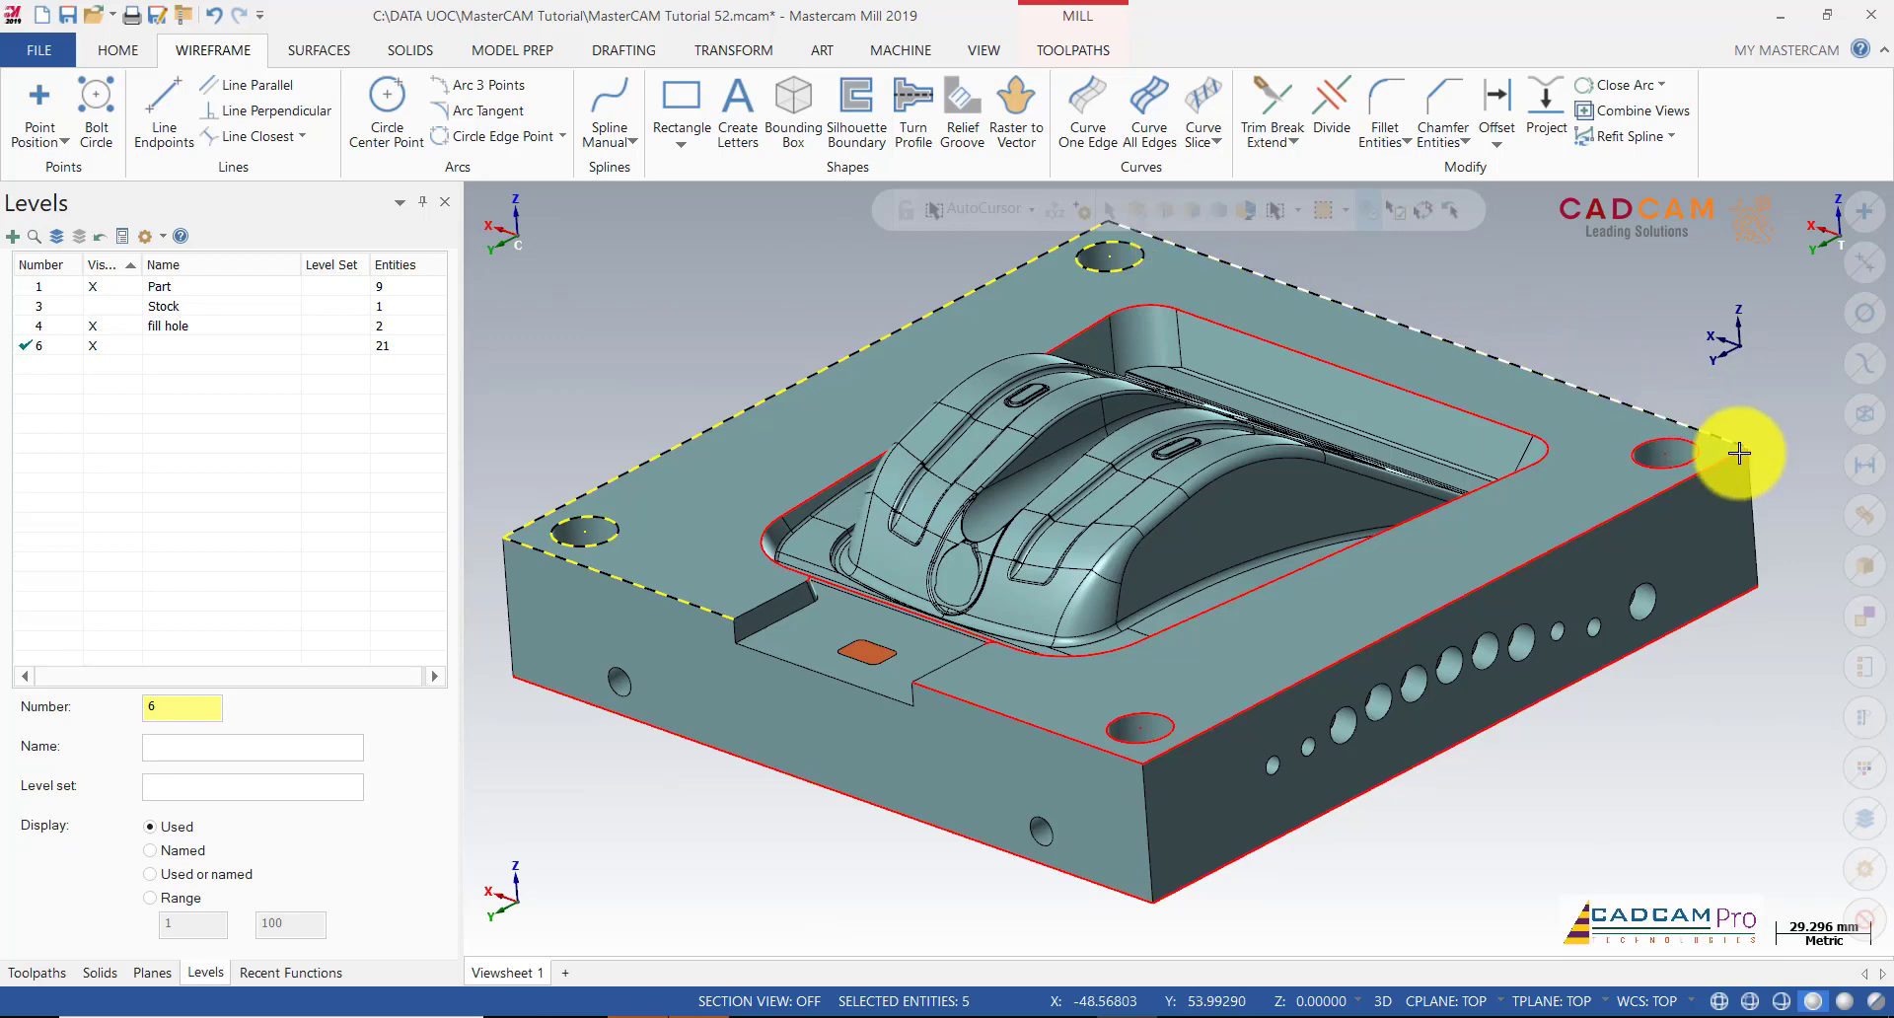
left_click(1690, 450)
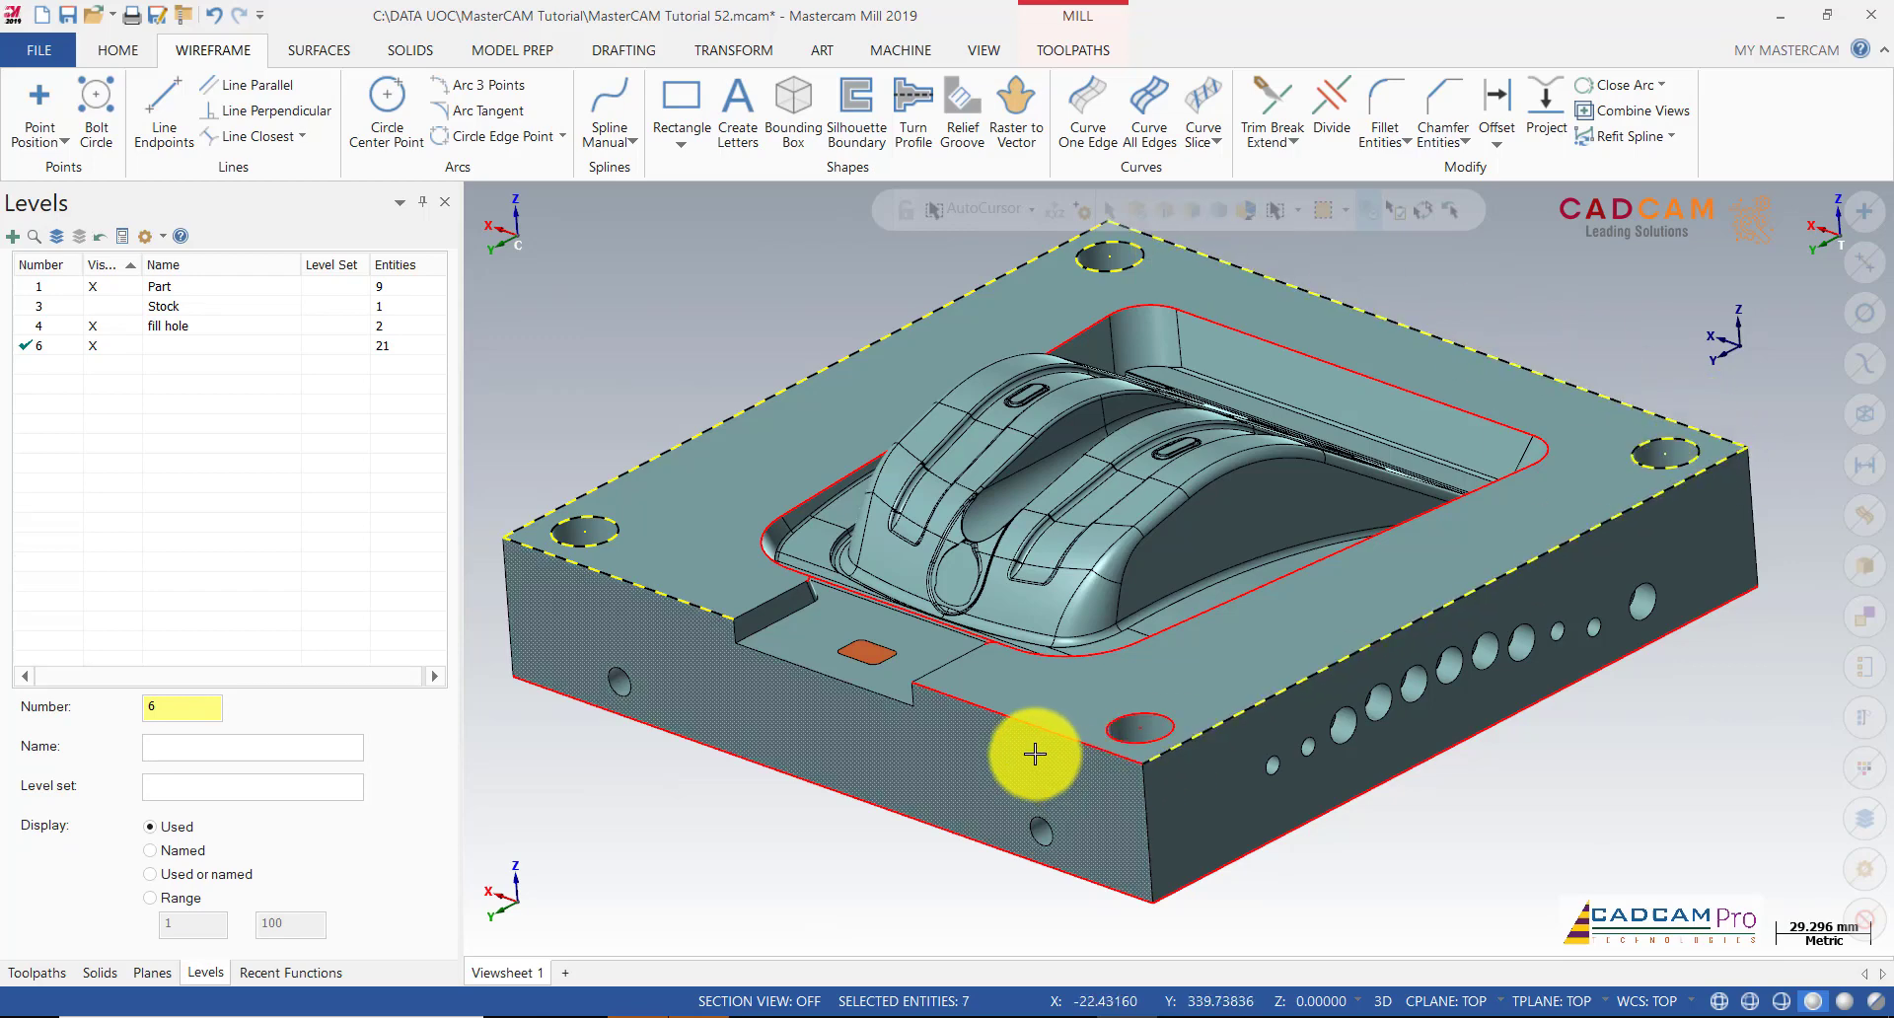
left_click(1105, 748)
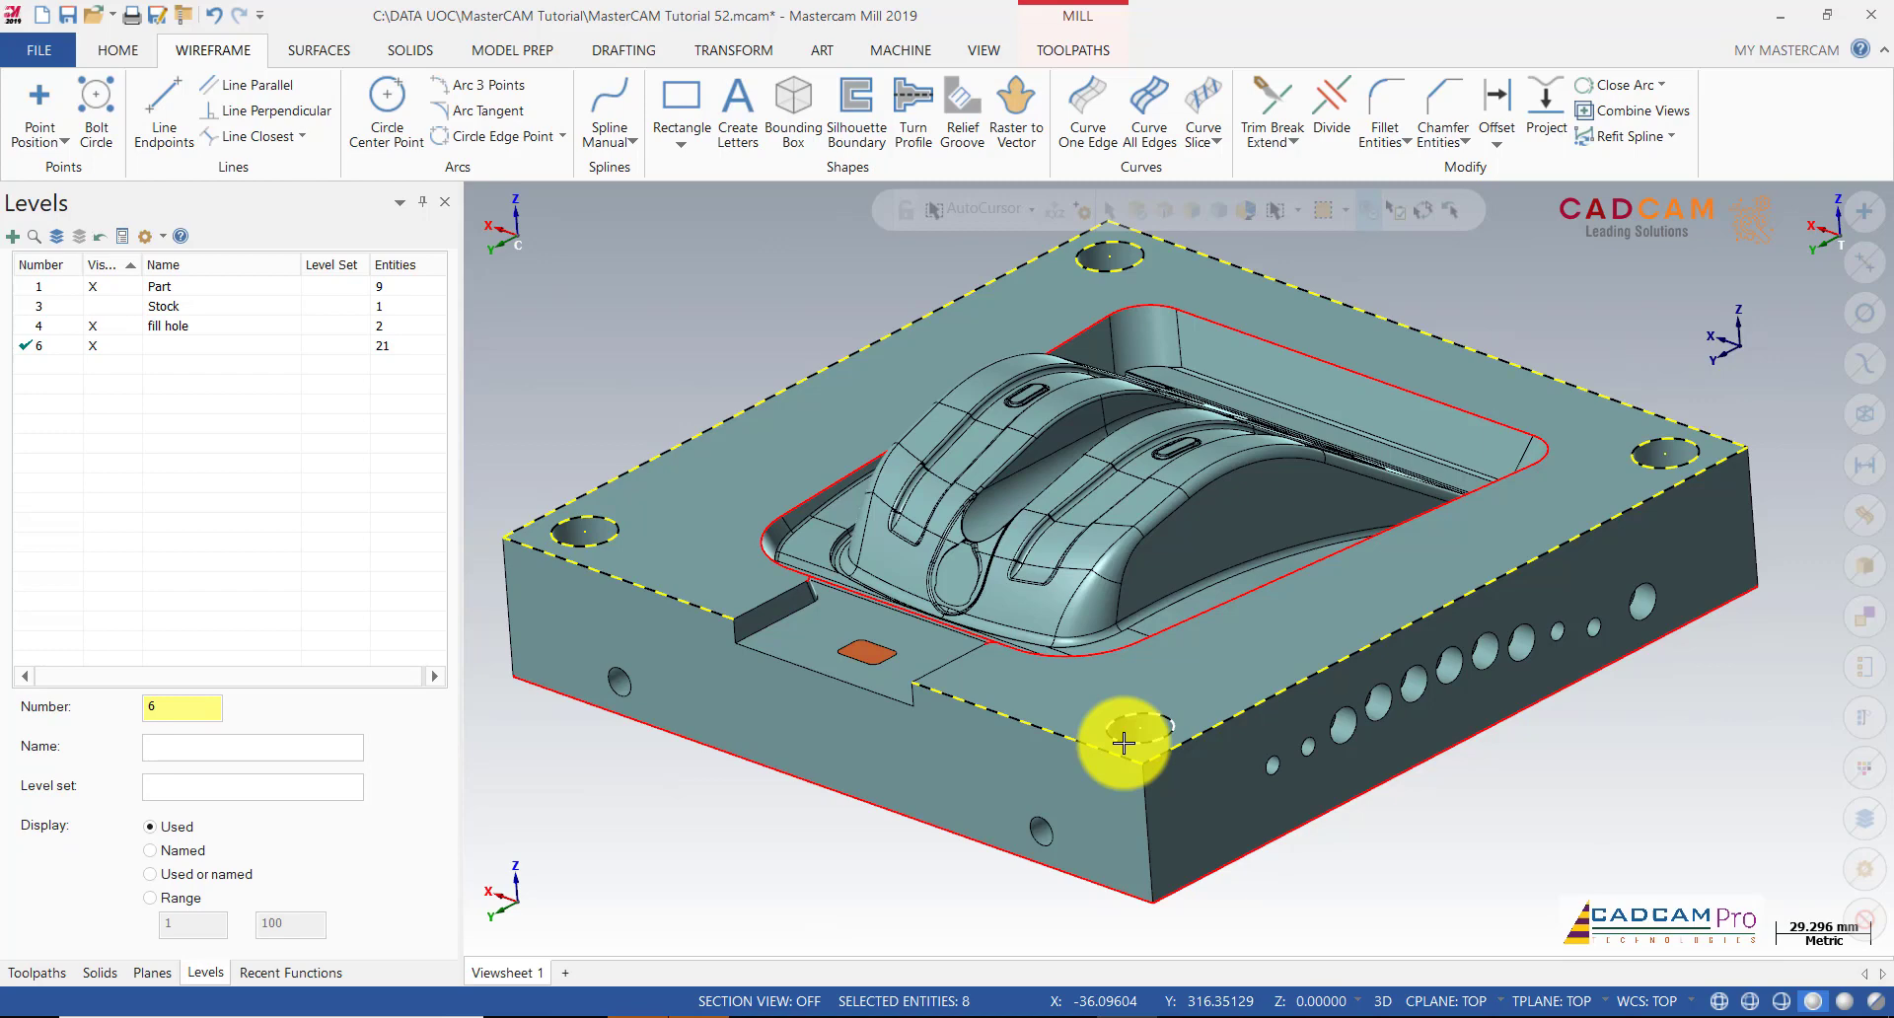
left_click(1123, 743)
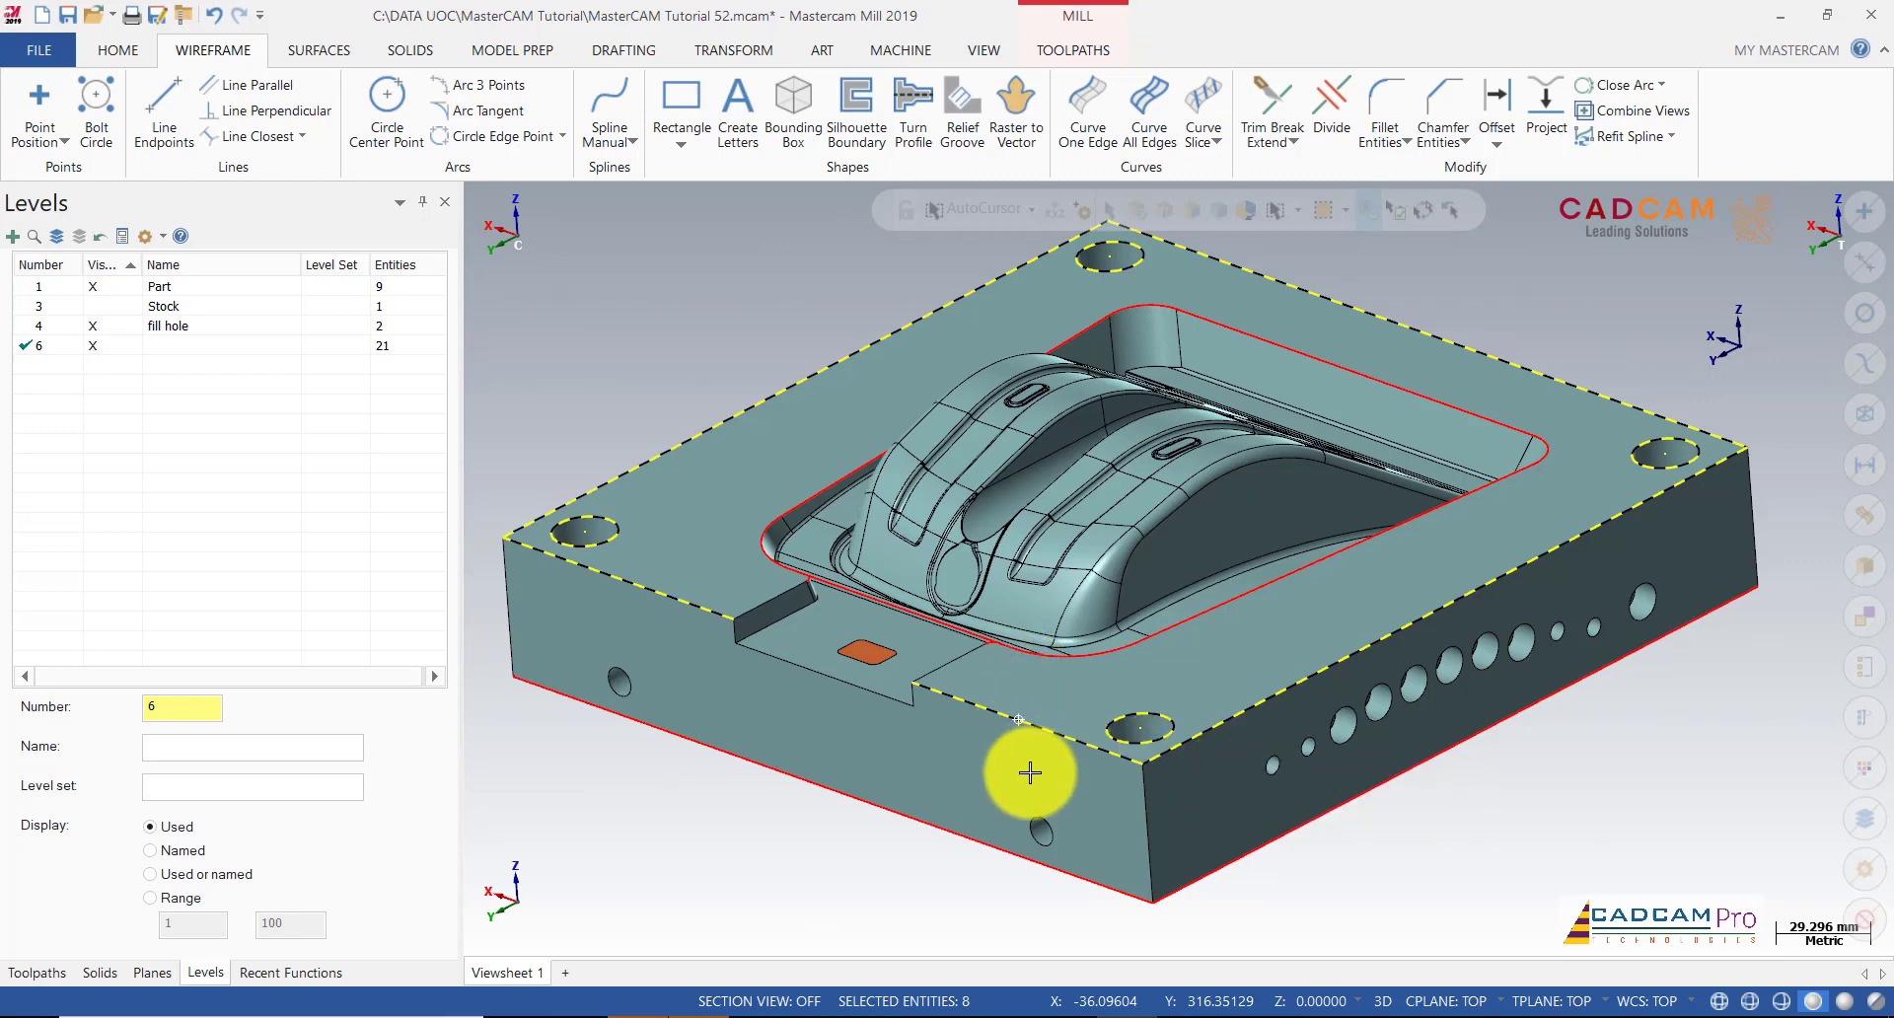
middle_click_drag(1040, 781, 1485, 855)
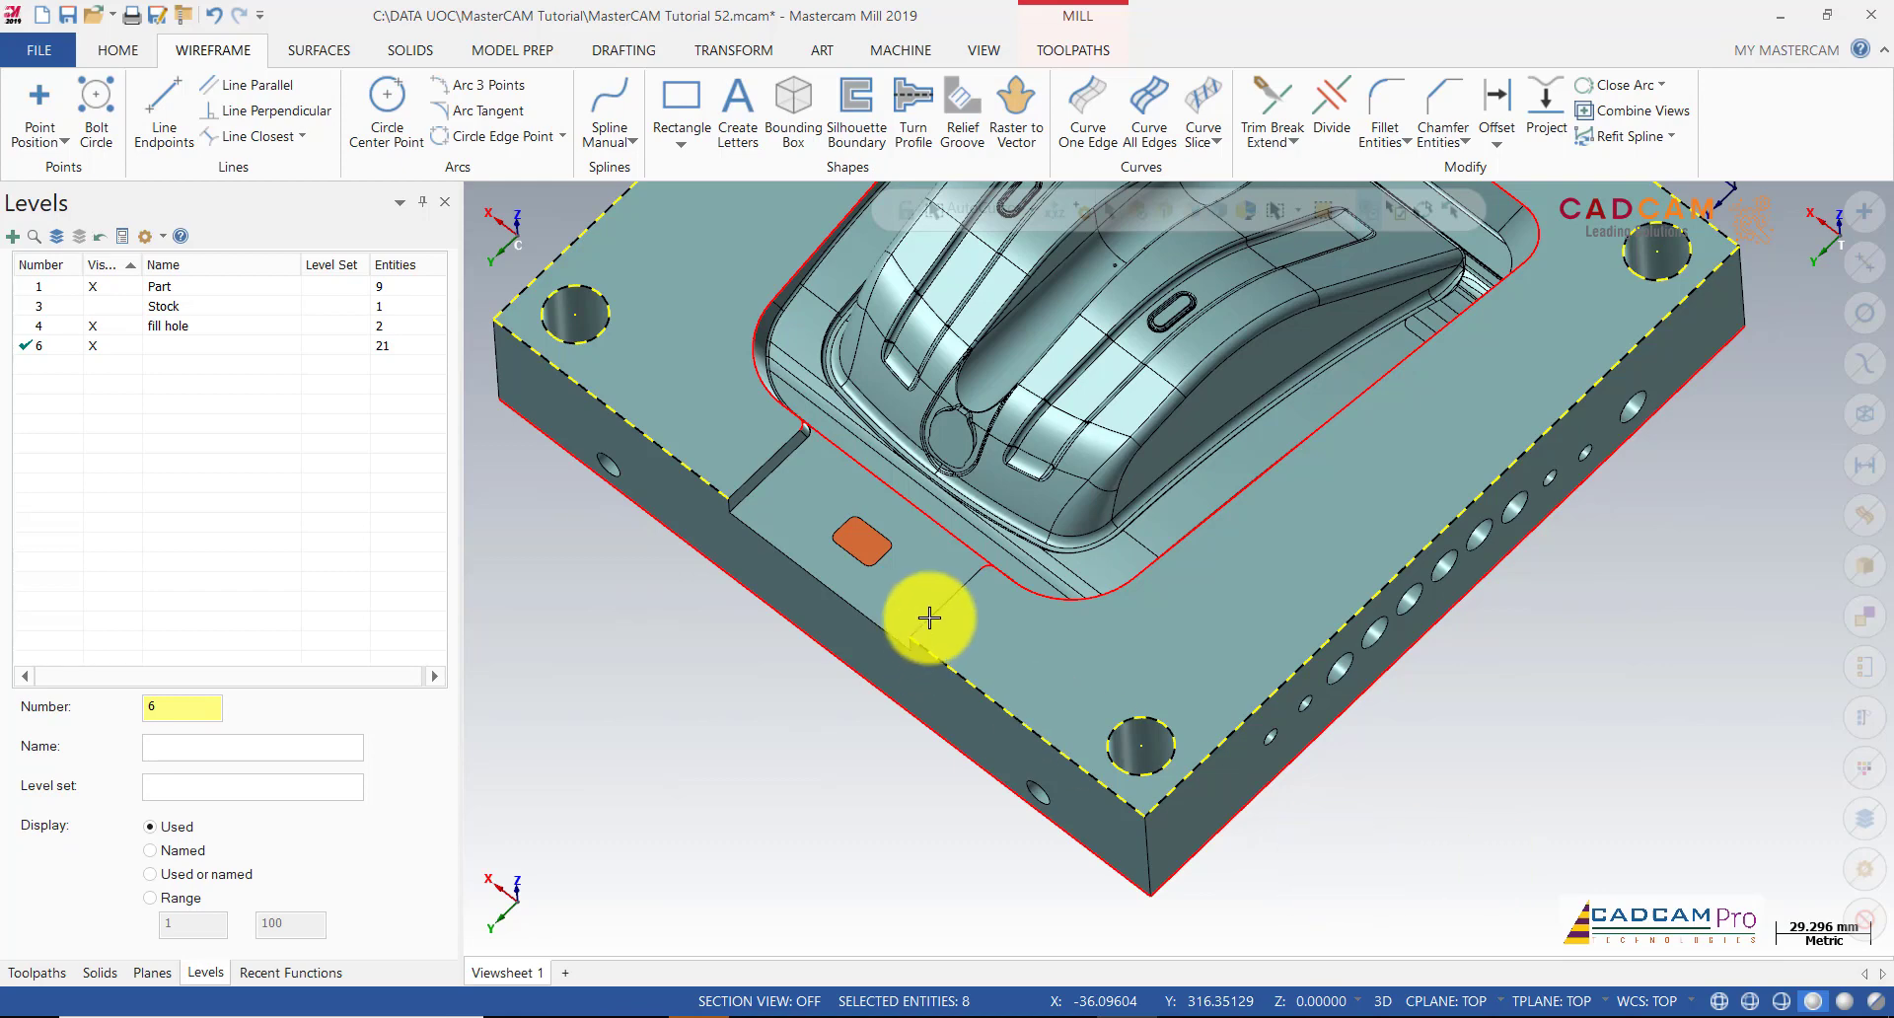
key("Delete")
Step: Delete the two leftover short curves near the front notch
scroll(929, 617, "down", 1)
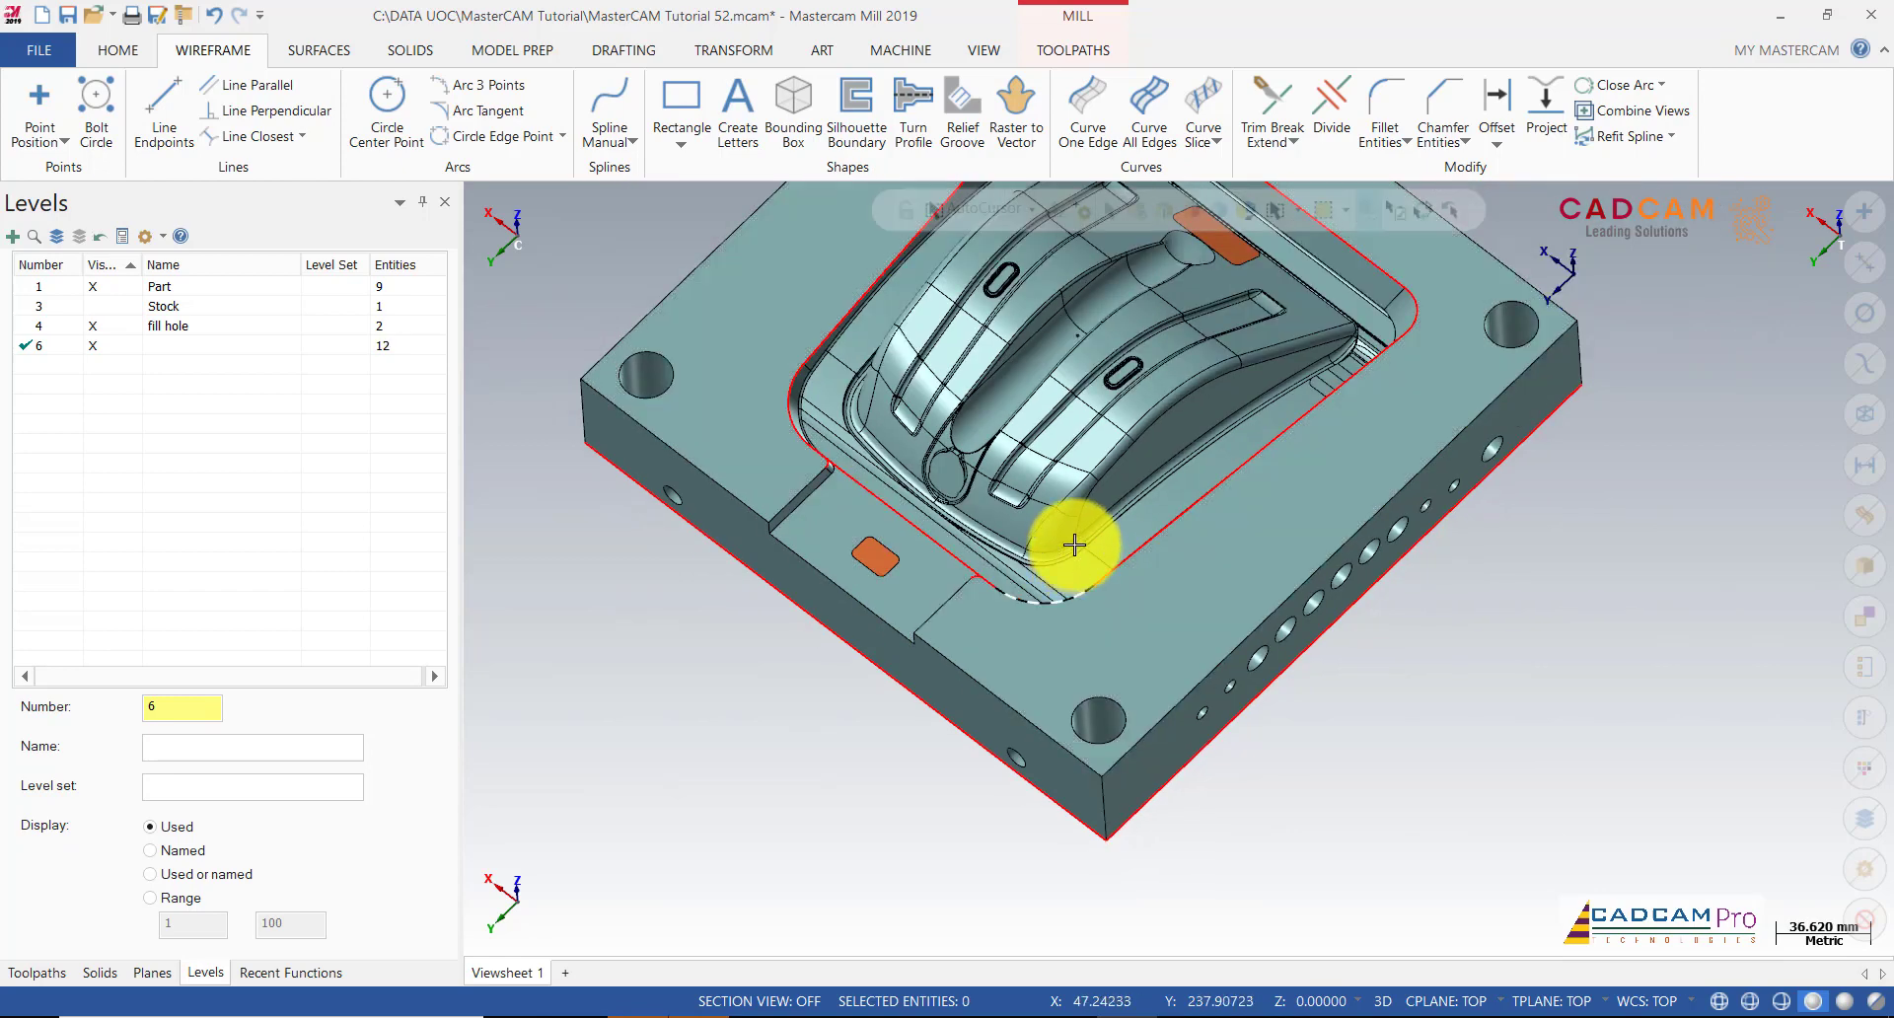
middle_click_drag(1074, 542, 1065, 473)
scroll(797, 466, "up", 3)
scroll(863, 470, "up", 4)
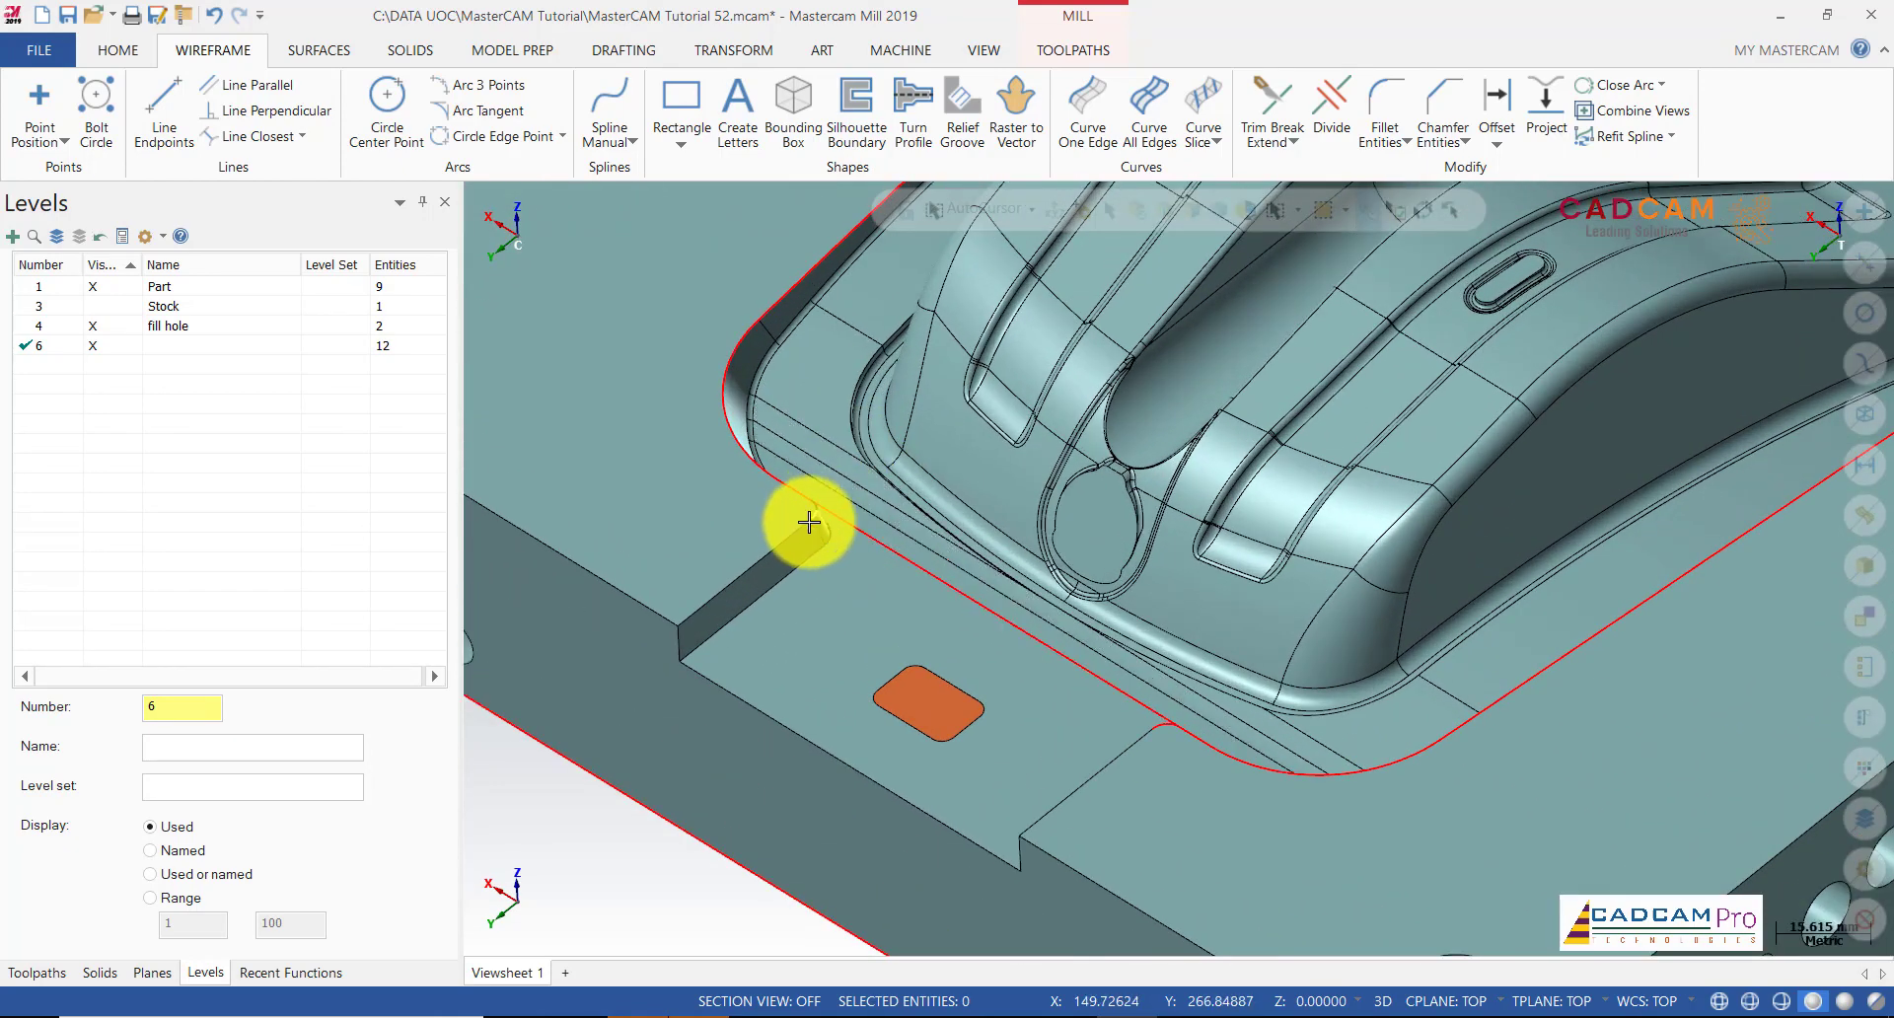
left_click(812, 519)
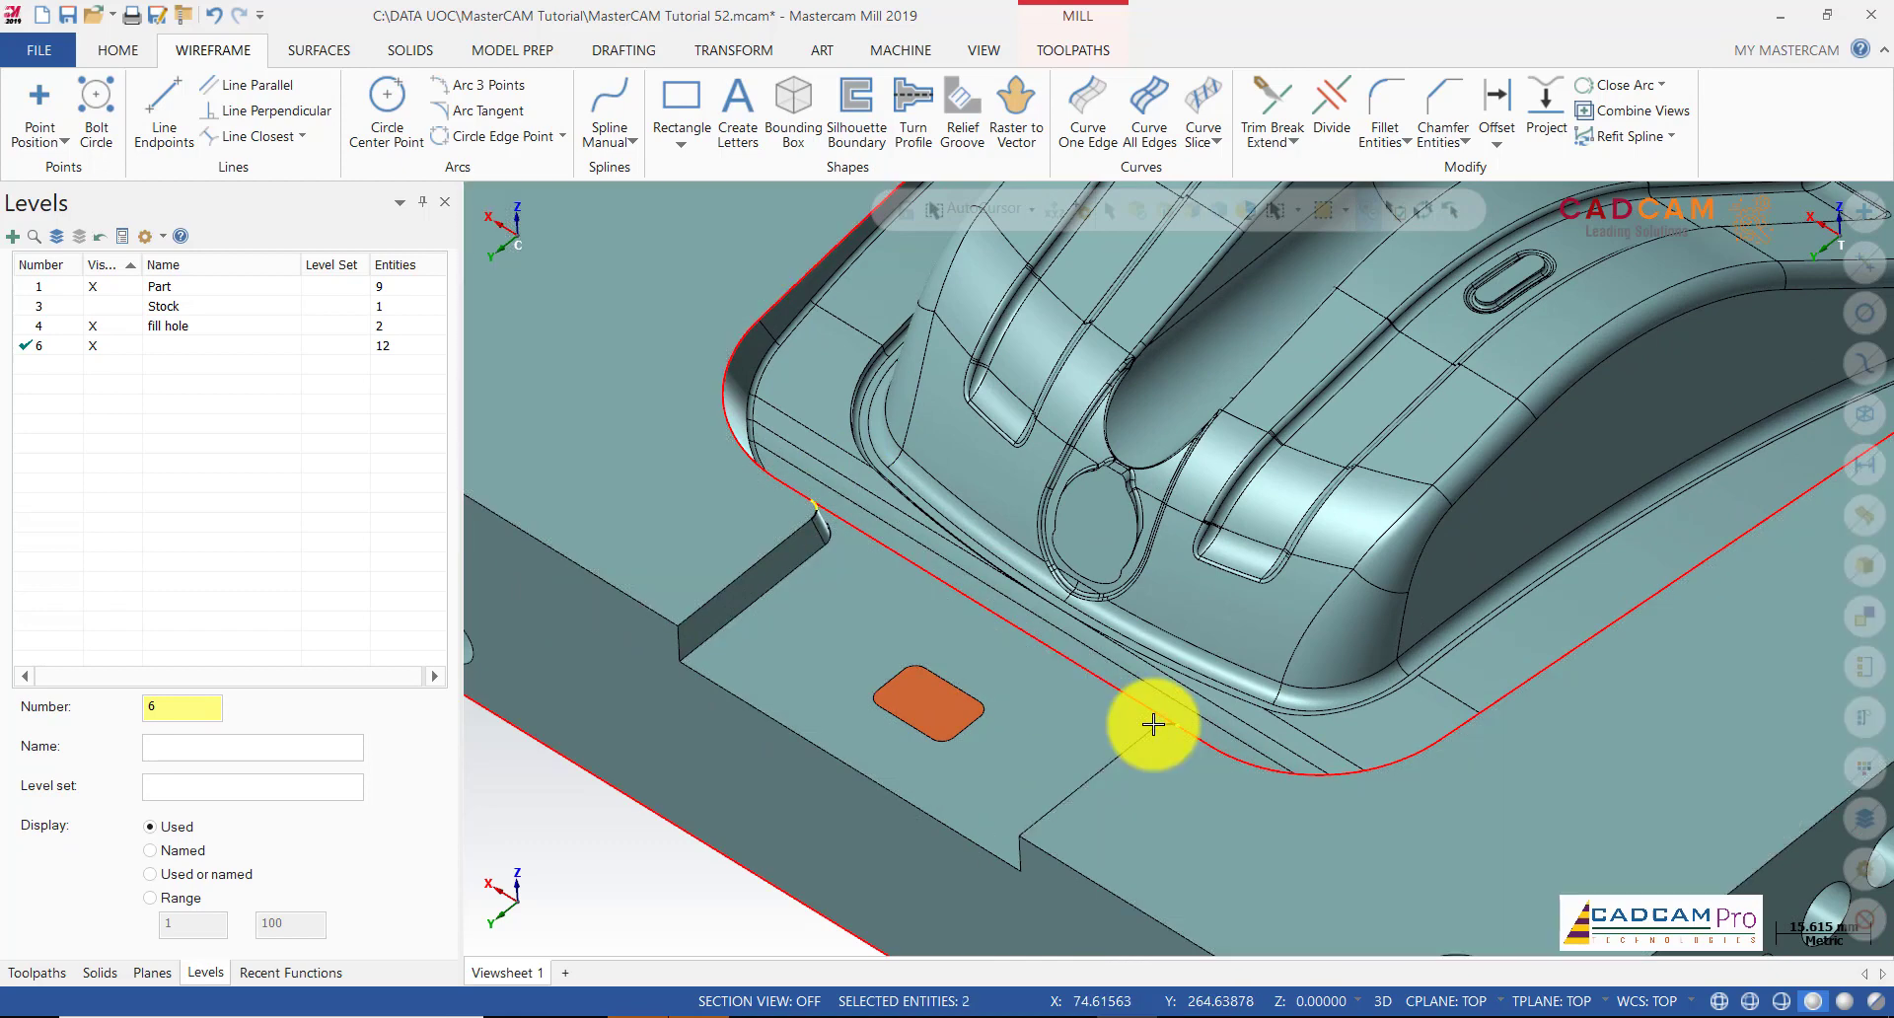
key("Delete")
scroll(1027, 698, "down", 8)
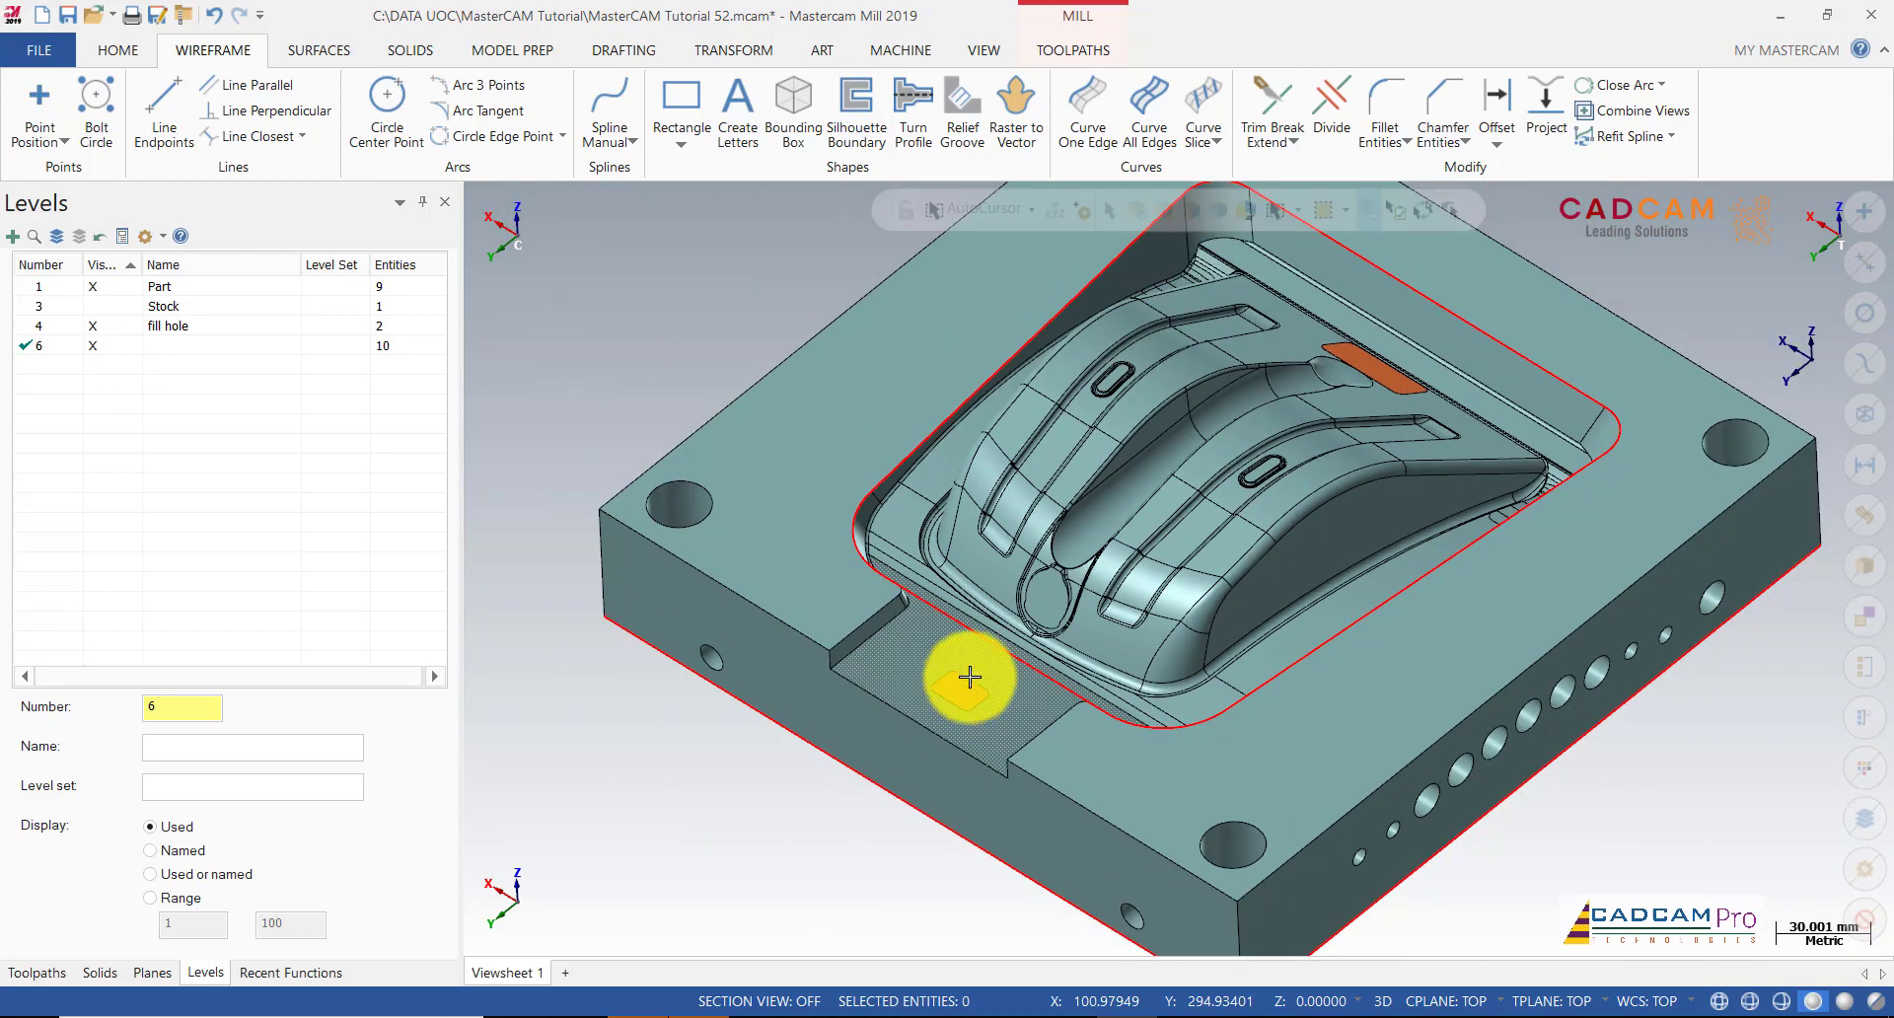
middle_click_drag(1045, 581, 1035, 540)
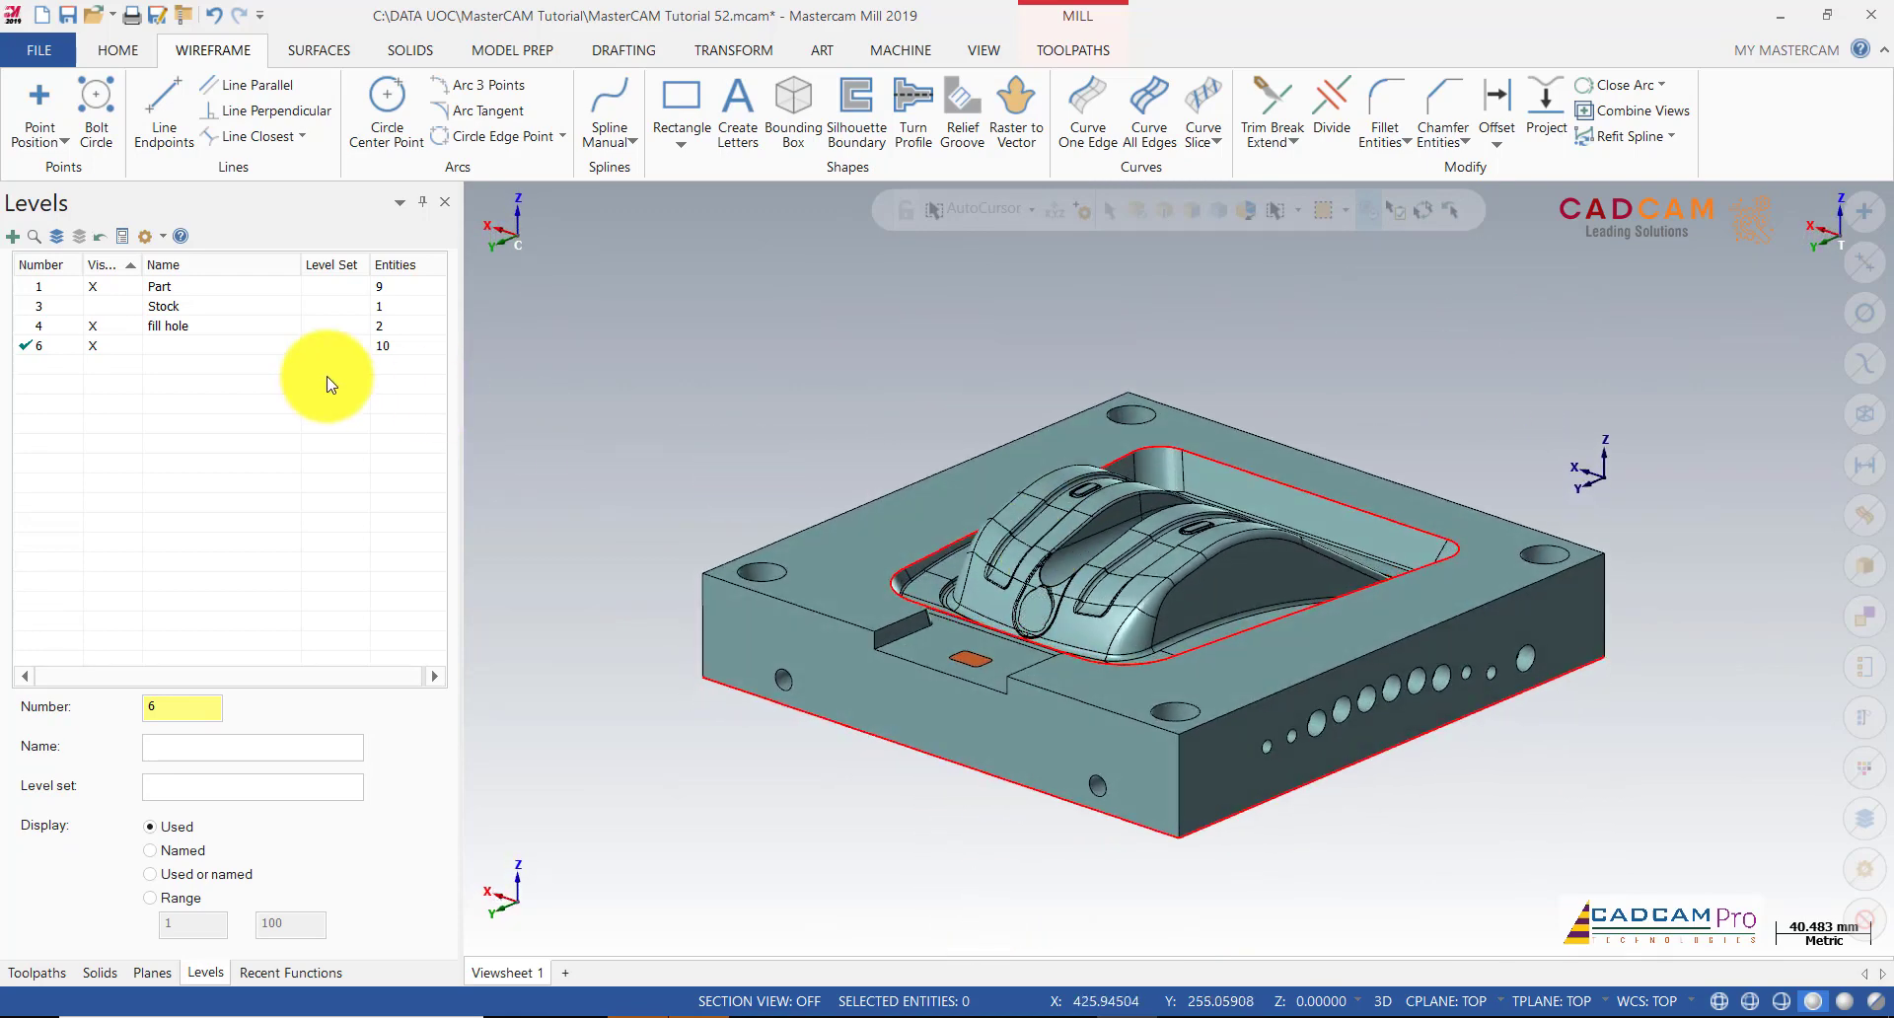
Step: Add level 7, hide level 6, and curve all 22 edges of the mold's top face
left_click(13, 237)
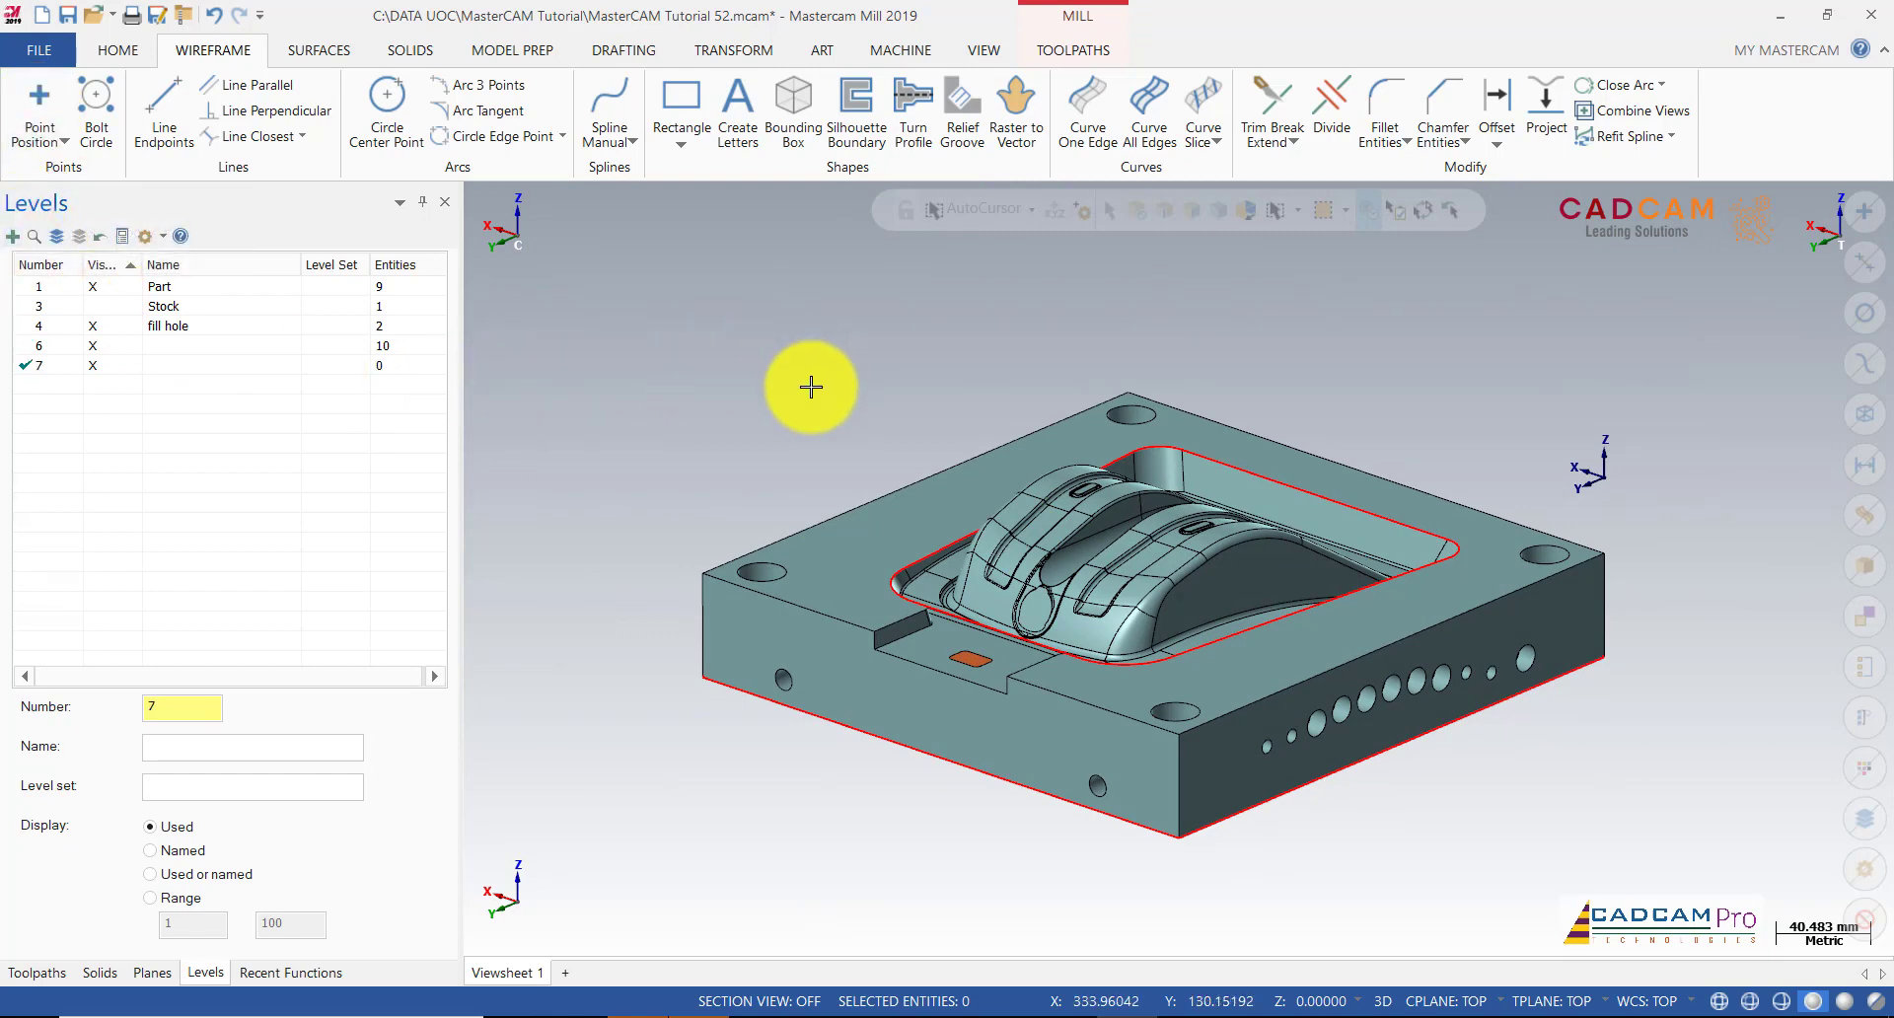
middle_click_drag(812, 385, 821, 391)
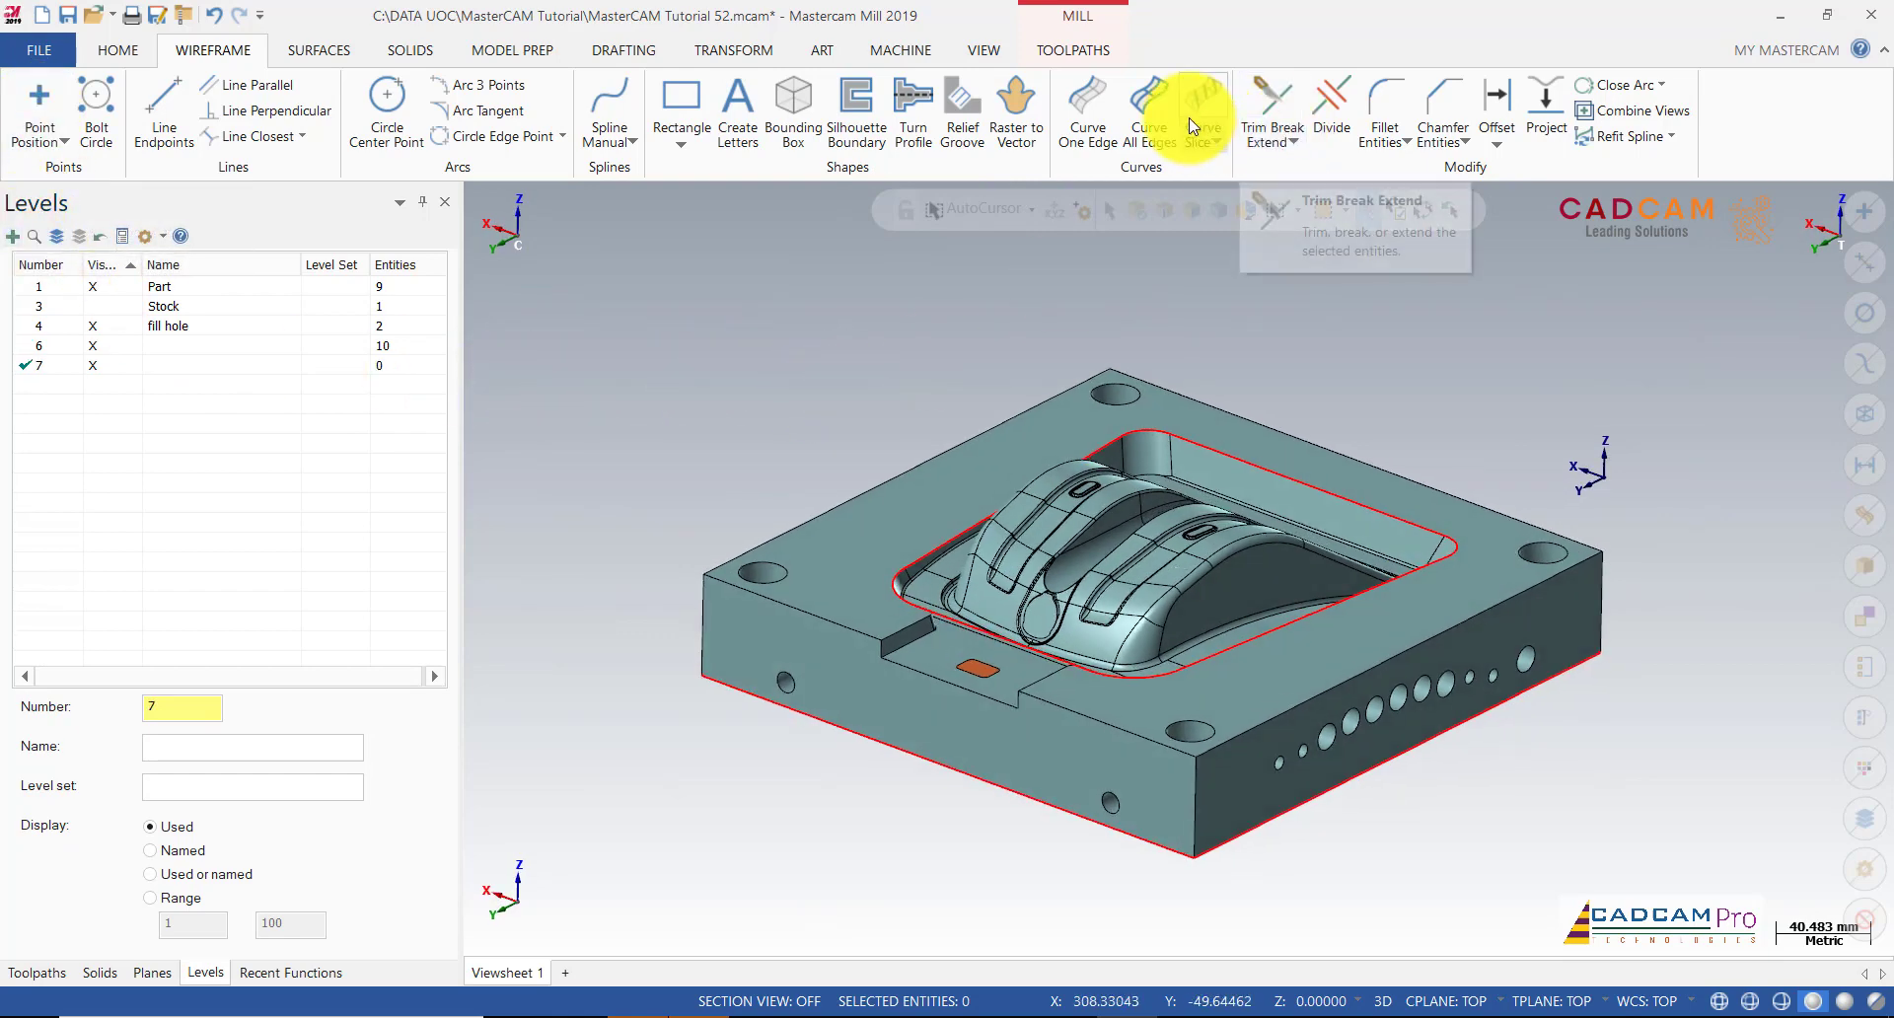
left_click(197, 365)
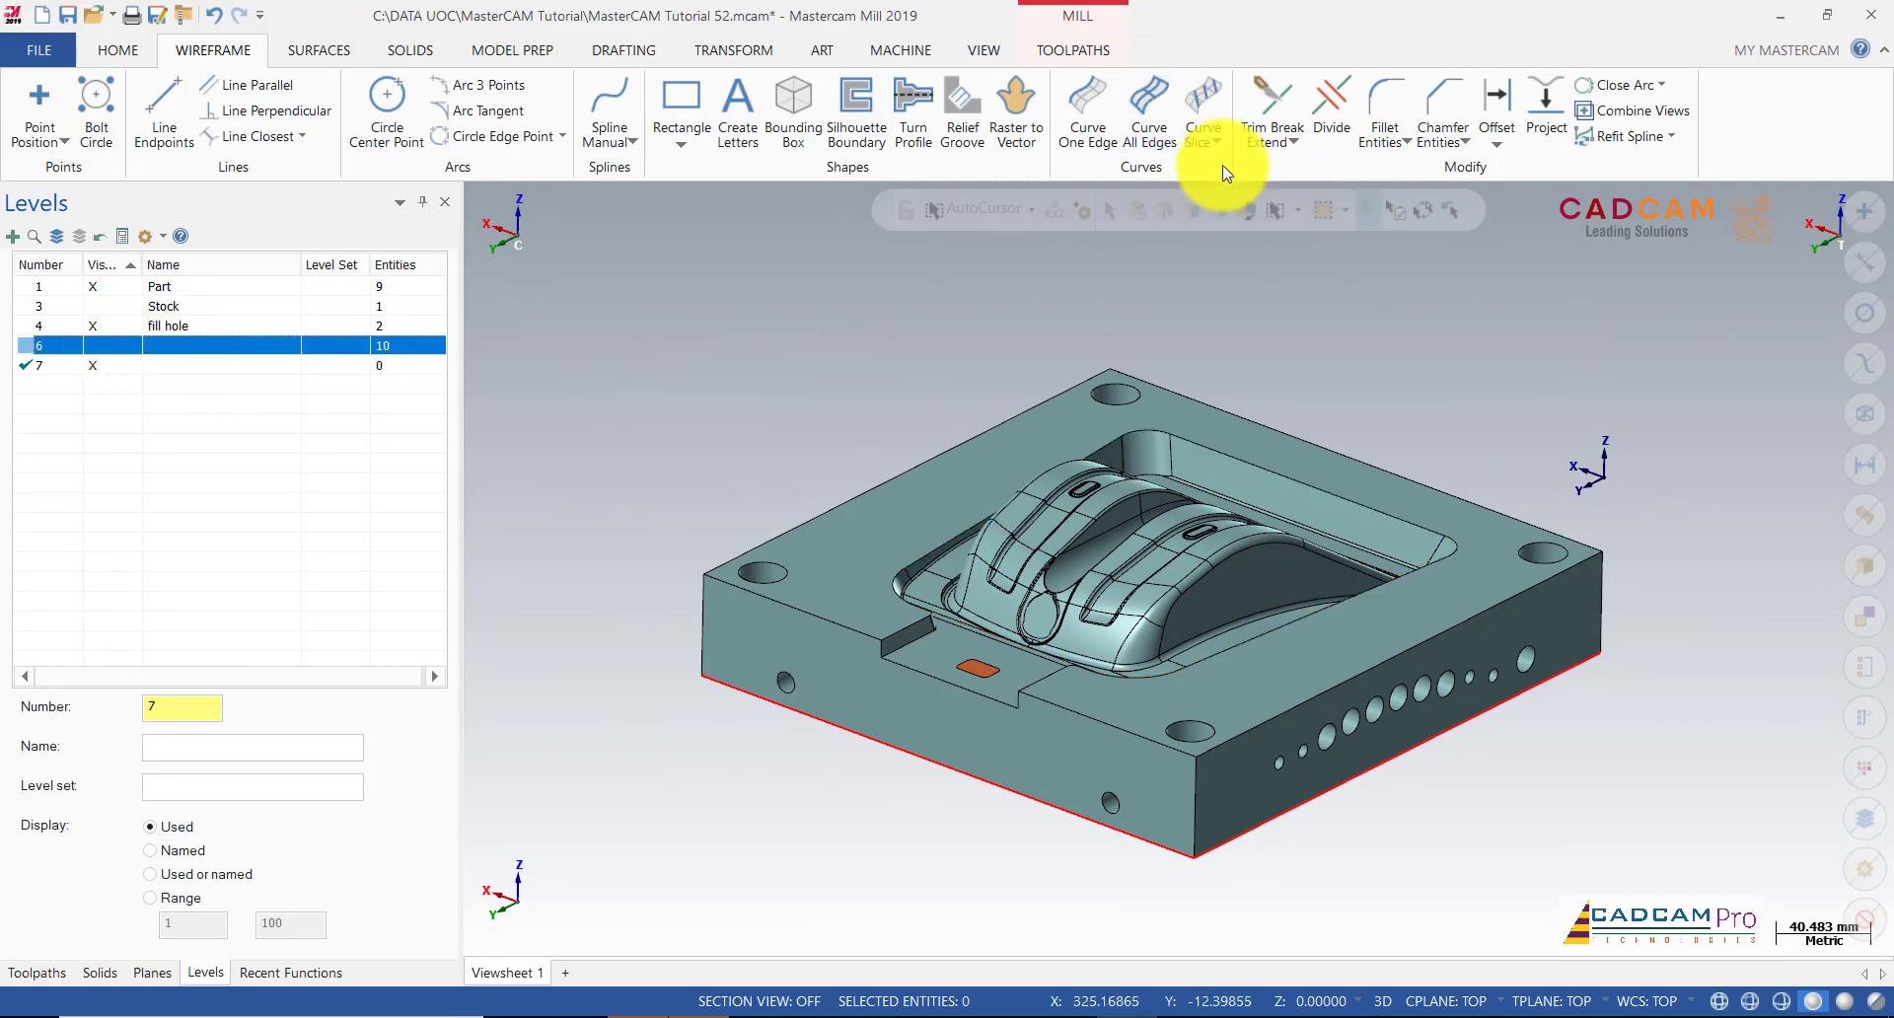
left_click(1149, 108)
left_click(1292, 476)
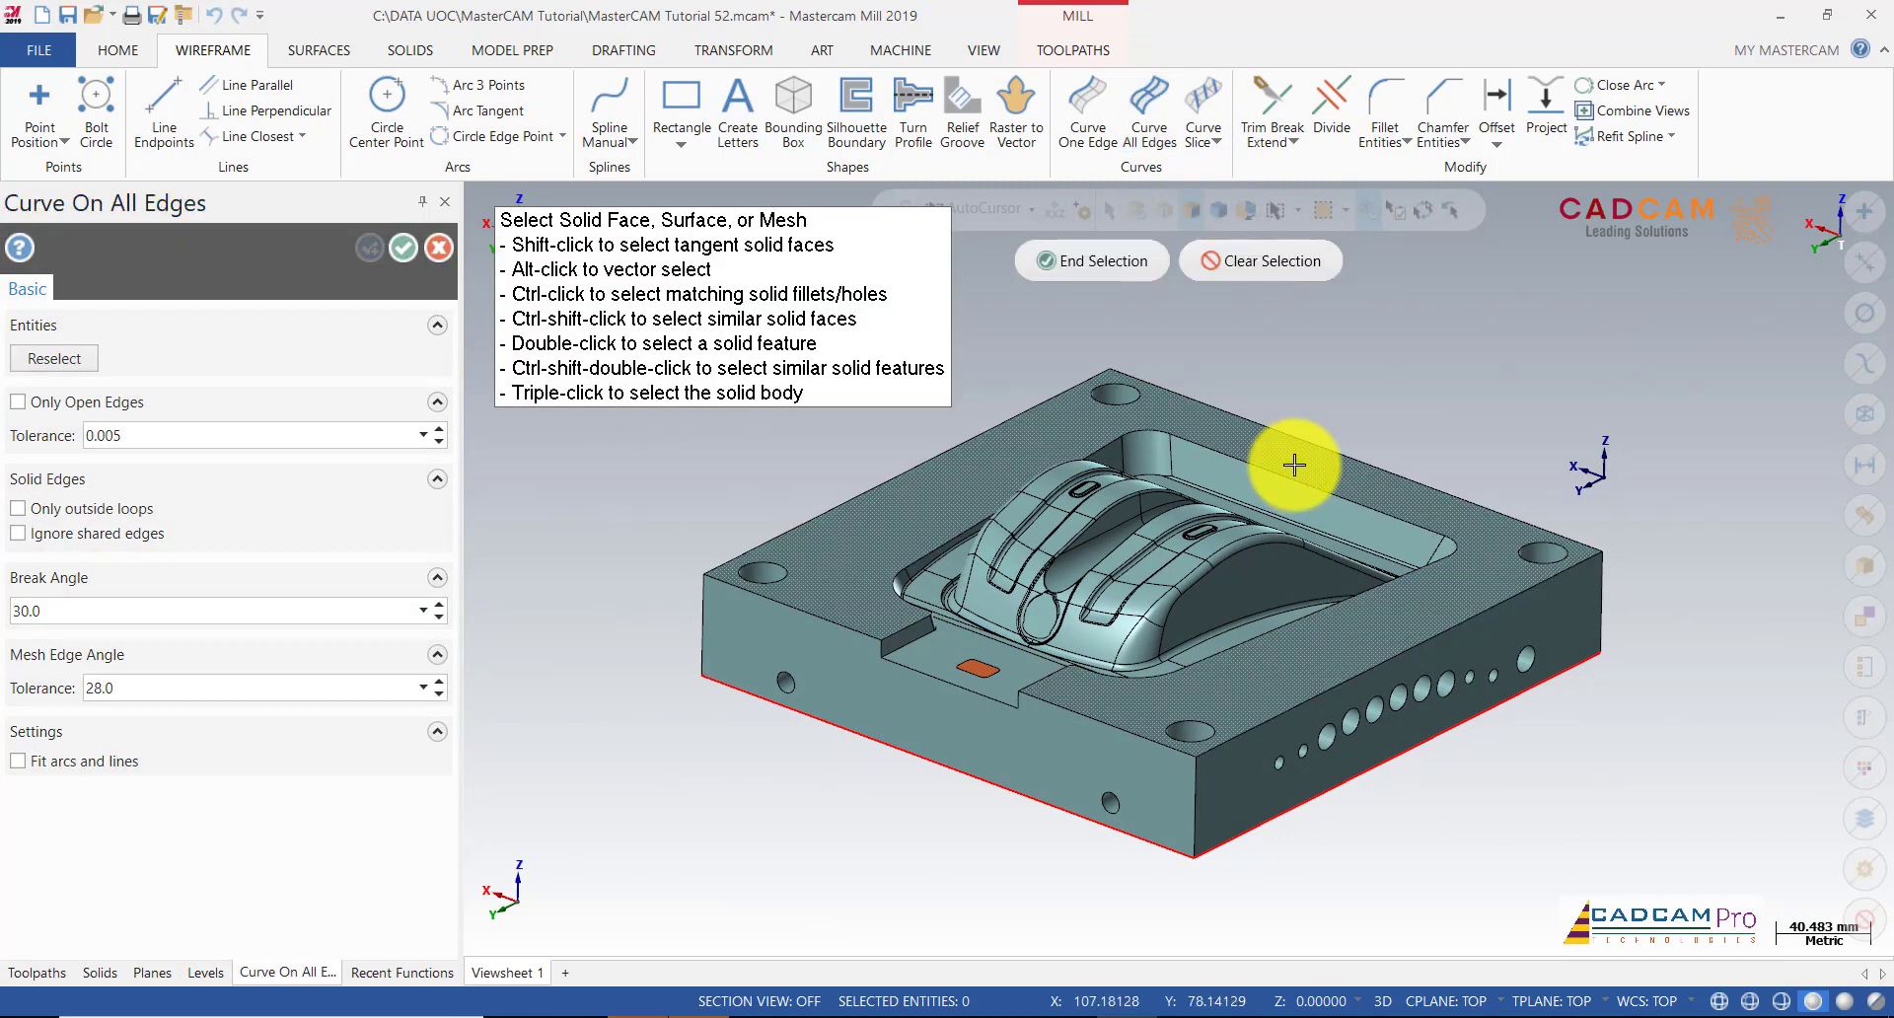
left_click(1140, 256)
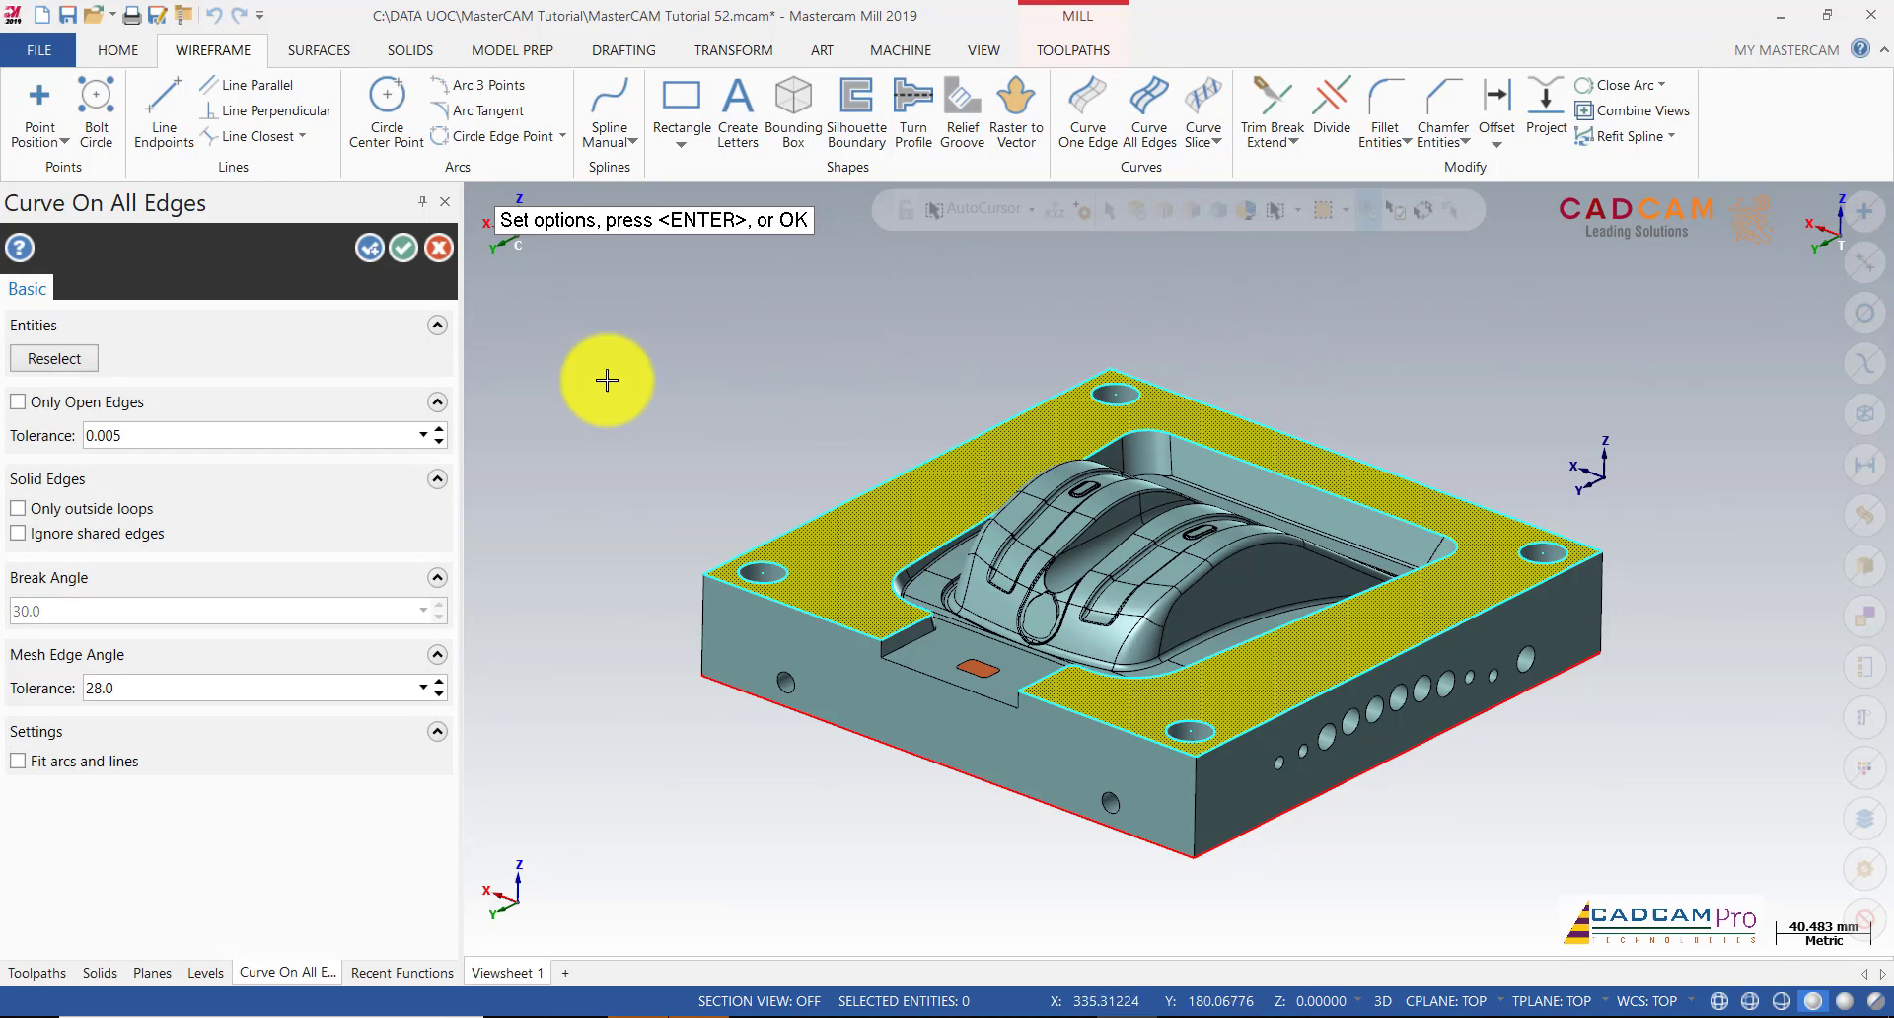
left_click(403, 249)
scroll(967, 625, "up", 5)
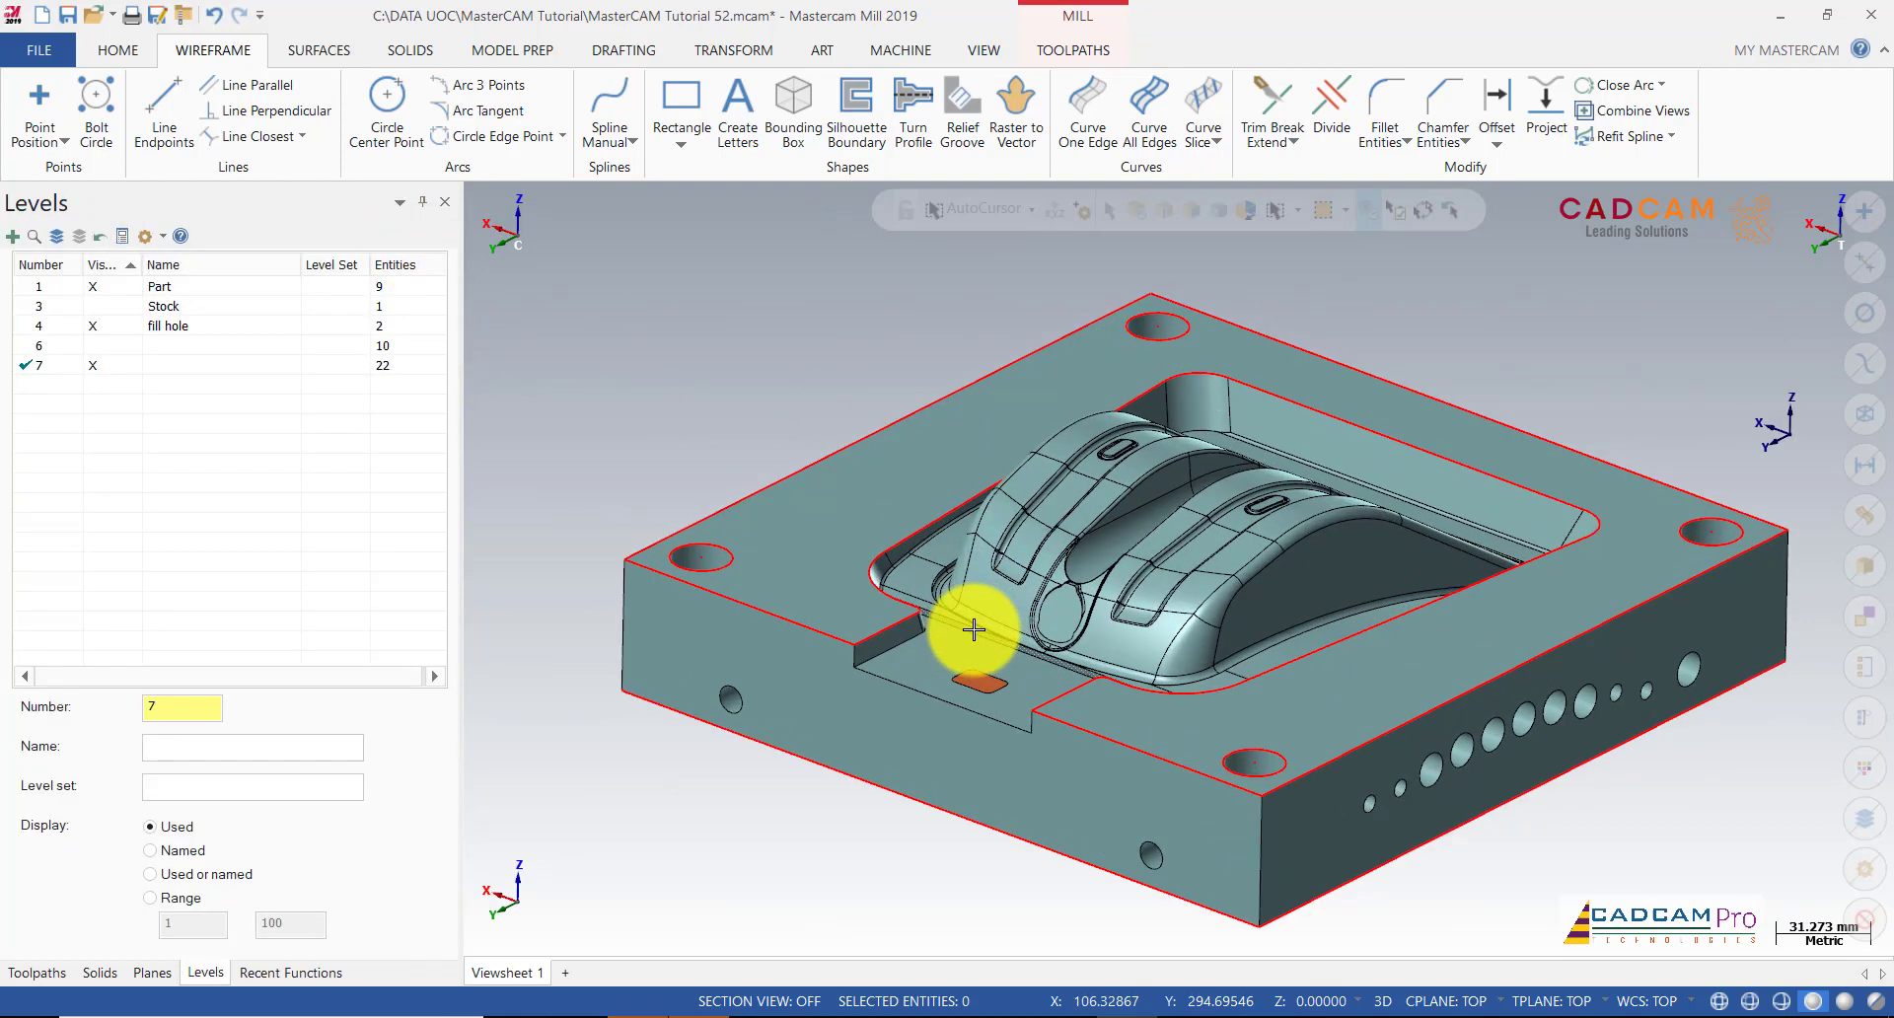
Step: Draw a Line Endpoints line across the front of the slot
left_click(163, 109)
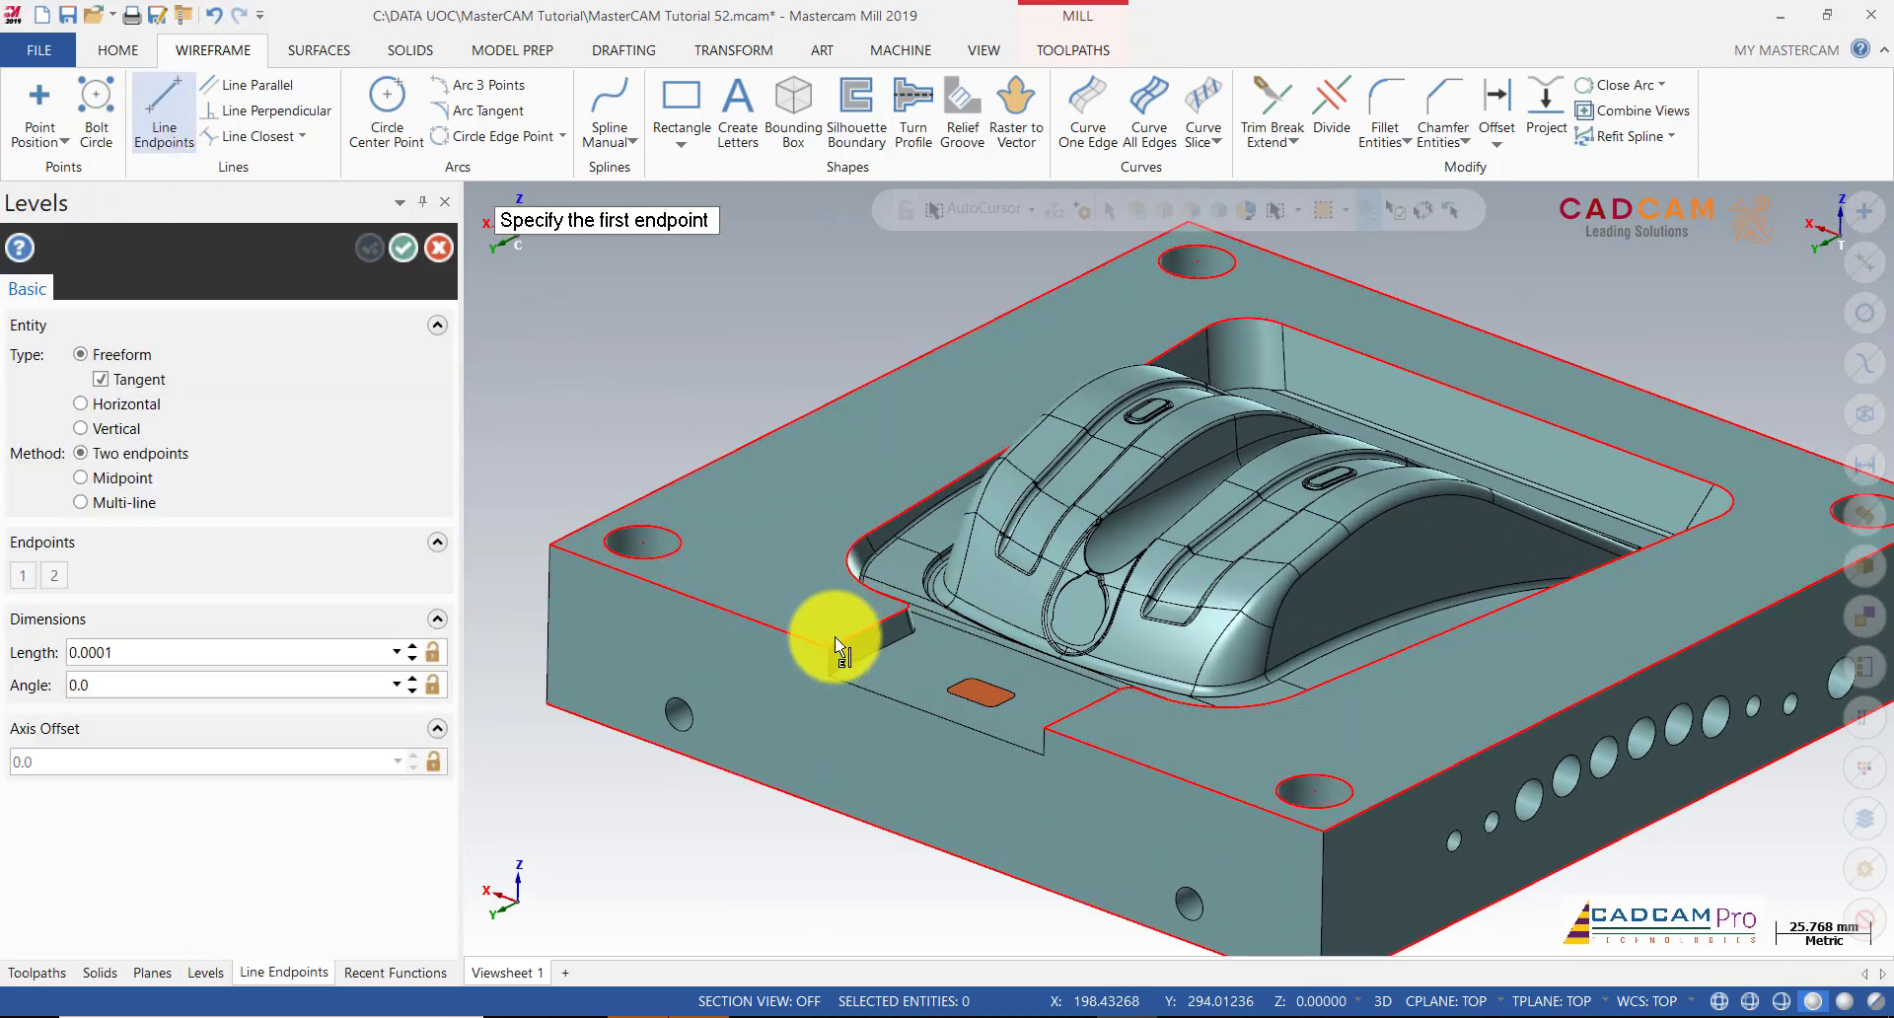
left_click(1046, 732)
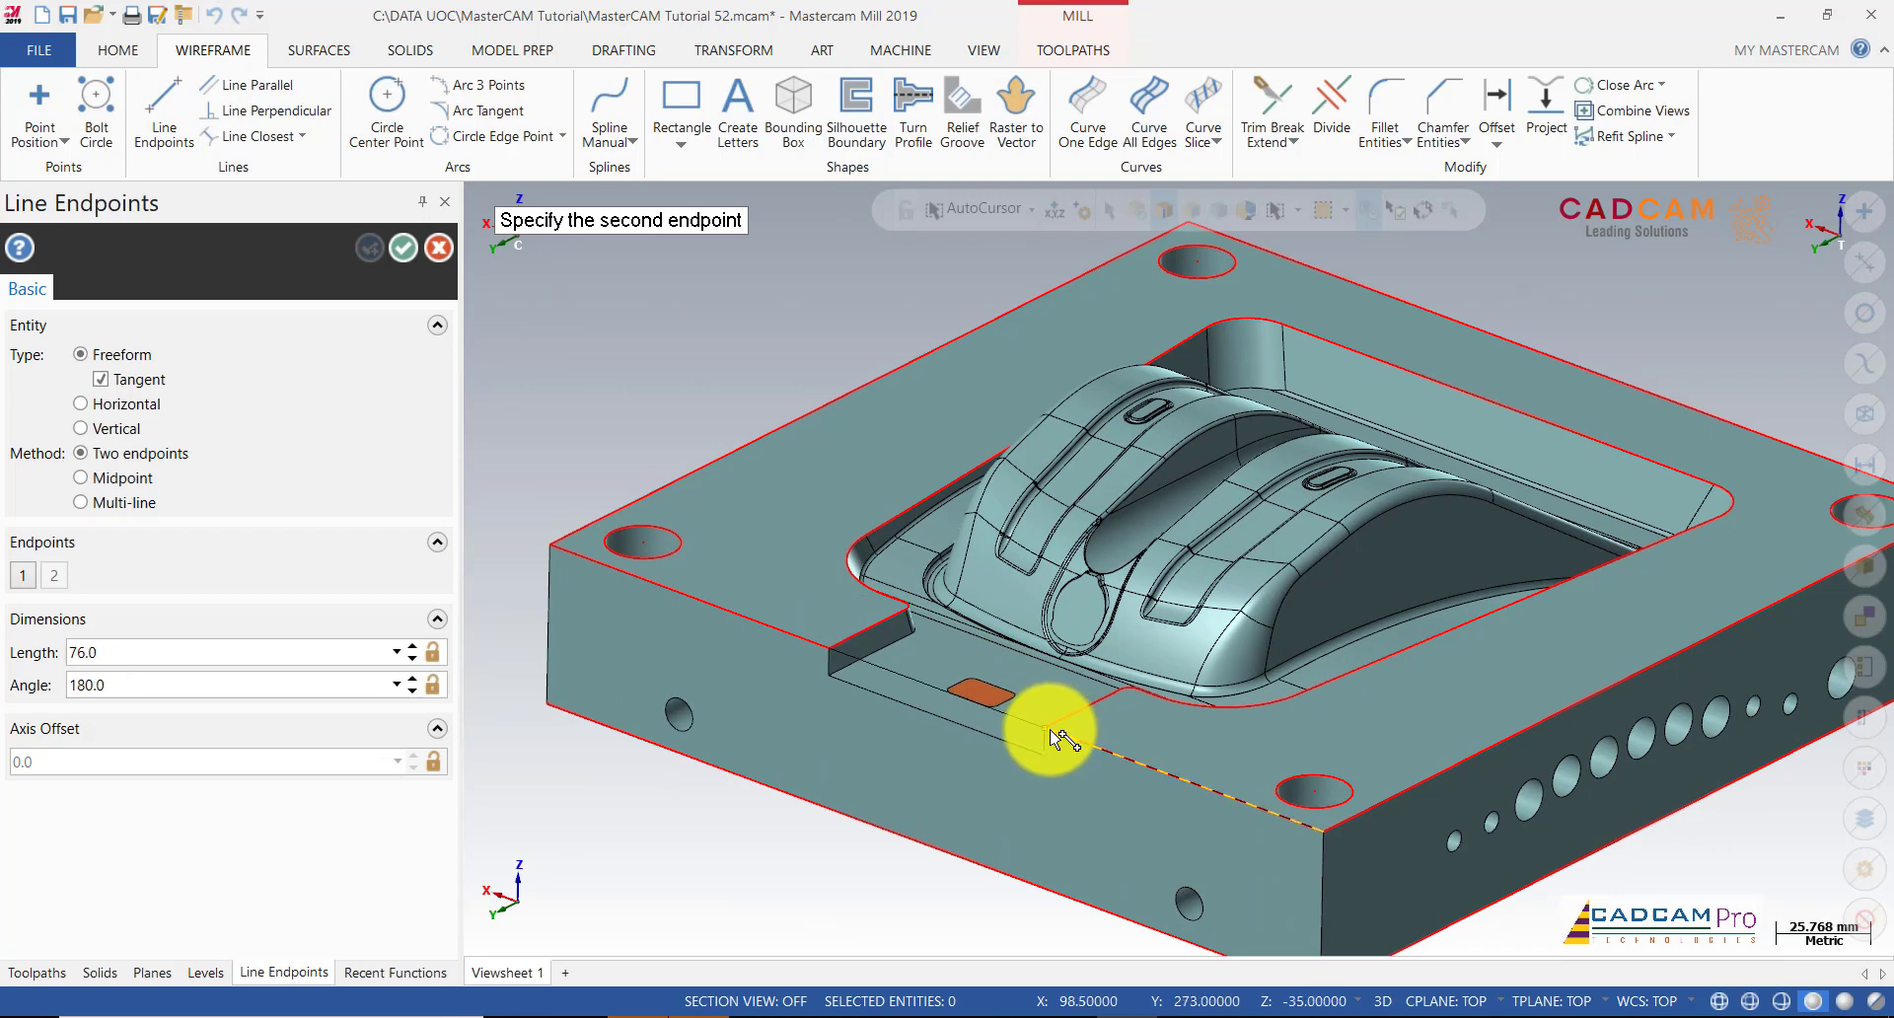
left_click(1051, 732)
left_click(404, 248)
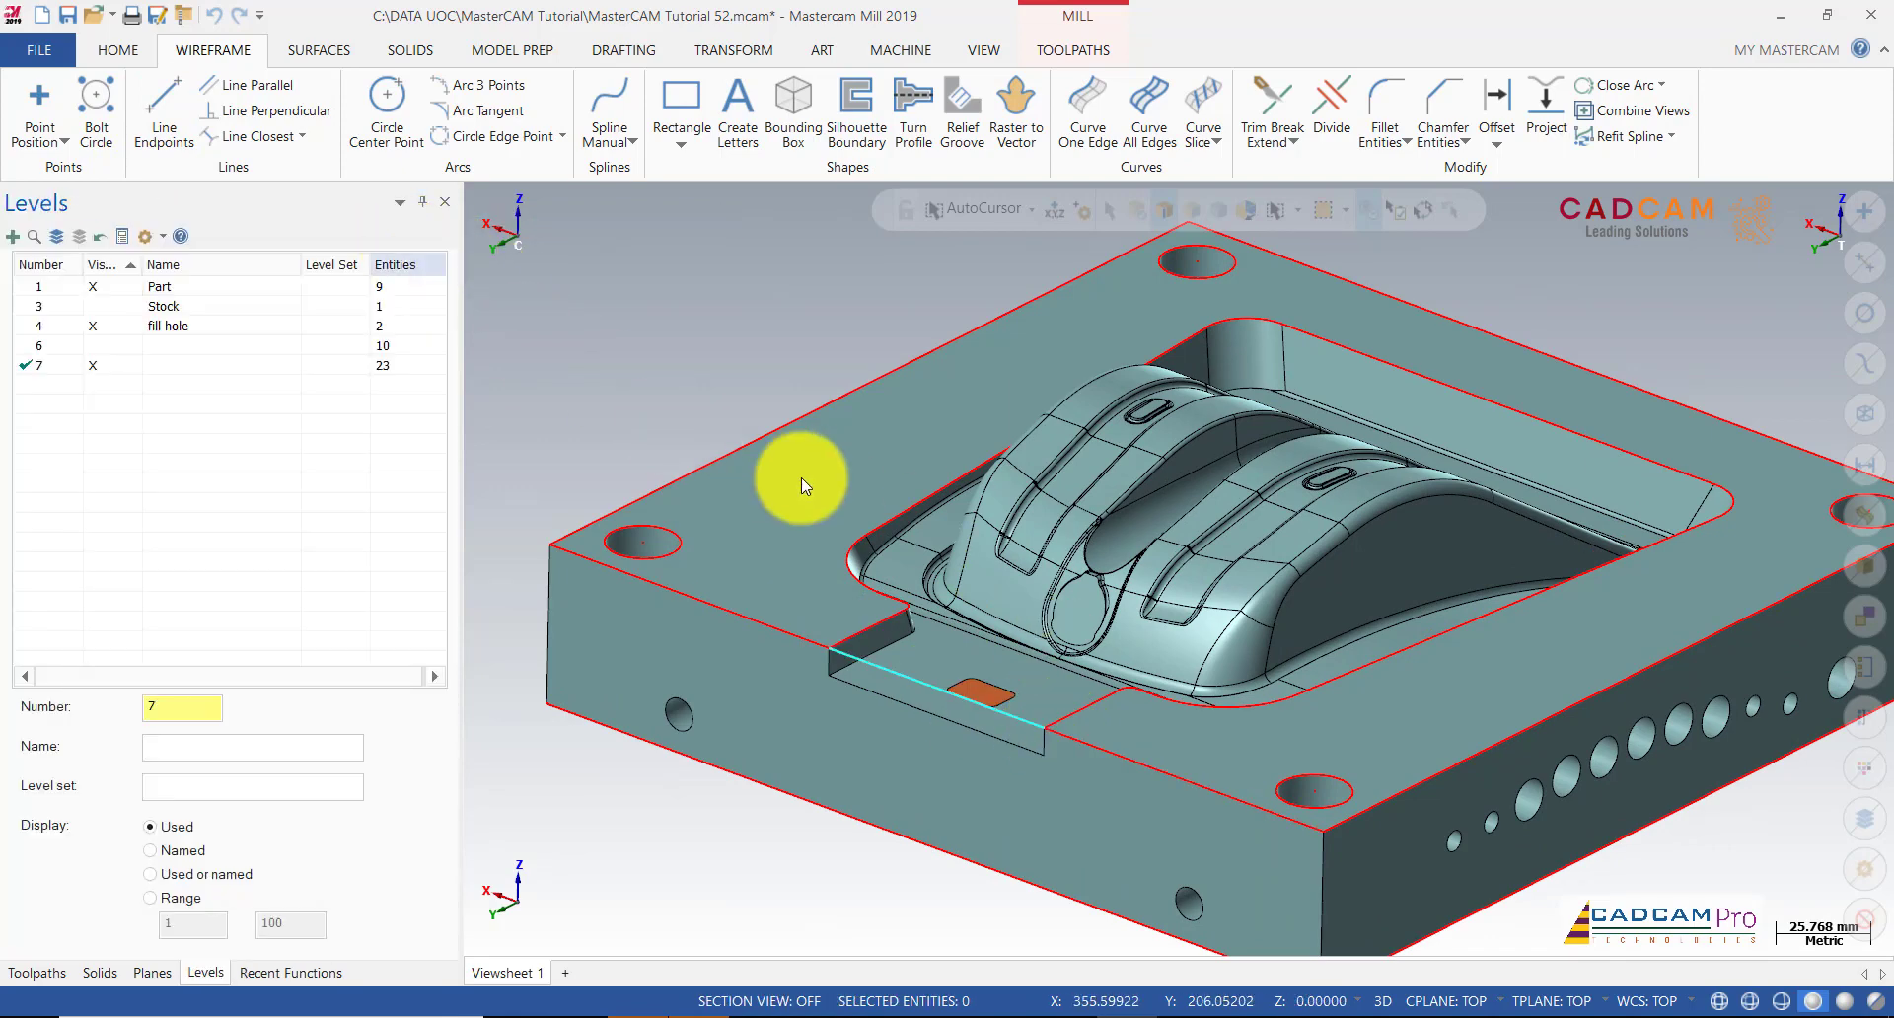
scroll(799, 472, "down", 4)
Step: Delete the outer top edges and the corner-hole circles from level 7
left_click(786, 434)
left_click(707, 532)
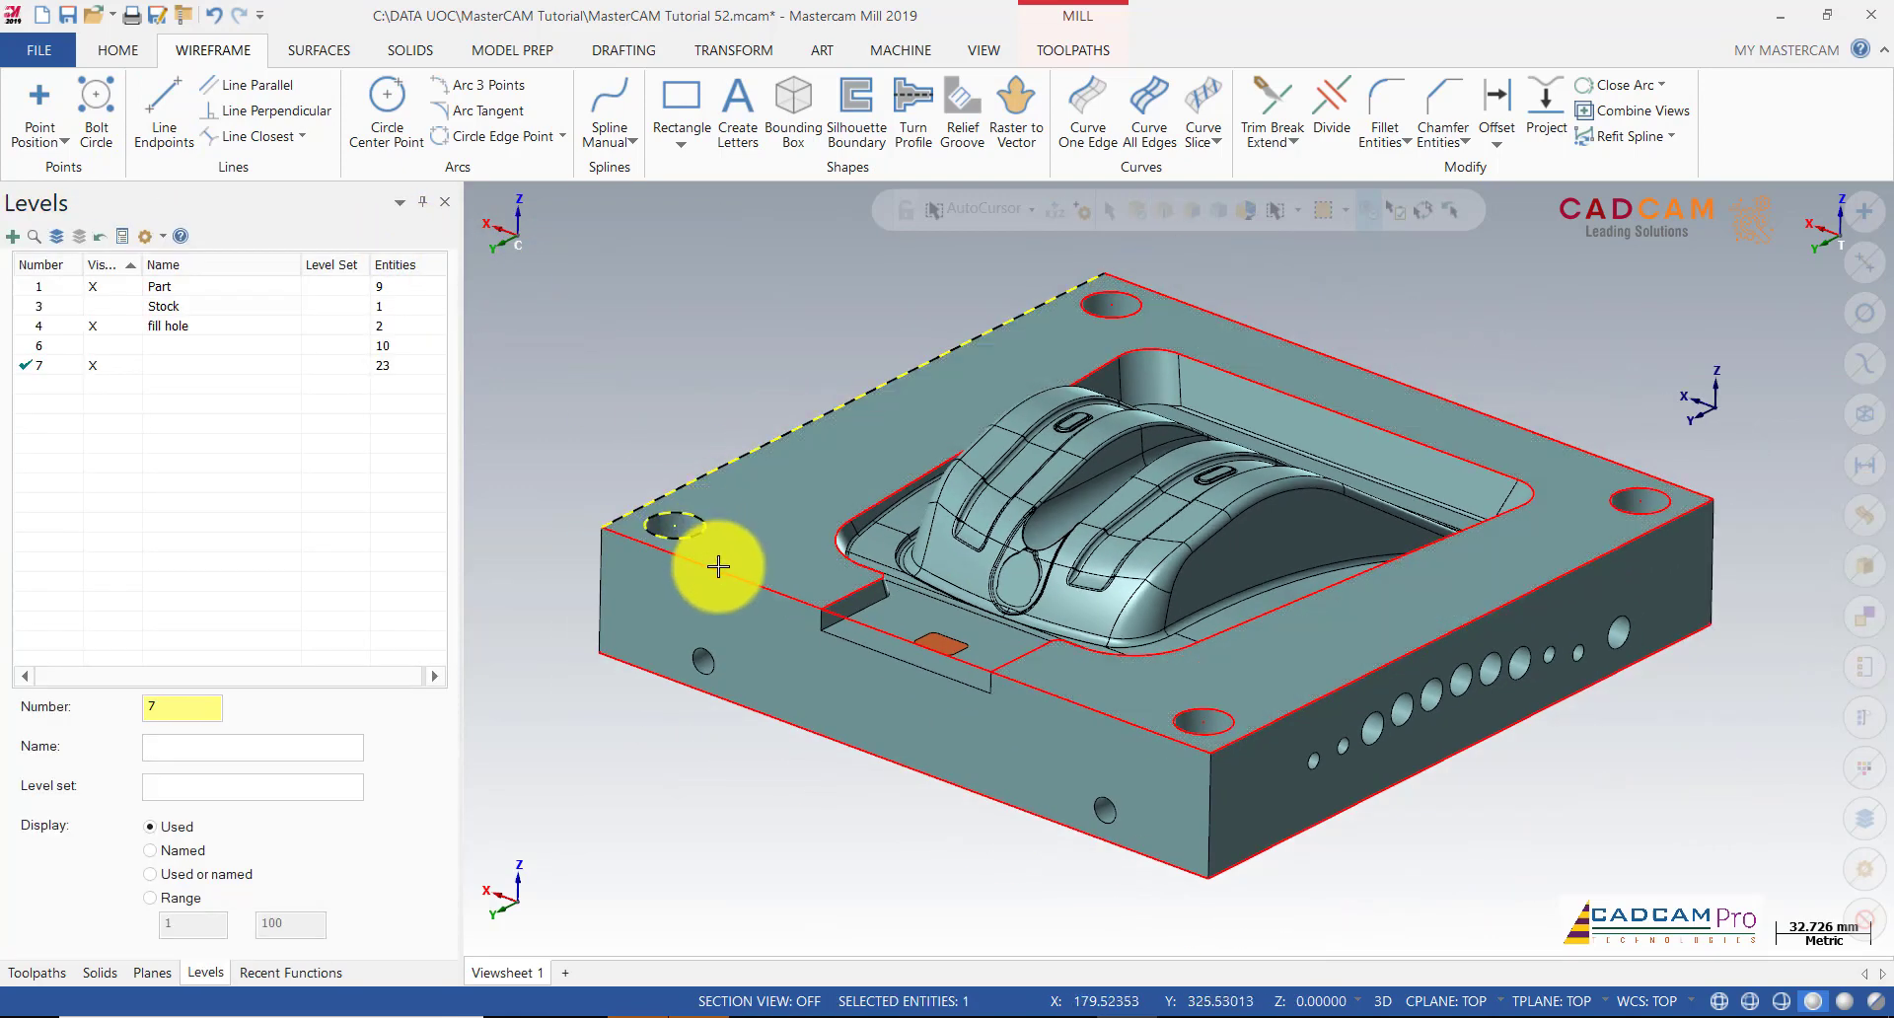
left_click(718, 568)
left_click(1145, 728)
left_click(1210, 732)
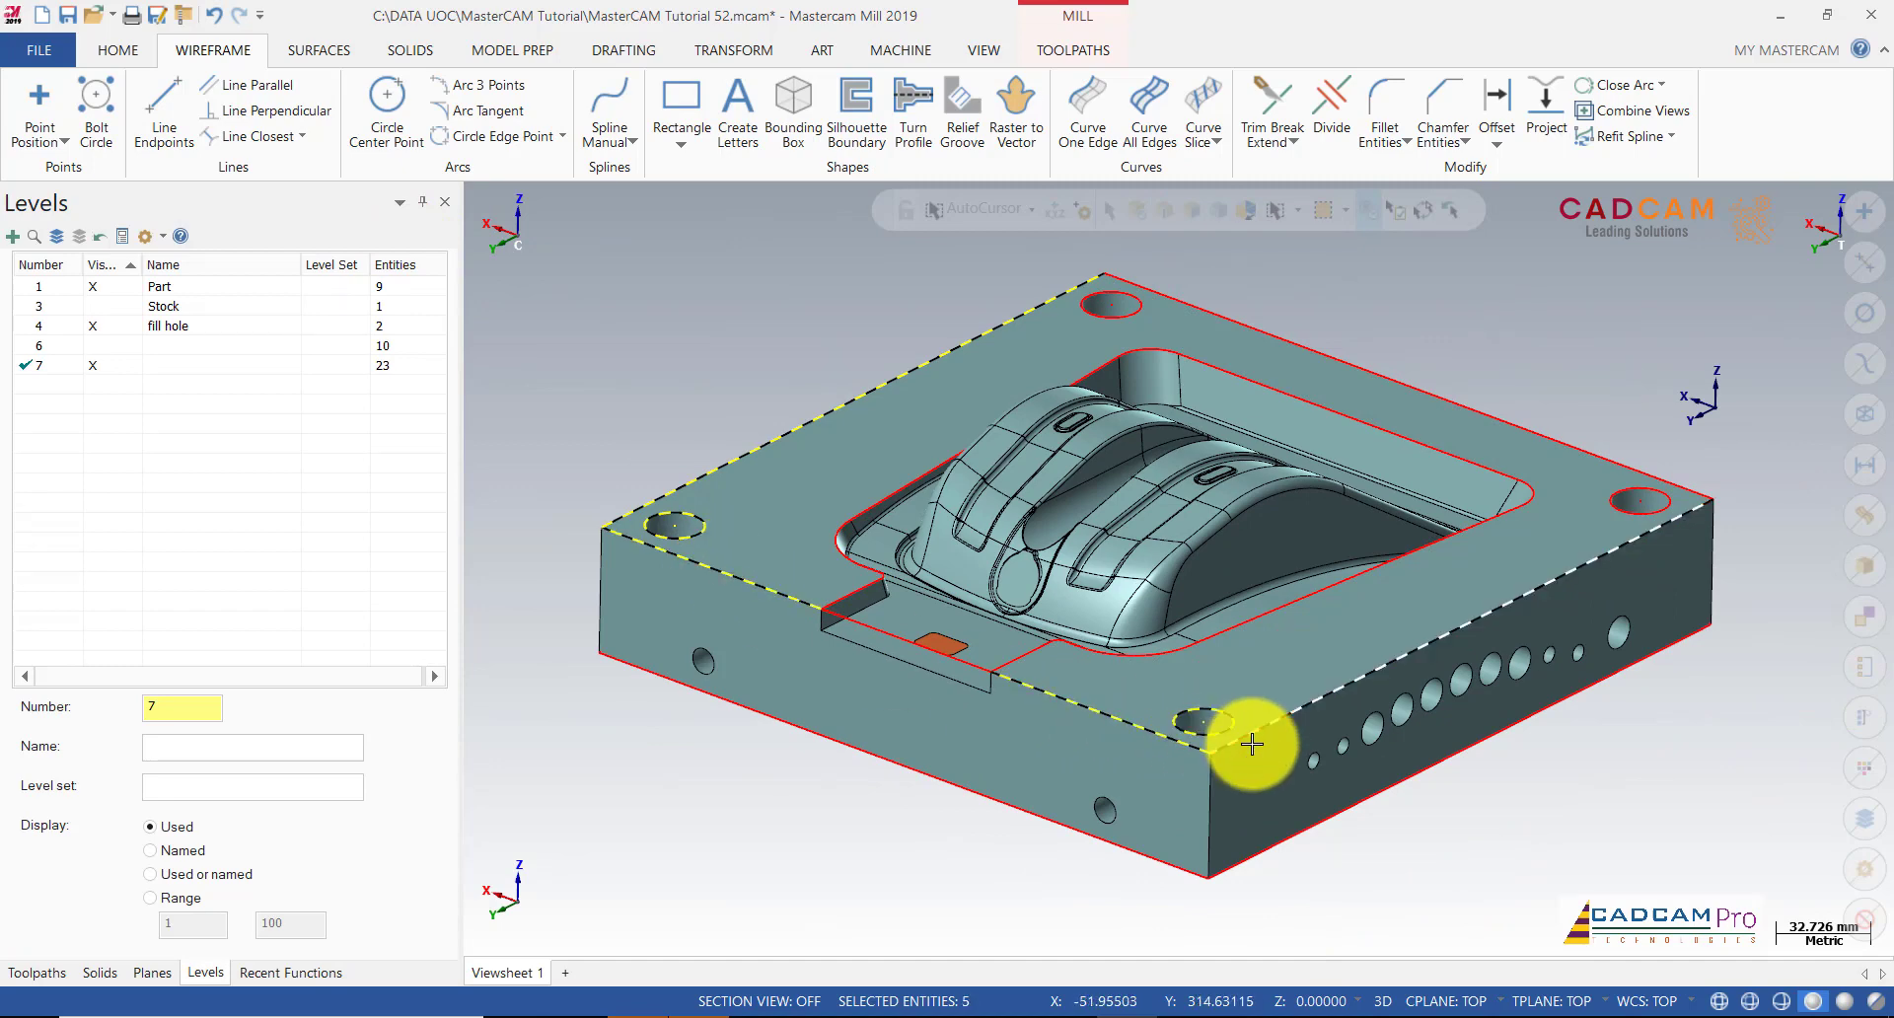
left_click(1252, 743)
left_click(1654, 494)
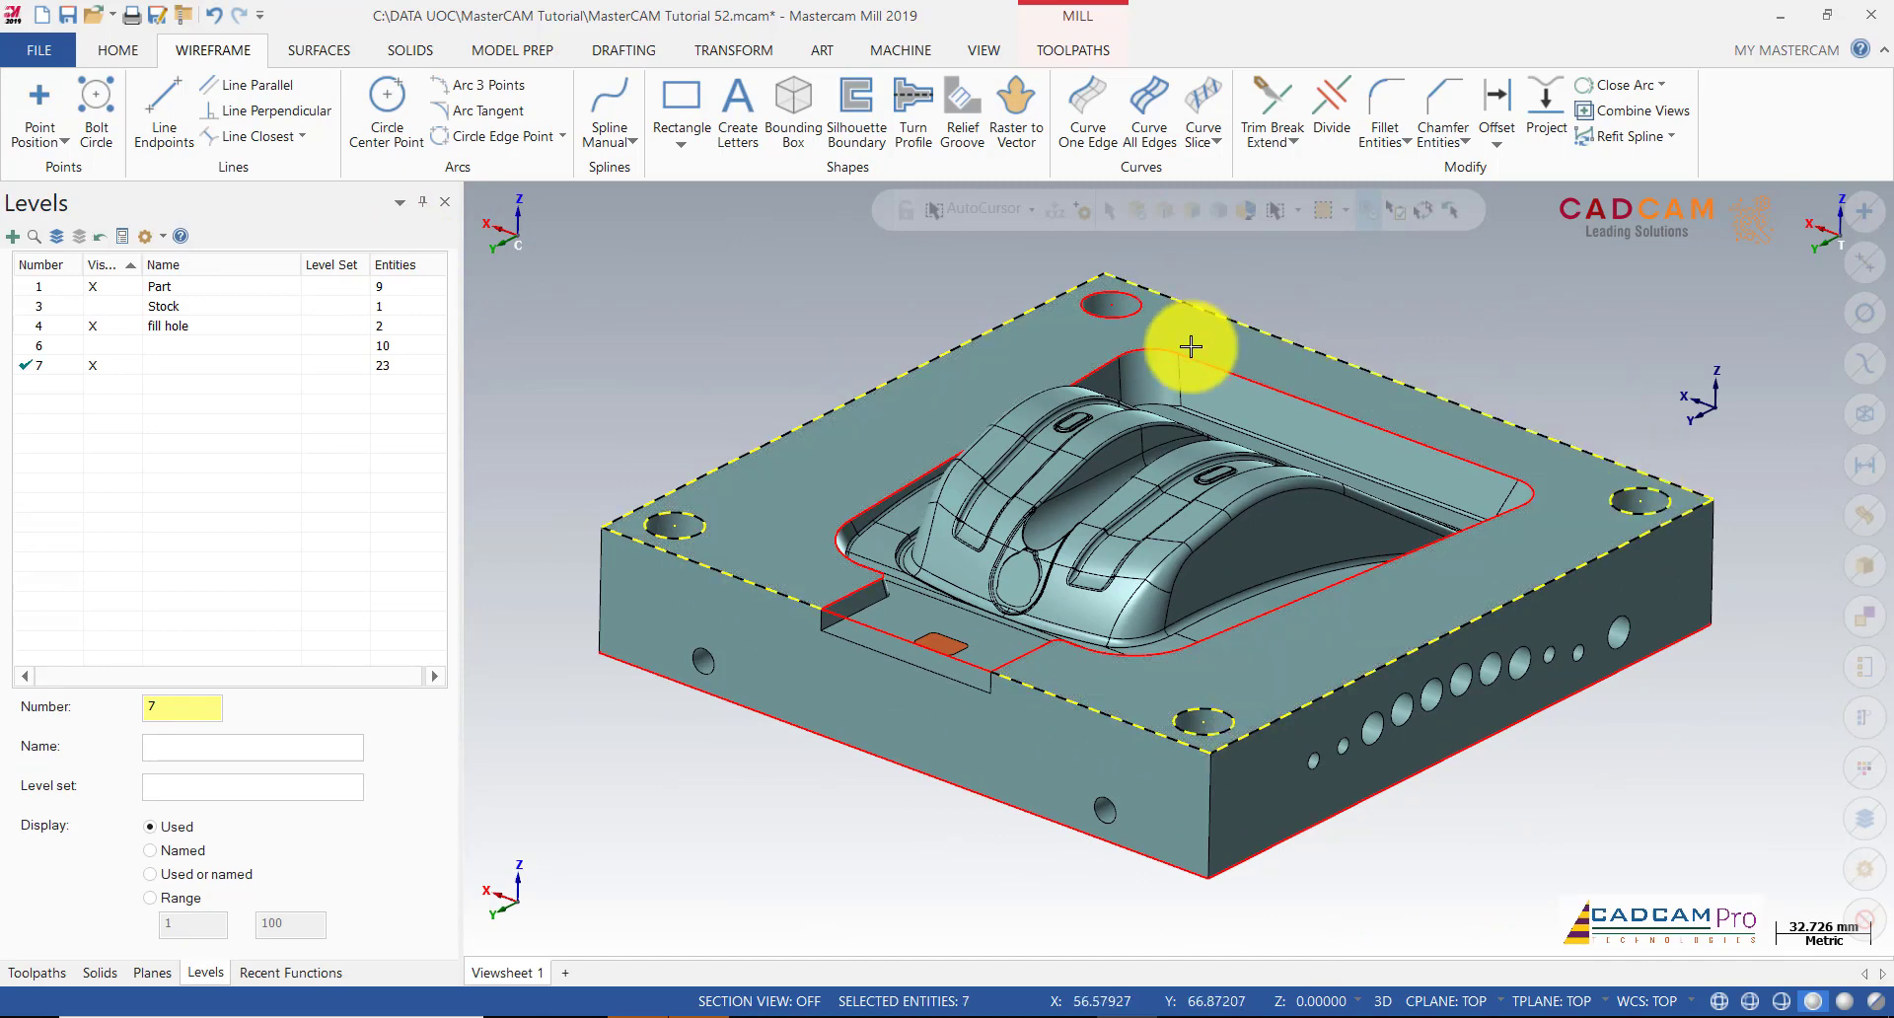
left_click(1107, 308)
key("Delete")
Step: Delete the extra line across the slot
middle_click_drag(653, 395, 740, 553)
scroll(838, 638, "up", 2)
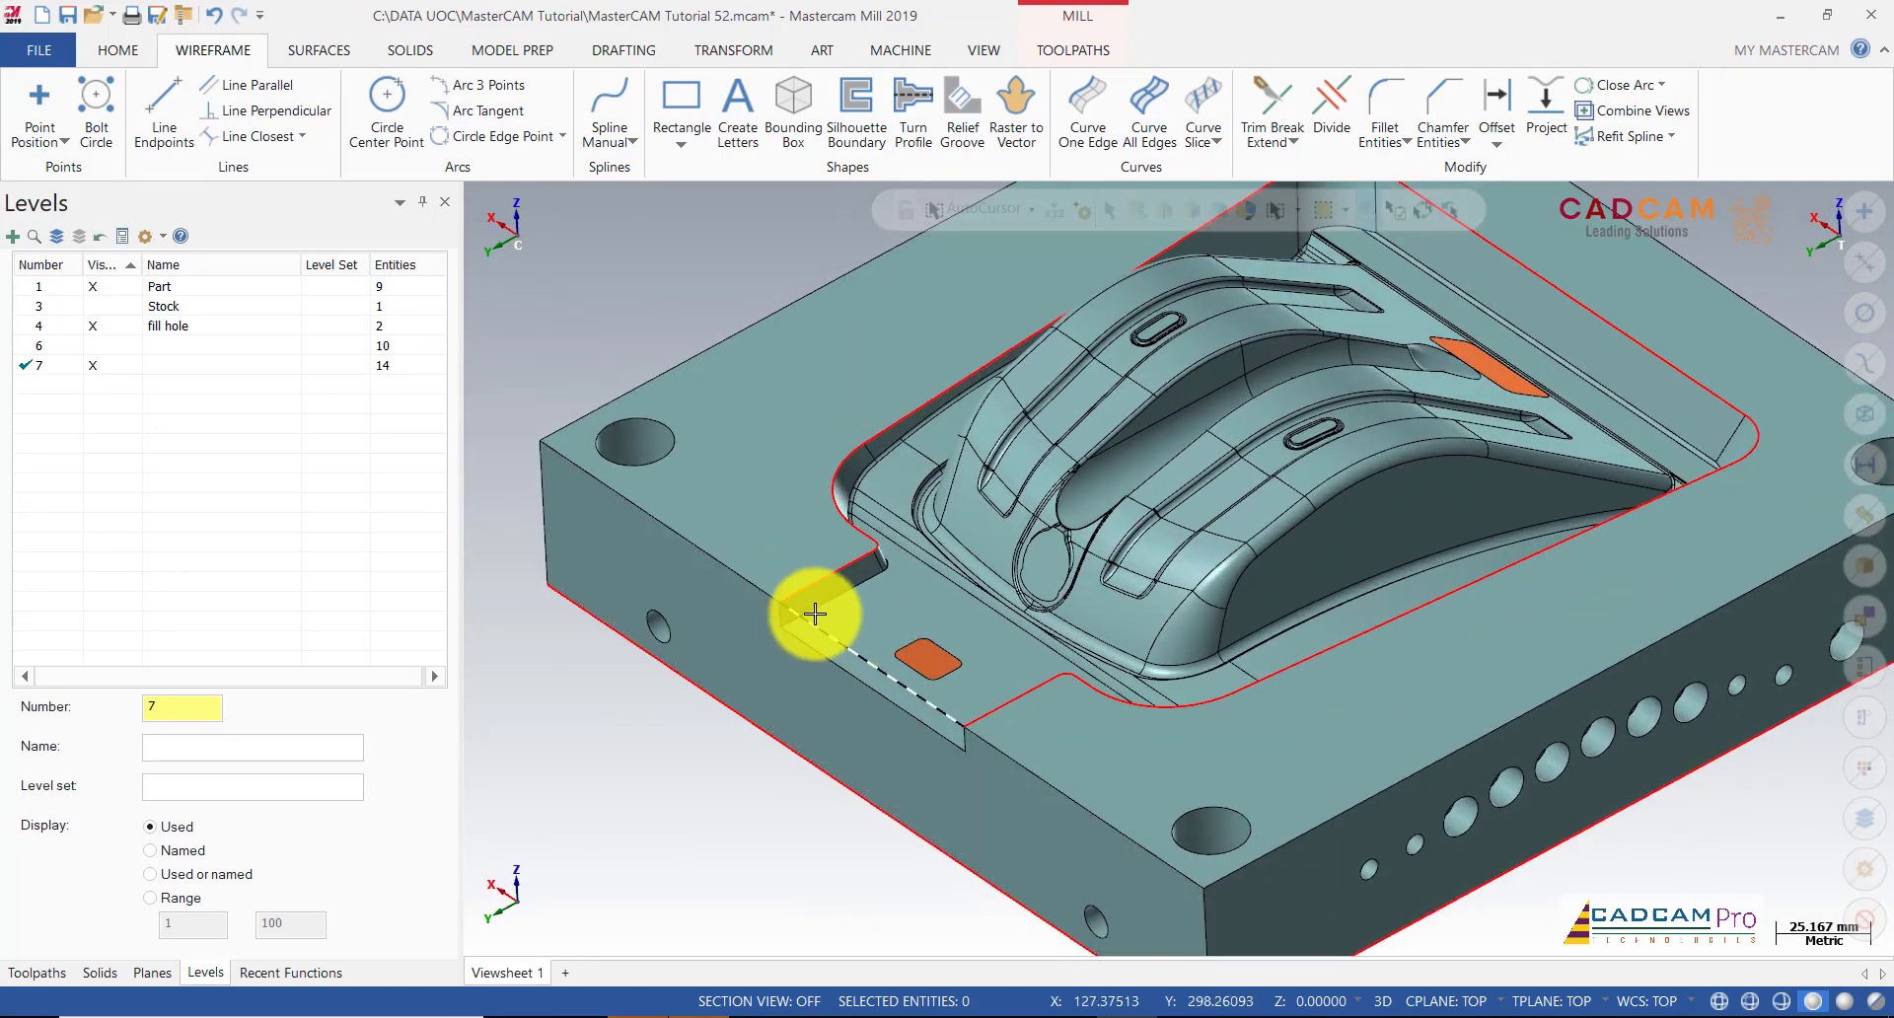
key("Delete")
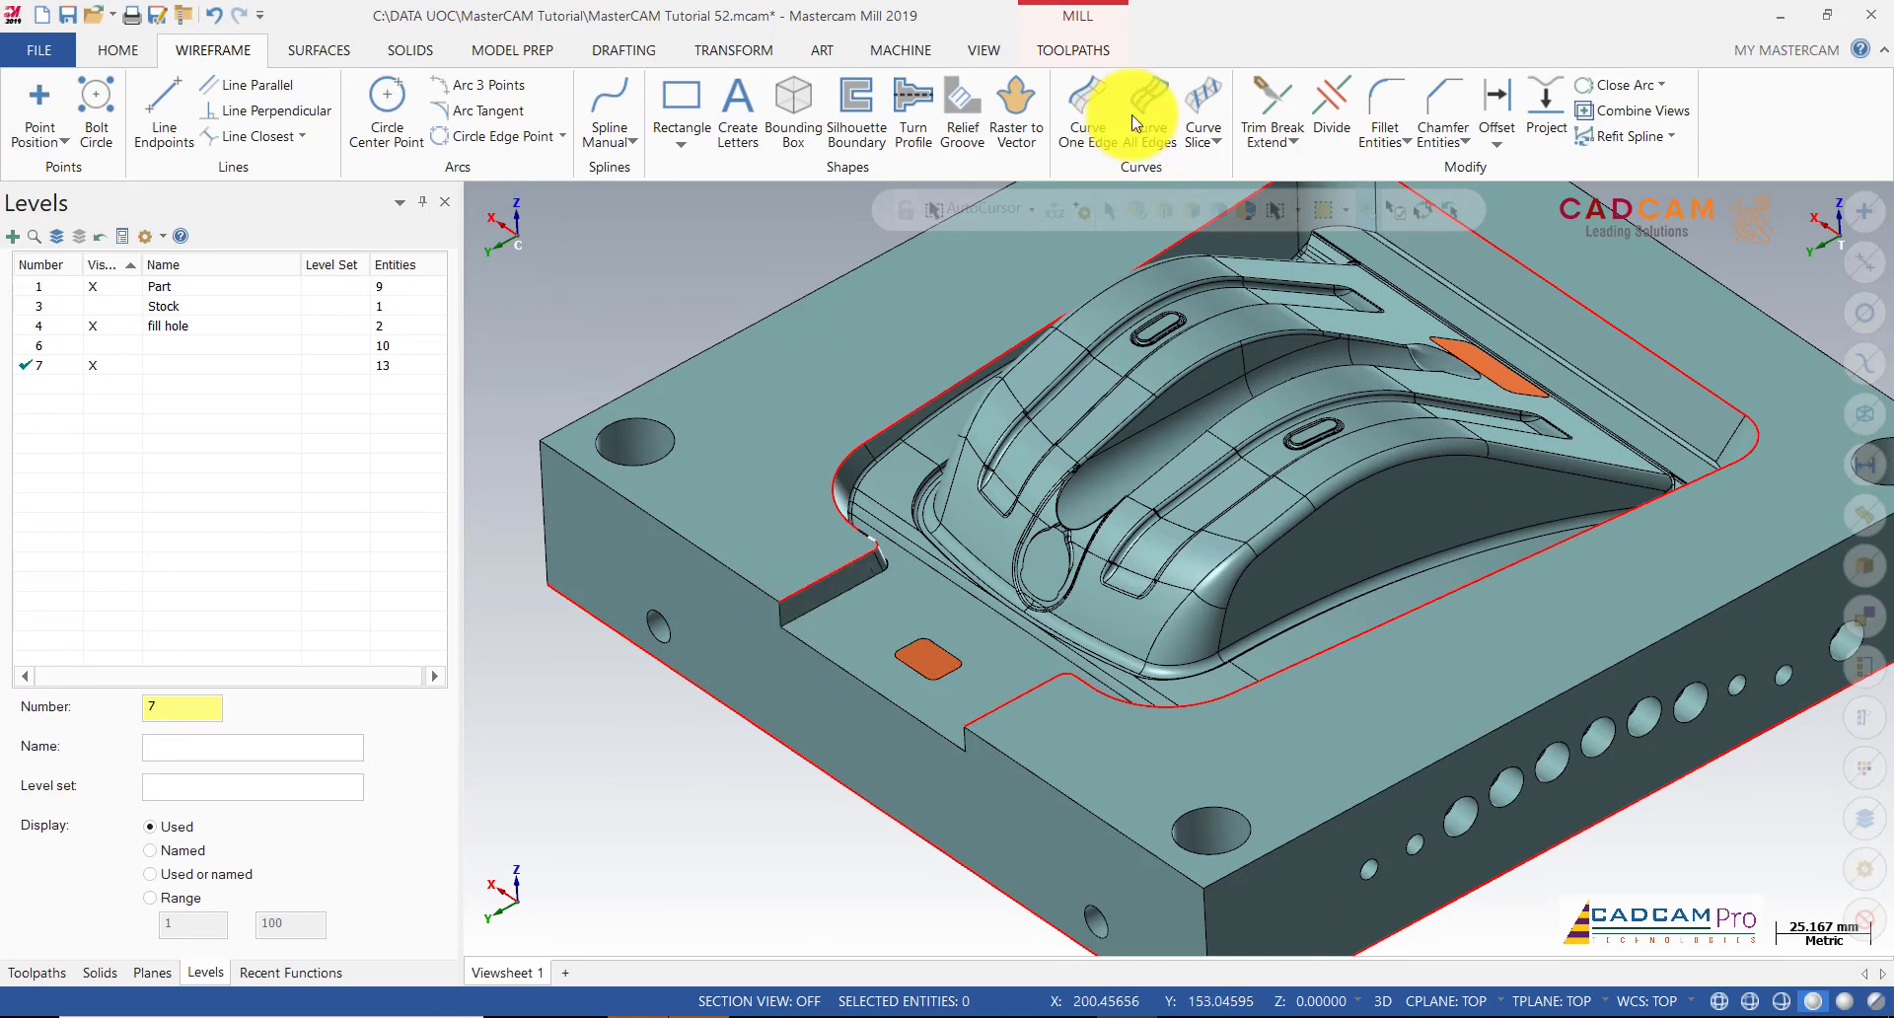
Step: Extend both slot edge curves by 10 mm with Trim Break Extend
left_click(1271, 108)
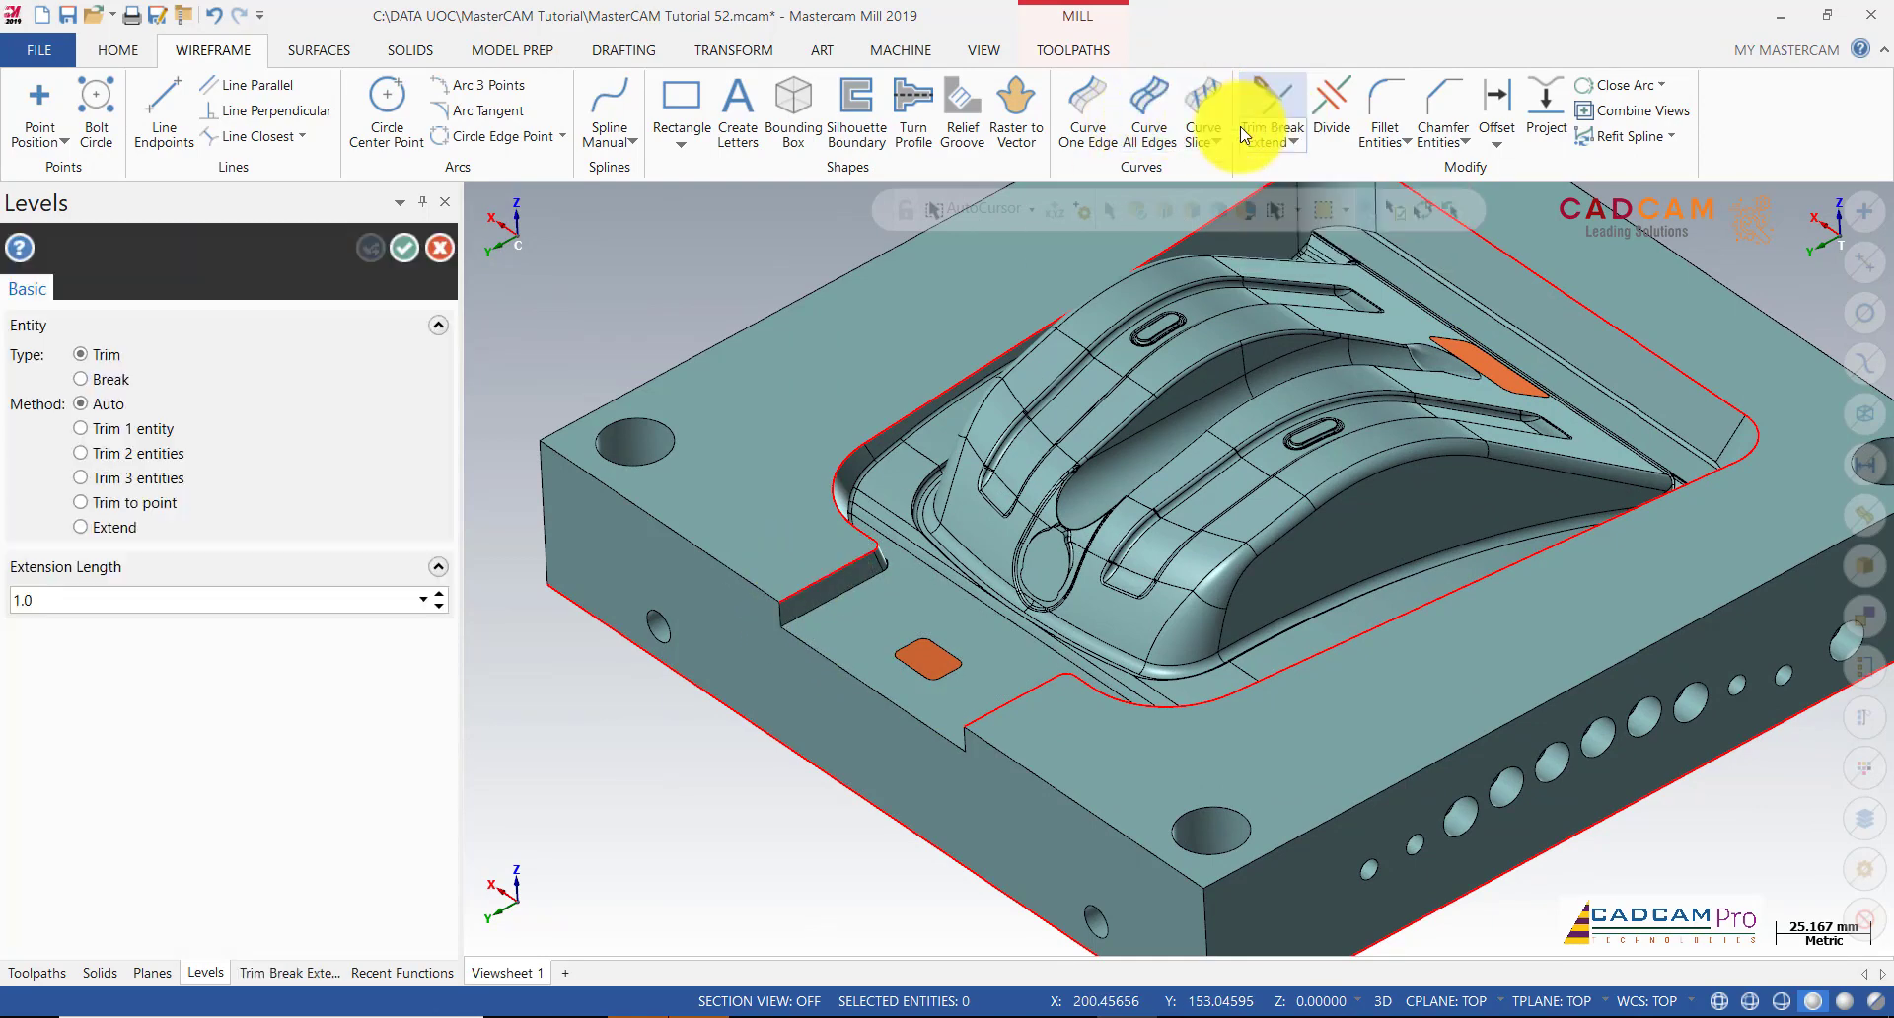
left_click(114, 528)
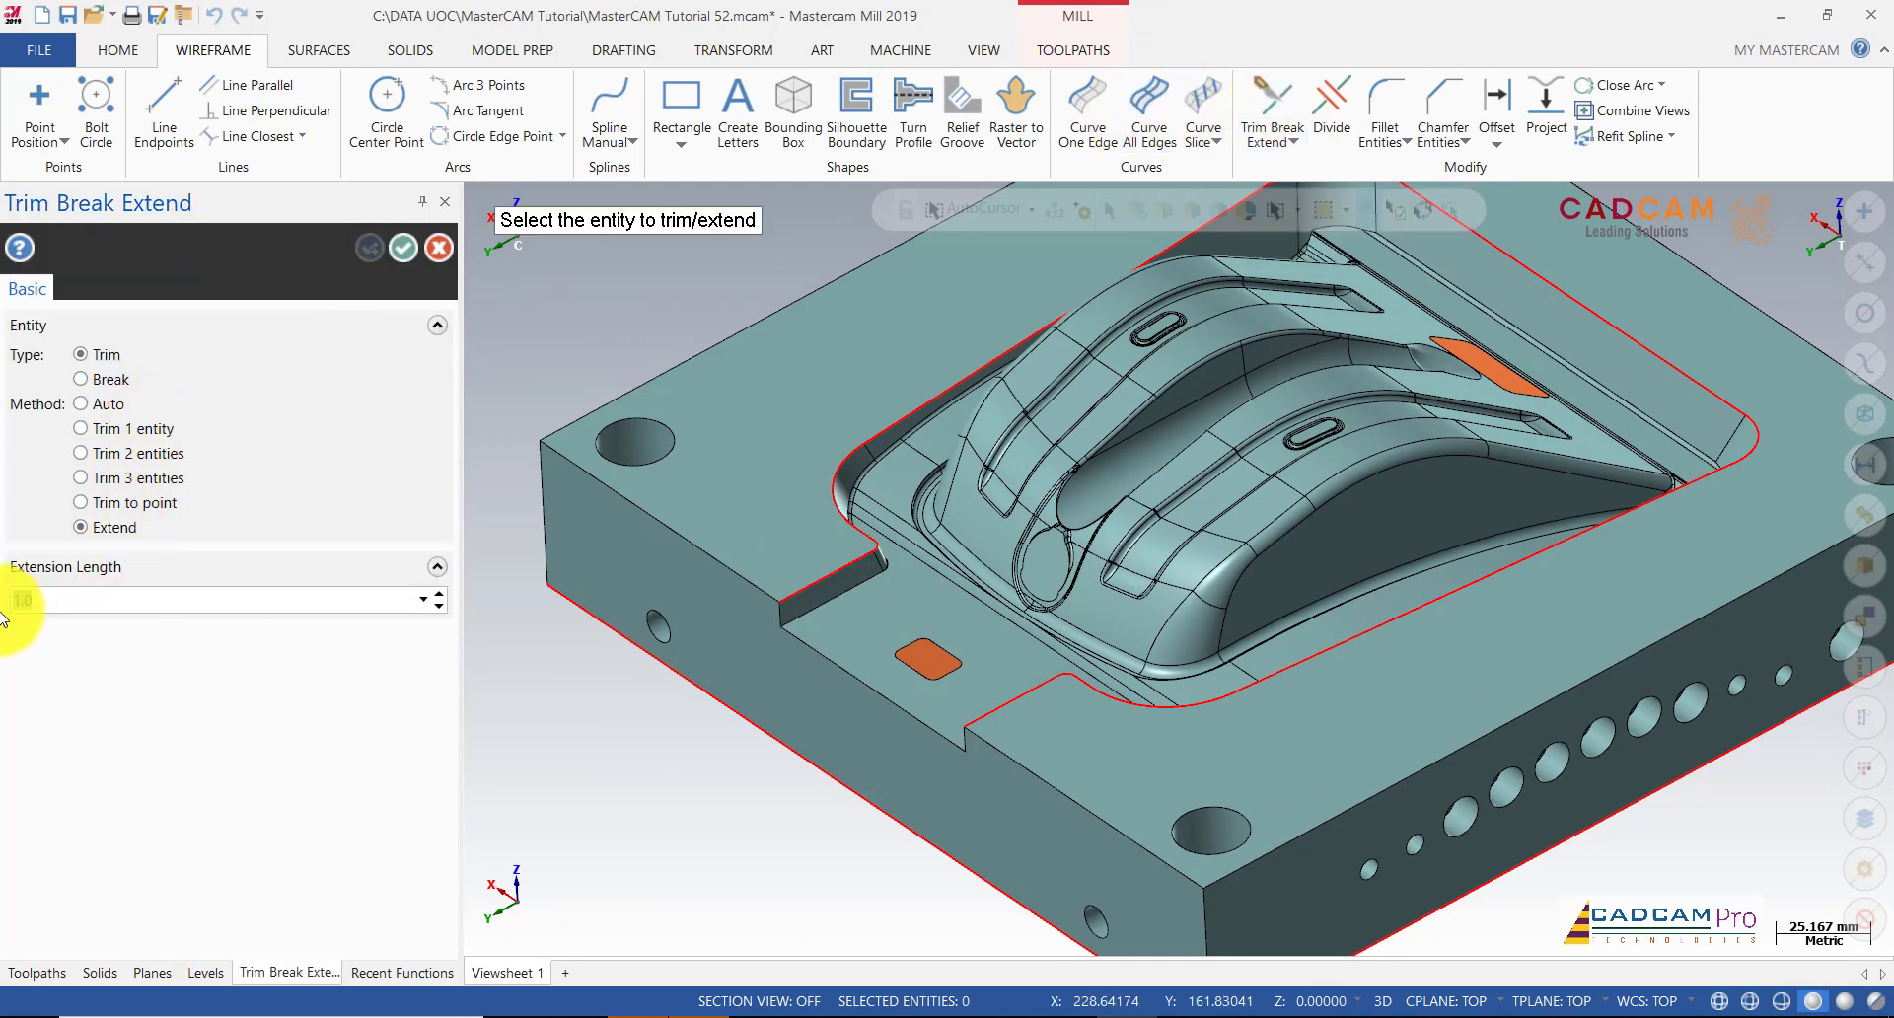
type("10")
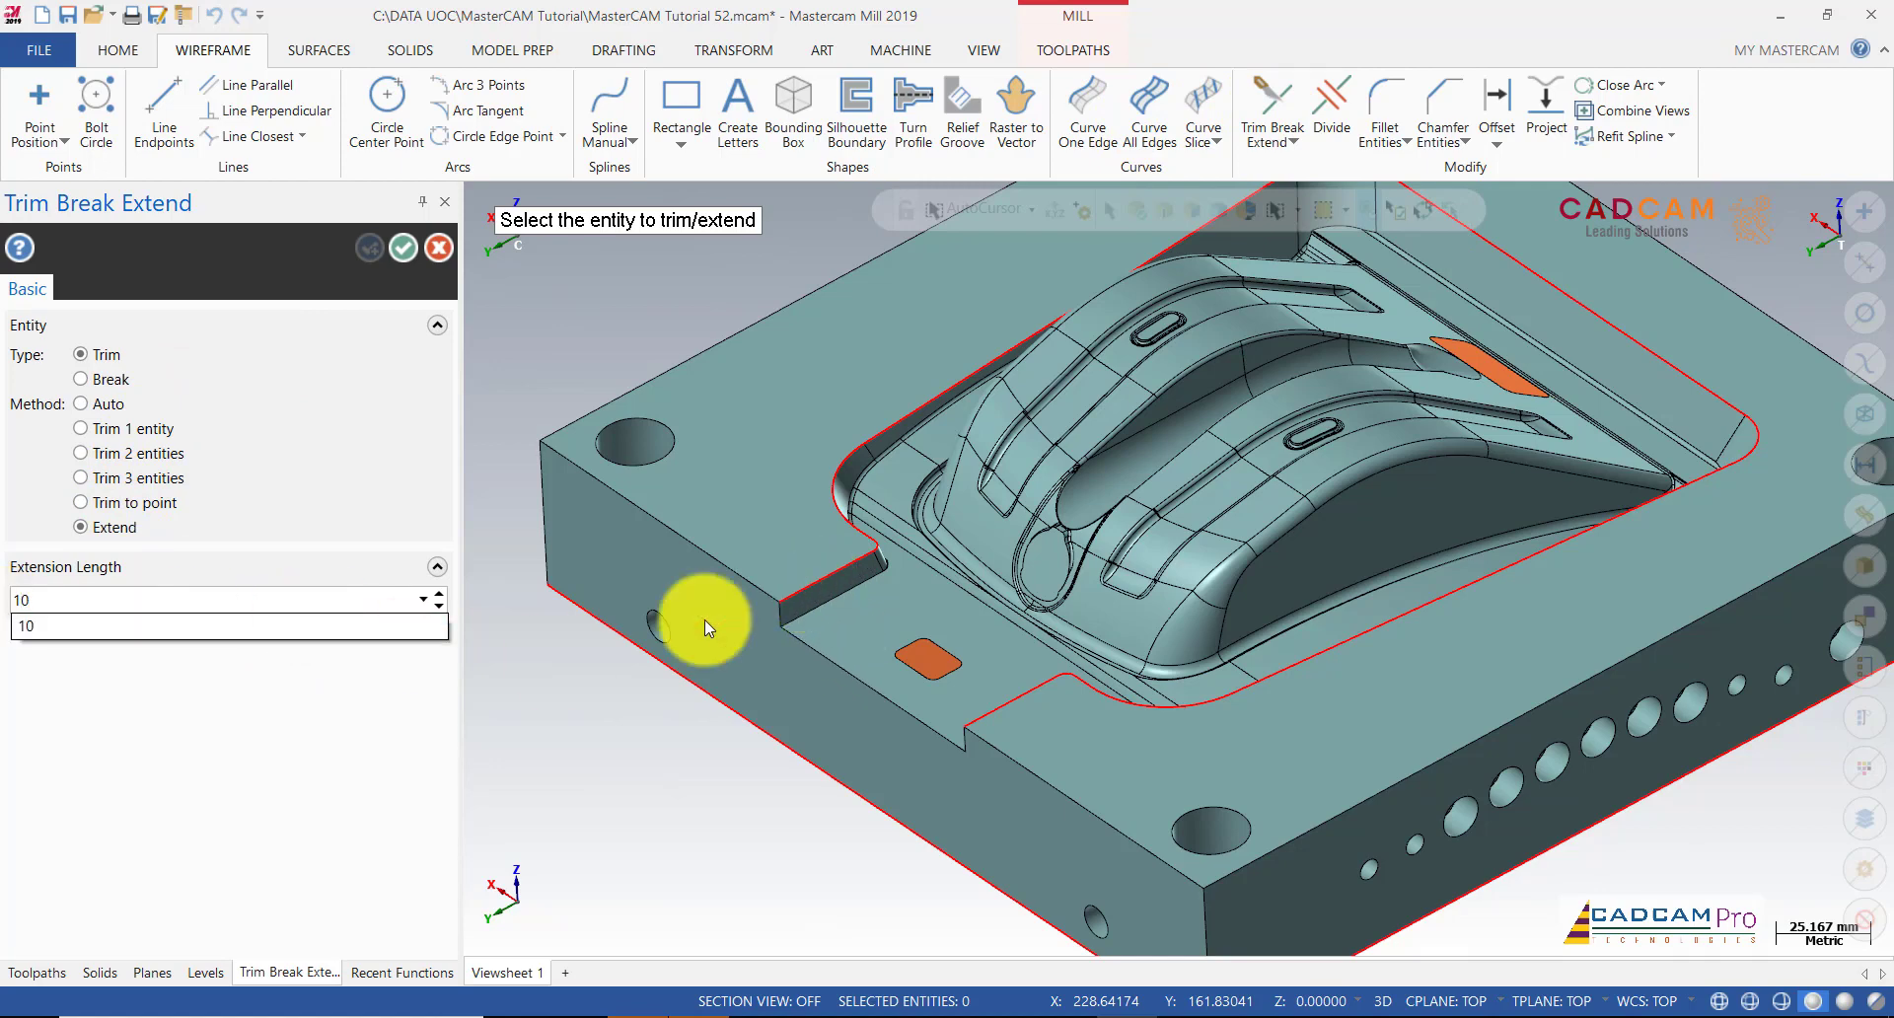
left_click(727, 697)
left_click(838, 574)
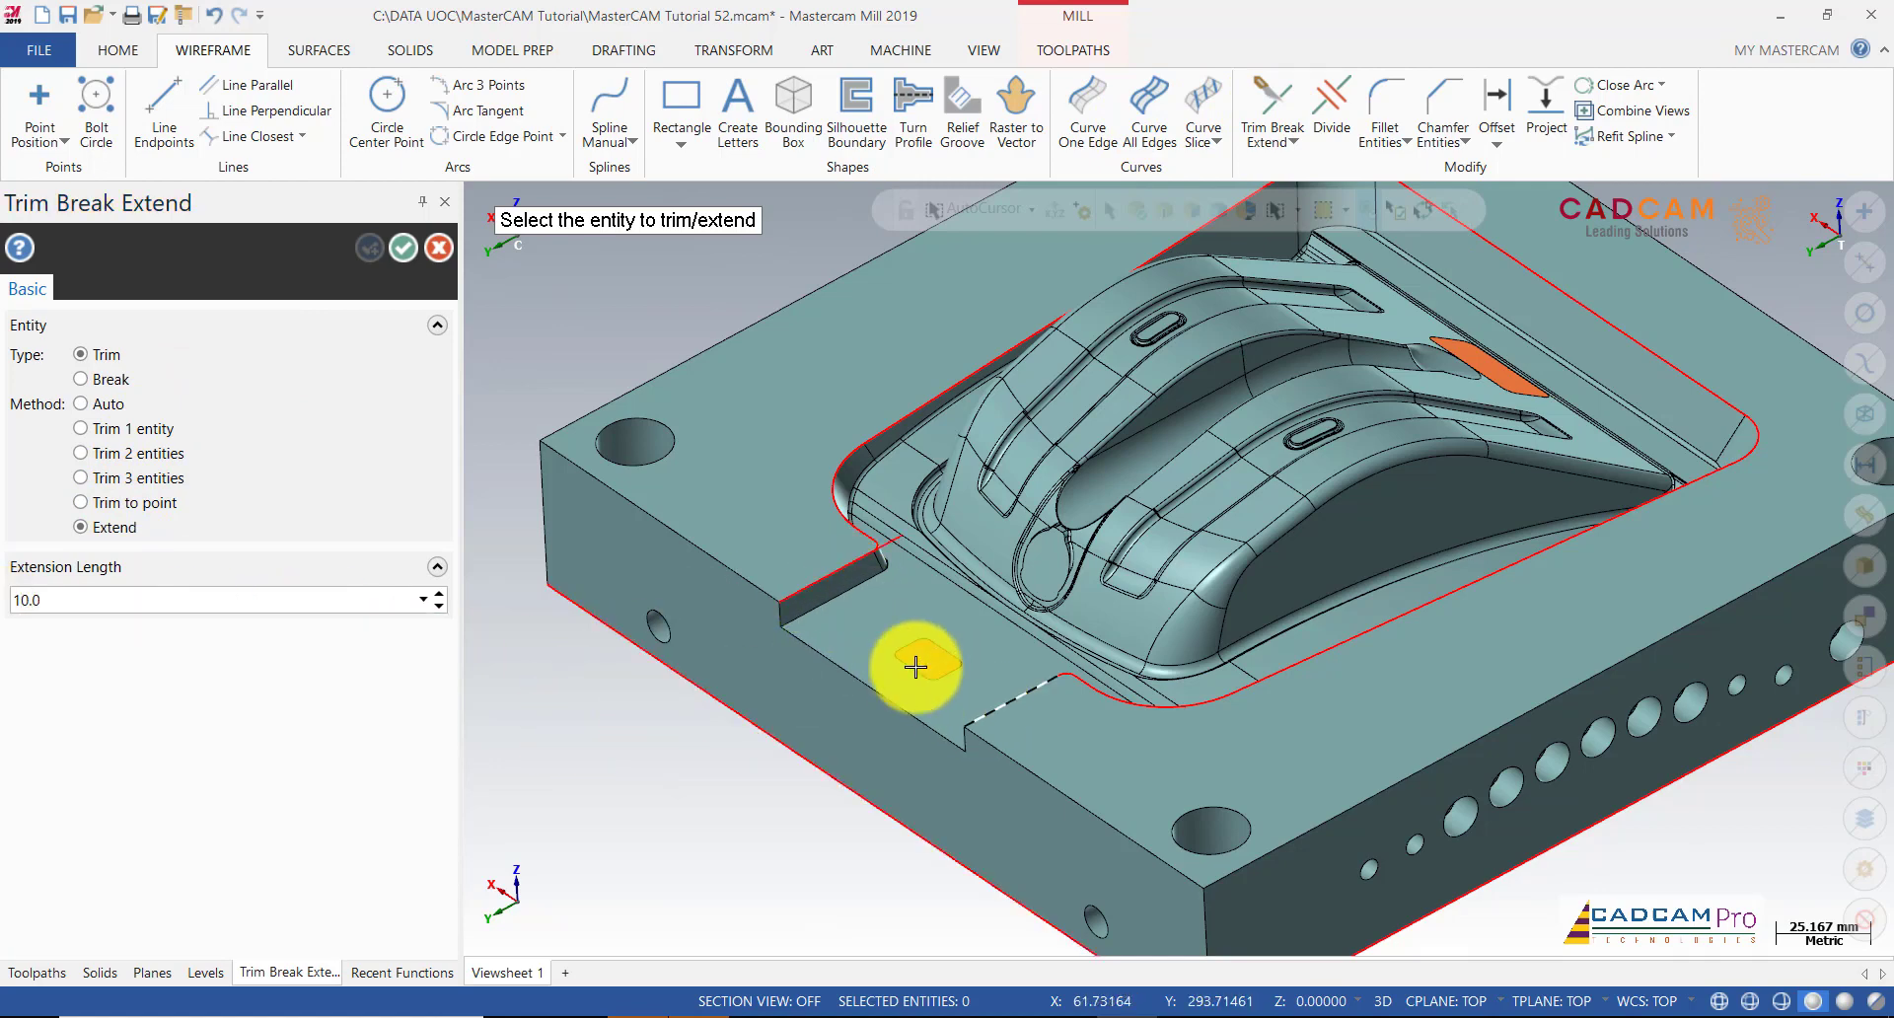
left_click(988, 706)
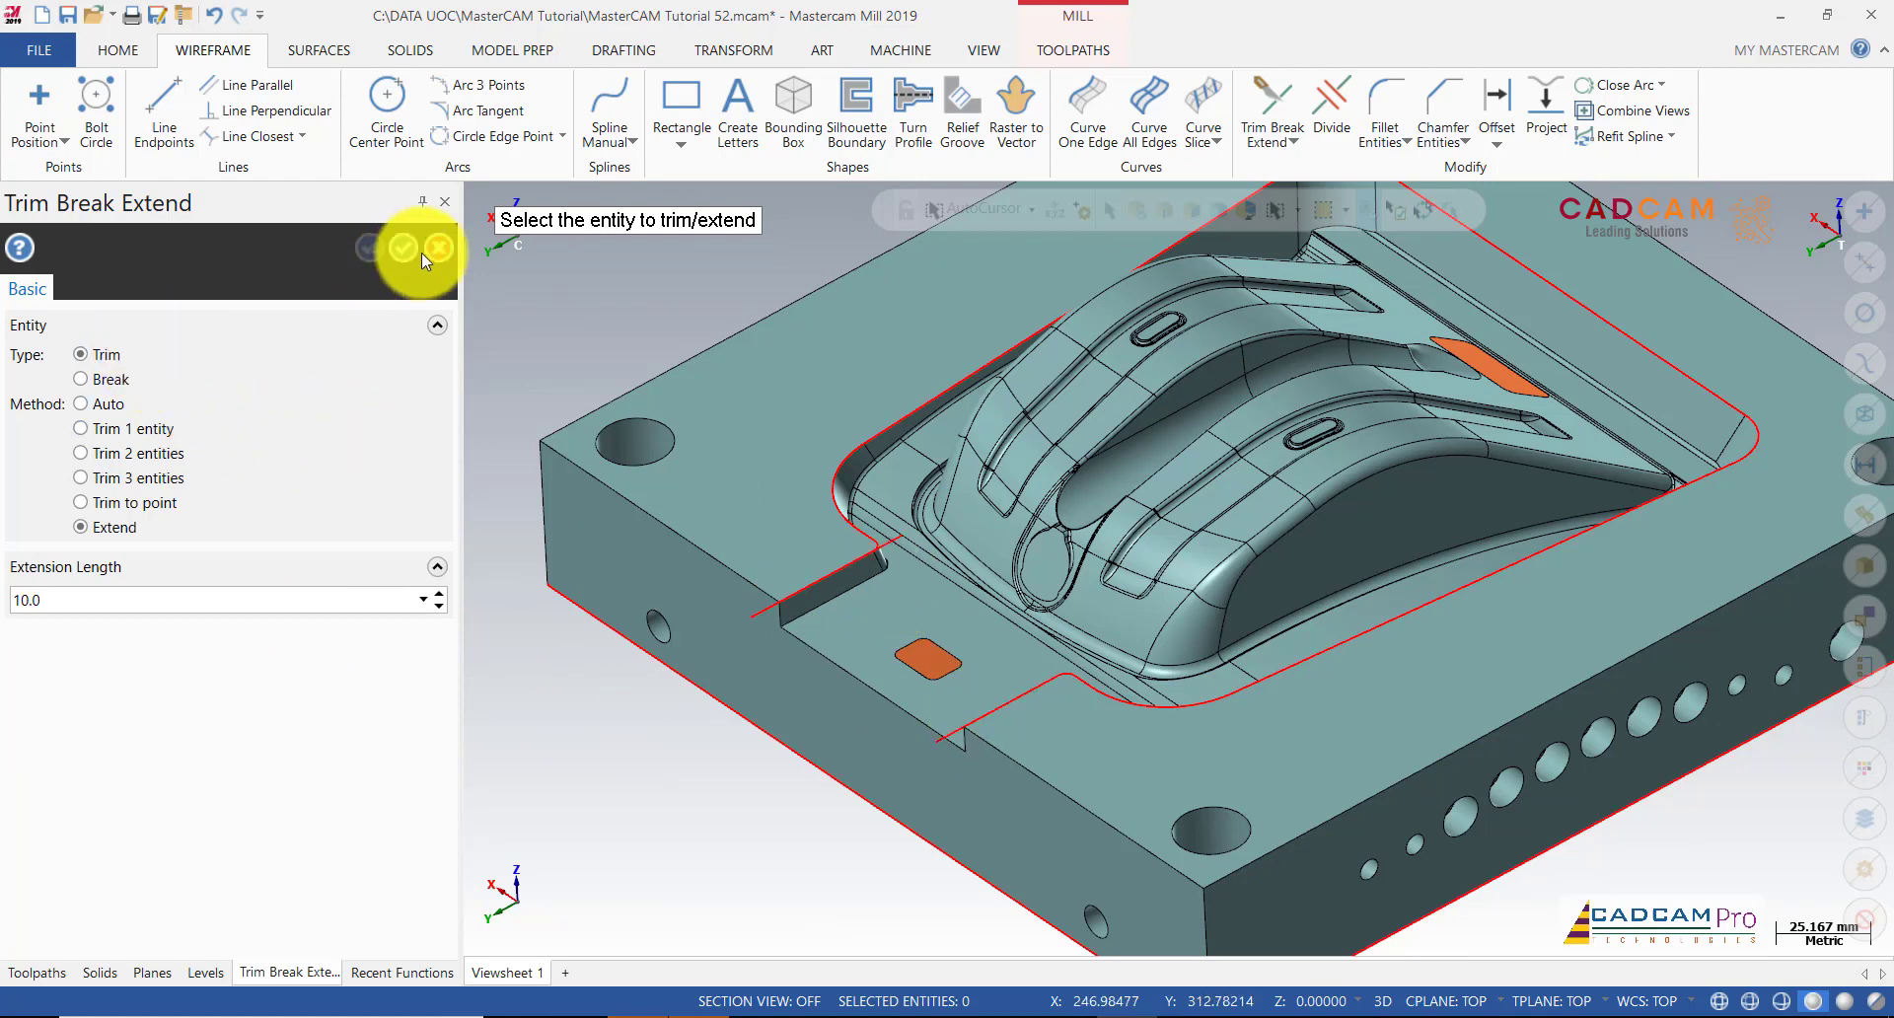
left_click(412, 249)
left_click(905, 614)
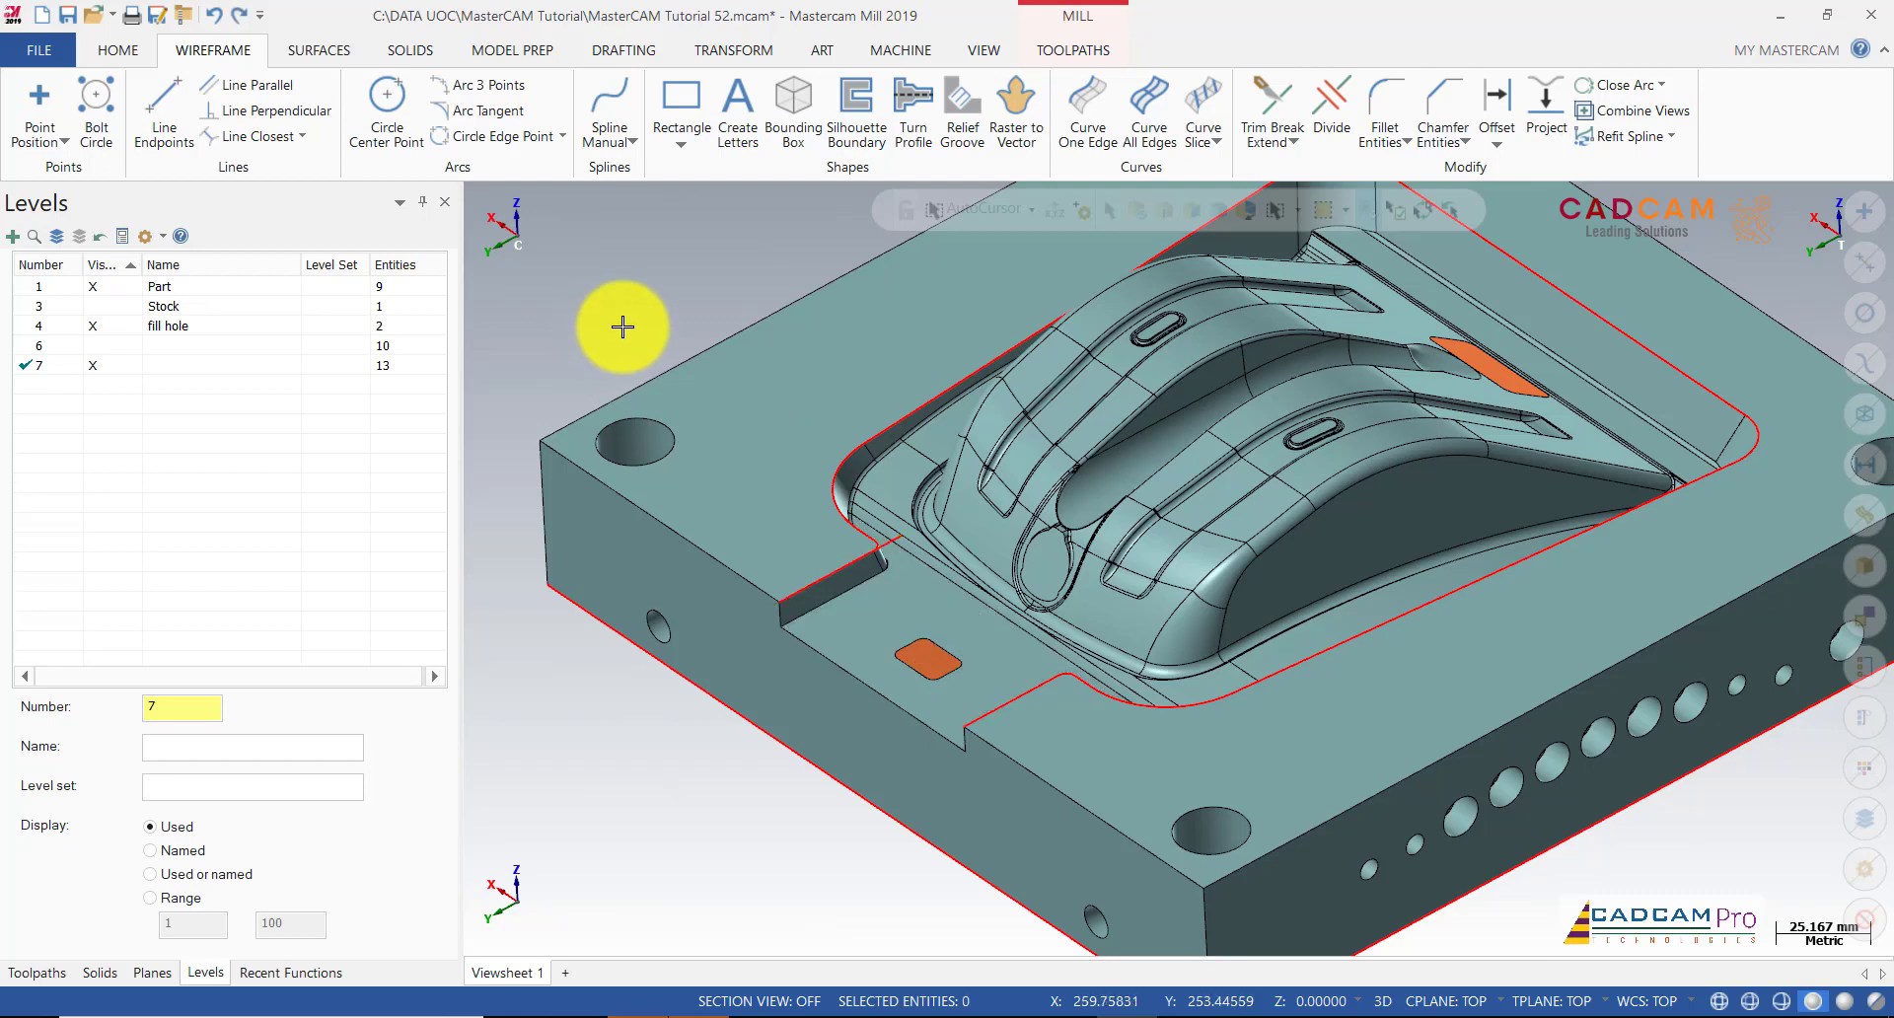
left_click(1272, 98)
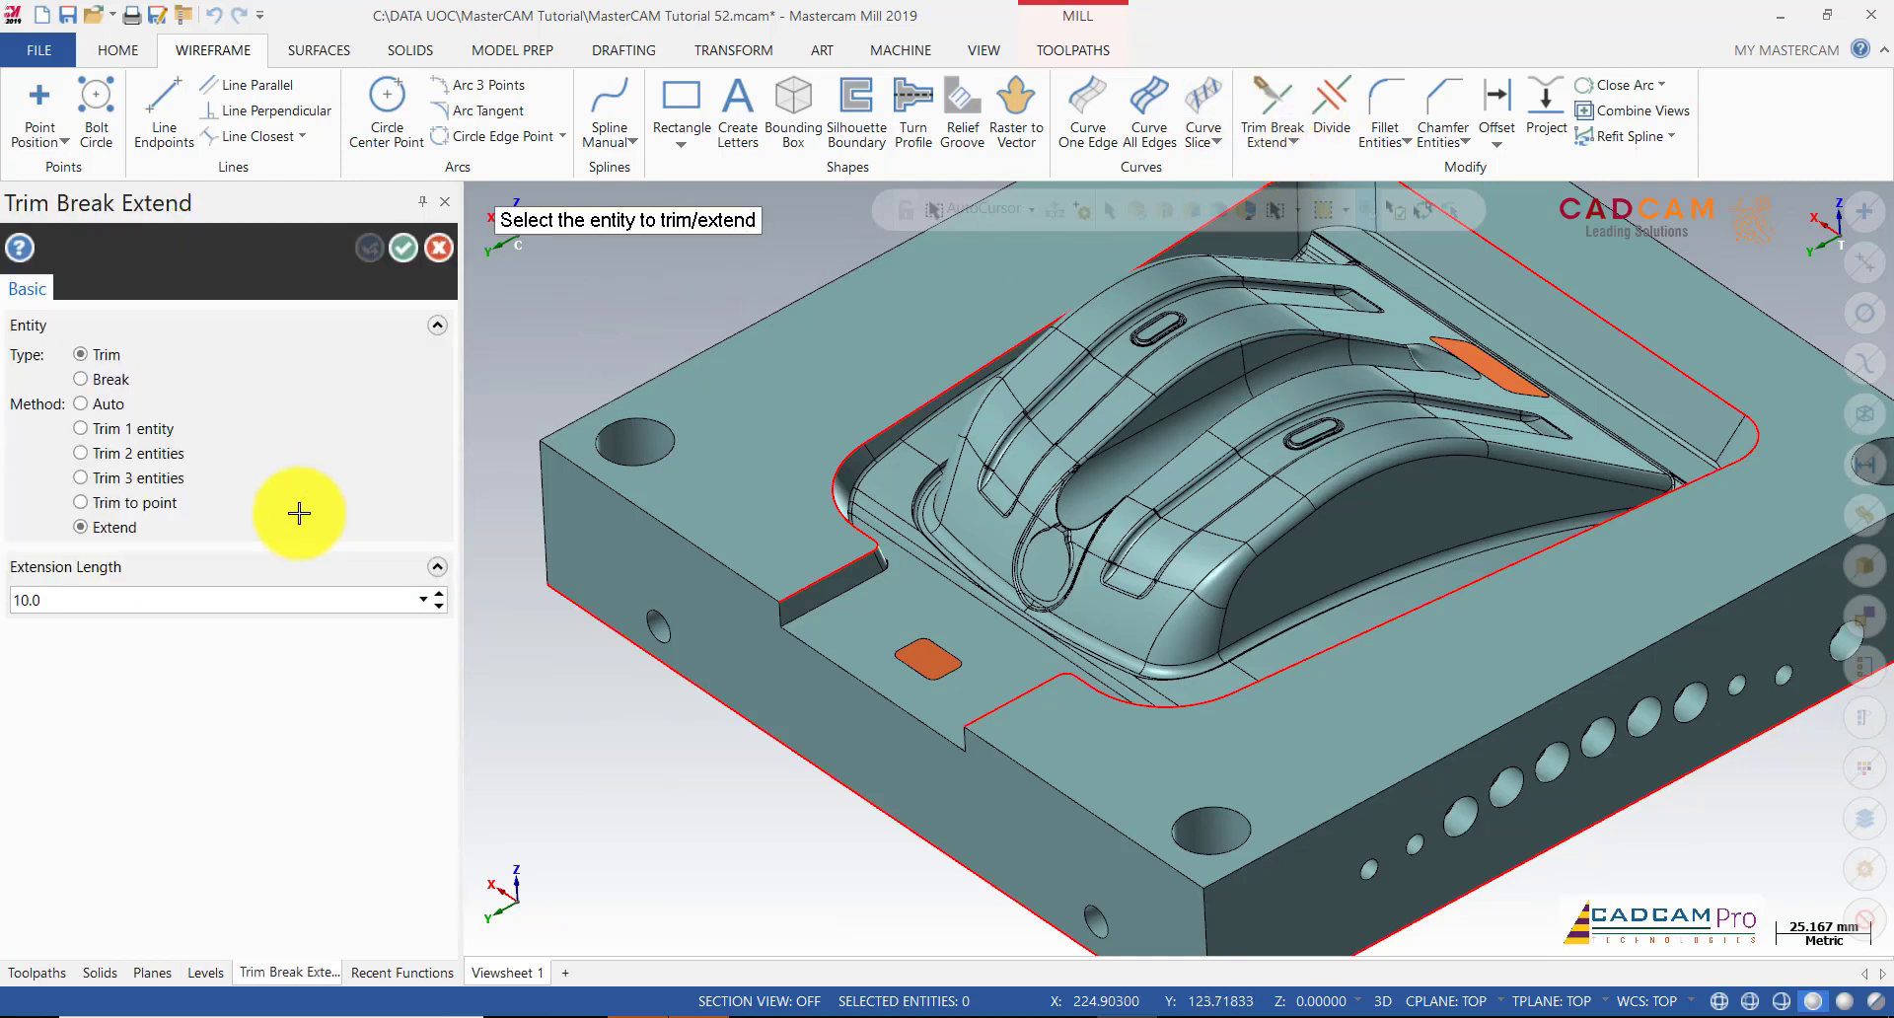
left_click(782, 601)
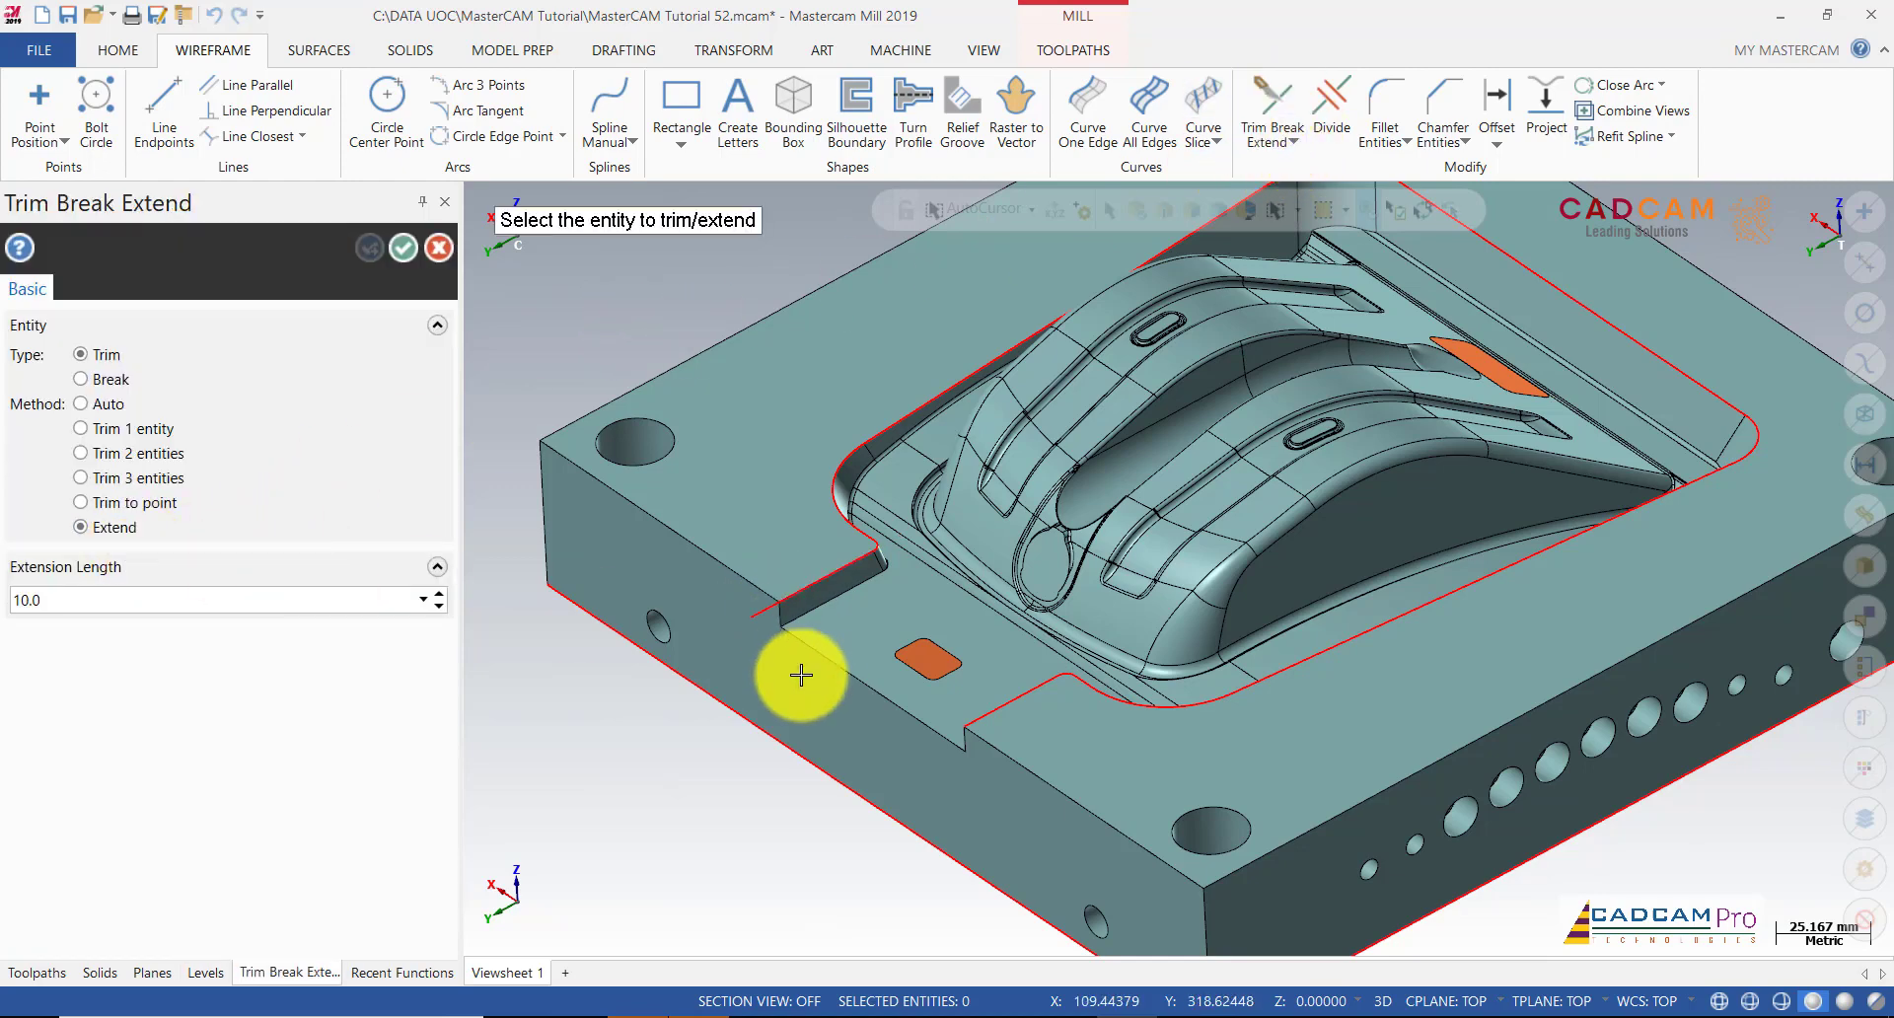
left_click(987, 725)
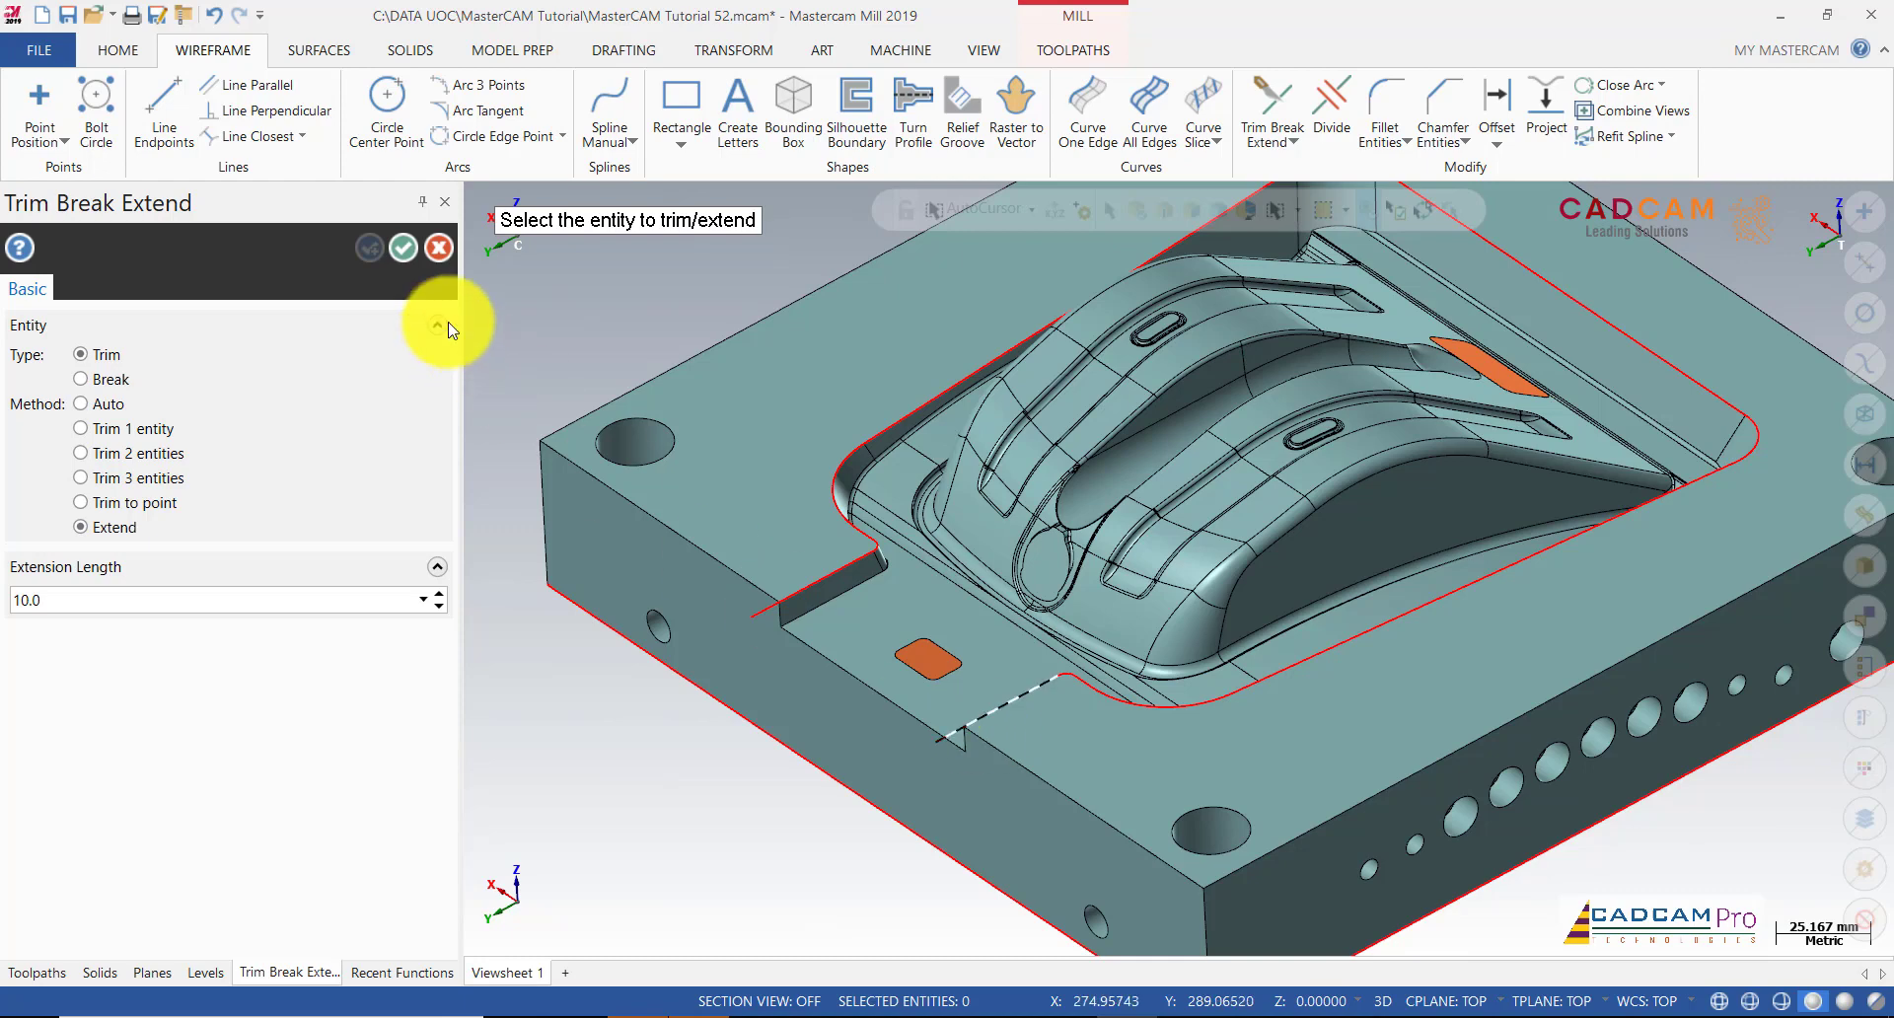
left_click(403, 247)
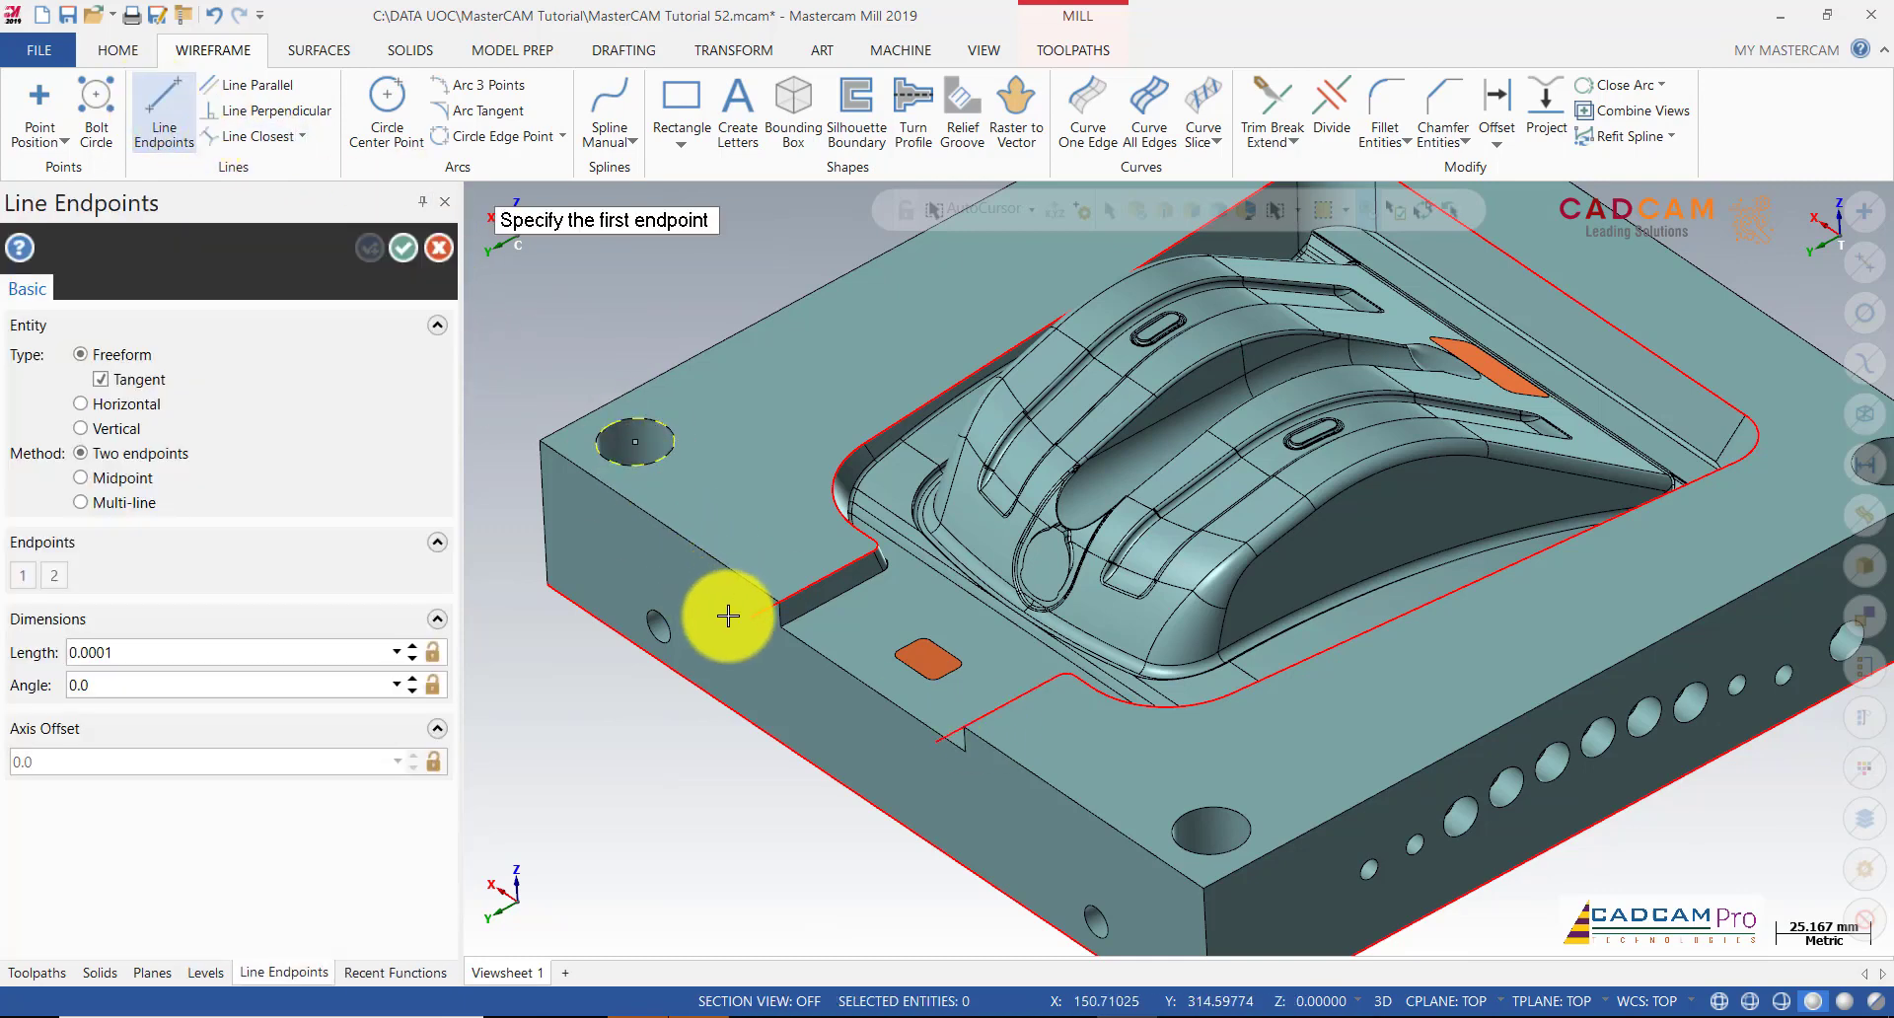
Step: Draw a 76 mm line joining the extended slot edge ends
left_click(752, 620)
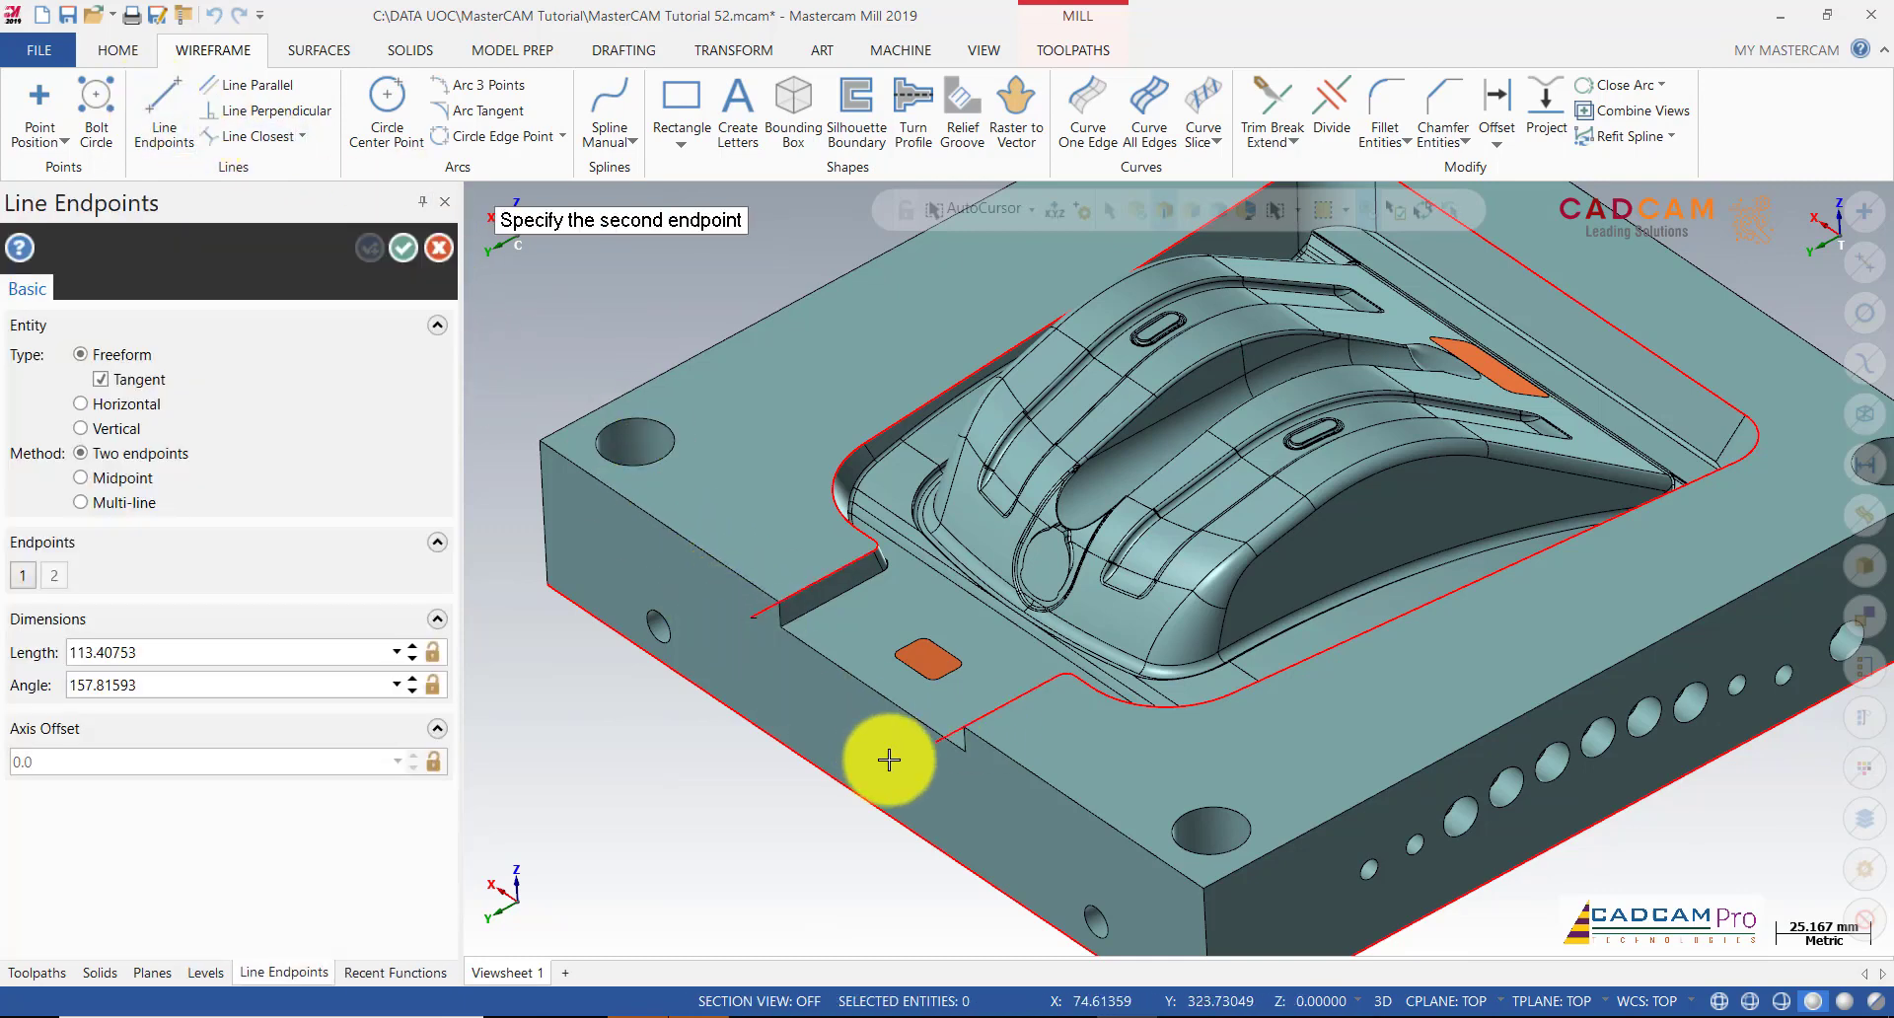
left_click(936, 744)
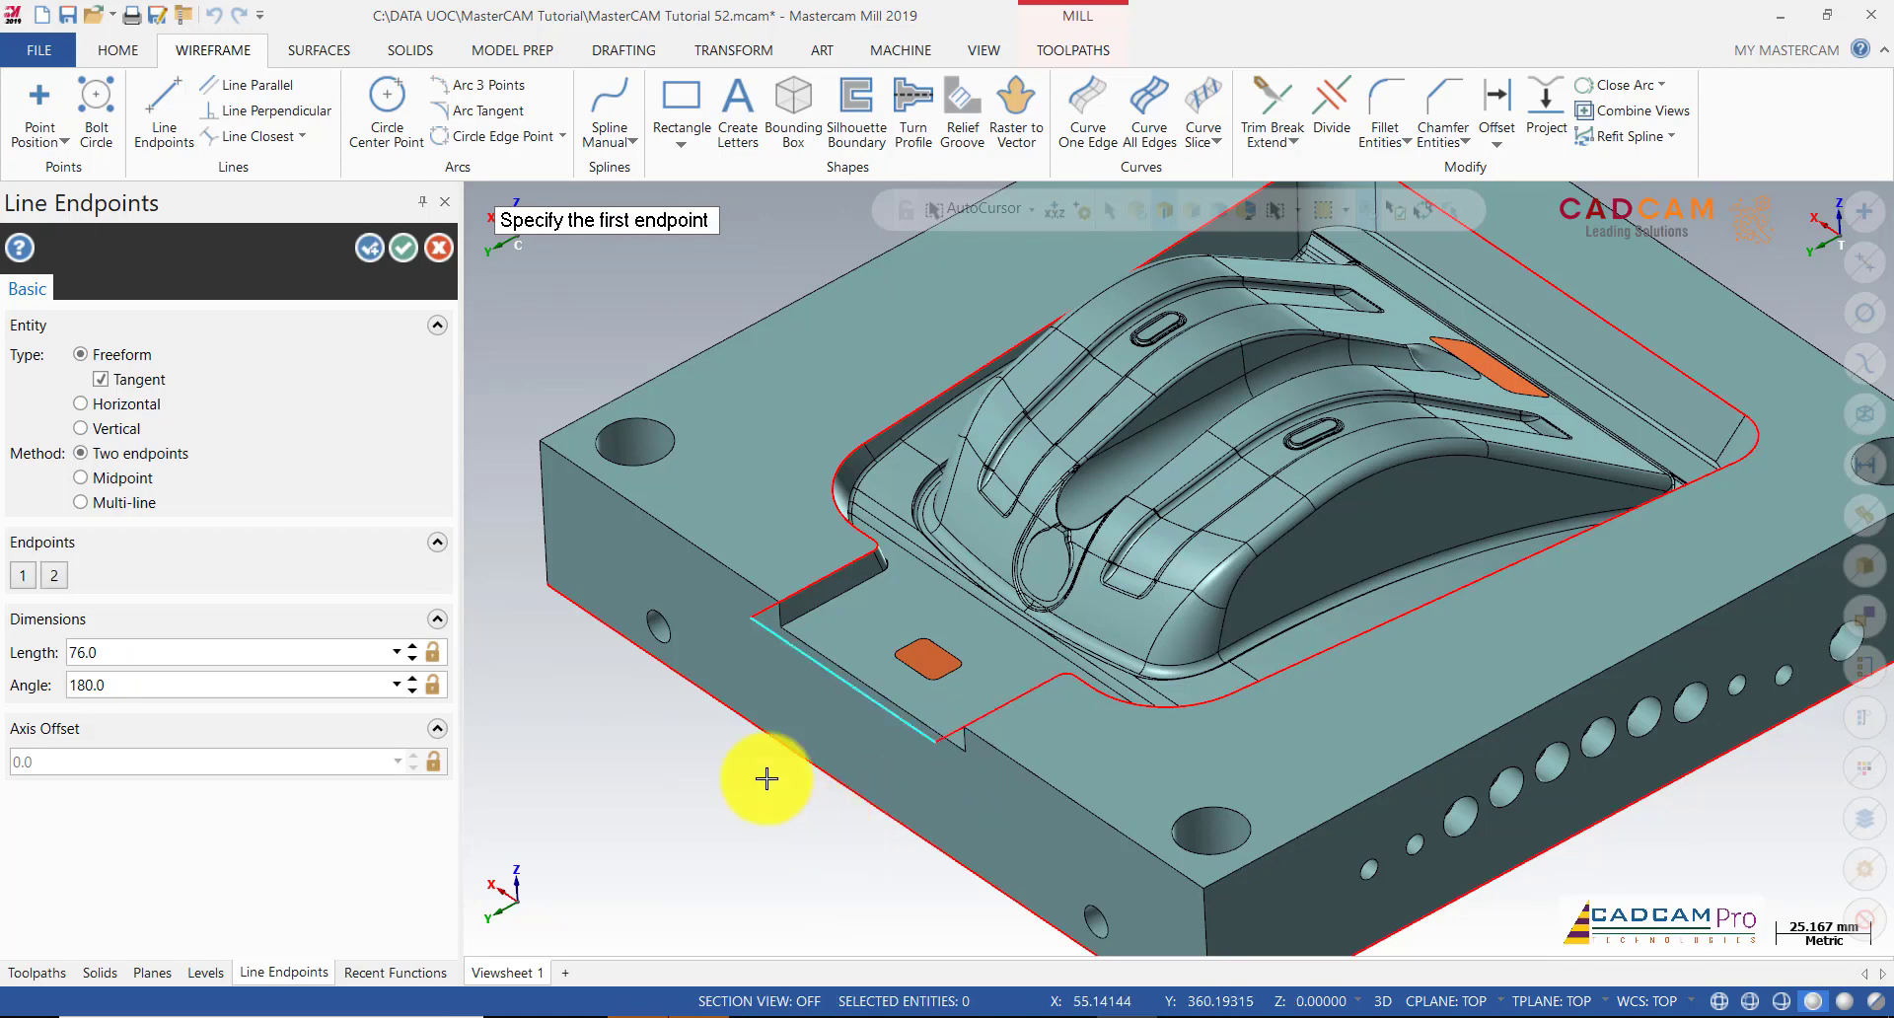
left_click(408, 253)
scroll(984, 663, "down", 2)
Step: Make level 1 Part active, hide level 7, and show the Toolpaths manager
scroll(852, 641, "down", 2)
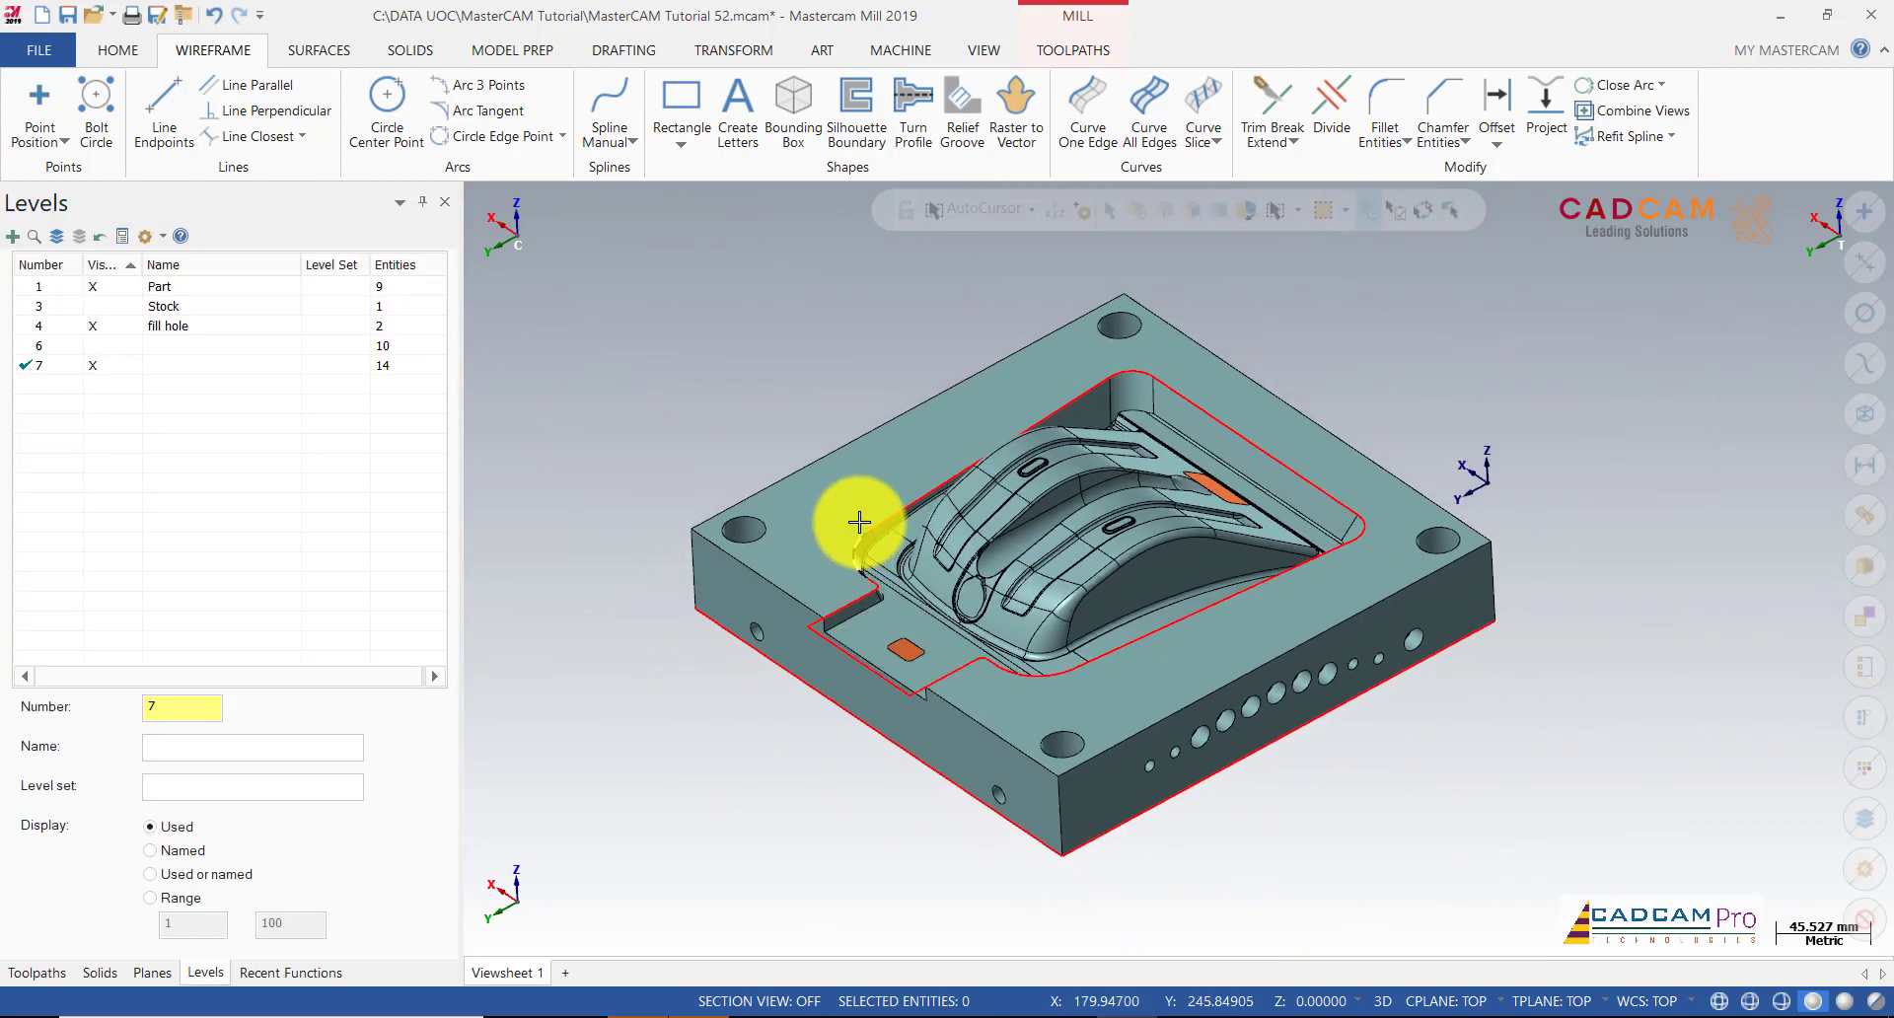
middle_click_drag(859, 524, 872, 529)
scroll(873, 536, "up", 1)
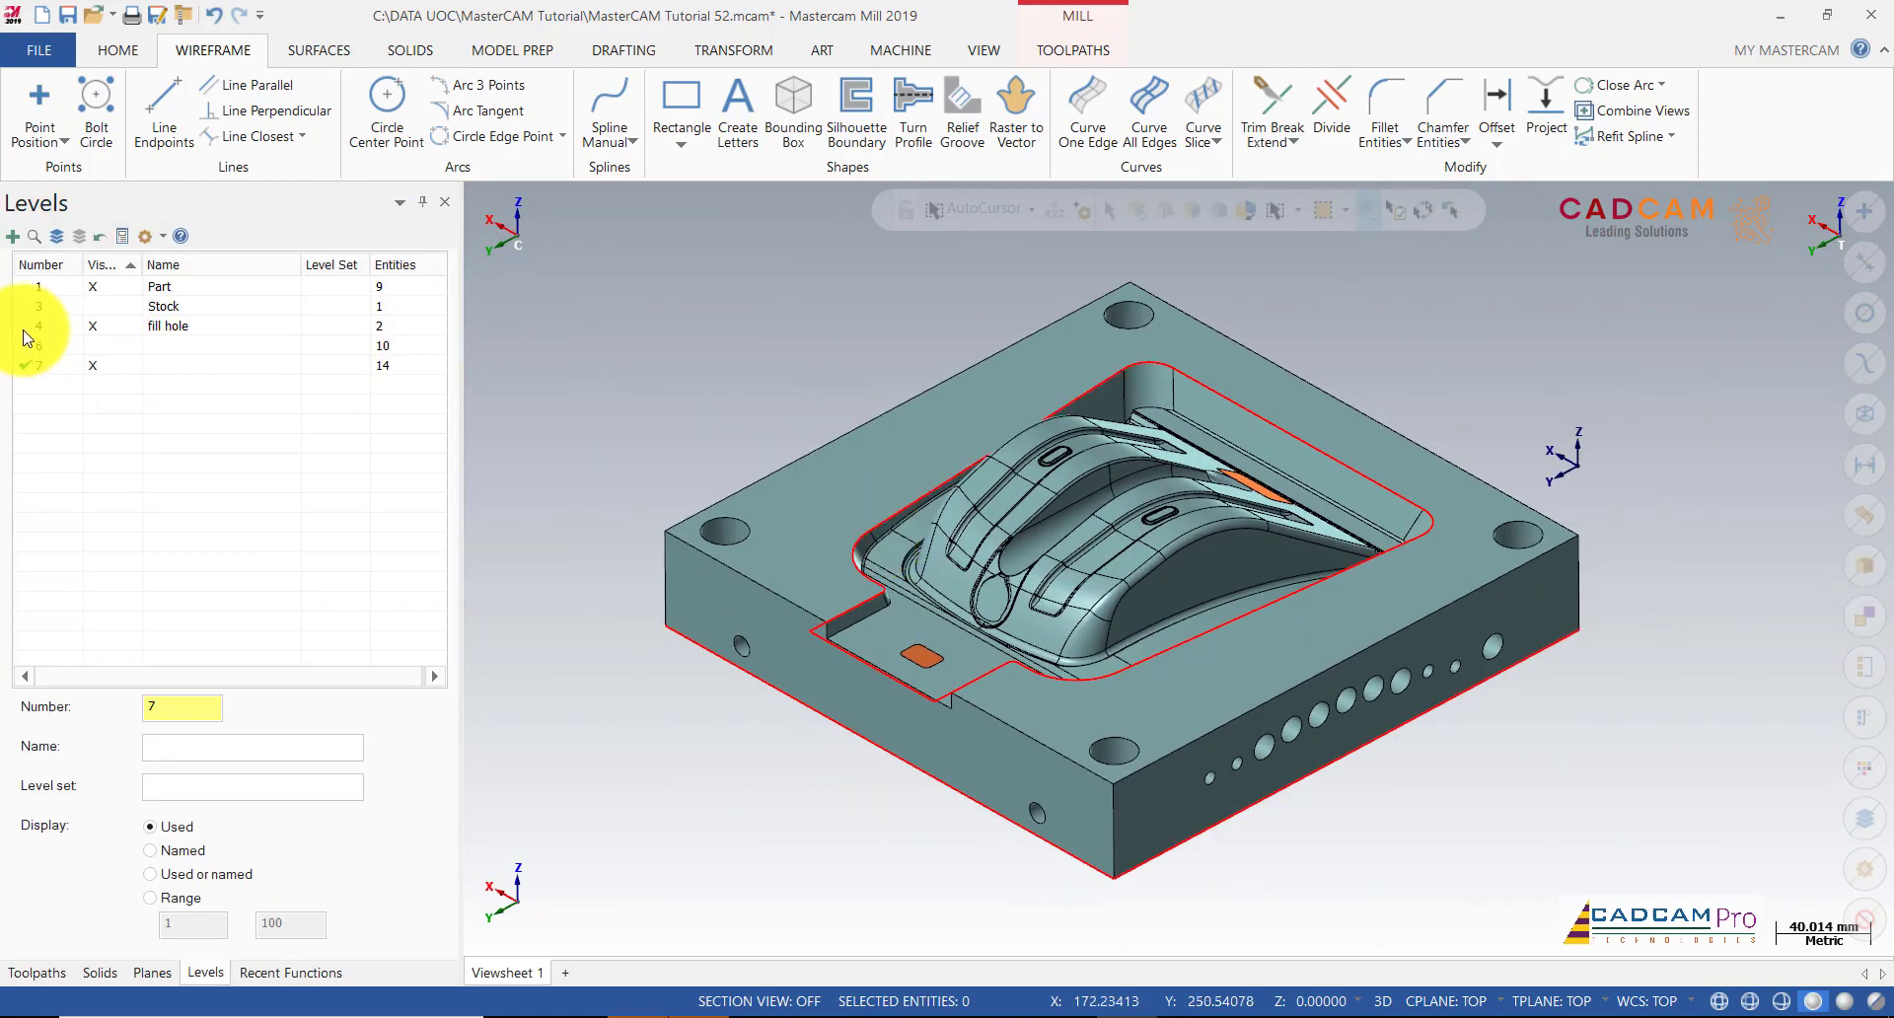
left_click(20, 286)
left_click(109, 366)
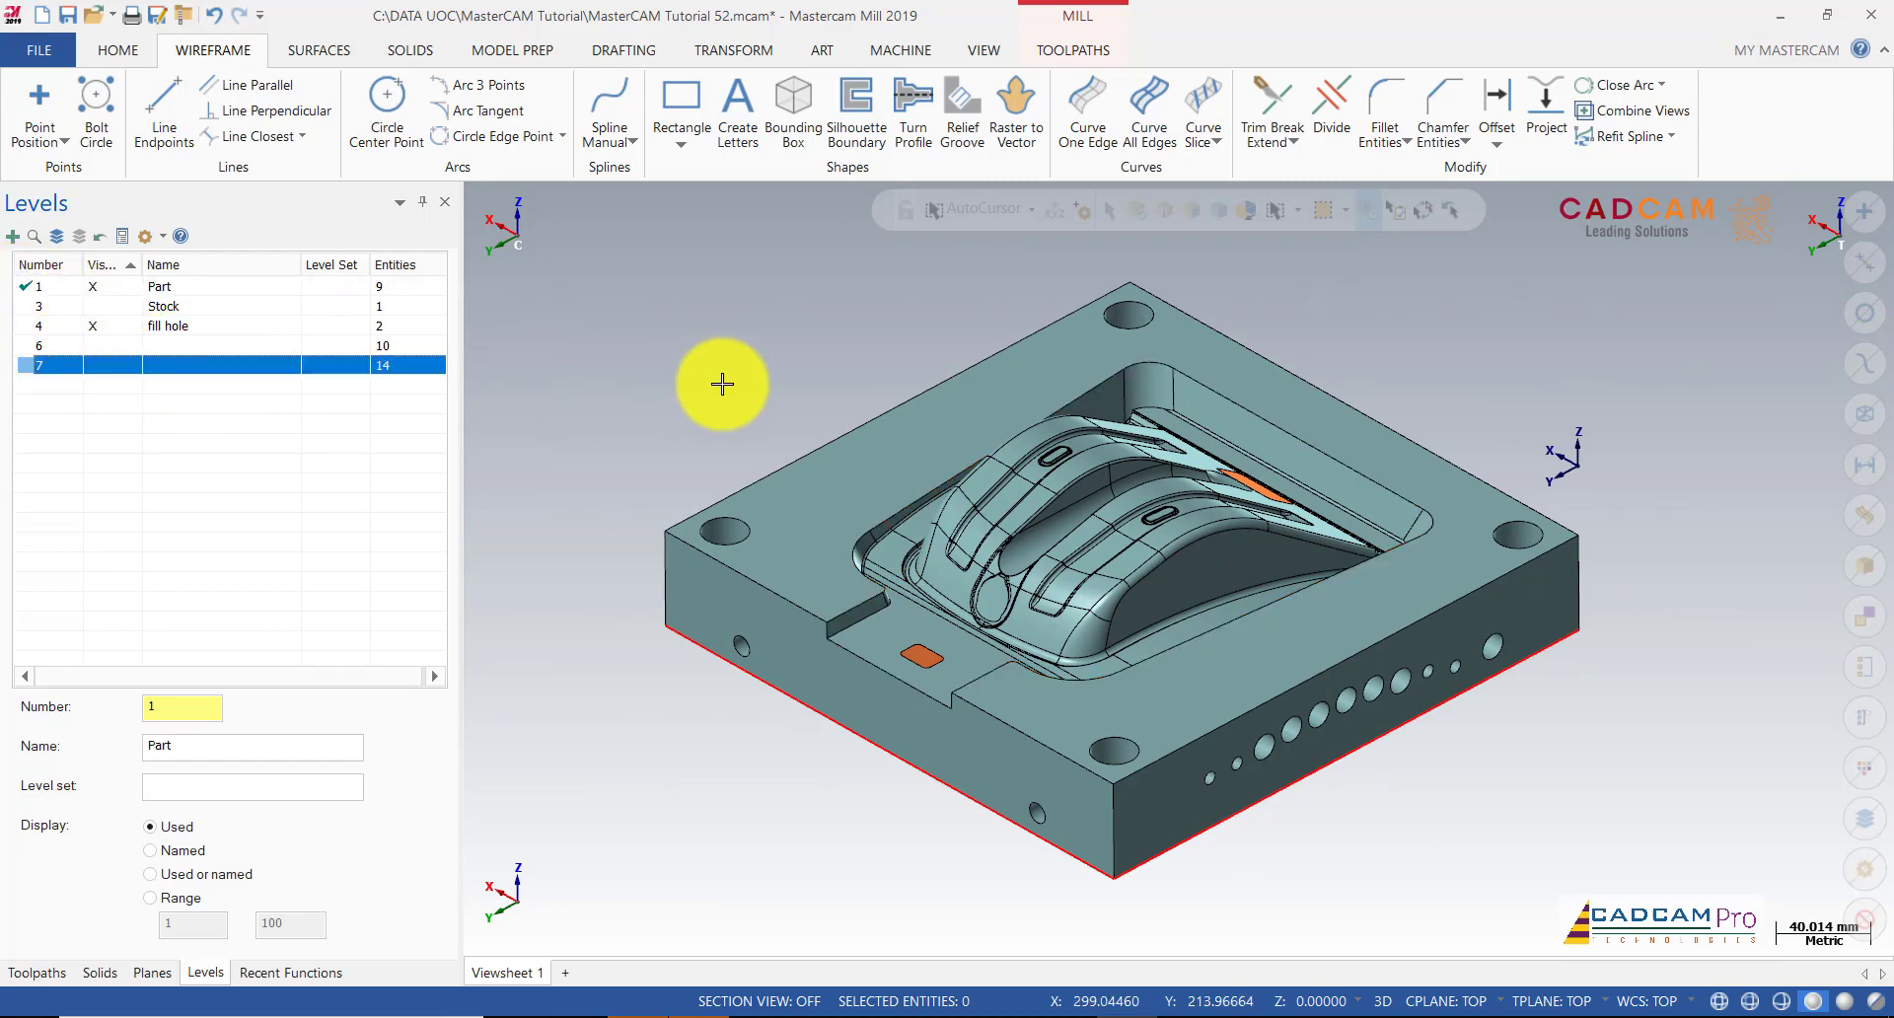
middle_click_drag(723, 382, 723, 381)
scroll(723, 382, "up", 1)
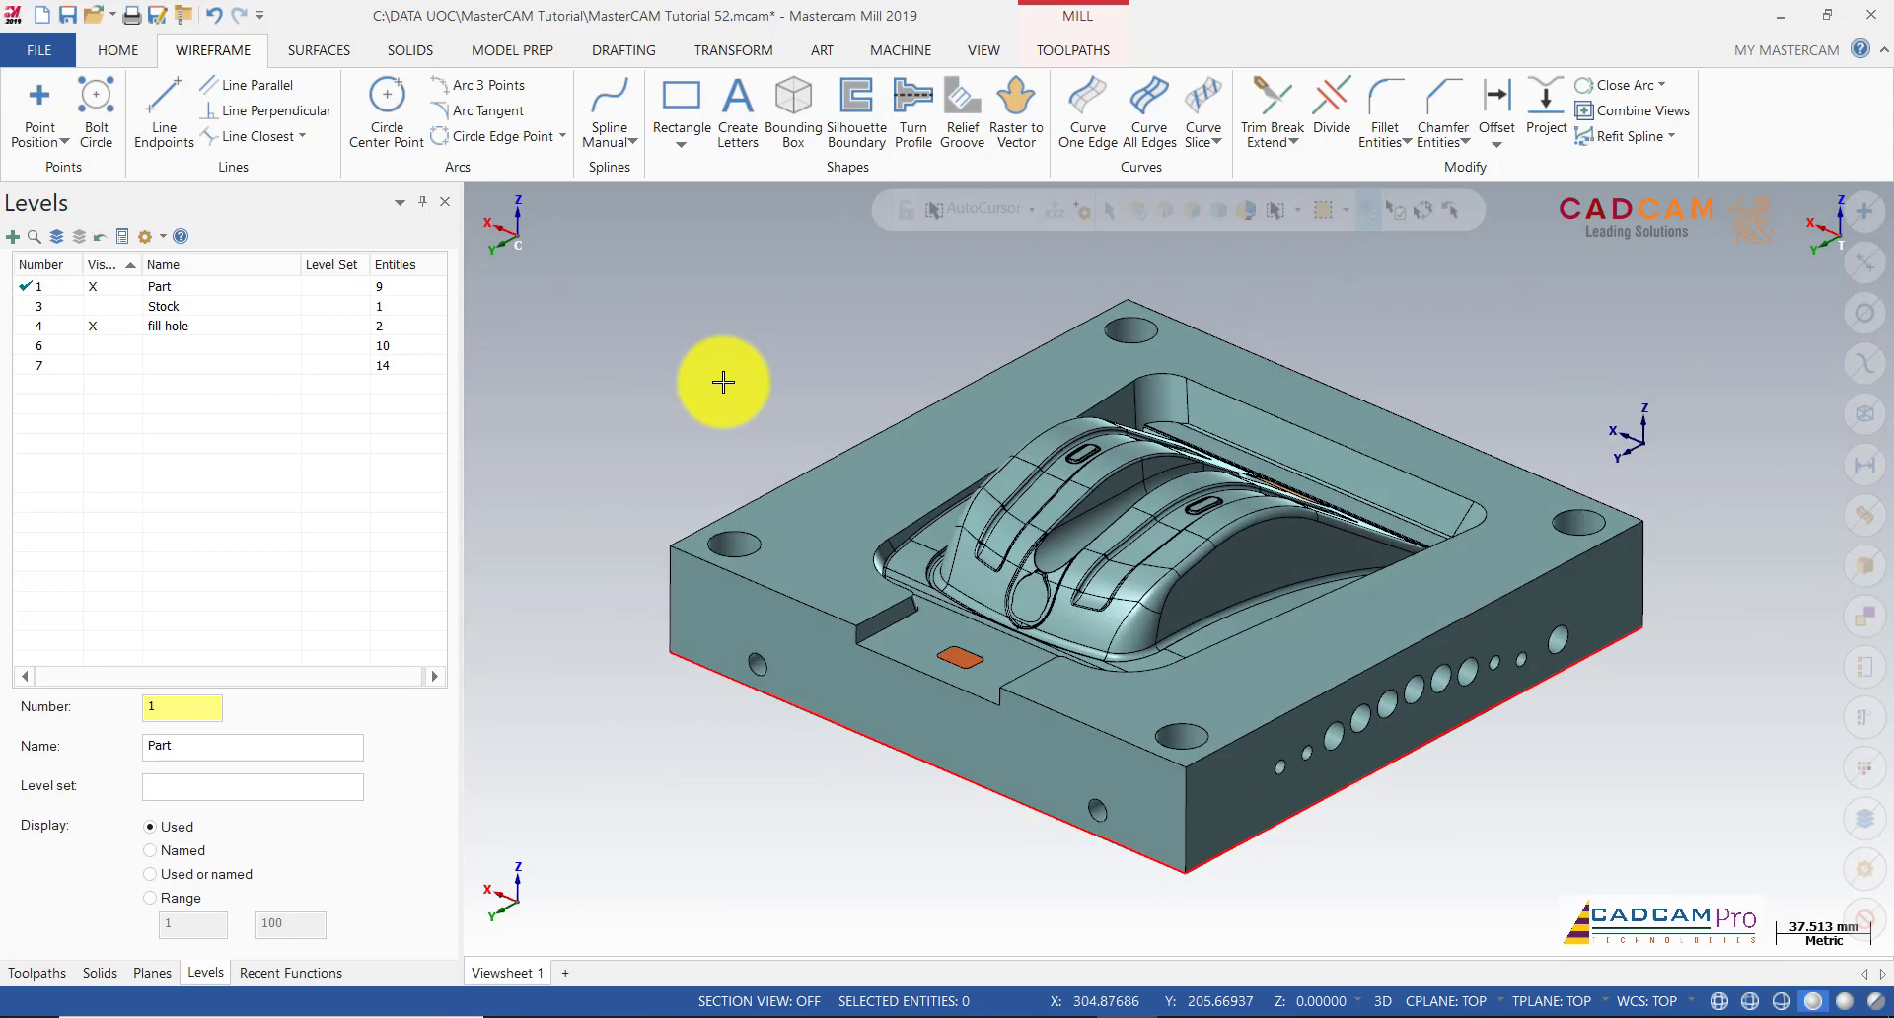
scroll(833, 445, "down", 1)
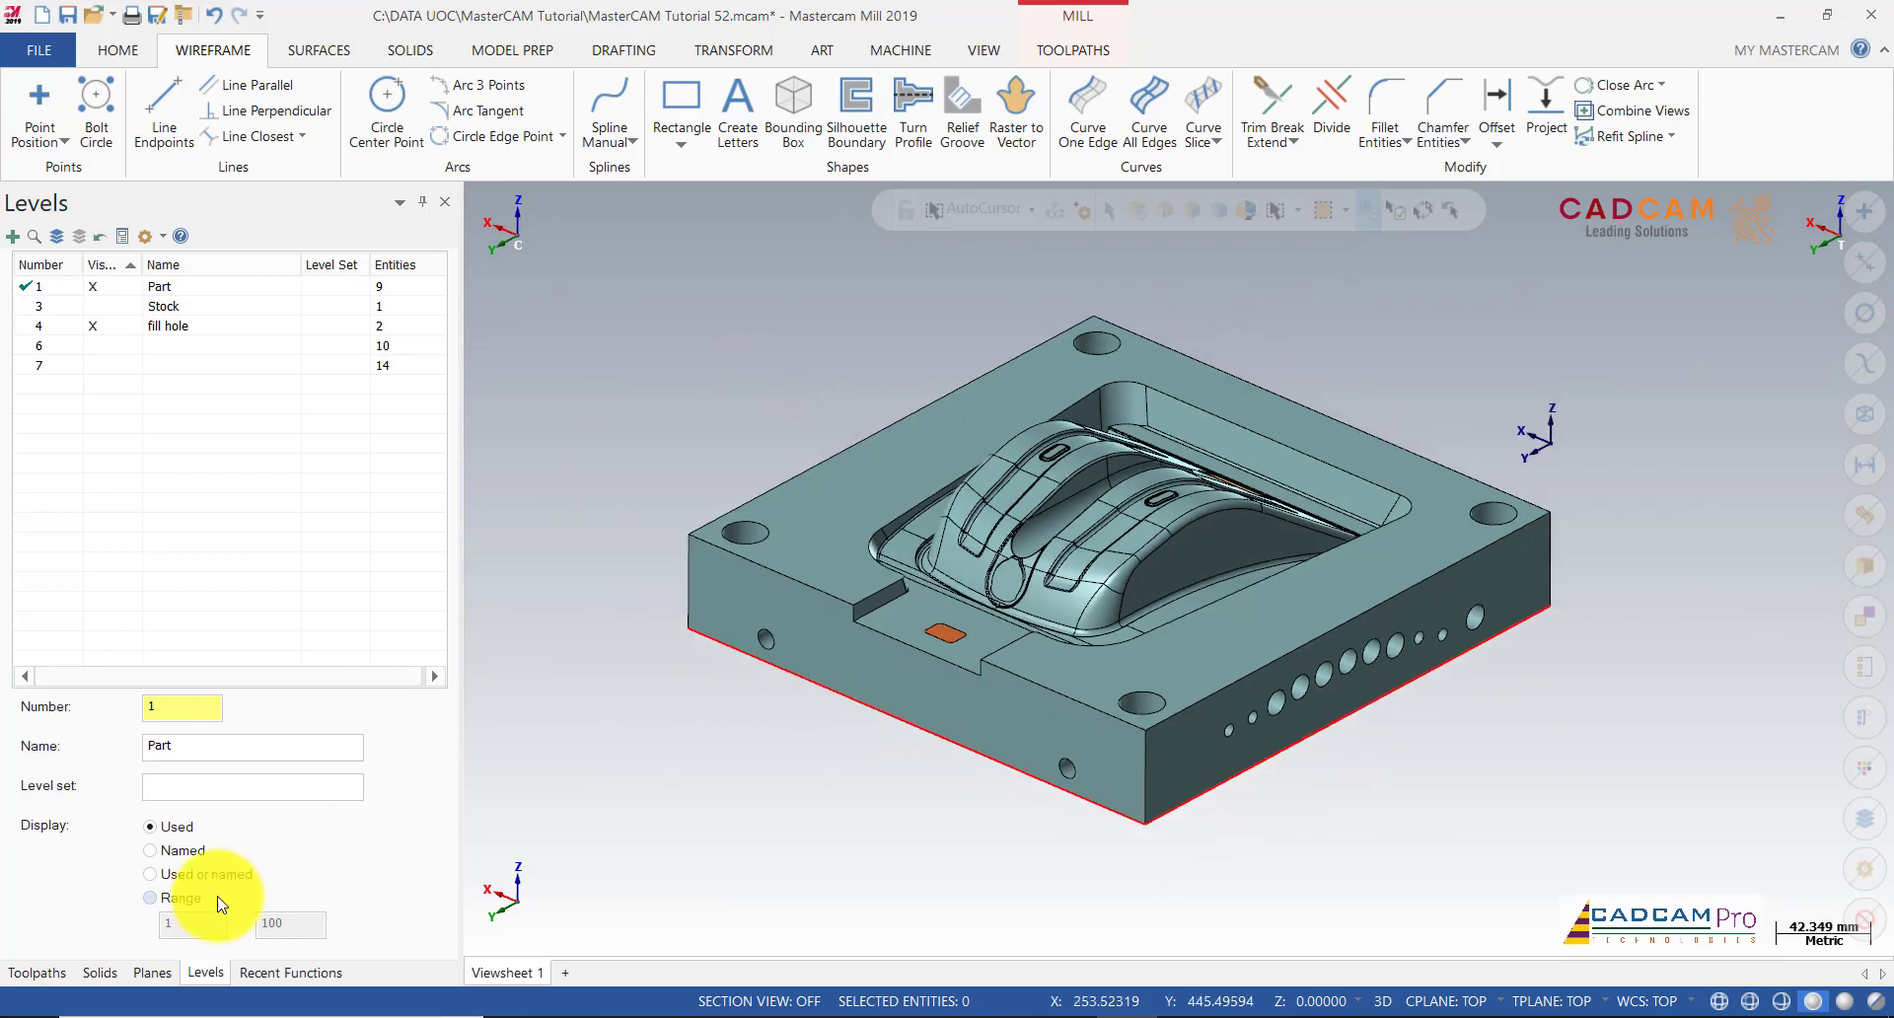
left_click(37, 973)
scroll(675, 447, "up", 1)
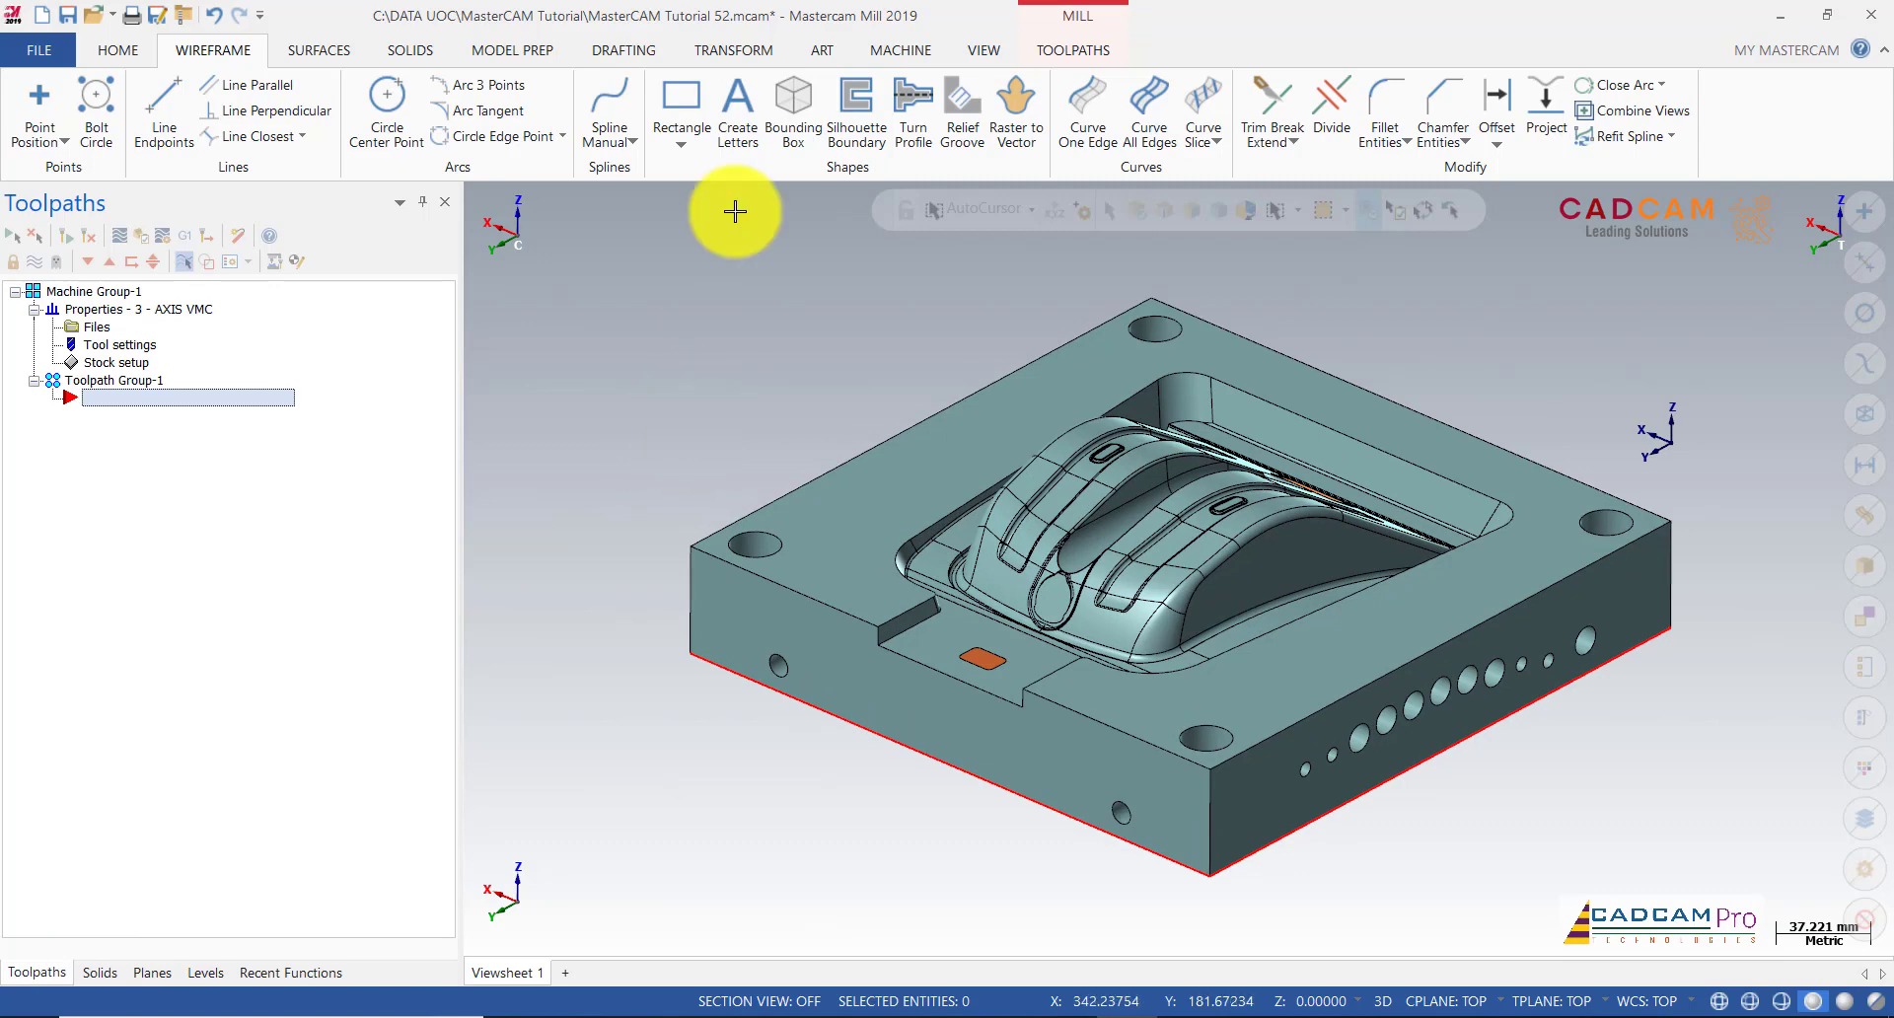
Step: Start a Dynamic OptiRough toolpath with wall and floor stock of 1.5
left_click(1071, 51)
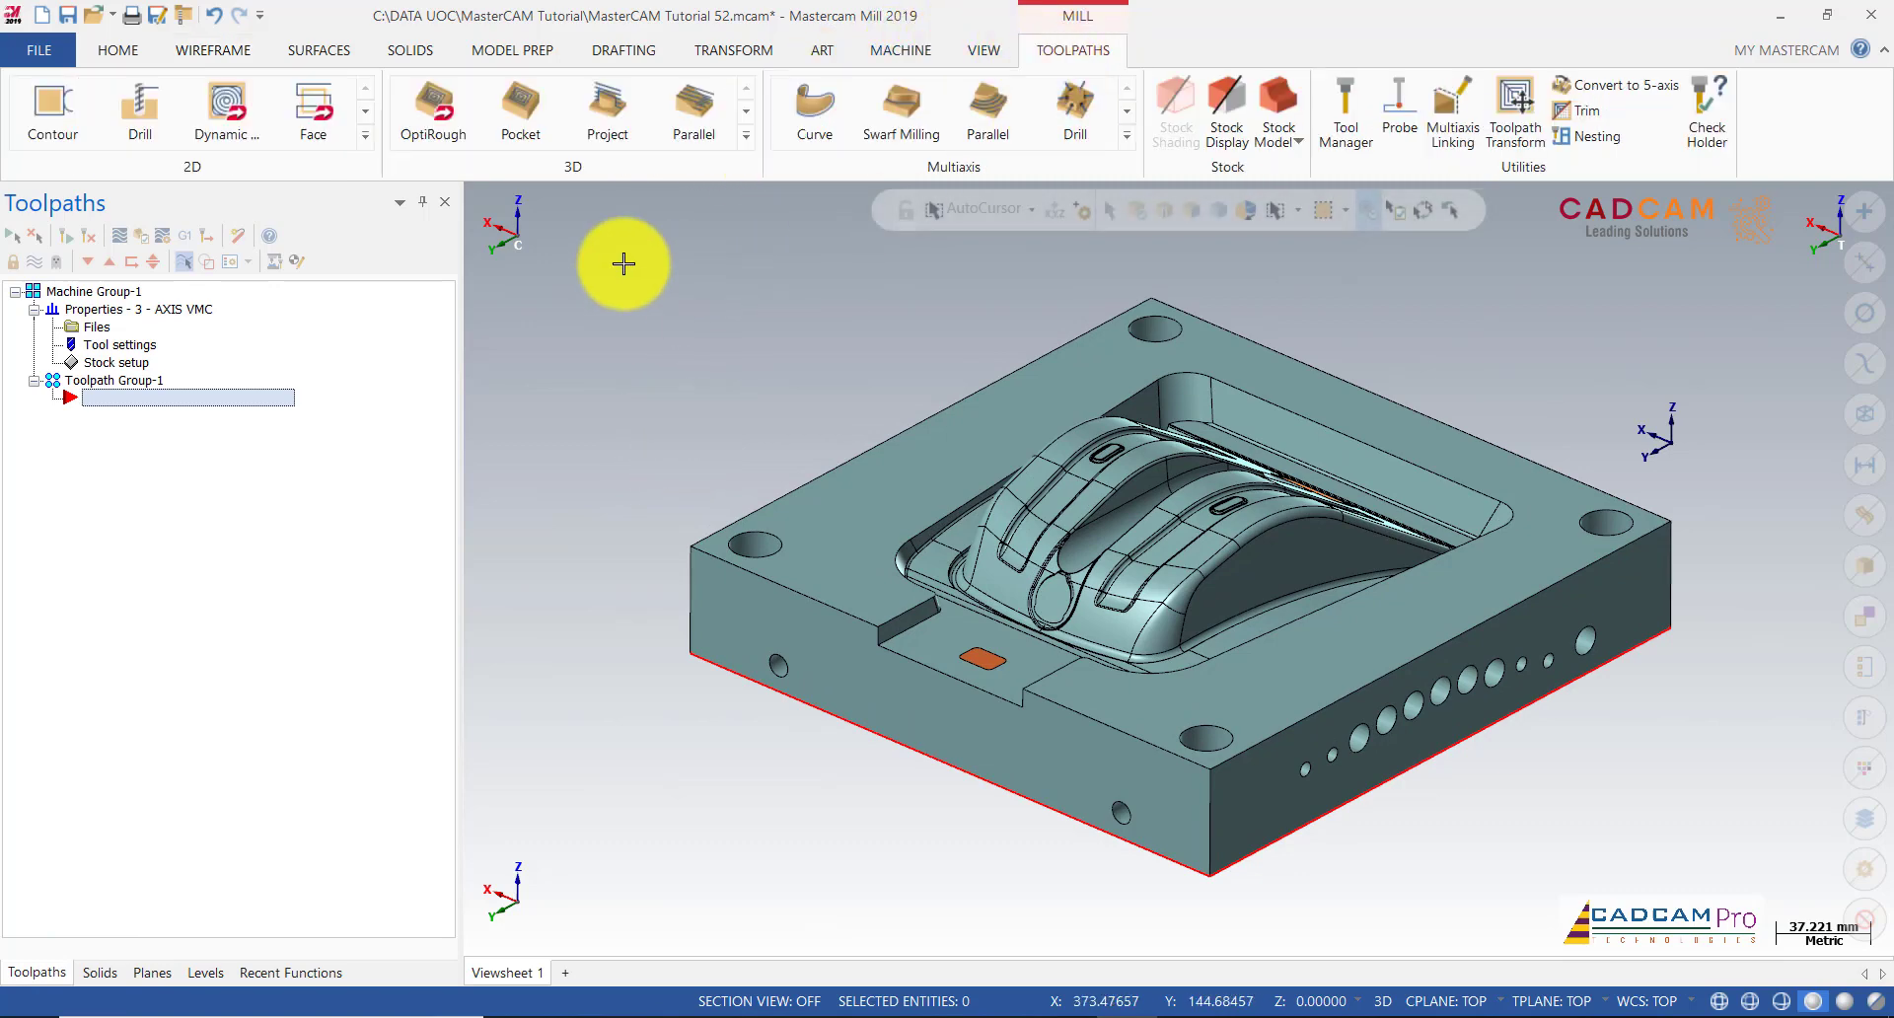
left_click(448, 114)
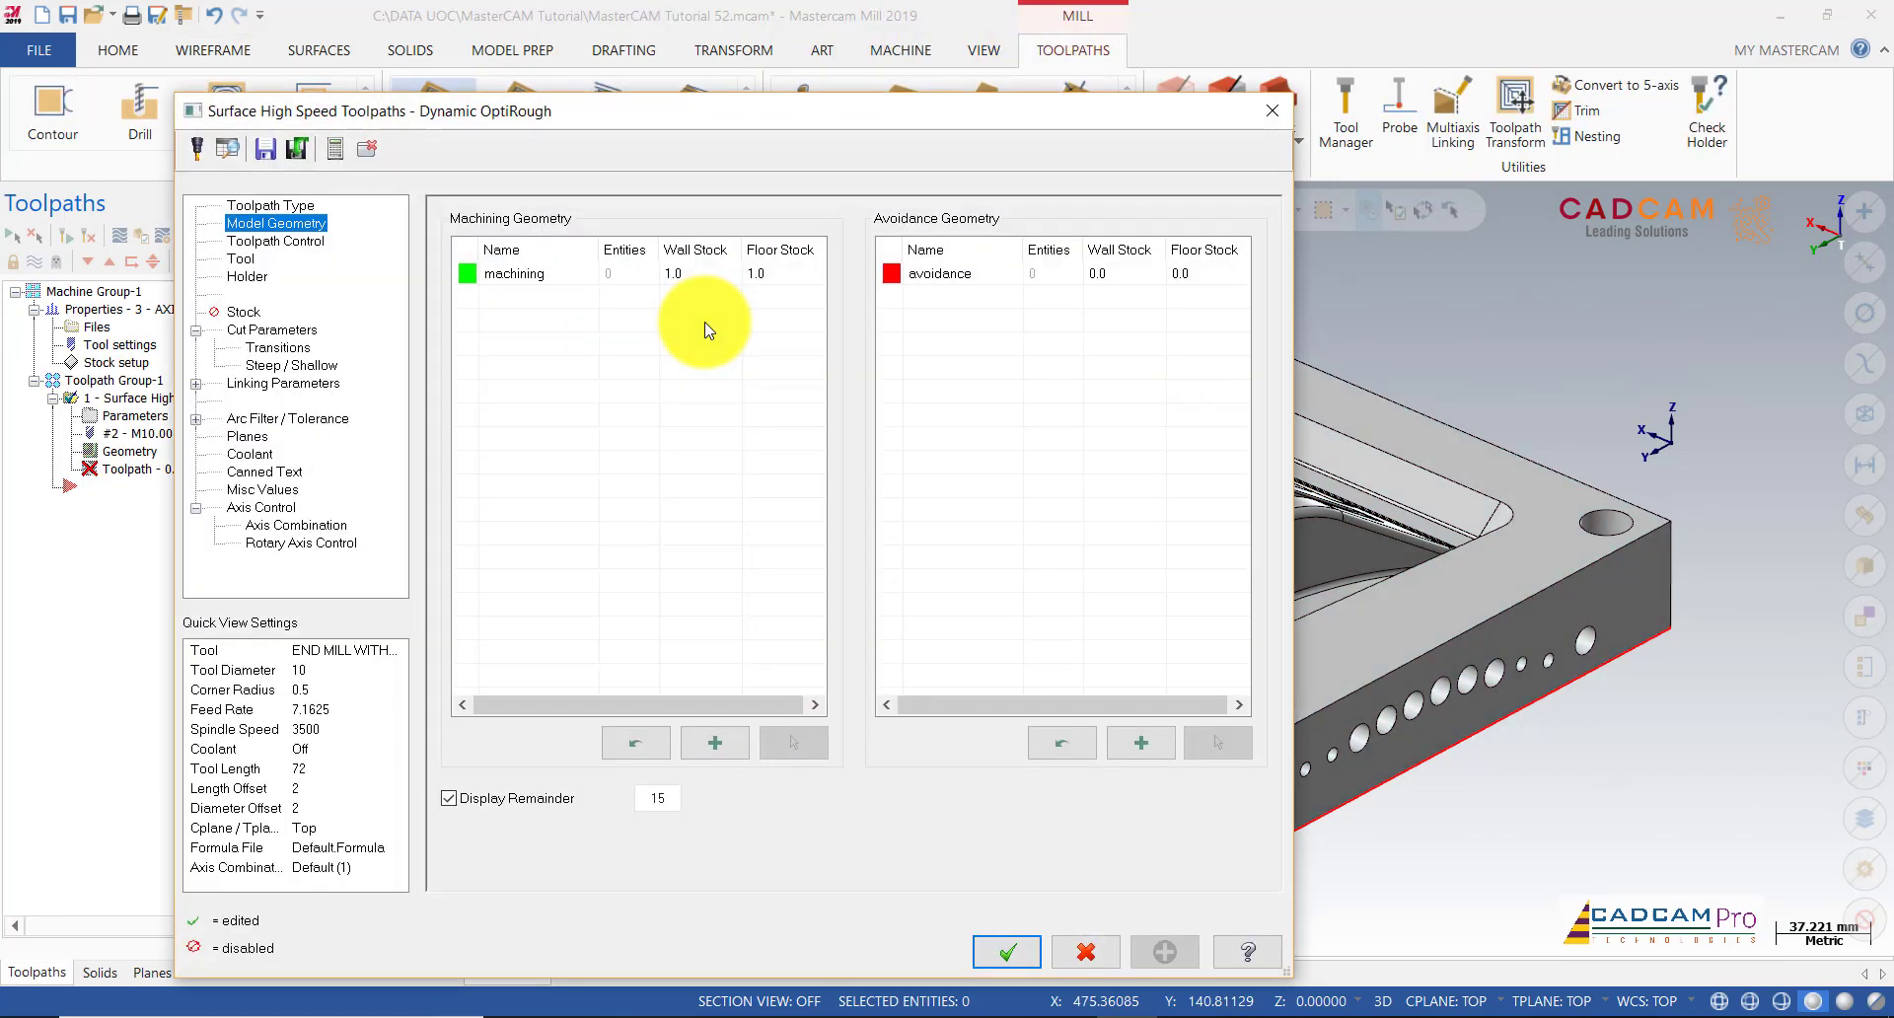
left_click_drag(677, 127, 554, 87)
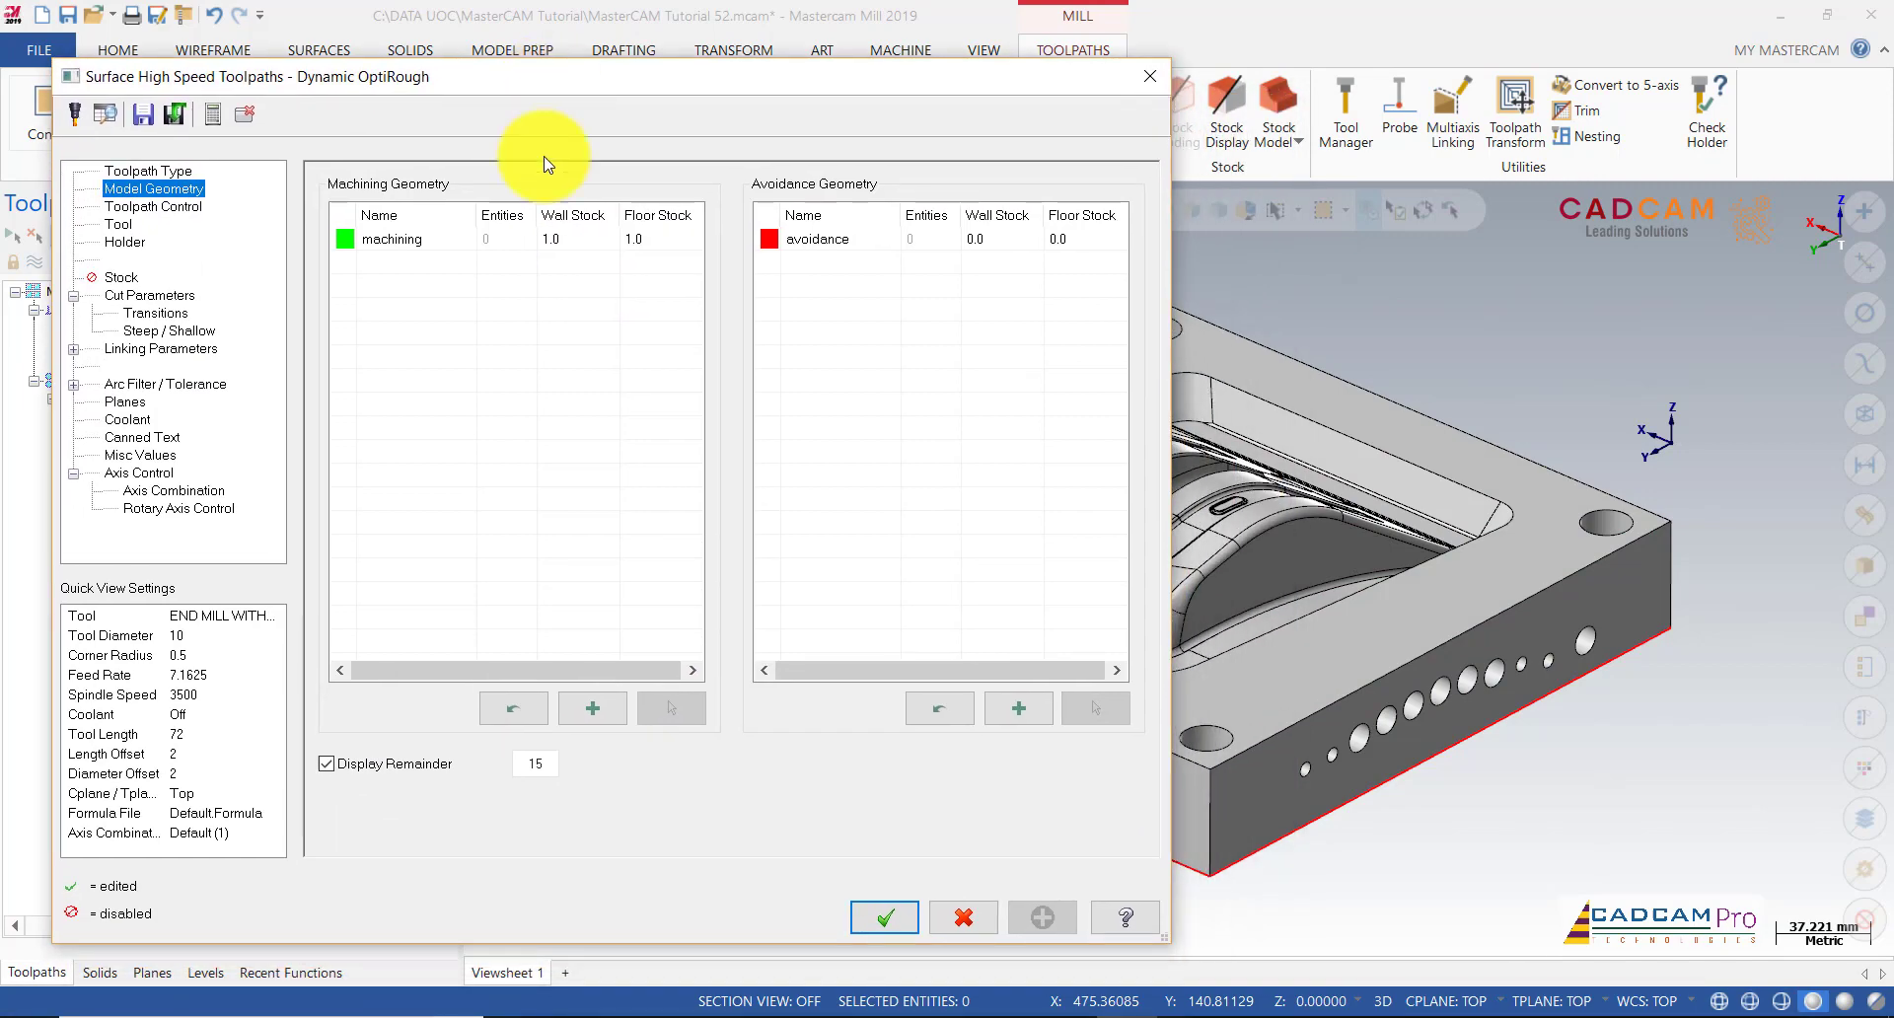
left_click(576, 243)
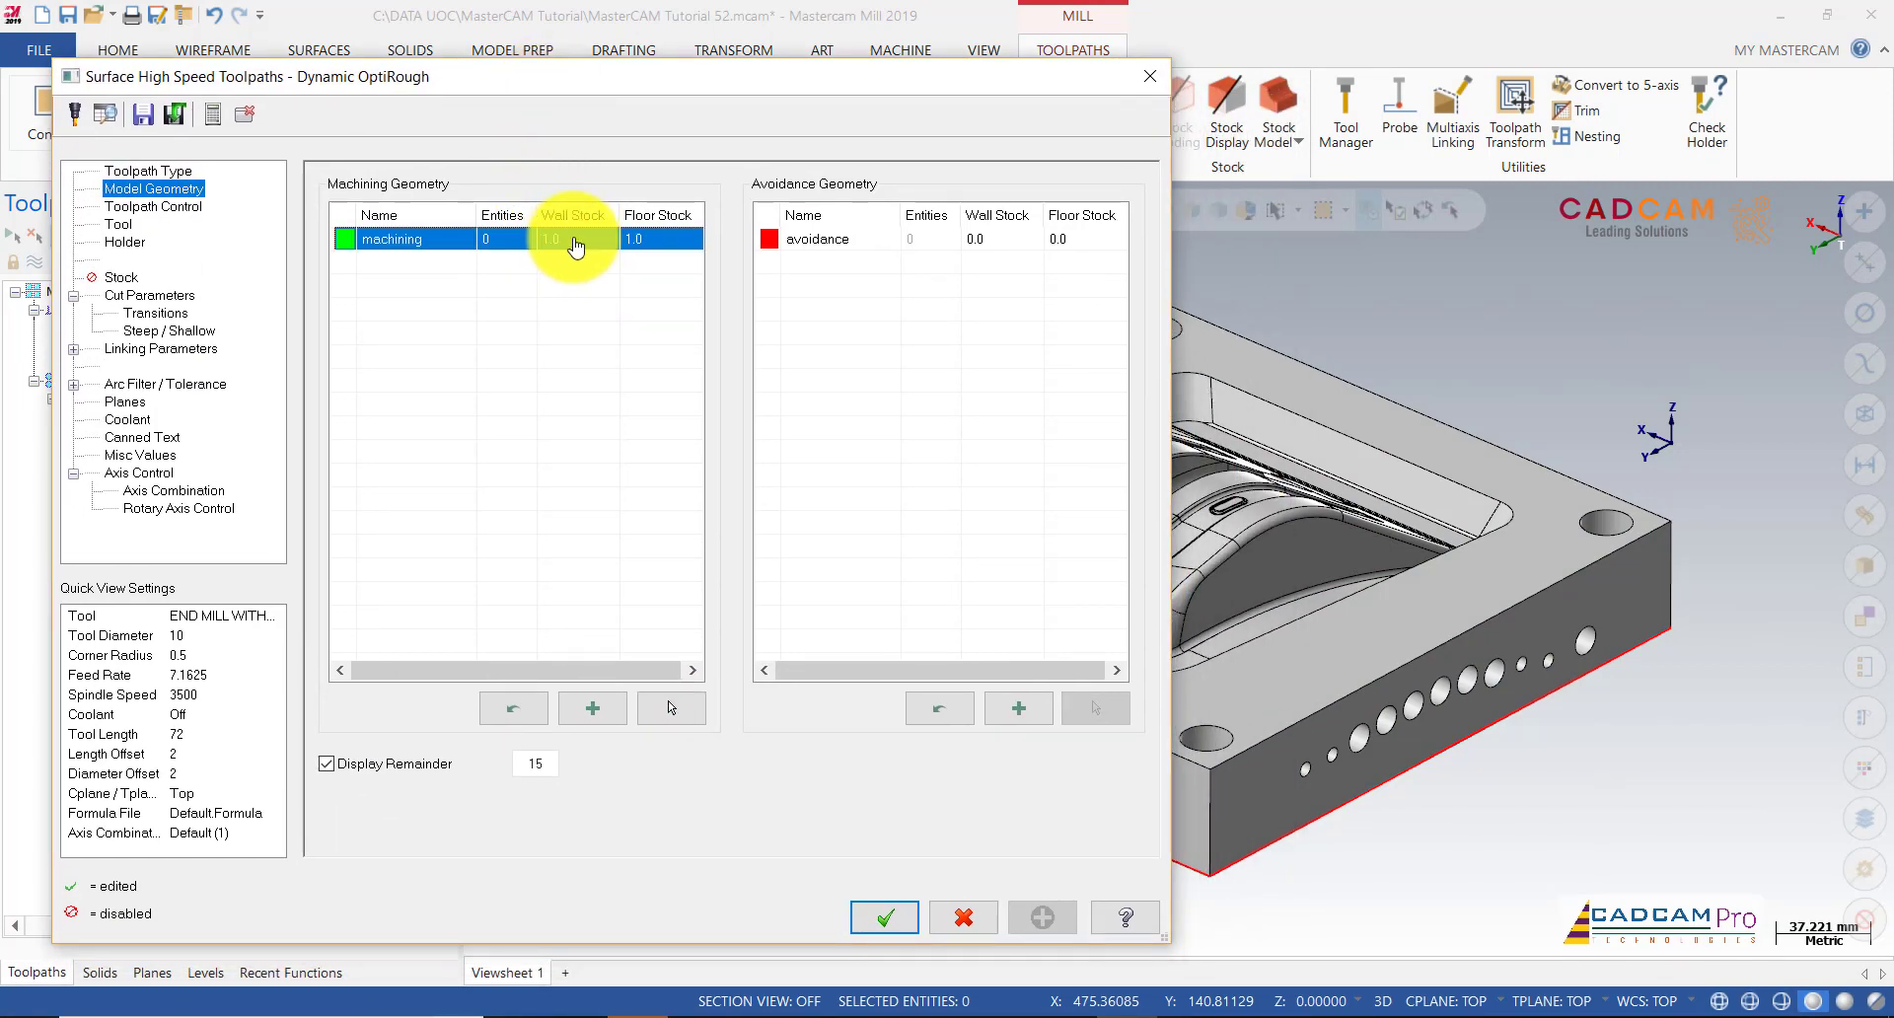
left_click(165, 173)
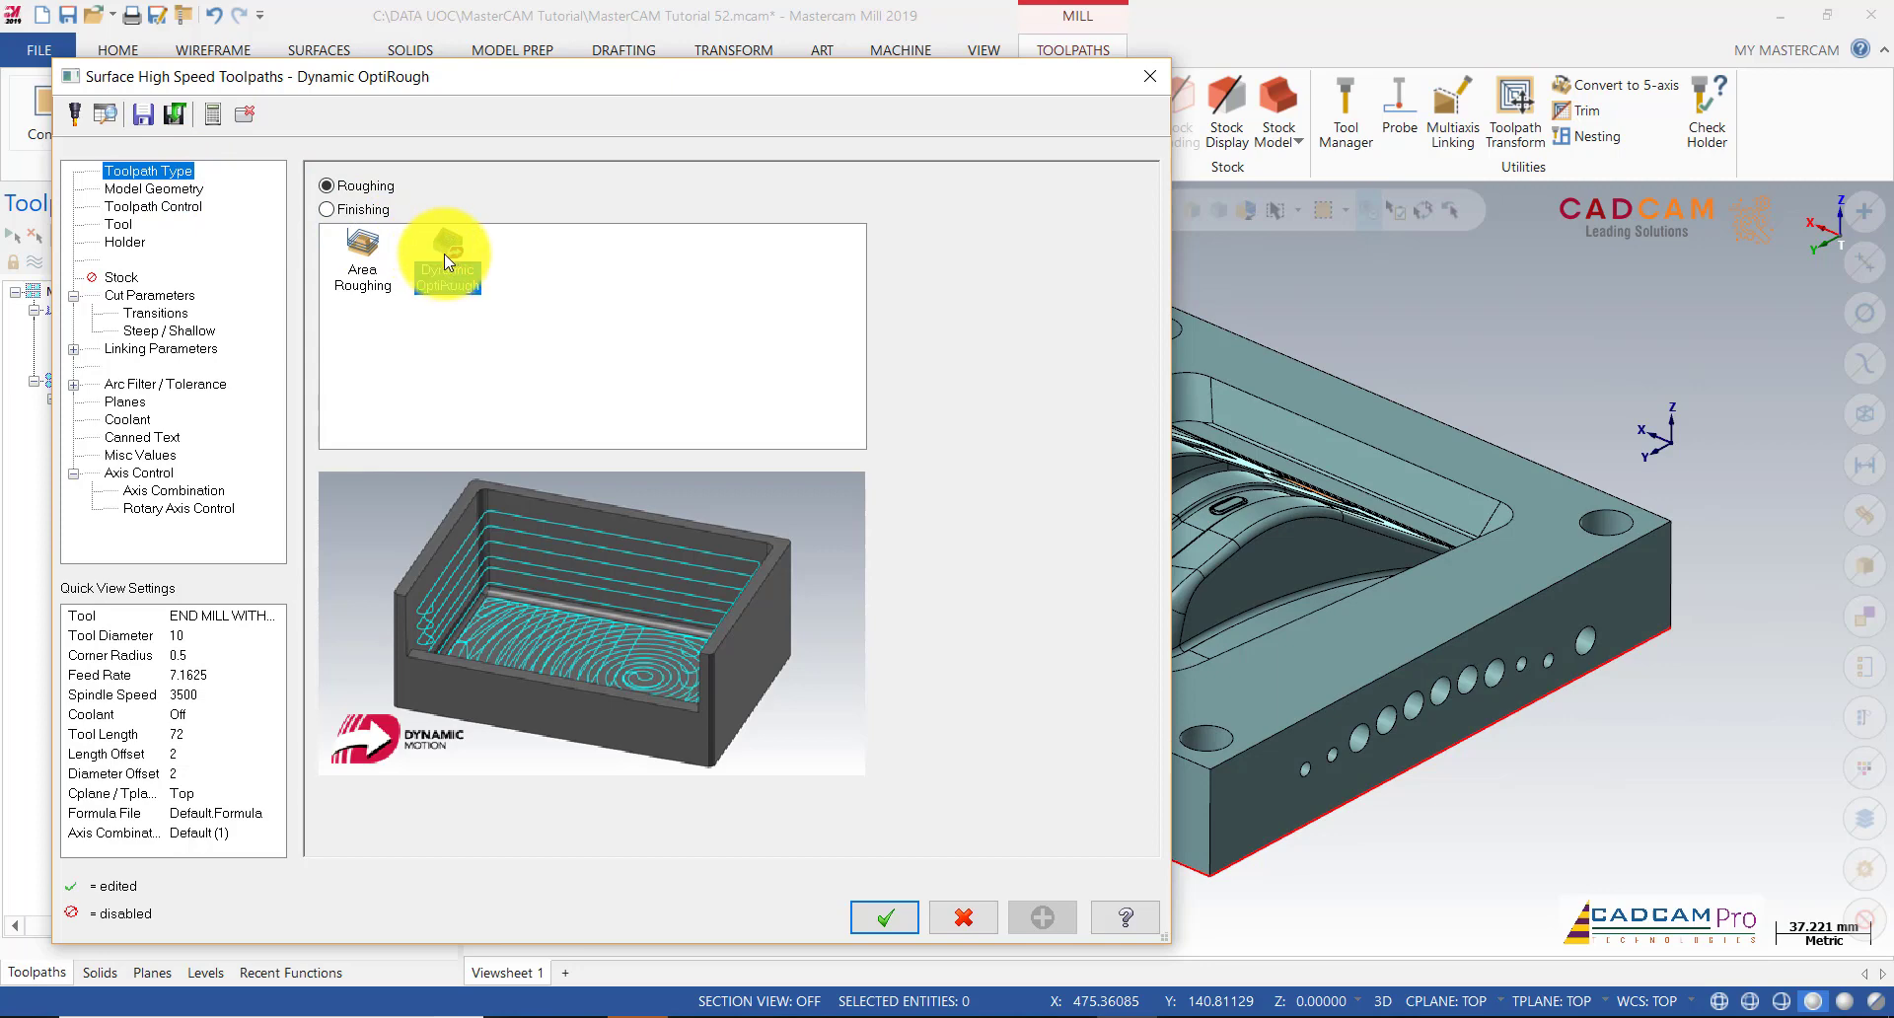
left_click(153, 189)
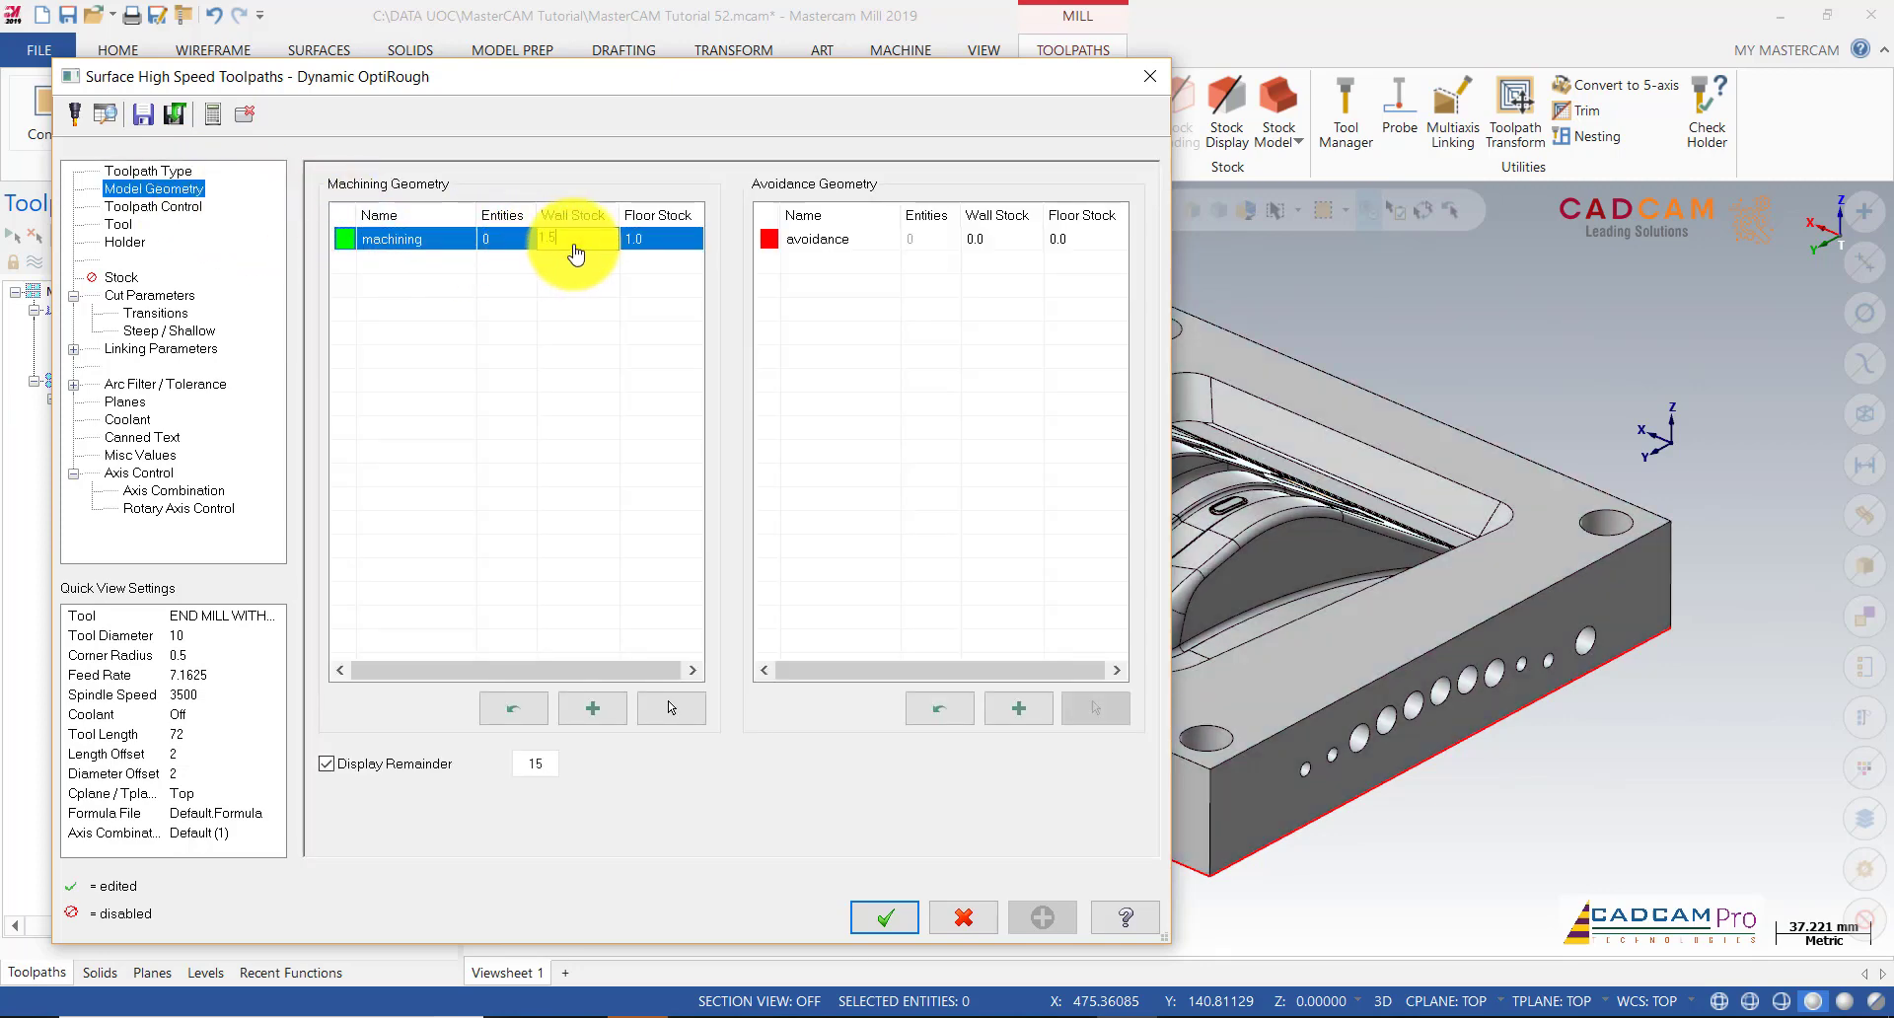
key("Tab")
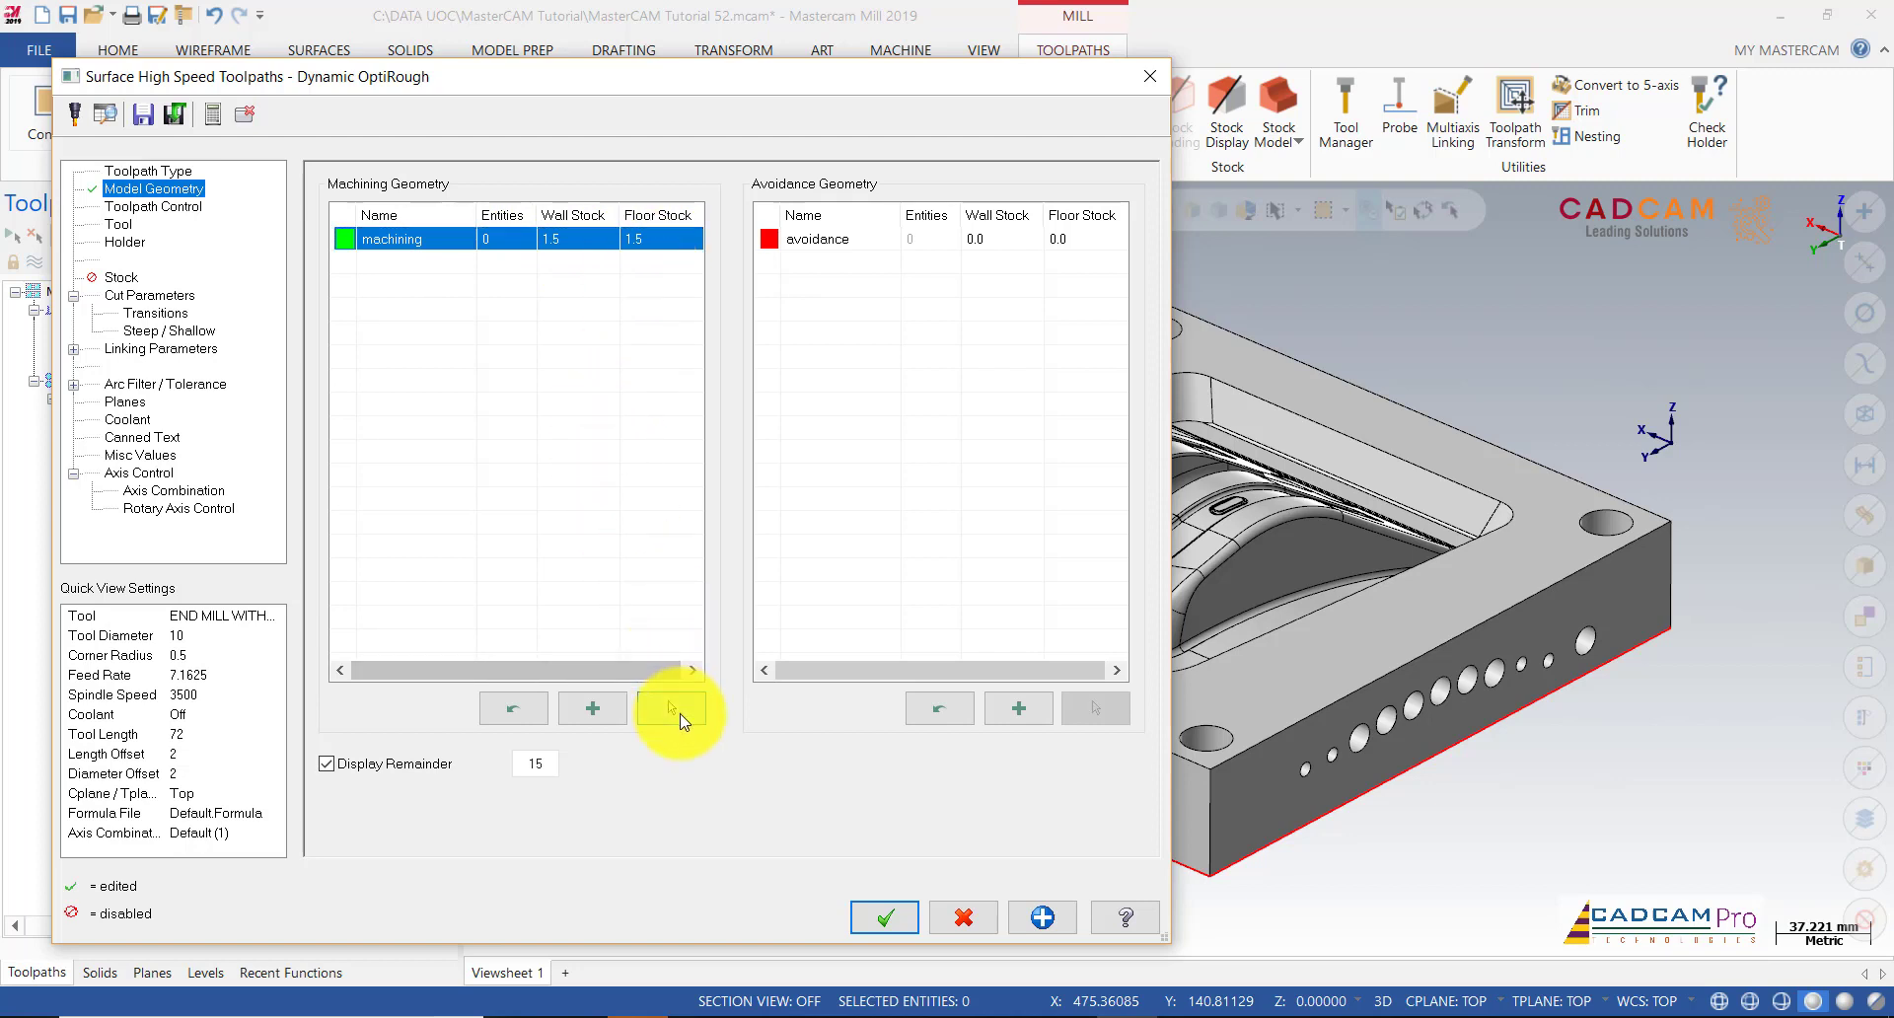
left_click(672, 707)
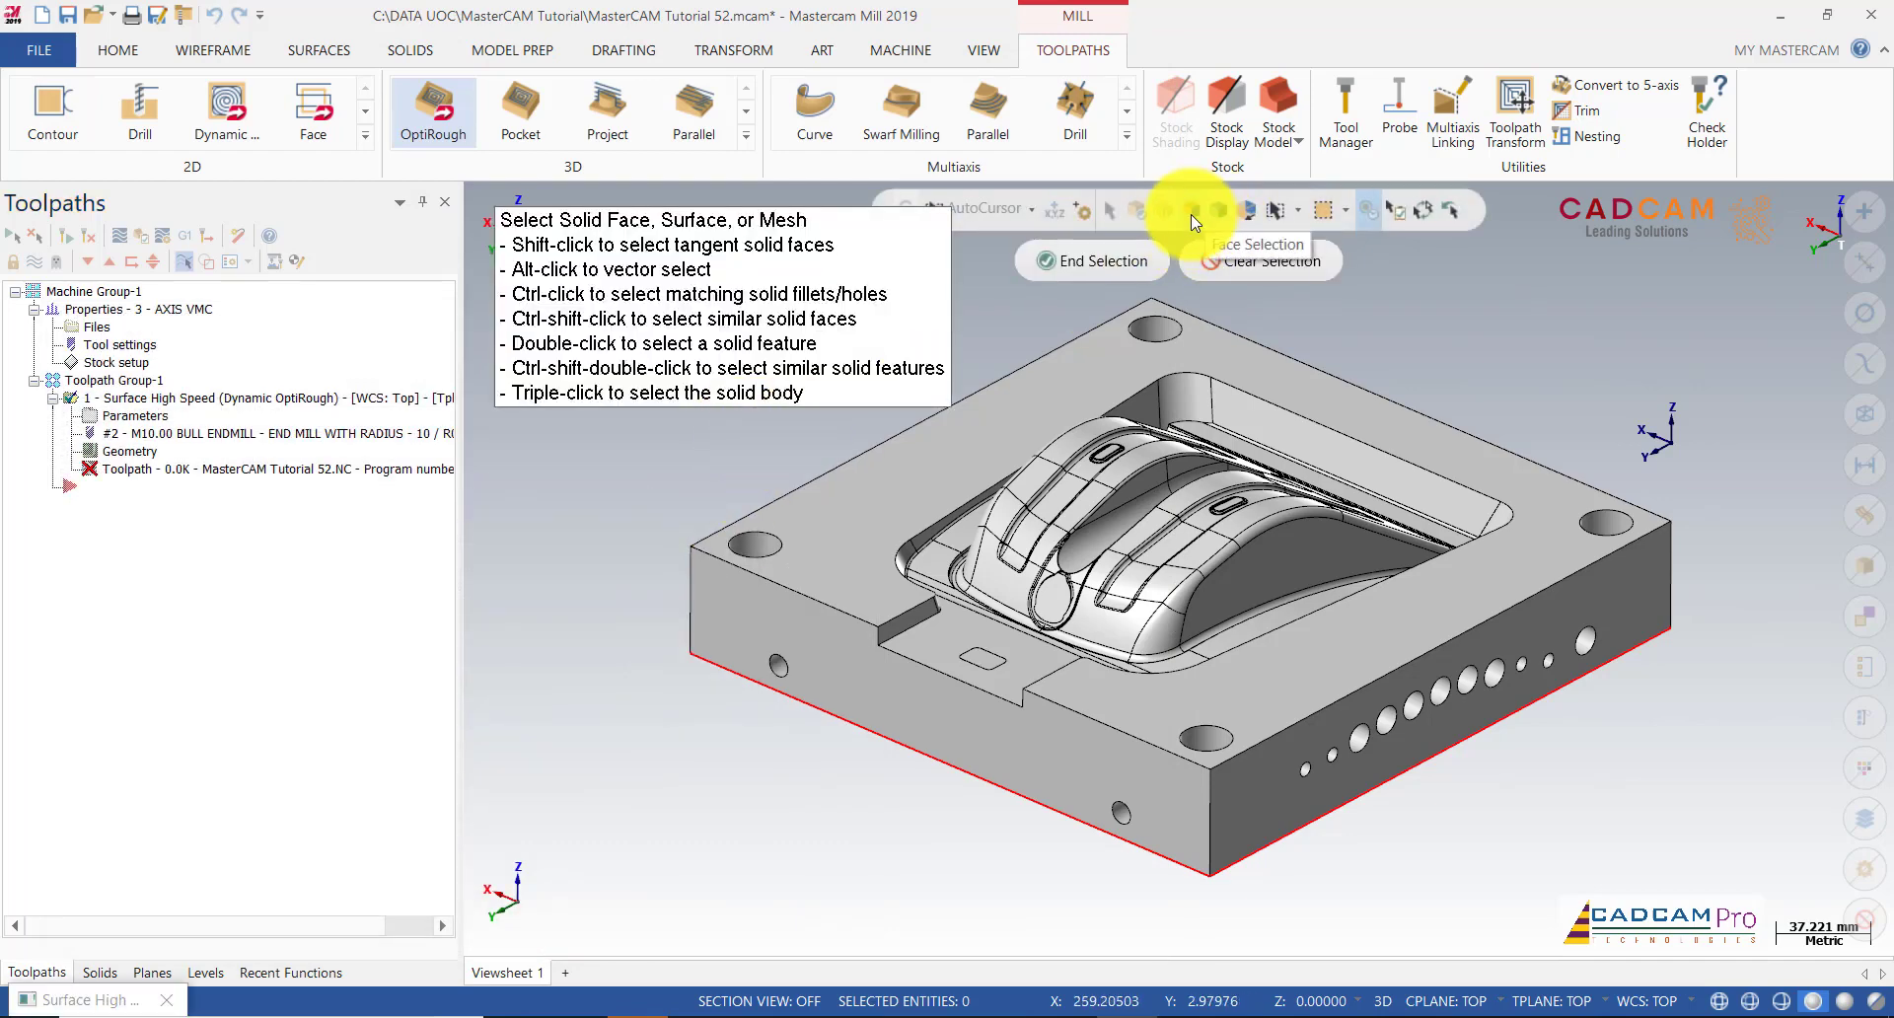
Step: Select the whole mold solid as the OptiRough machining geometry
left_click(1218, 213)
left_click(1344, 424)
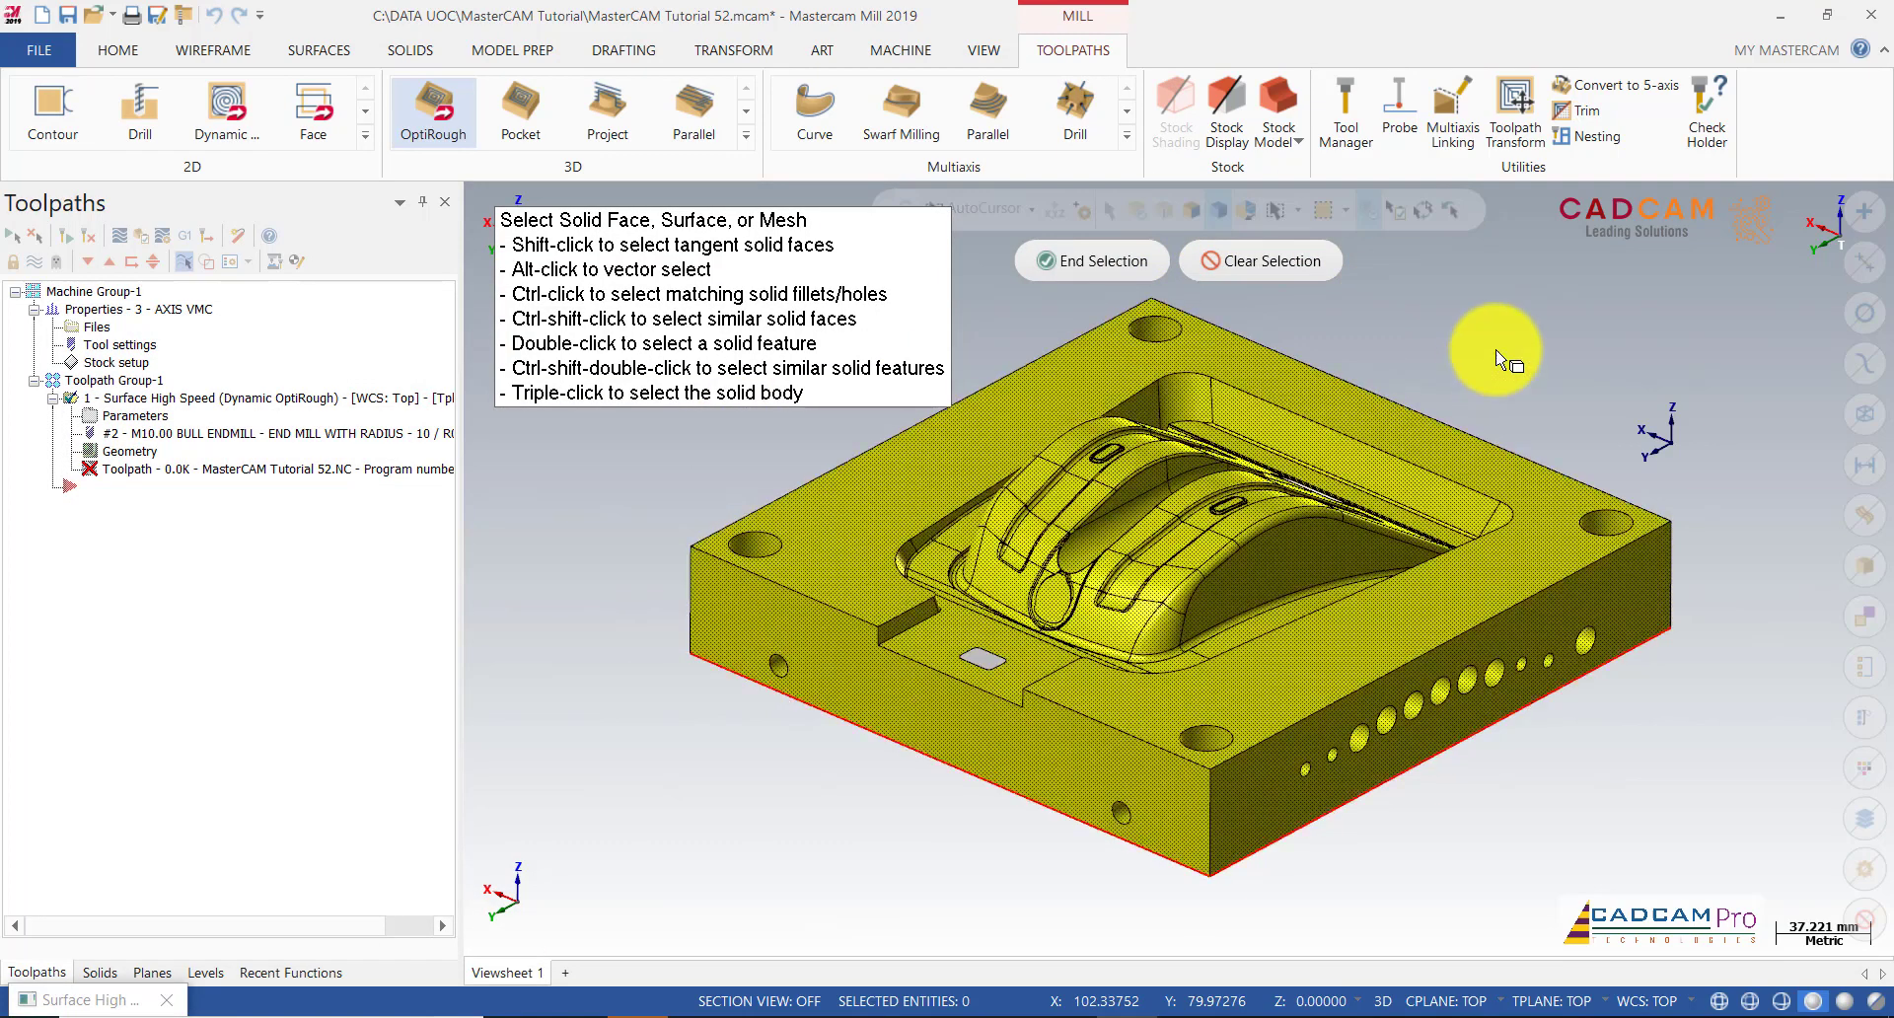
middle_click_drag(1522, 364, 1518, 410)
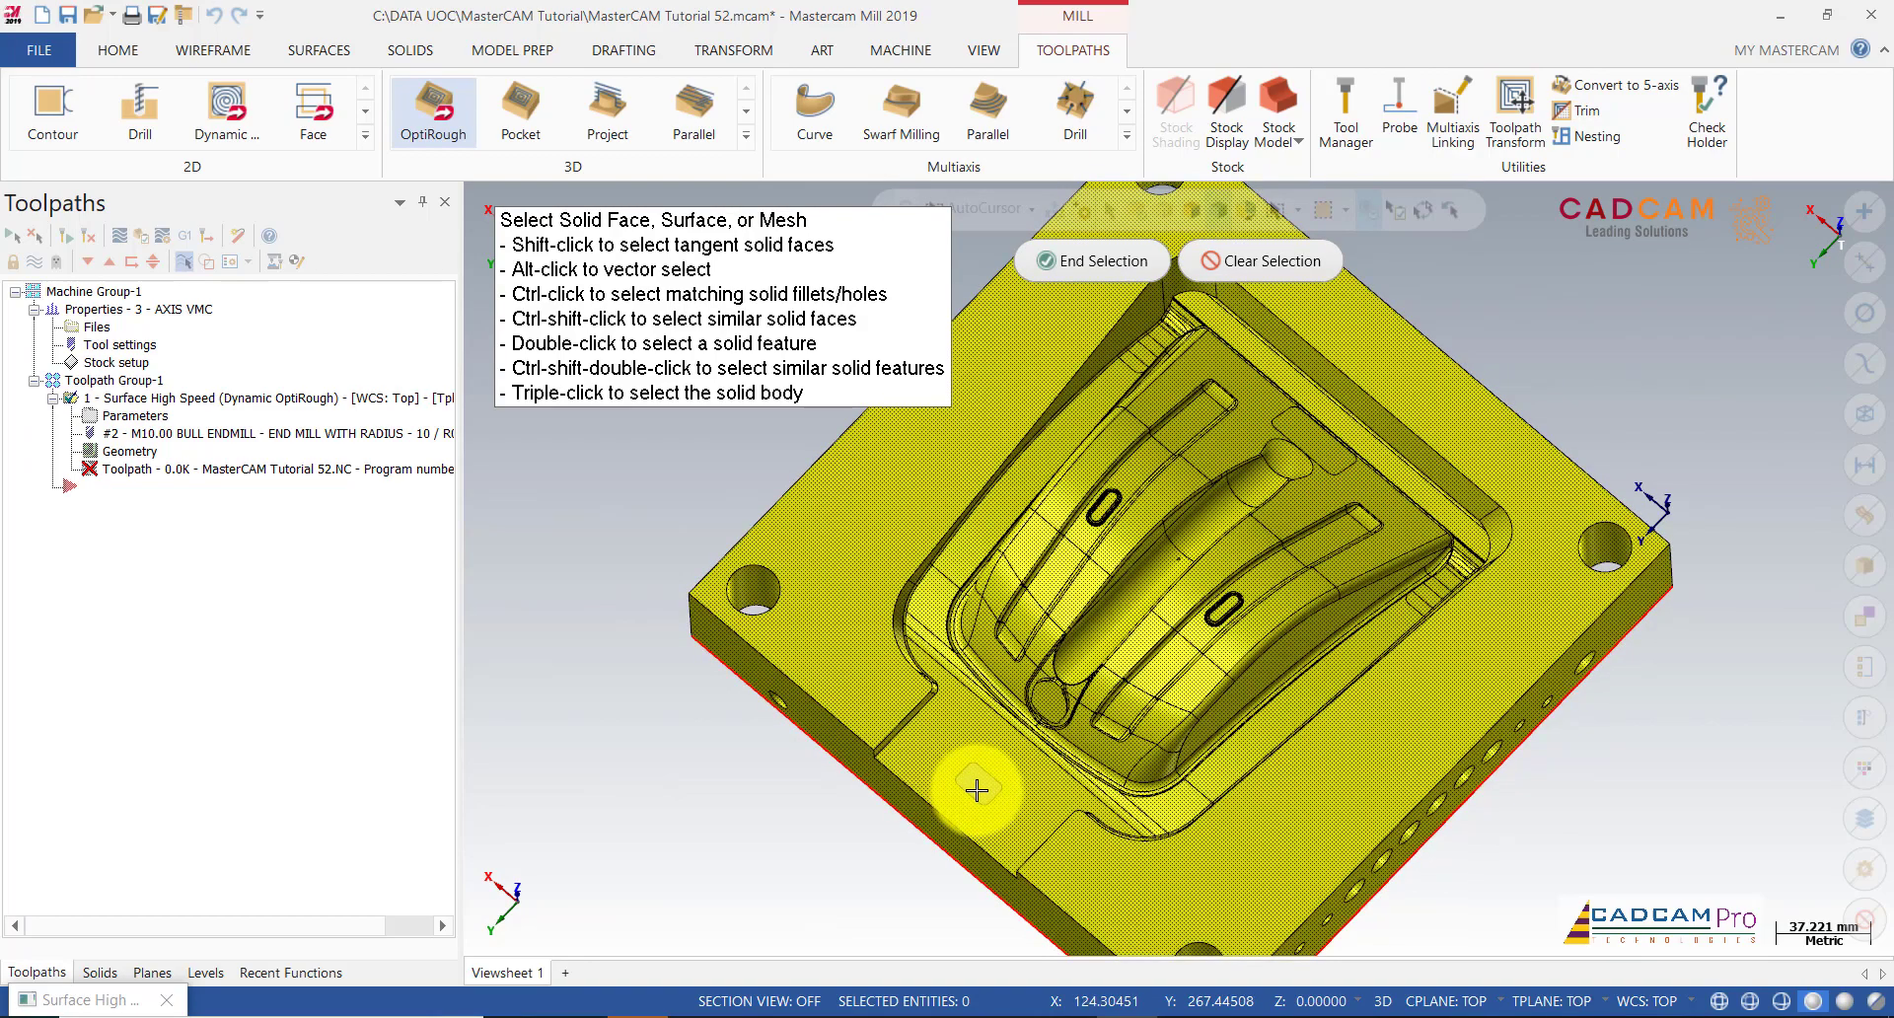
scroll(1312, 542, "down", 1)
middle_click_drag(1331, 490, 1336, 428)
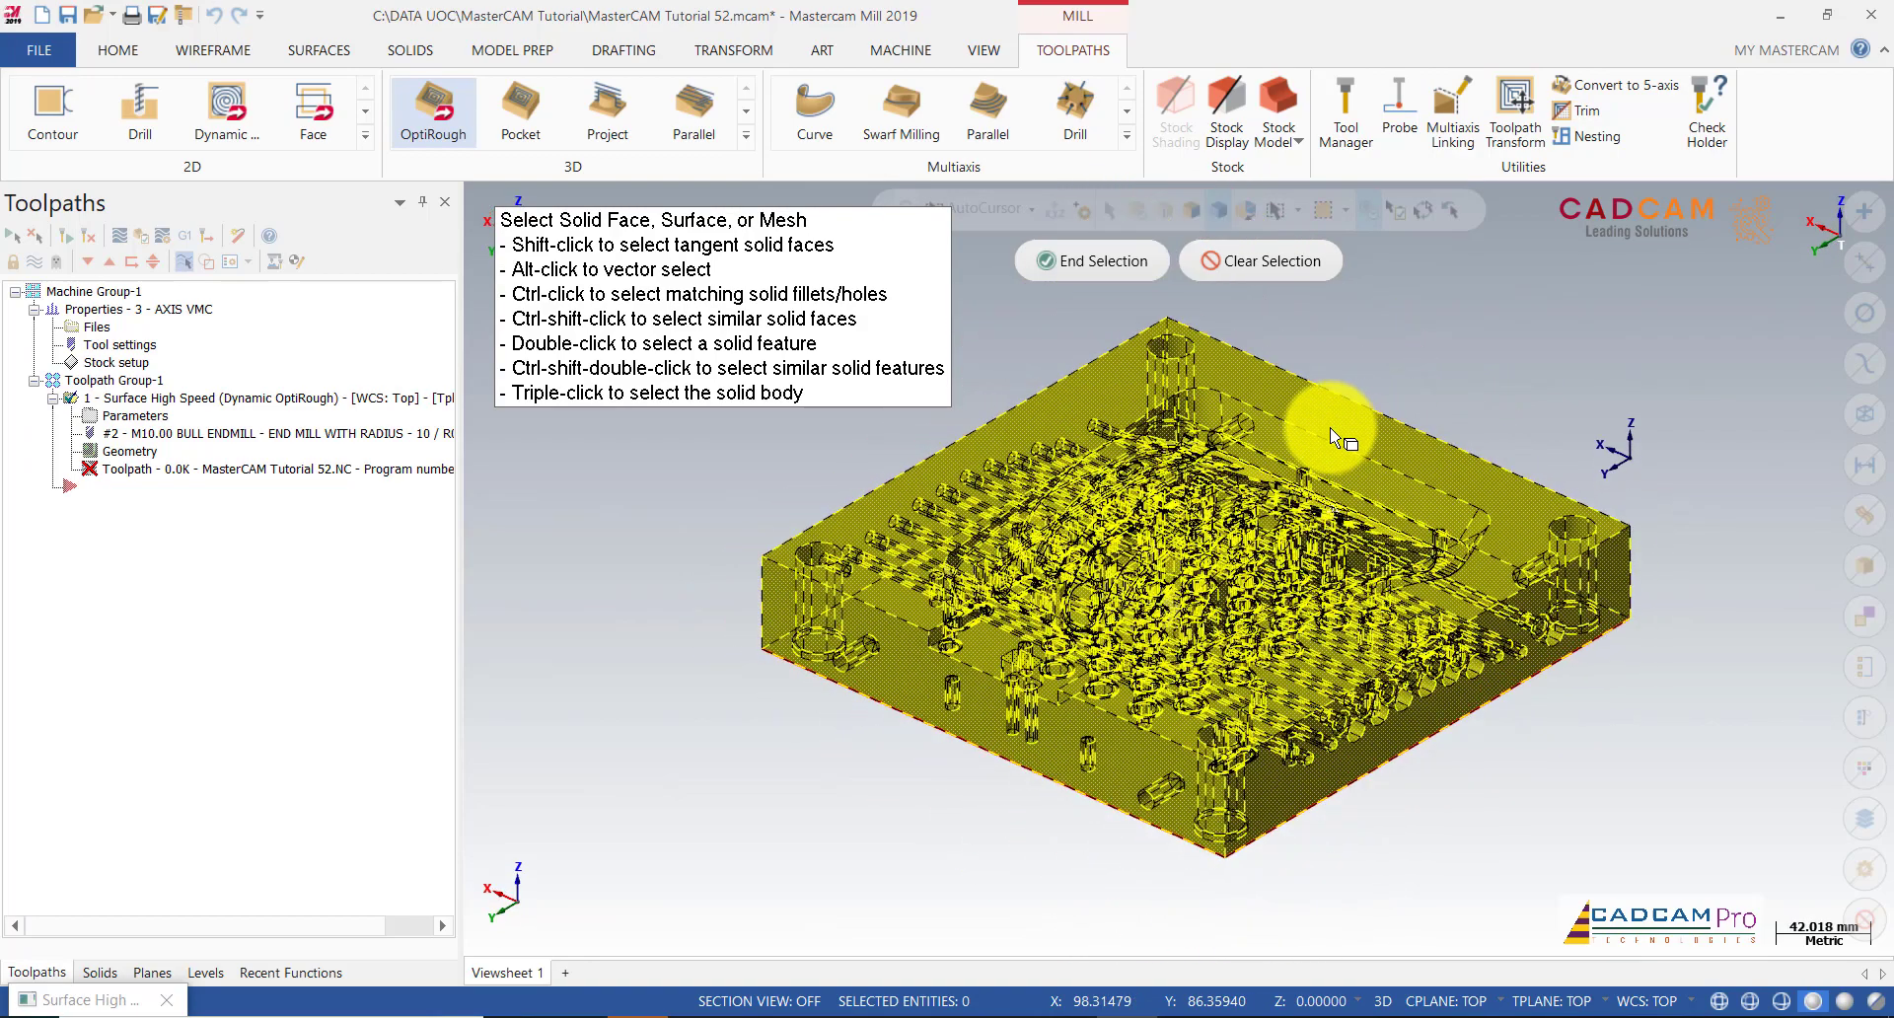
left_click(1097, 264)
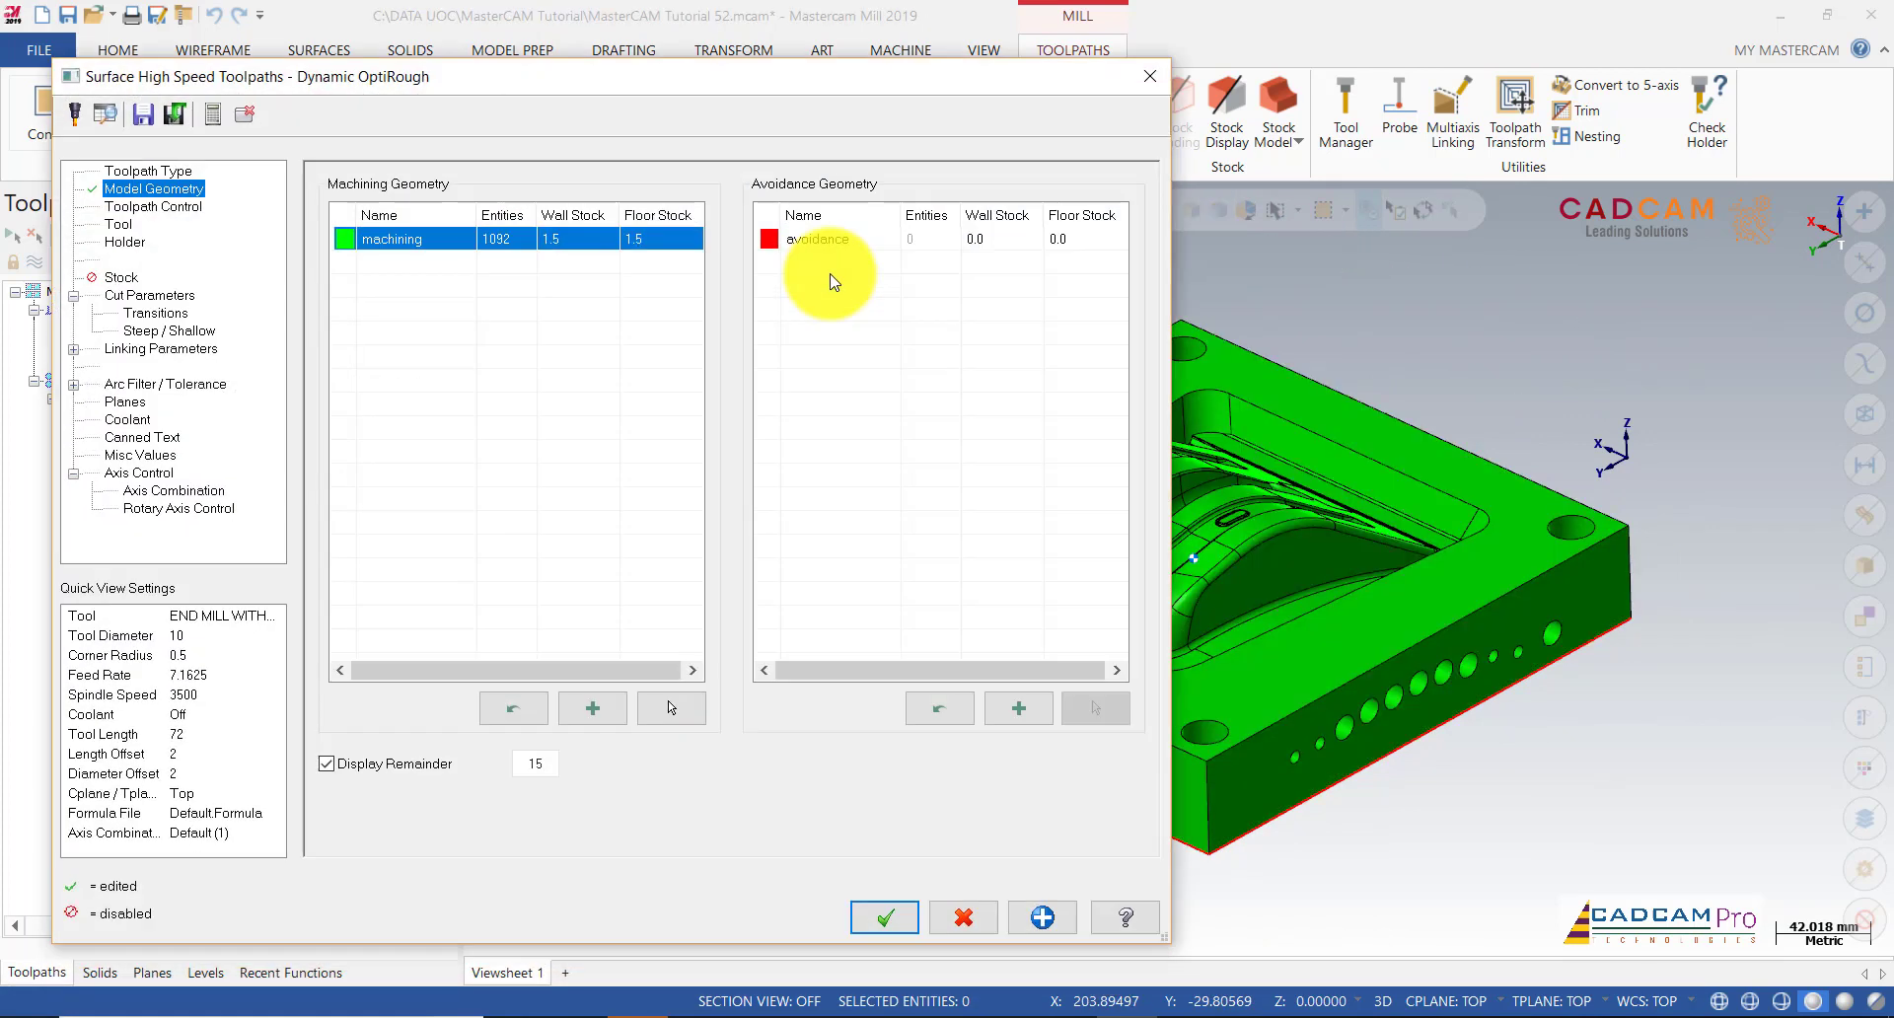
Step: Chain the part's outer edge as the containment boundary
left_click(148, 206)
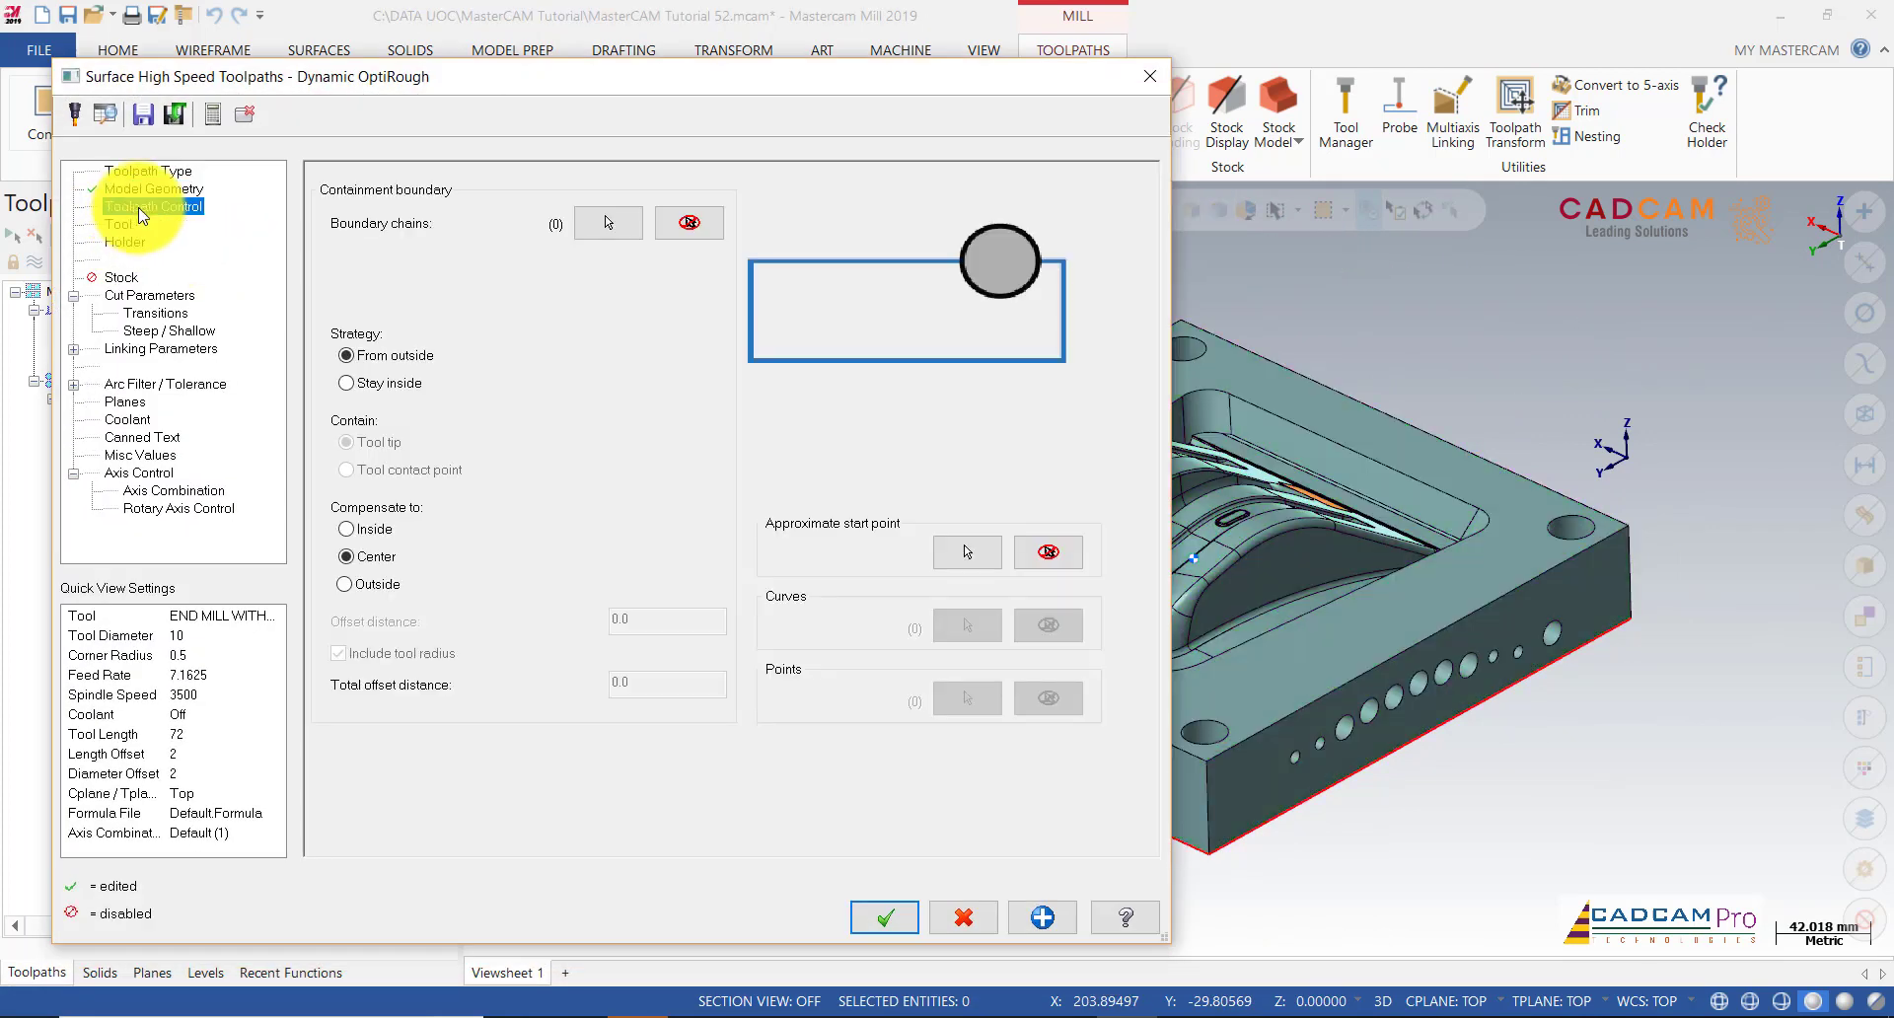
left_click(597, 225)
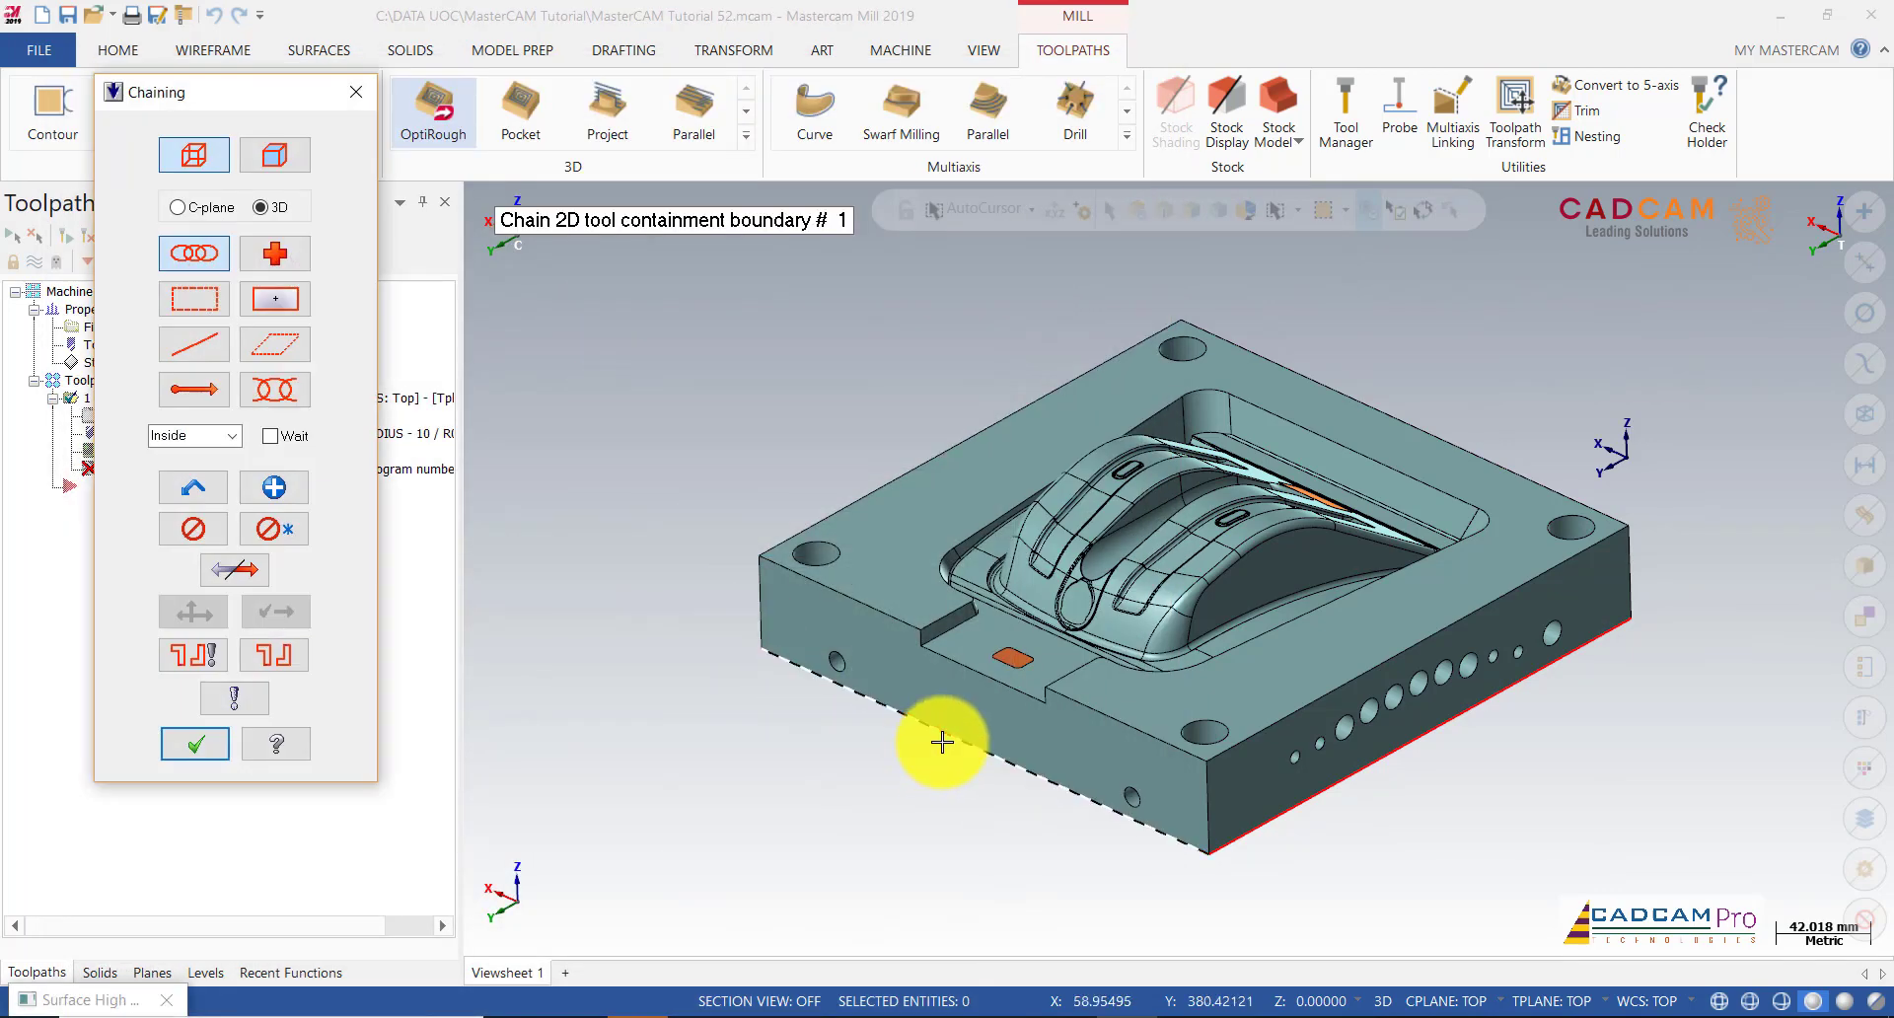
left_click(942, 742)
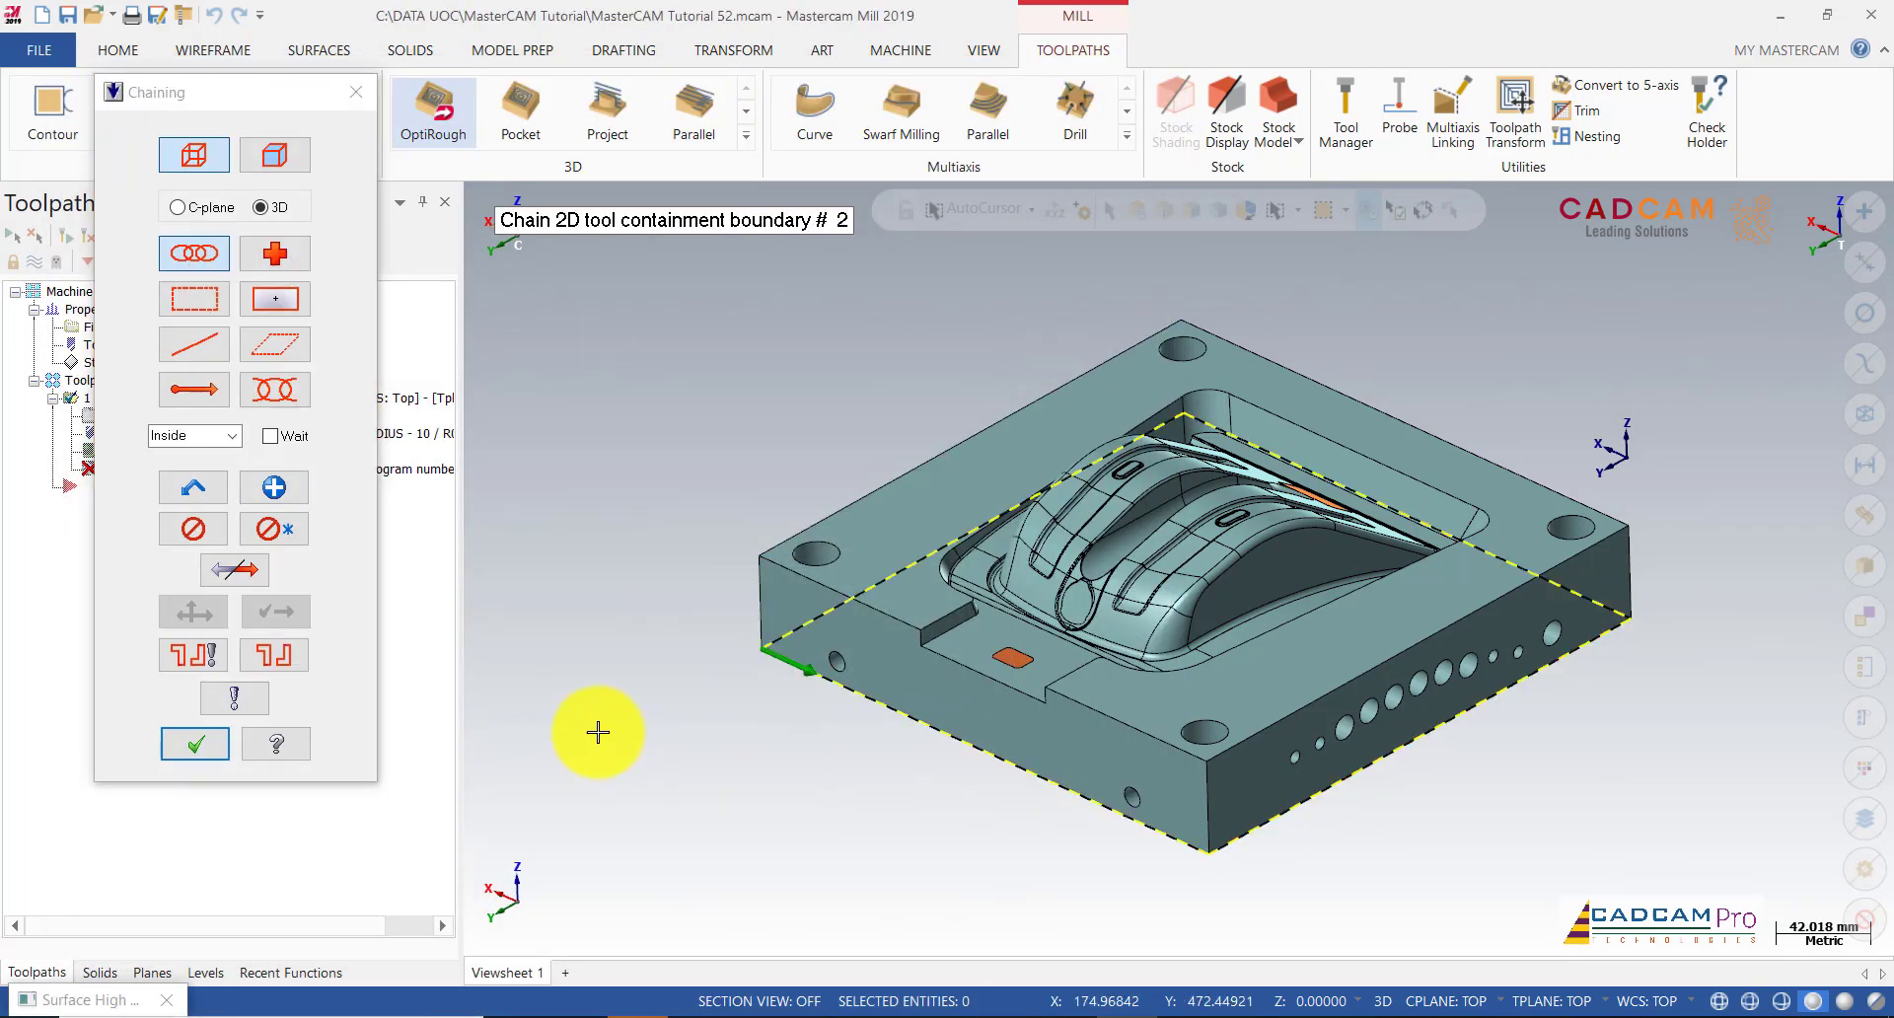
left_click(197, 746)
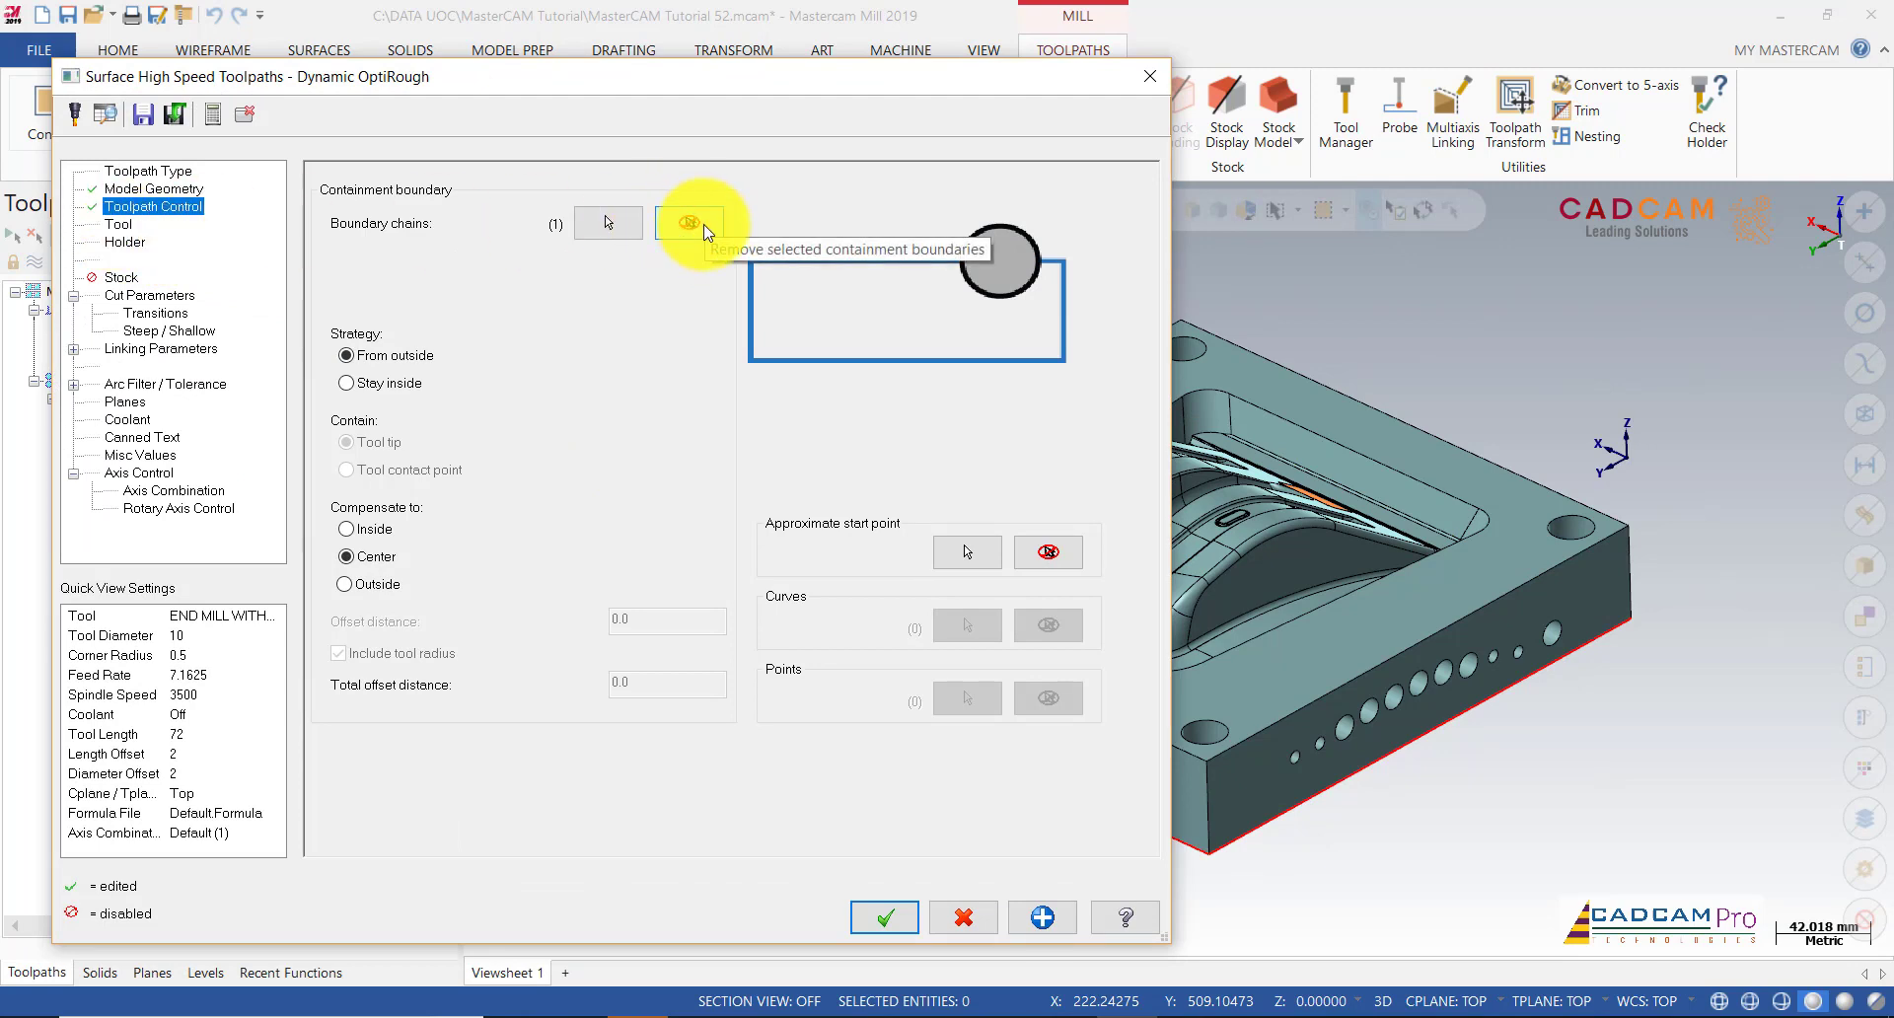
Step: Choose the 16 mm end mill as the OptiRough tool
left_click(118, 224)
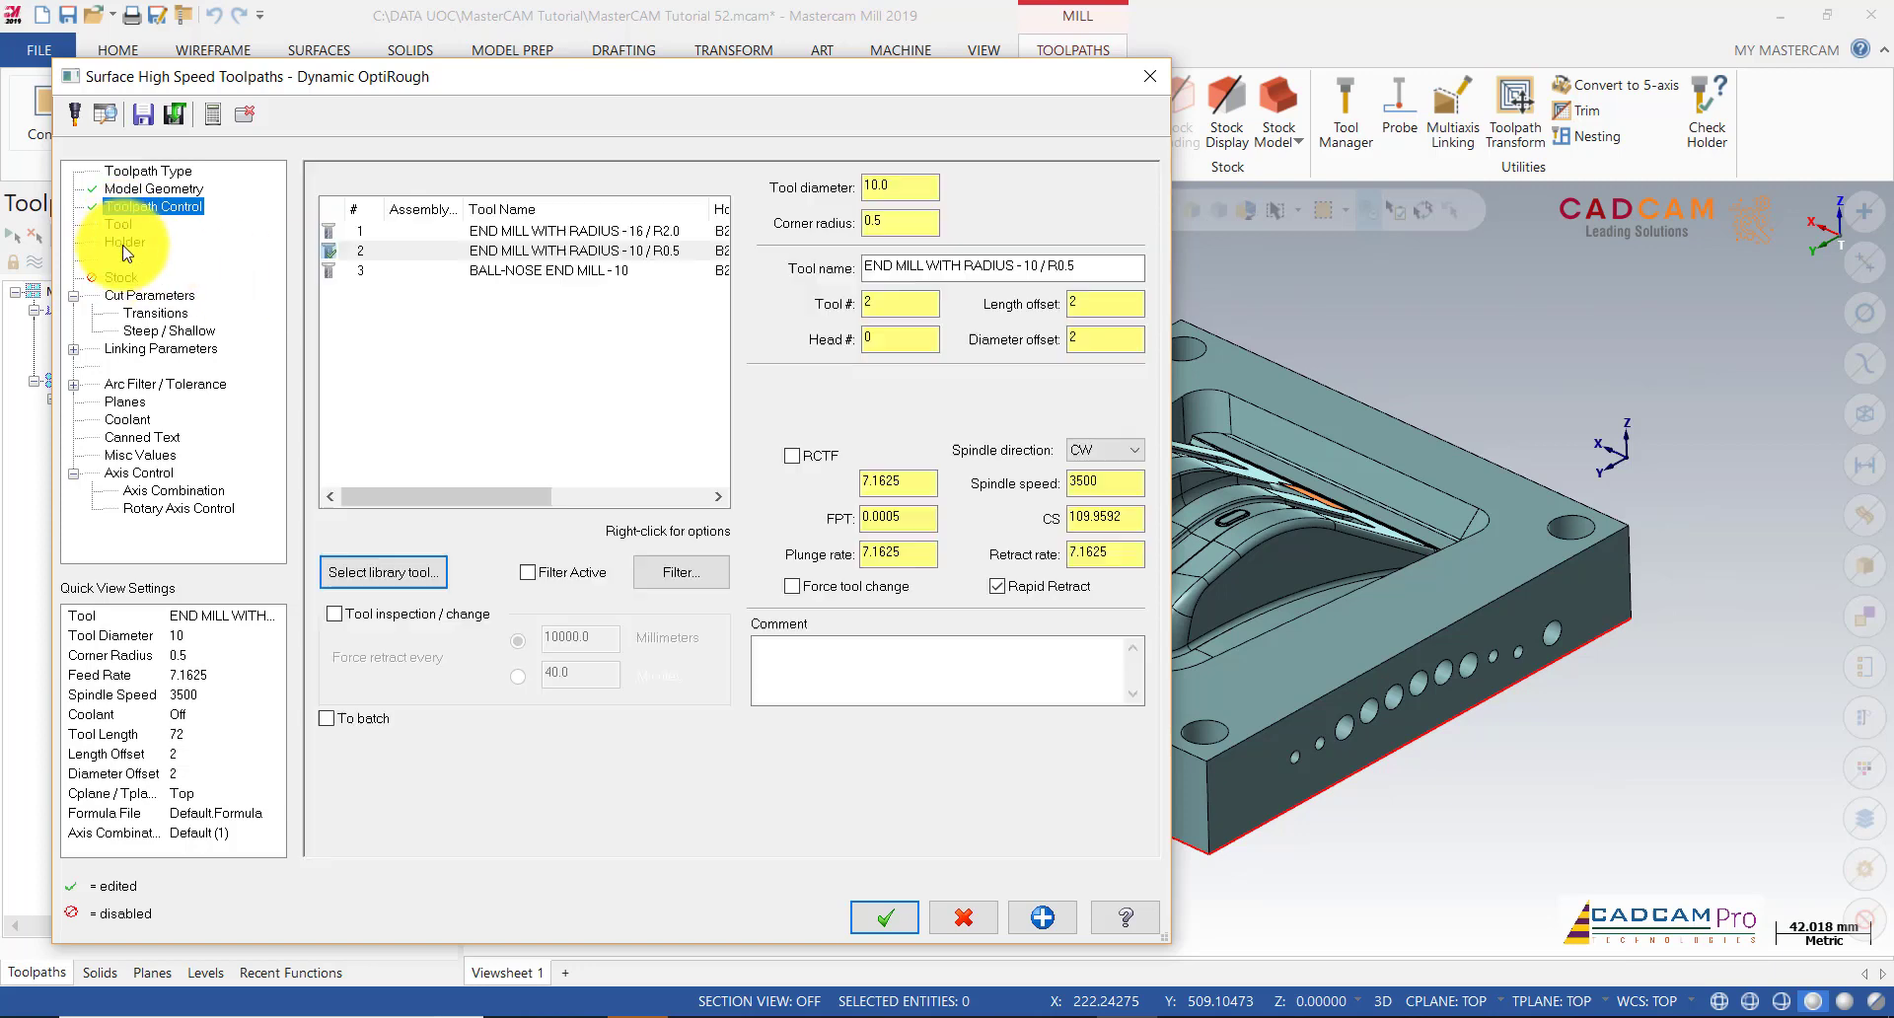
left_click(549, 231)
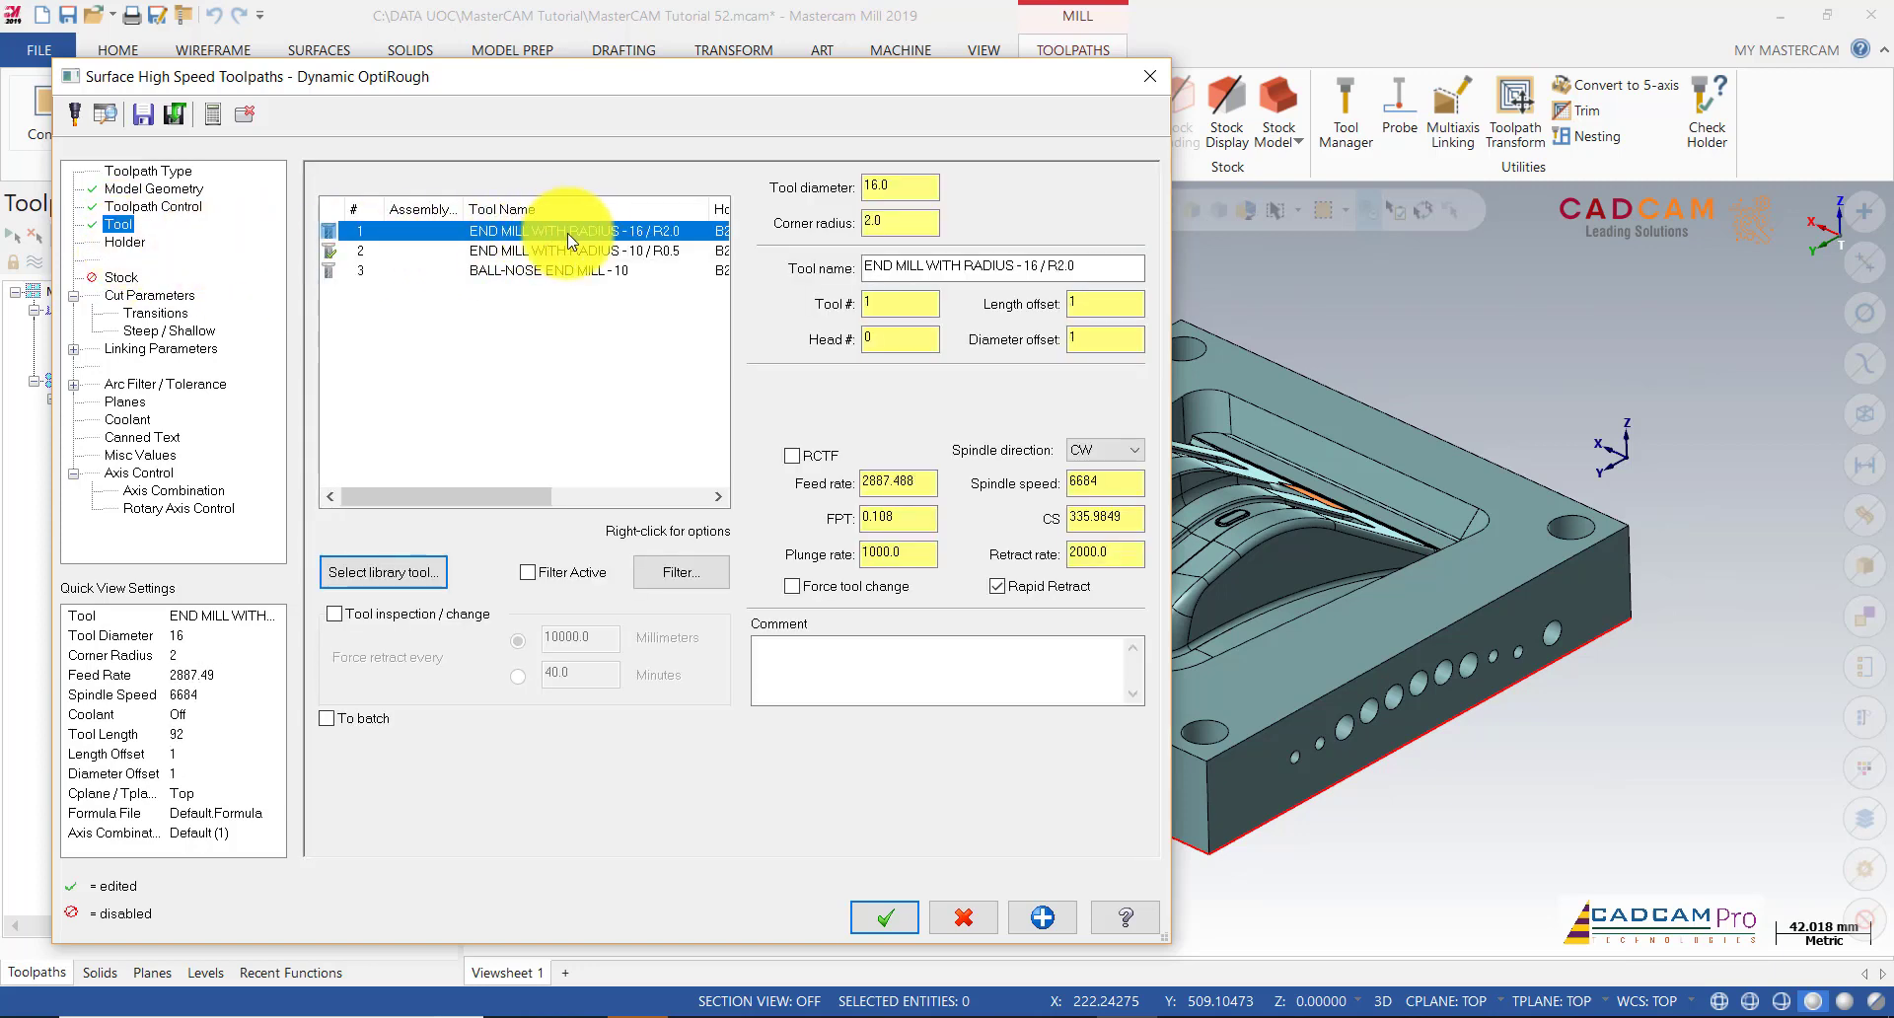
left_click(125, 242)
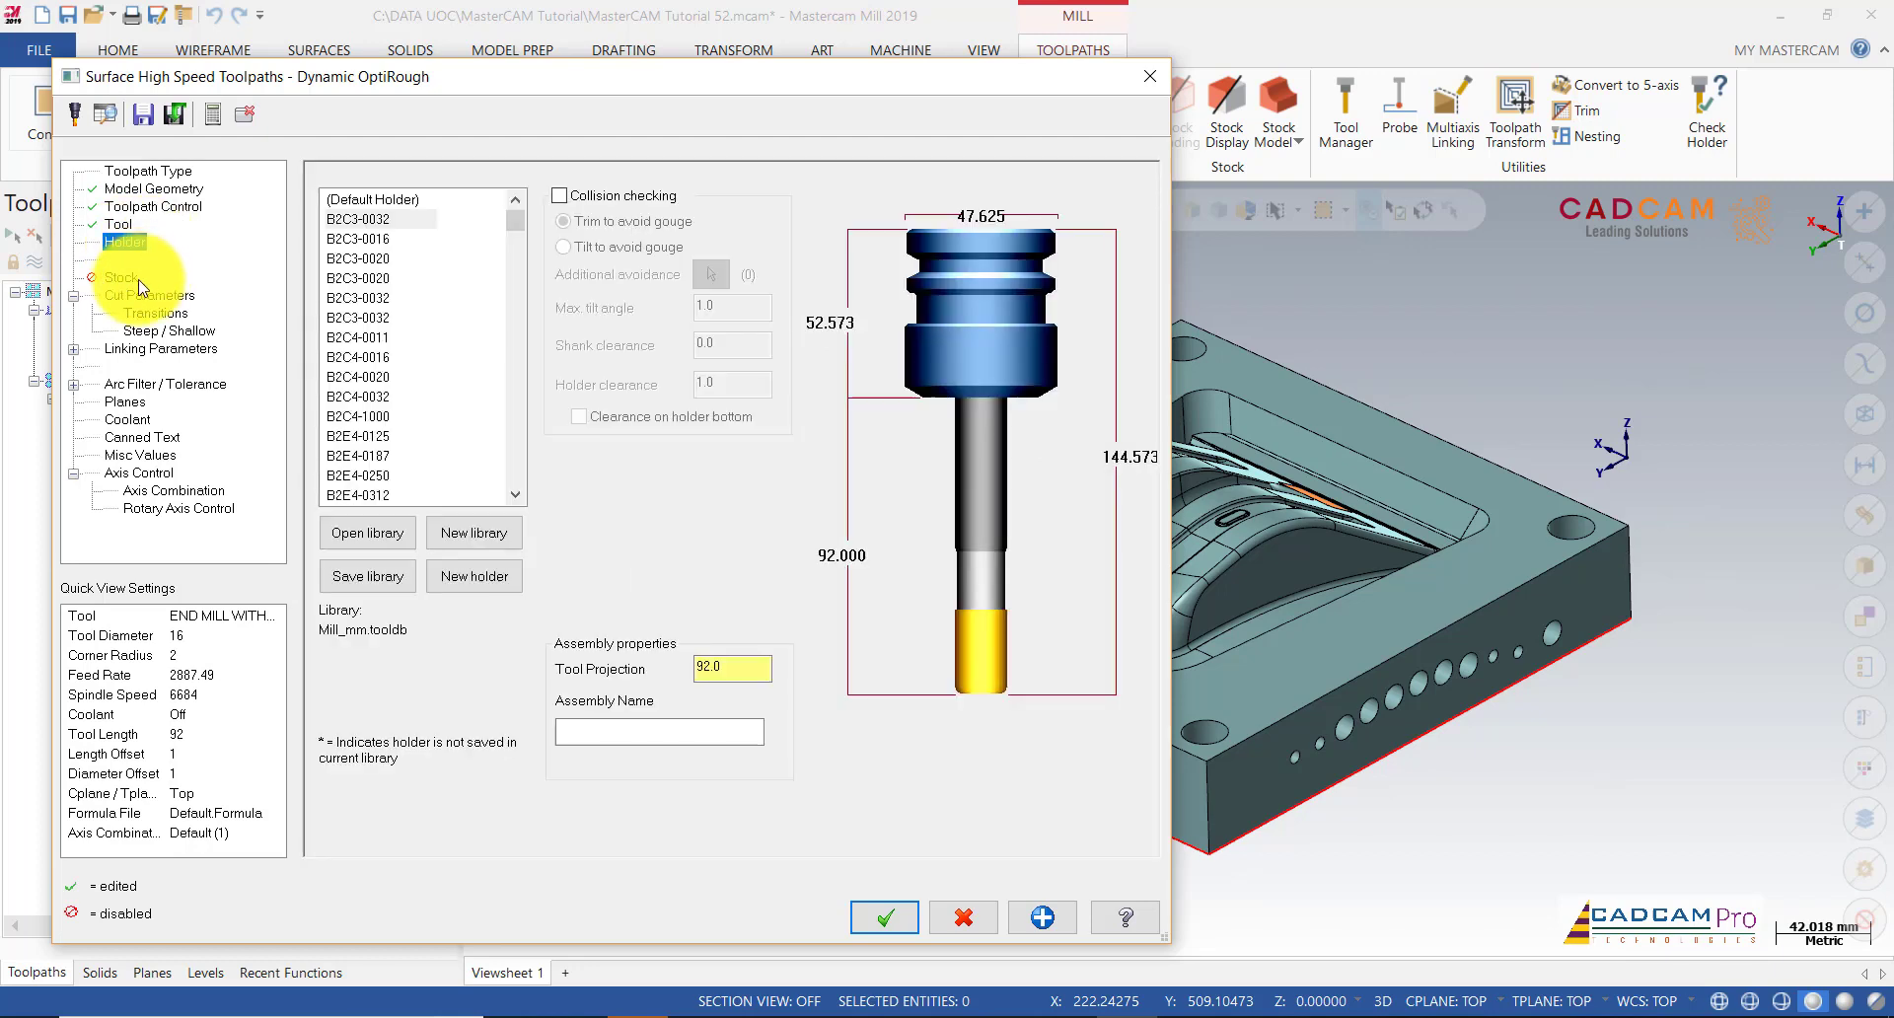
left_click(138, 281)
left_click(146, 294)
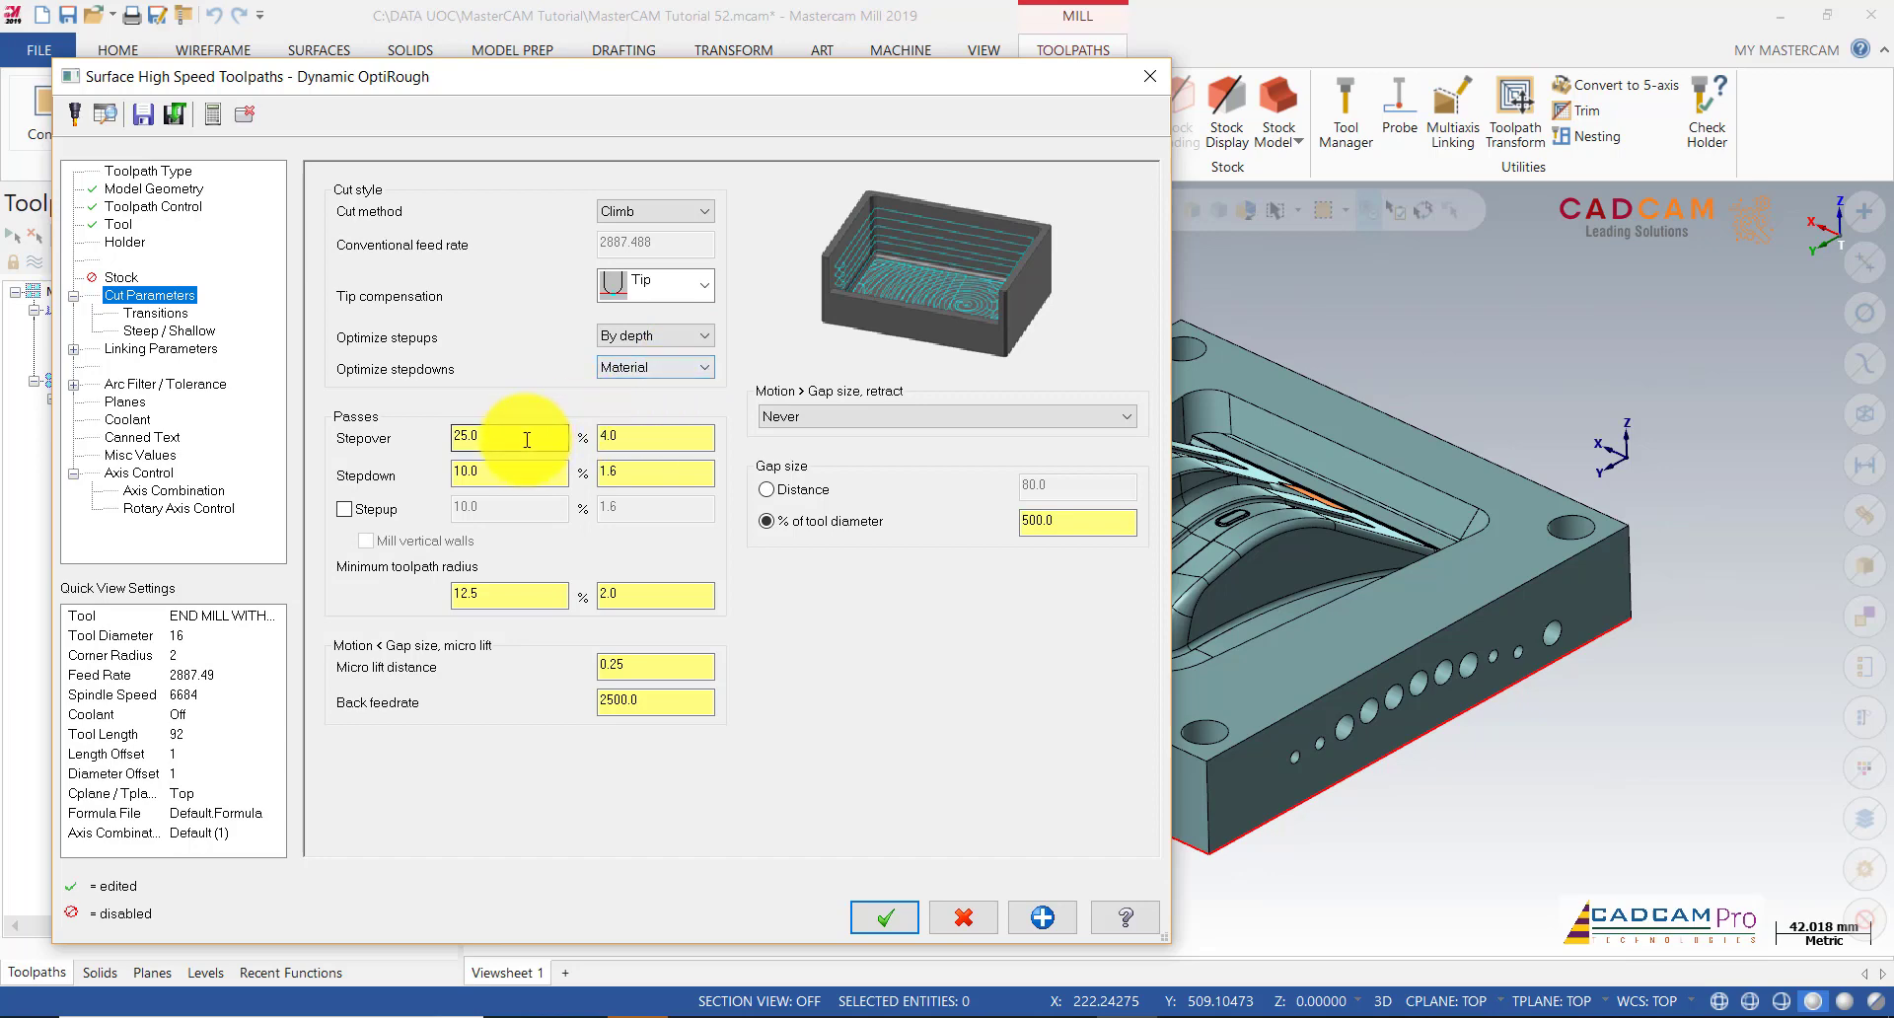
Step: Set stepover to 1.6 (10%), stepdown to 25.0, and enable stepup
left_click(600, 434)
left_click_drag(503, 435, 367, 435)
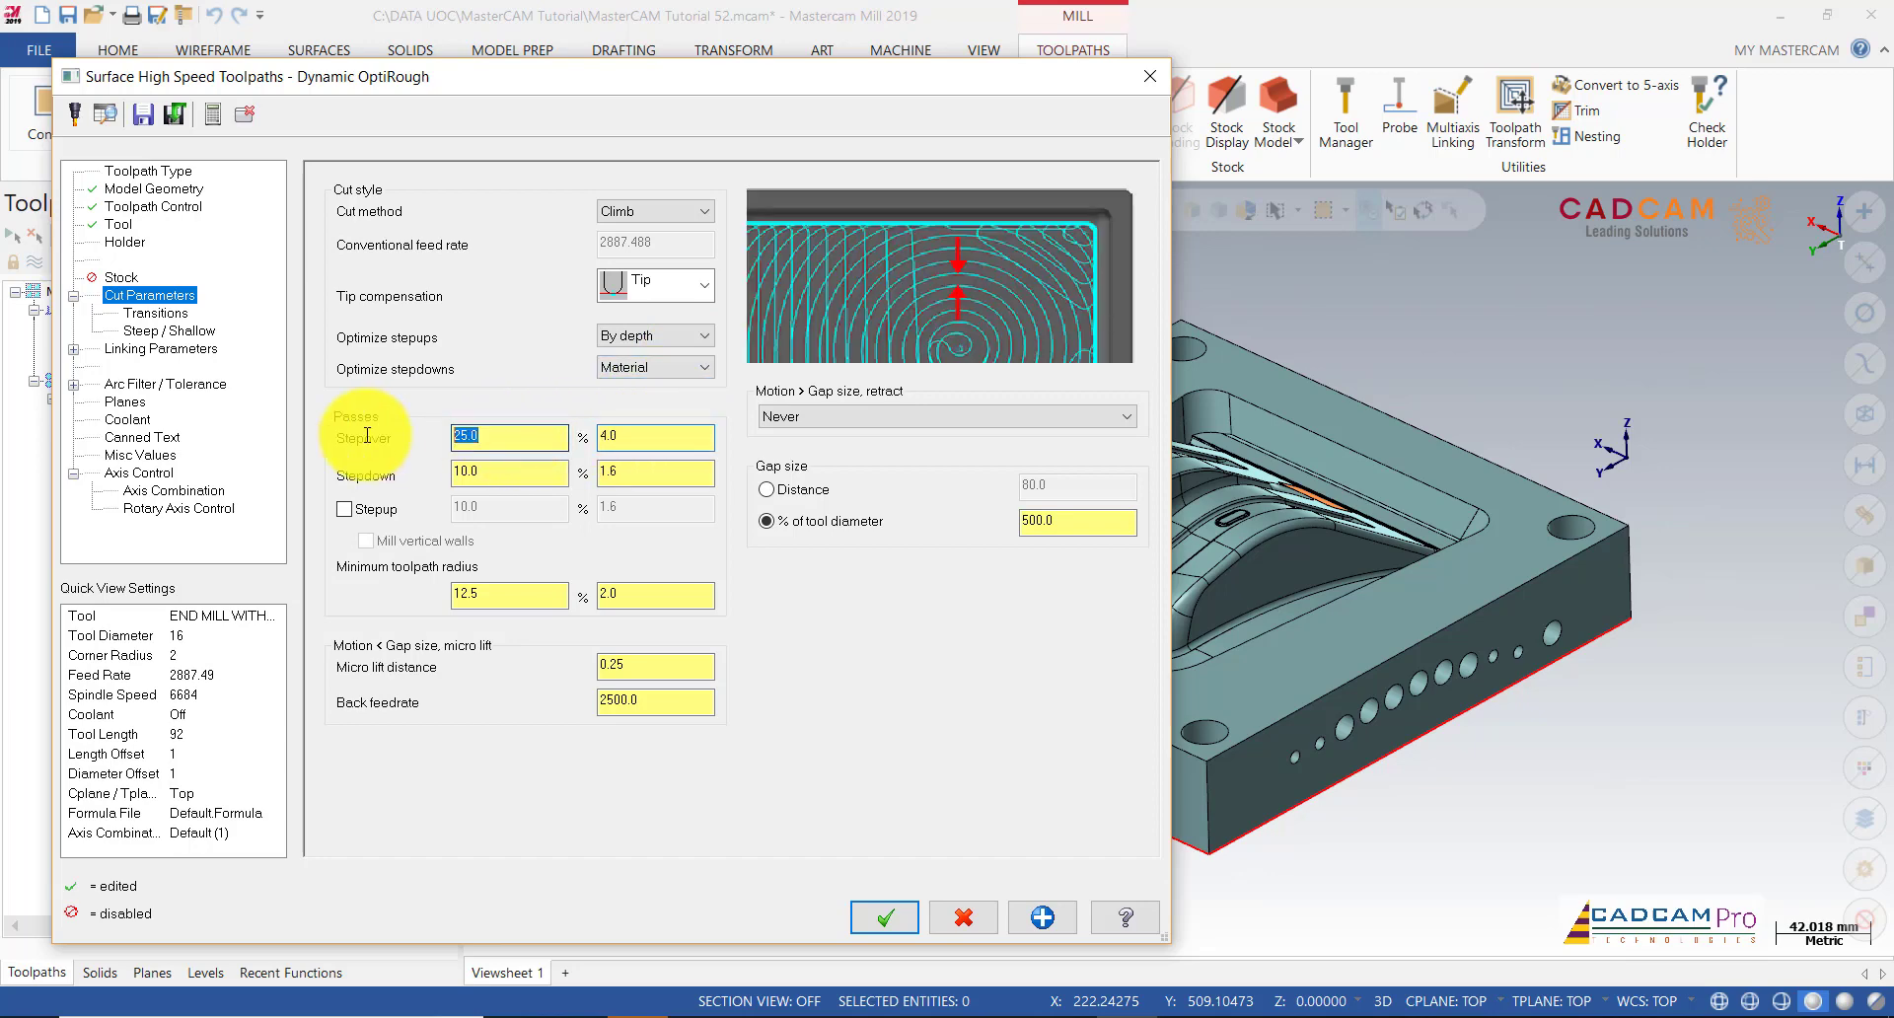
type("10")
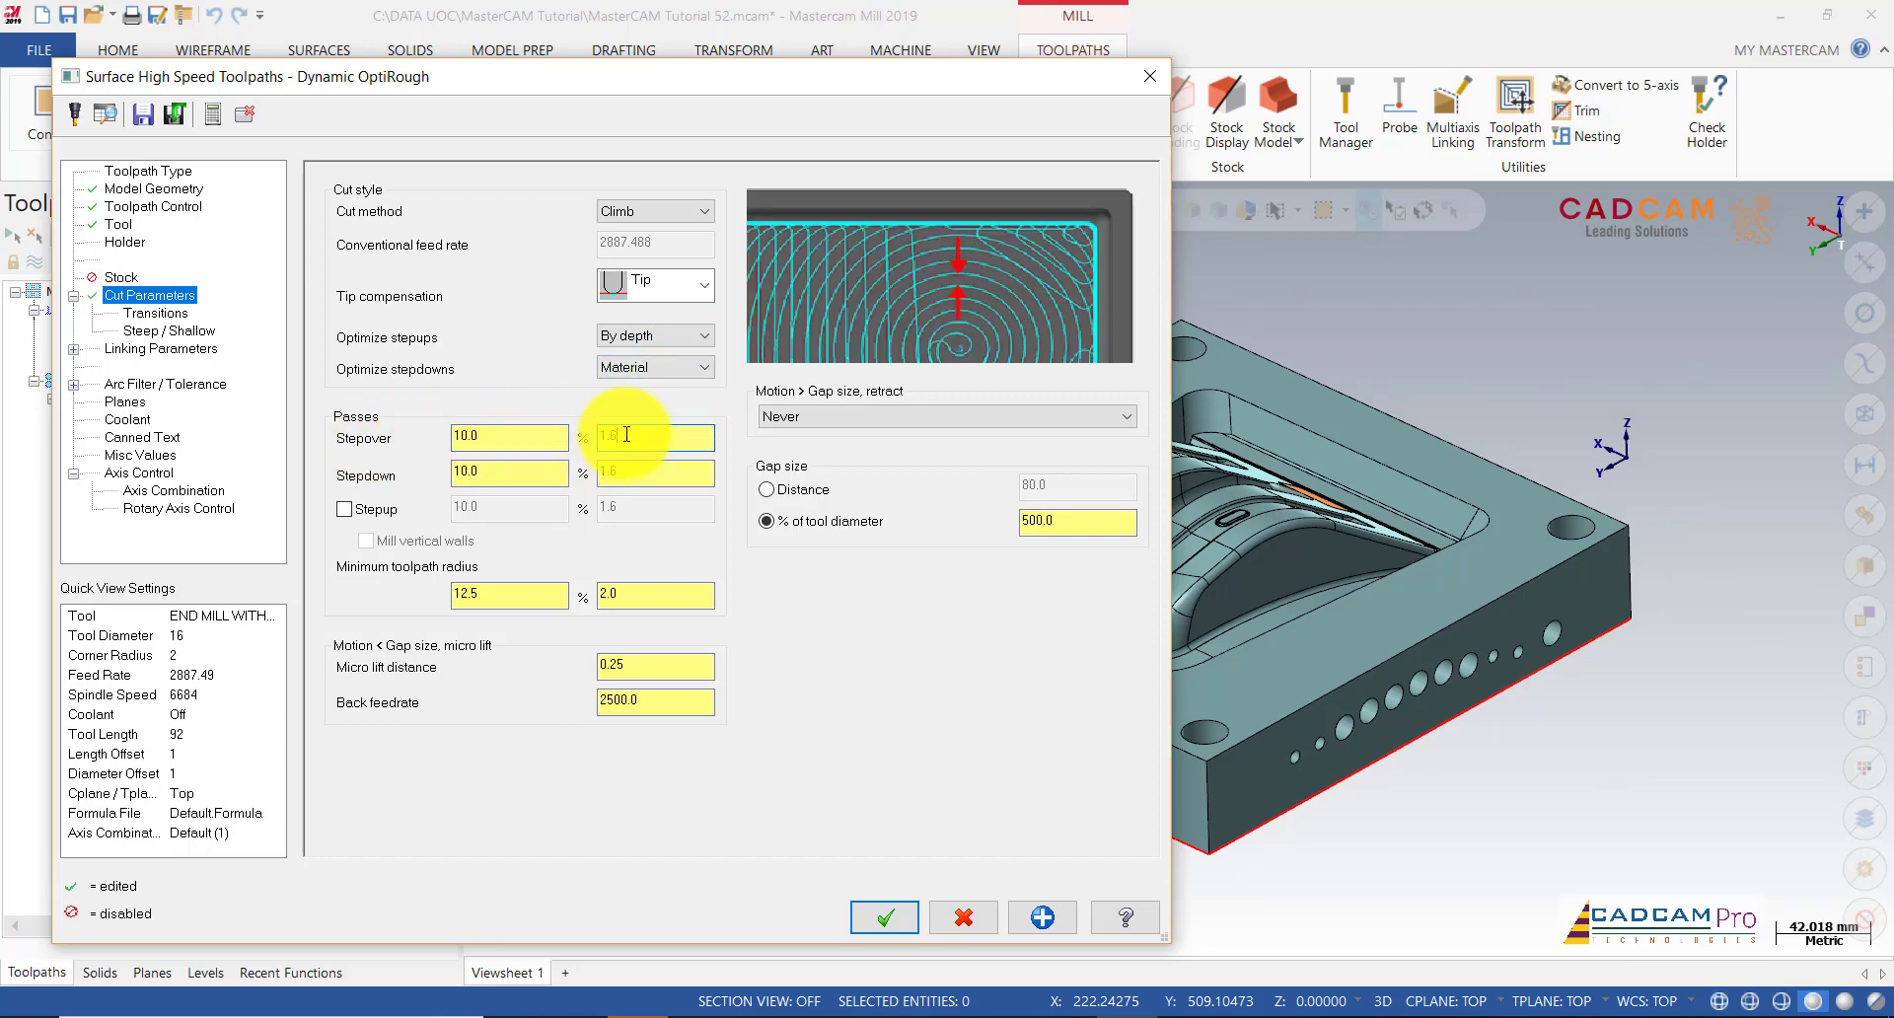
left_click(508, 470)
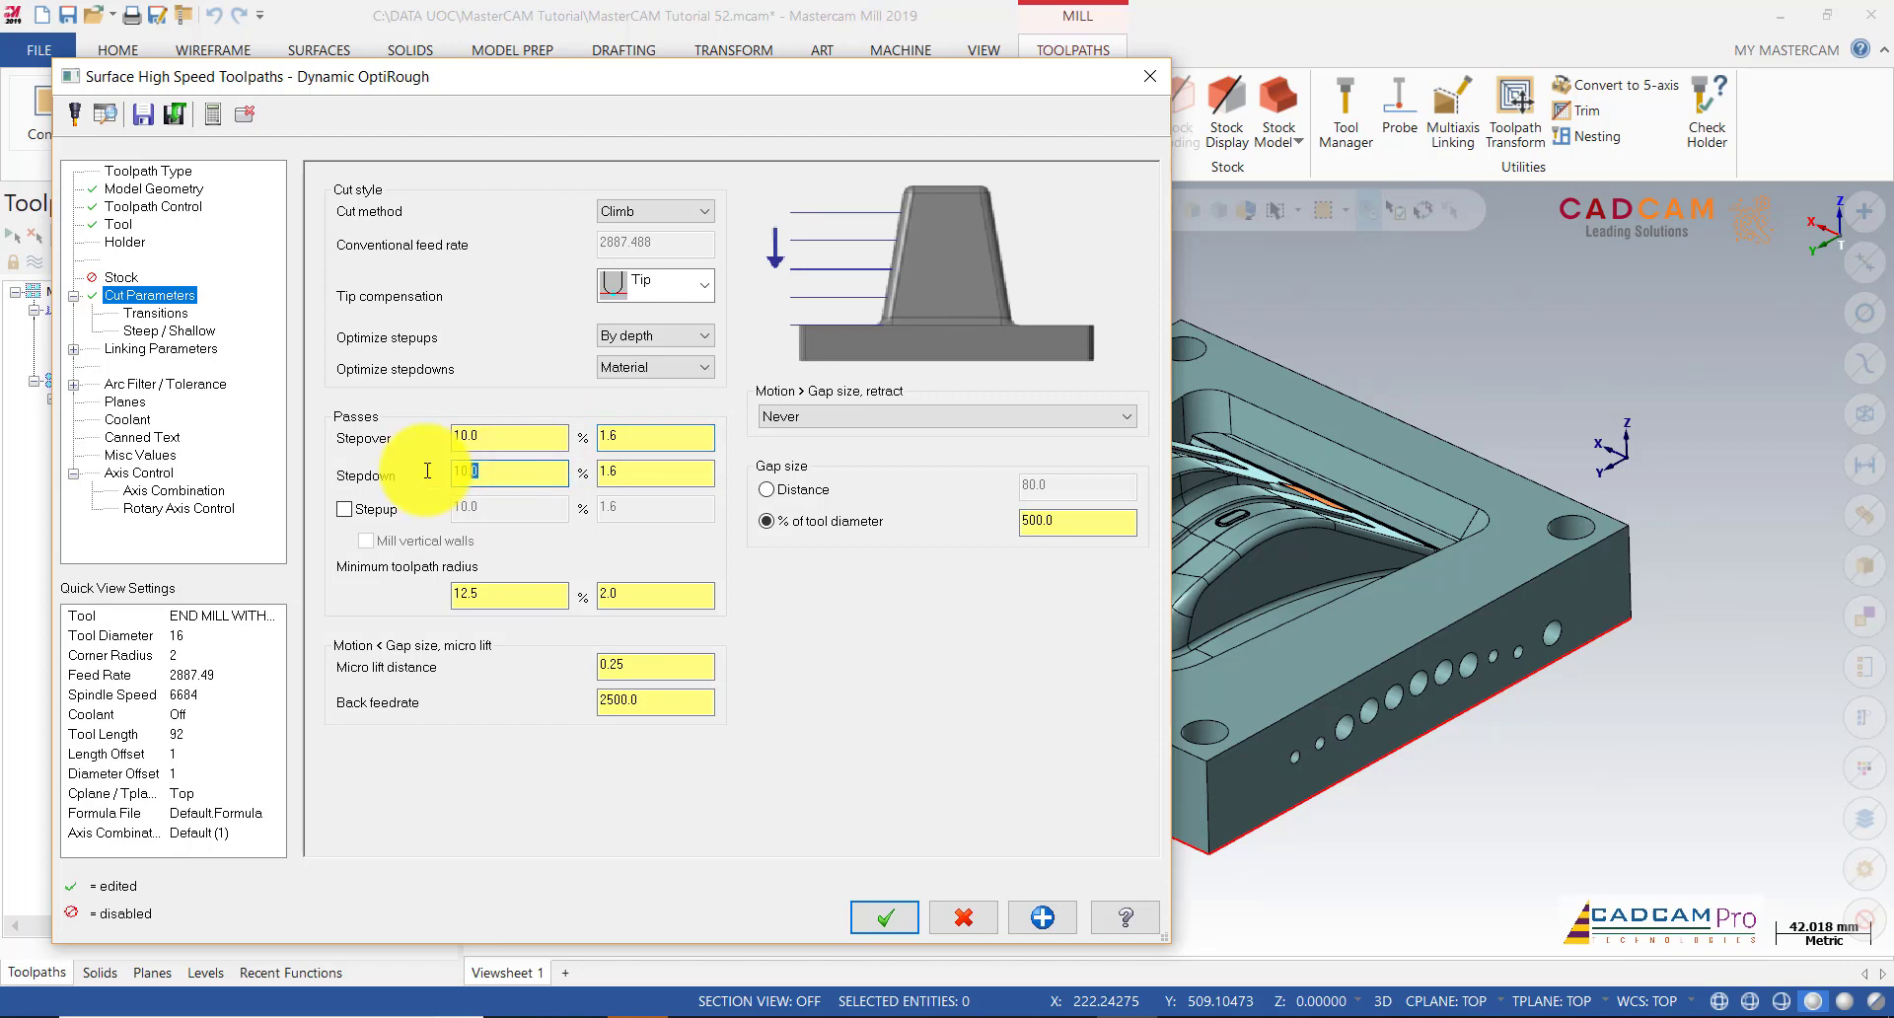
left_click(671, 474)
type("2")
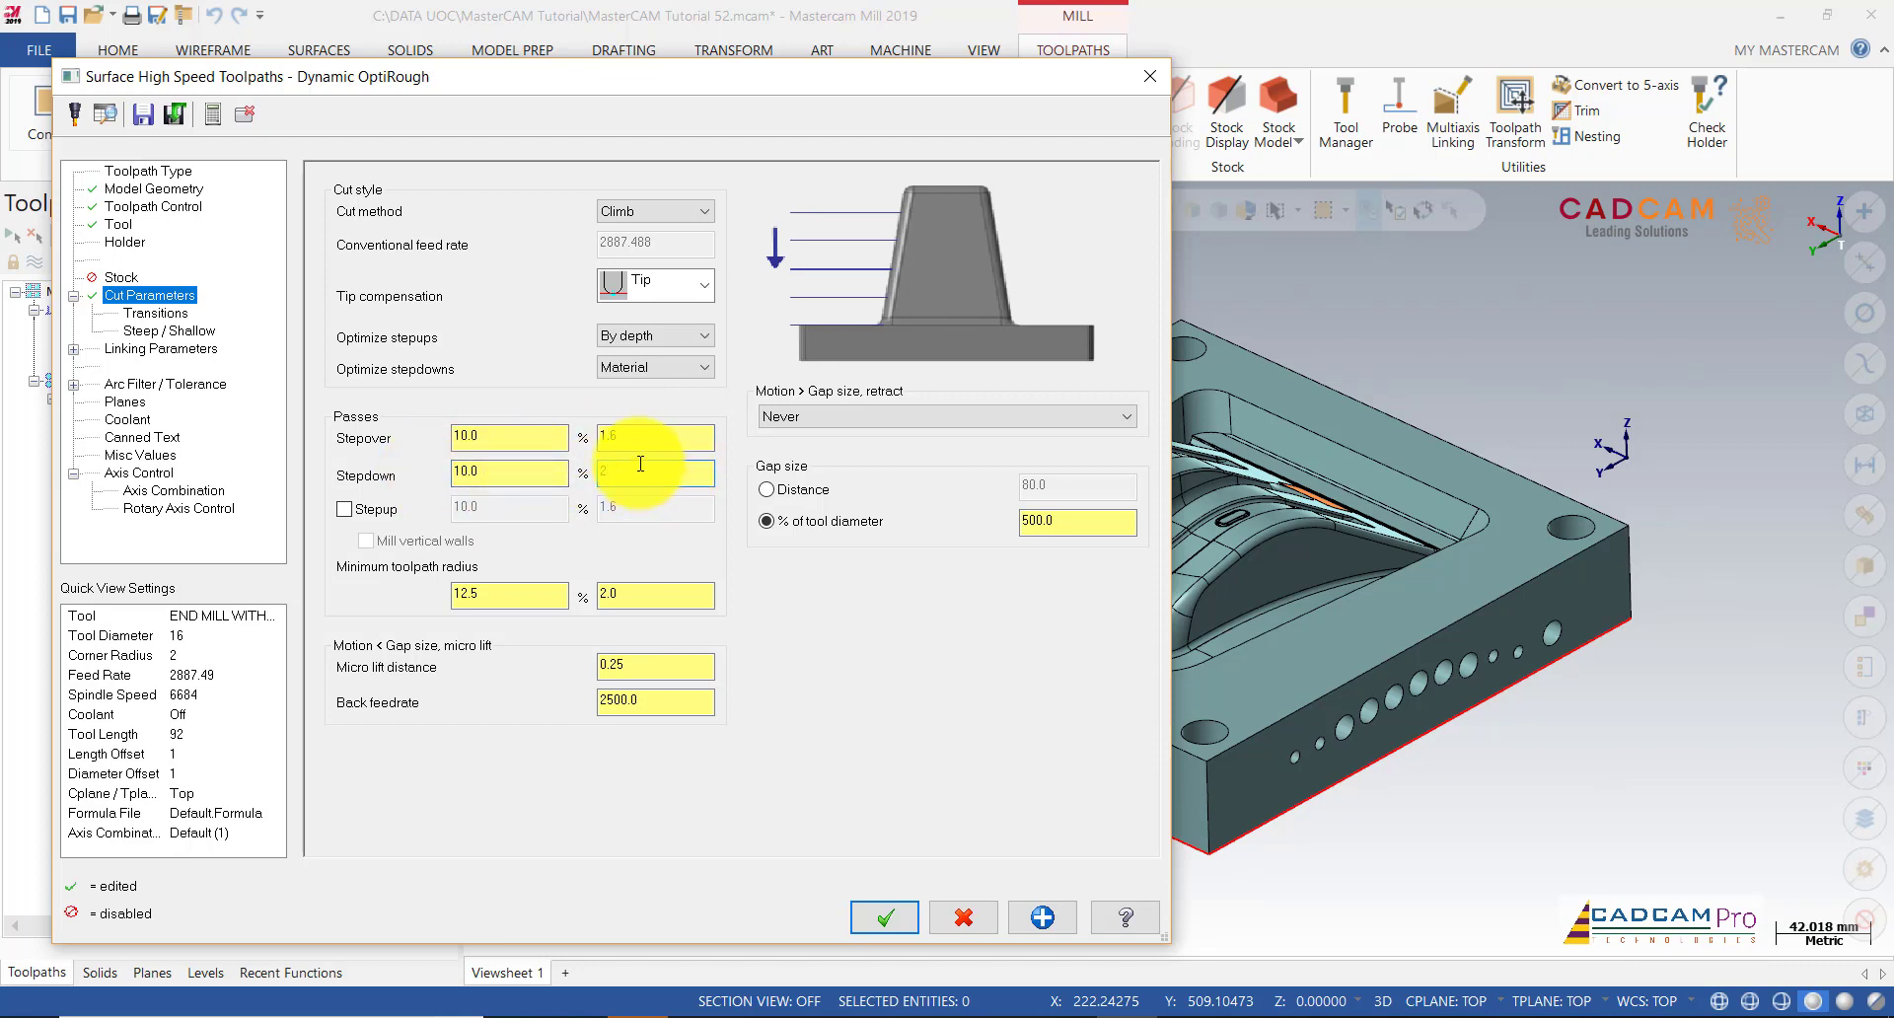
type("5")
left_click(542, 476)
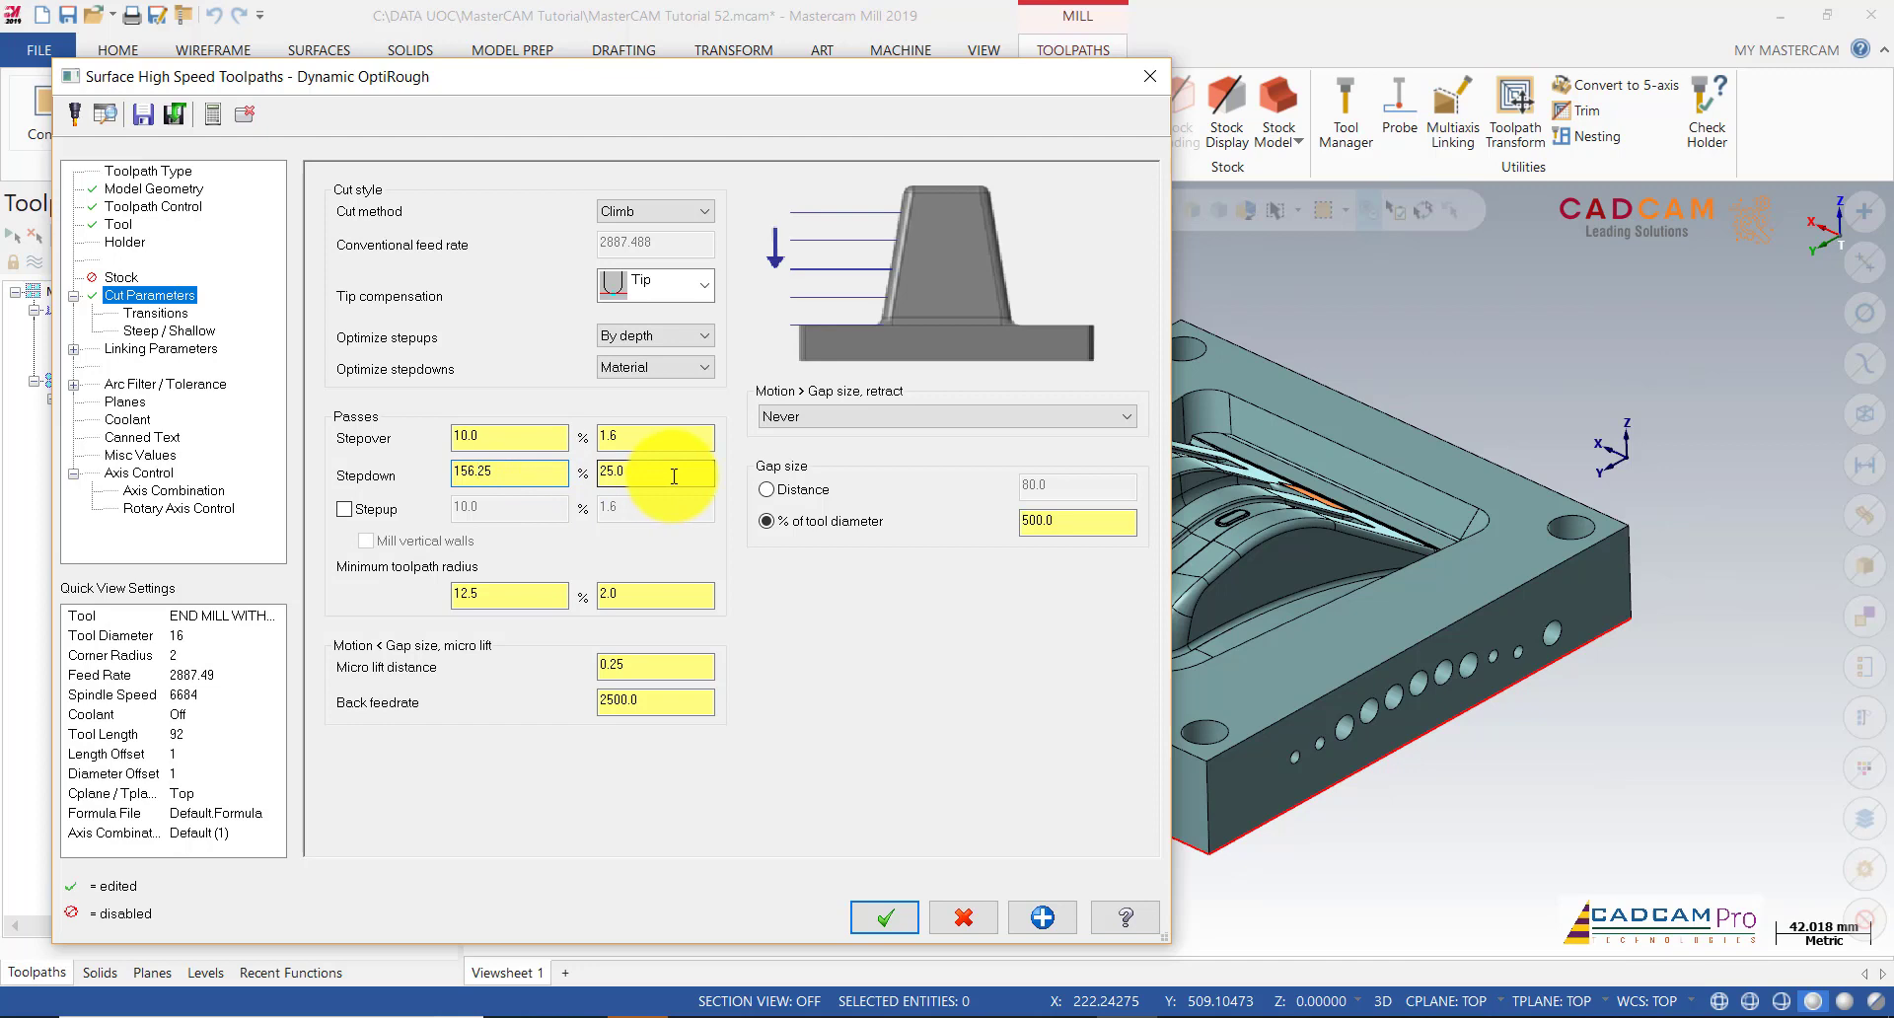
left_click(345, 509)
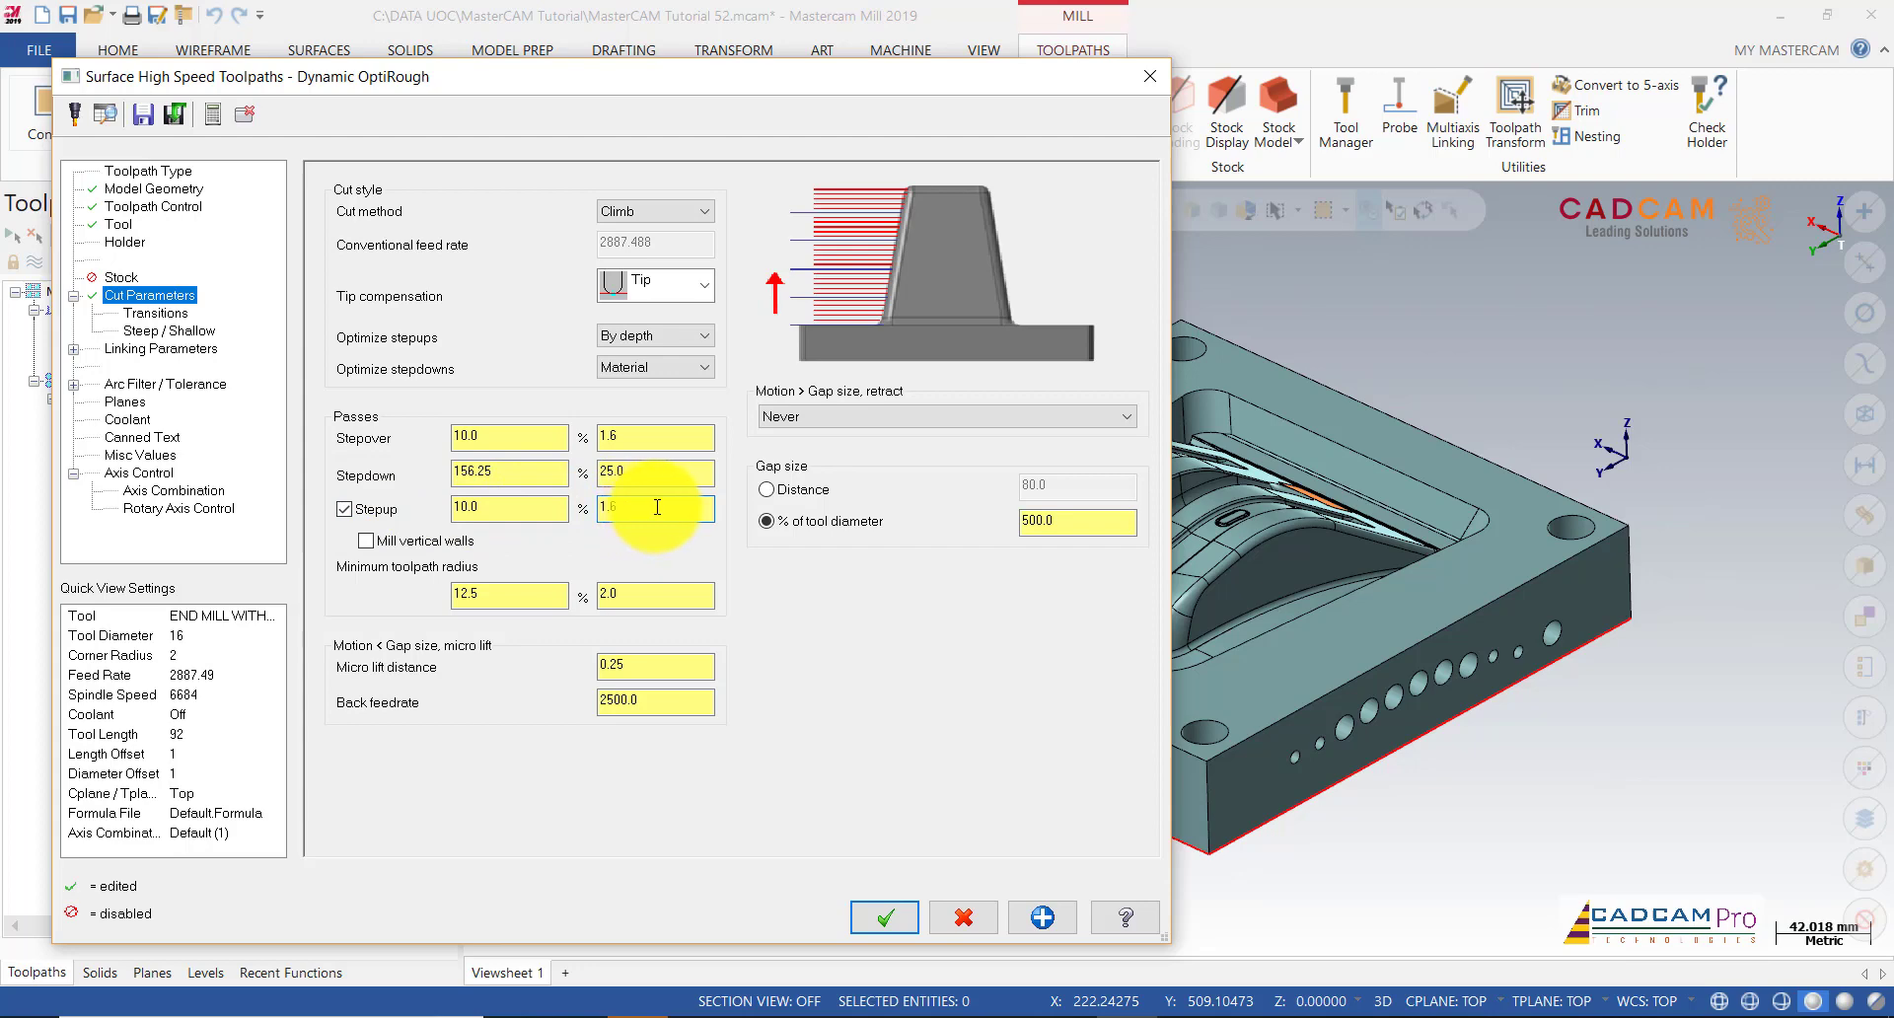
left_click(156, 313)
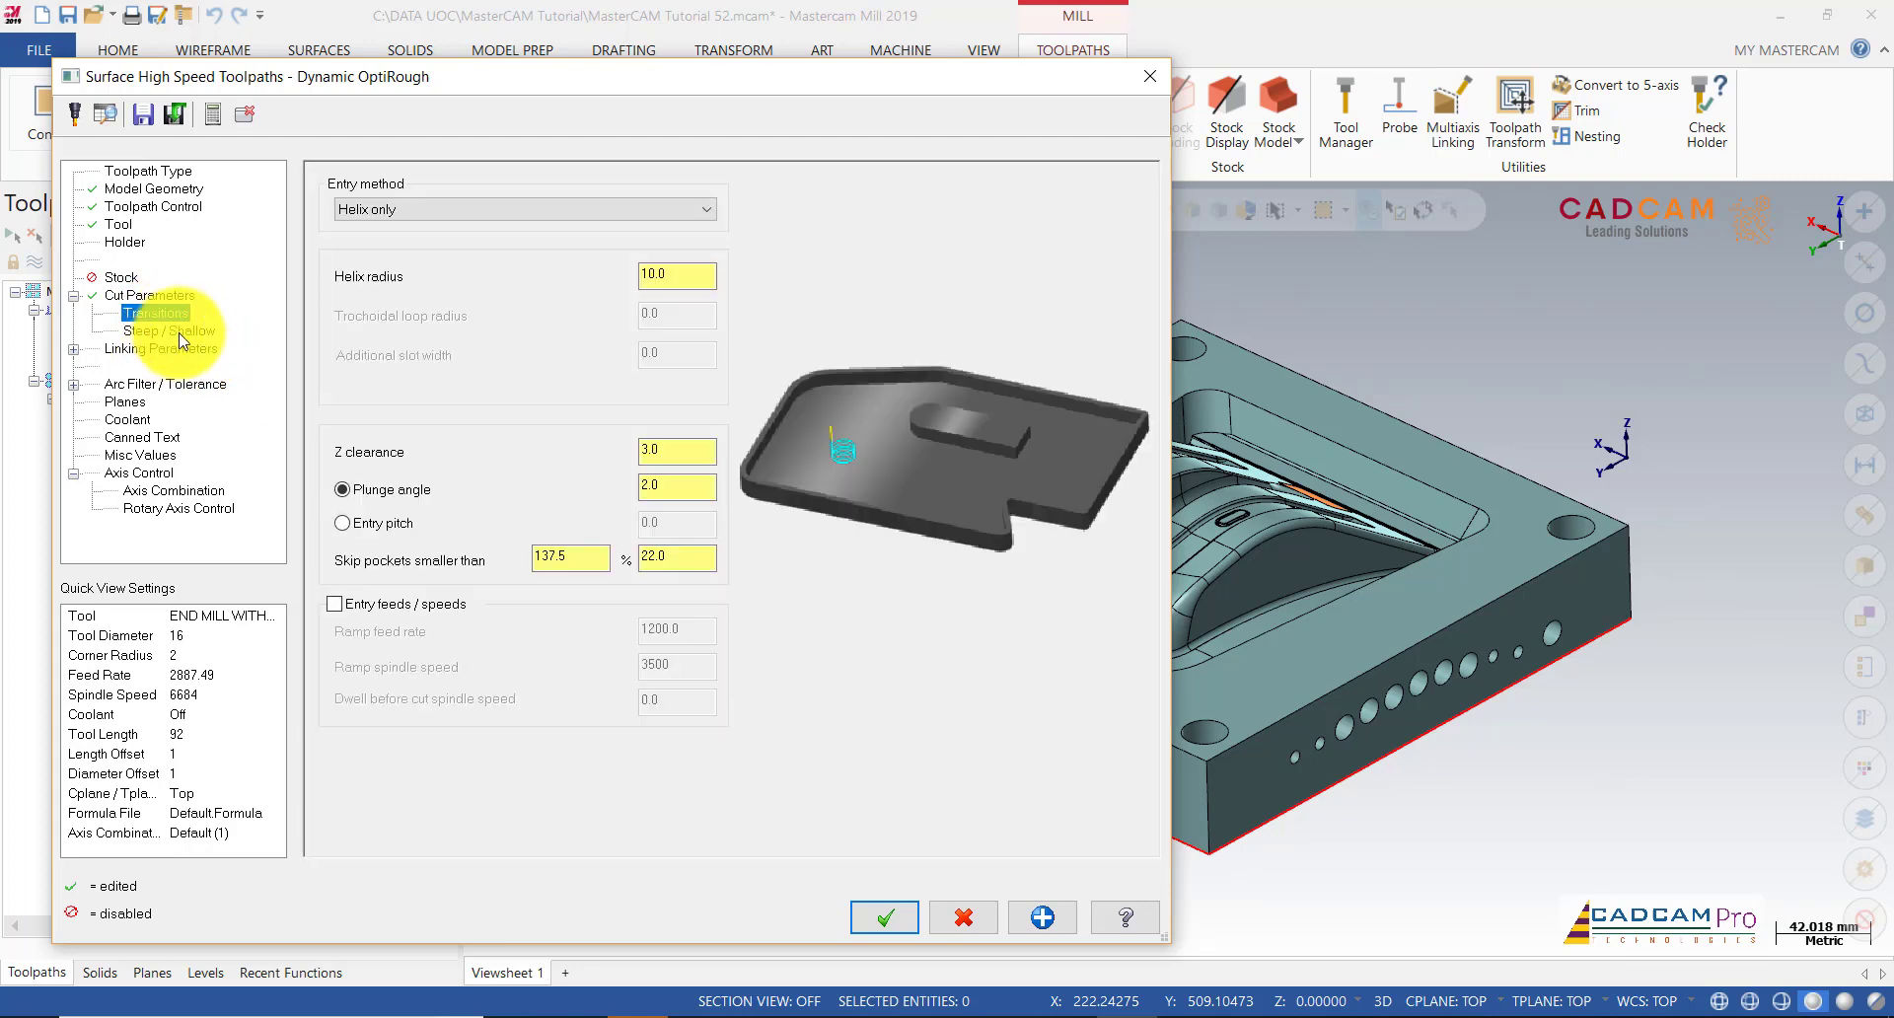
Step: Reduce the helix entry radius to 8.0
left_click(682, 276)
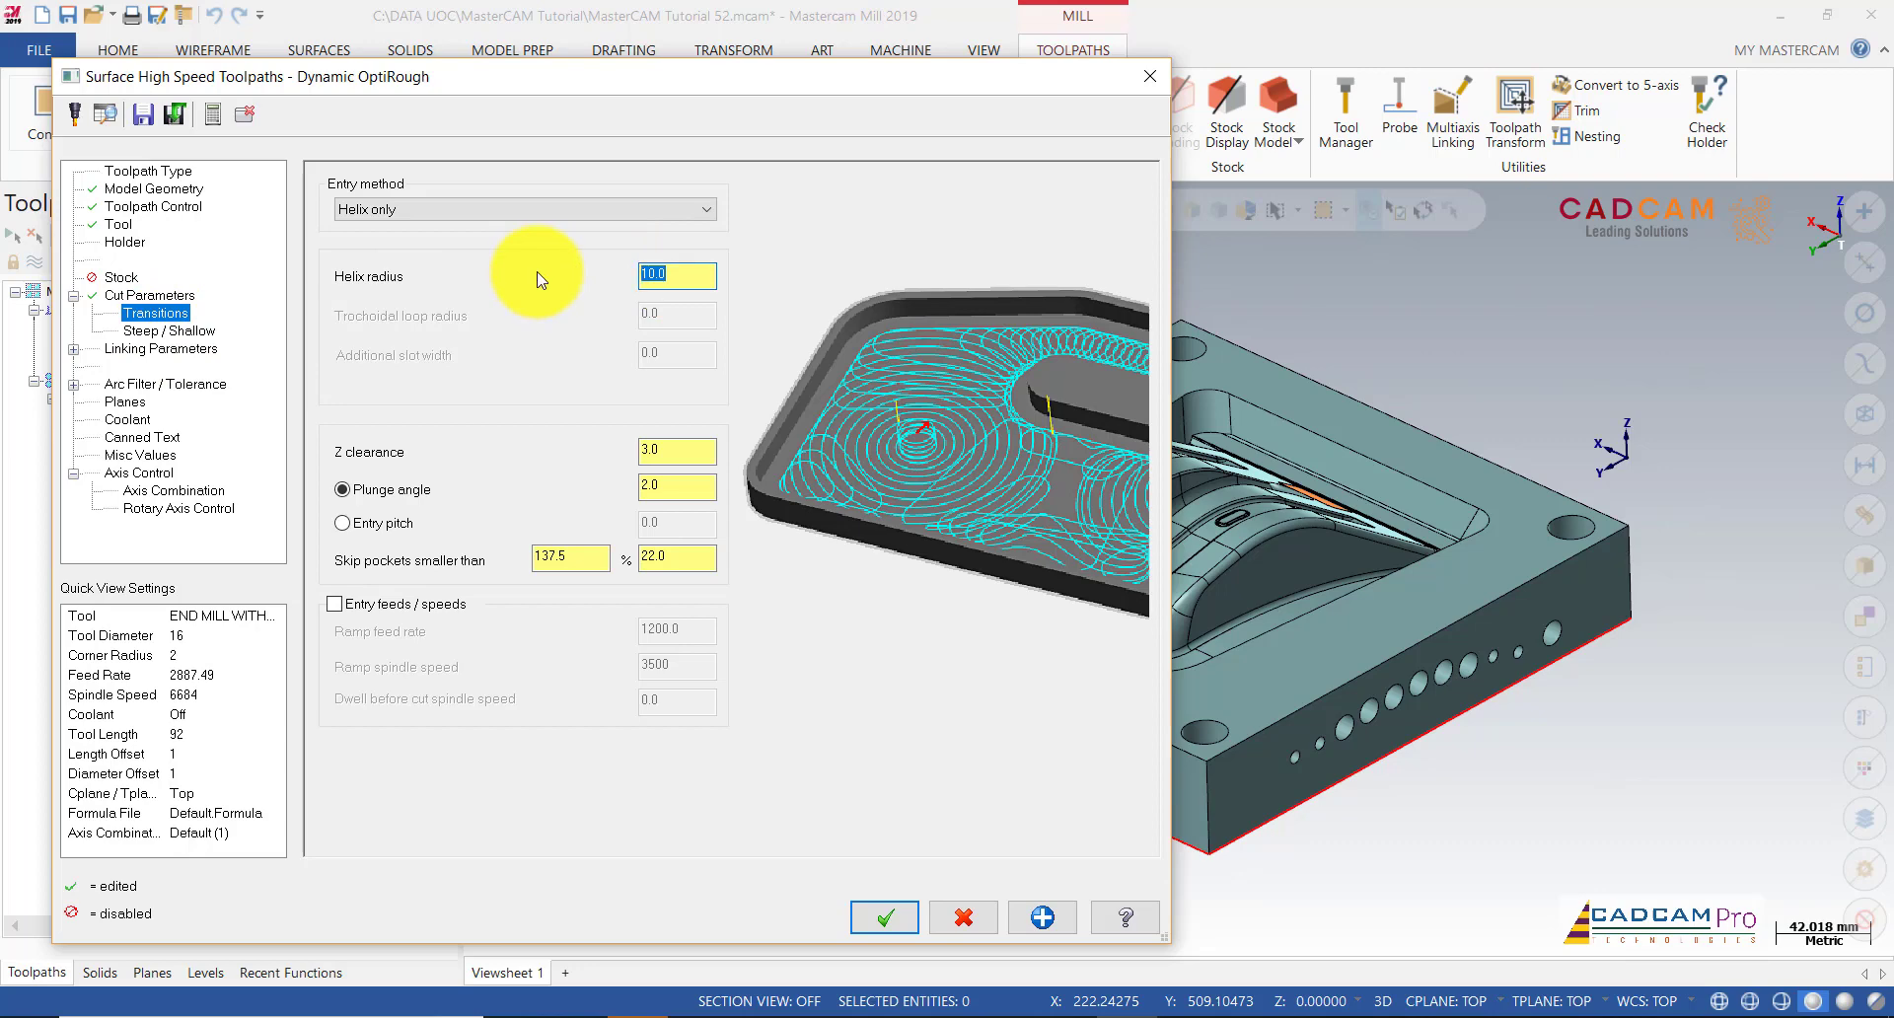
left_click(678, 453)
left_click(671, 555)
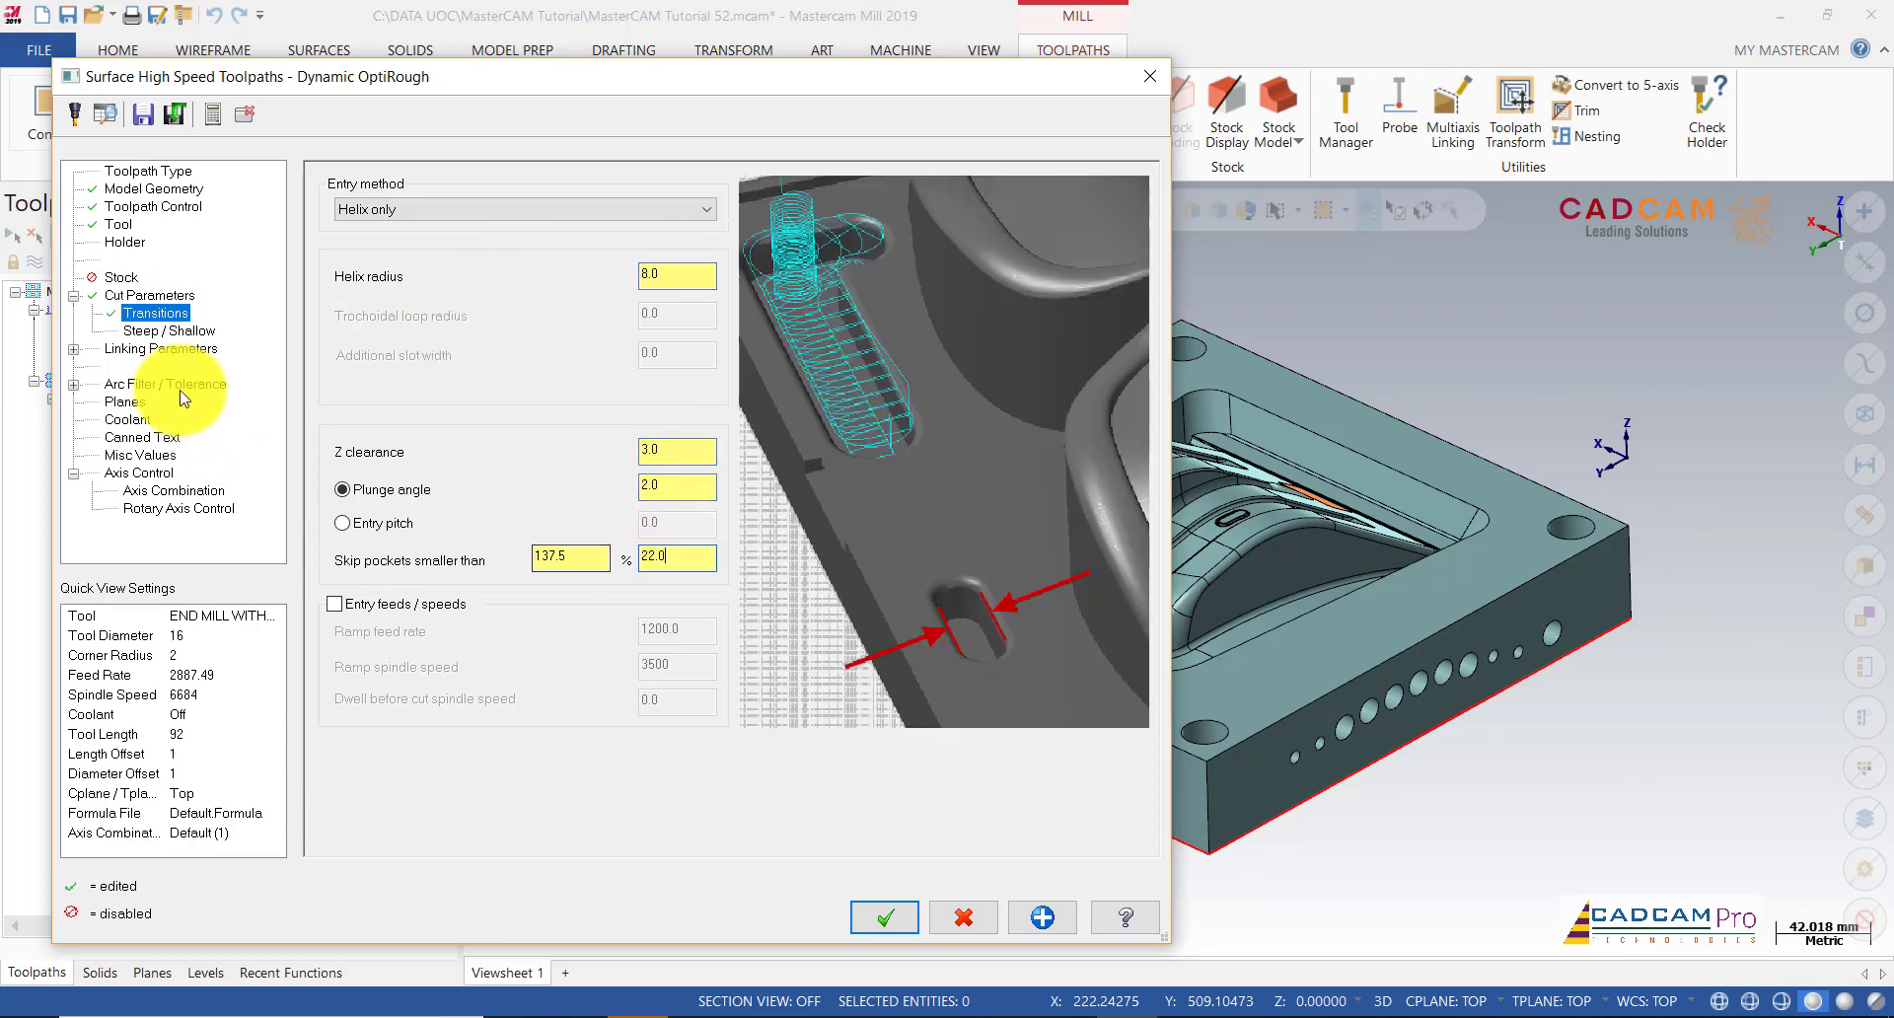
left_click(181, 331)
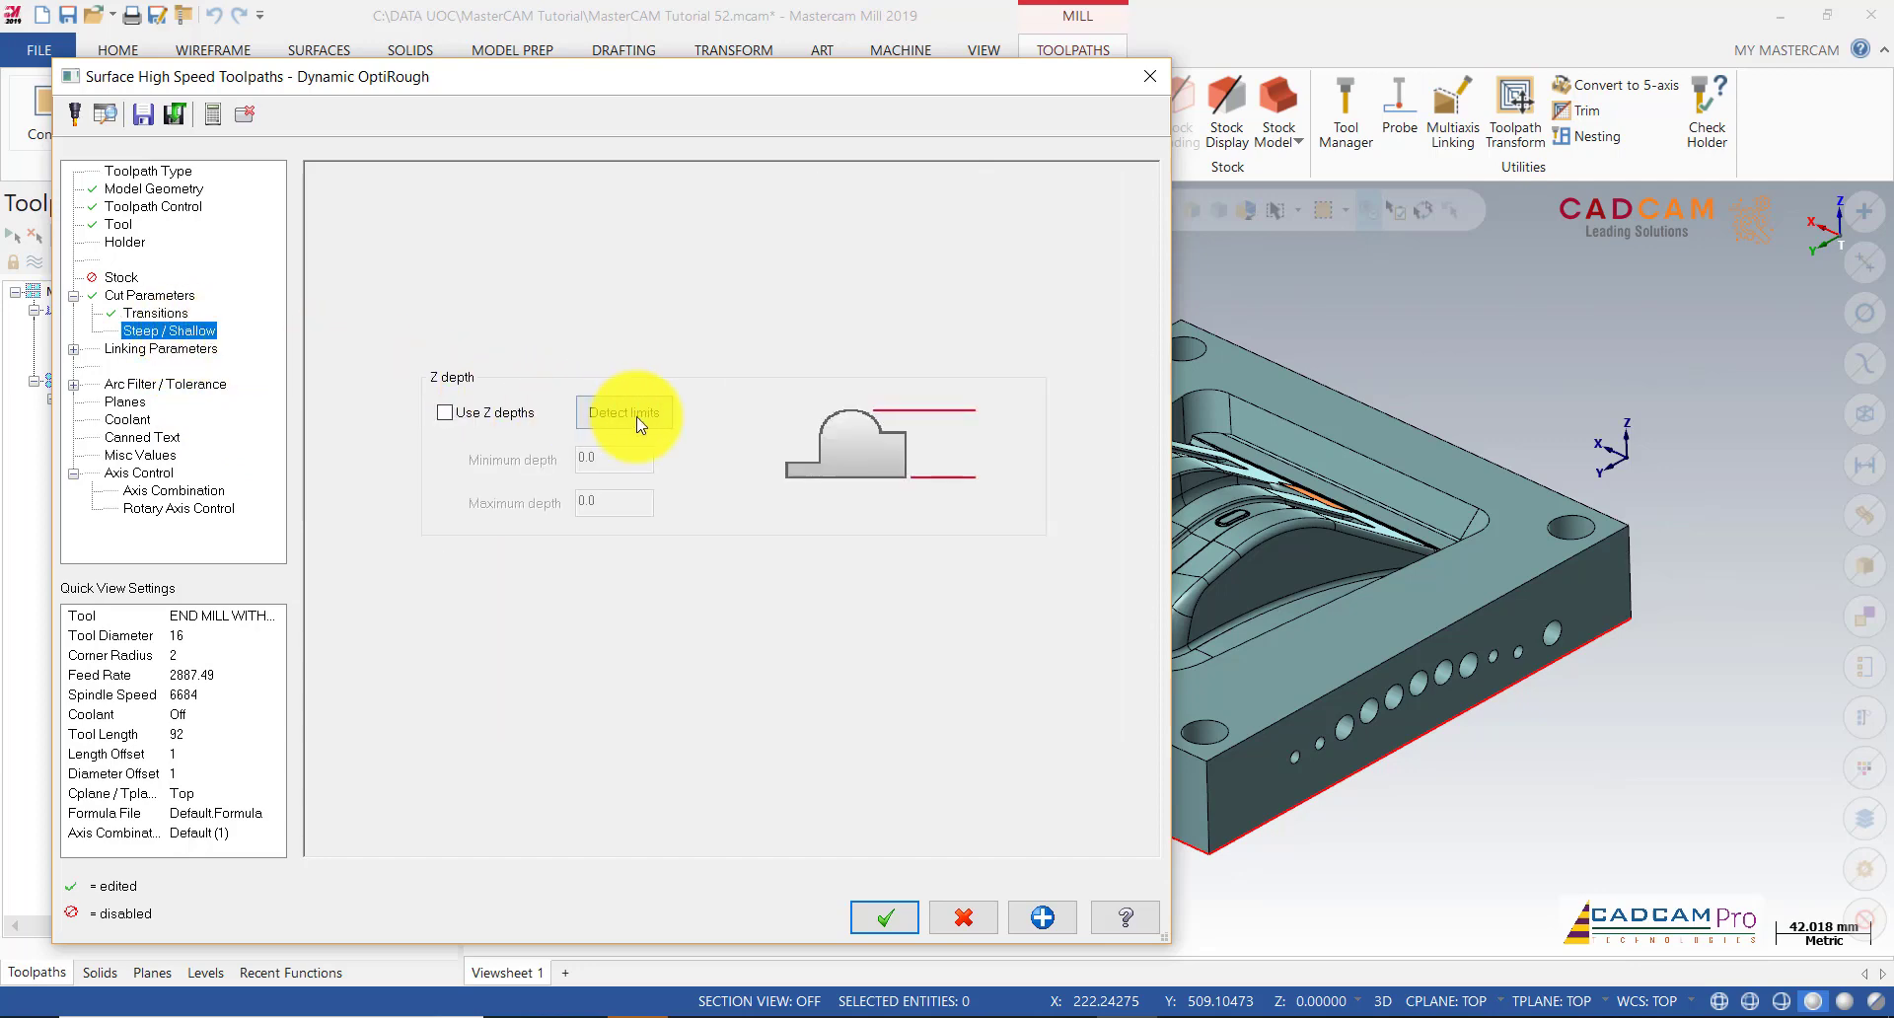
Step: Set the clearance plane to 20.0 with Full Vertical Retract
left_click(112, 351)
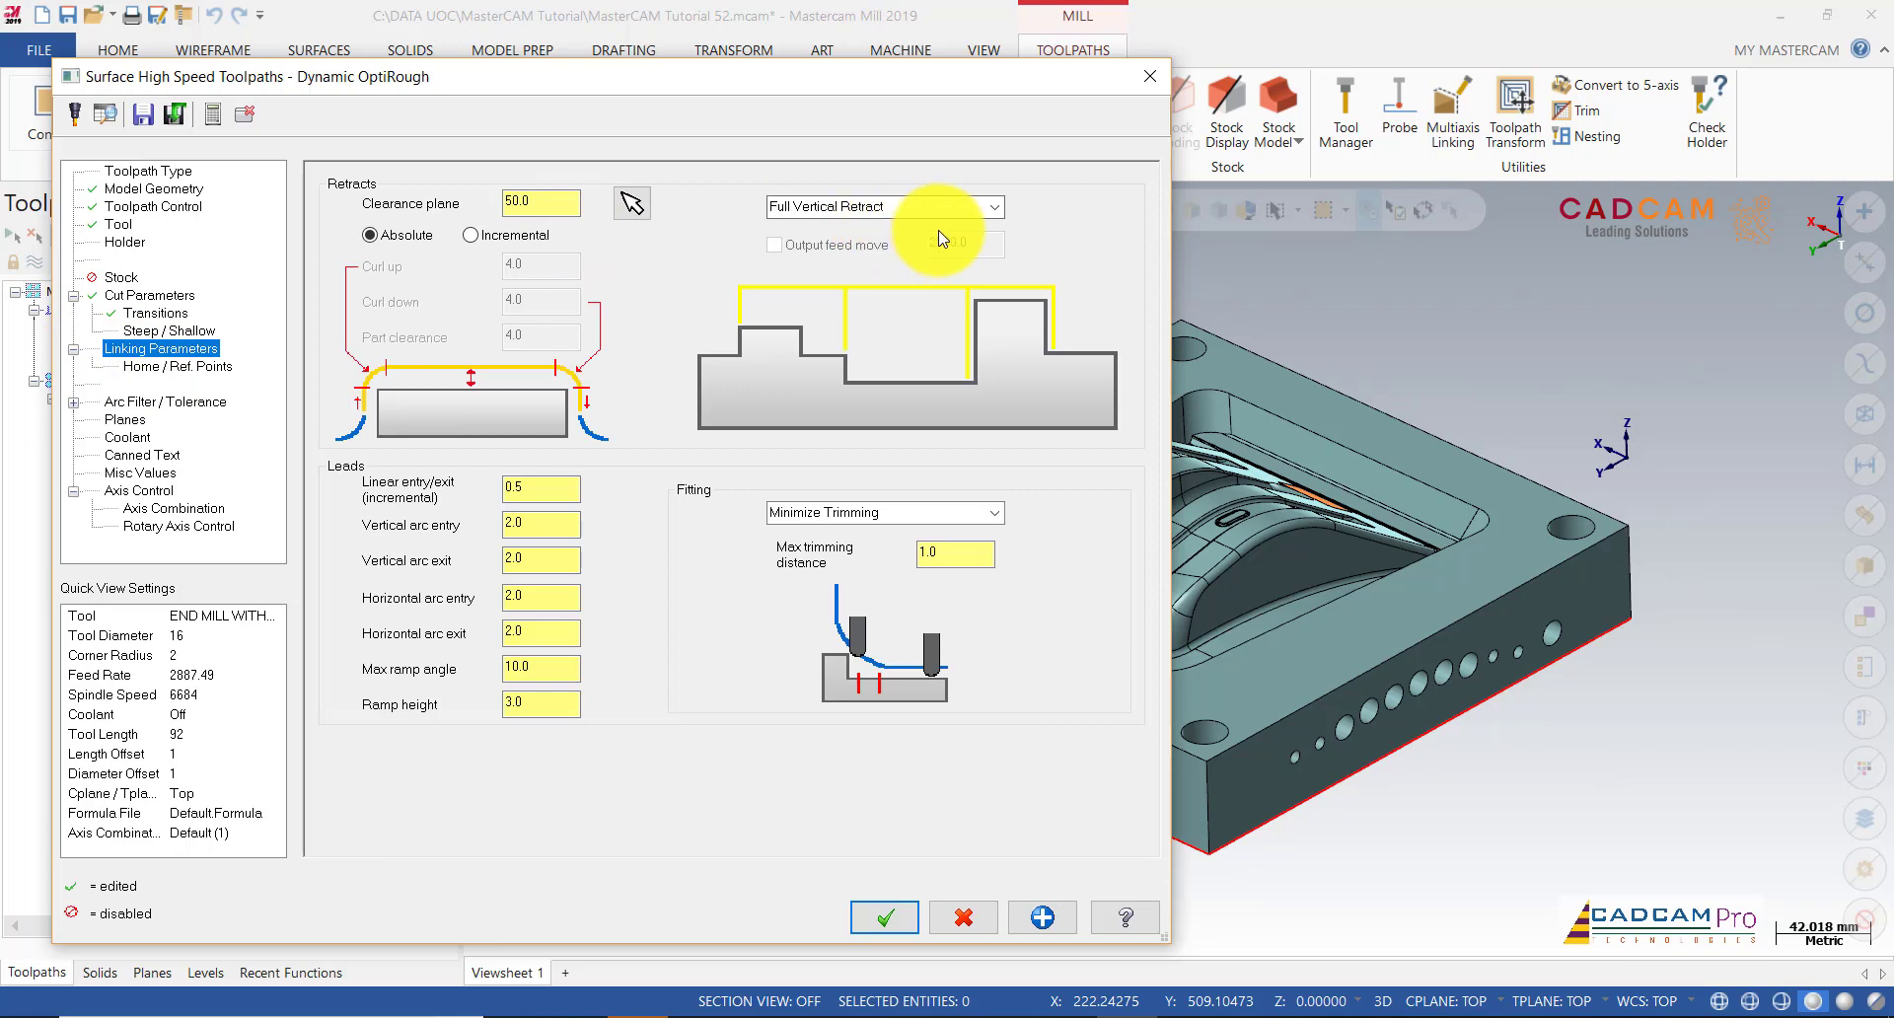
double_click(542, 198)
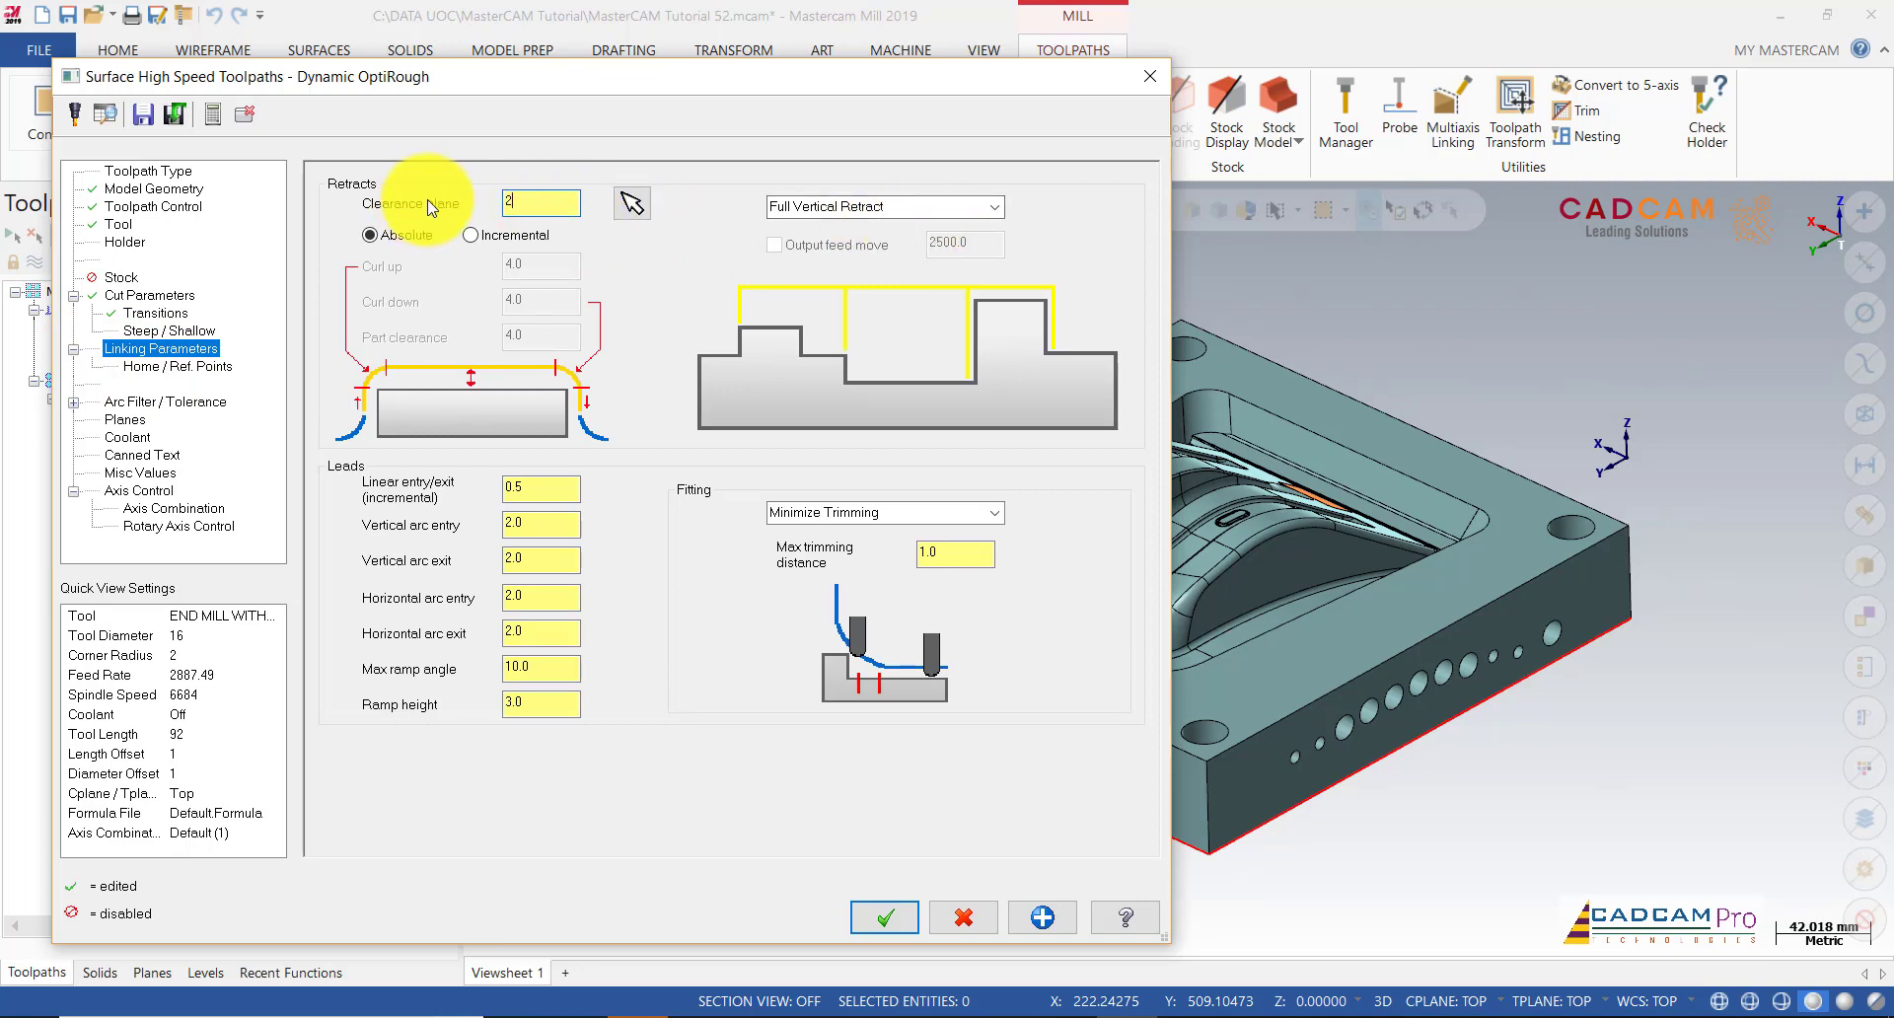
left_click(994, 207)
left_click(836, 243)
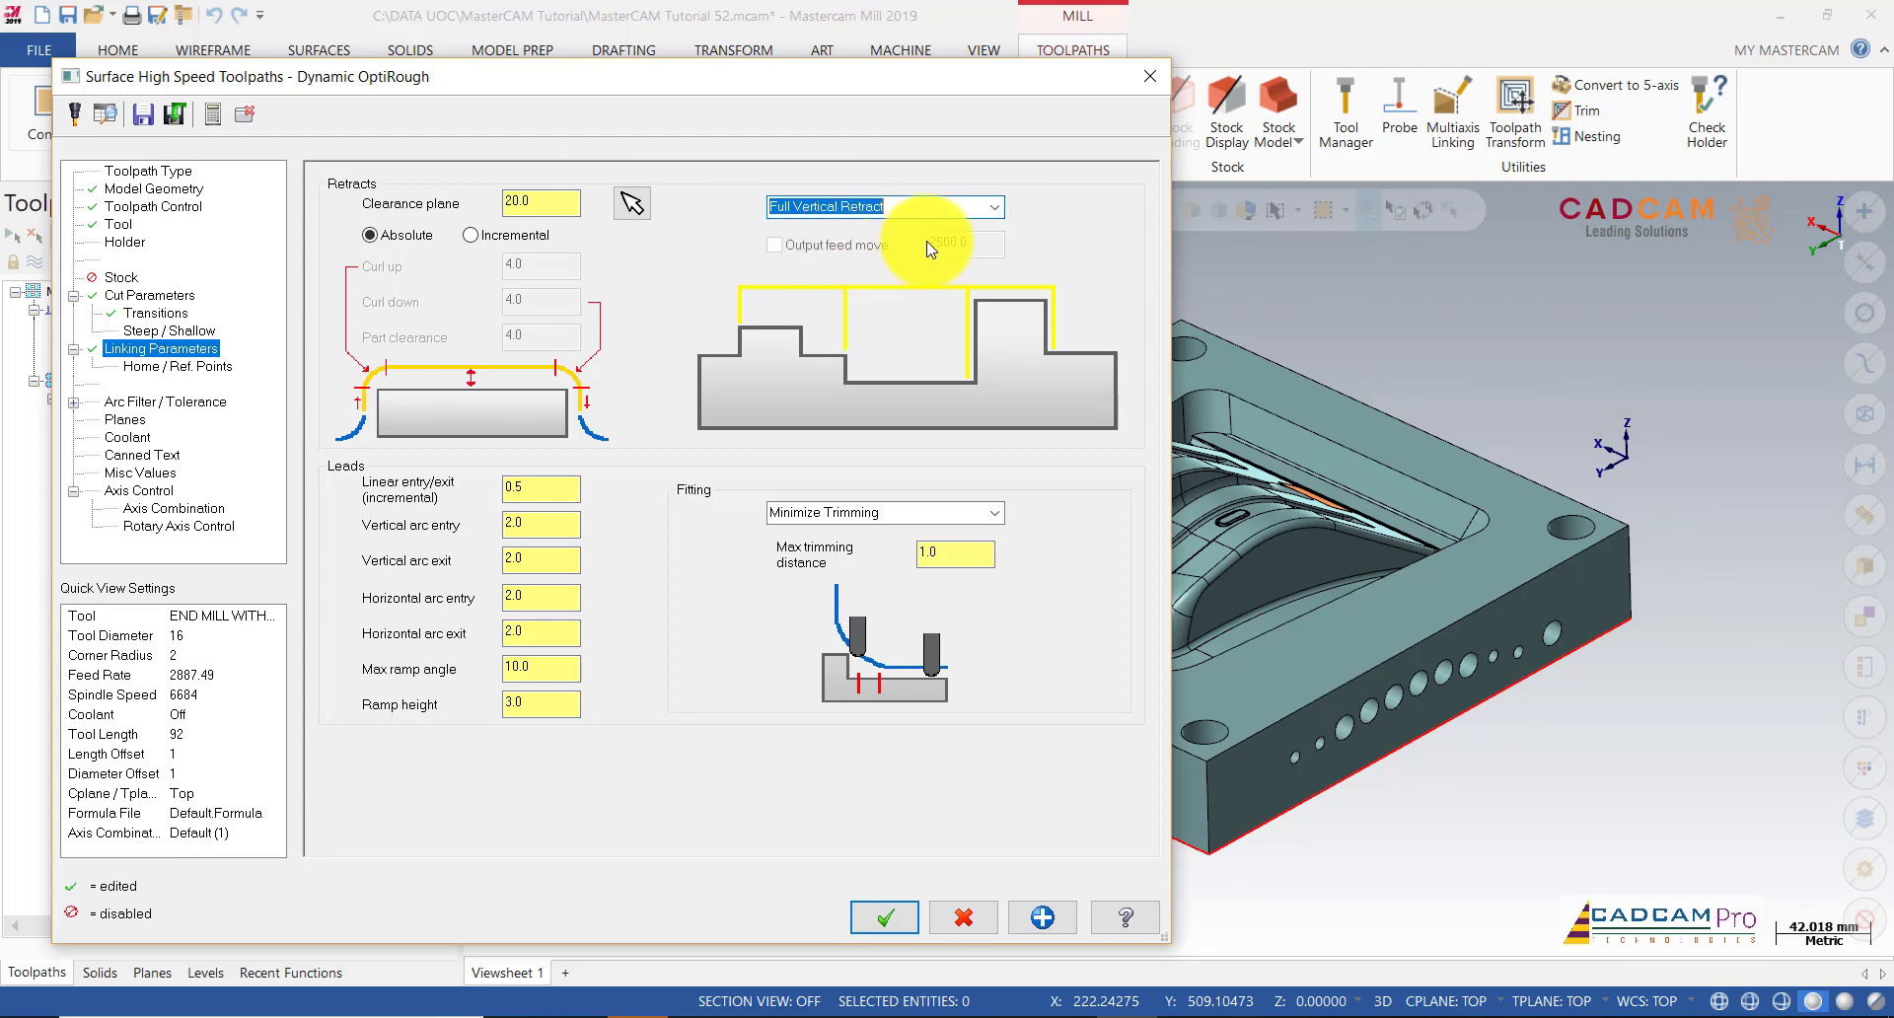
Step: Review the linking, arc filter and planes pages, then accept the OptiRough toolpath
left_click(157, 365)
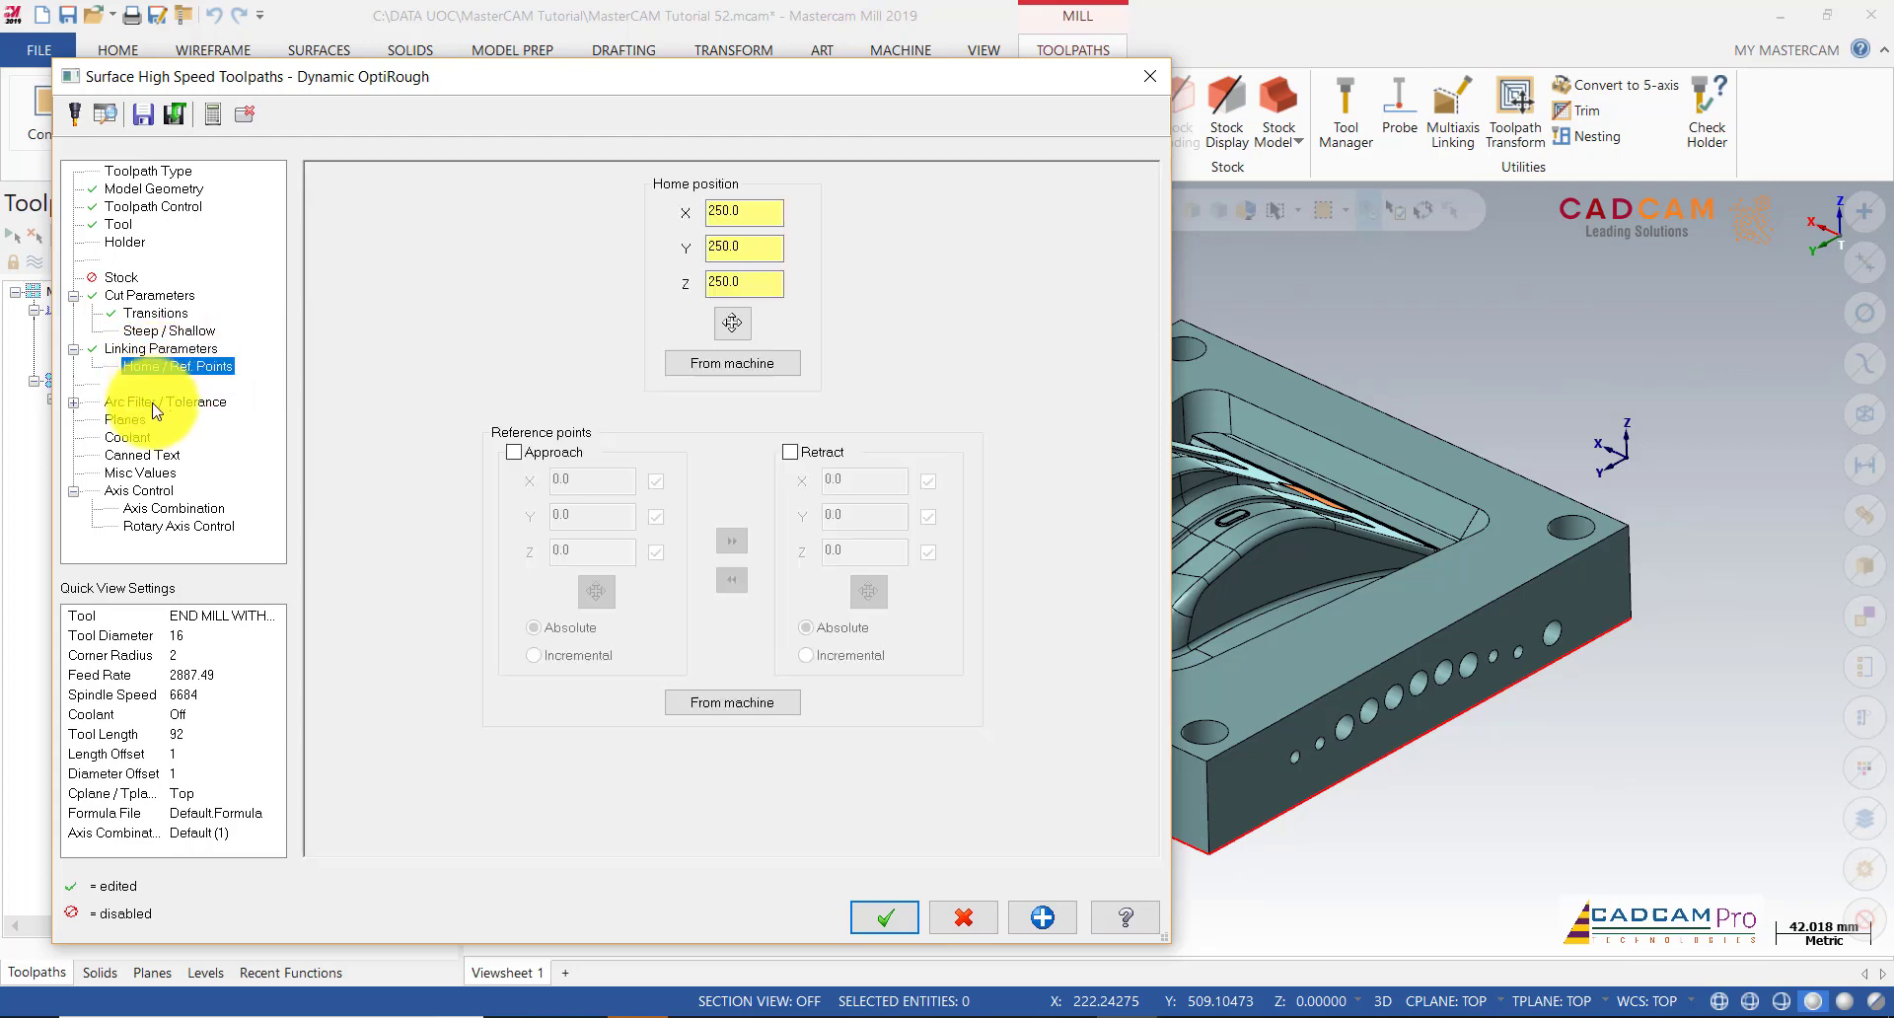
left_click(156, 404)
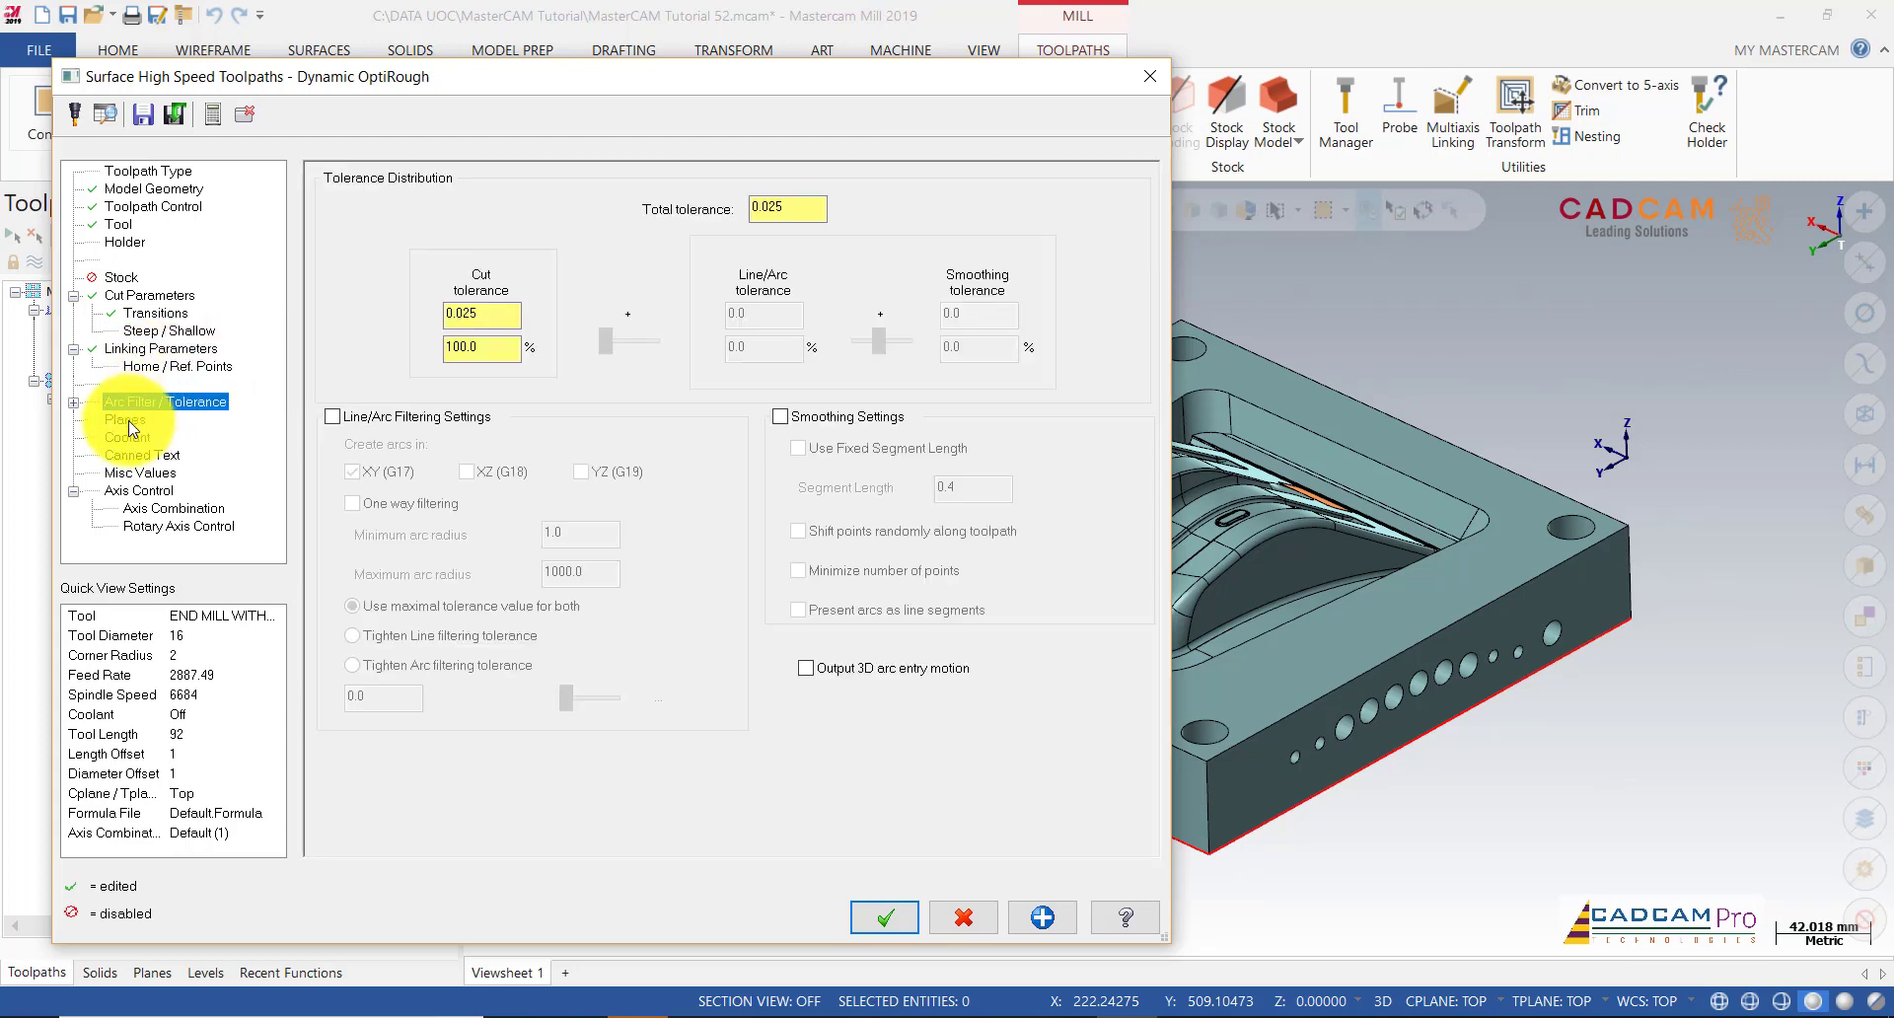
left_click(157, 365)
left_click(194, 350)
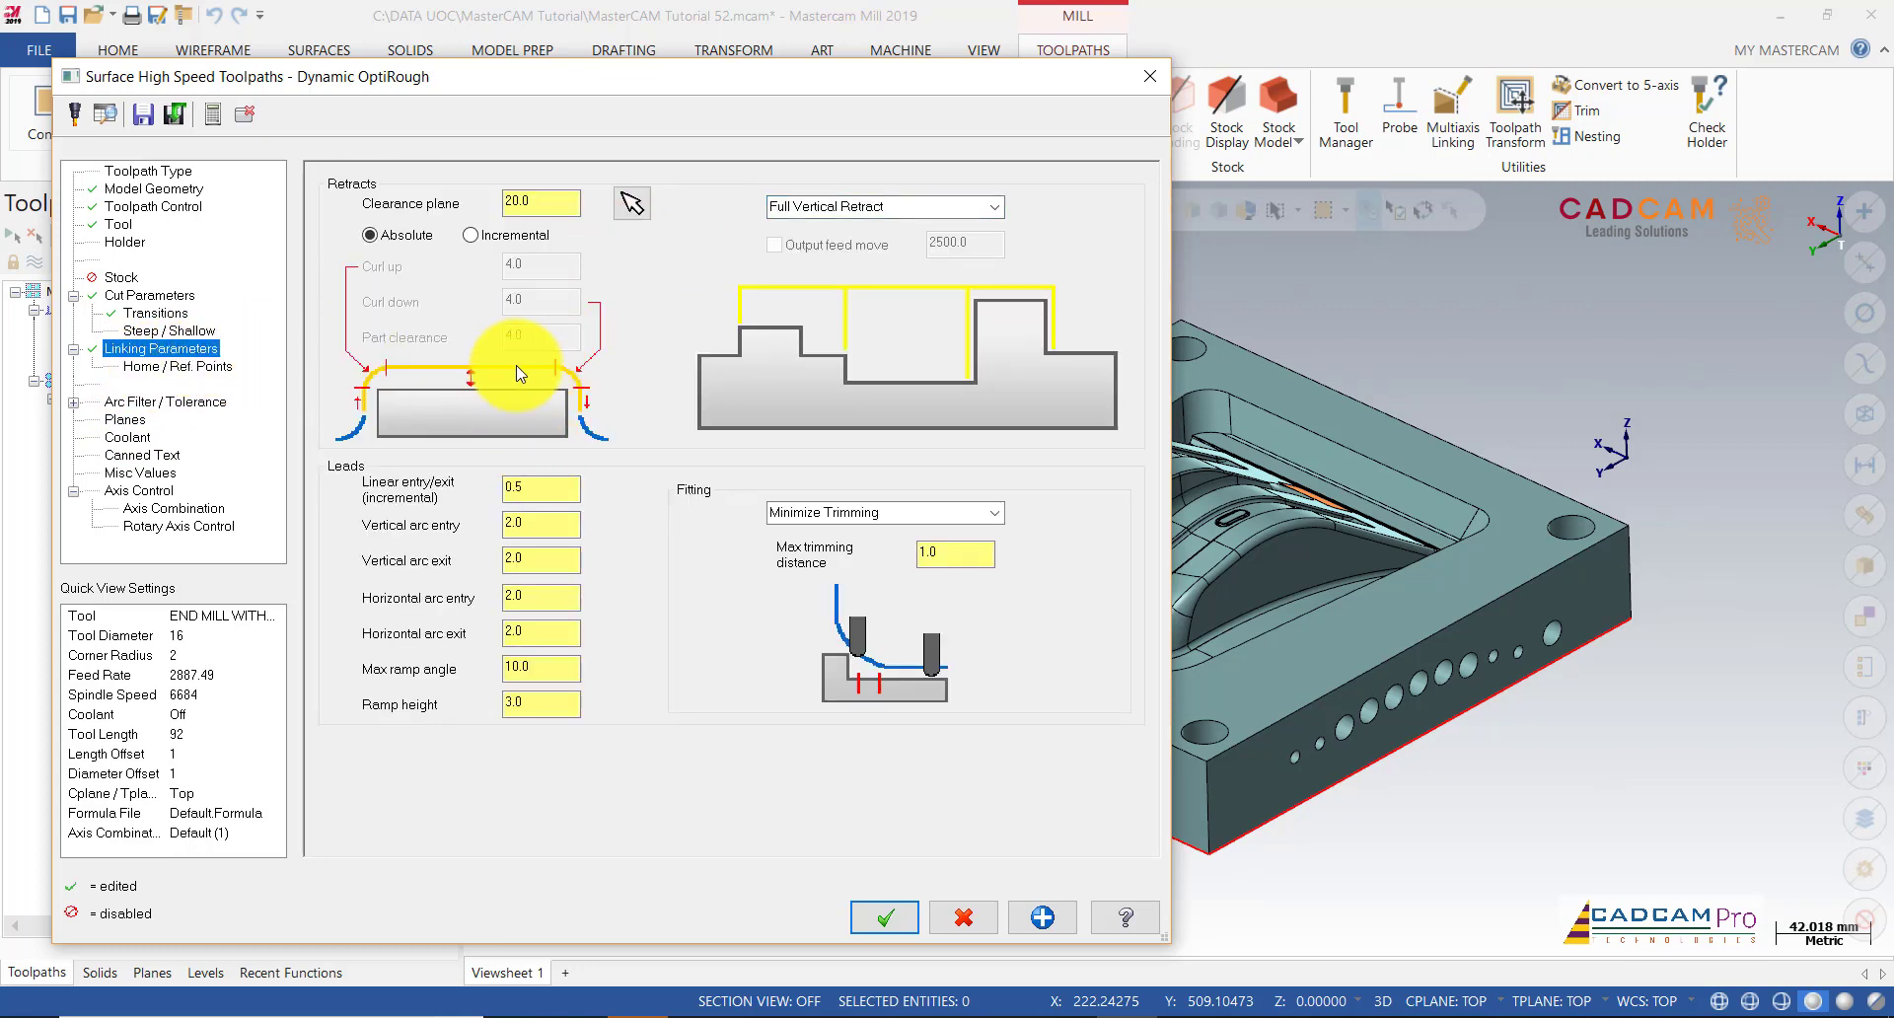
left_click(540, 521)
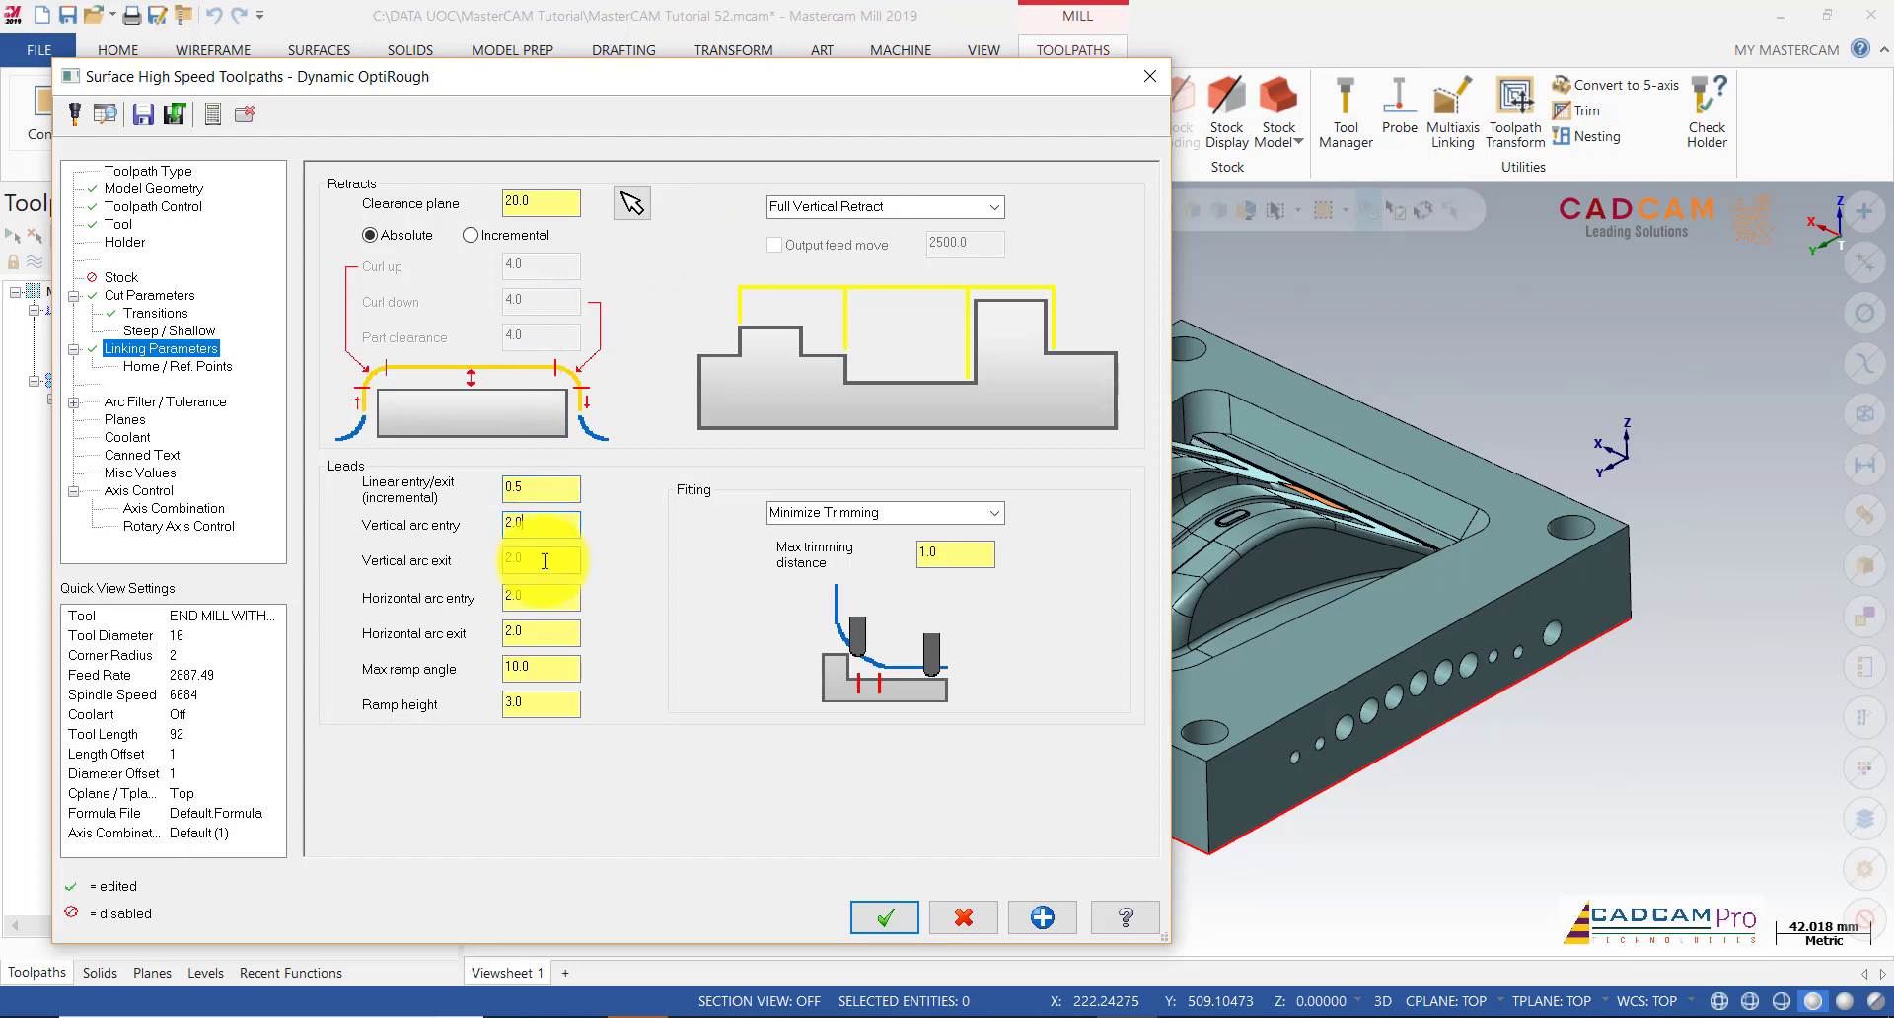
left_click(545, 560)
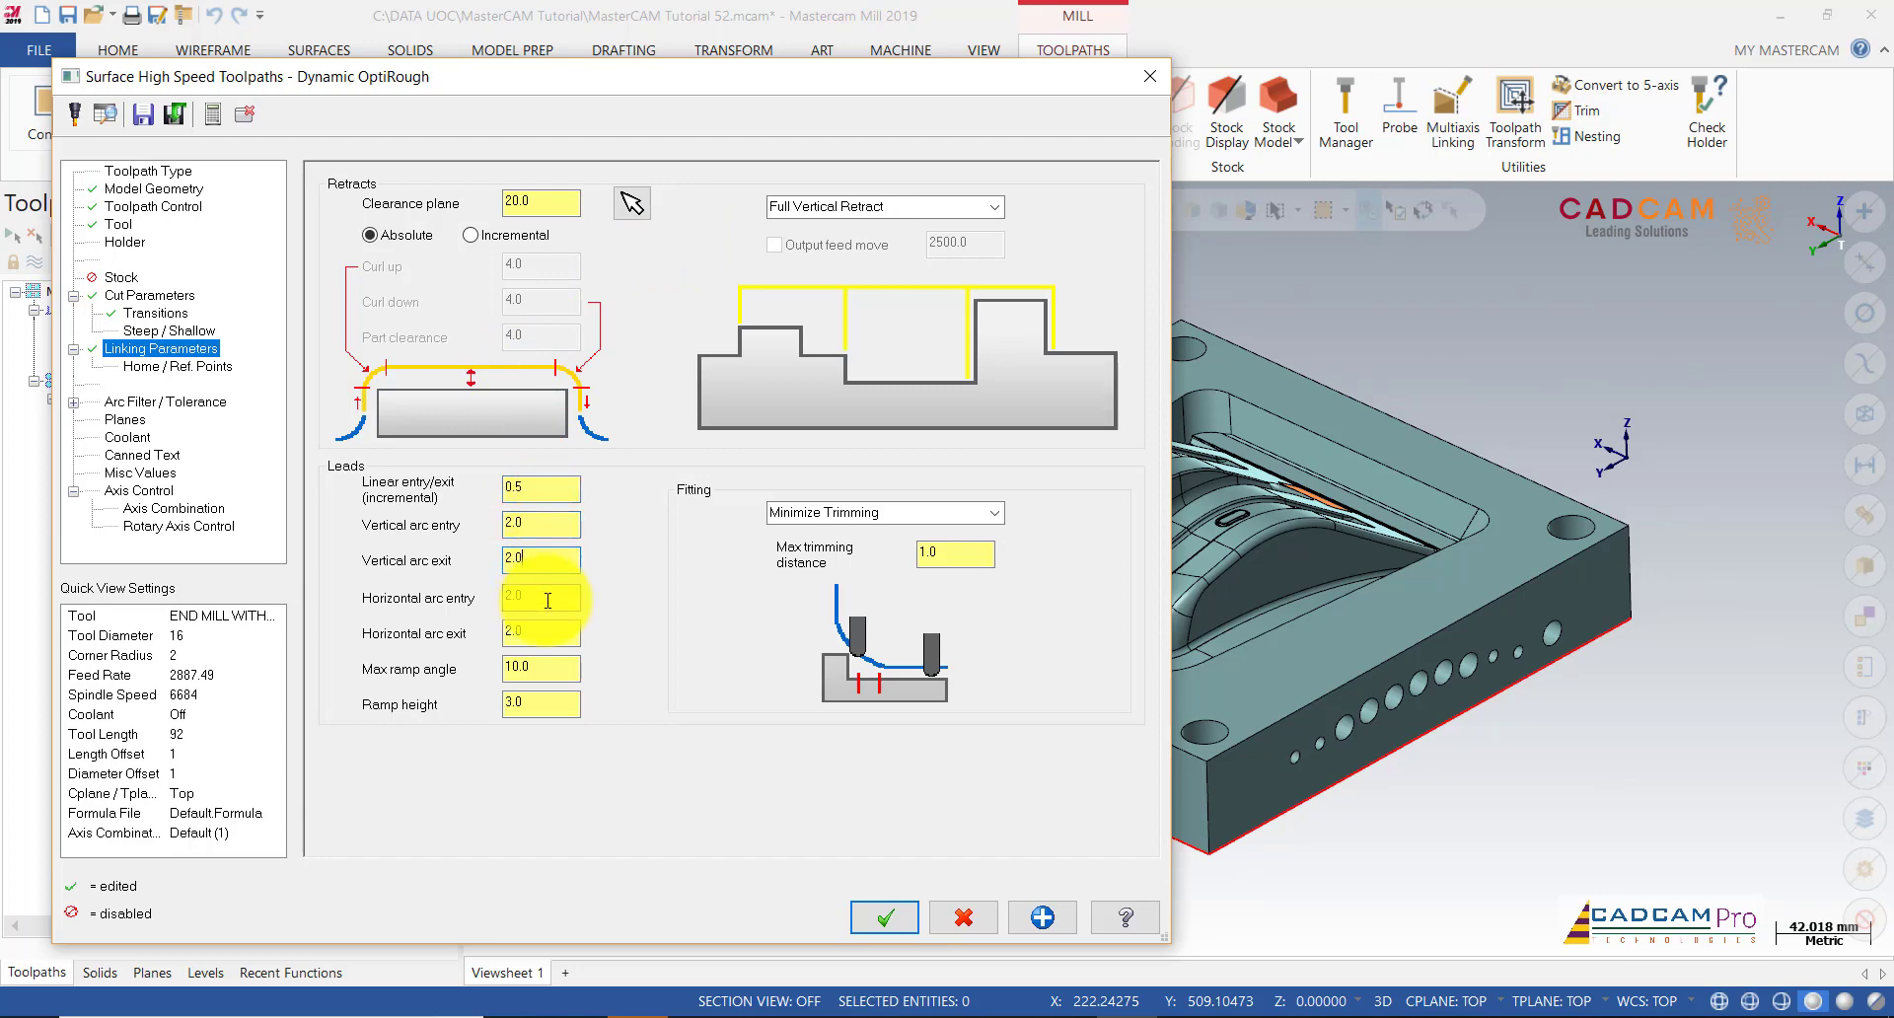
left_click(150, 366)
left_click(138, 402)
left_click(128, 419)
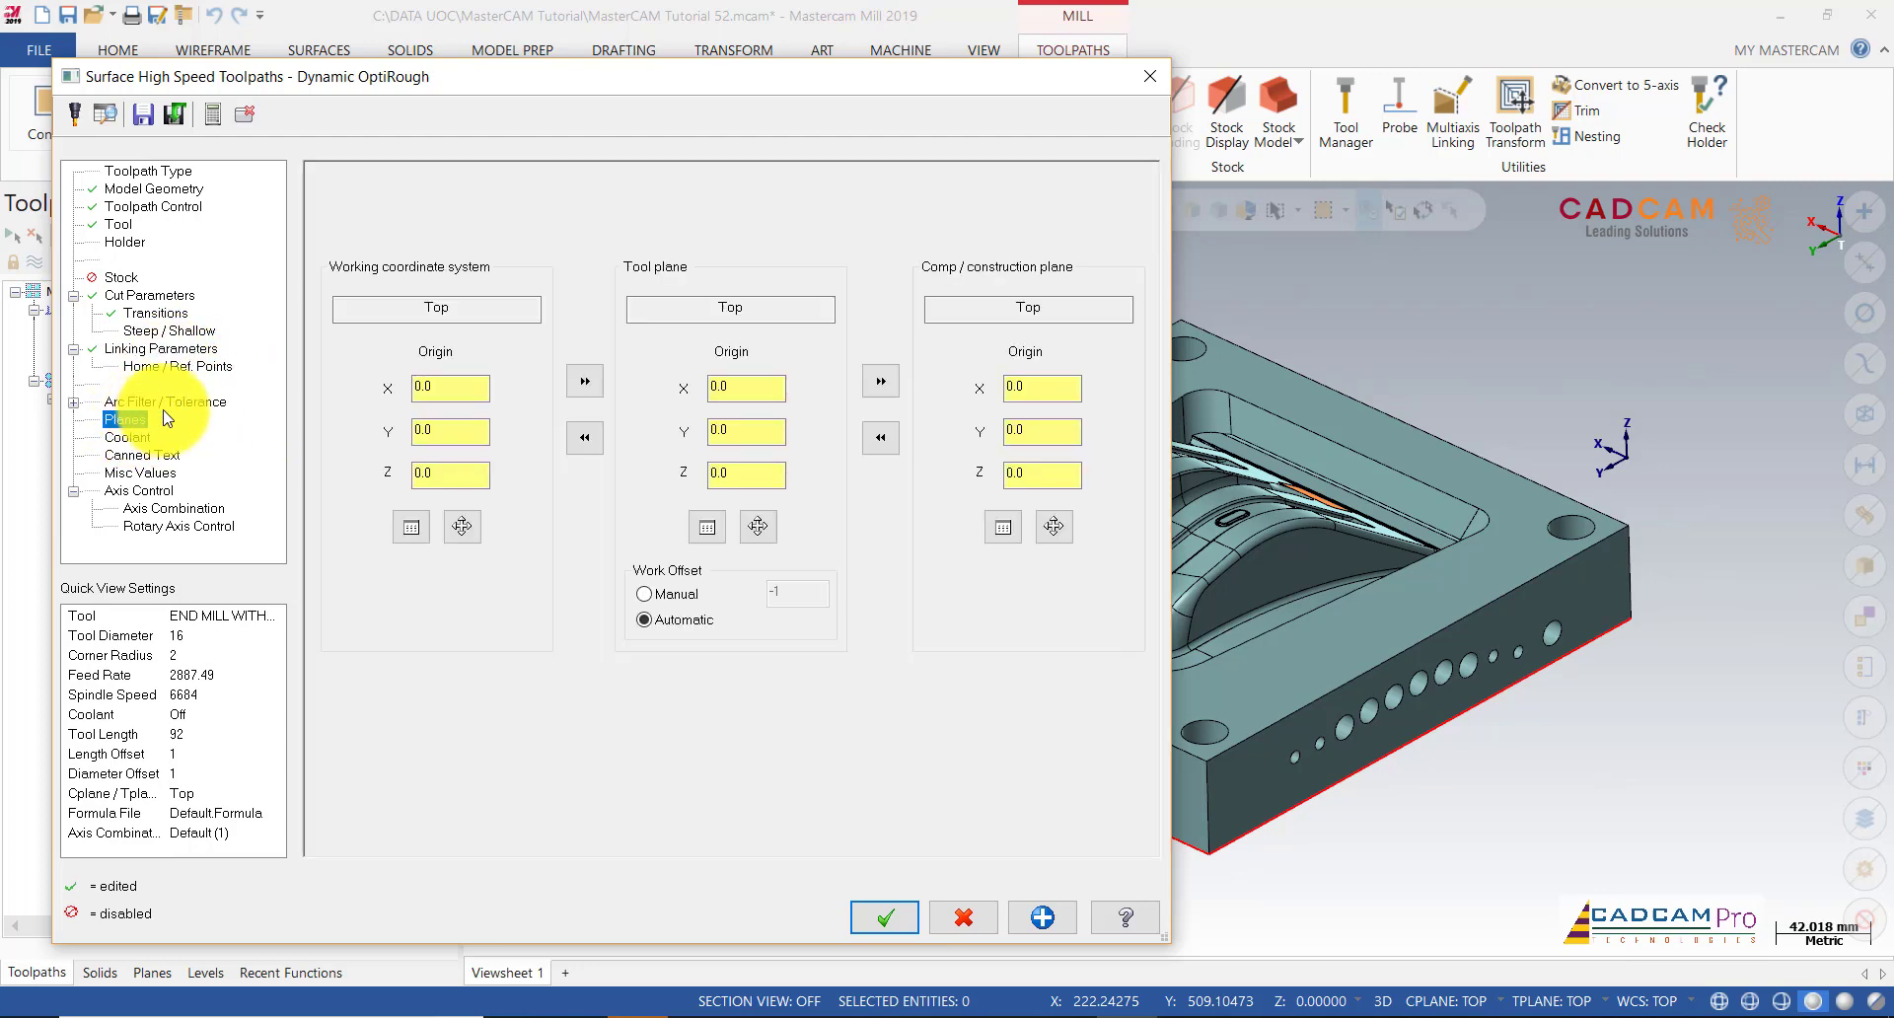
left_click(910, 927)
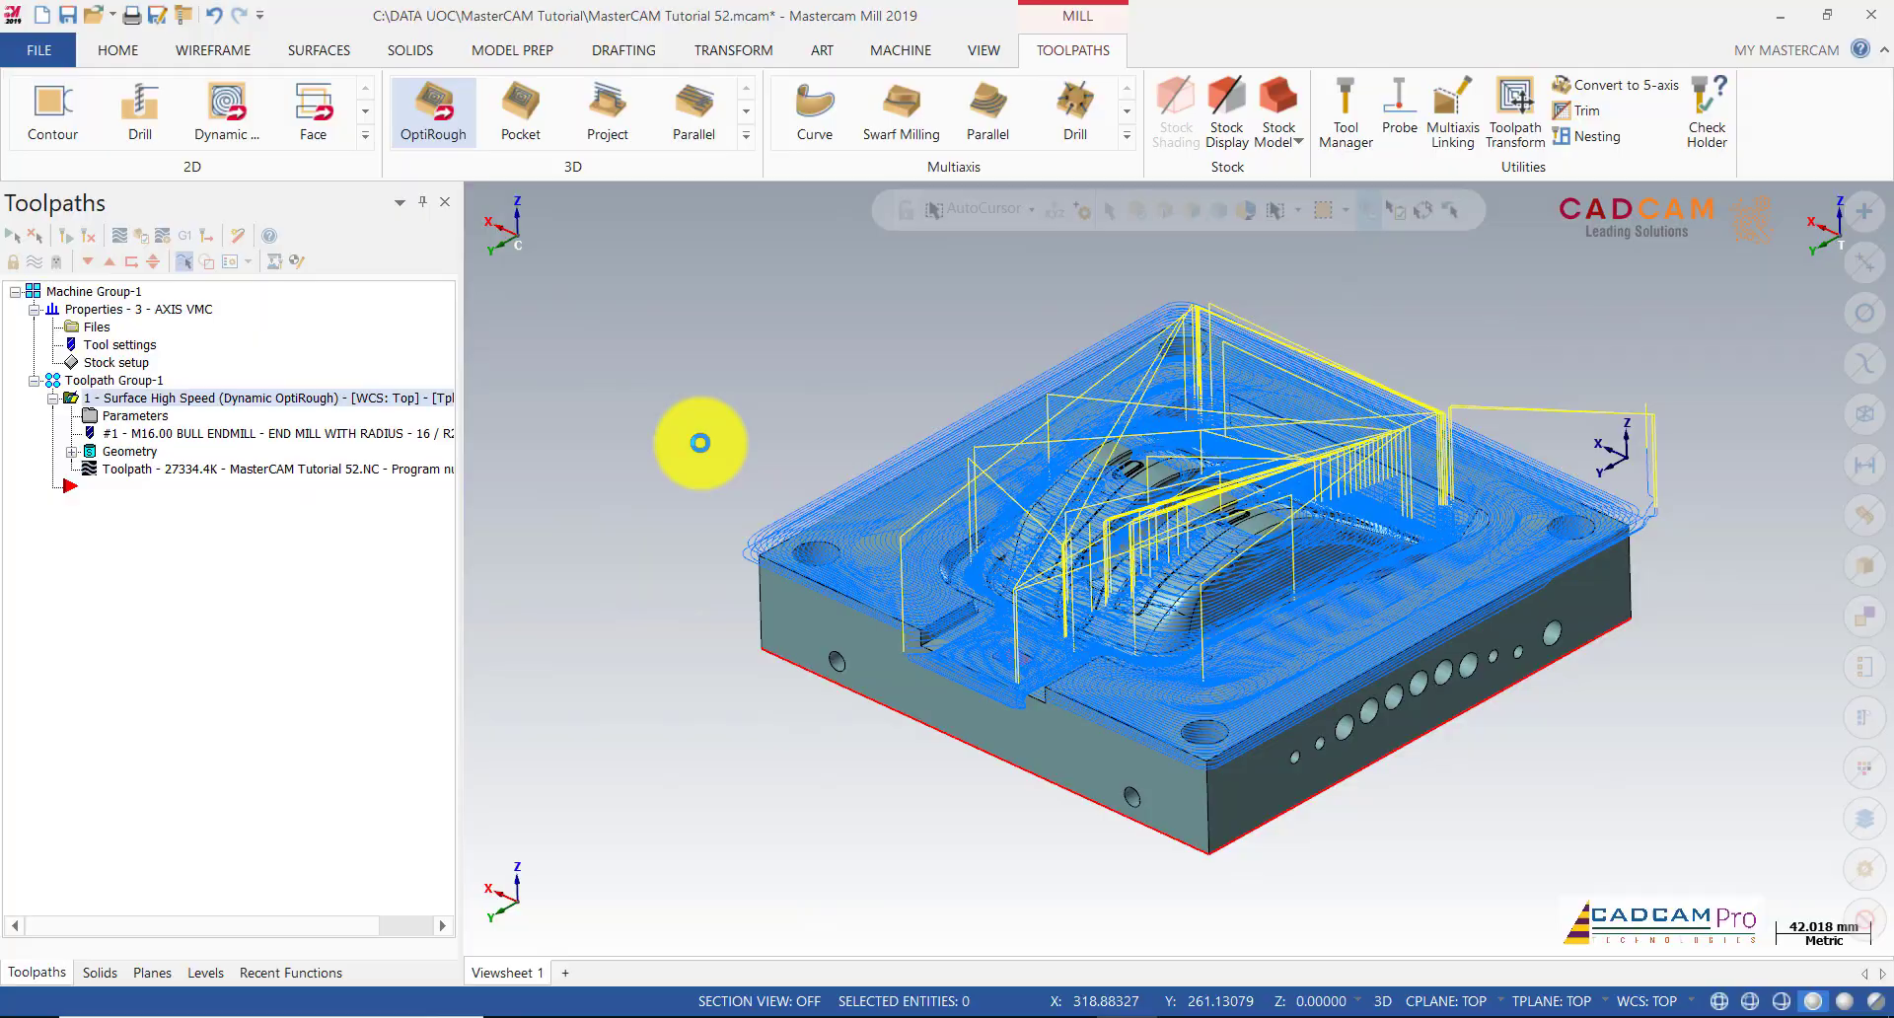
Step: Zoom and orbit to inspect the OptiRough toolpath over the mold core
scroll(901, 456, "up", 3)
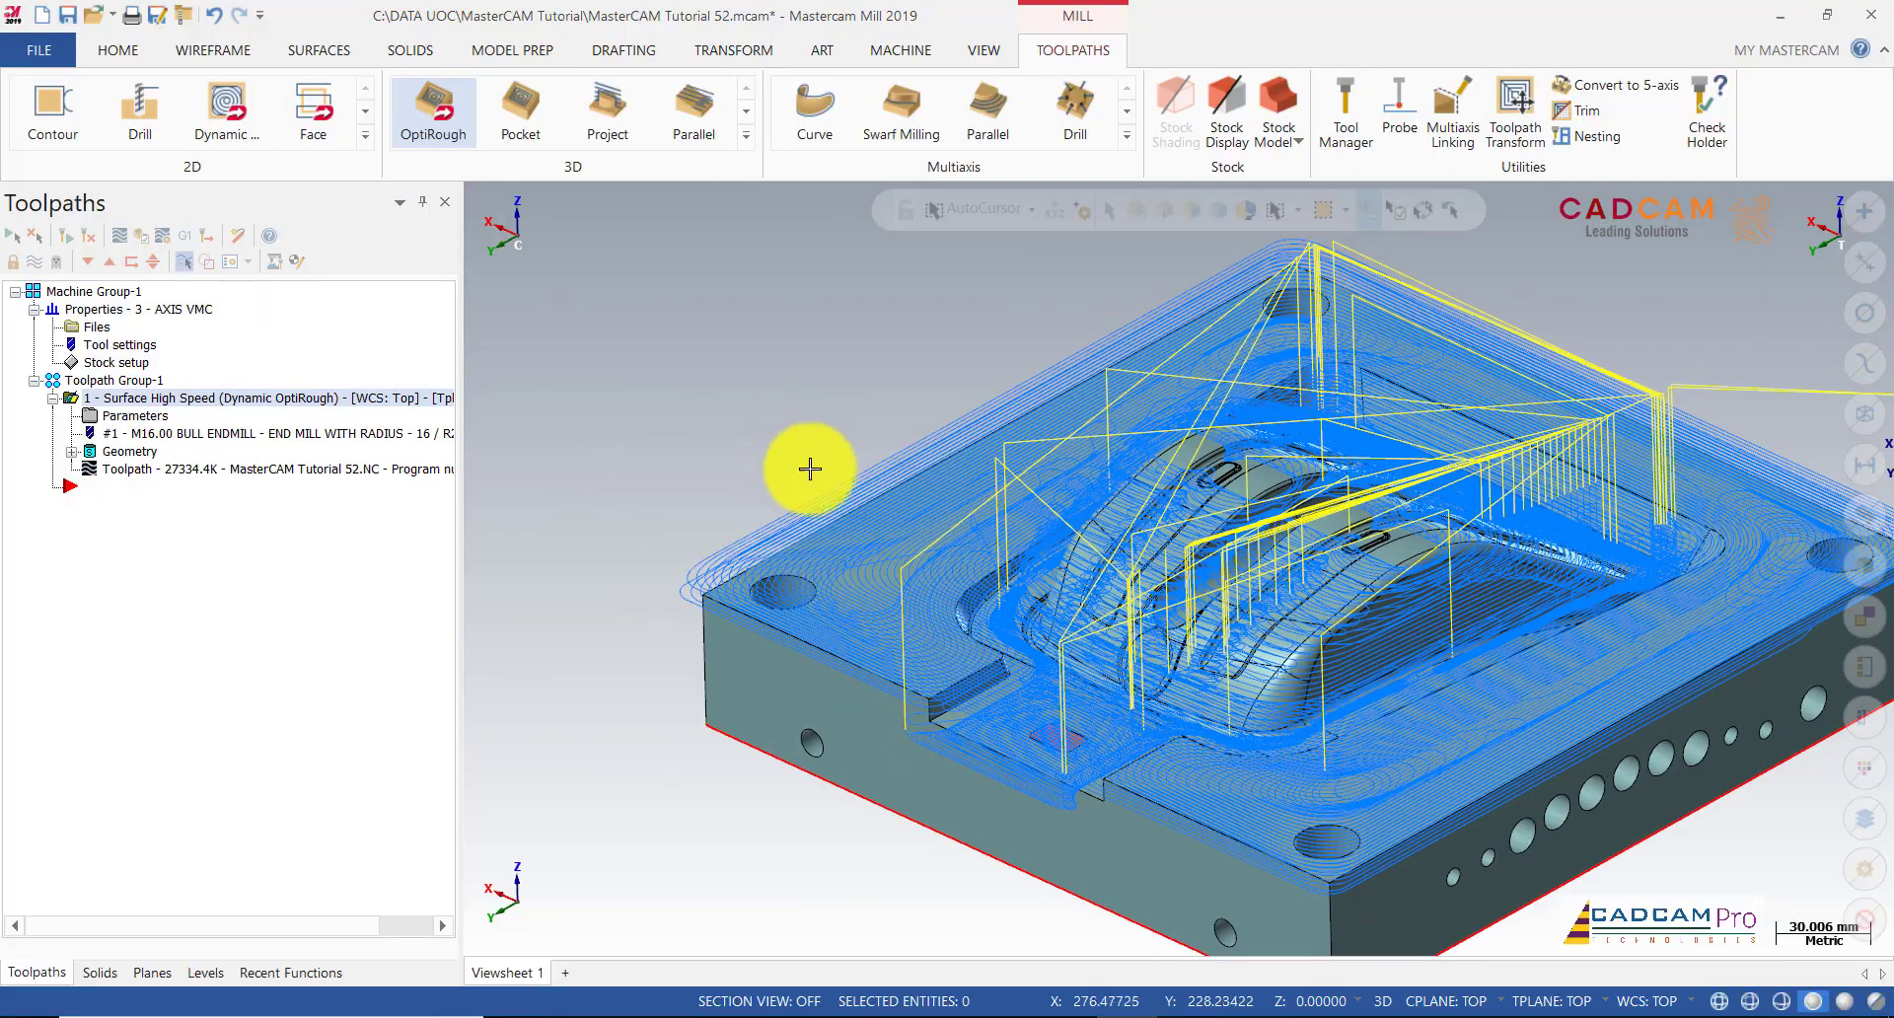
middle_click_drag(809, 469, 807, 611)
Step: Copy the first Dynamic OptiRough operation and paste a duplicate into the toolpath group
right_click(233, 398)
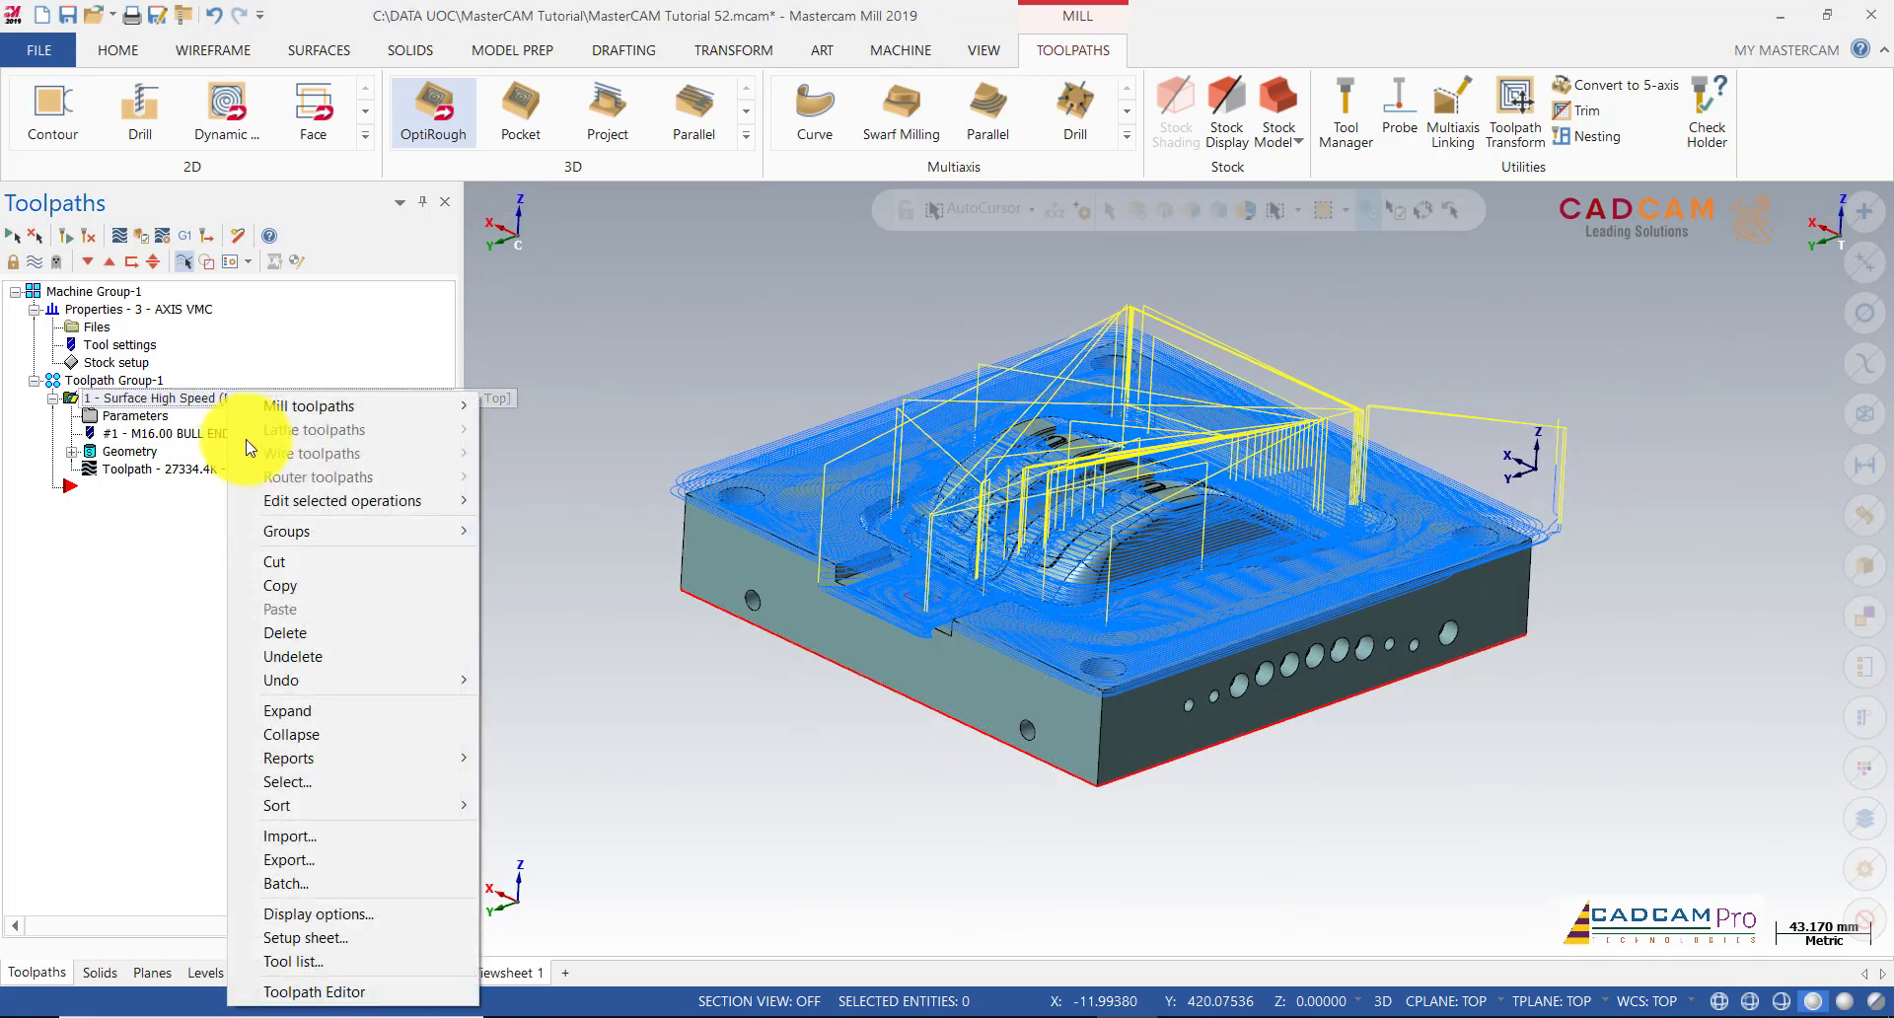
left_click(300, 586)
right_click(148, 501)
left_click(202, 619)
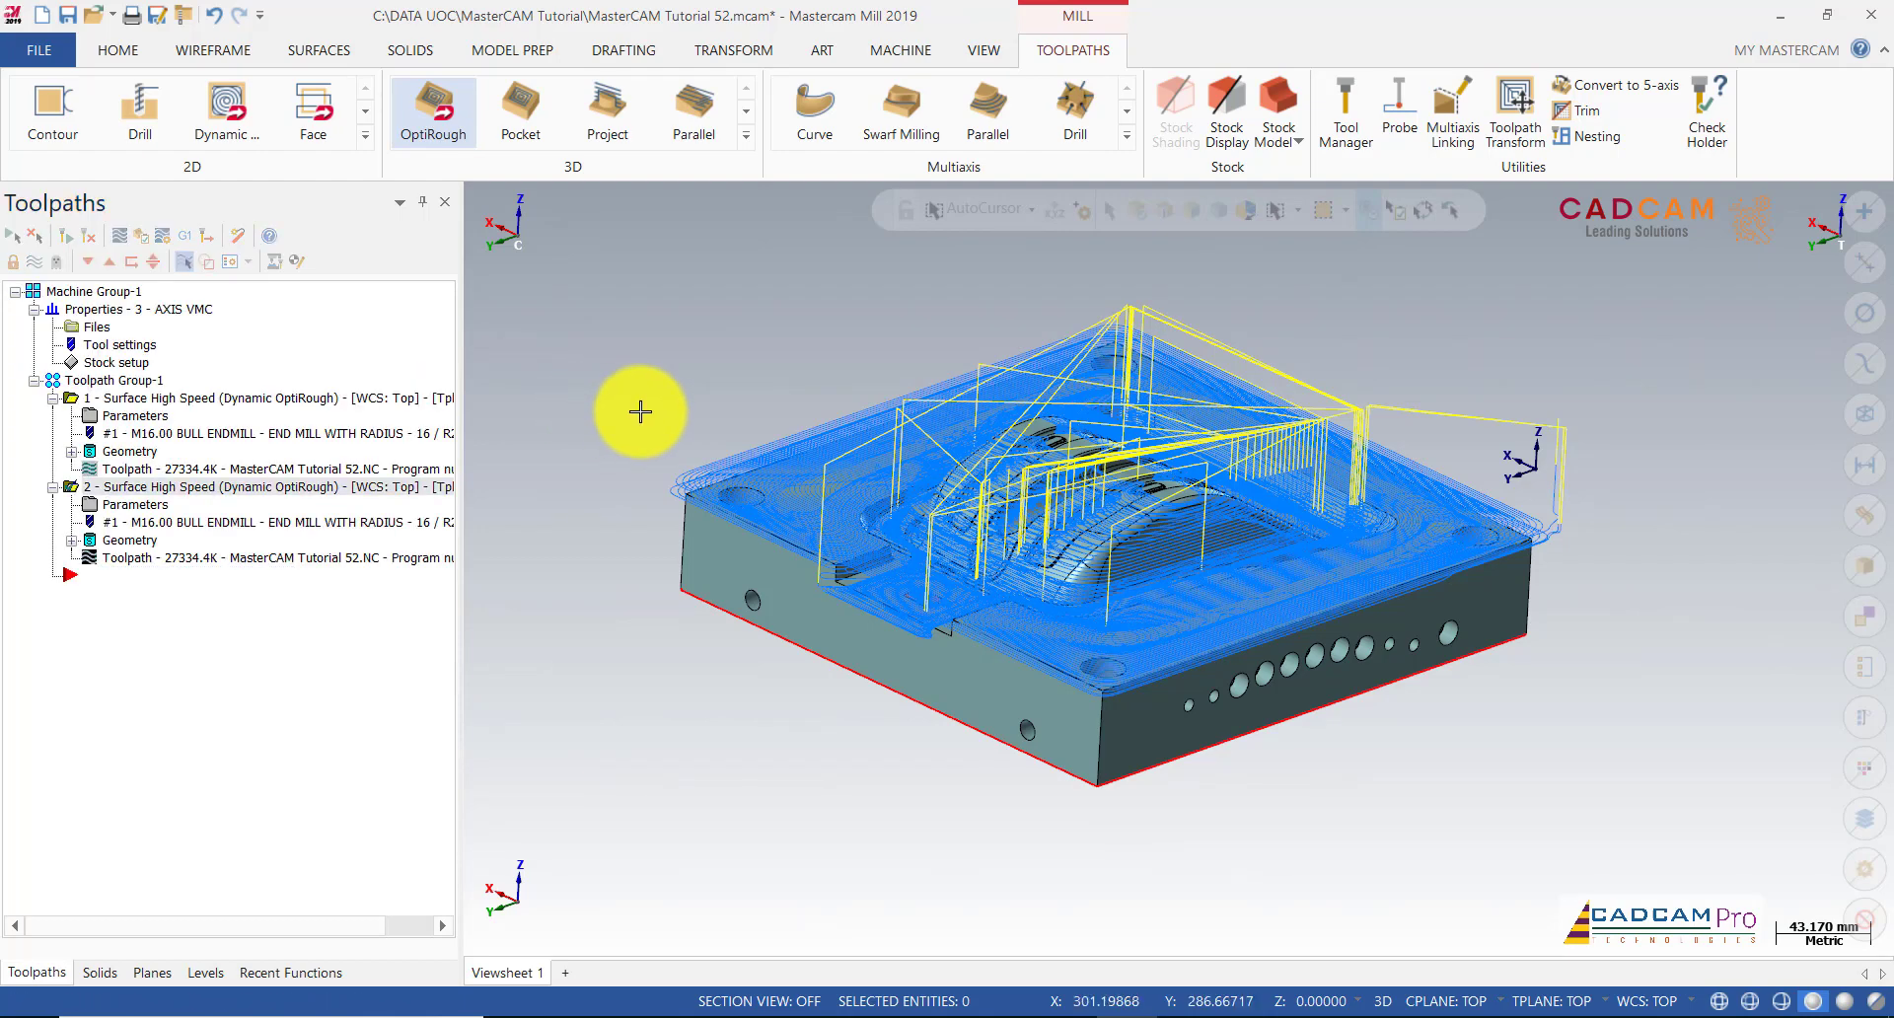
Step: Select each operation in turn and orbit the model to inspect their toolpaths
scroll(741, 379, "up", 2)
left_click(232, 397)
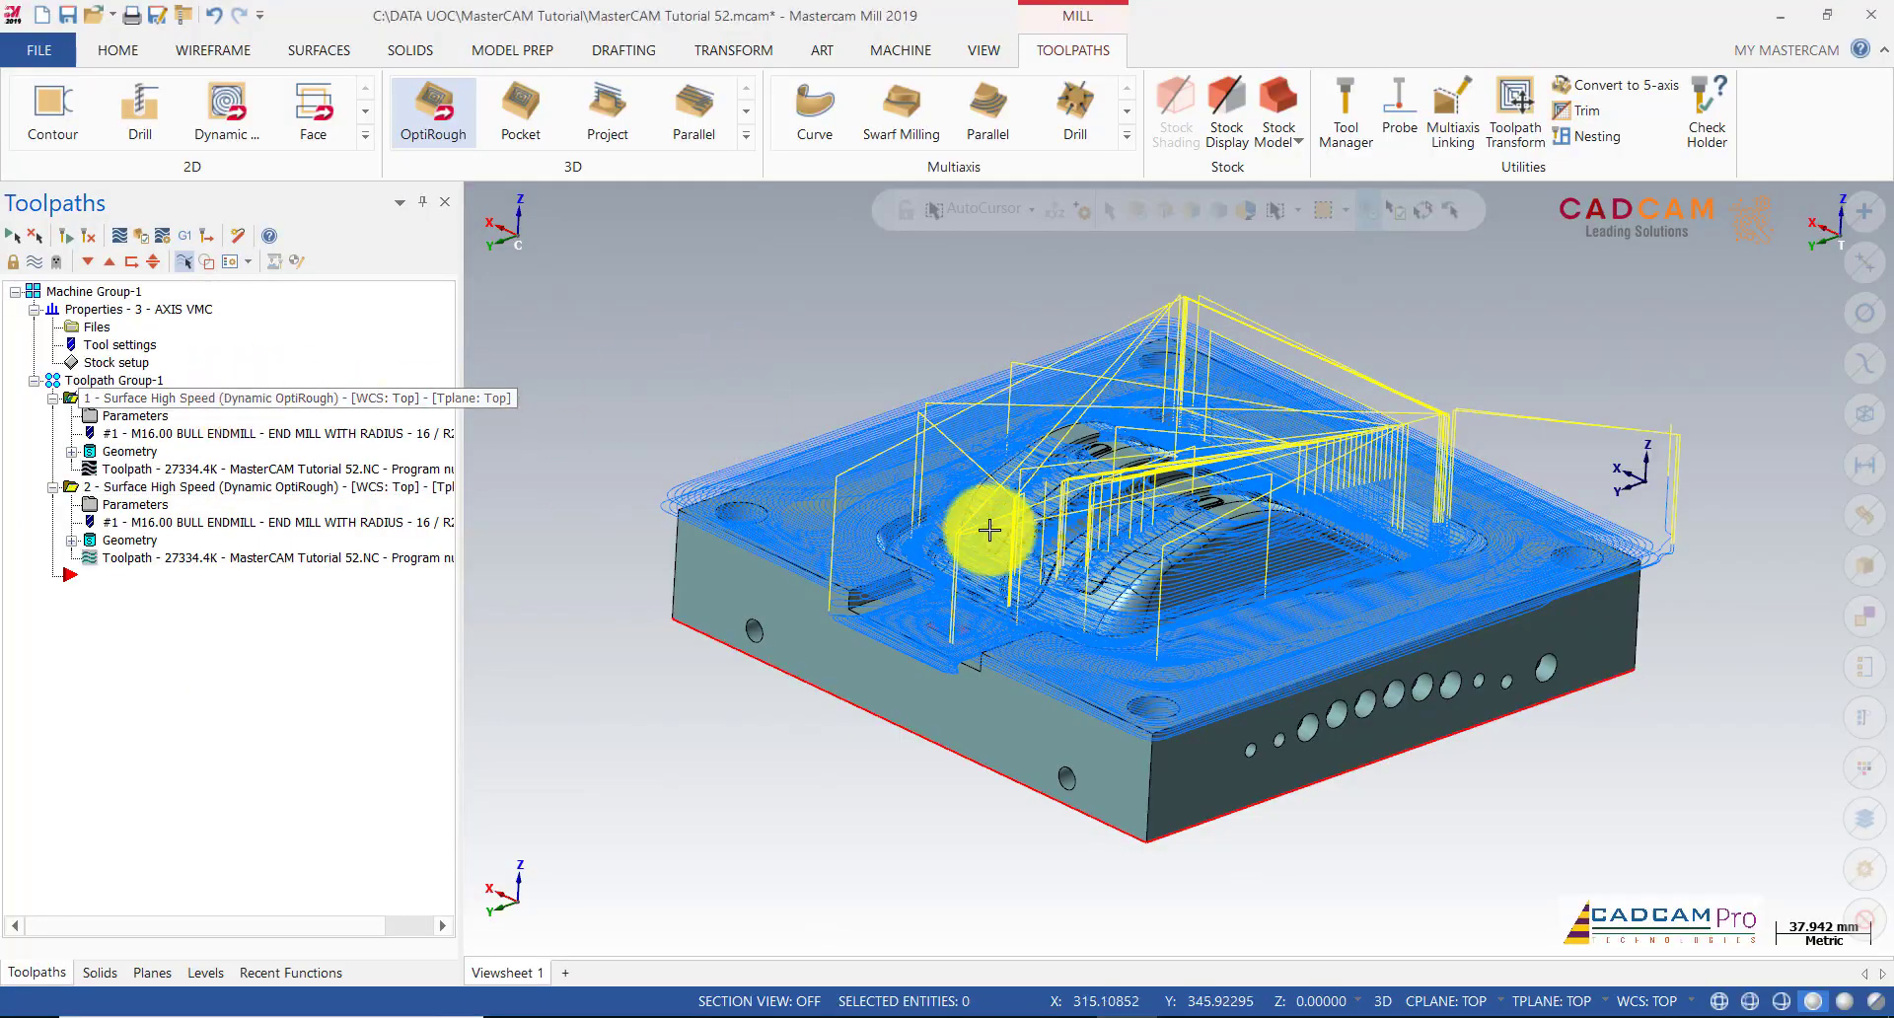
scroll(998, 505, "up", 3)
scroll(999, 505, "up", 5)
mouse_move(906, 449)
middle_mouse_down()
mouse_move(1075, 411)
mouse_move(1222, 439)
mouse_move(1196, 498)
mouse_move(1142, 540)
mouse_move(1145, 606)
mouse_move(1180, 540)
mouse_move(1171, 464)
mouse_move(1112, 418)
mouse_move(1044, 415)
mouse_move(862, 533)
mouse_move(894, 541)
middle_mouse_up()
scroll(893, 541, "down", 3)
middle_click_drag(1224, 589, 613, 600)
scroll(697, 660, "down", 5)
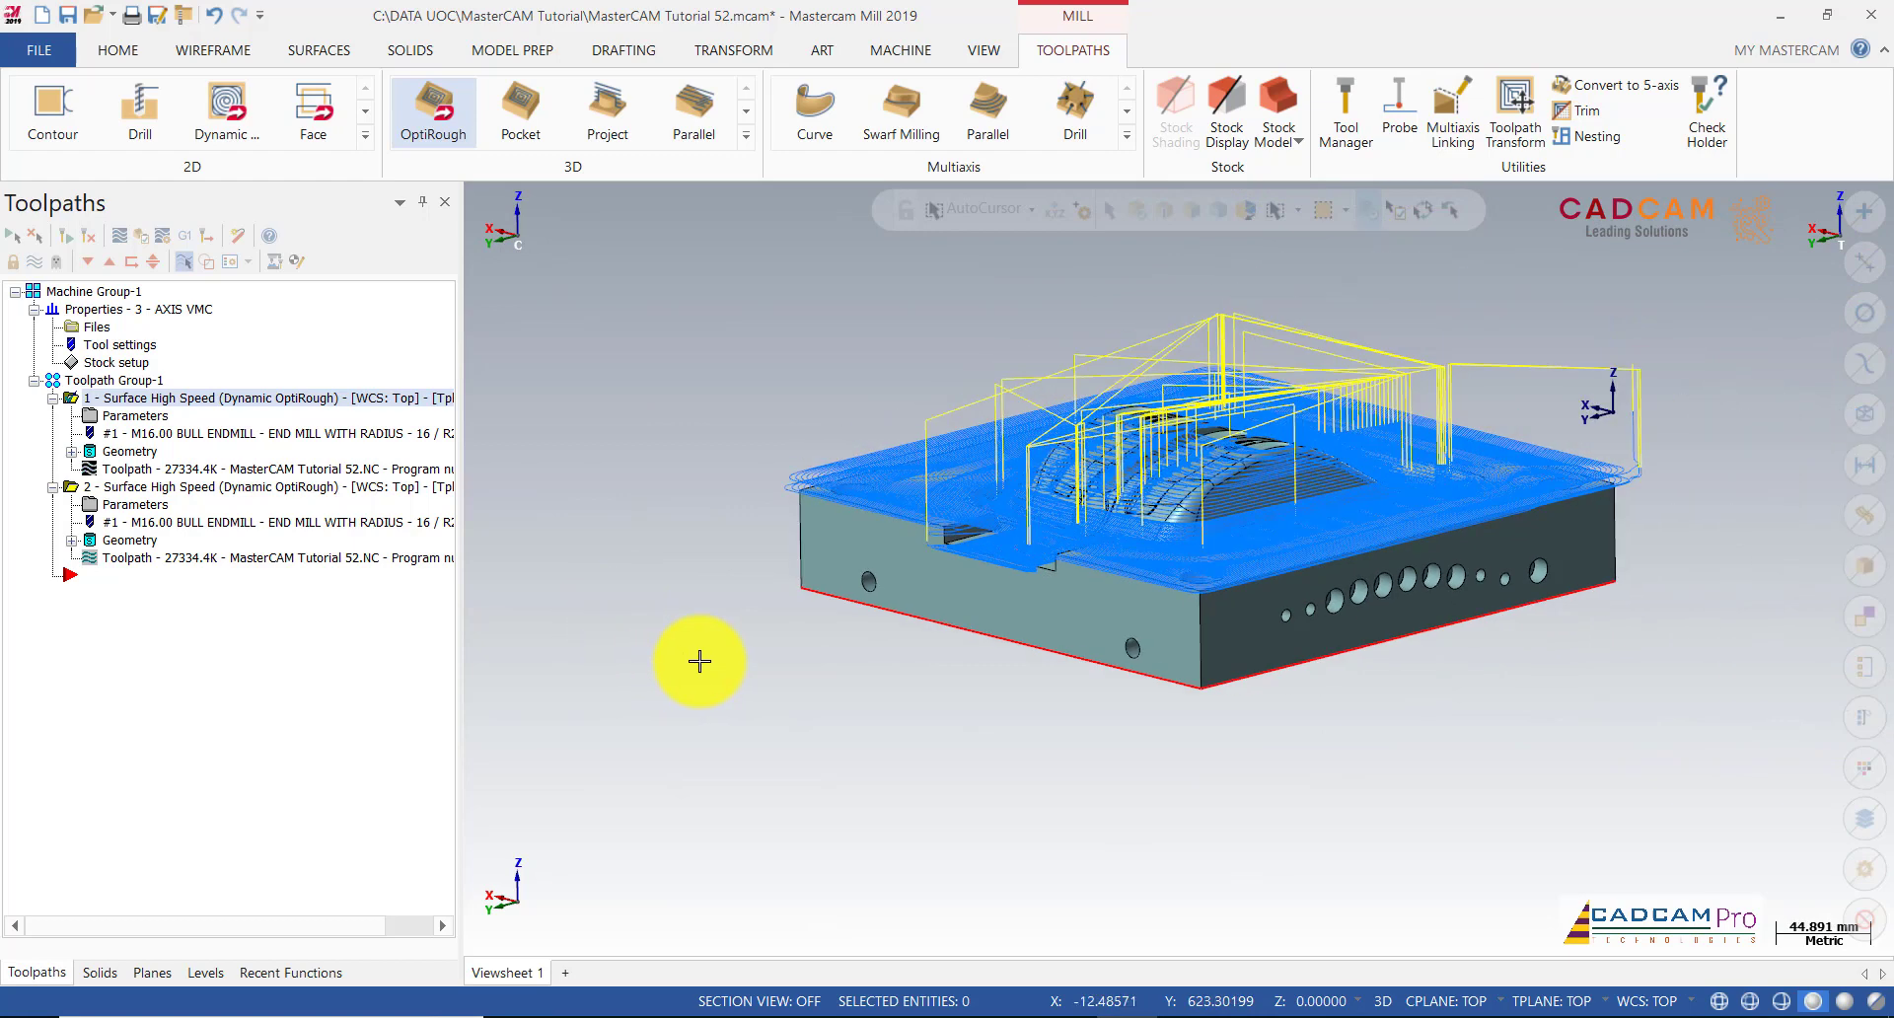
left_click(237, 487)
scroll(1000, 380, "up", 3)
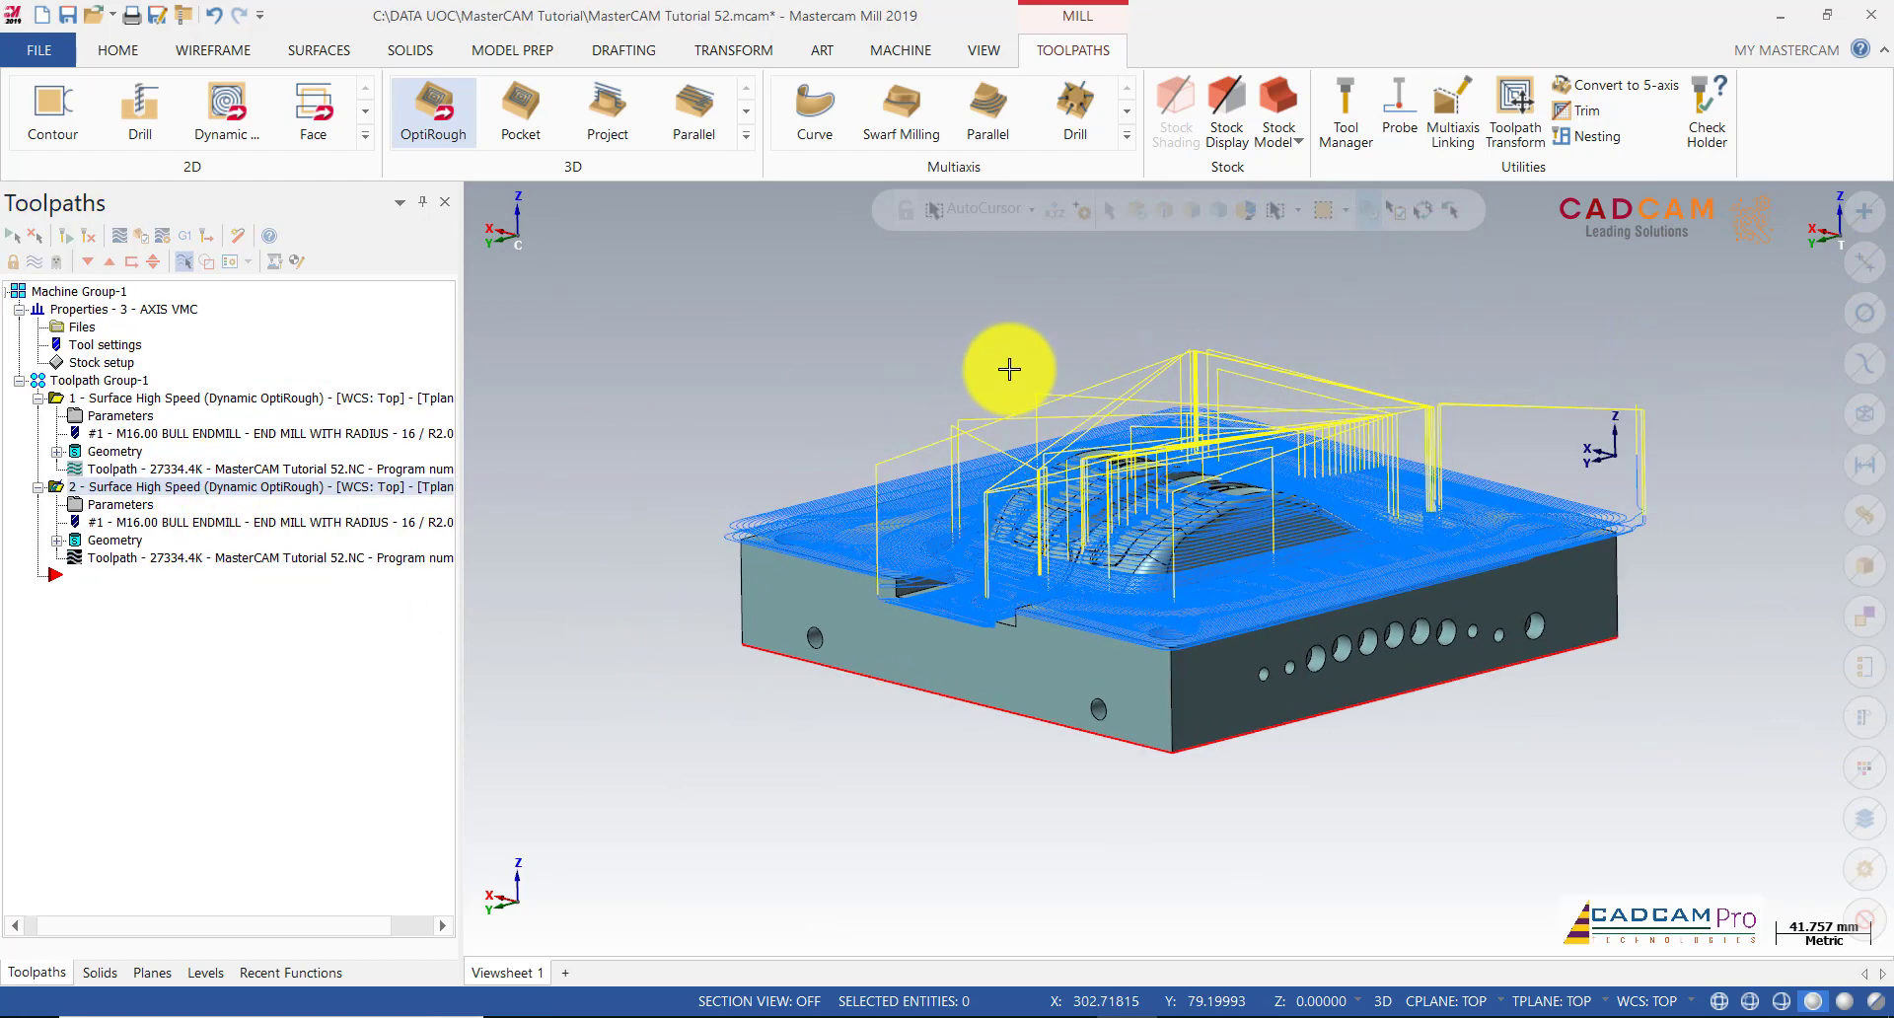
middle_click_drag(782, 414, 803, 453)
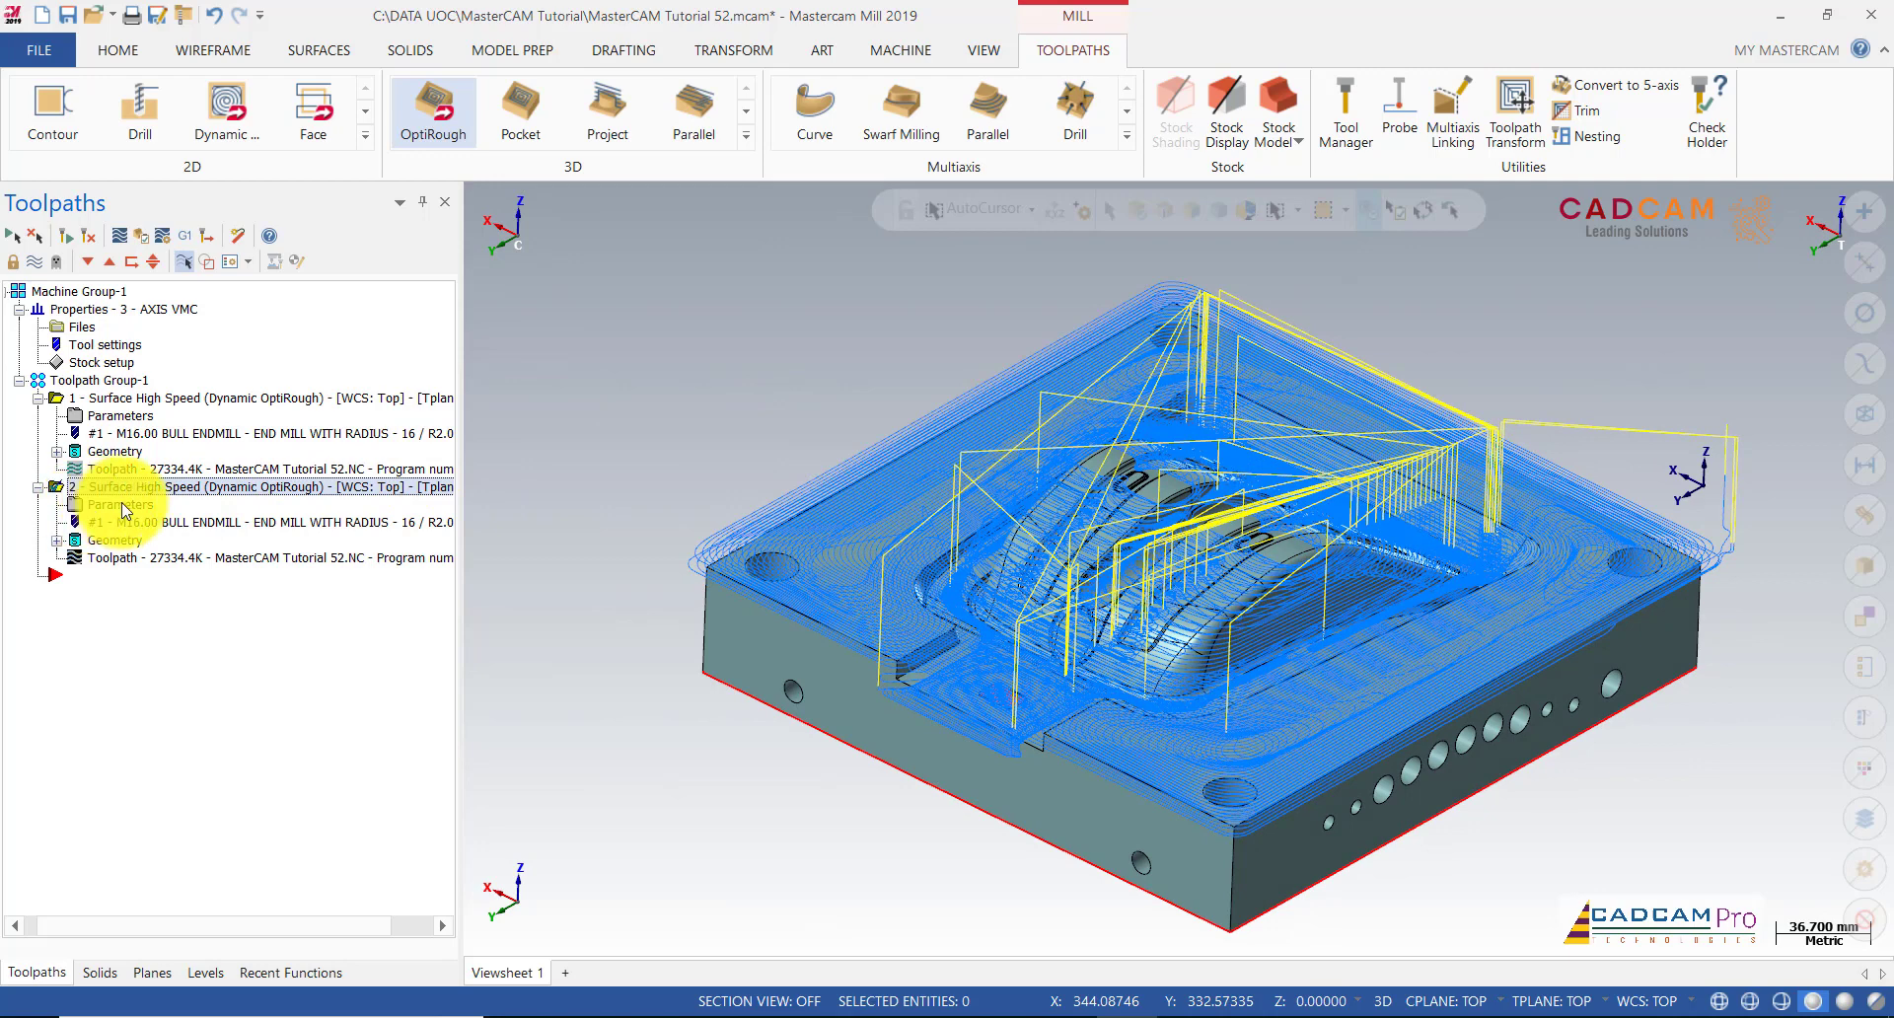
Step: Turn on levels 6 and 7 to show the red boundary curves, then return to Toolpaths
left_click(205, 972)
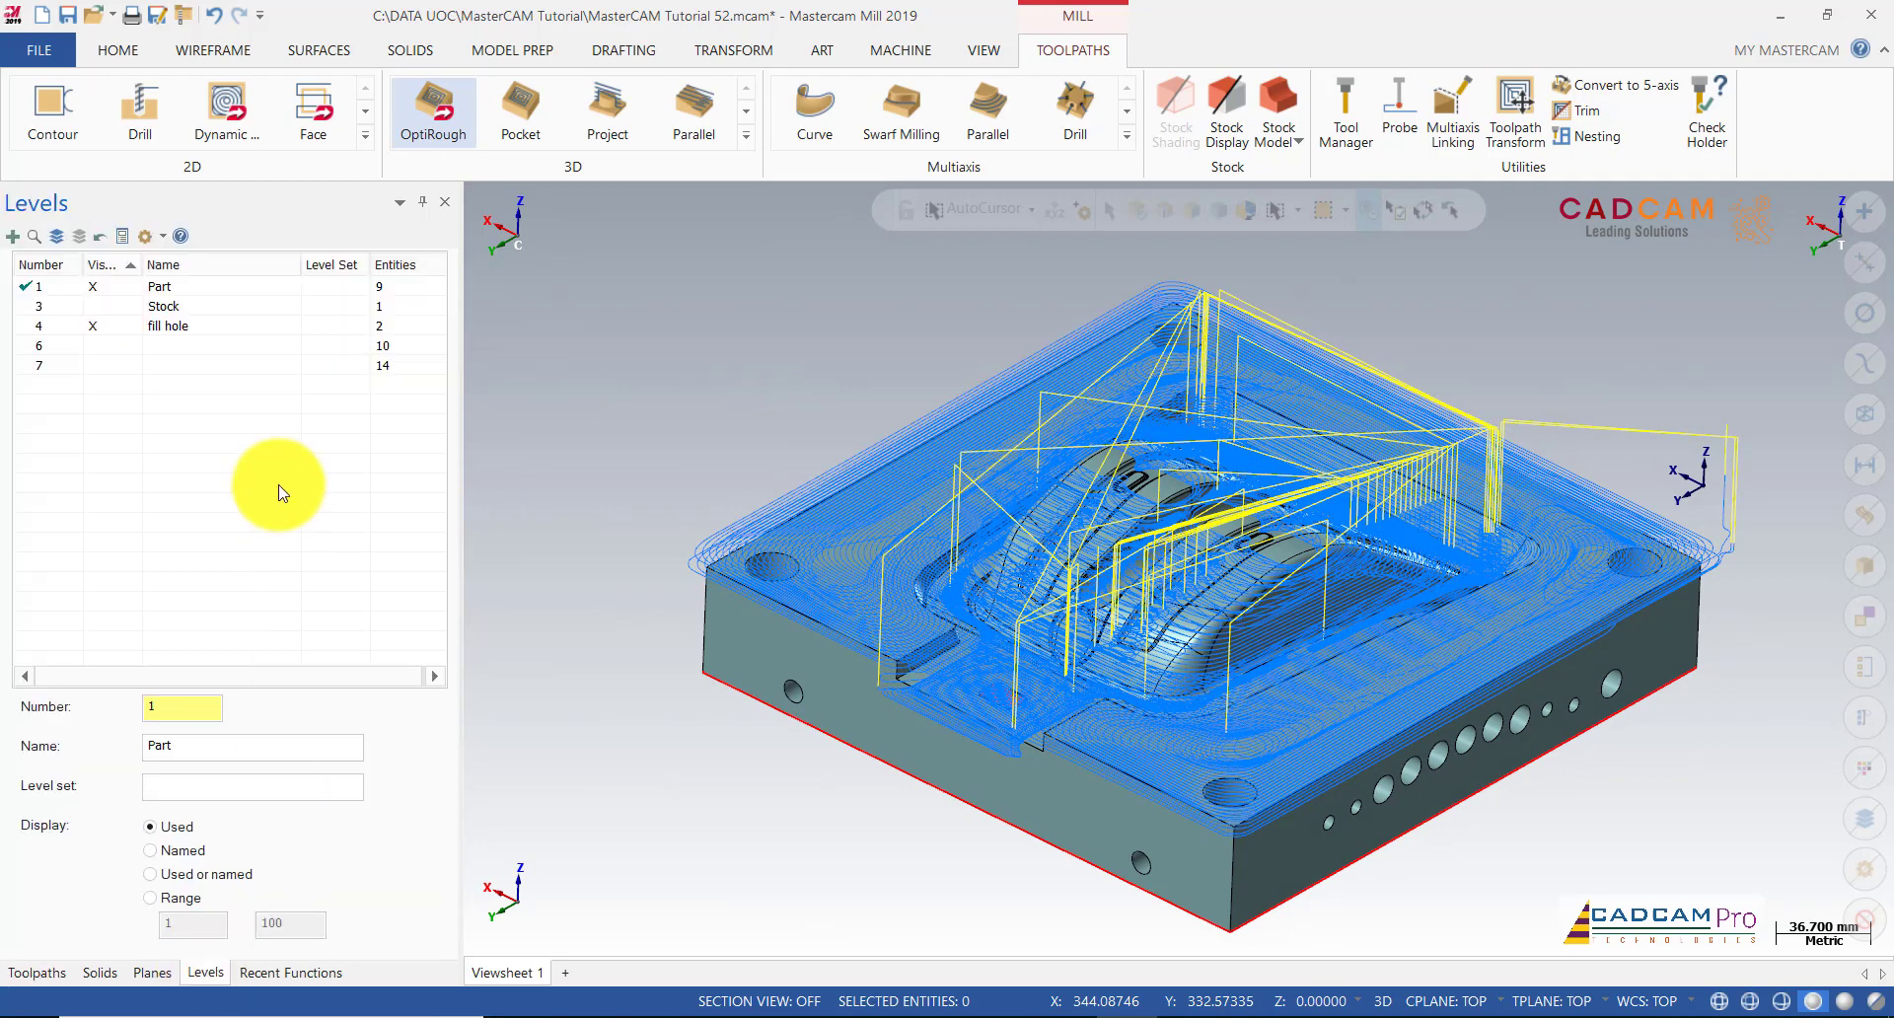
left_click(101, 348)
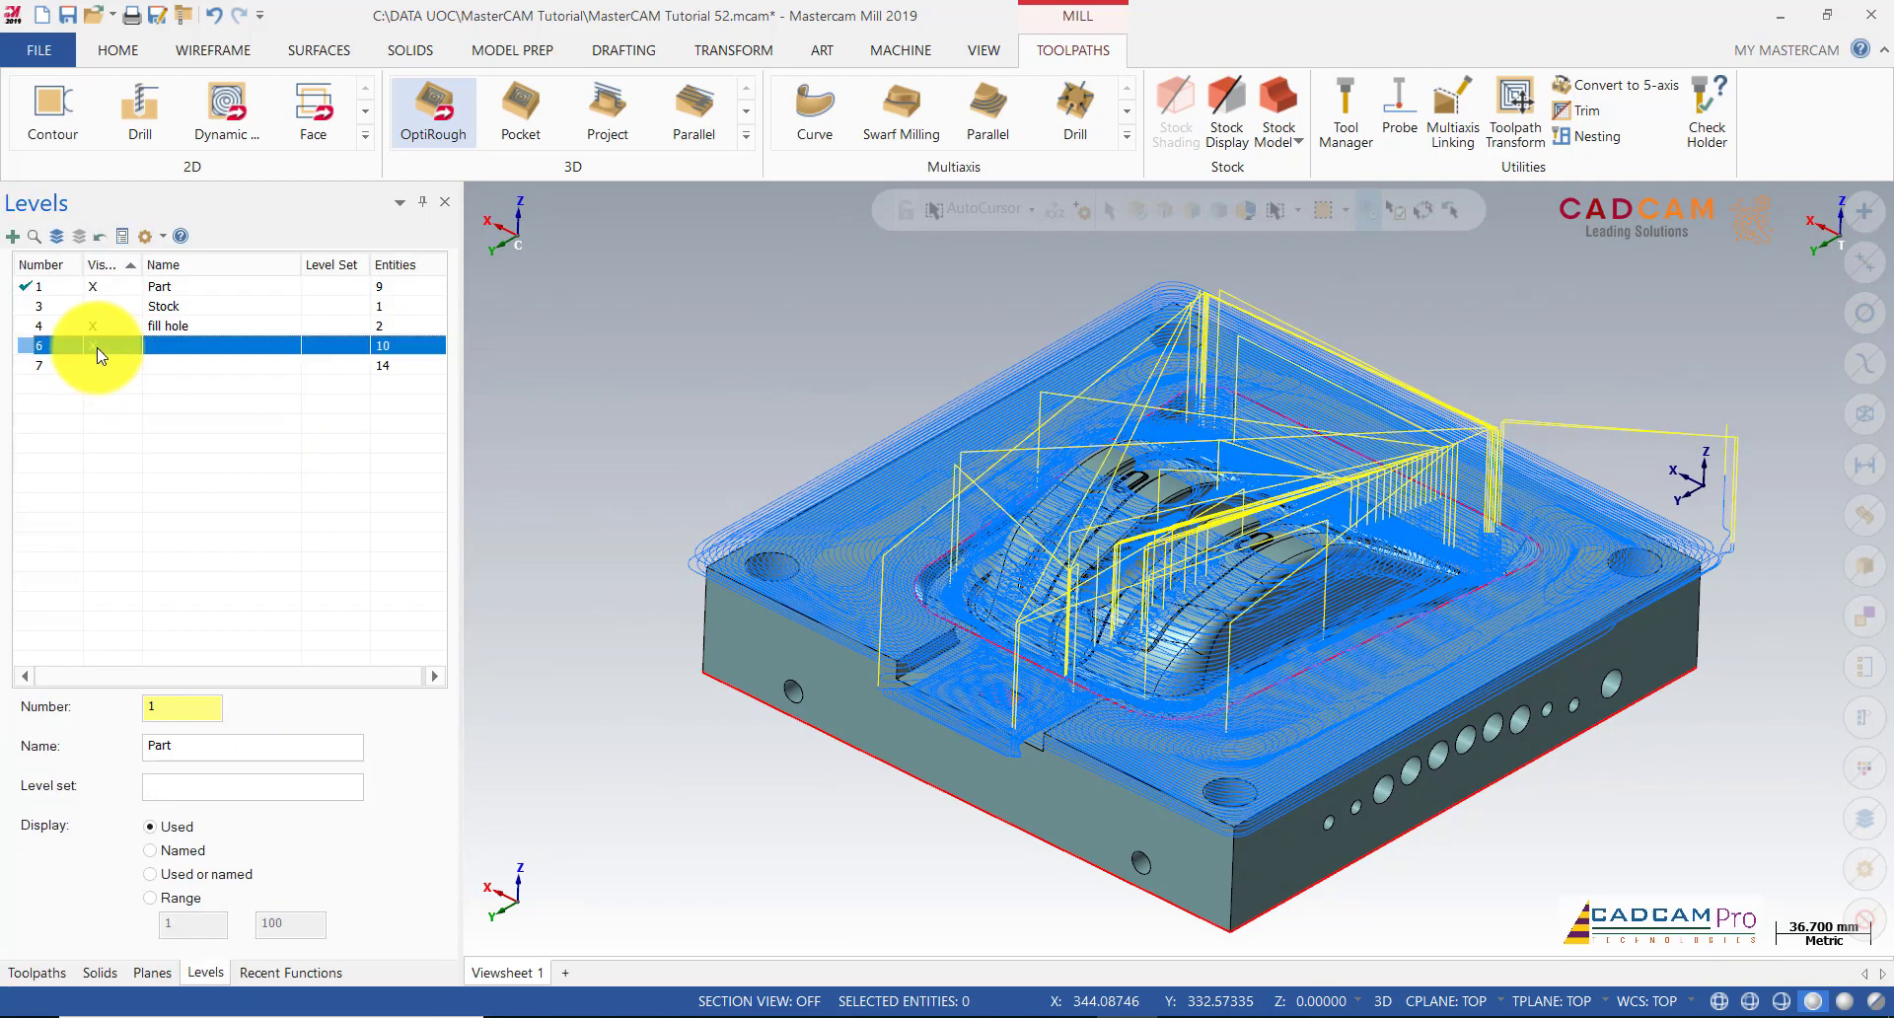
left_click(107, 364)
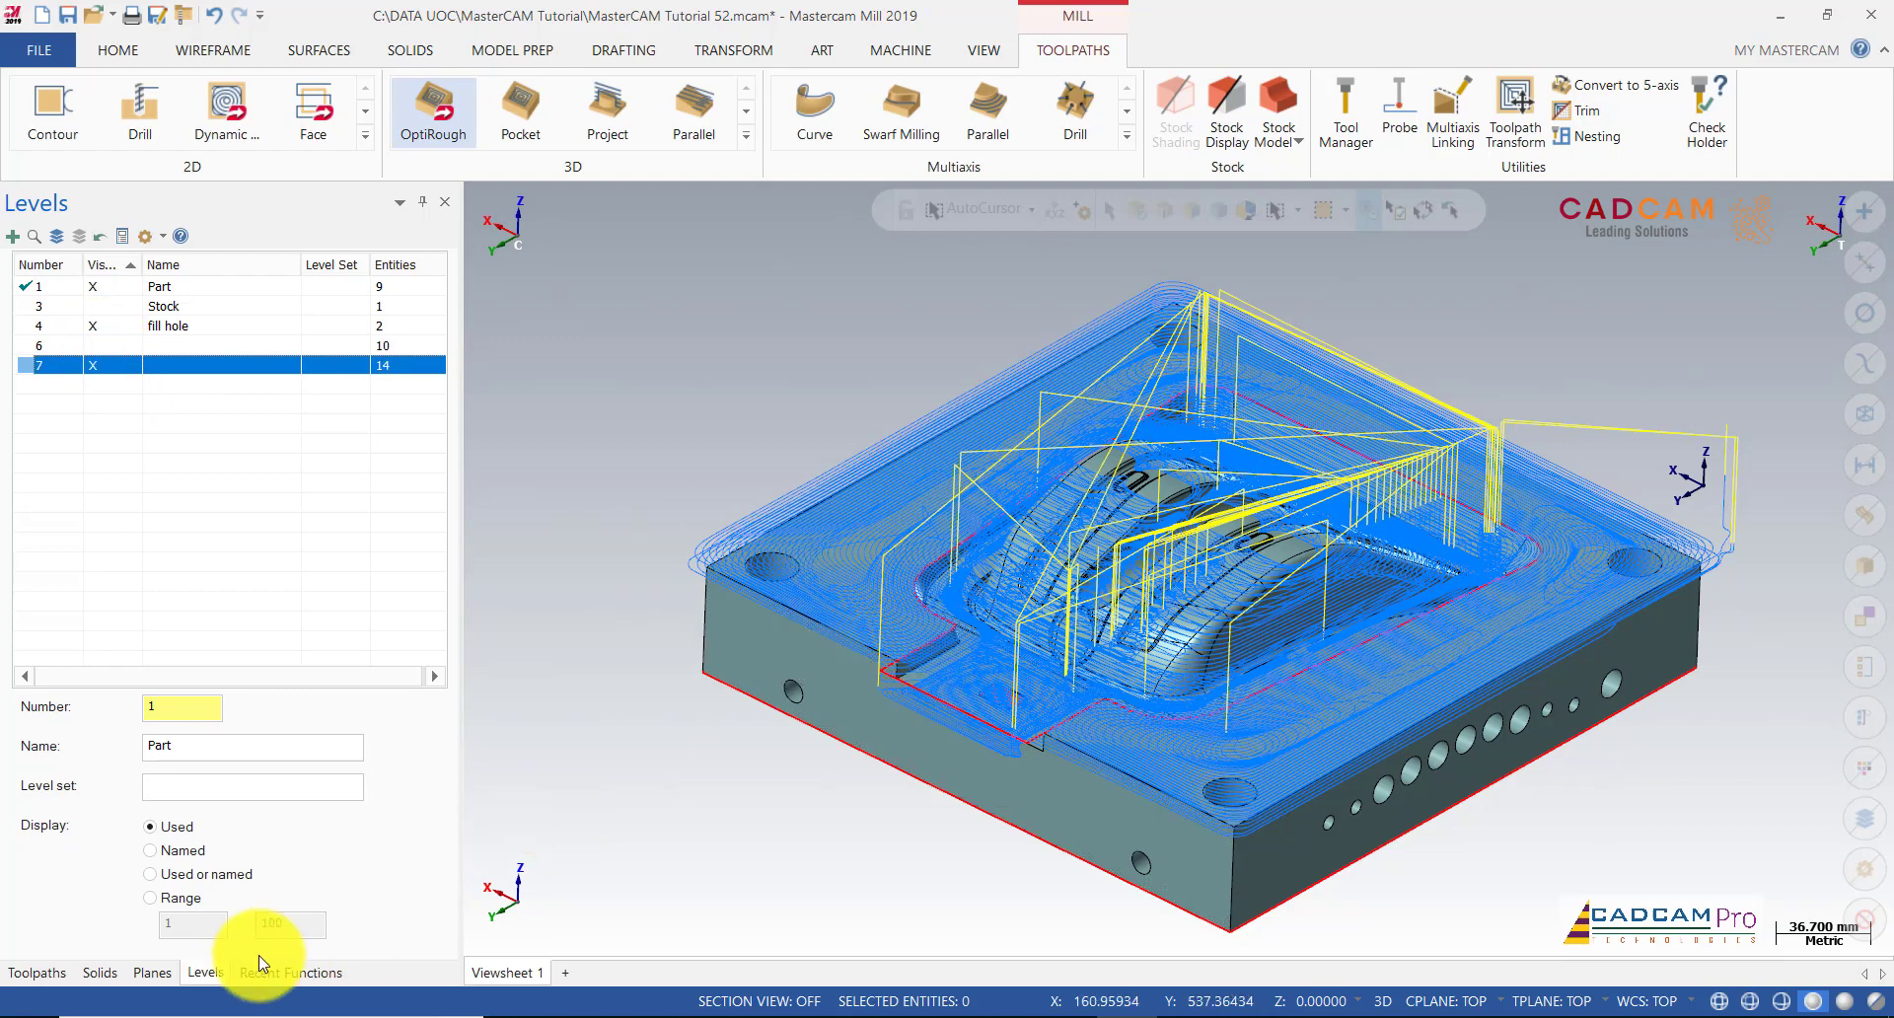
left_click(39, 971)
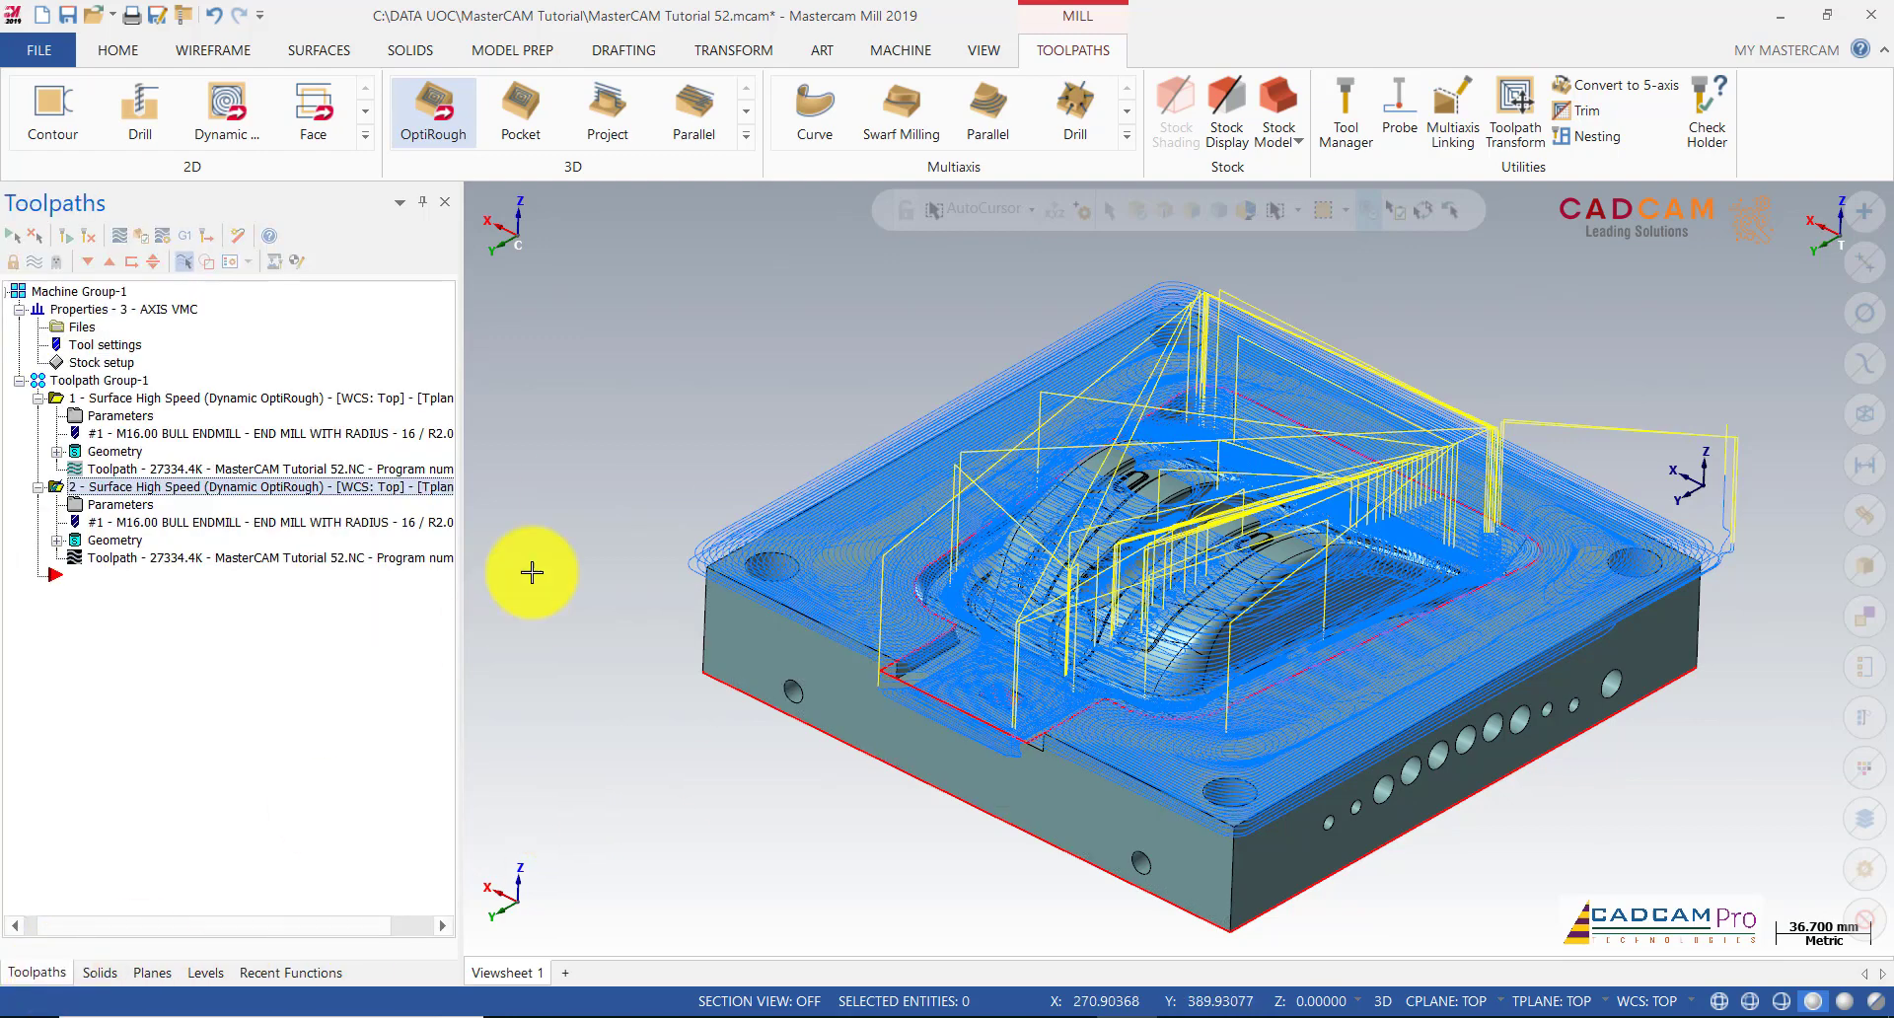
Step: In the second operation's parameters, open the Boundary chains selection under Toolpath Control
left_click(99, 508)
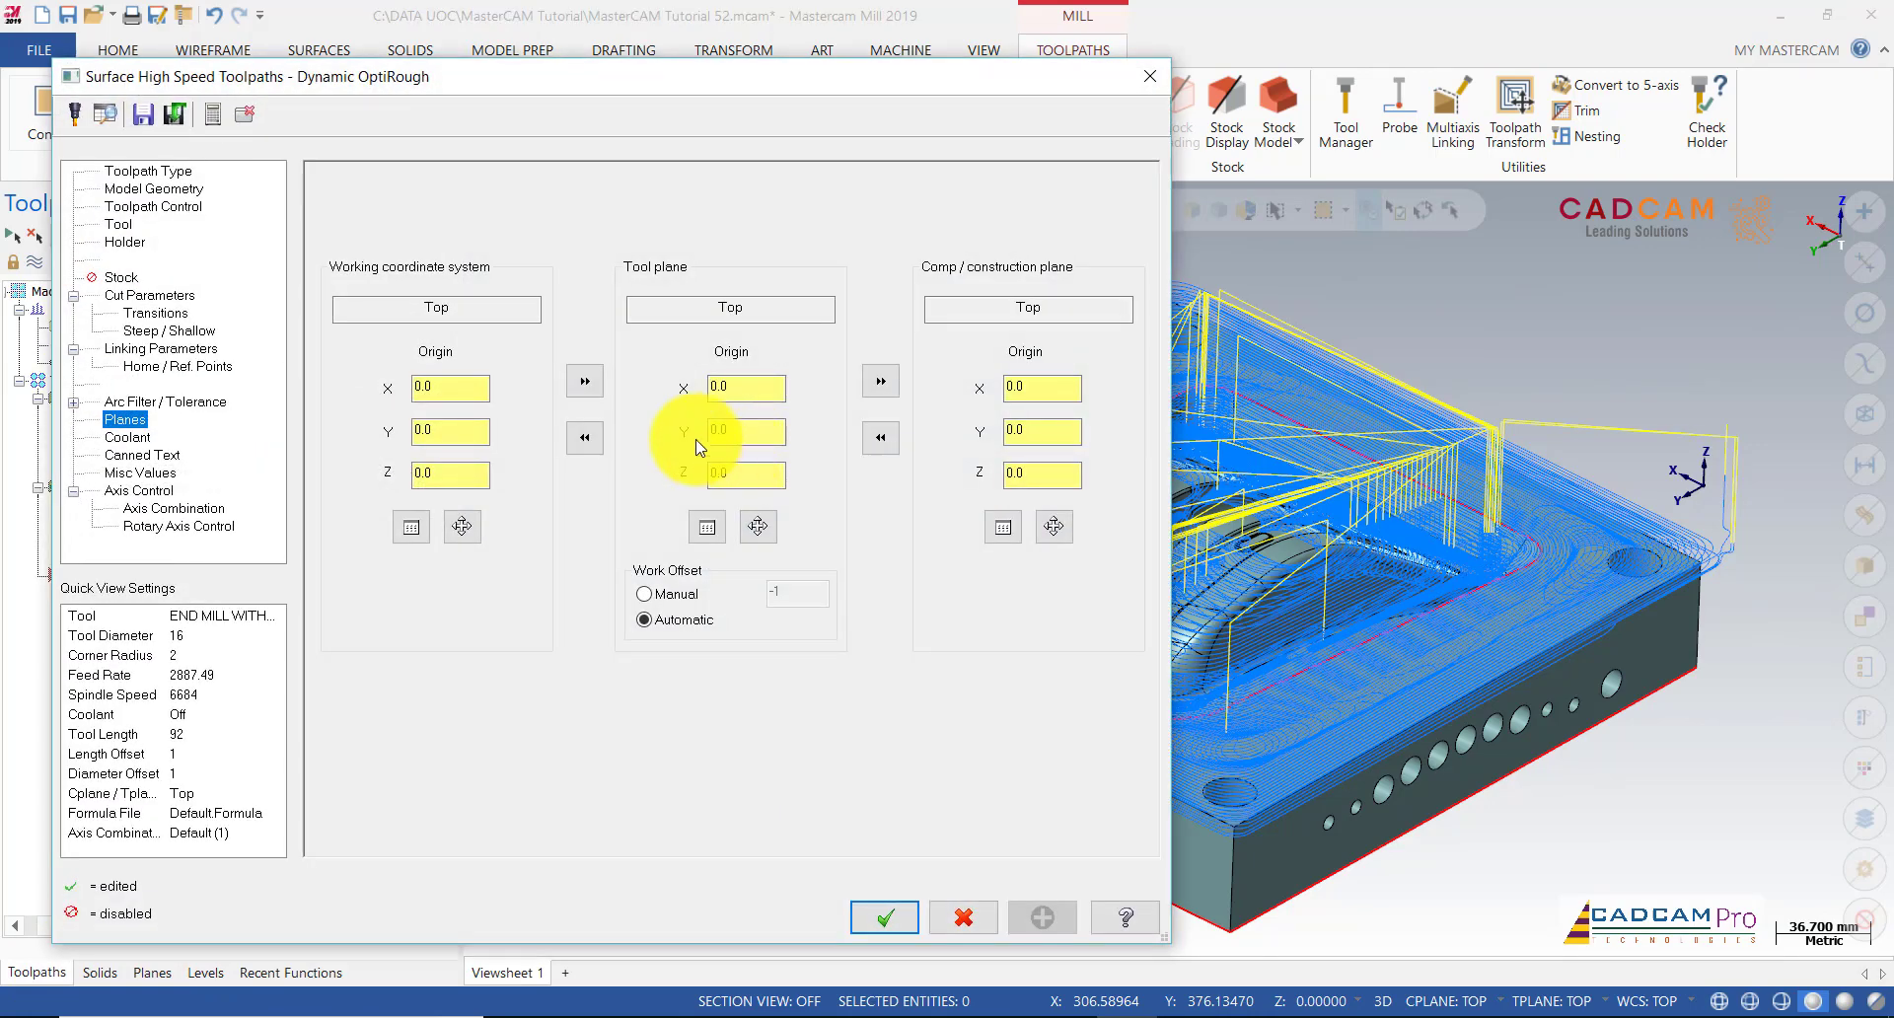
left_click(152, 170)
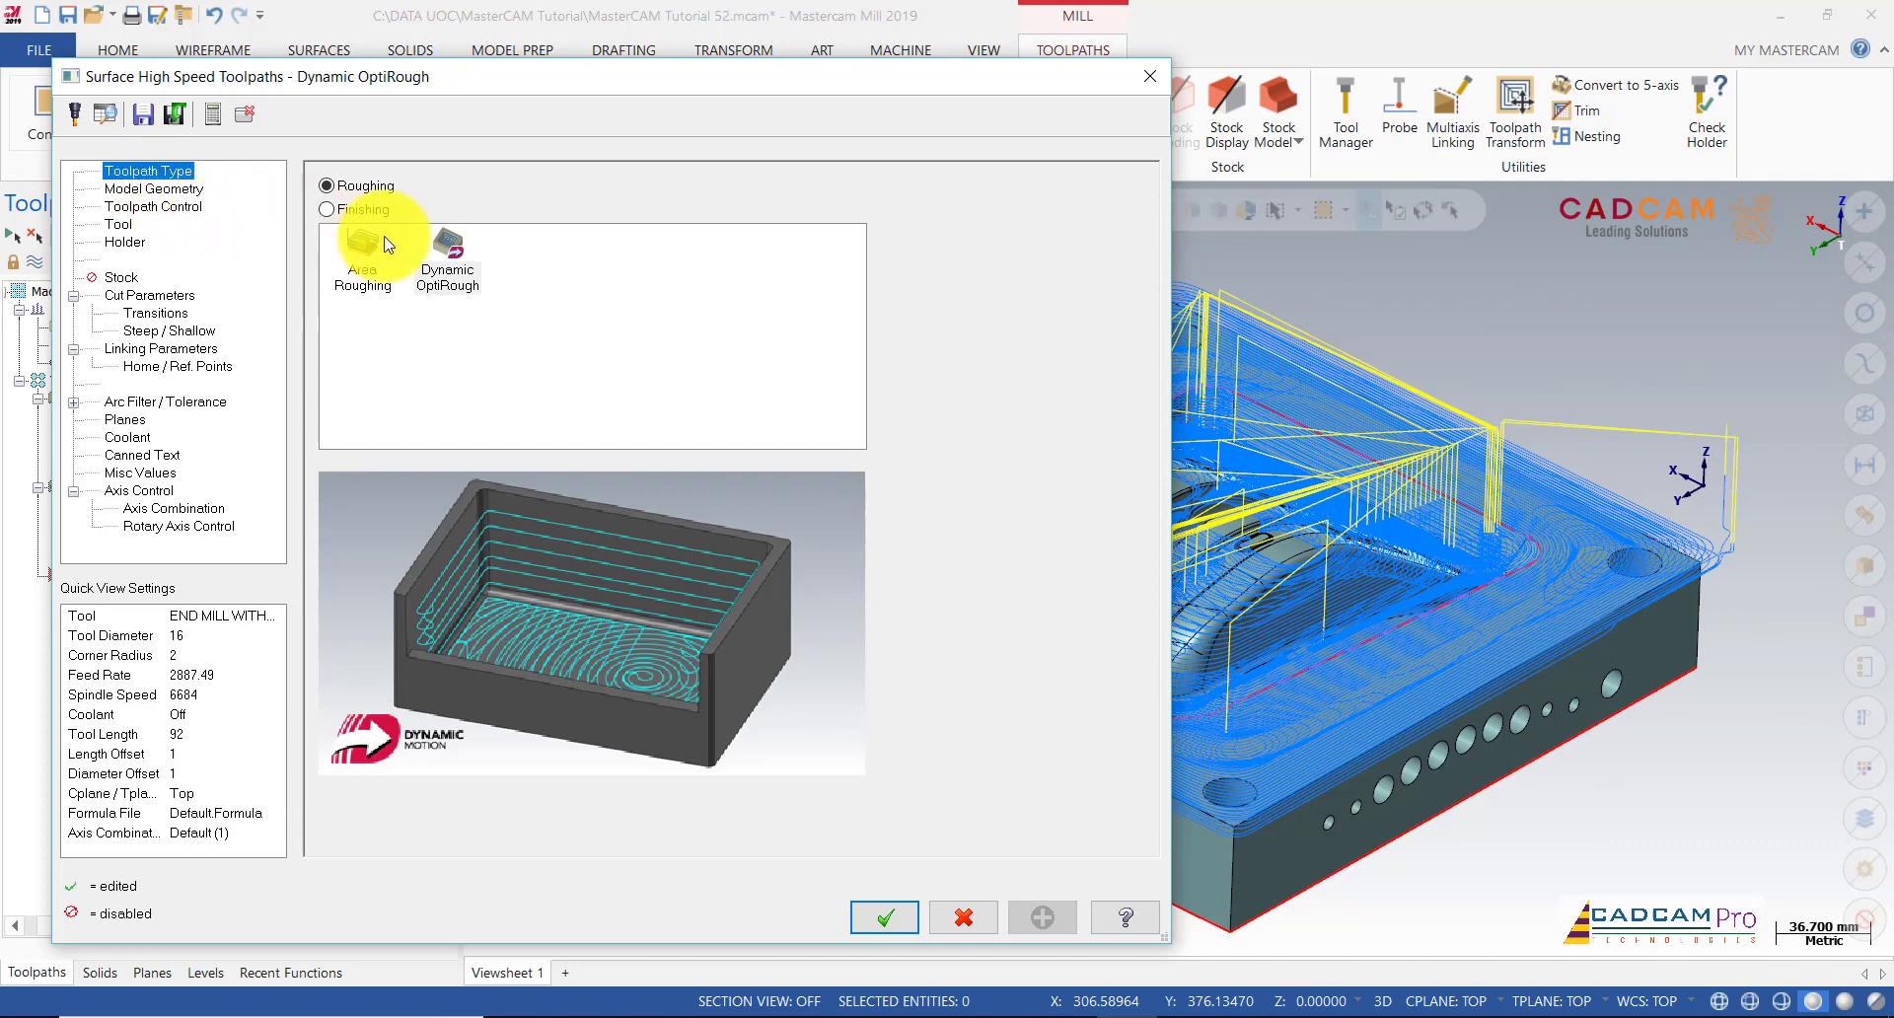
left_click(168, 188)
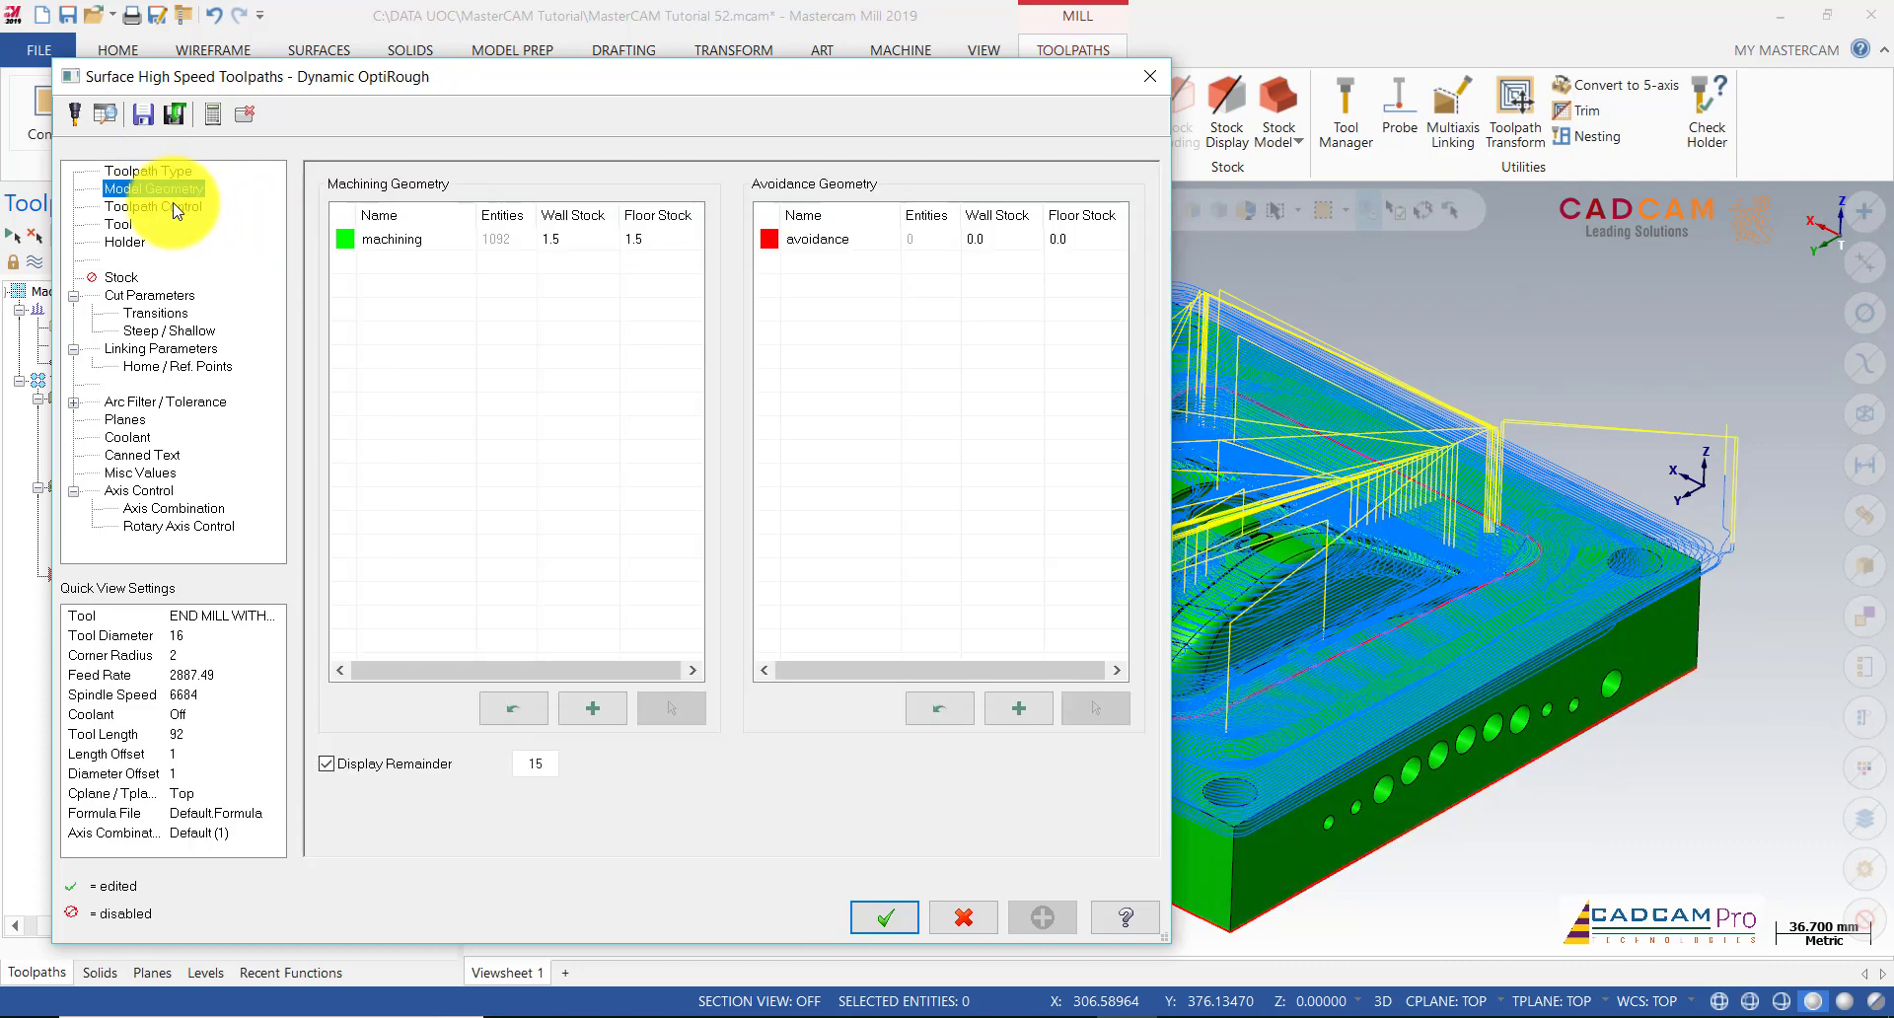
left_click(173, 215)
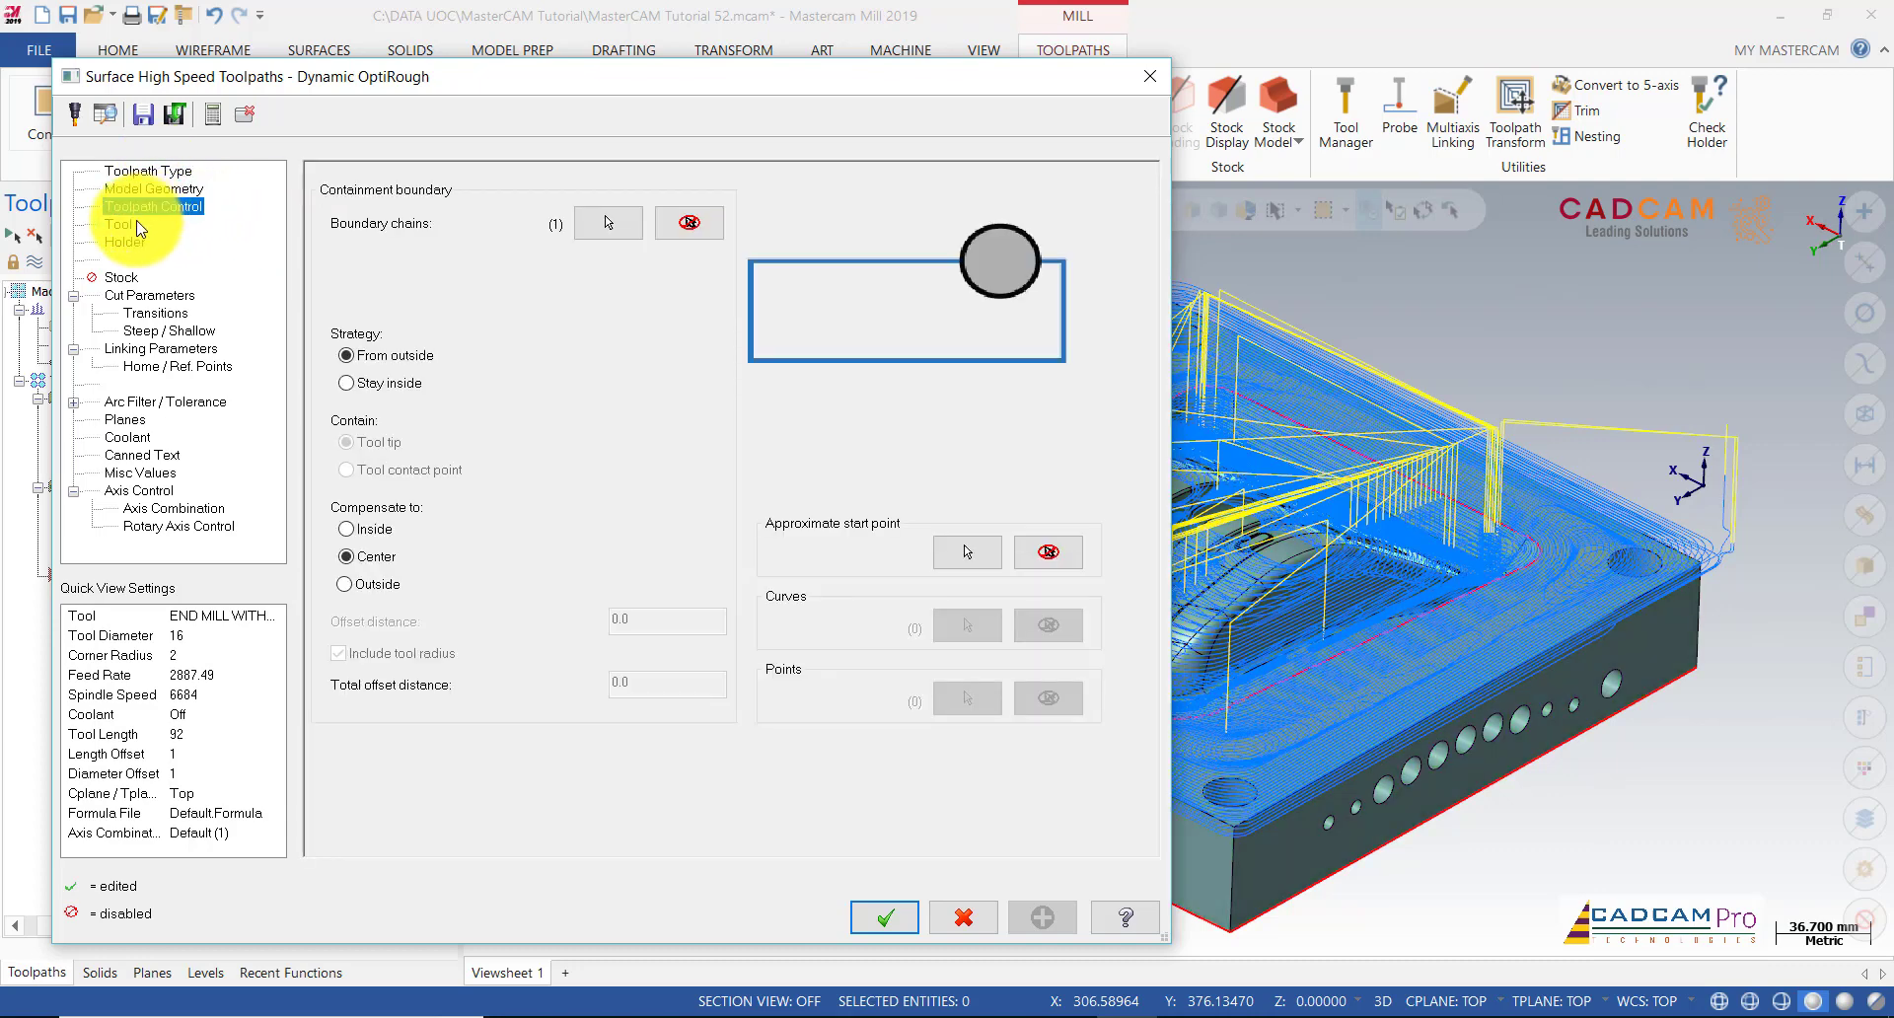
left_click(607, 227)
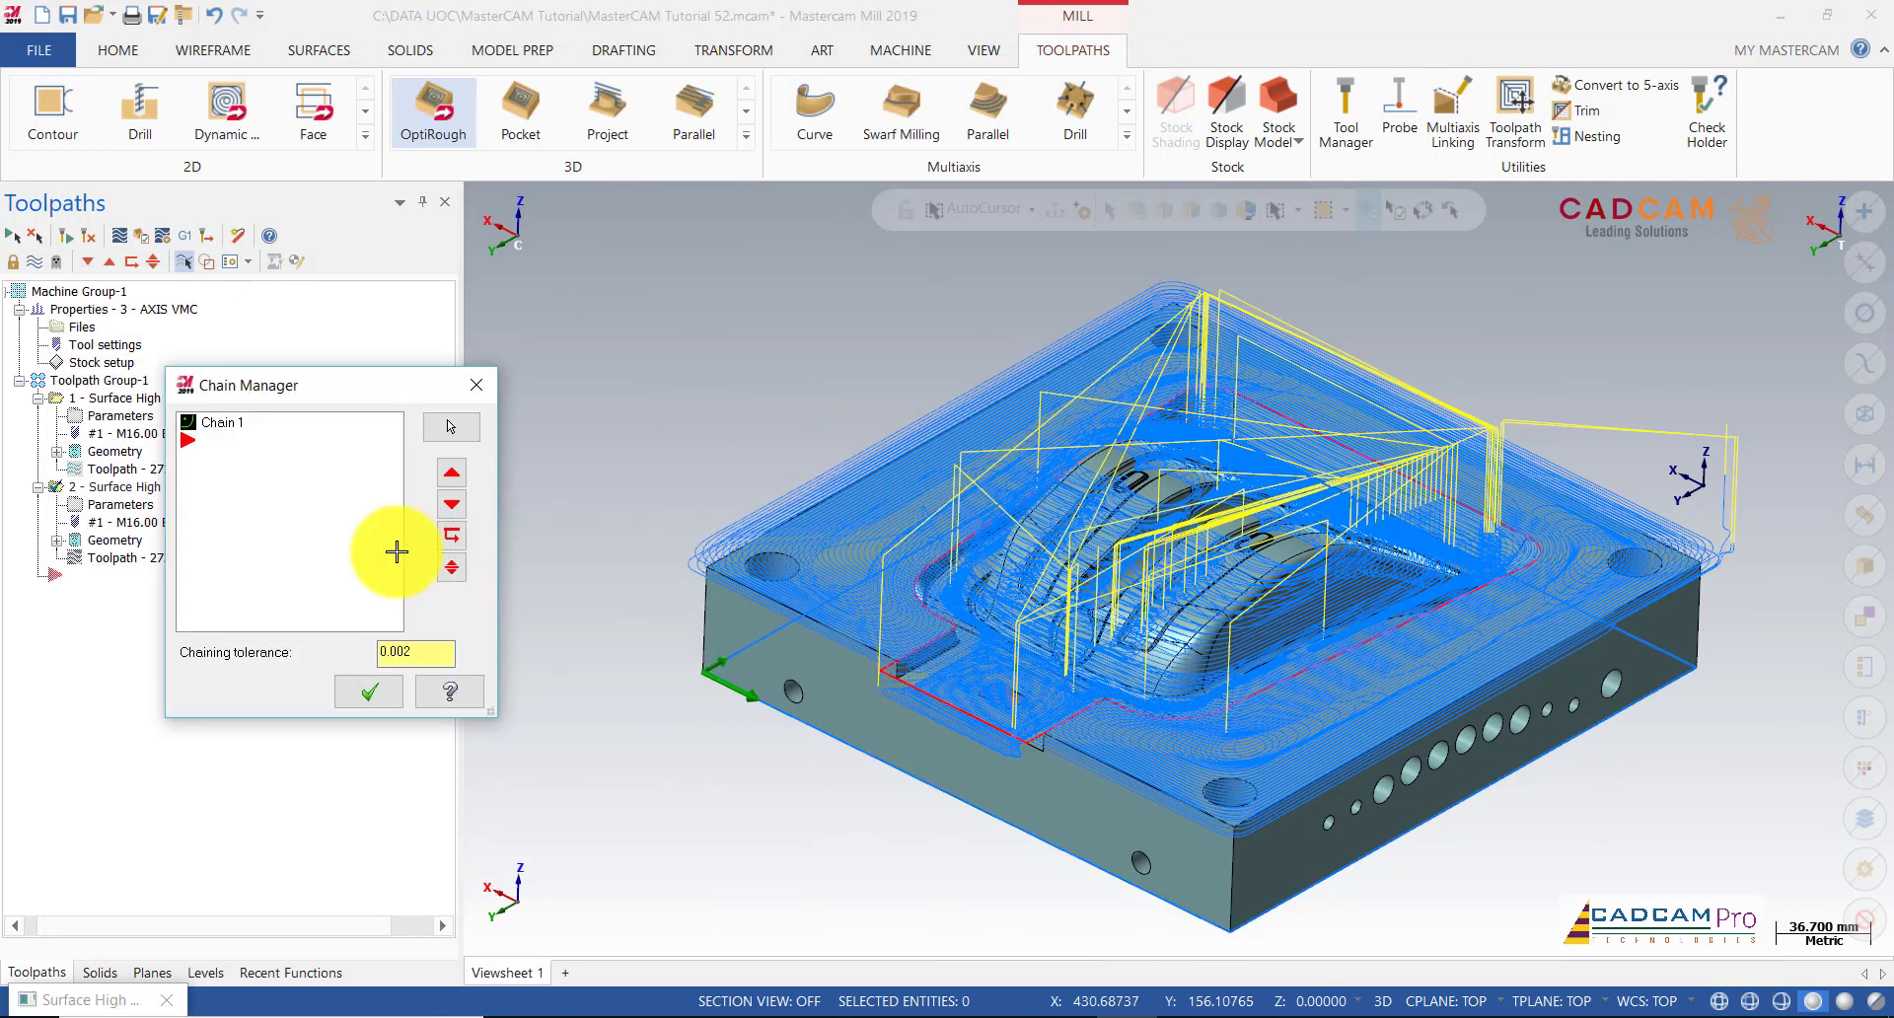
Step: Rechain the containment boundary to the level 7 cavity's outer edge, accepted as Chain 2
right_click(268, 437)
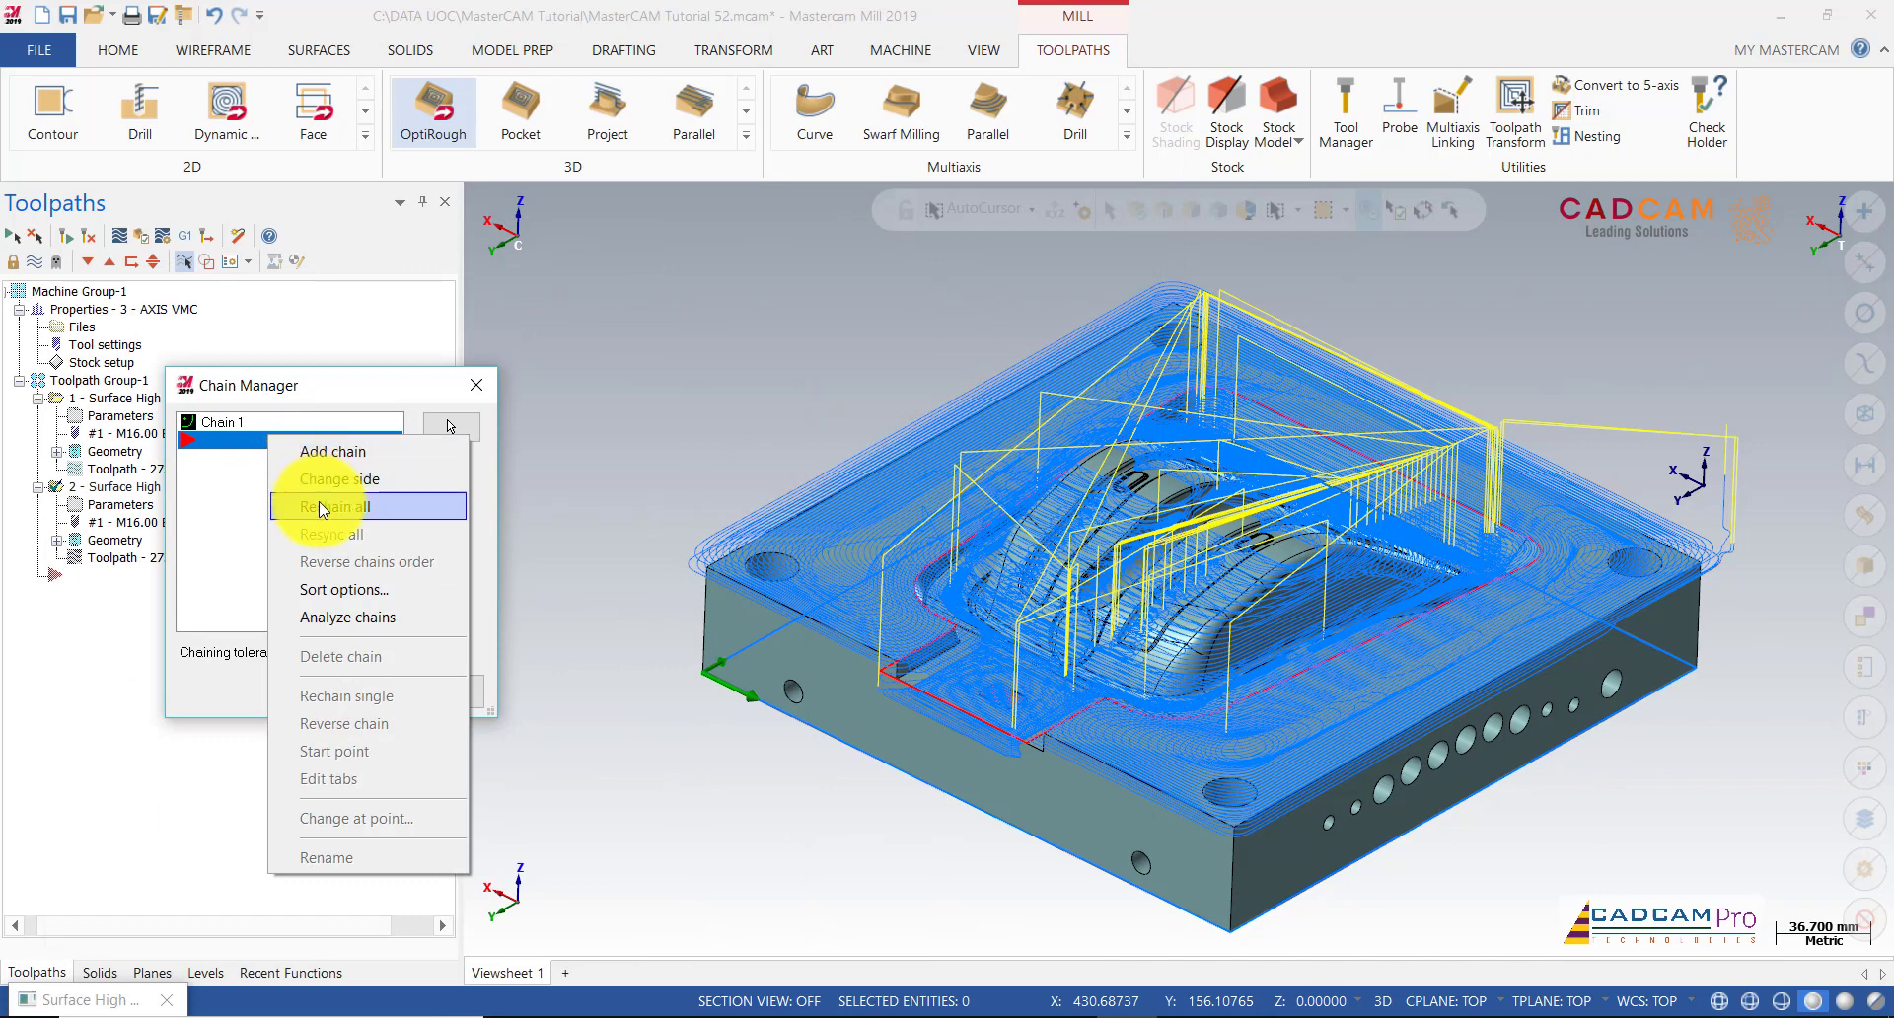
left_click(317, 501)
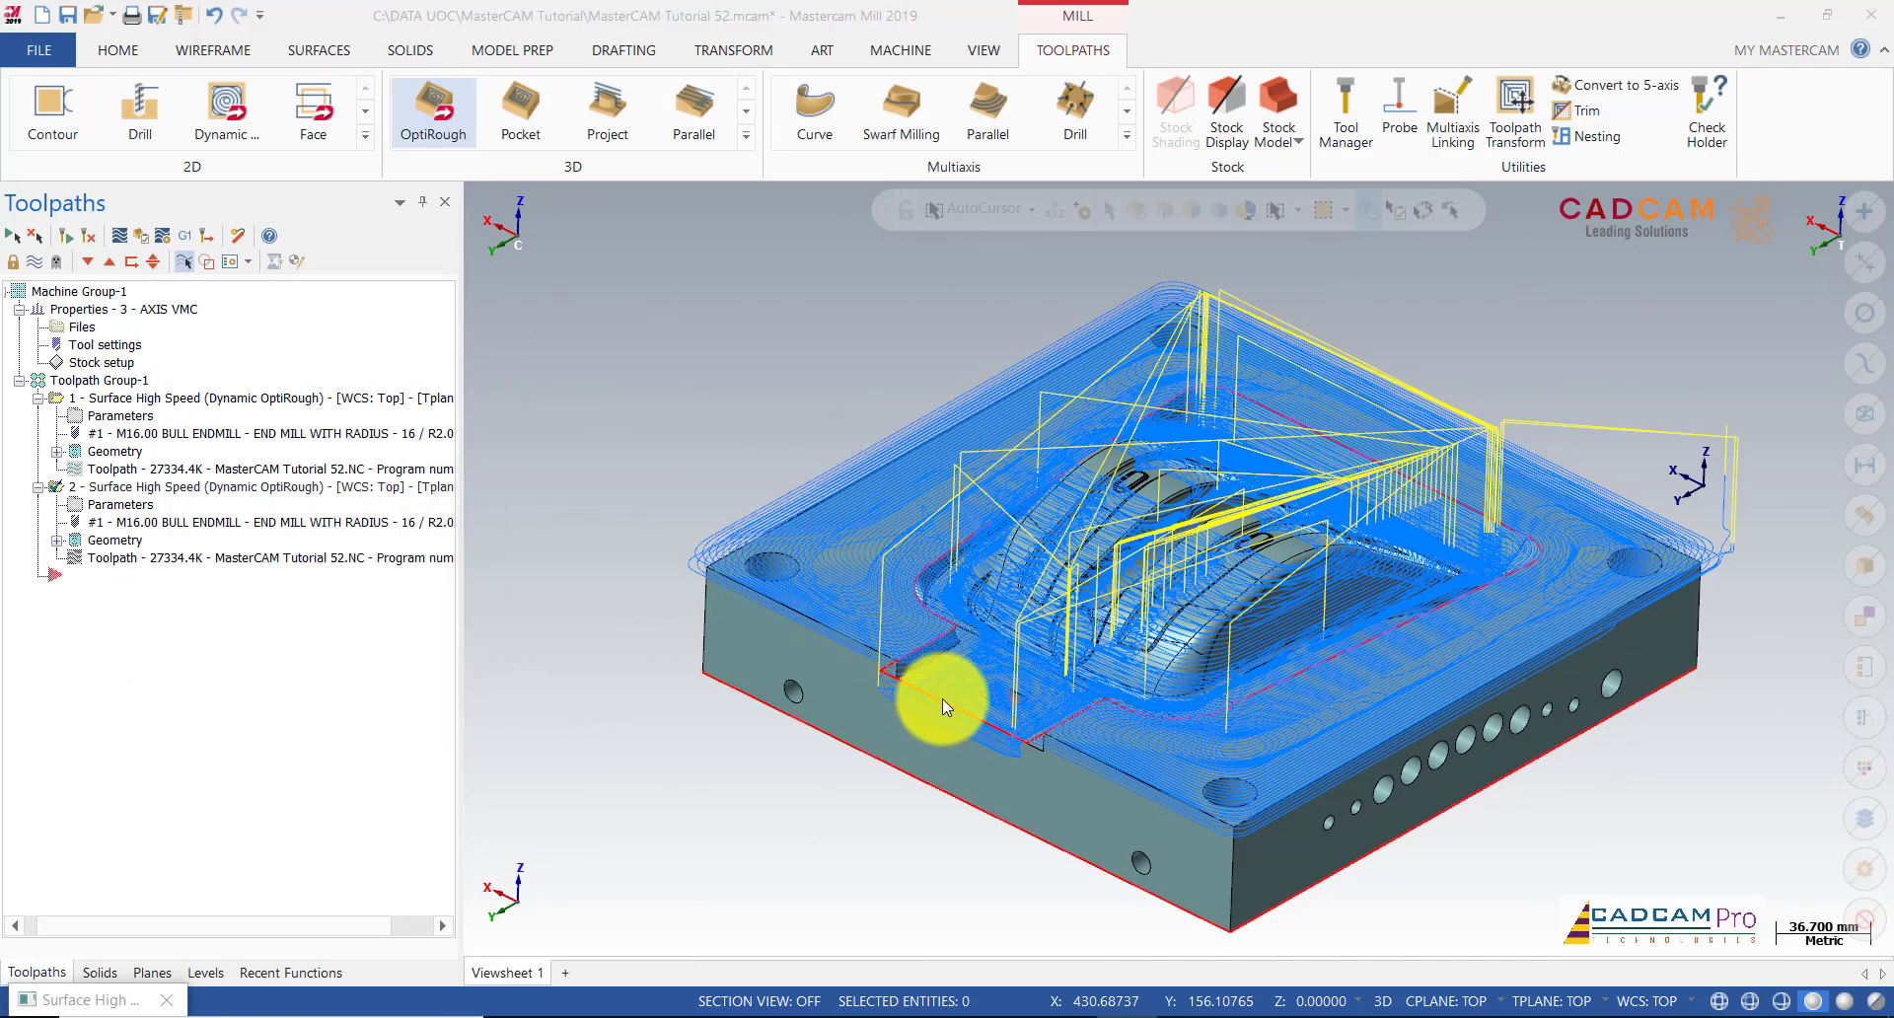
left_click(965, 706)
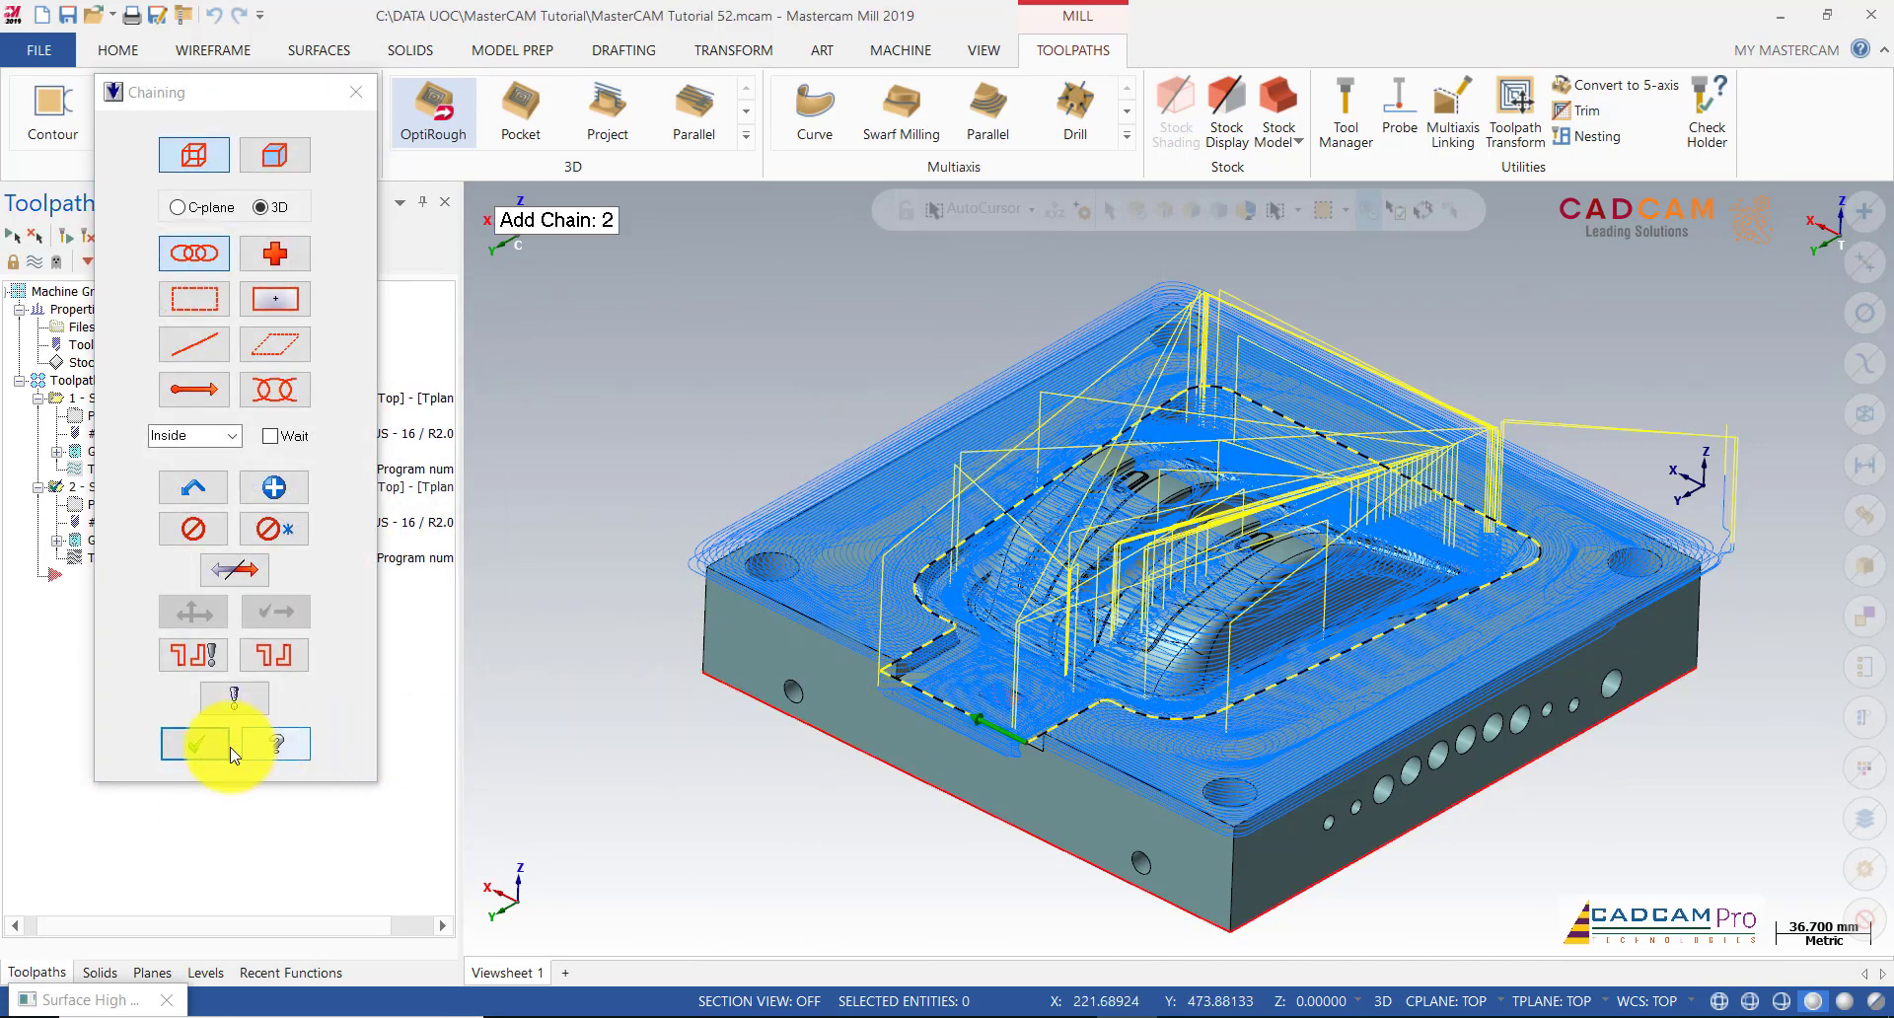
left_click(196, 744)
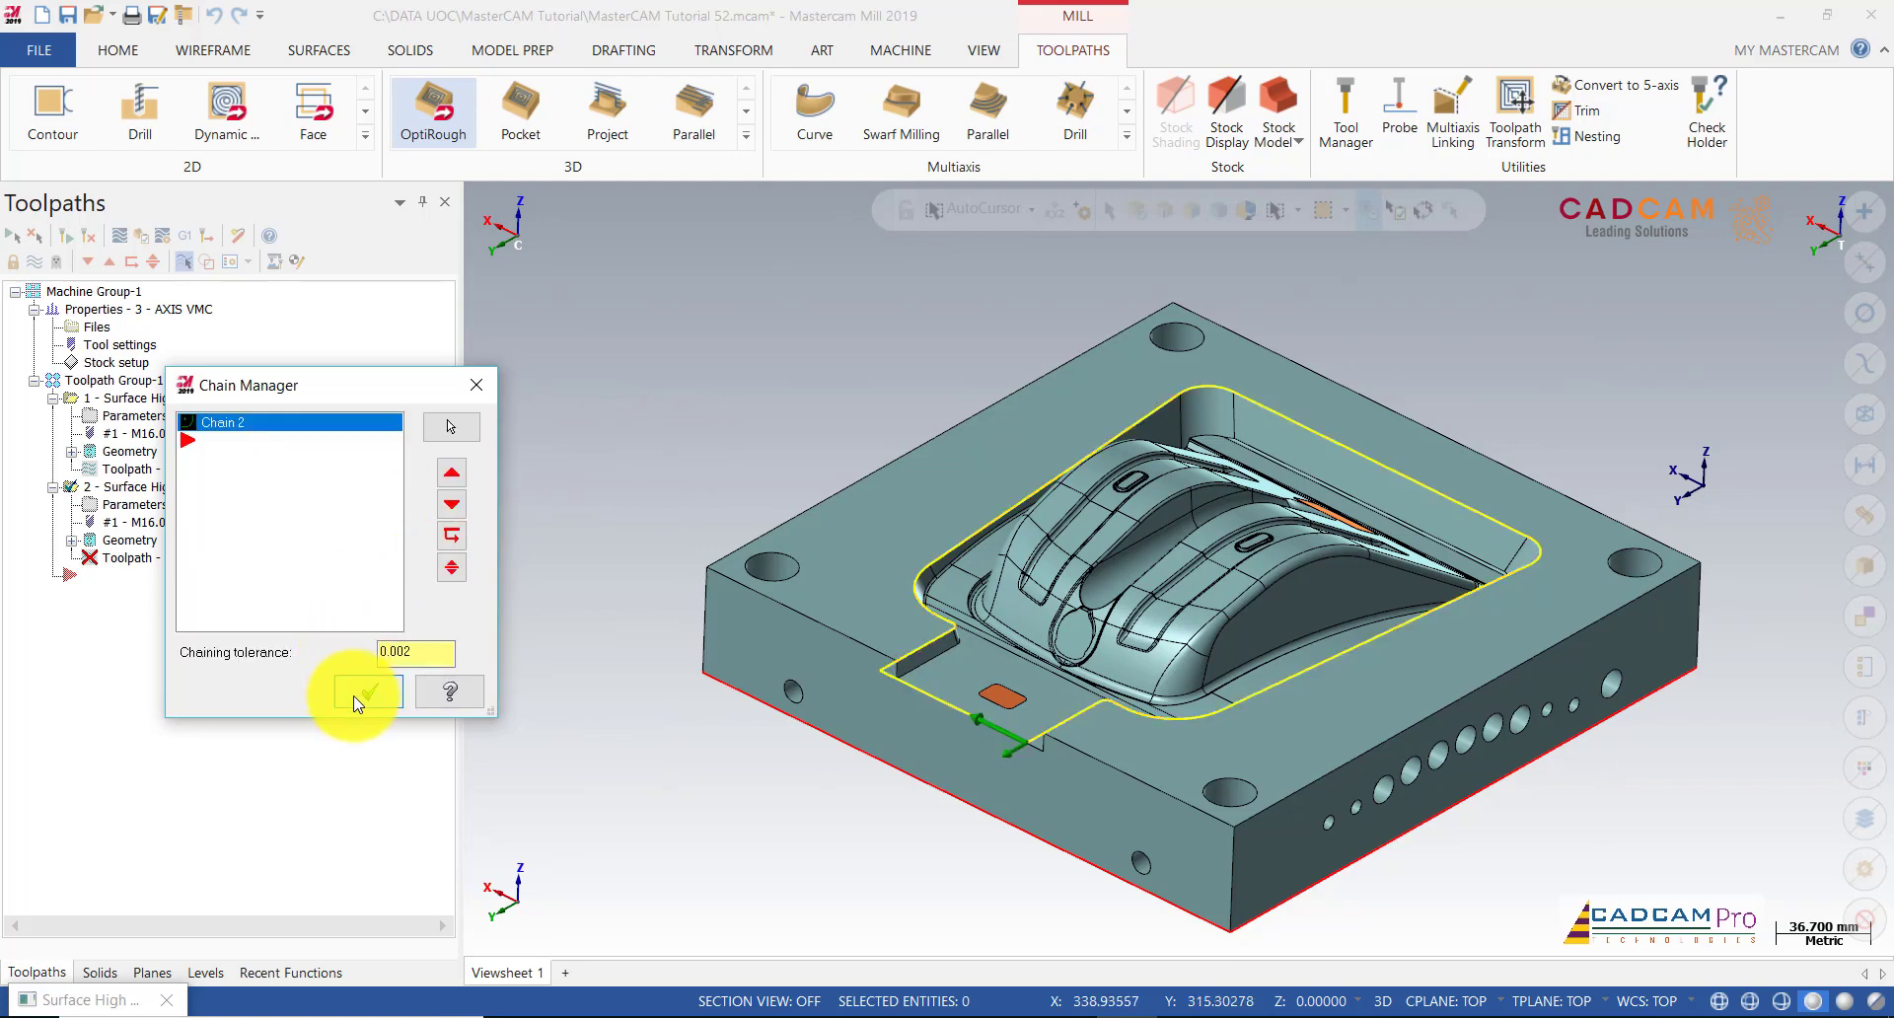
left_click(357, 703)
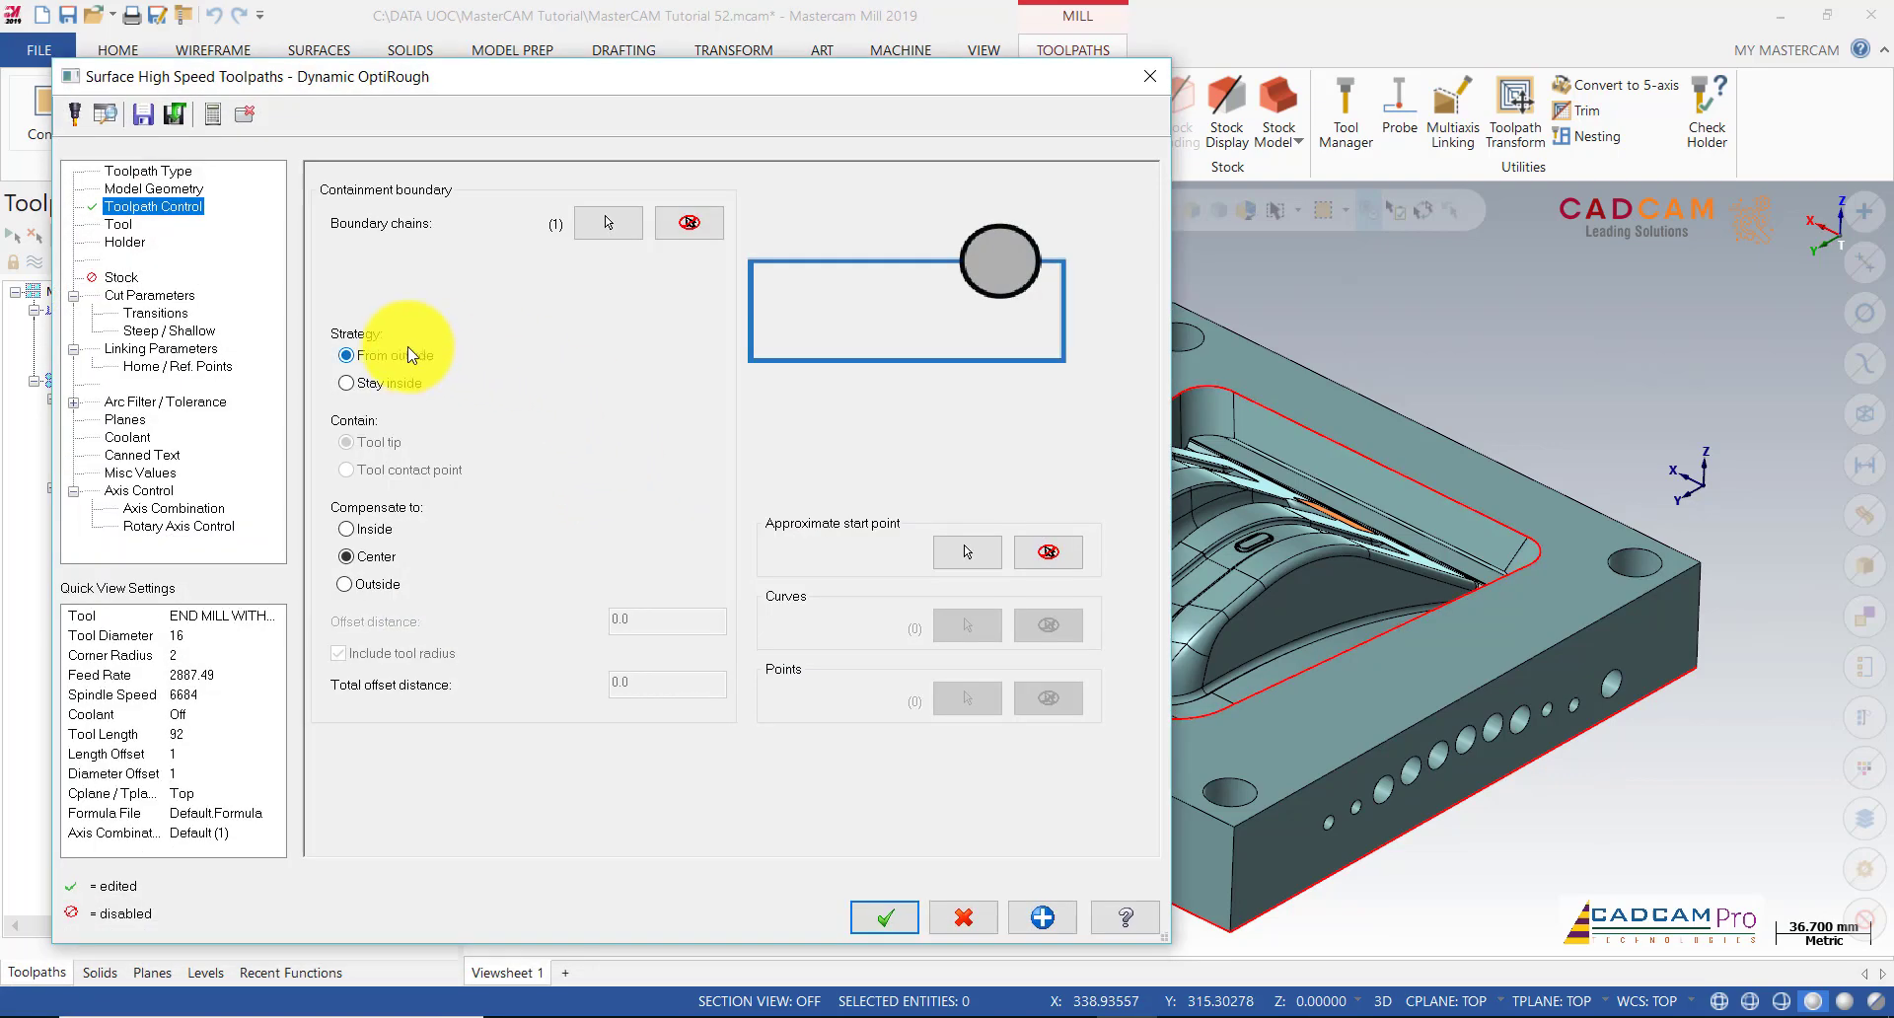
Step: Compensate inside the boundary and use END MILL WITH RADIUS 10/R0.5 with holder B2C3-0032
left_click(363, 533)
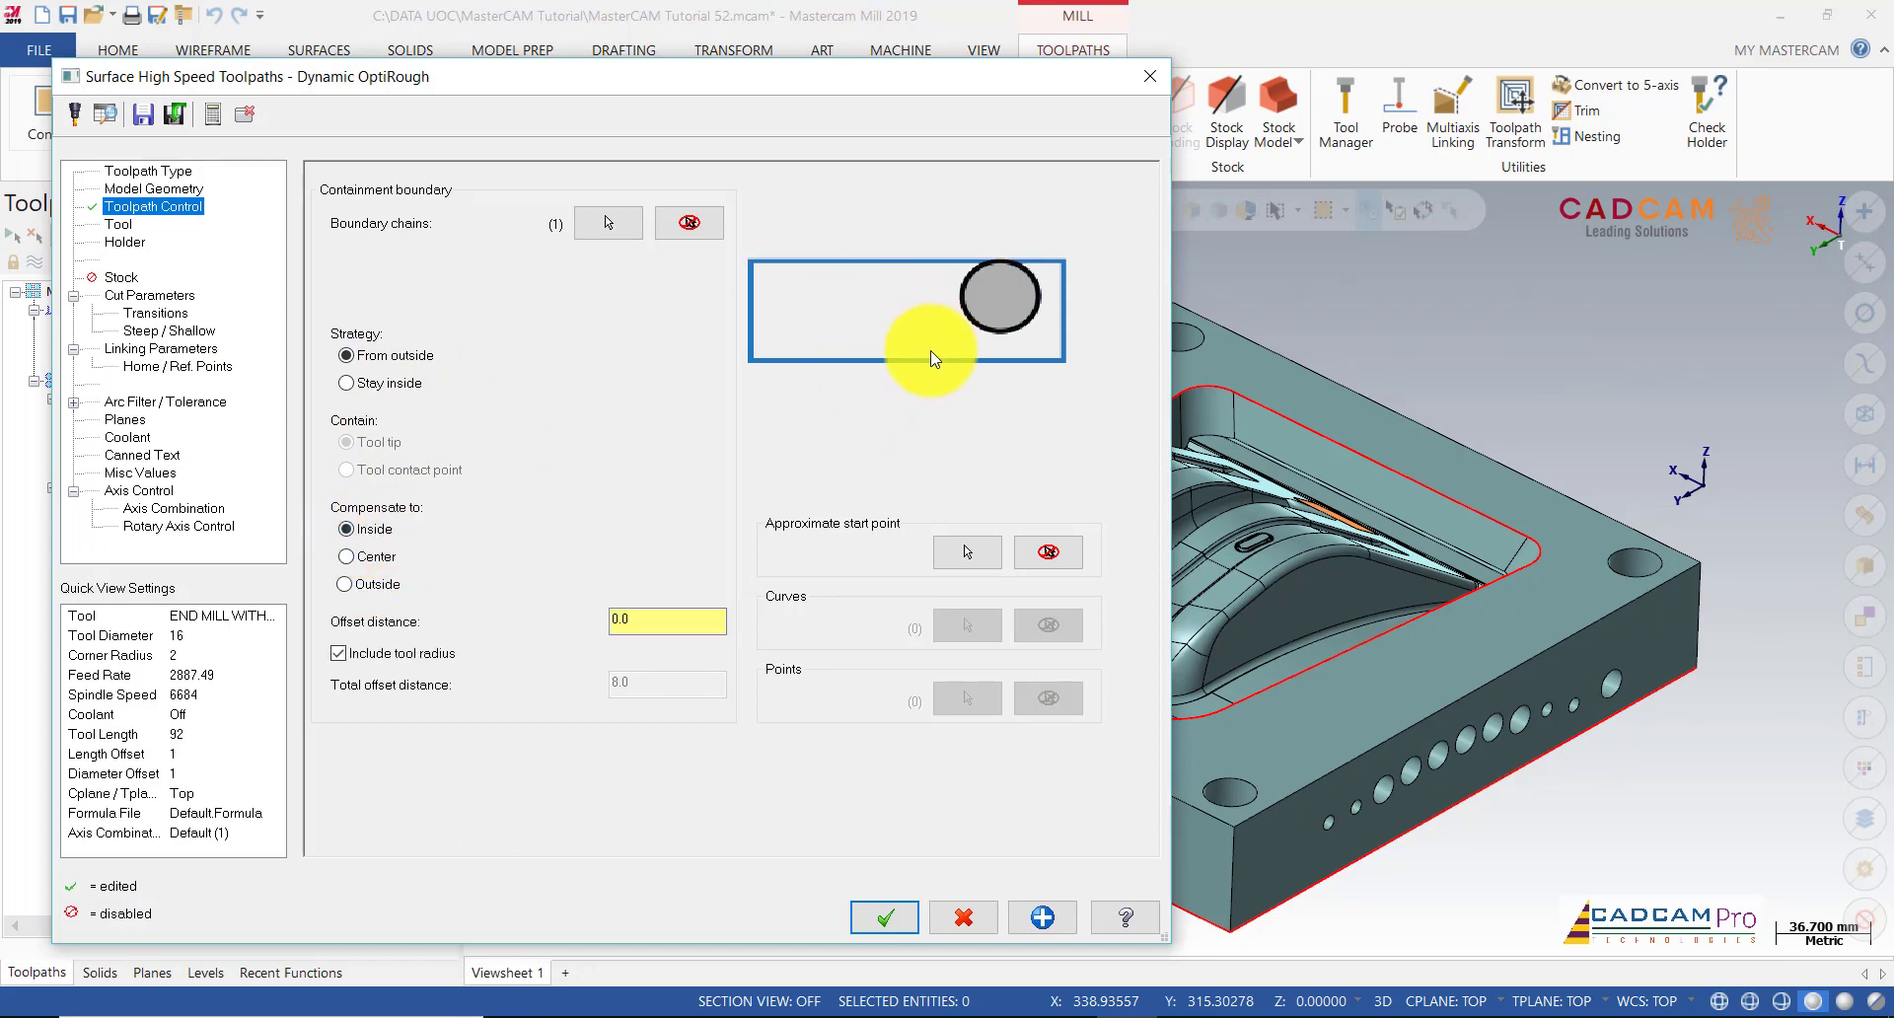
left_click(118, 224)
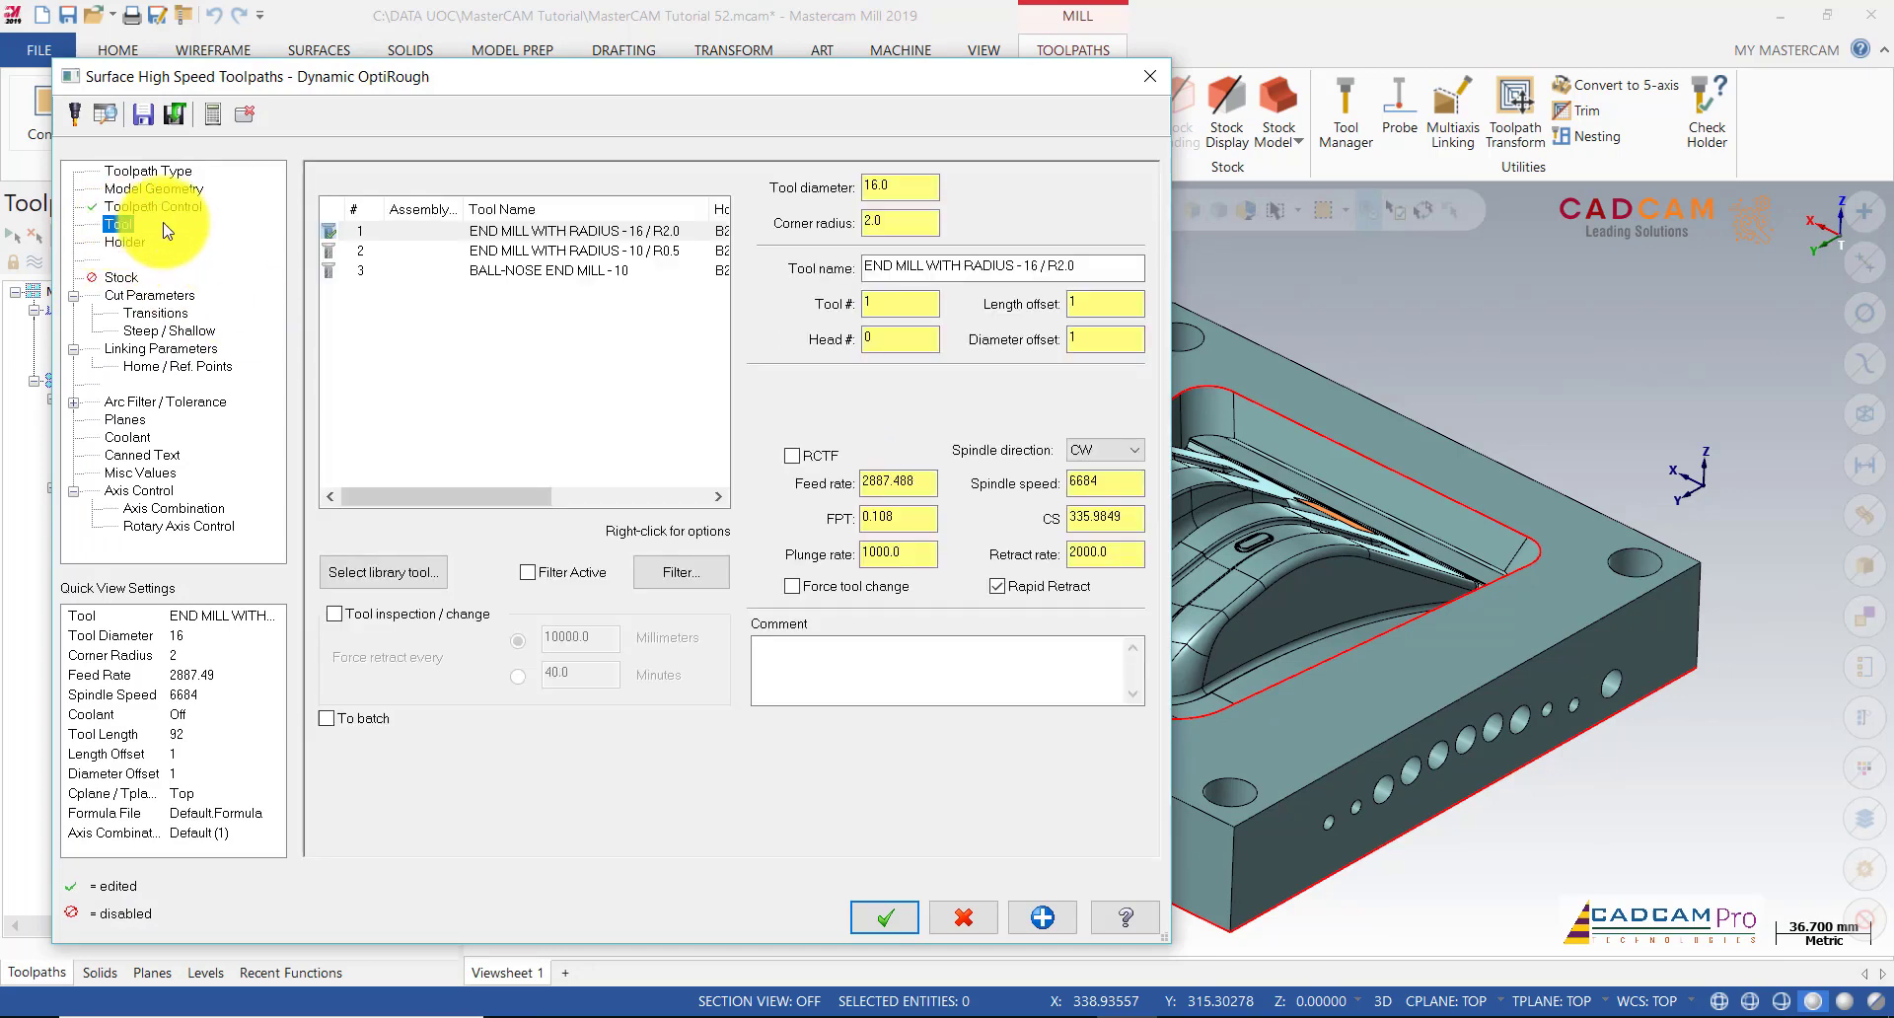
left_click(433, 253)
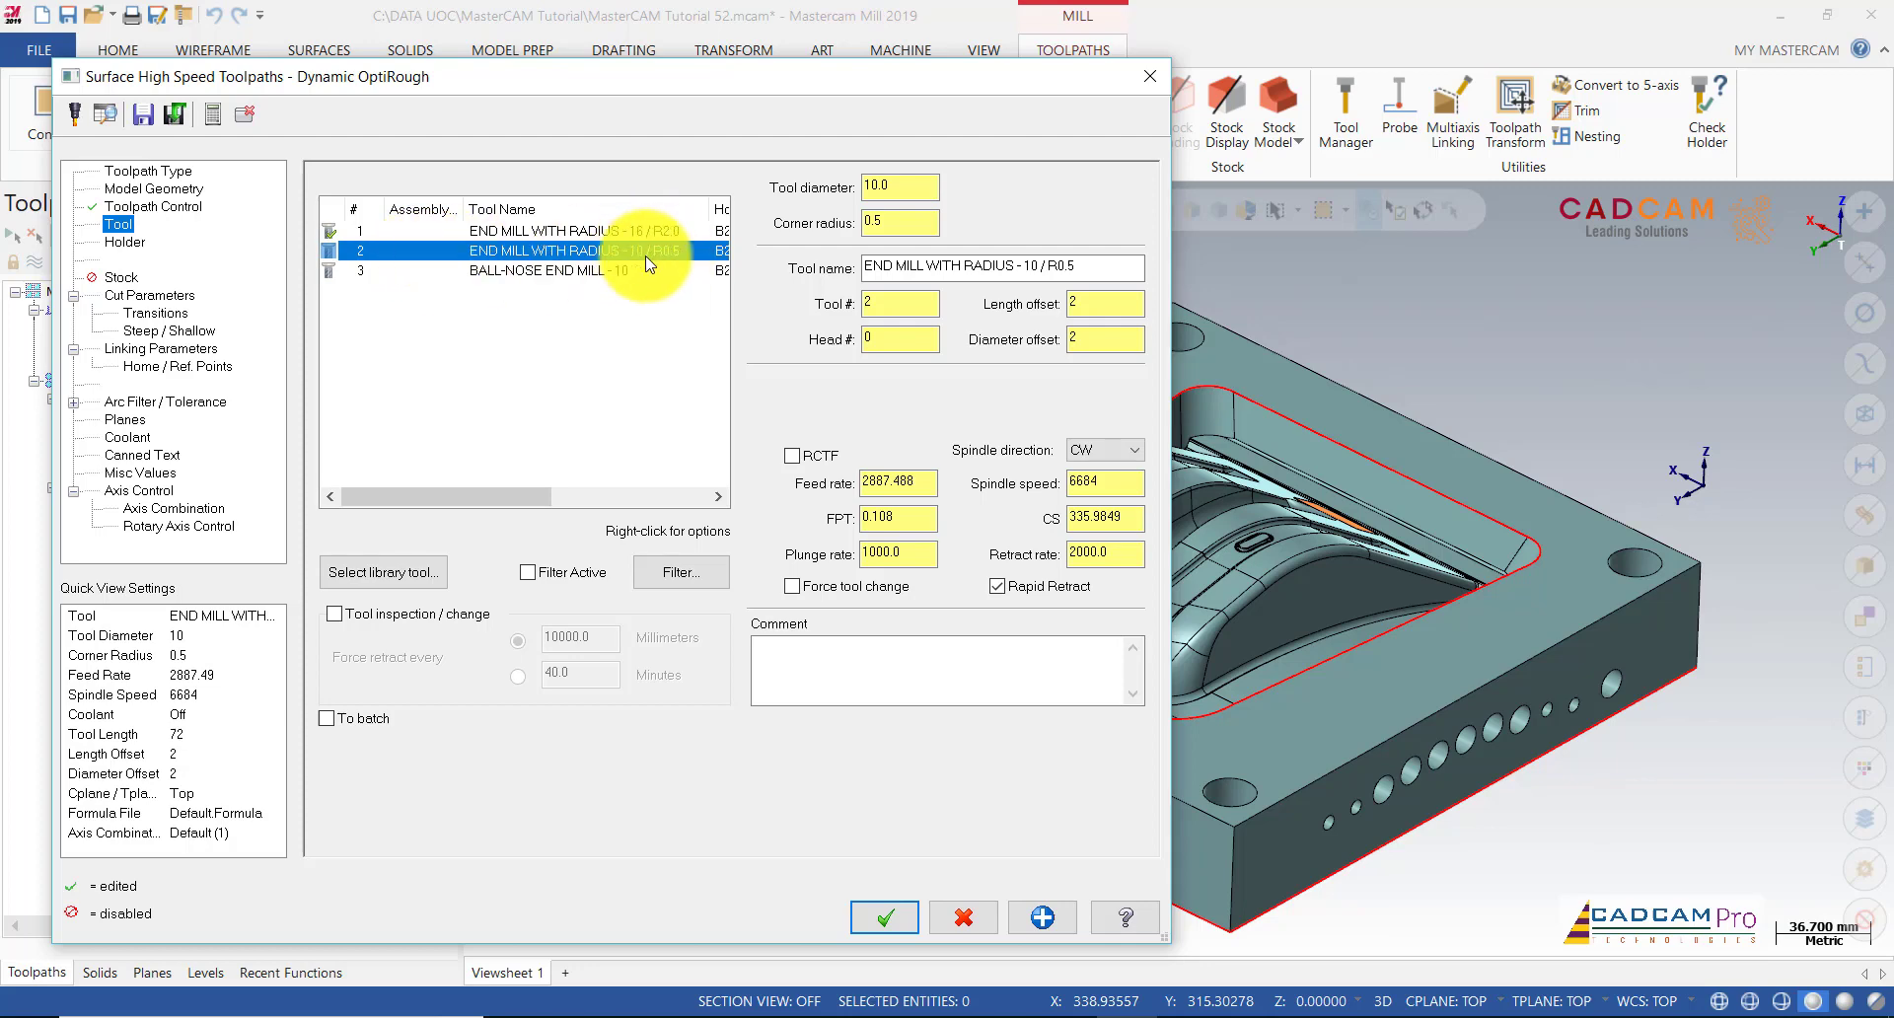
left_click(116, 242)
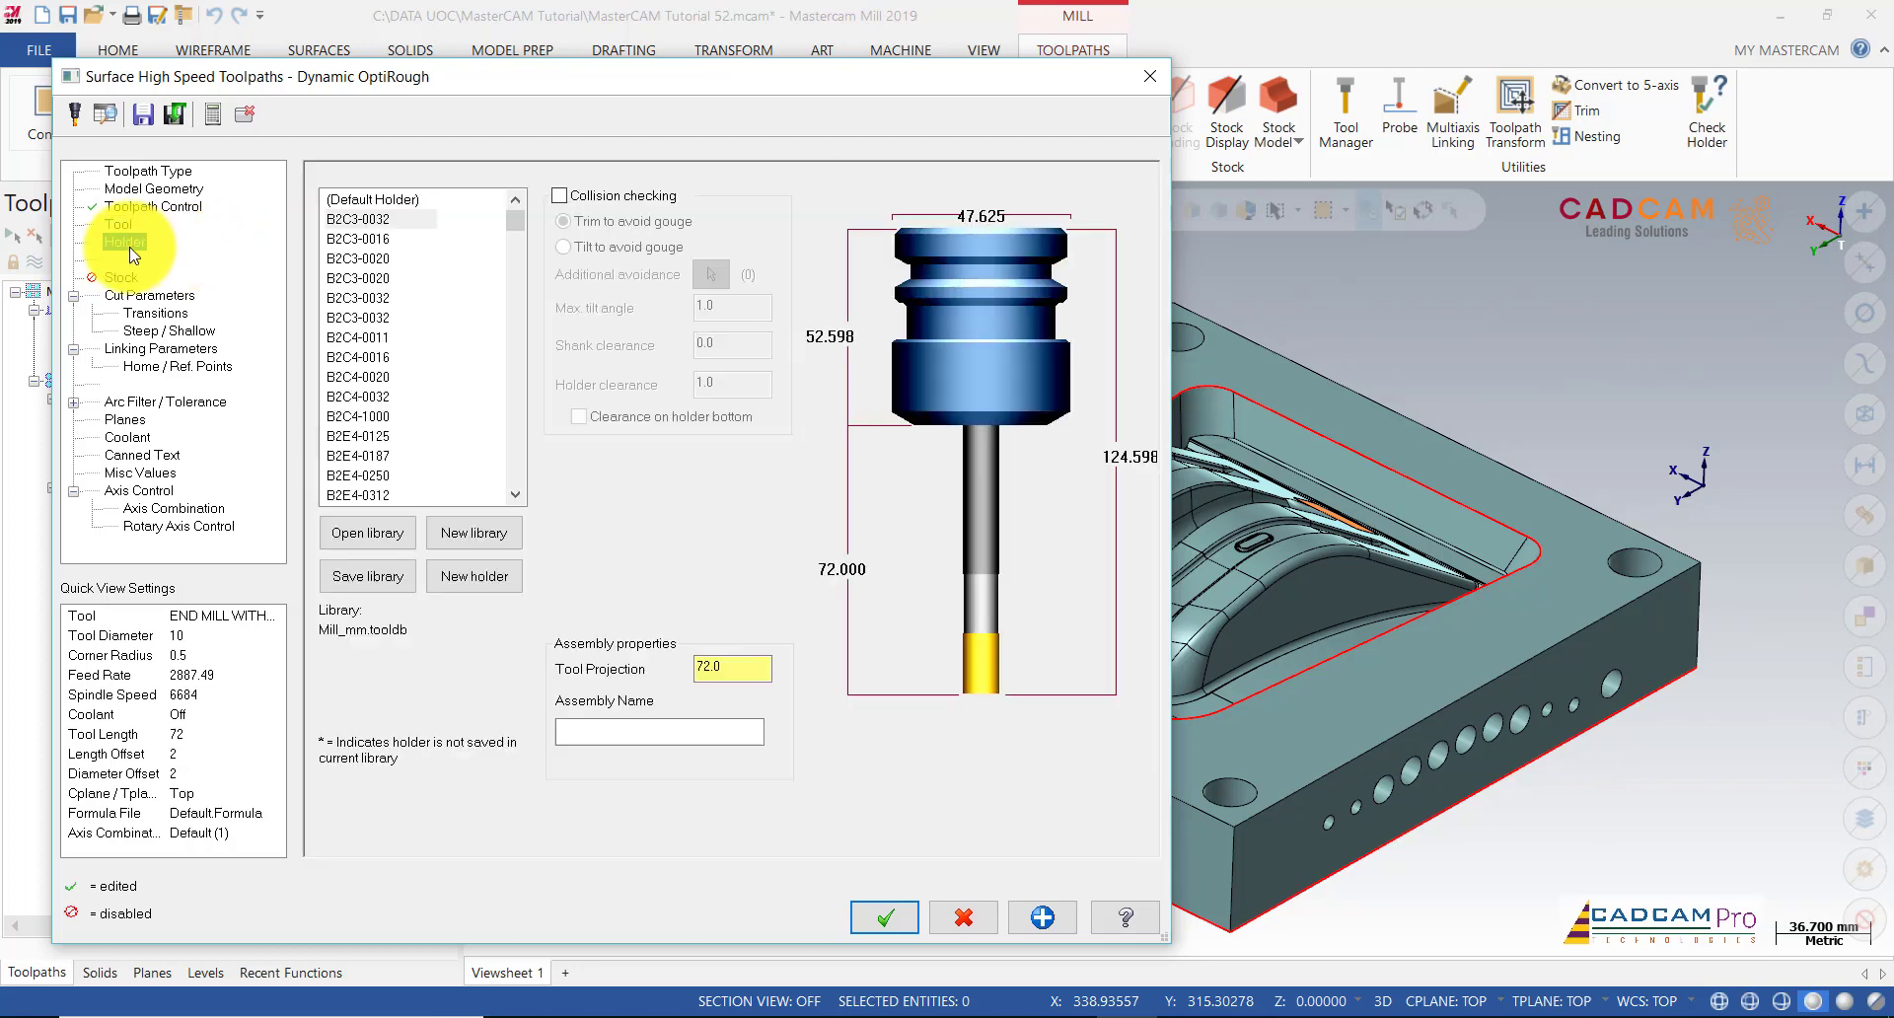
left_click(367, 298)
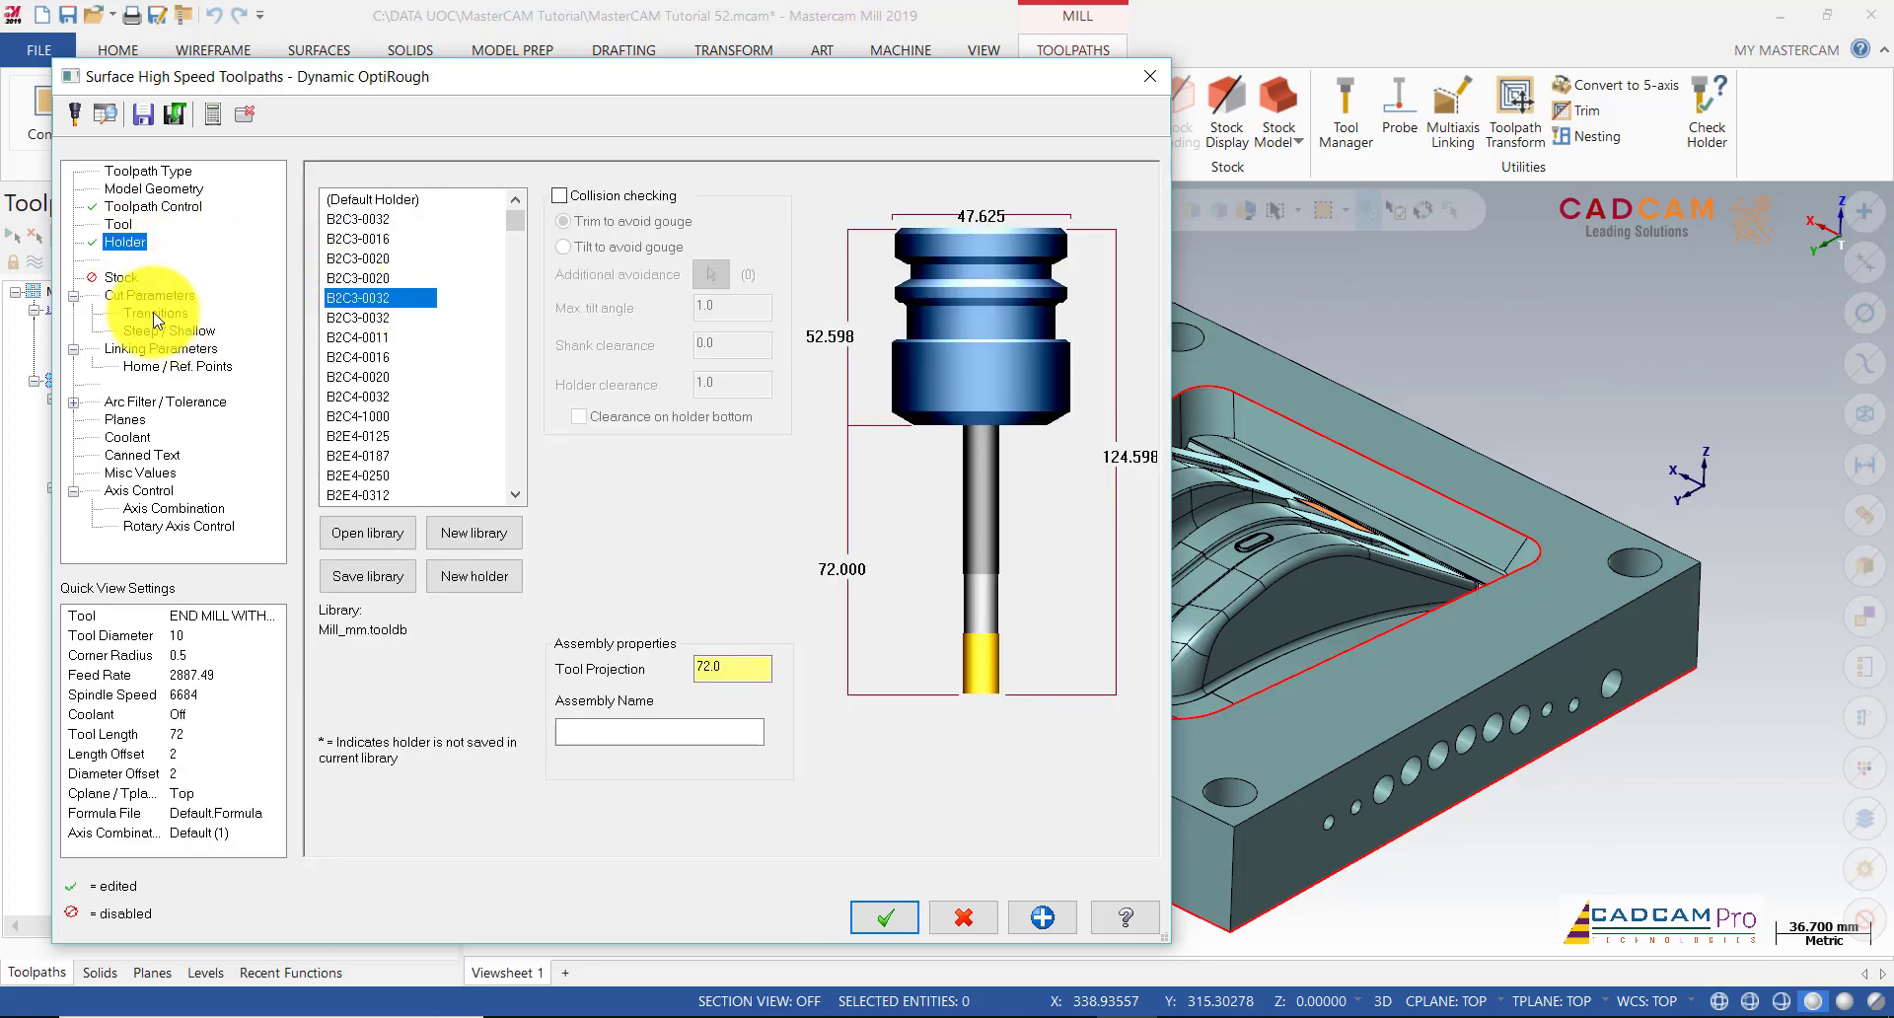
Step: Enable rest material computed from one other operation, then review stepover and stepdown
left_click(123, 280)
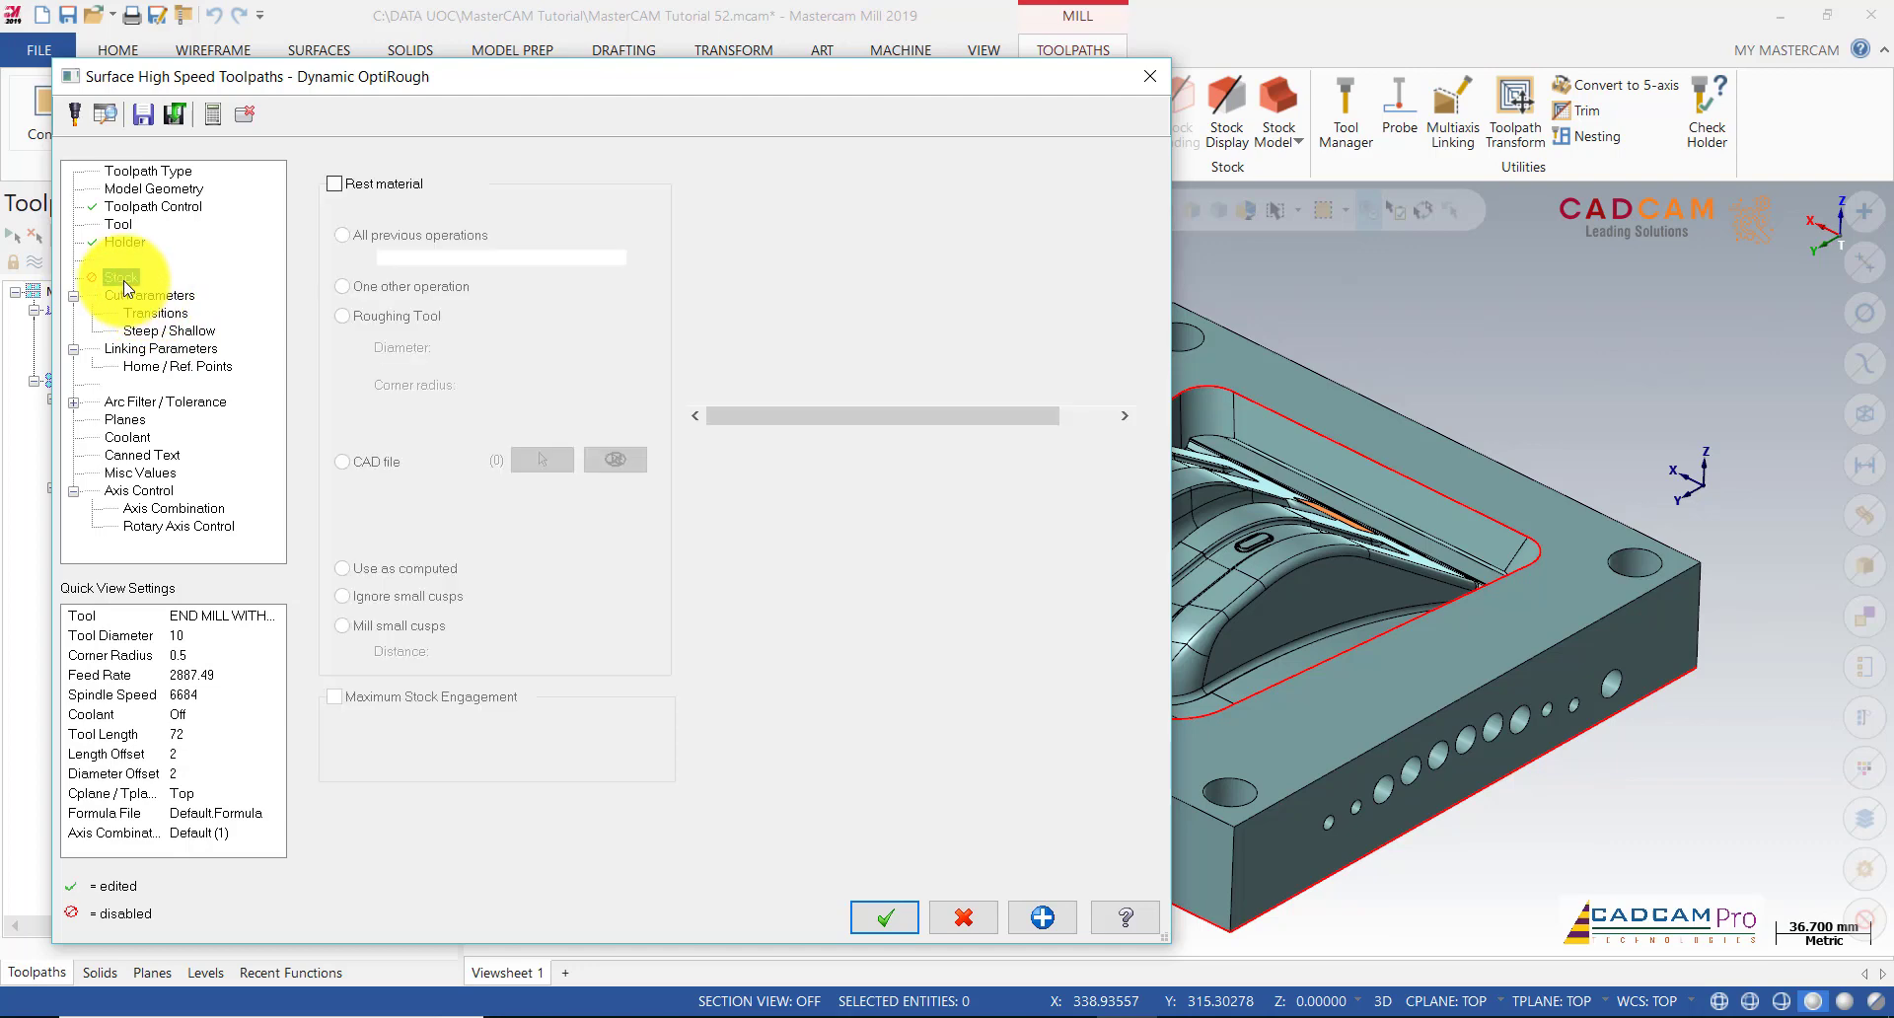
left_click(336, 185)
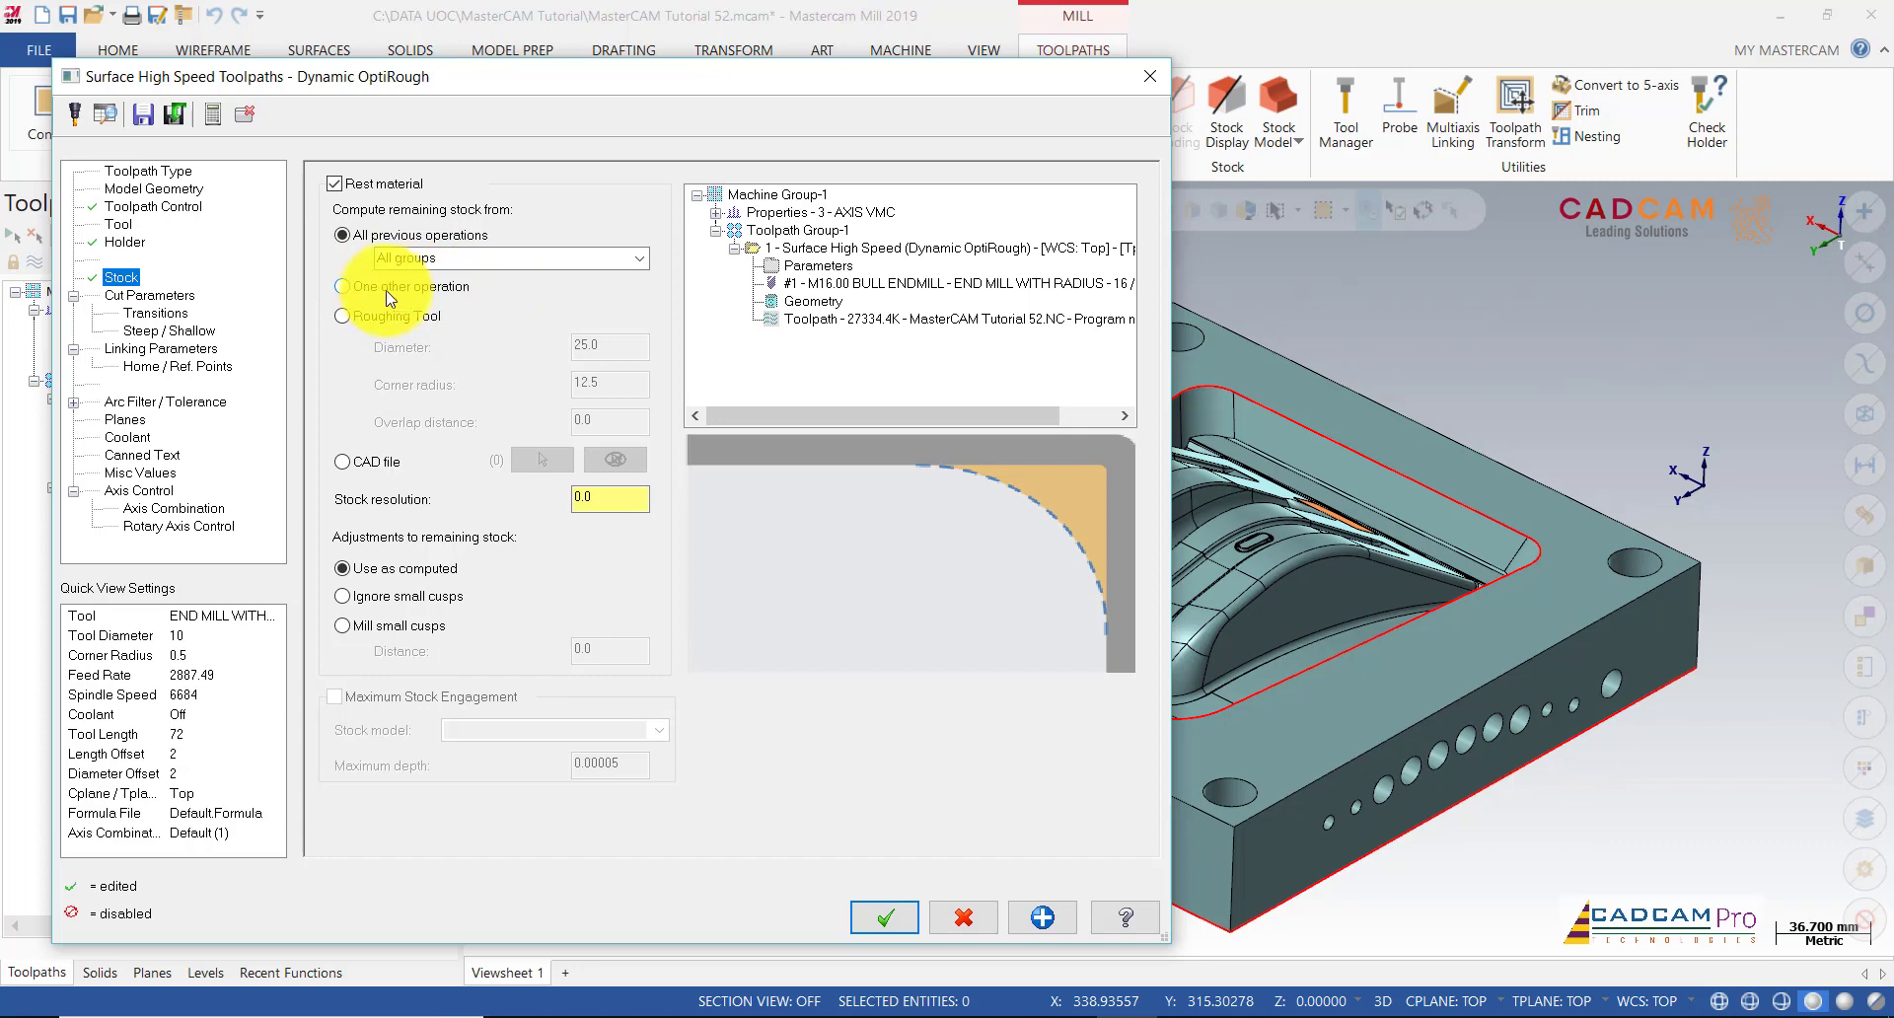
left_click(424, 299)
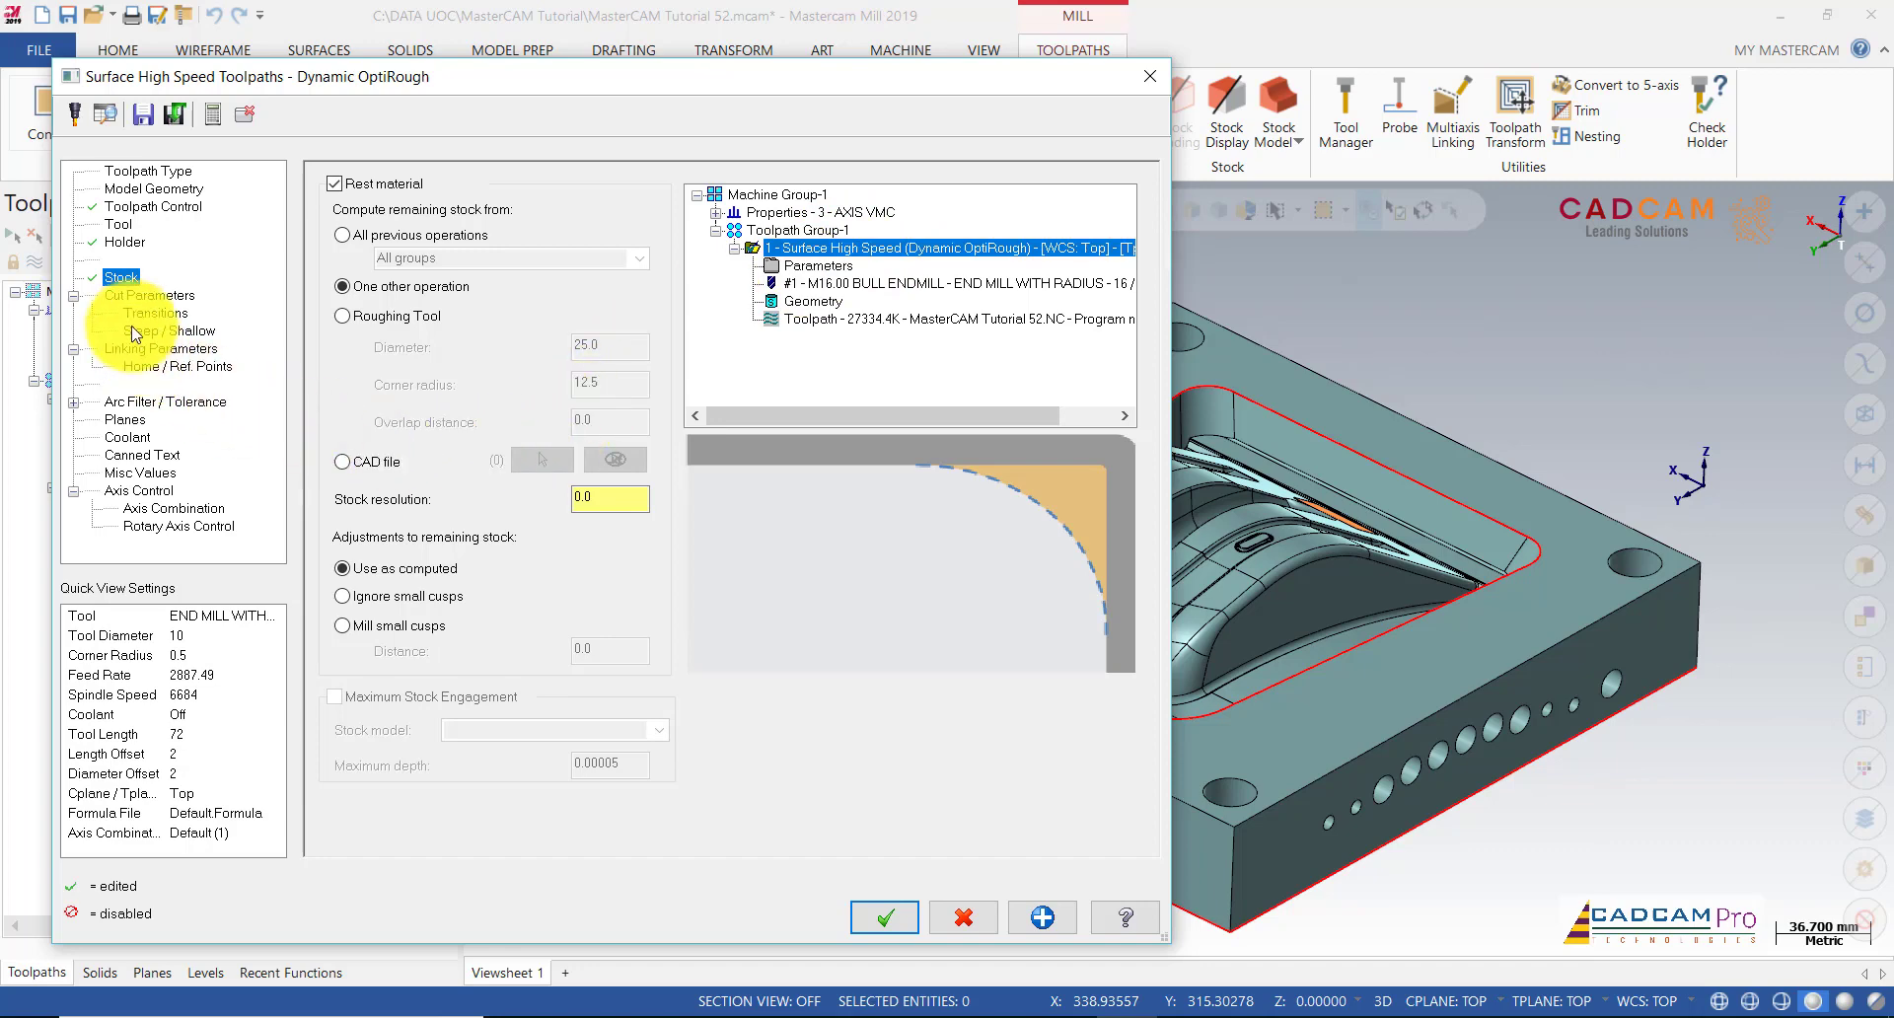
left_click(137, 296)
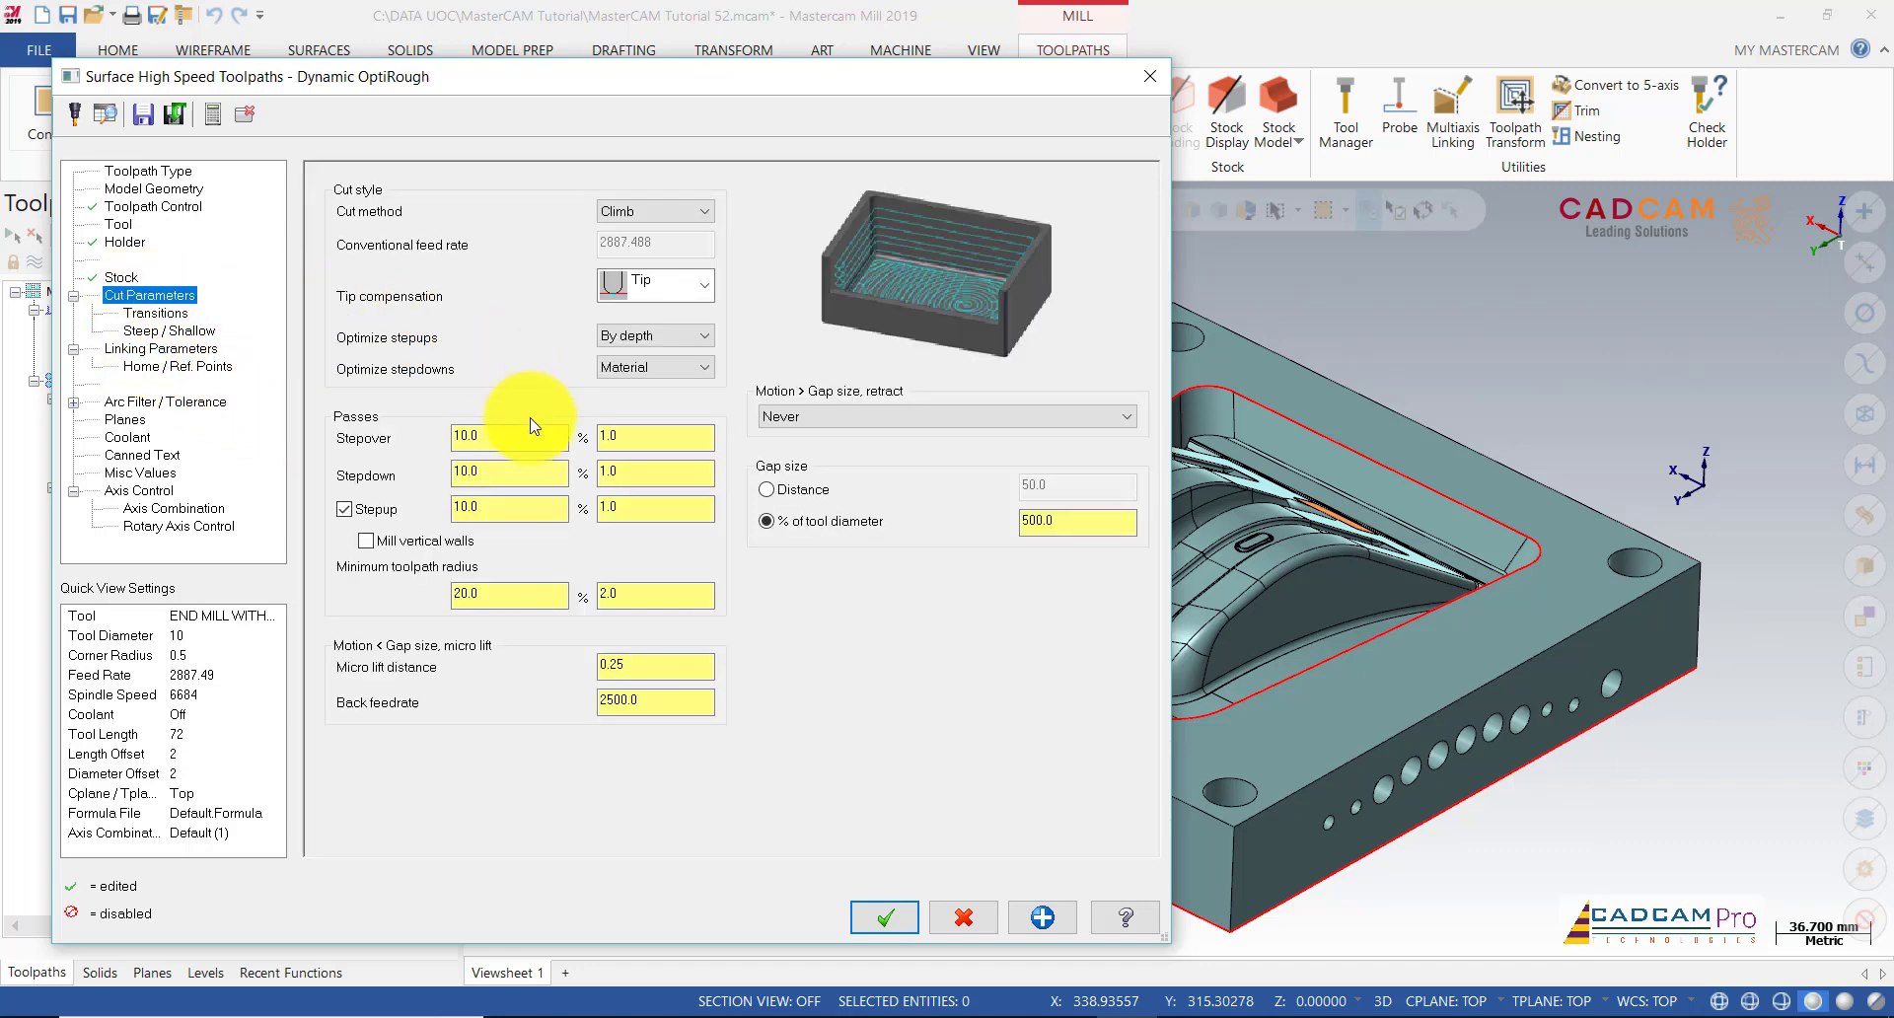
left_click(525, 430)
left_click(522, 472)
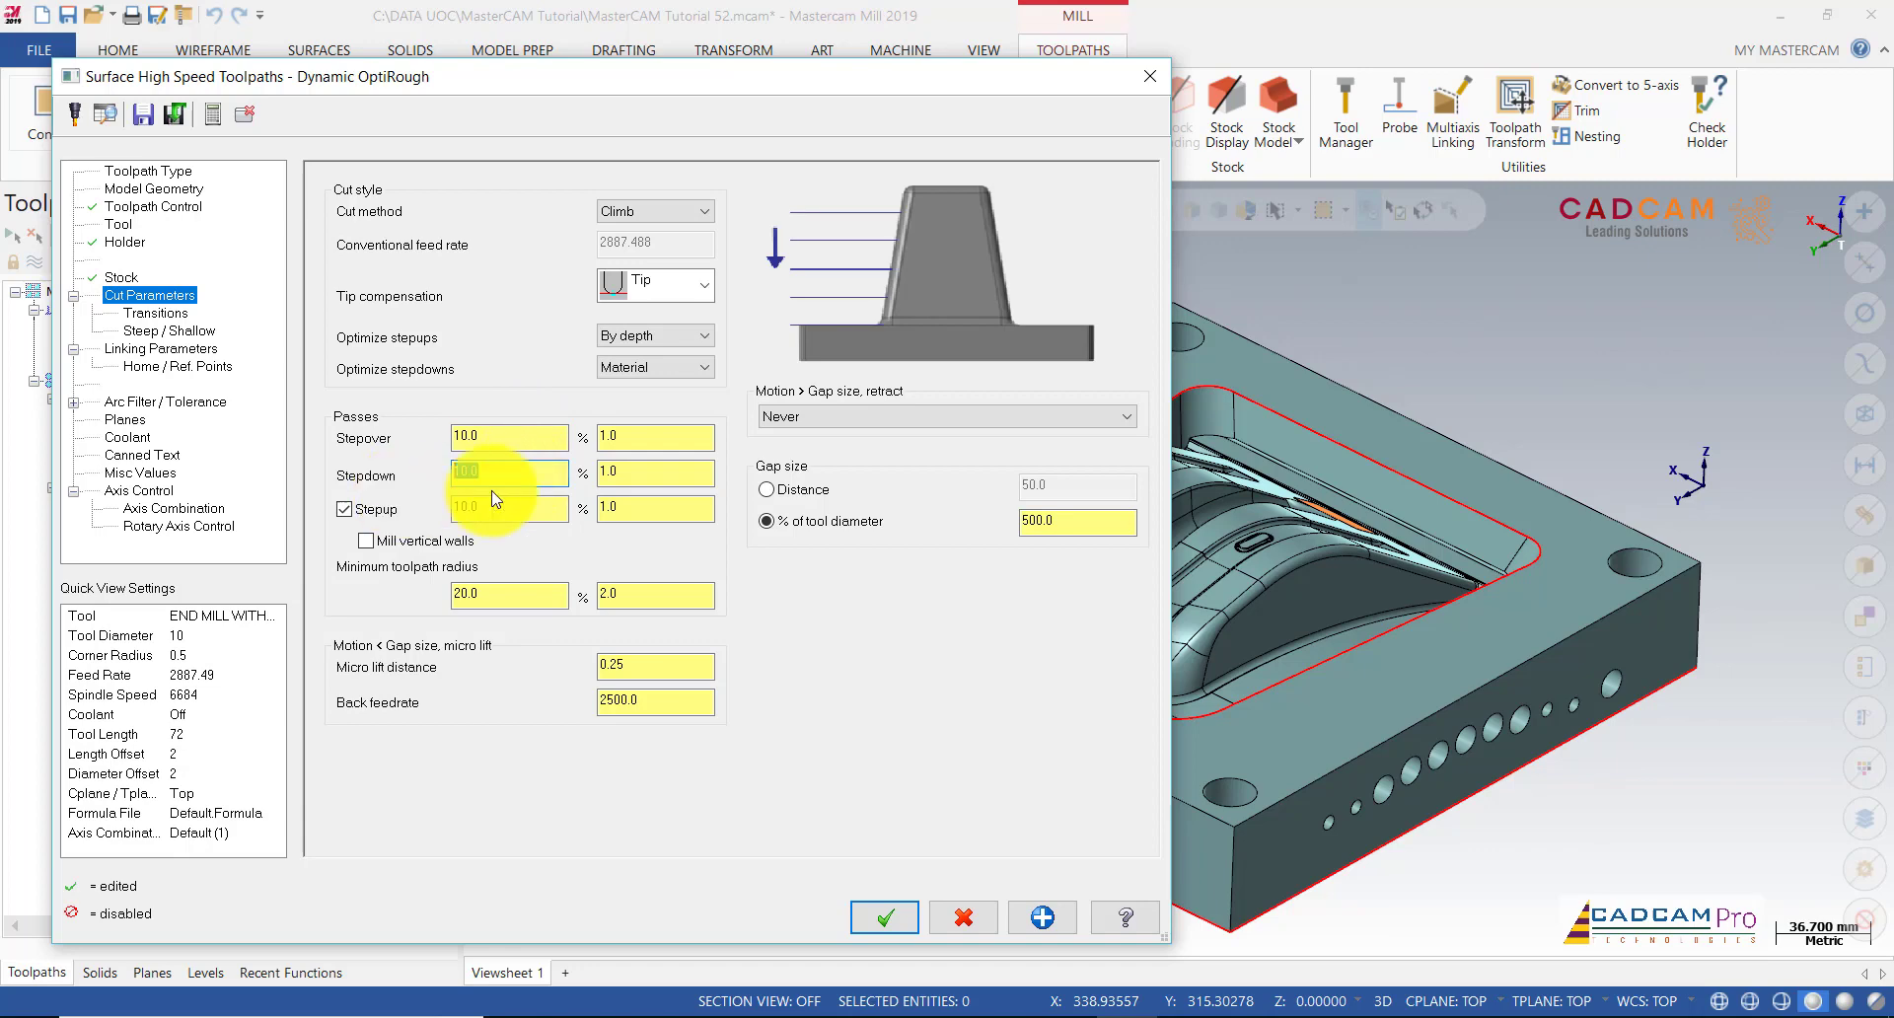
Step: Set the stepdown to 15.0 (150%) and review the stepup value
left_click(618, 472)
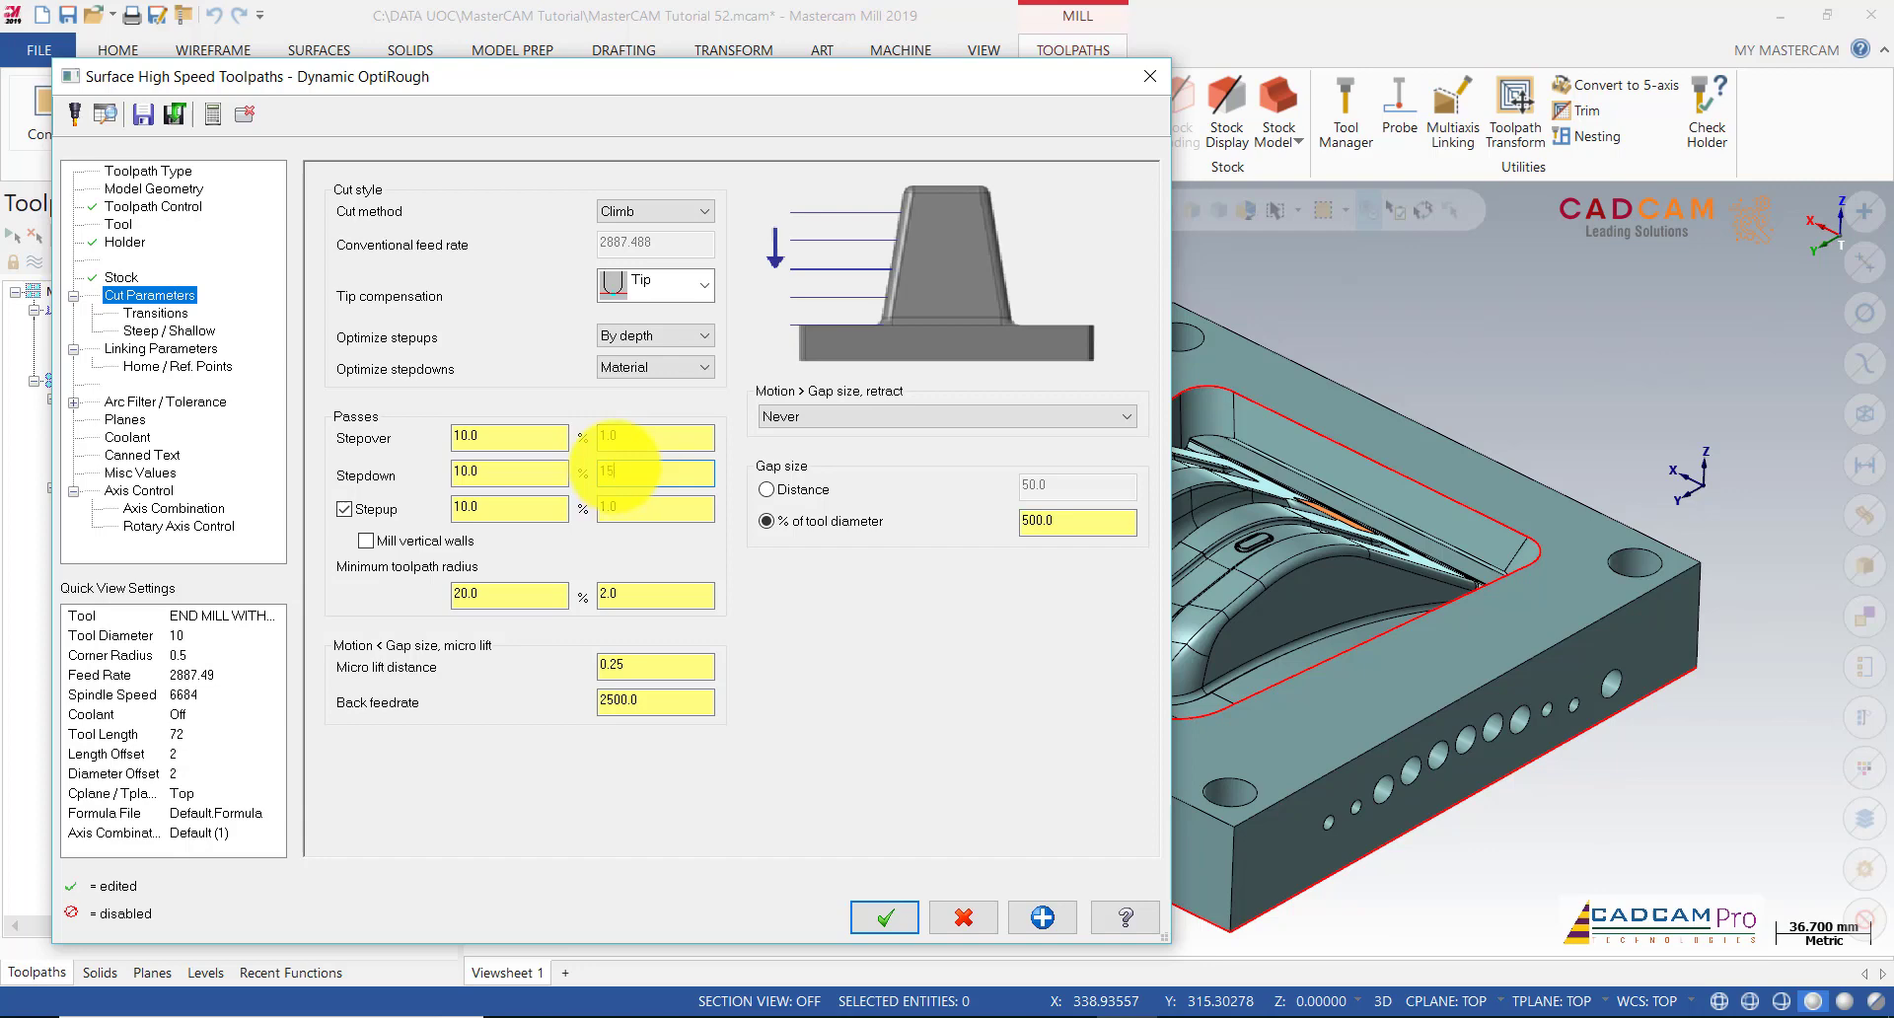
left_click(647, 507)
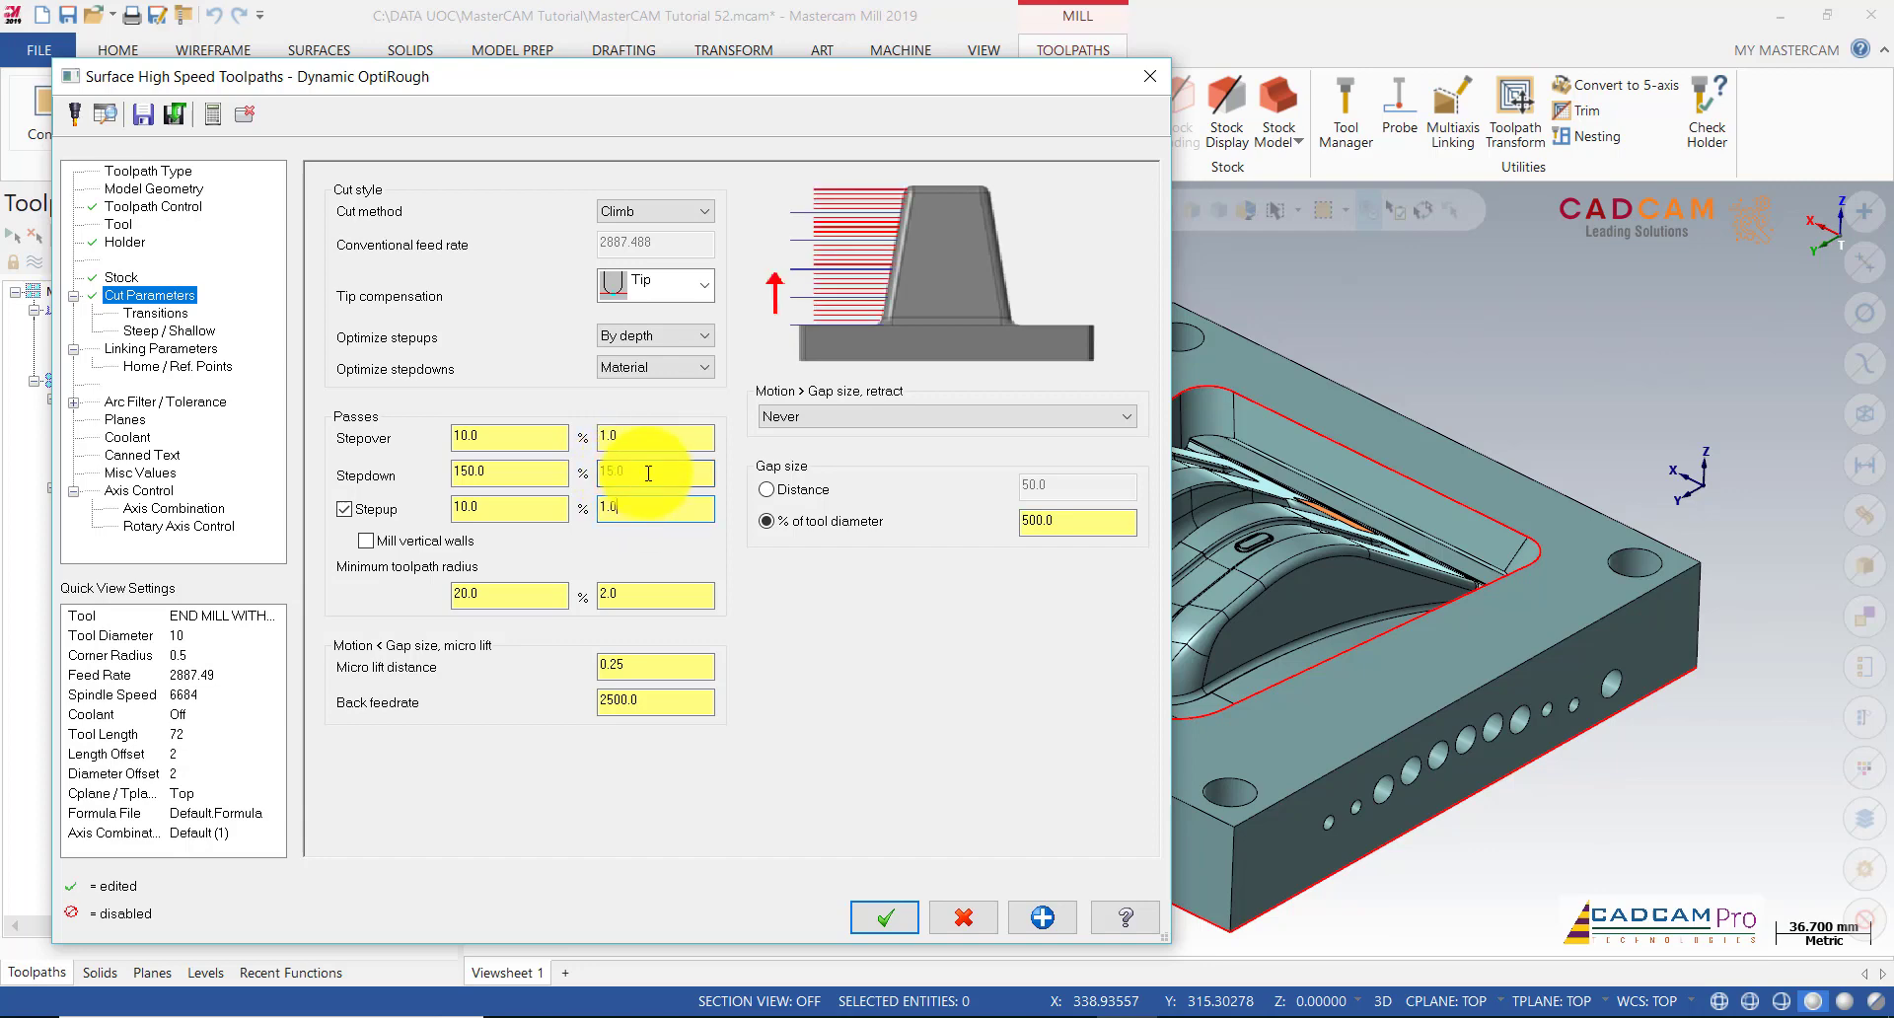
left_click(647, 473)
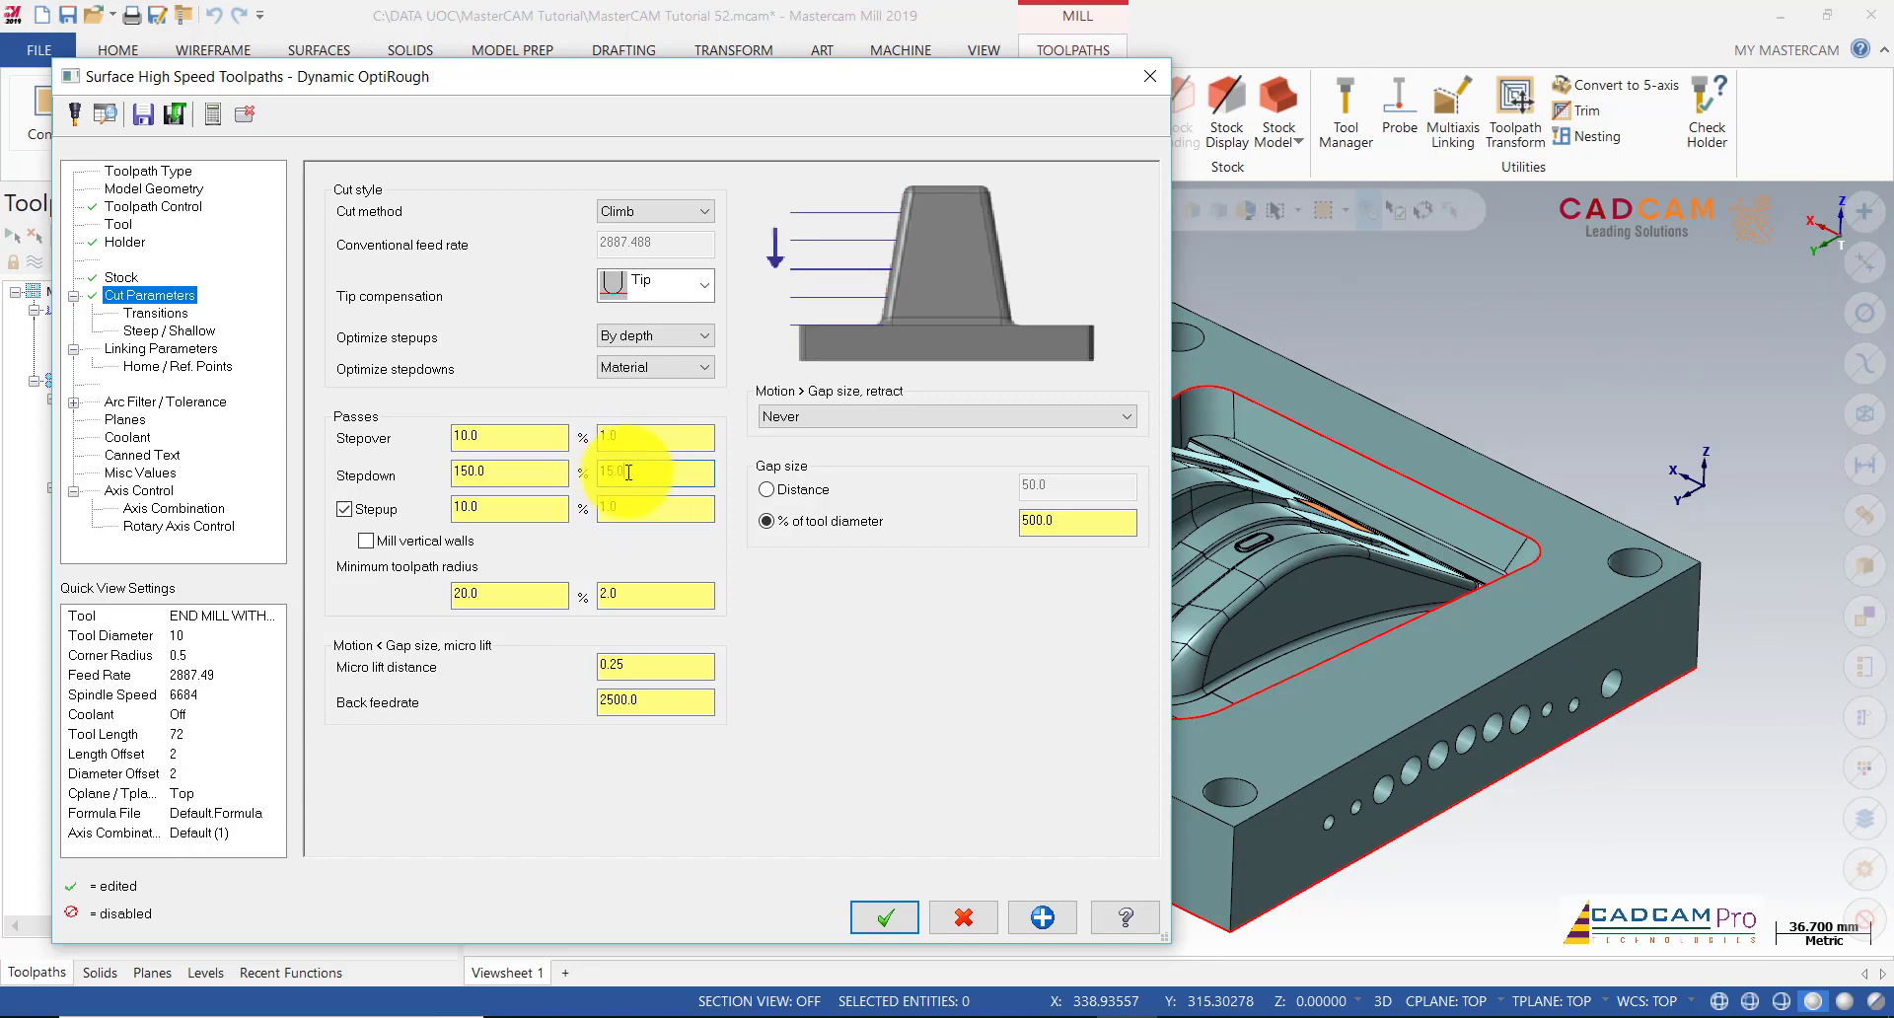
left_click(494, 507)
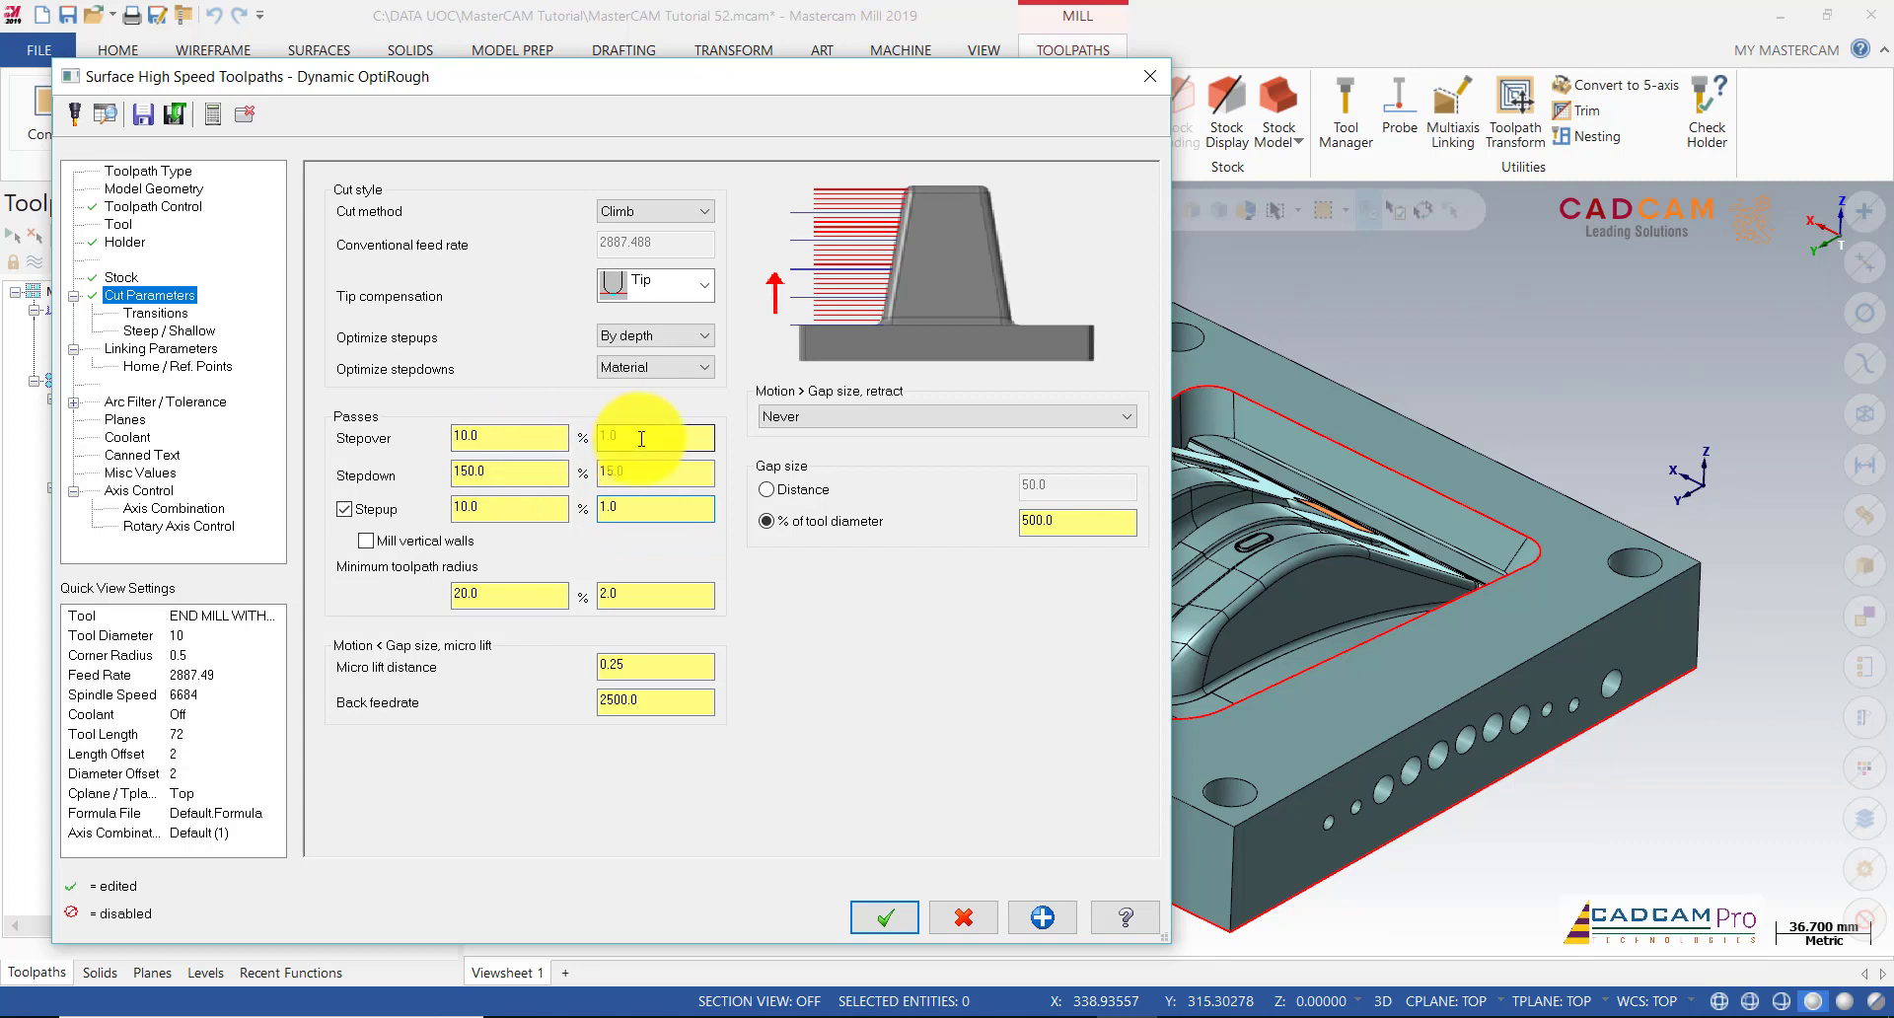
left_click(155, 314)
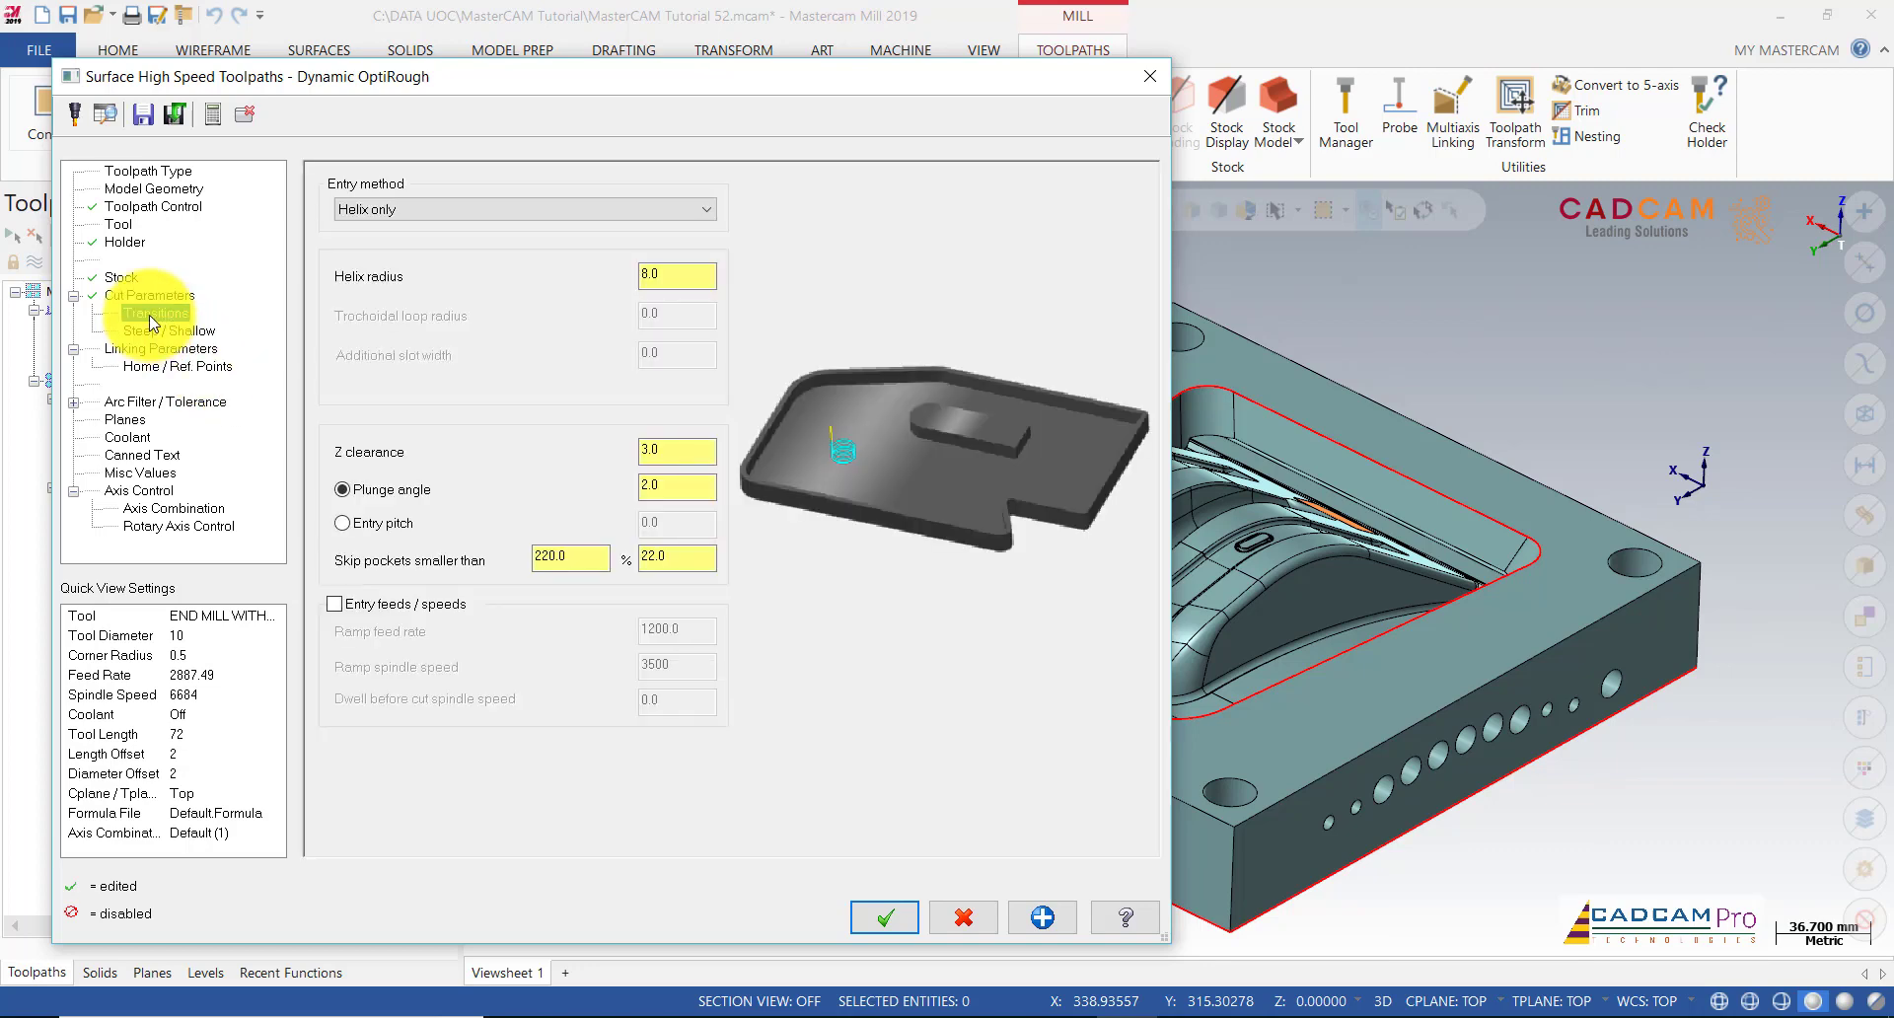
Step: Set the helix entry radius to 5 mm in the Transitions settings
left_click(655, 275)
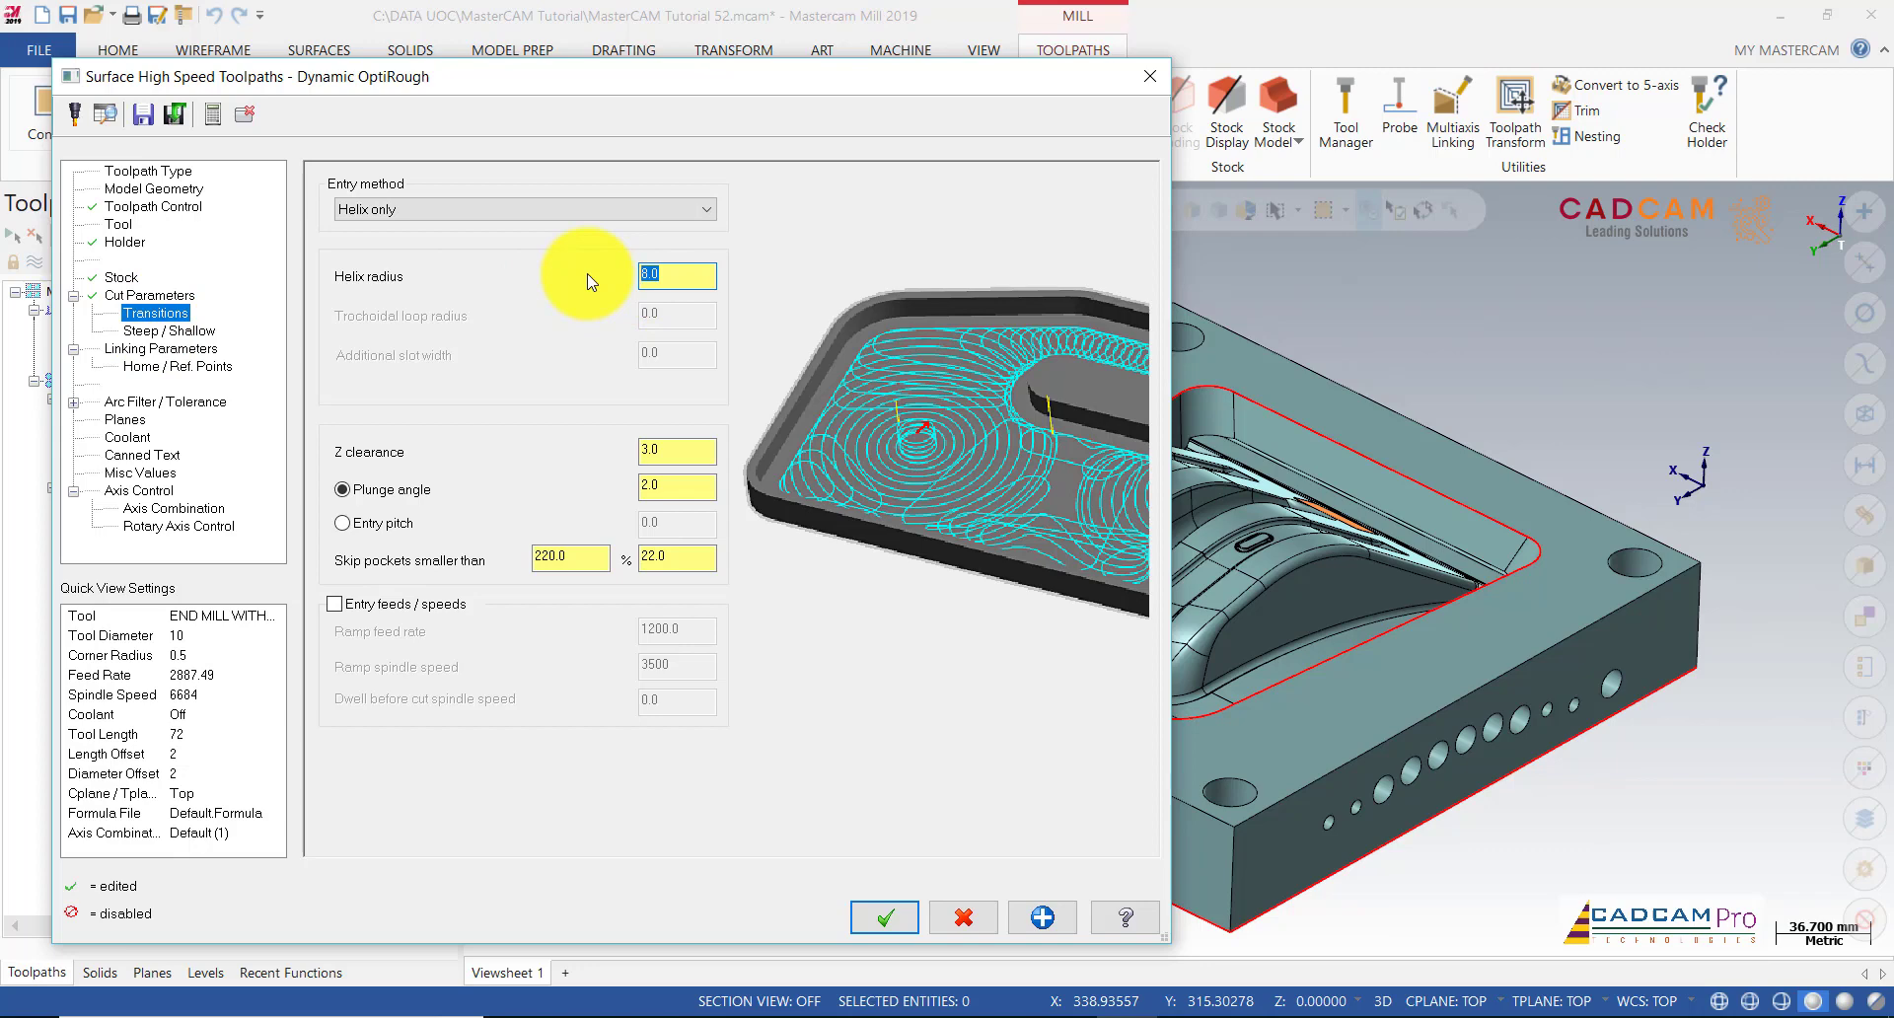
type("5")
left_click(691, 445)
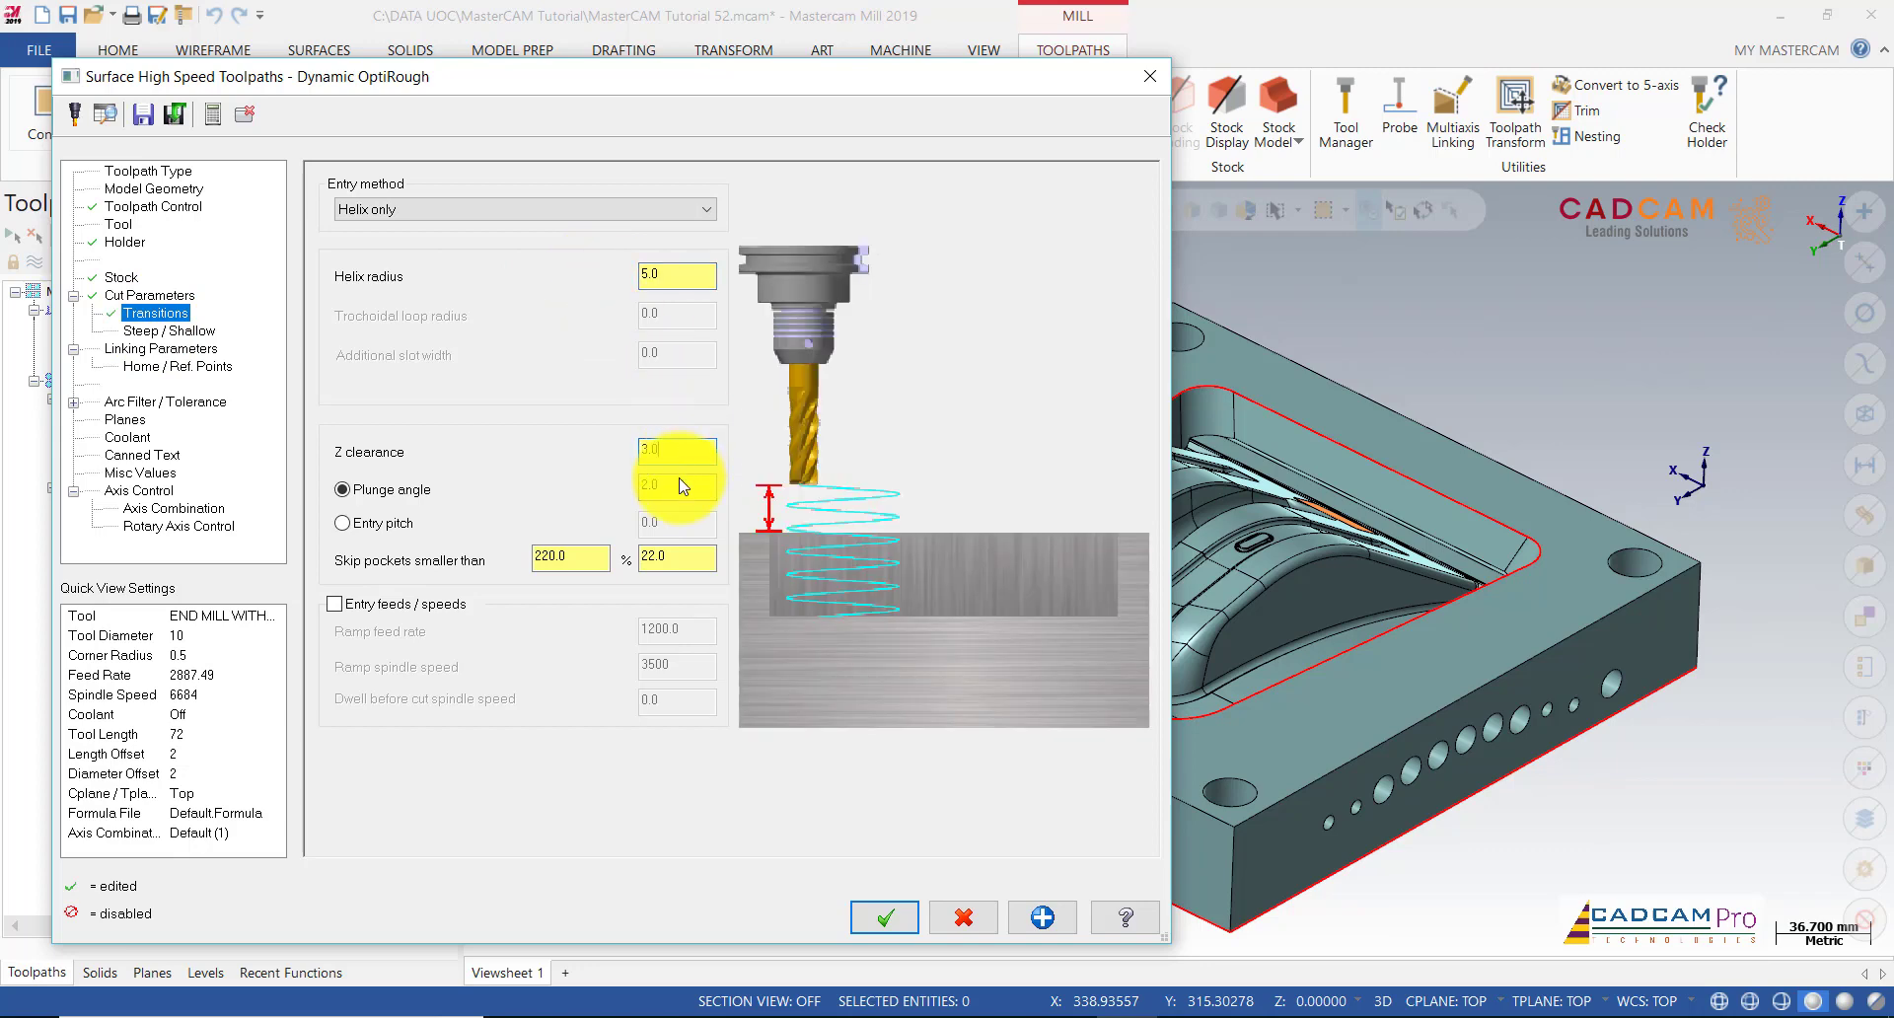
Step: Review the linking, planes, coolant, stock and geometry pages, then accept the Dynamic OptiRest settings
left_click(153, 333)
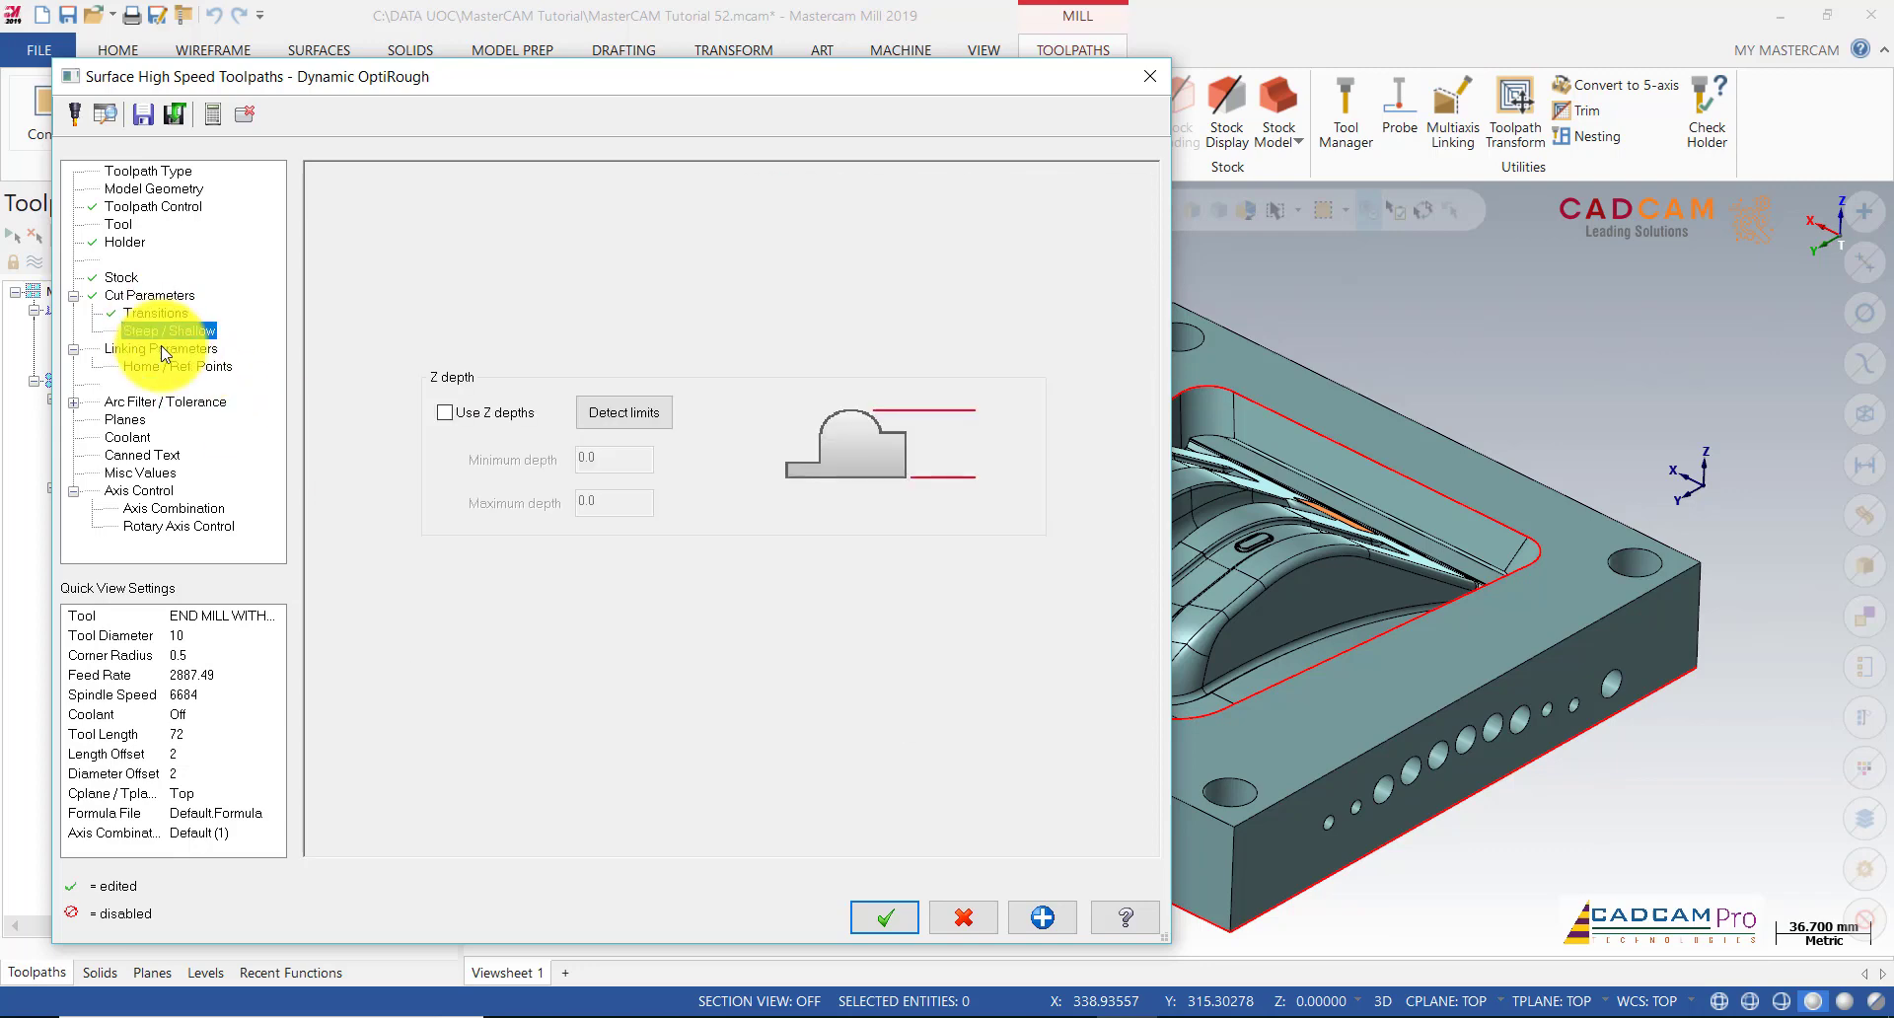
left_click(162, 348)
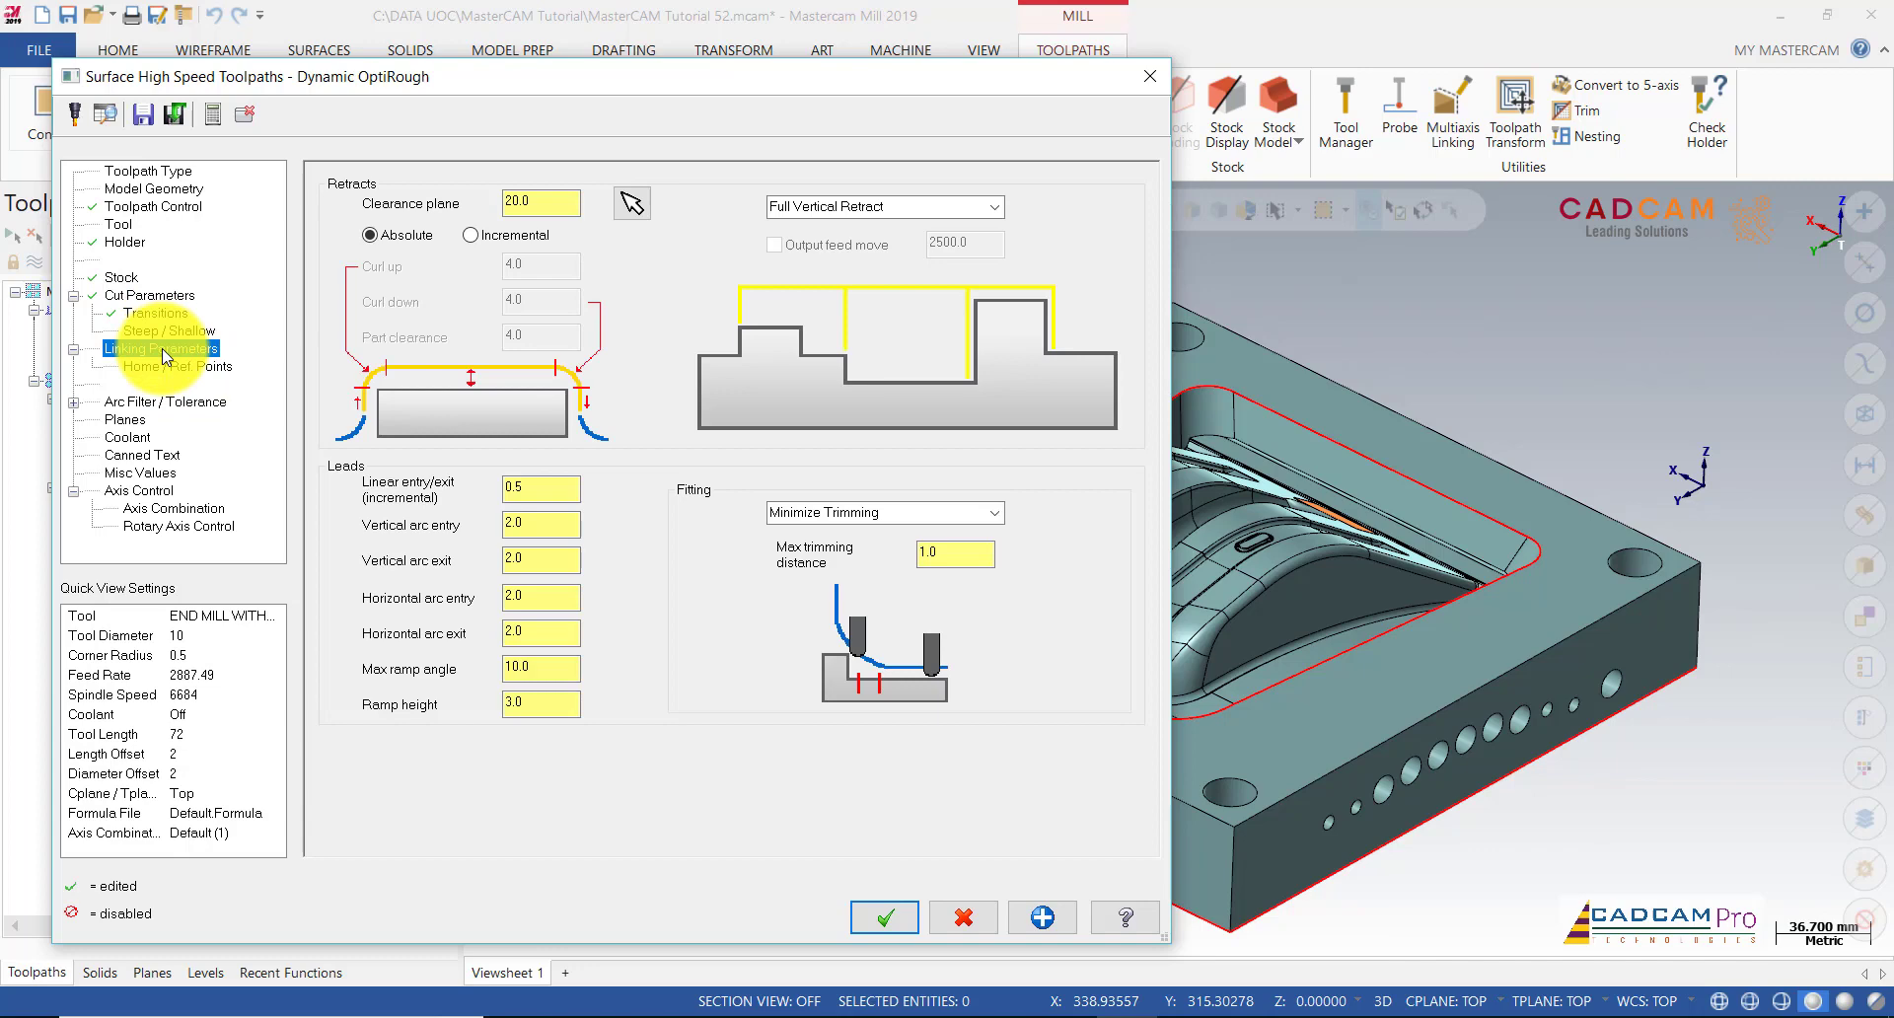
left_click(163, 366)
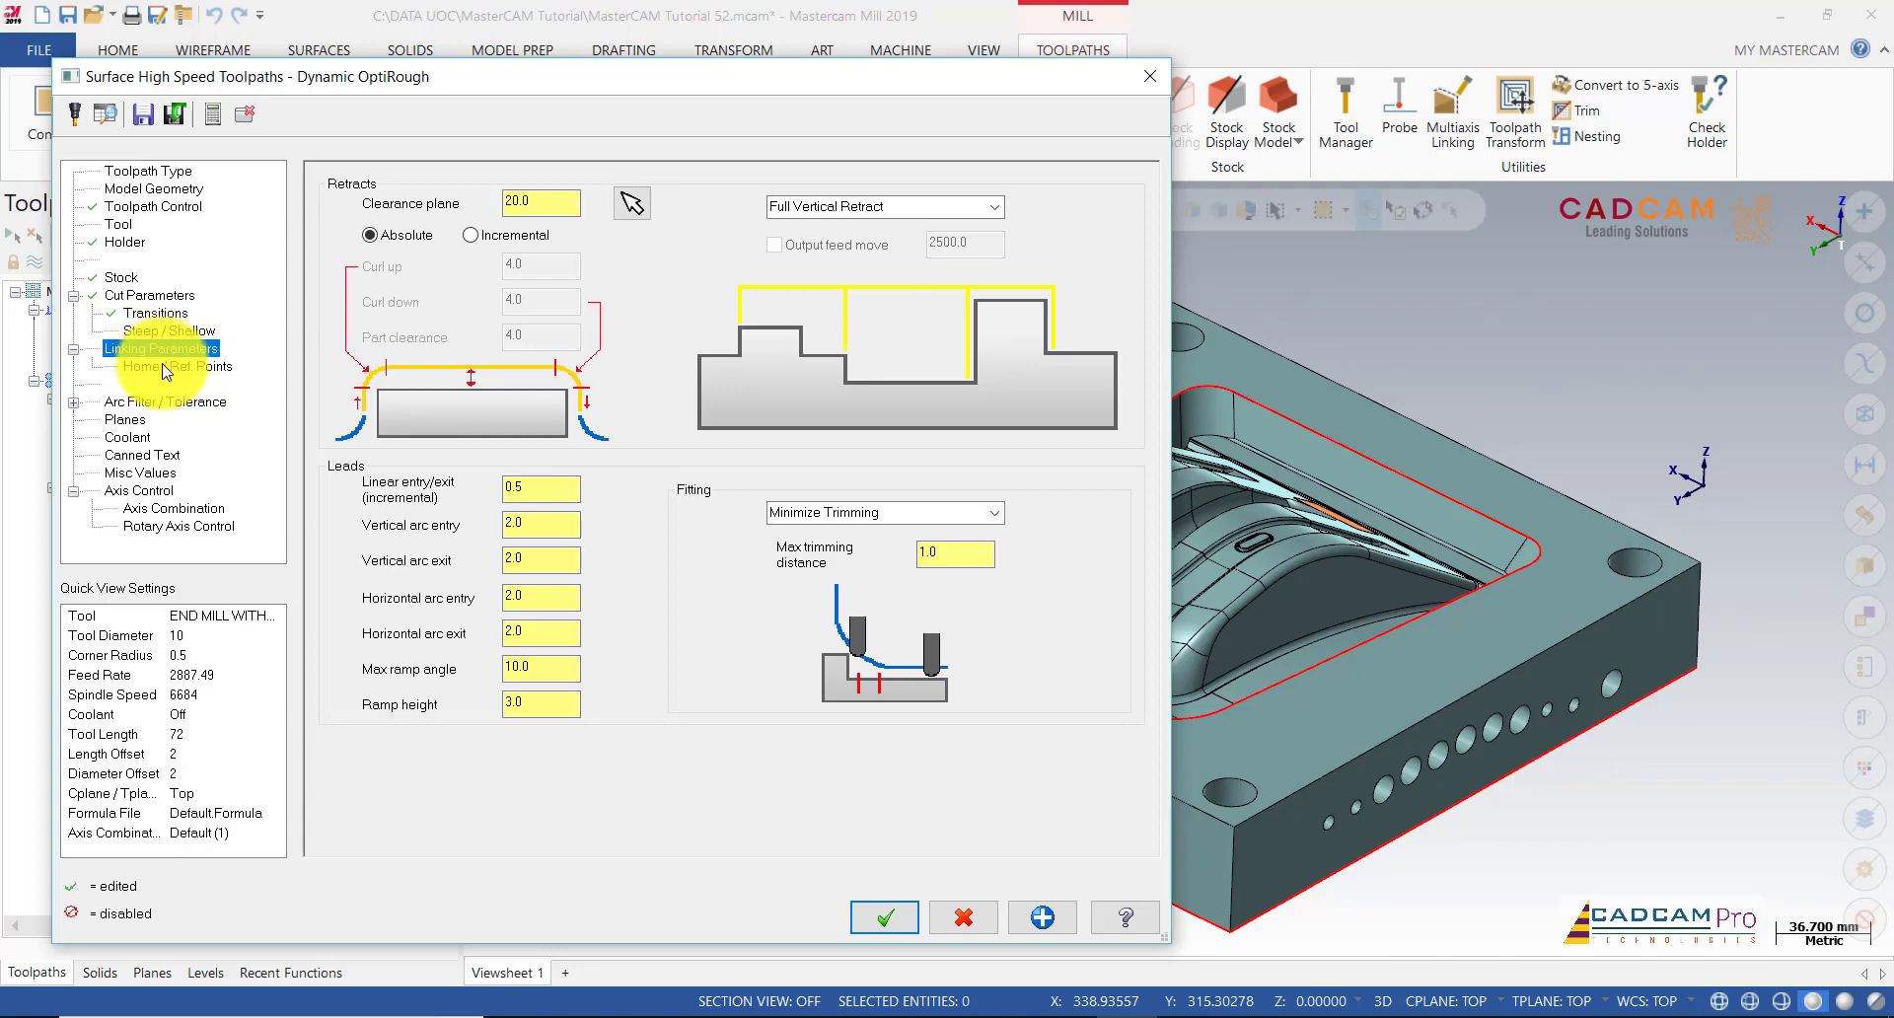
left_click(130, 420)
left_click(132, 438)
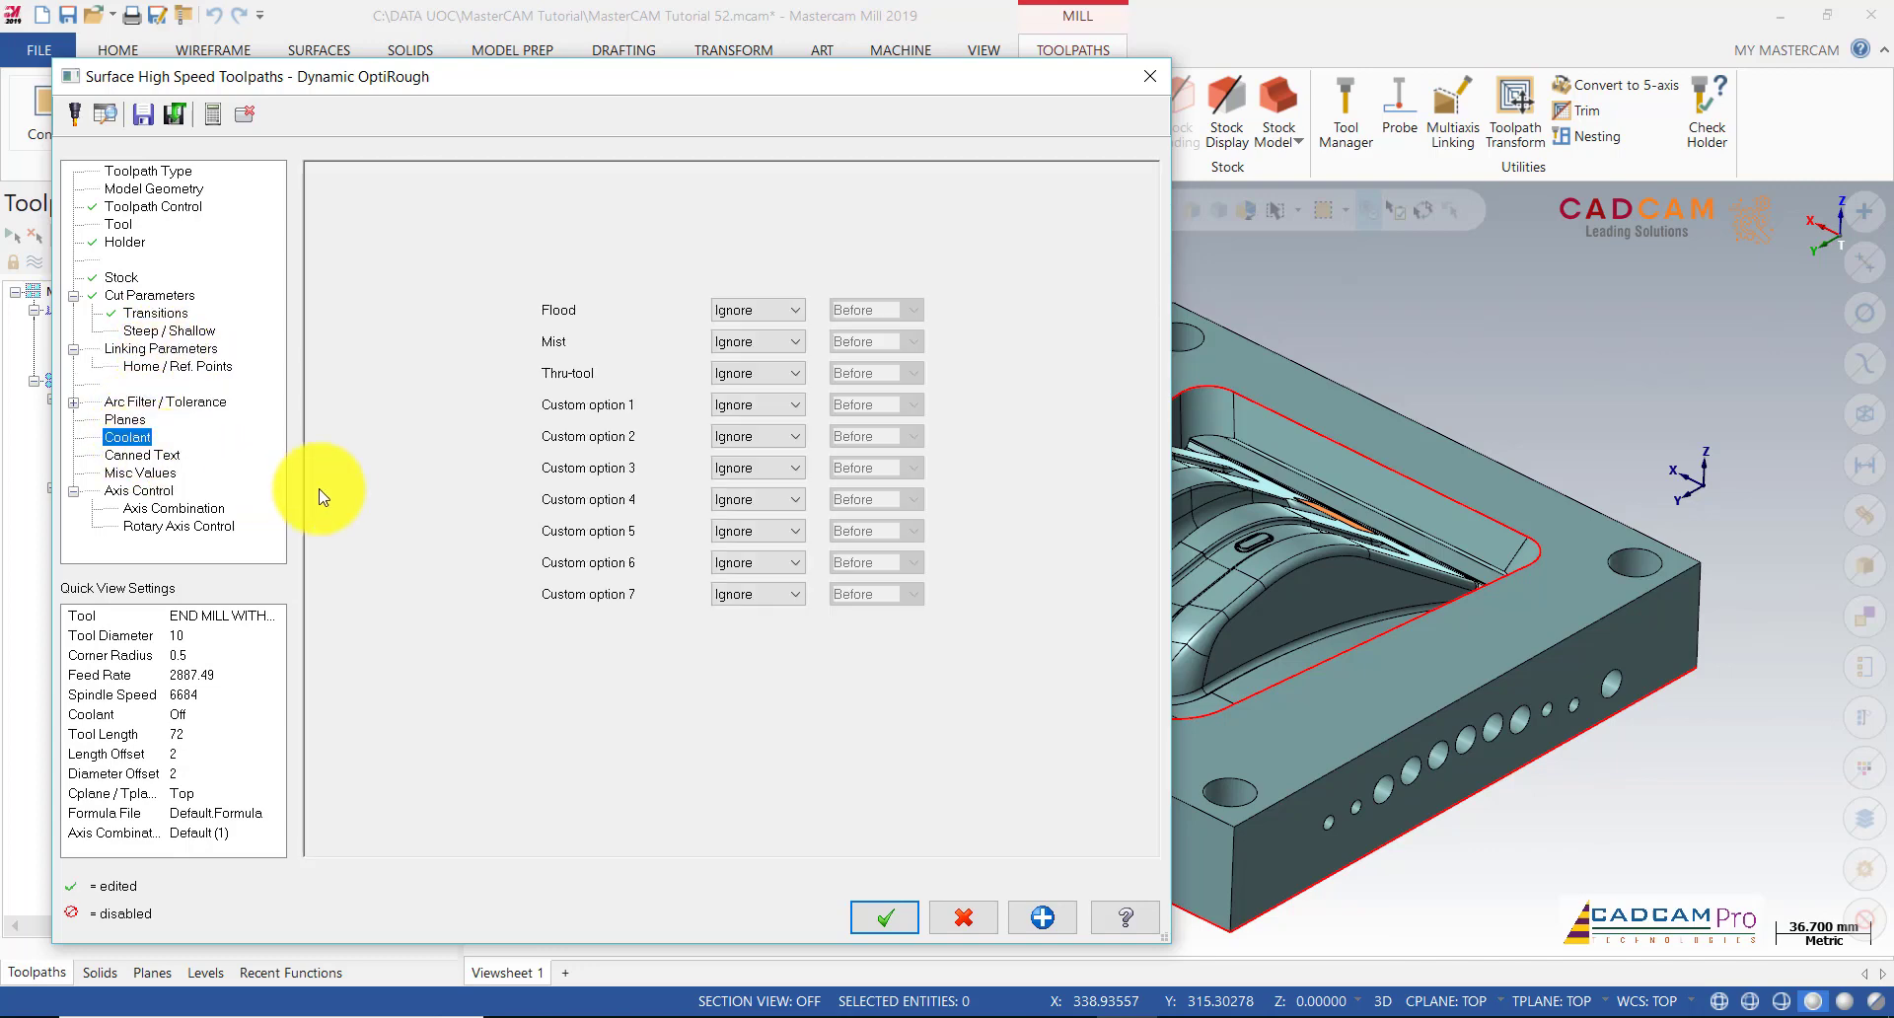
left_click(150, 296)
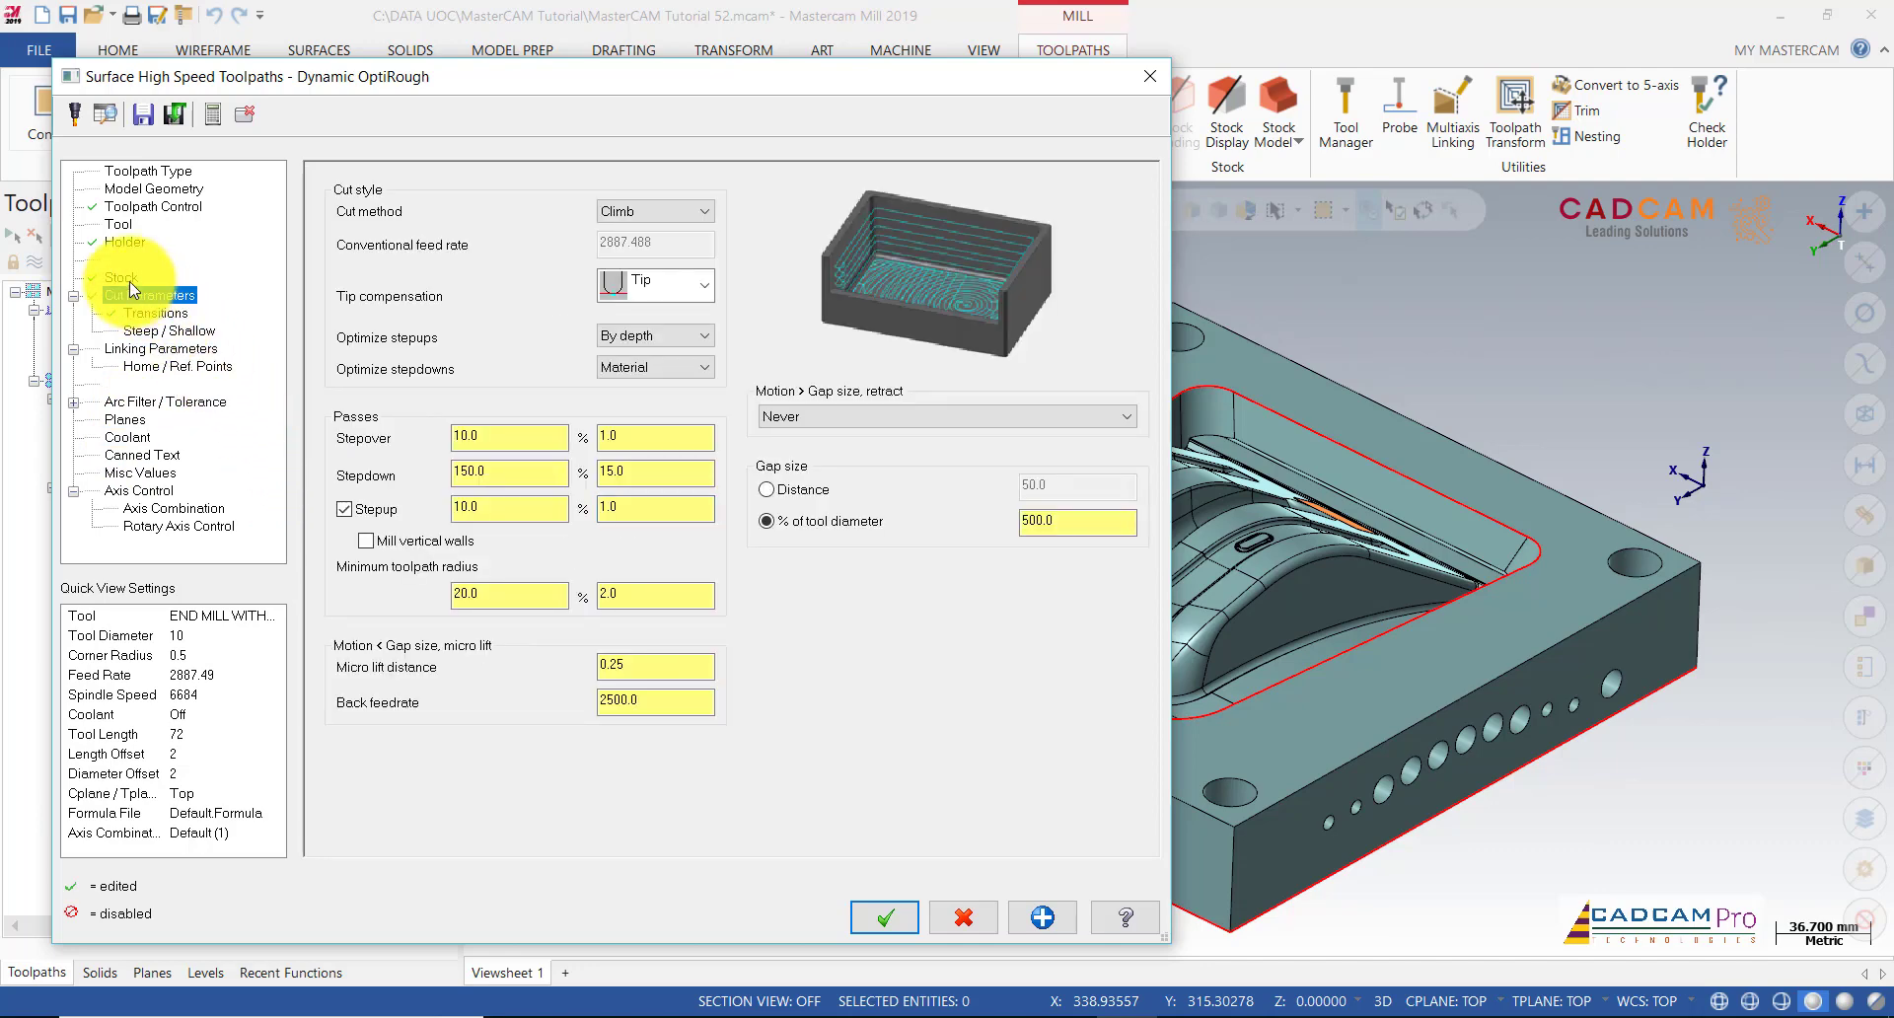
left_click(126, 279)
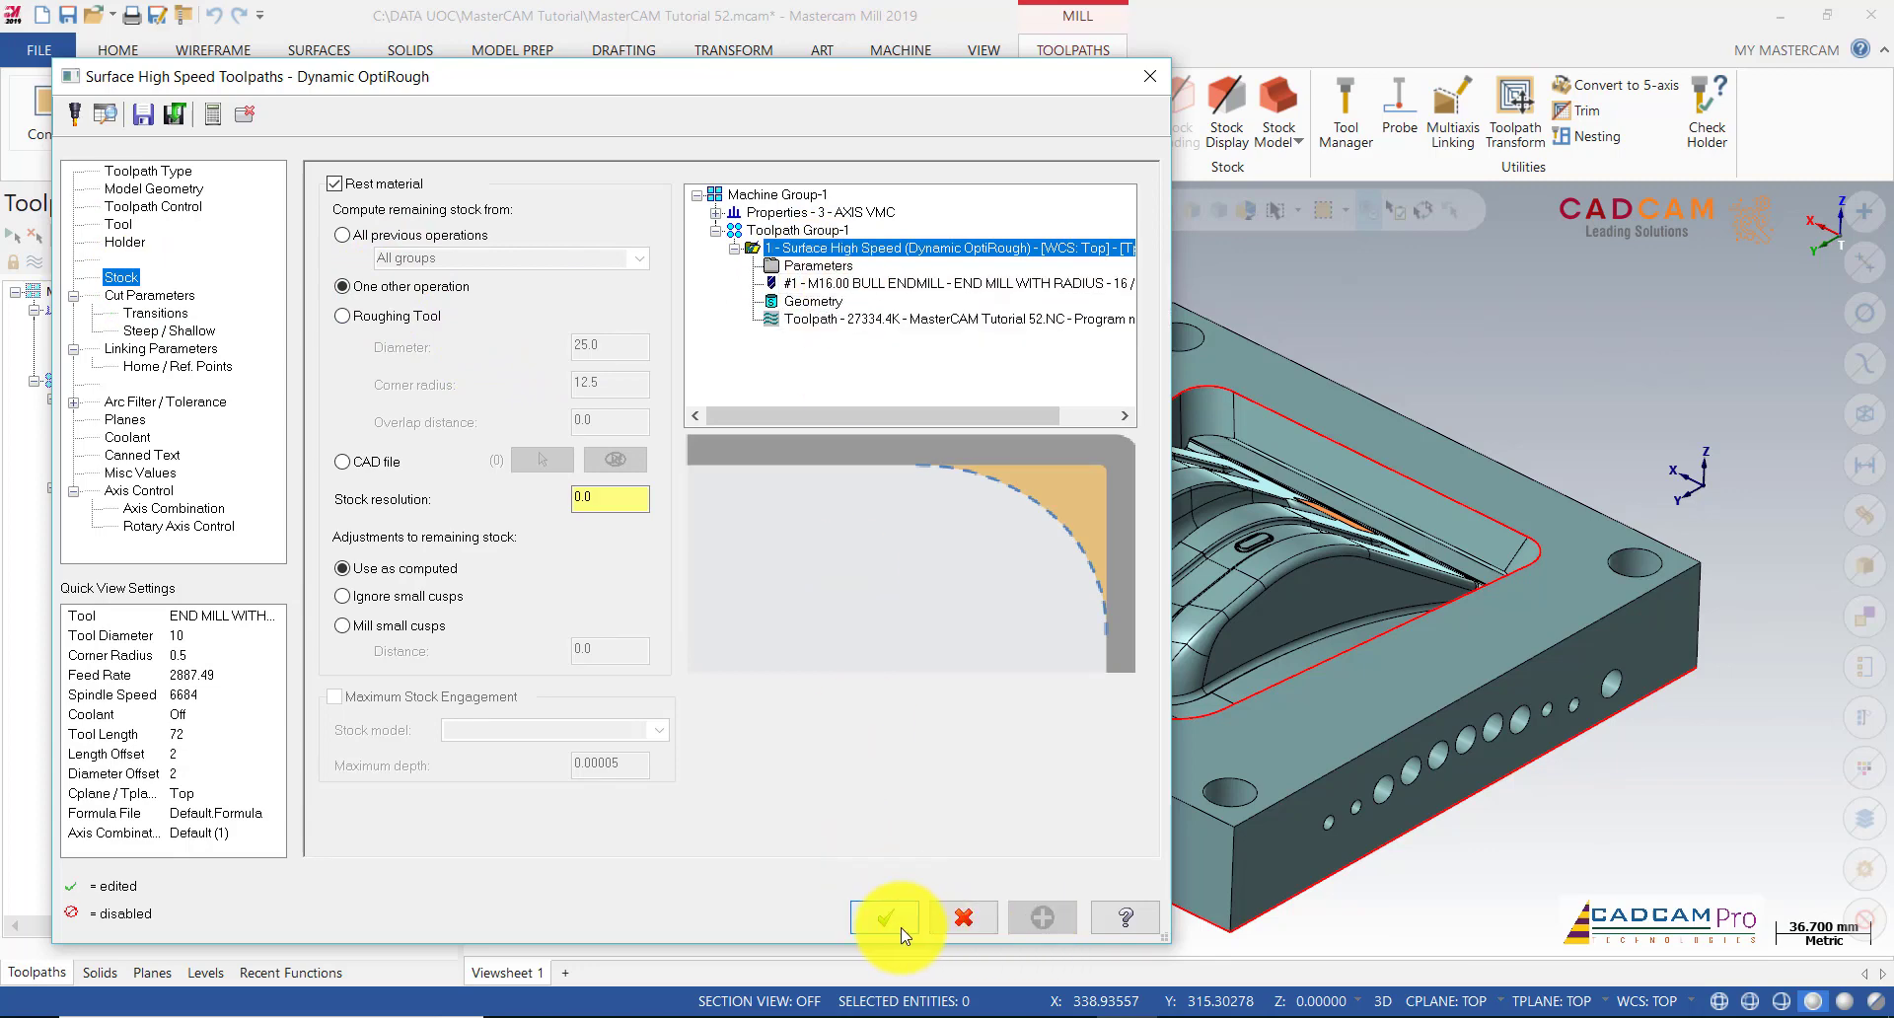
left_click(173, 171)
left_click(179, 190)
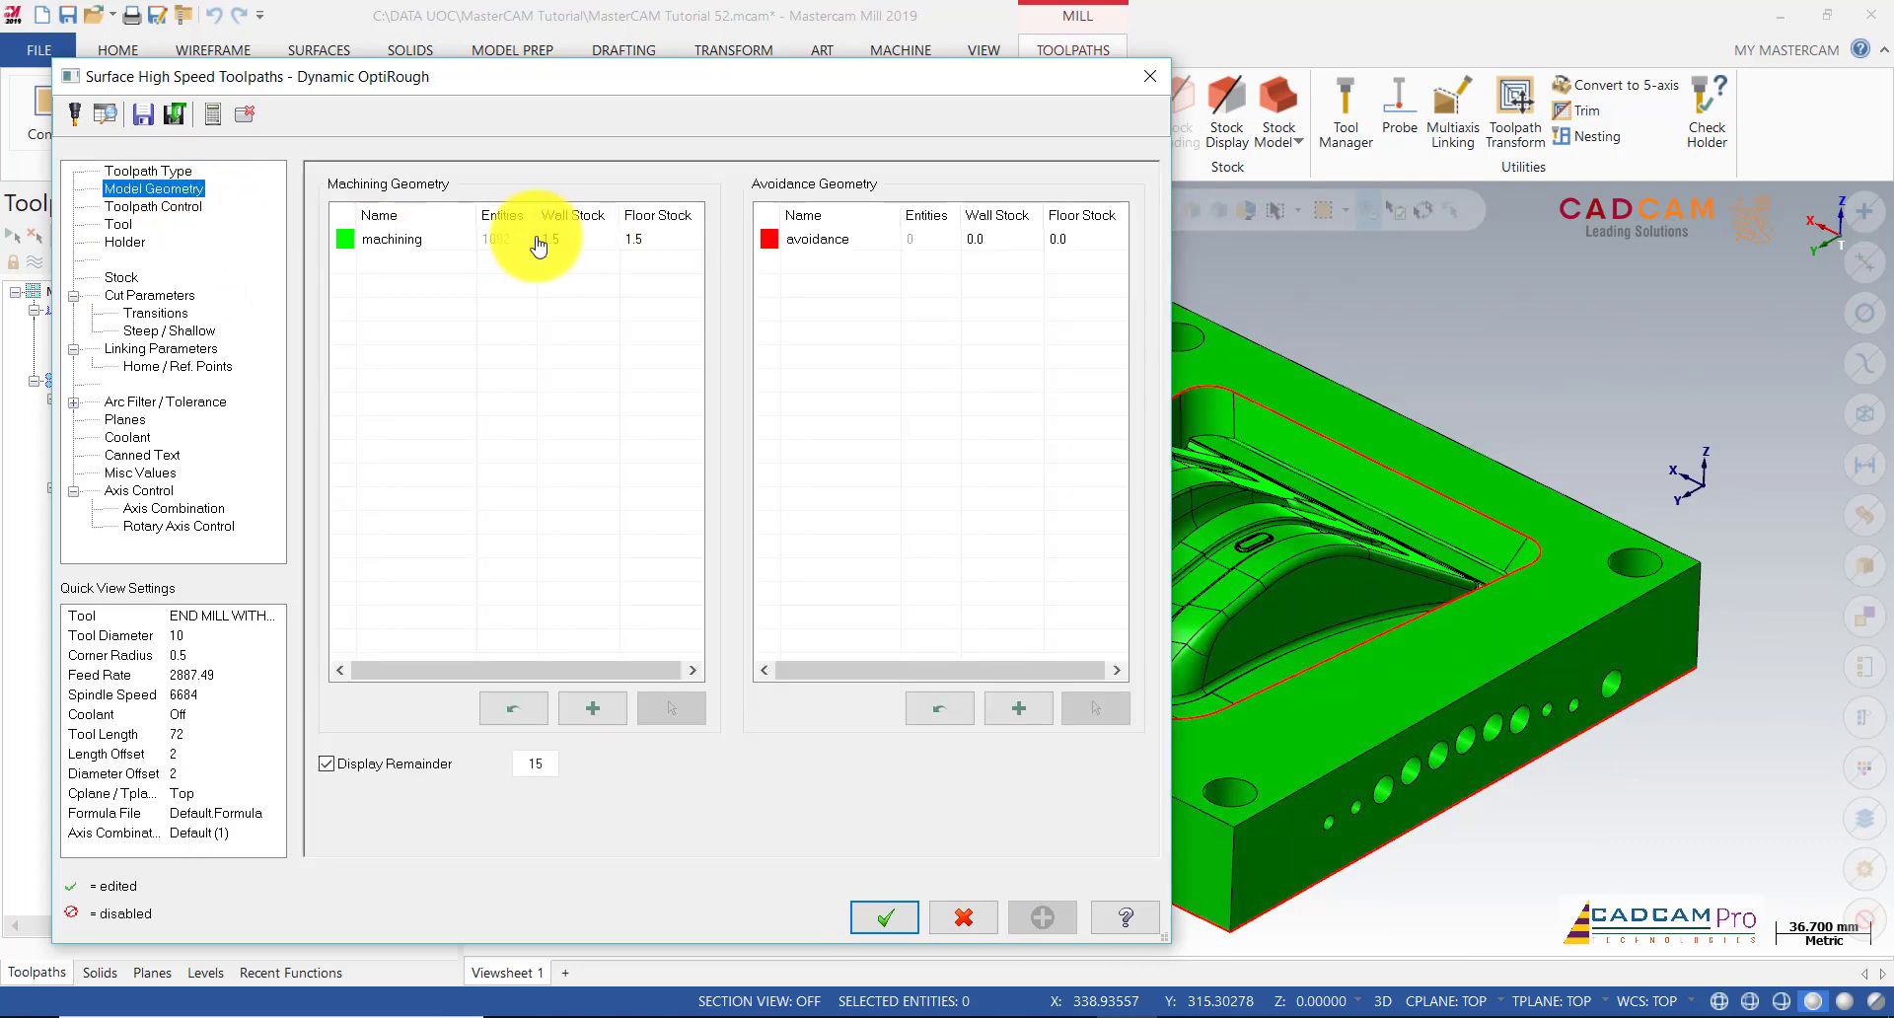
left_click(909, 915)
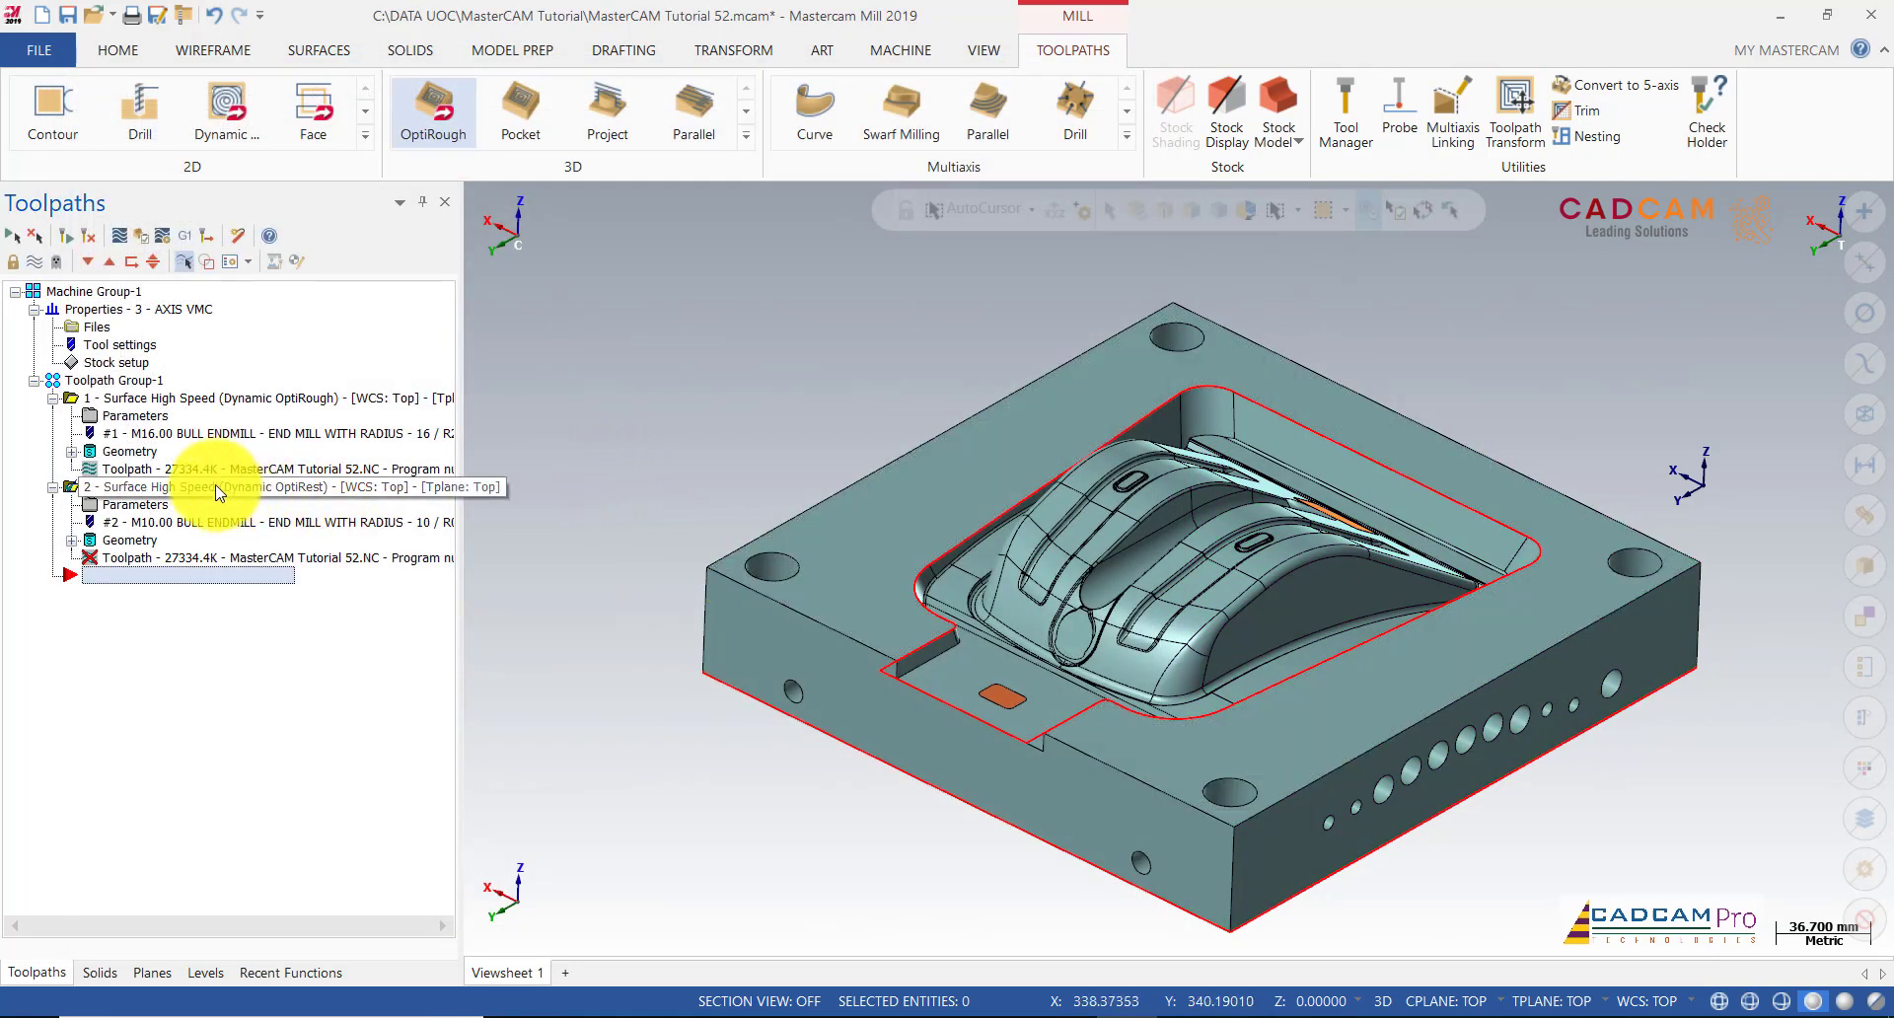
Step: Regenerate the dirty OptiRest operation and orbit the view to inspect both roughing toolpaths
left_click(68, 236)
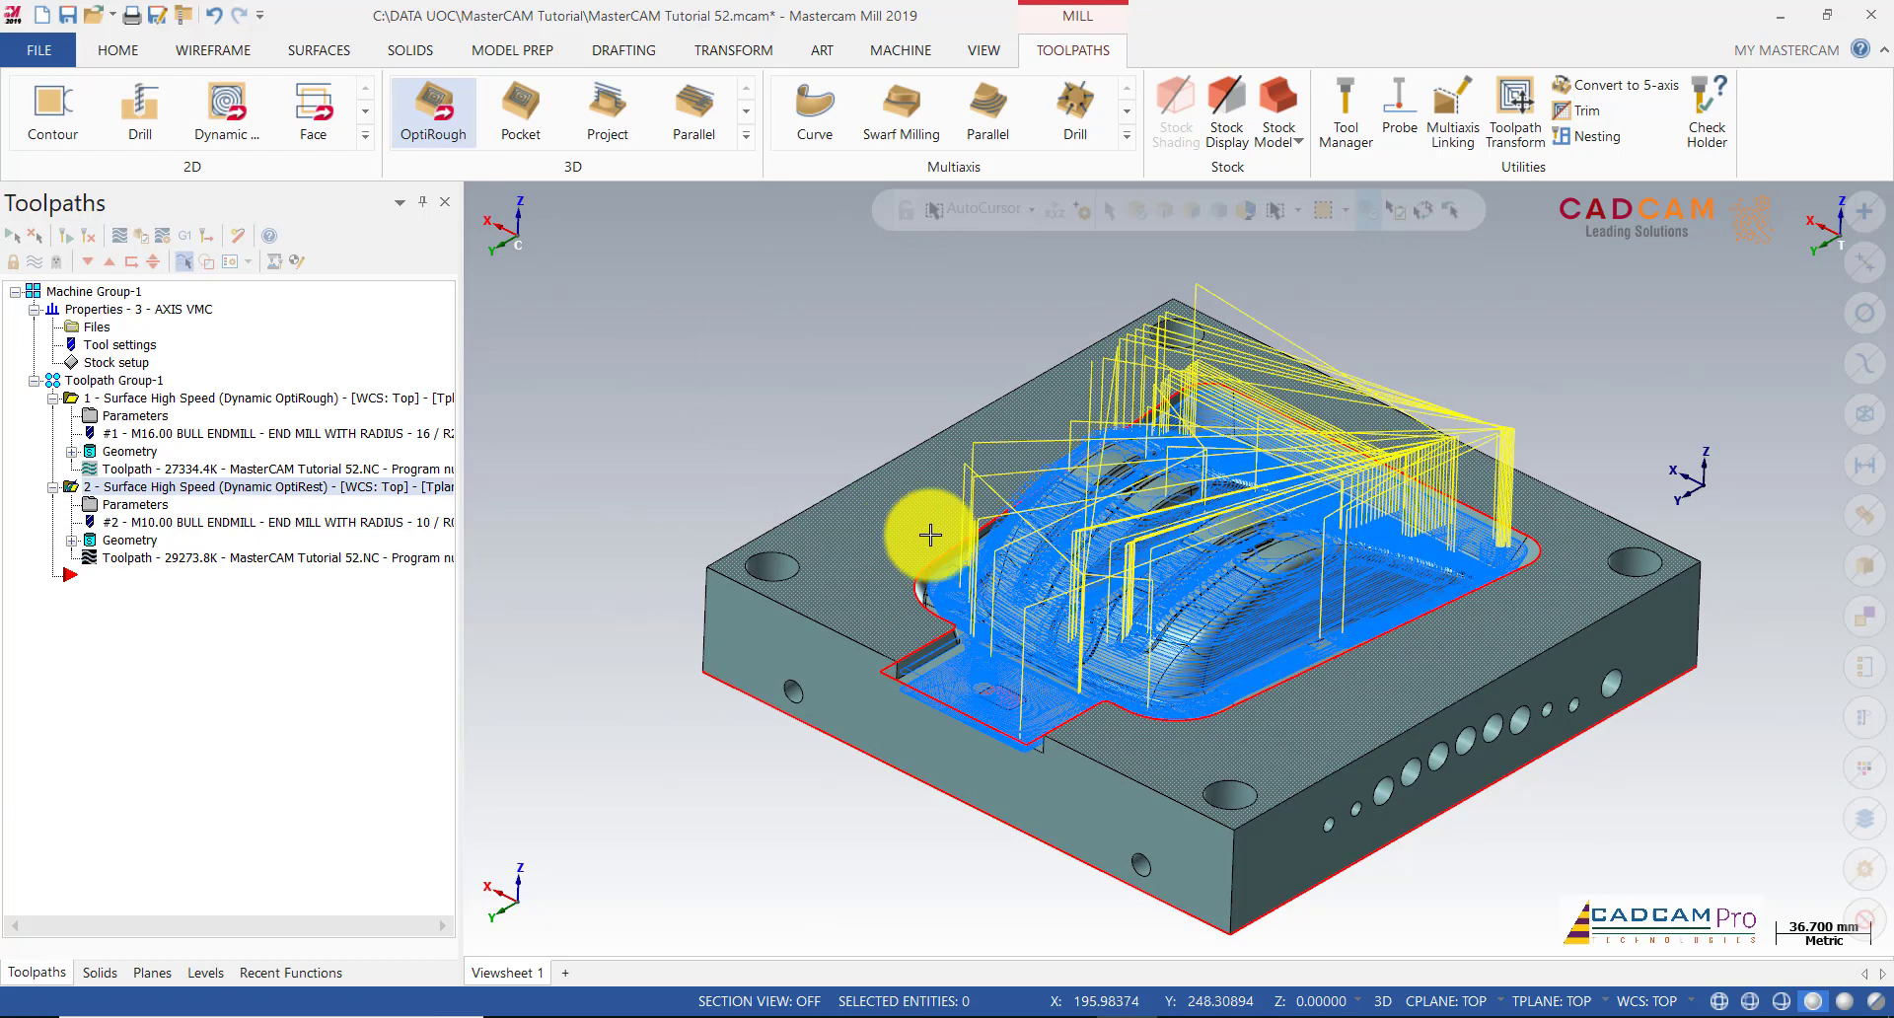
scroll(844, 446, "up", 1)
mouse_move(844, 445)
middle_mouse_down()
mouse_move(816, 427)
mouse_move(1045, 405)
mouse_move(1121, 466)
mouse_move(1056, 600)
mouse_move(1069, 511)
mouse_move(1045, 459)
mouse_move(901, 396)
mouse_move(795, 444)
mouse_move(795, 478)
mouse_move(850, 454)
mouse_move(773, 445)
mouse_move(737, 470)
middle_mouse_up()
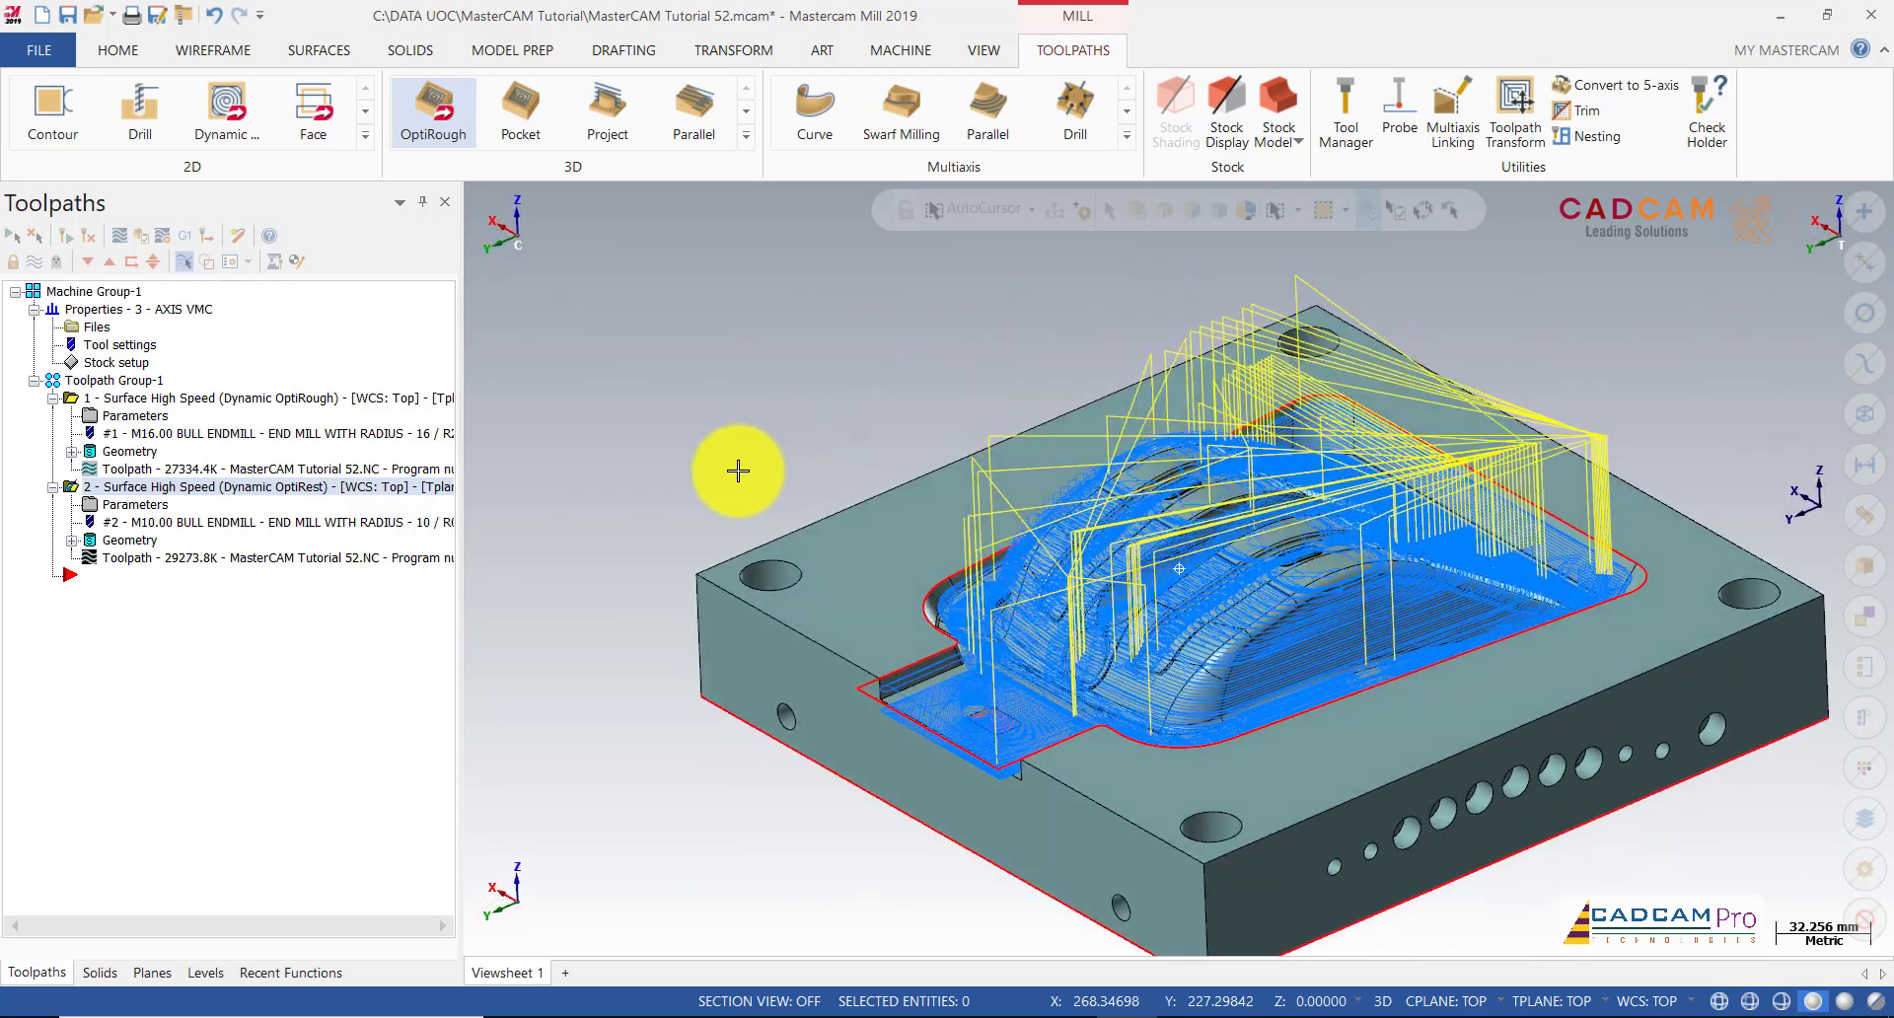
scroll(999, 743, "up", 4)
scroll(755, 690, "down", 4)
middle_click_drag(748, 676, 875, 541)
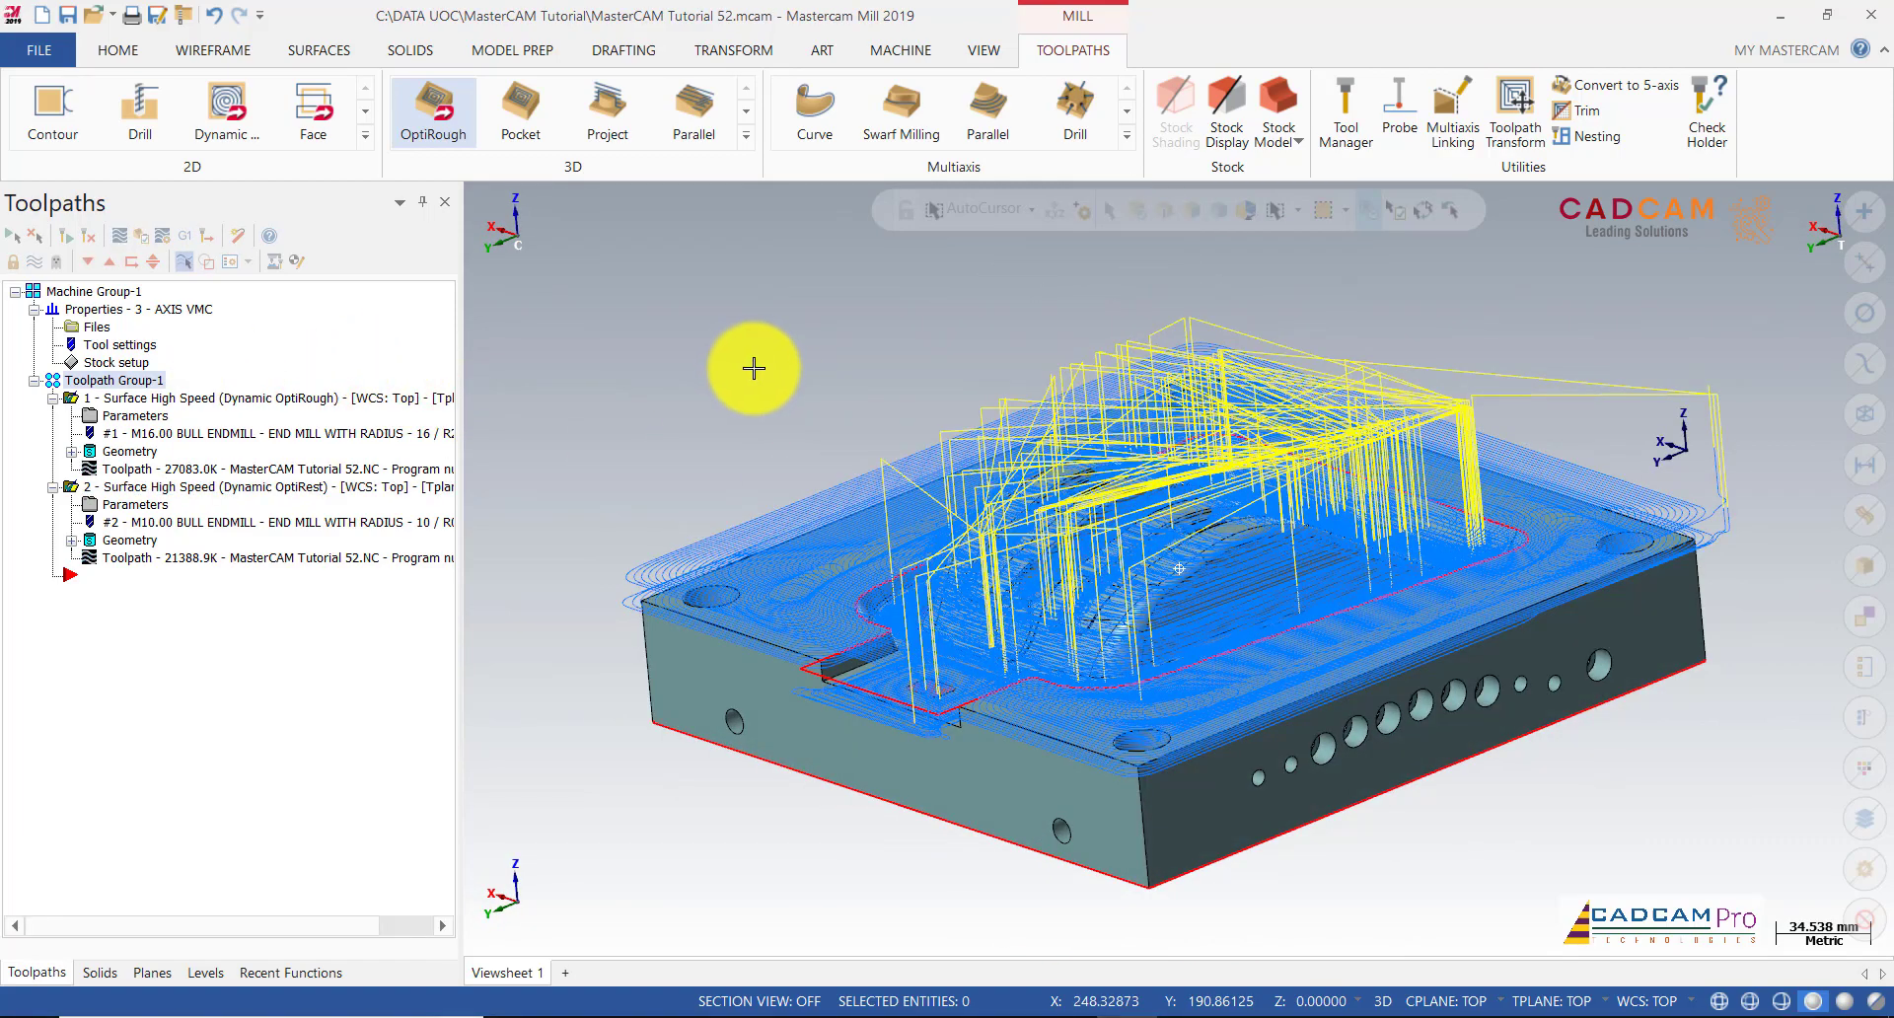
middle_click_drag(759, 368, 809, 371)
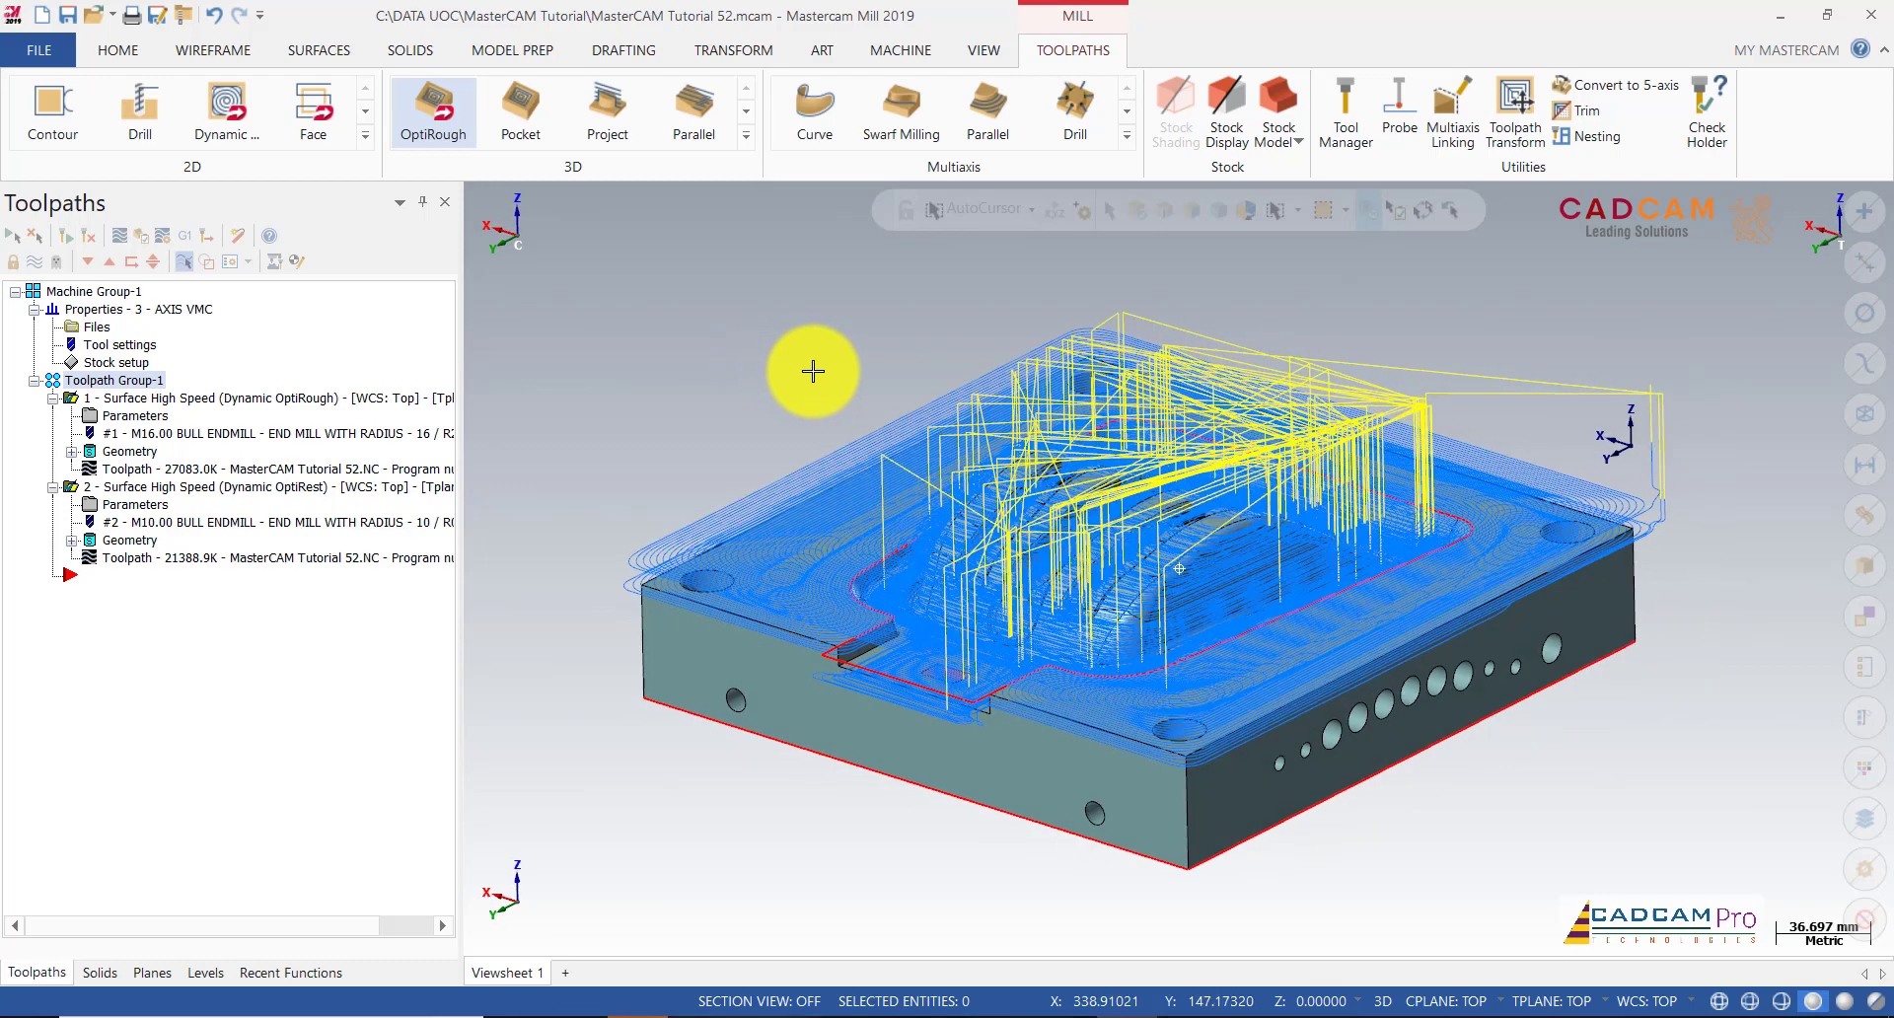
Step: Verify both operations in Mastercam Simulator and maximize the simulator window
left_click(176, 260)
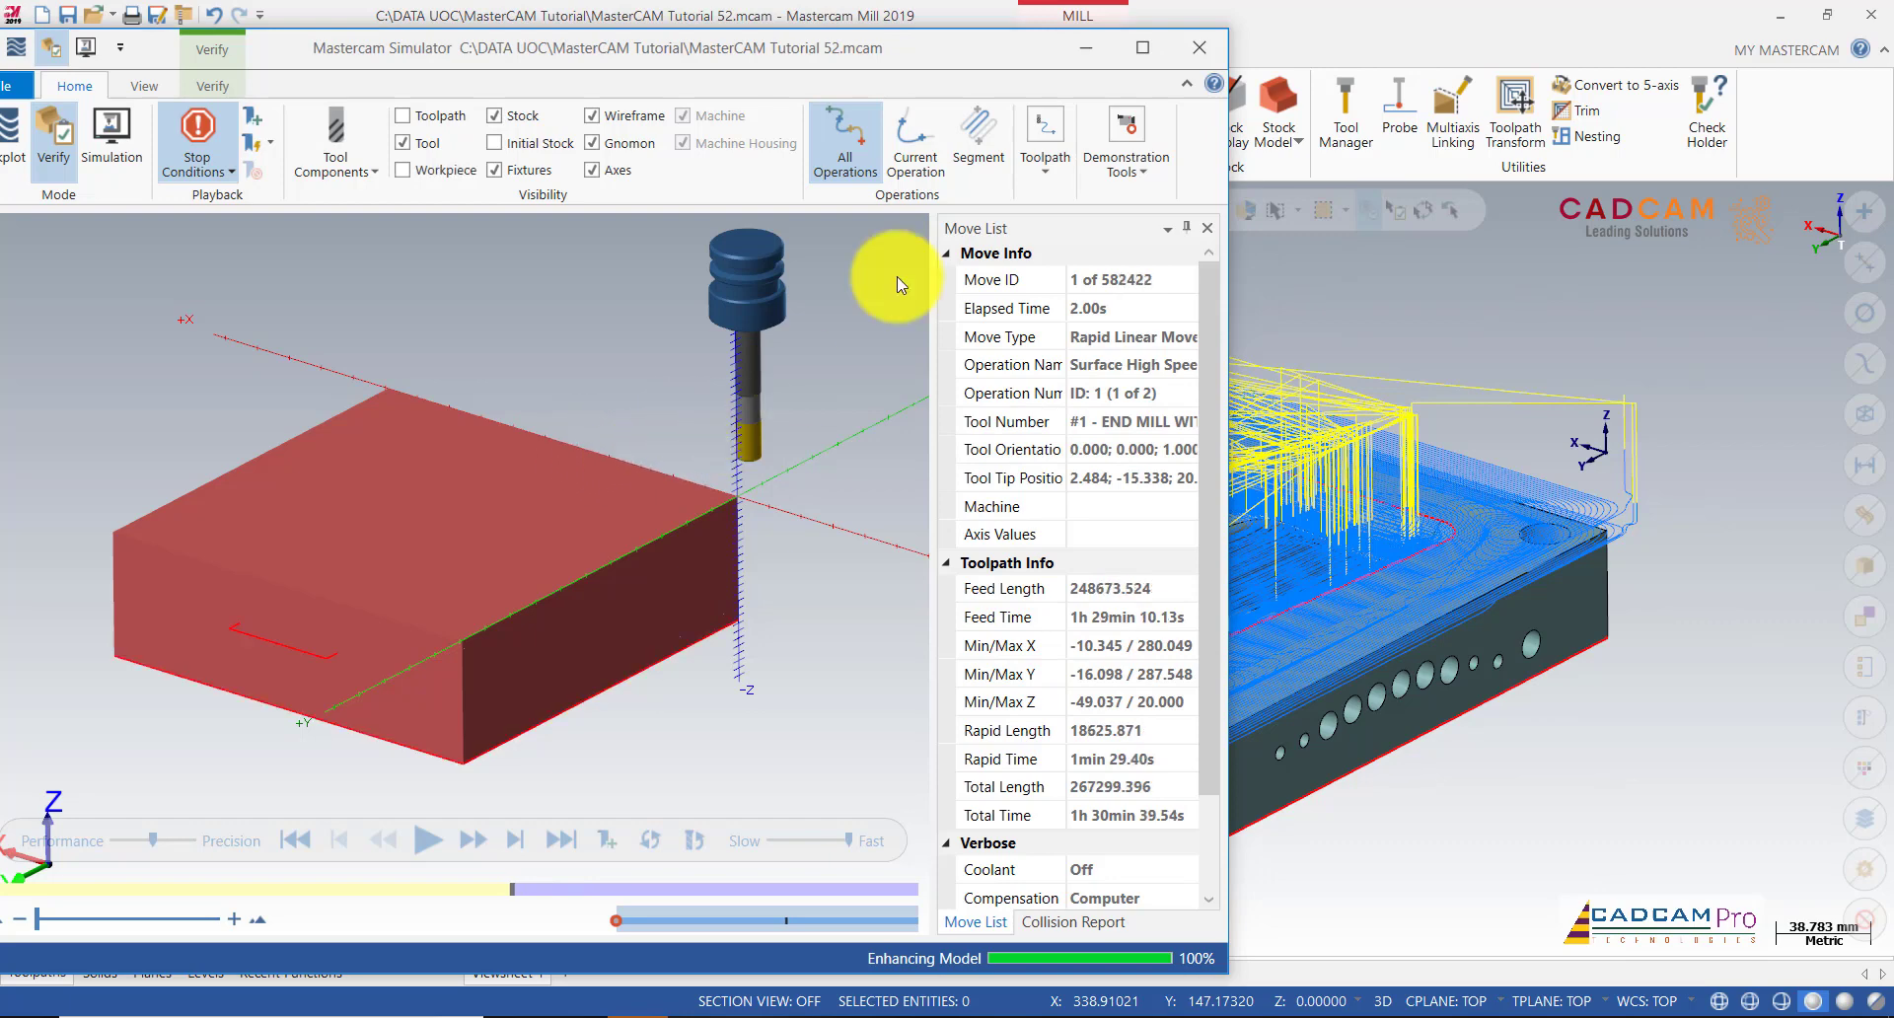
left_click(1142, 47)
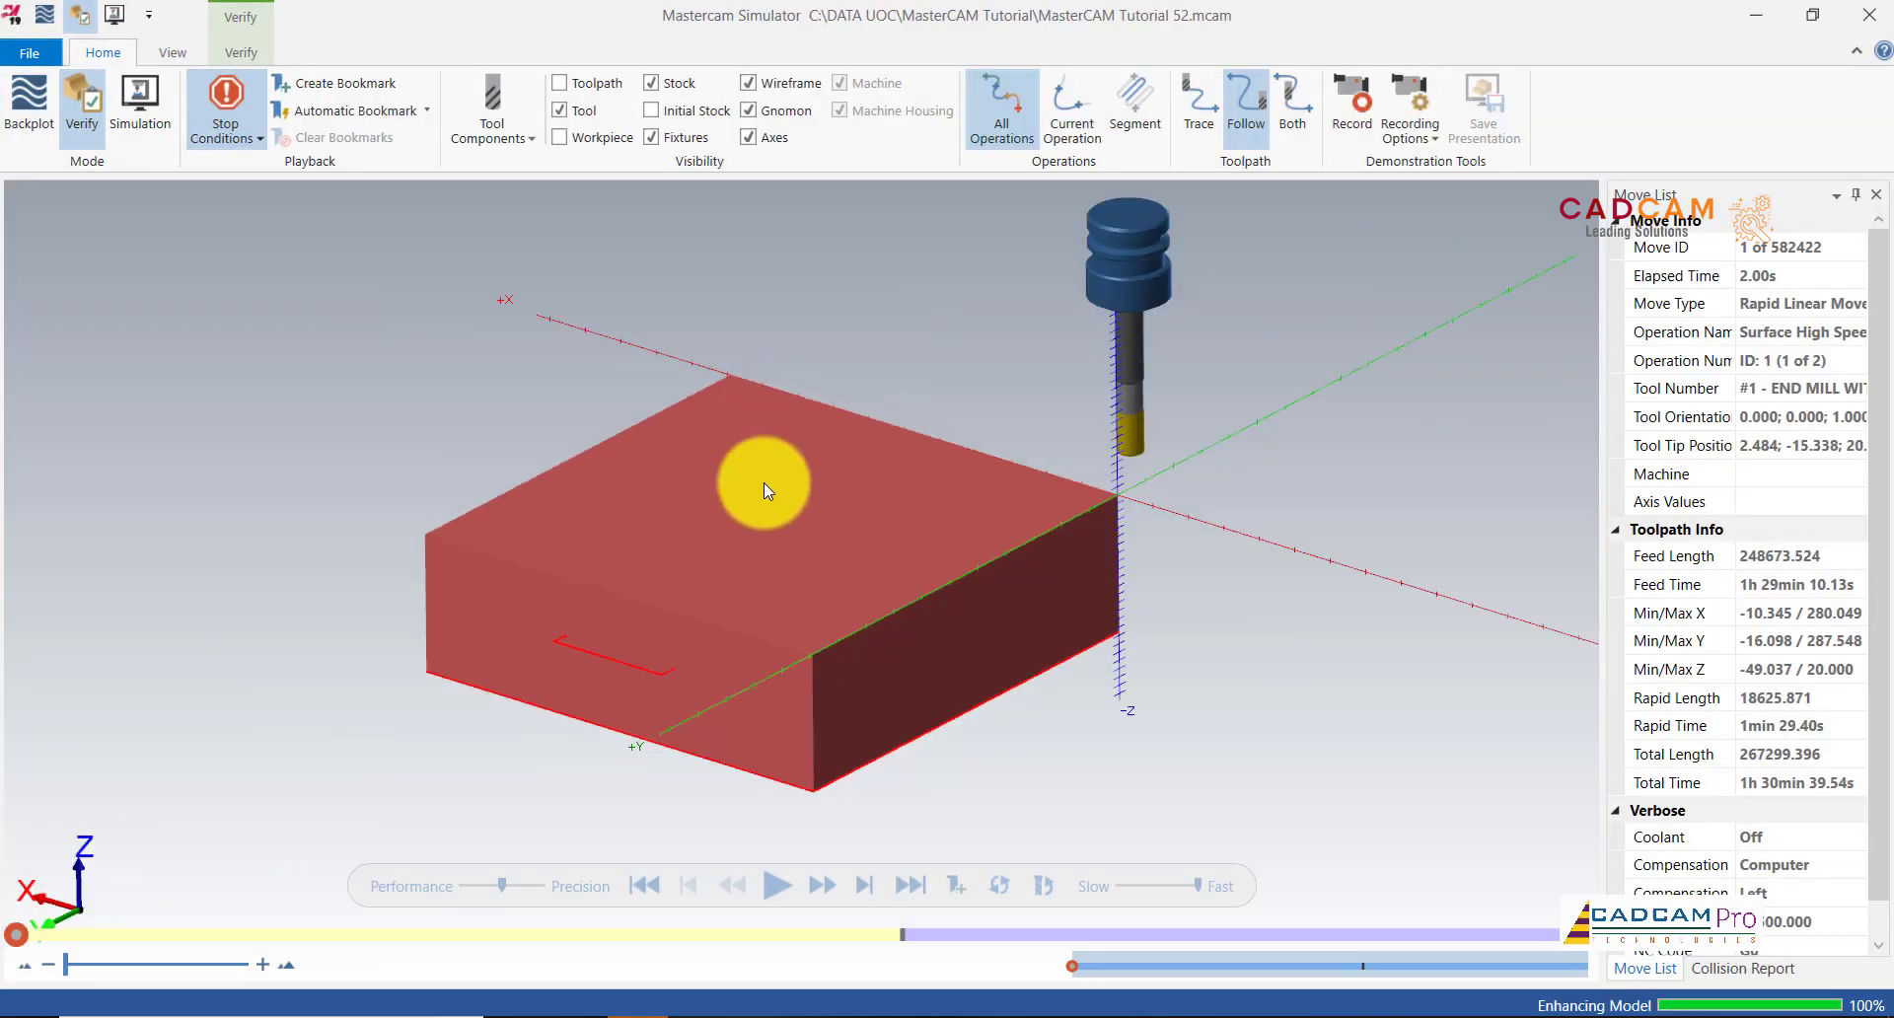
Step: Play the simulation at an adjusted speed until it stops at operation 2's tool change
left_click(778, 885)
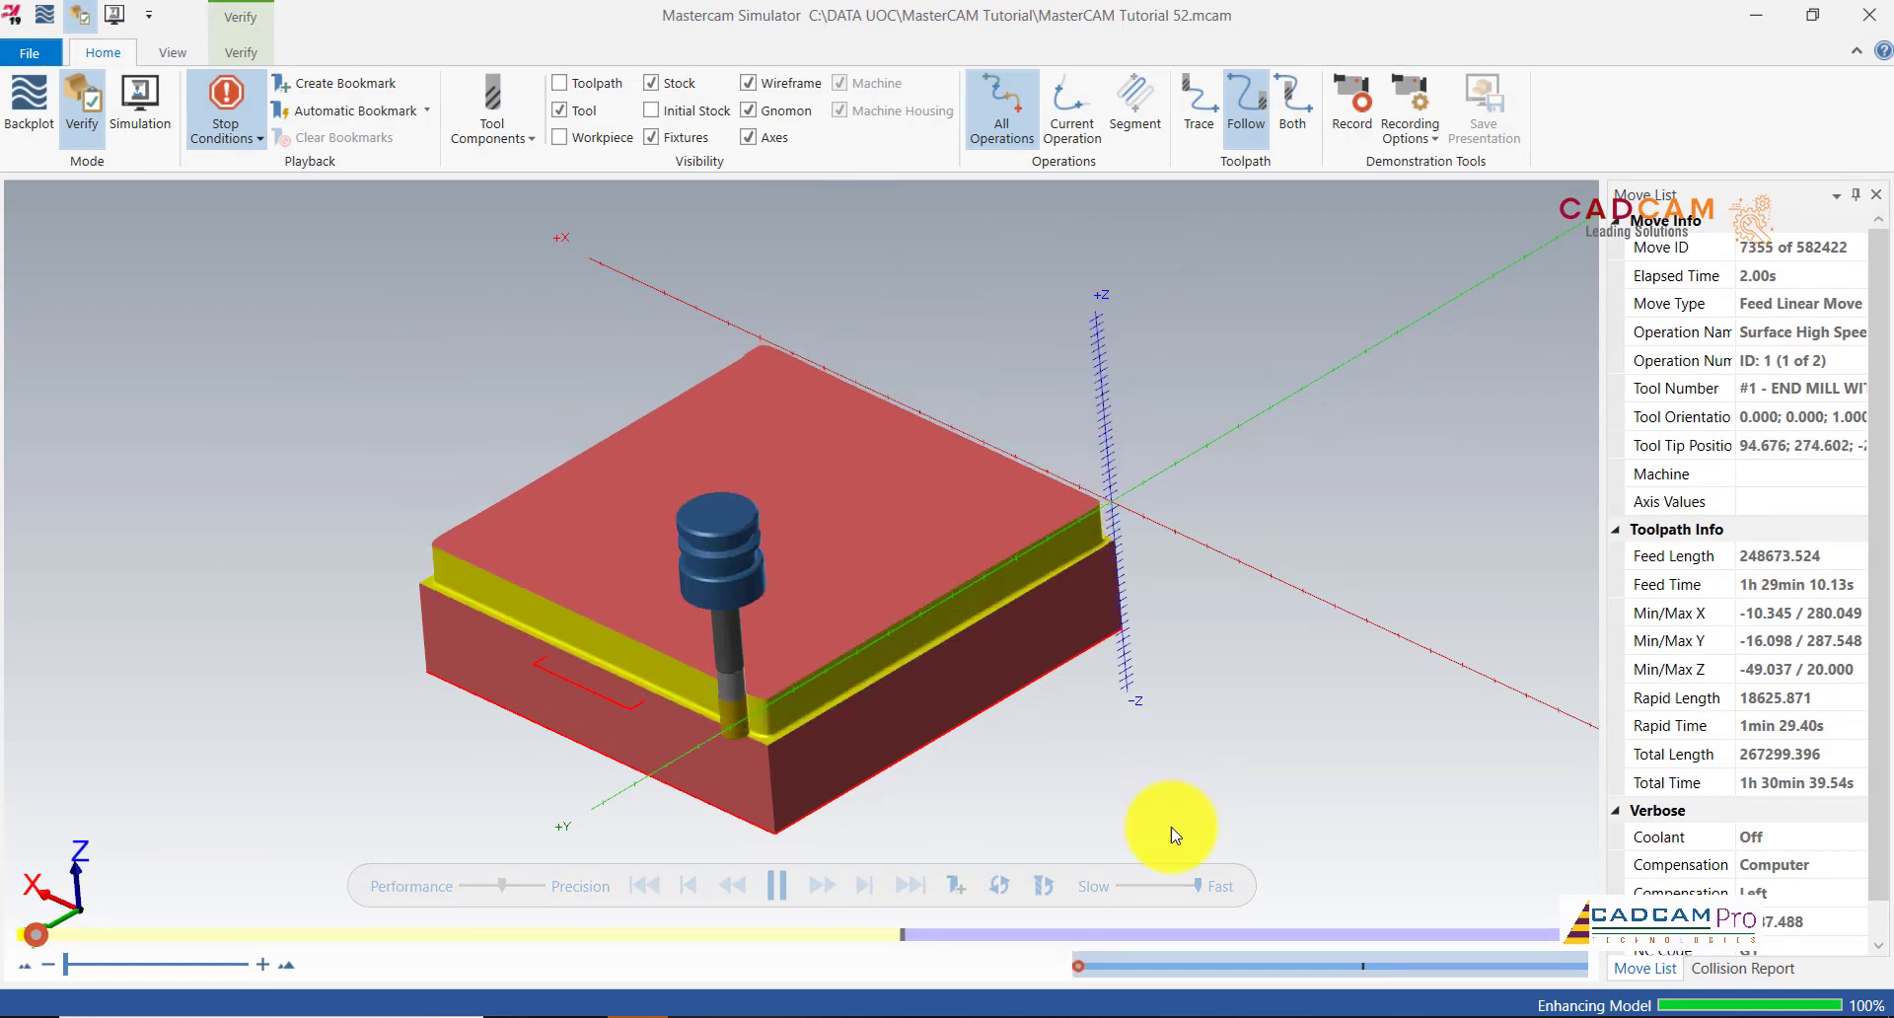
mouse_move(1195, 883)
left_mouse_down()
mouse_move(1150, 883)
mouse_move(1214, 896)
left_mouse_up()
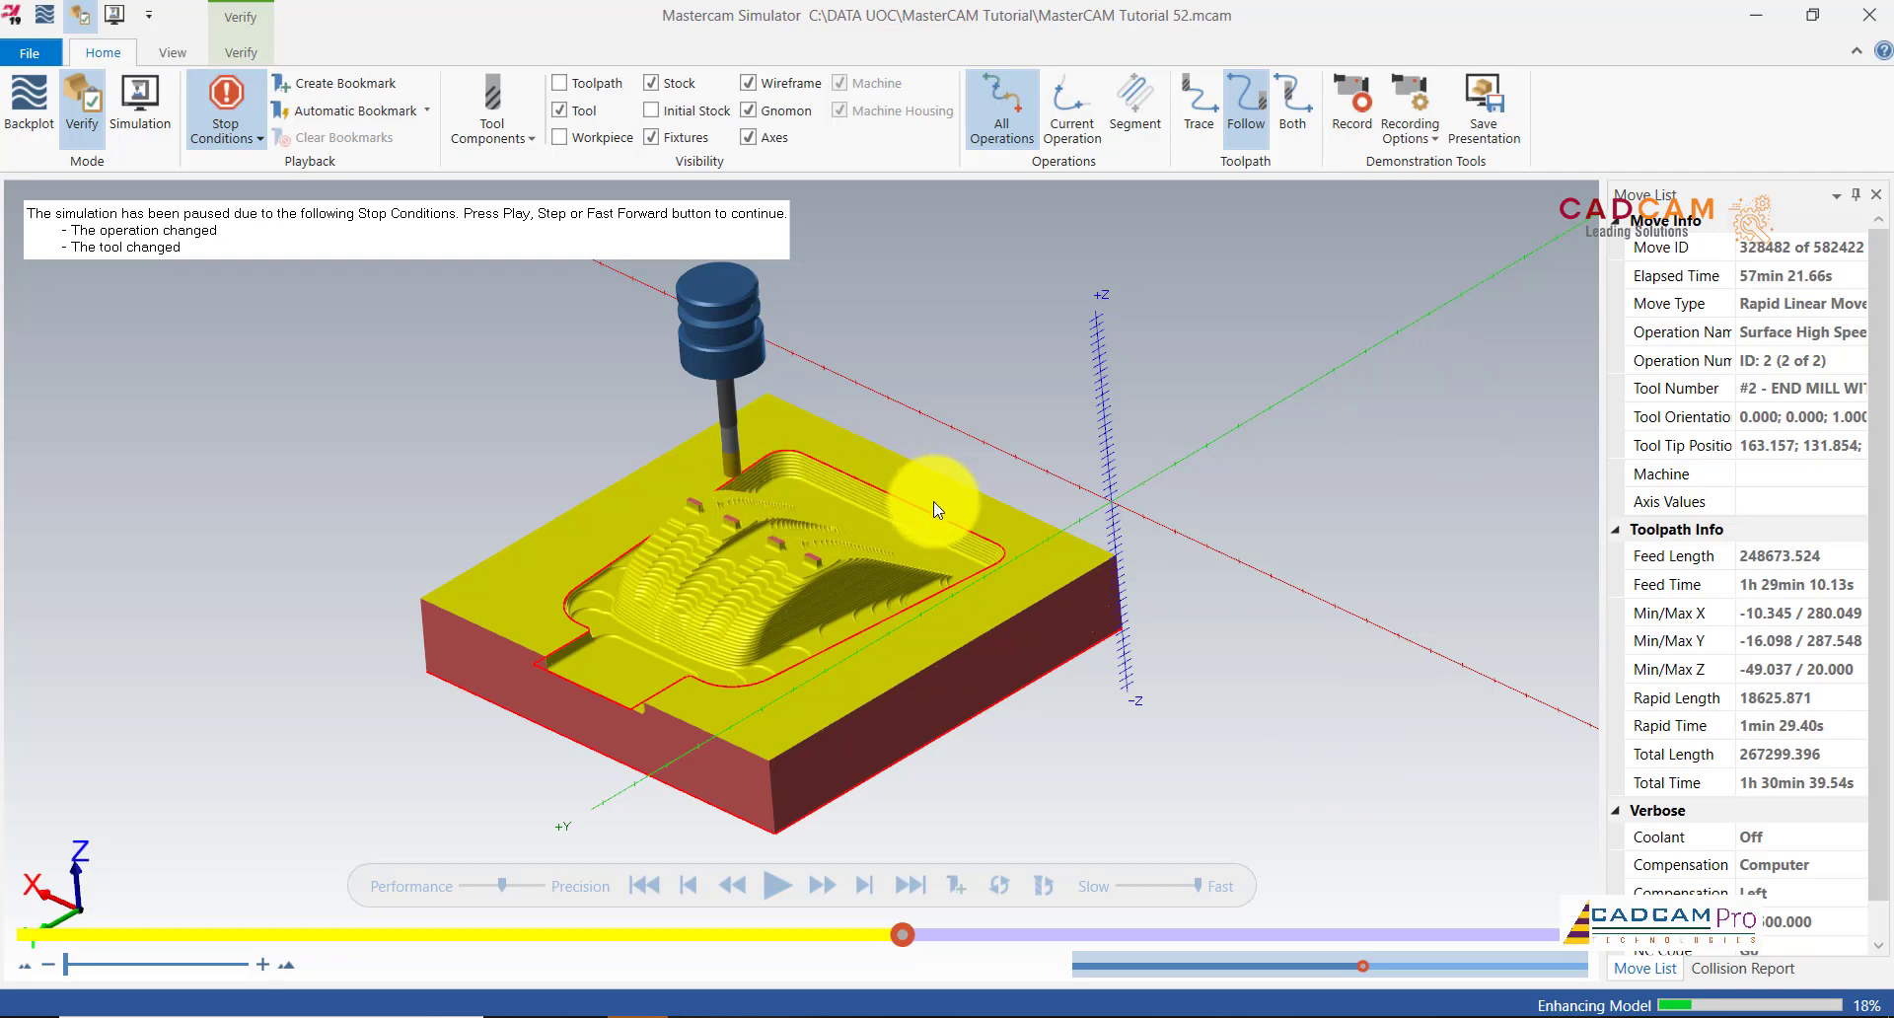
Step: Resume the simulation so the OptiRest pass runs to its final move, 582422
left_click_drag(933, 501, 945, 537)
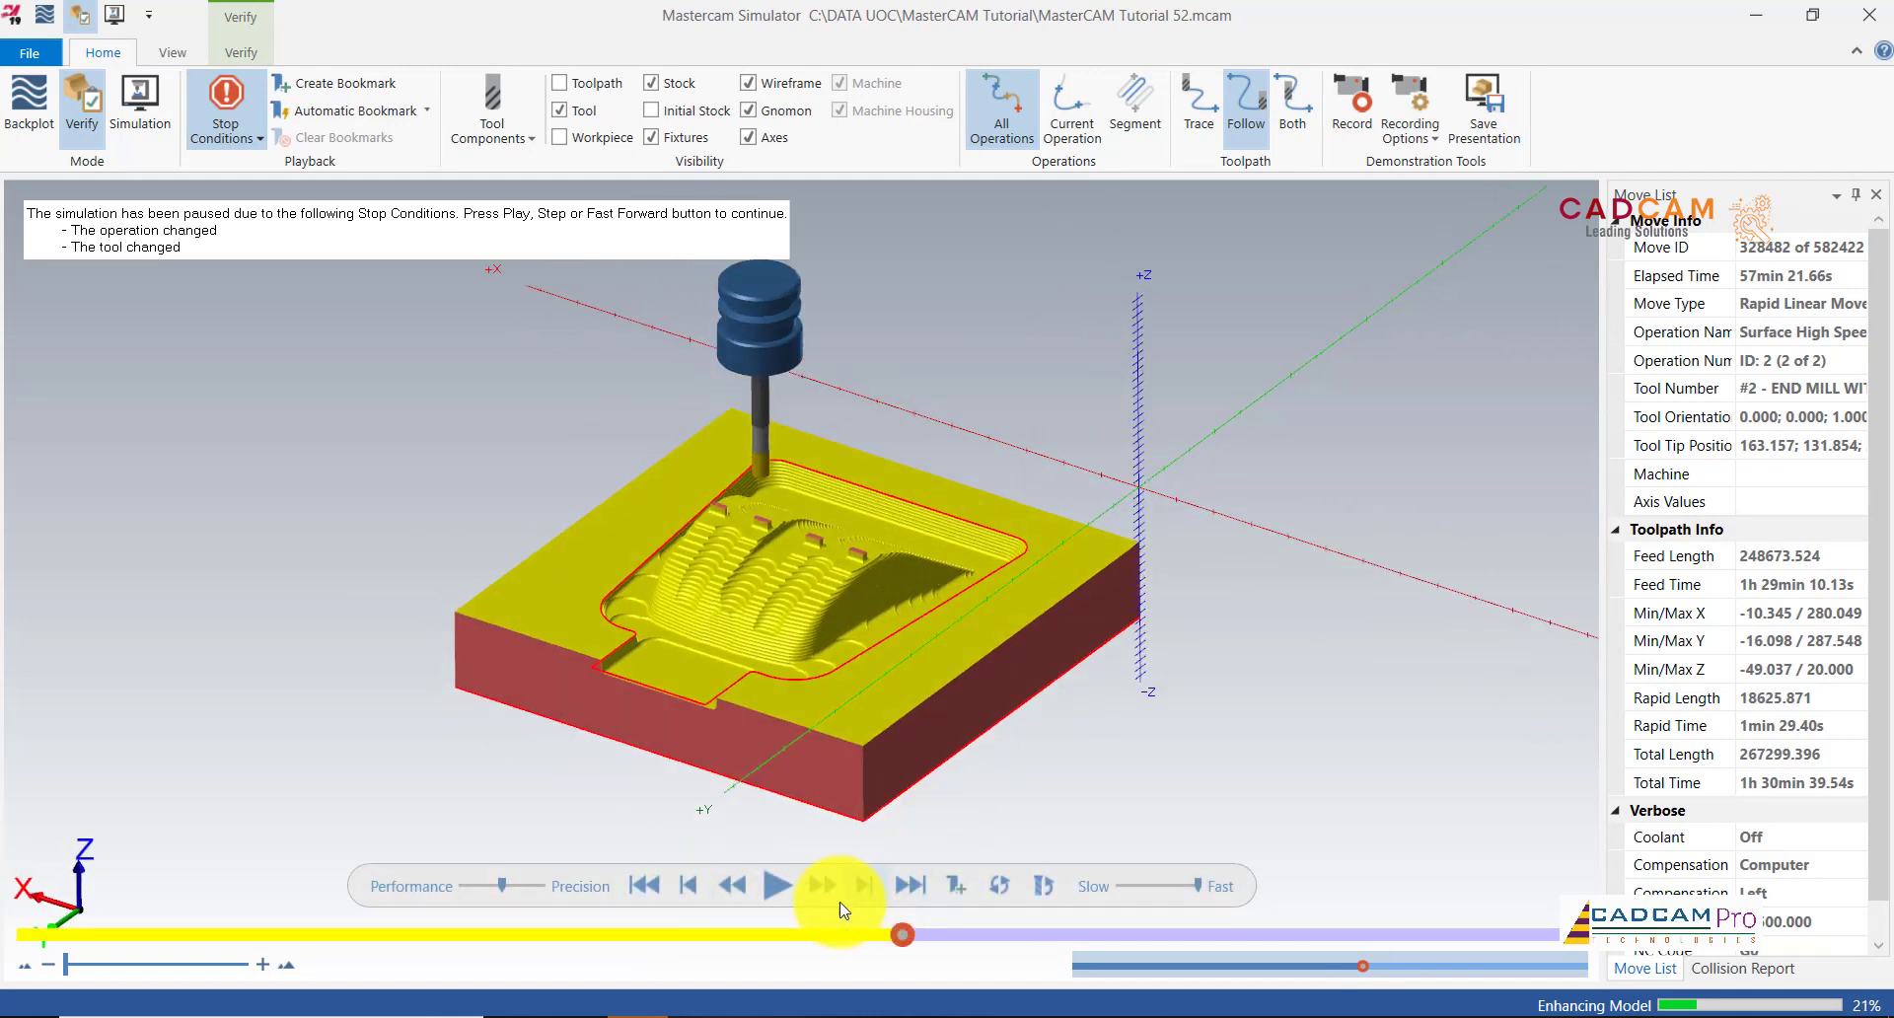
left_click(778, 886)
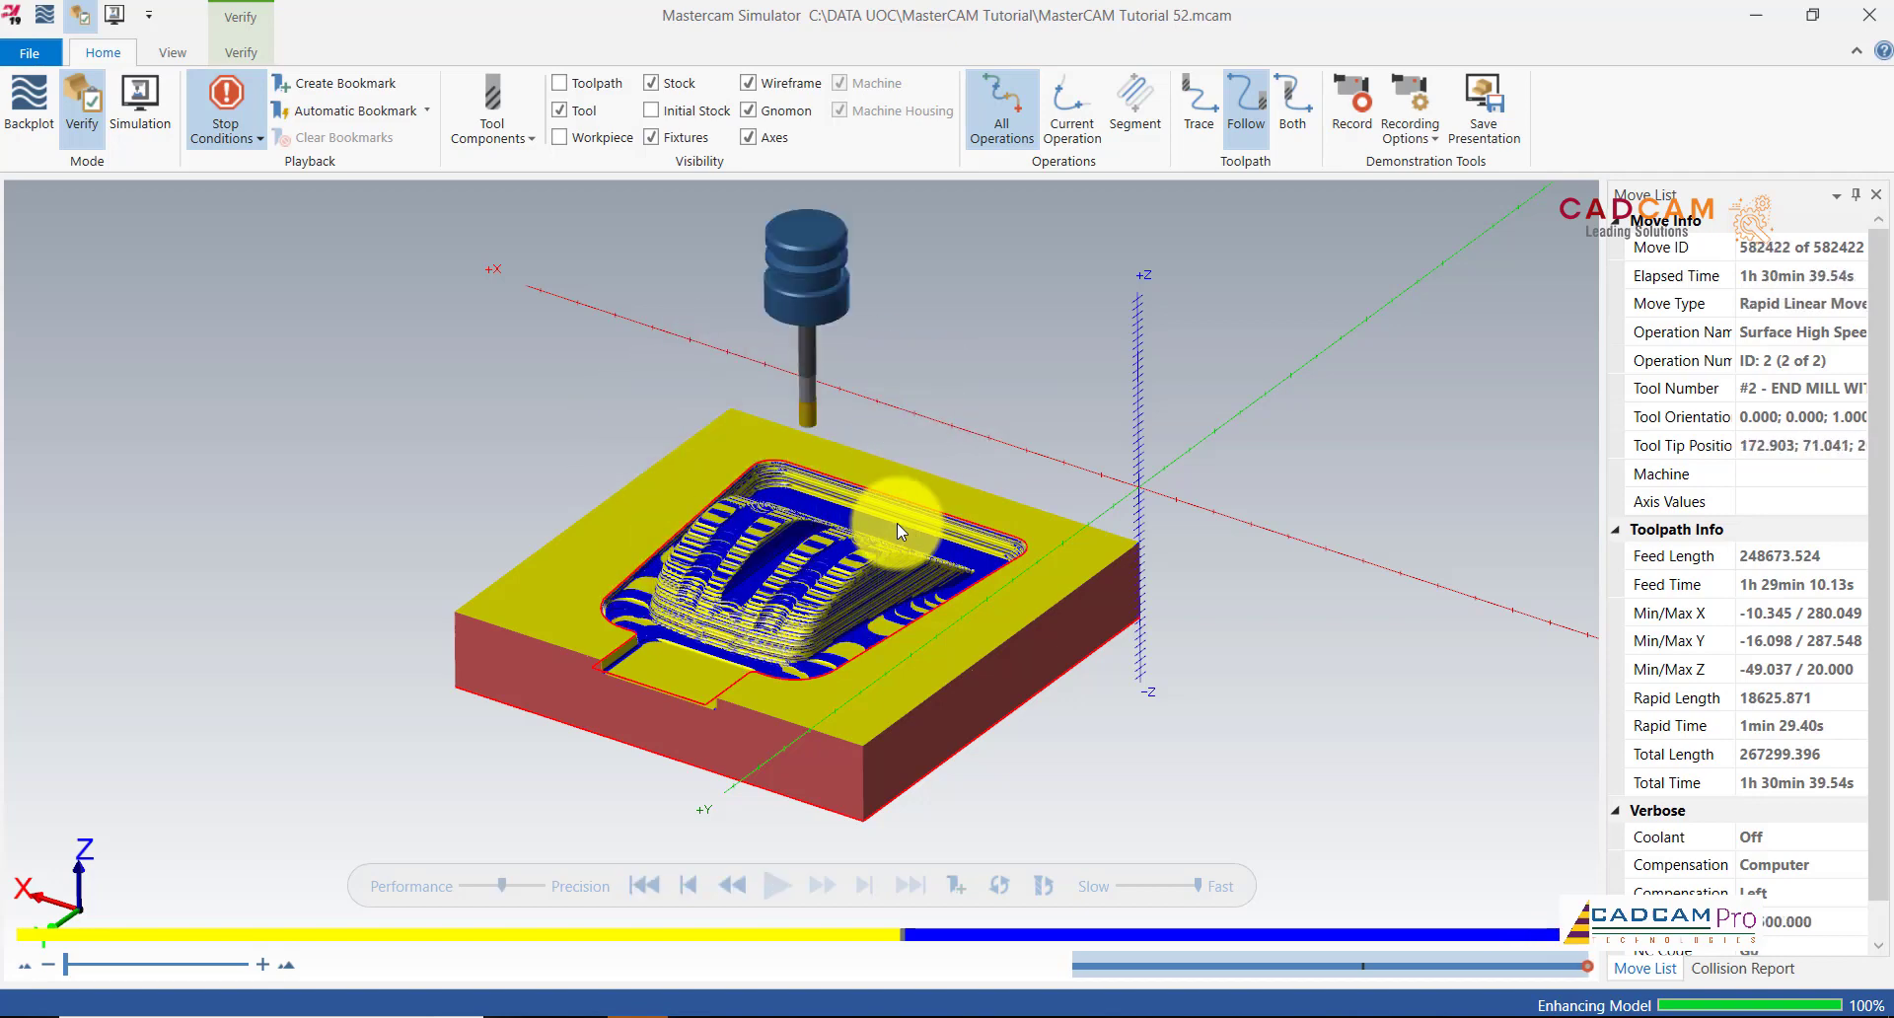
Step: Zoom and orbit around the finished pocket walls, then close Mastercam Simulator
scroll(931, 552, "up", 3)
middle_click_drag(924, 558, 862, 641)
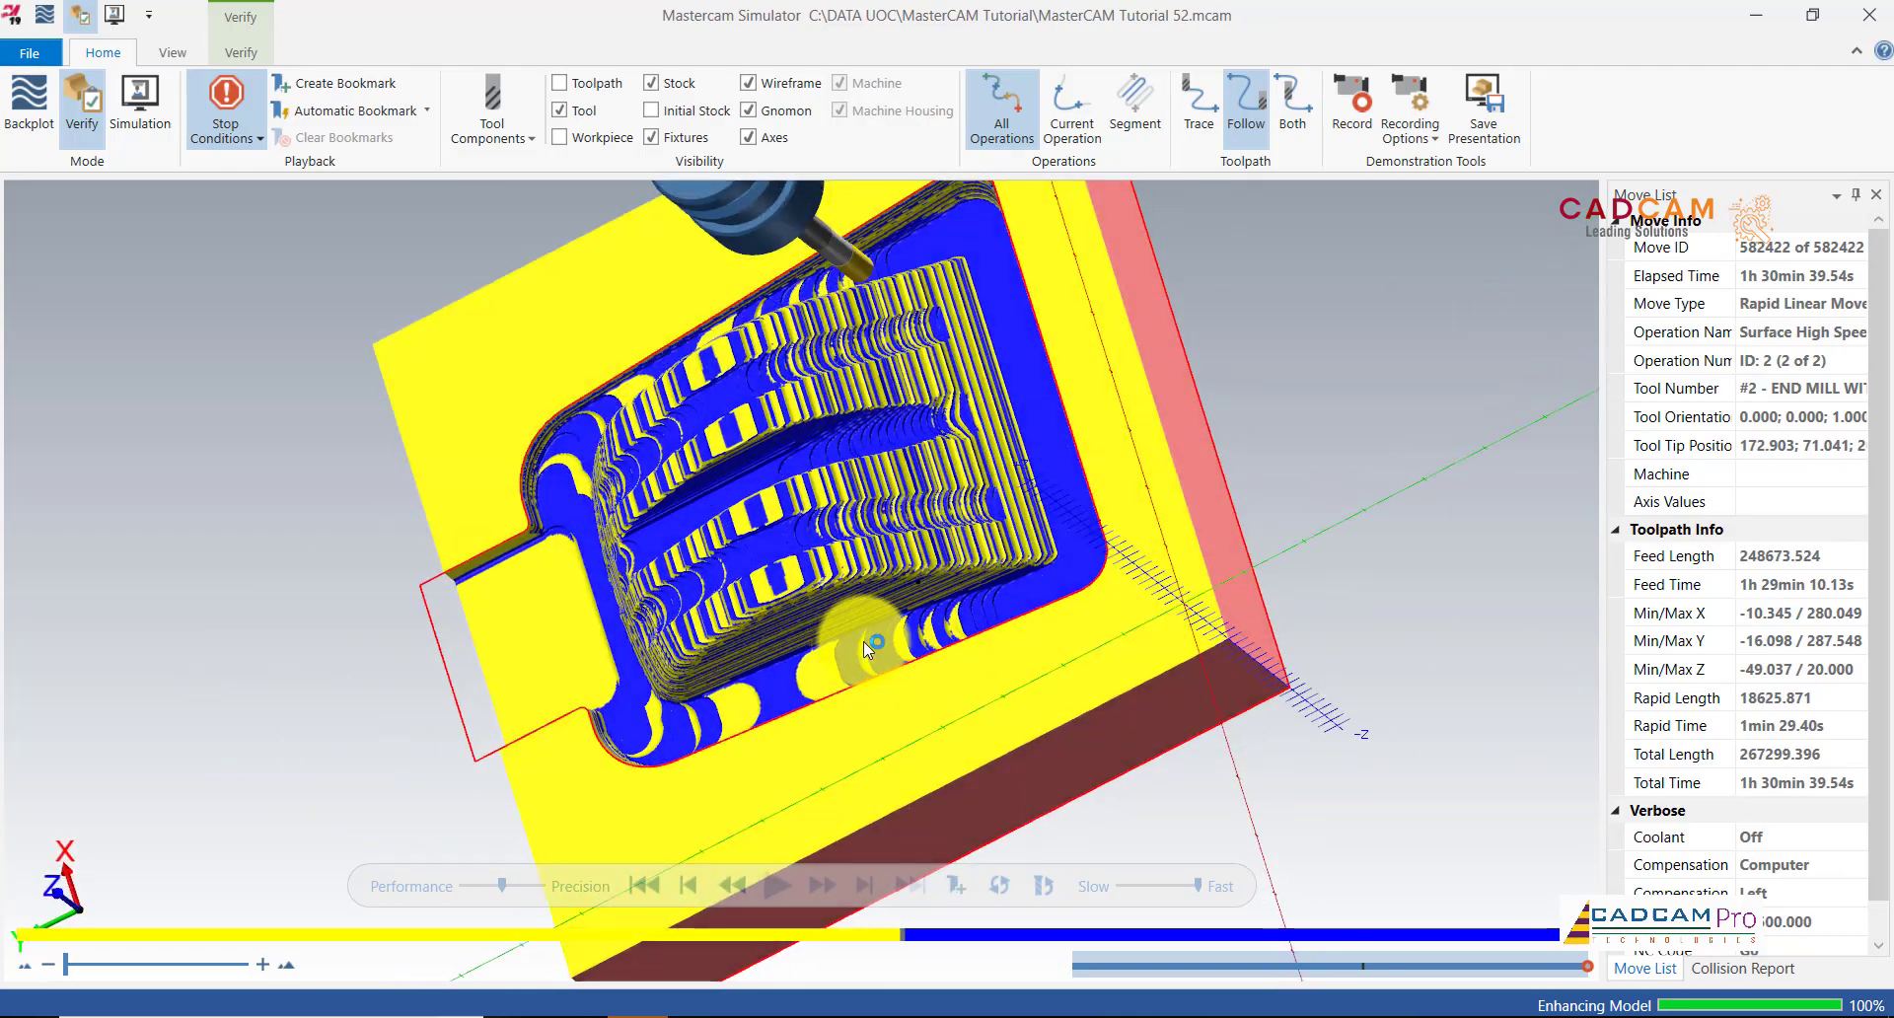
scroll(990, 400, "up", 5)
middle_click_drag(993, 506, 938, 412)
scroll(1057, 464, "down", 5)
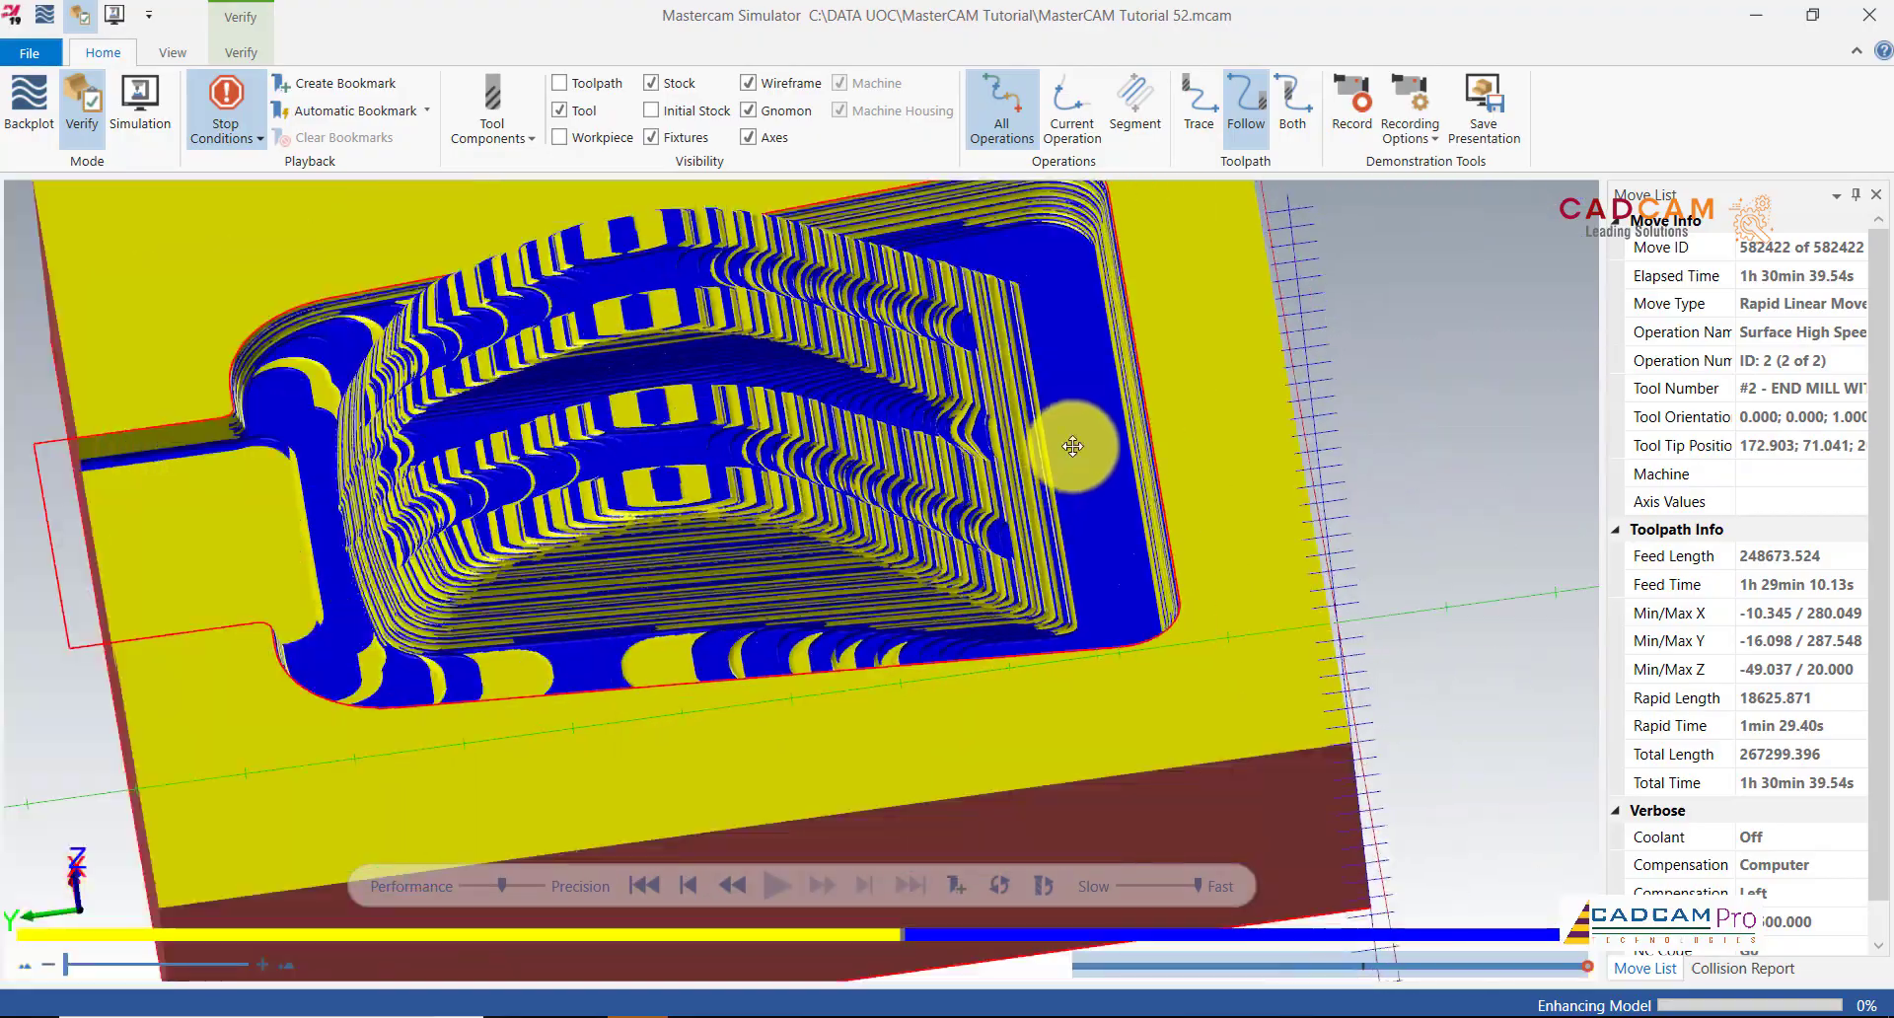
mouse_move(1097, 489)
middle_mouse_down()
mouse_move(1133, 527)
mouse_move(1107, 499)
mouse_move(1121, 480)
middle_mouse_up()
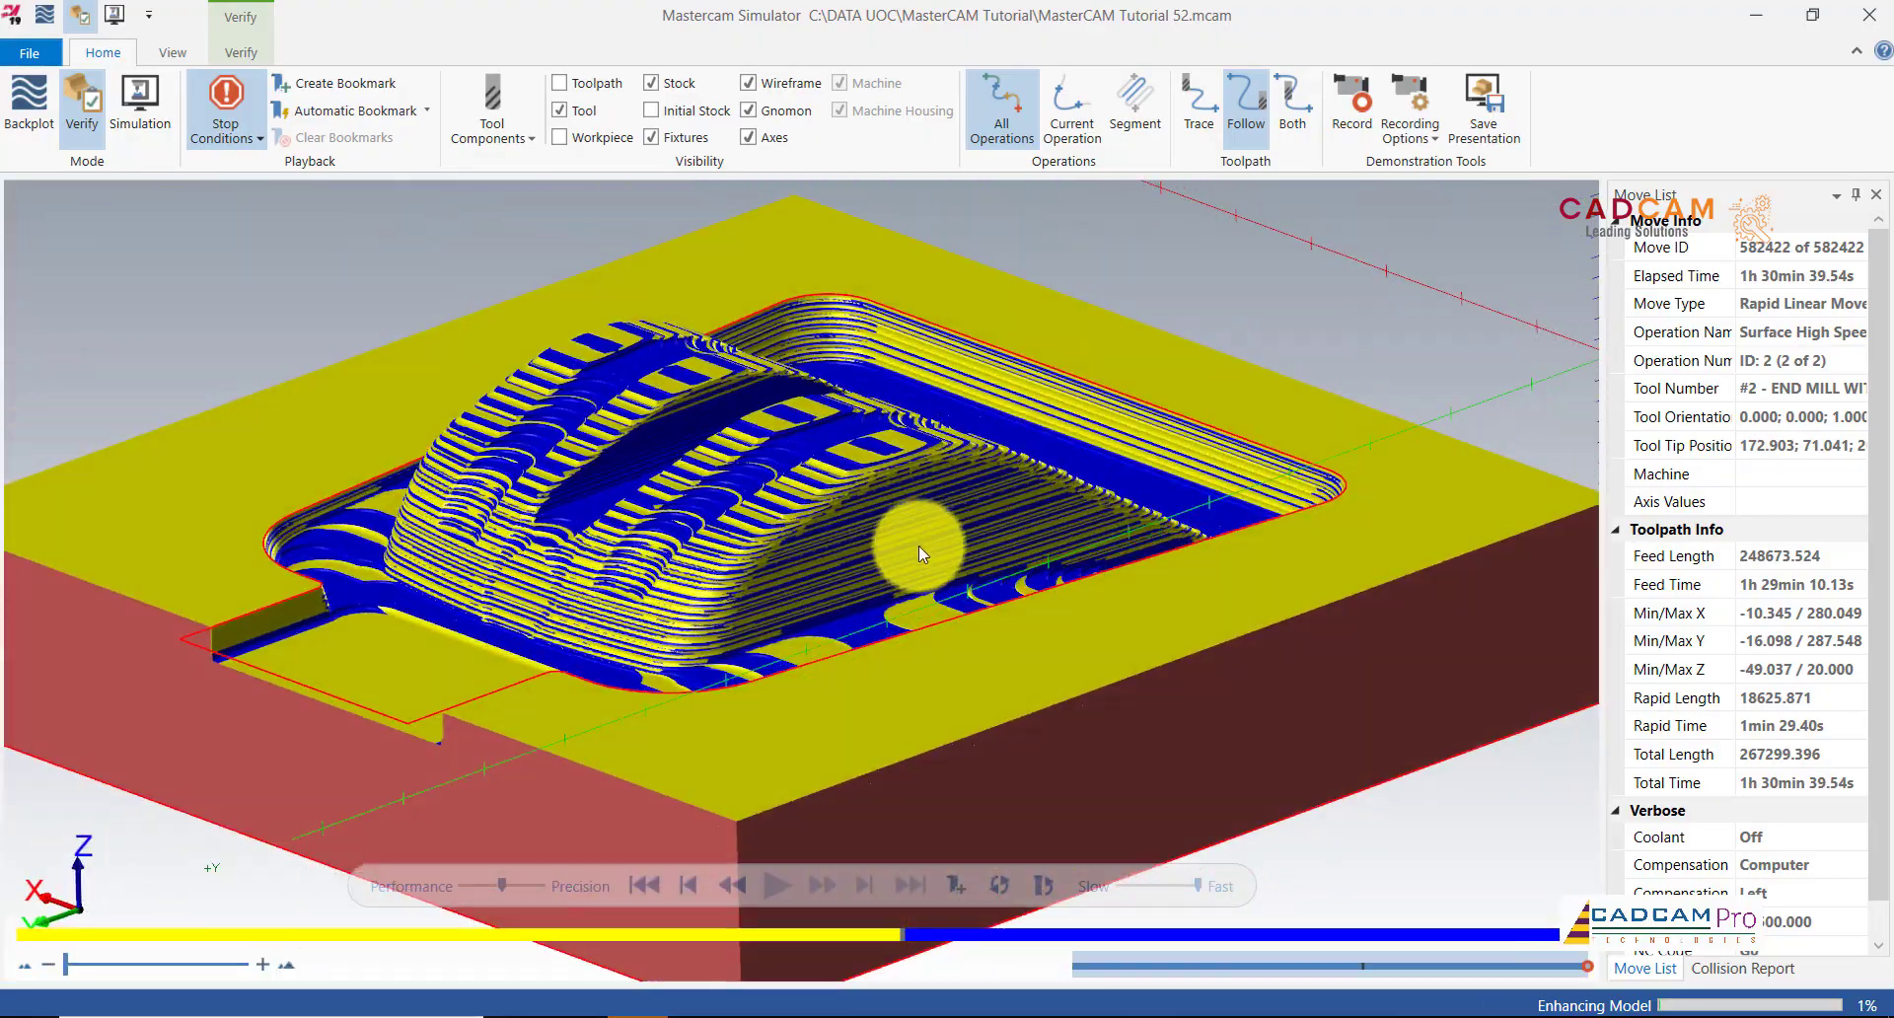
scroll(920, 547, "down", 4)
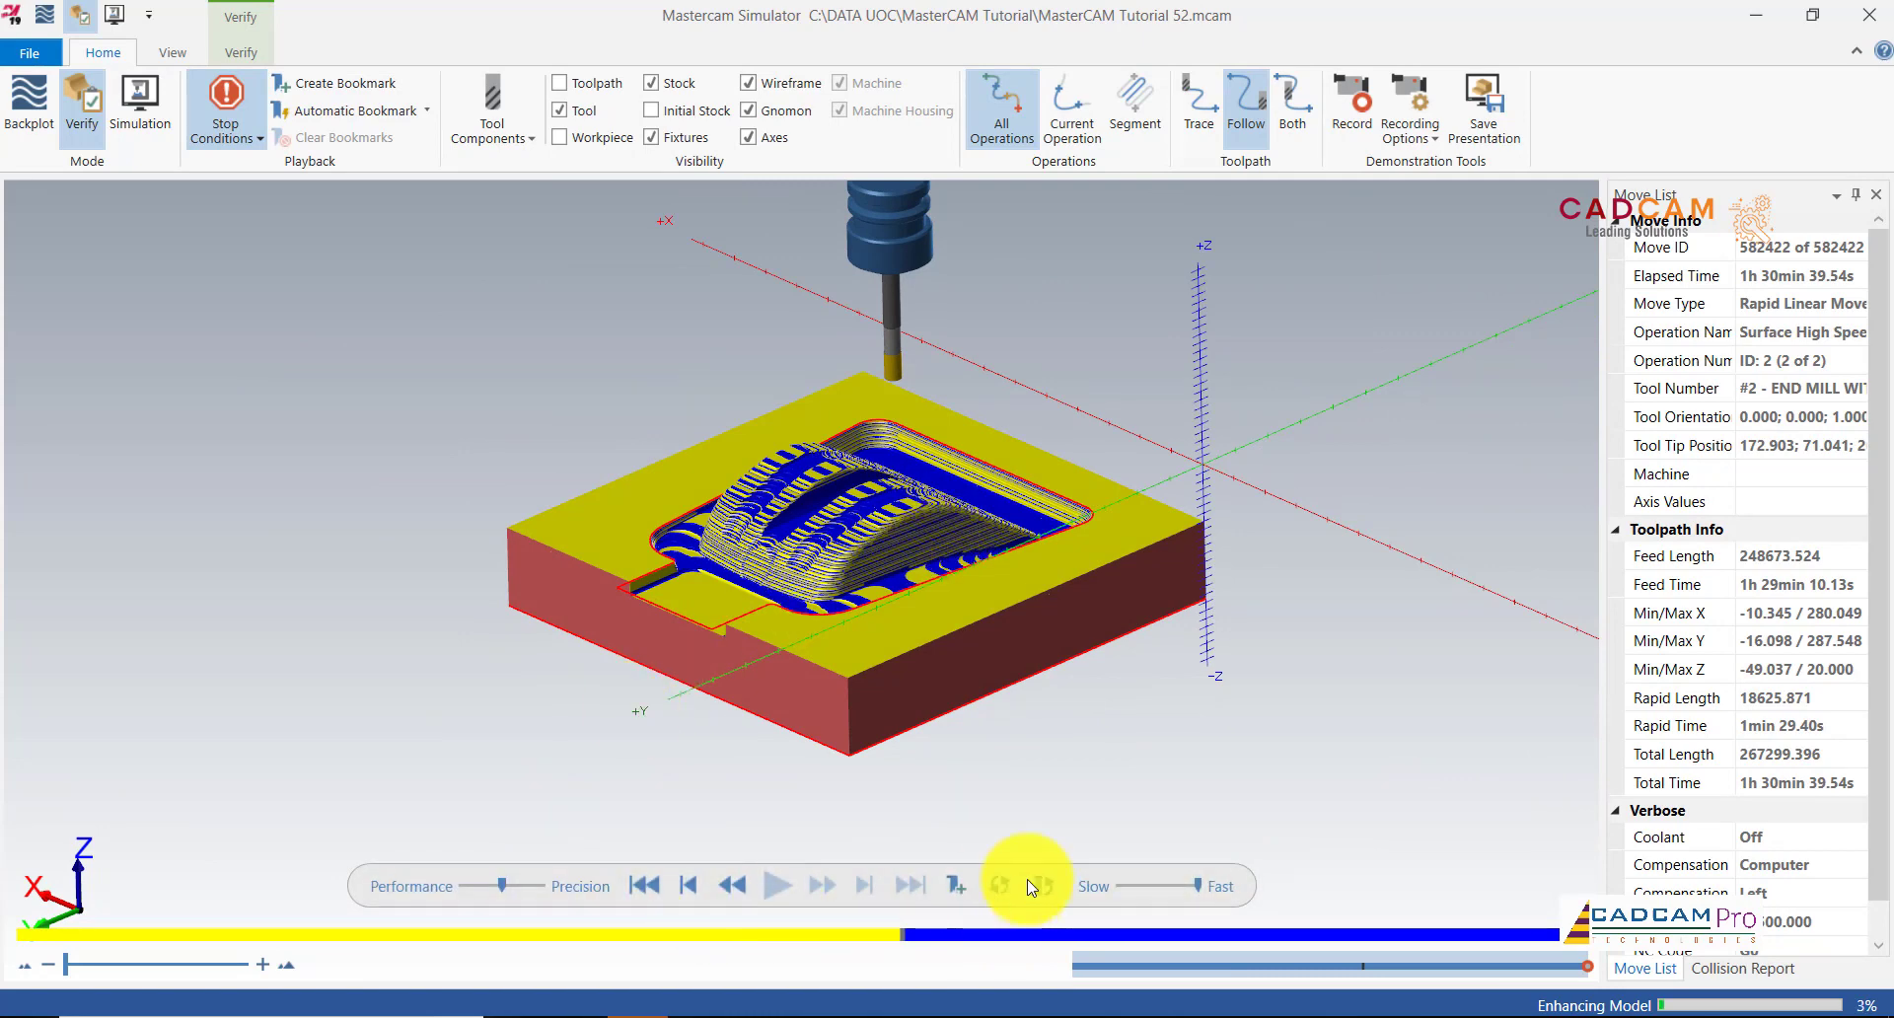
left_click(1867, 28)
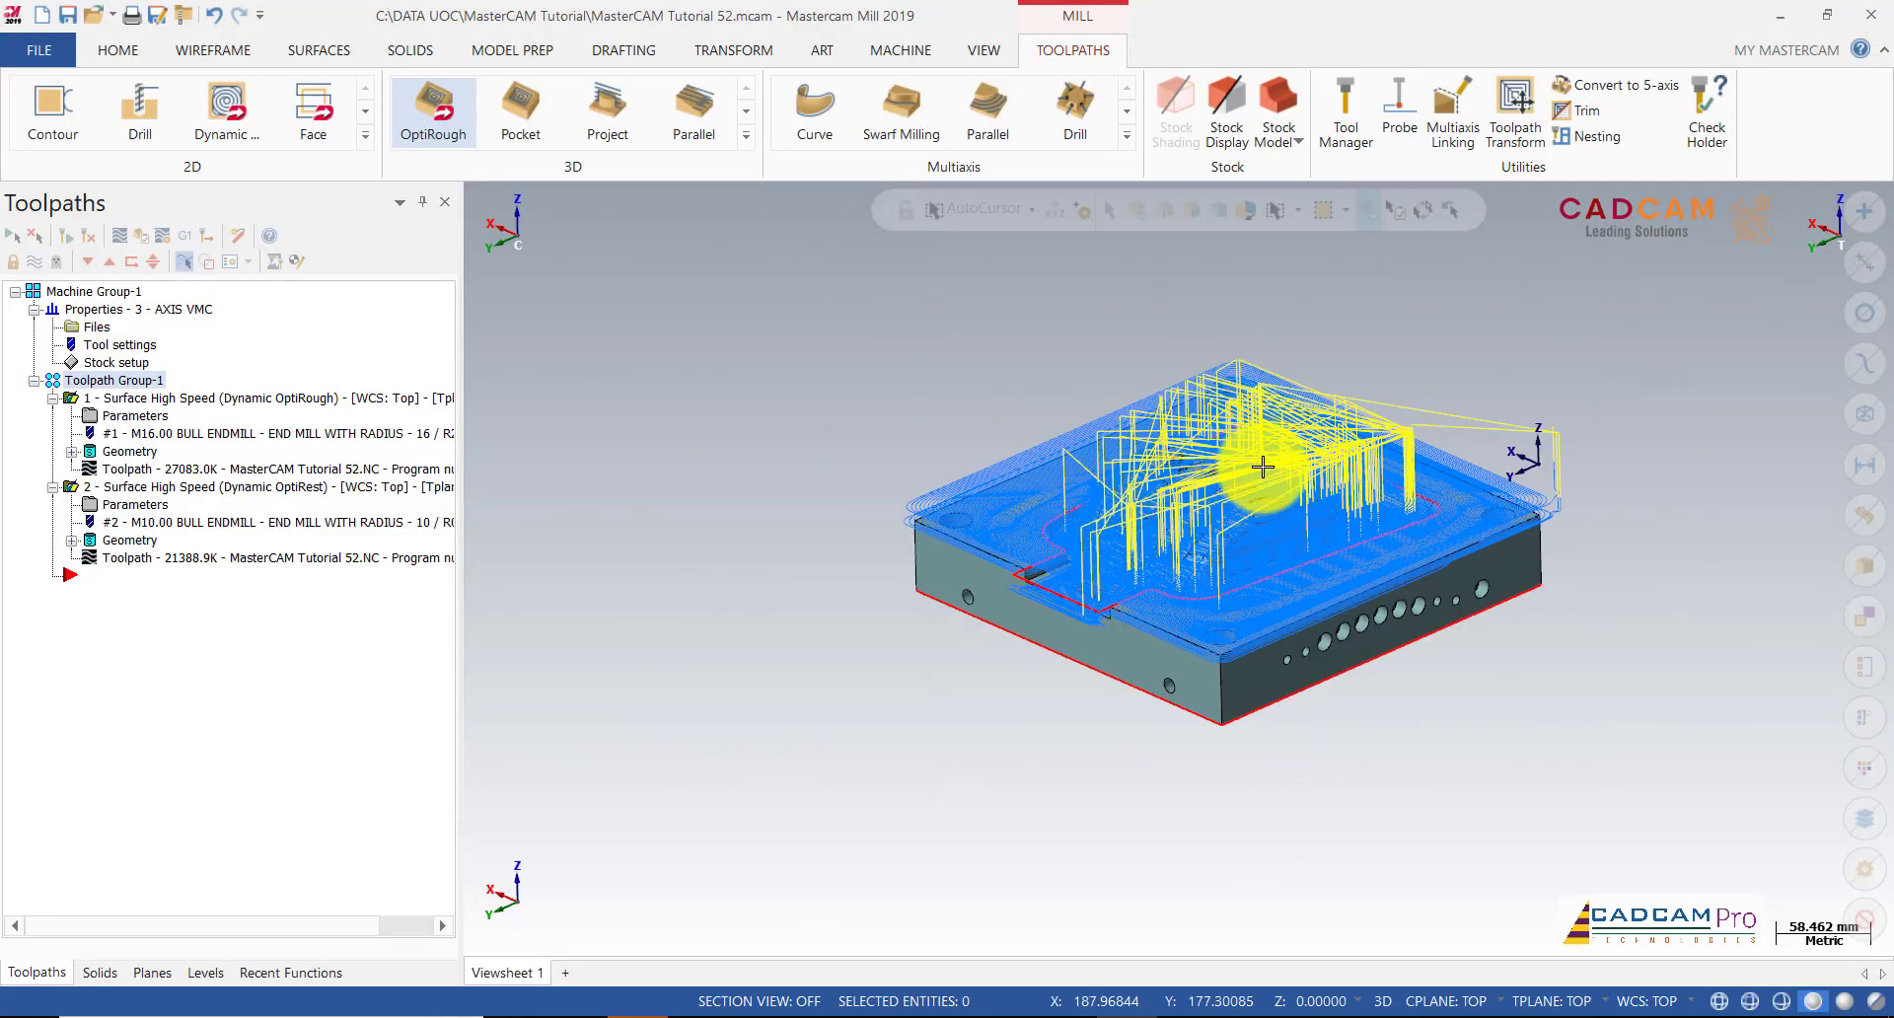
scroll(1283, 478, "up", 4)
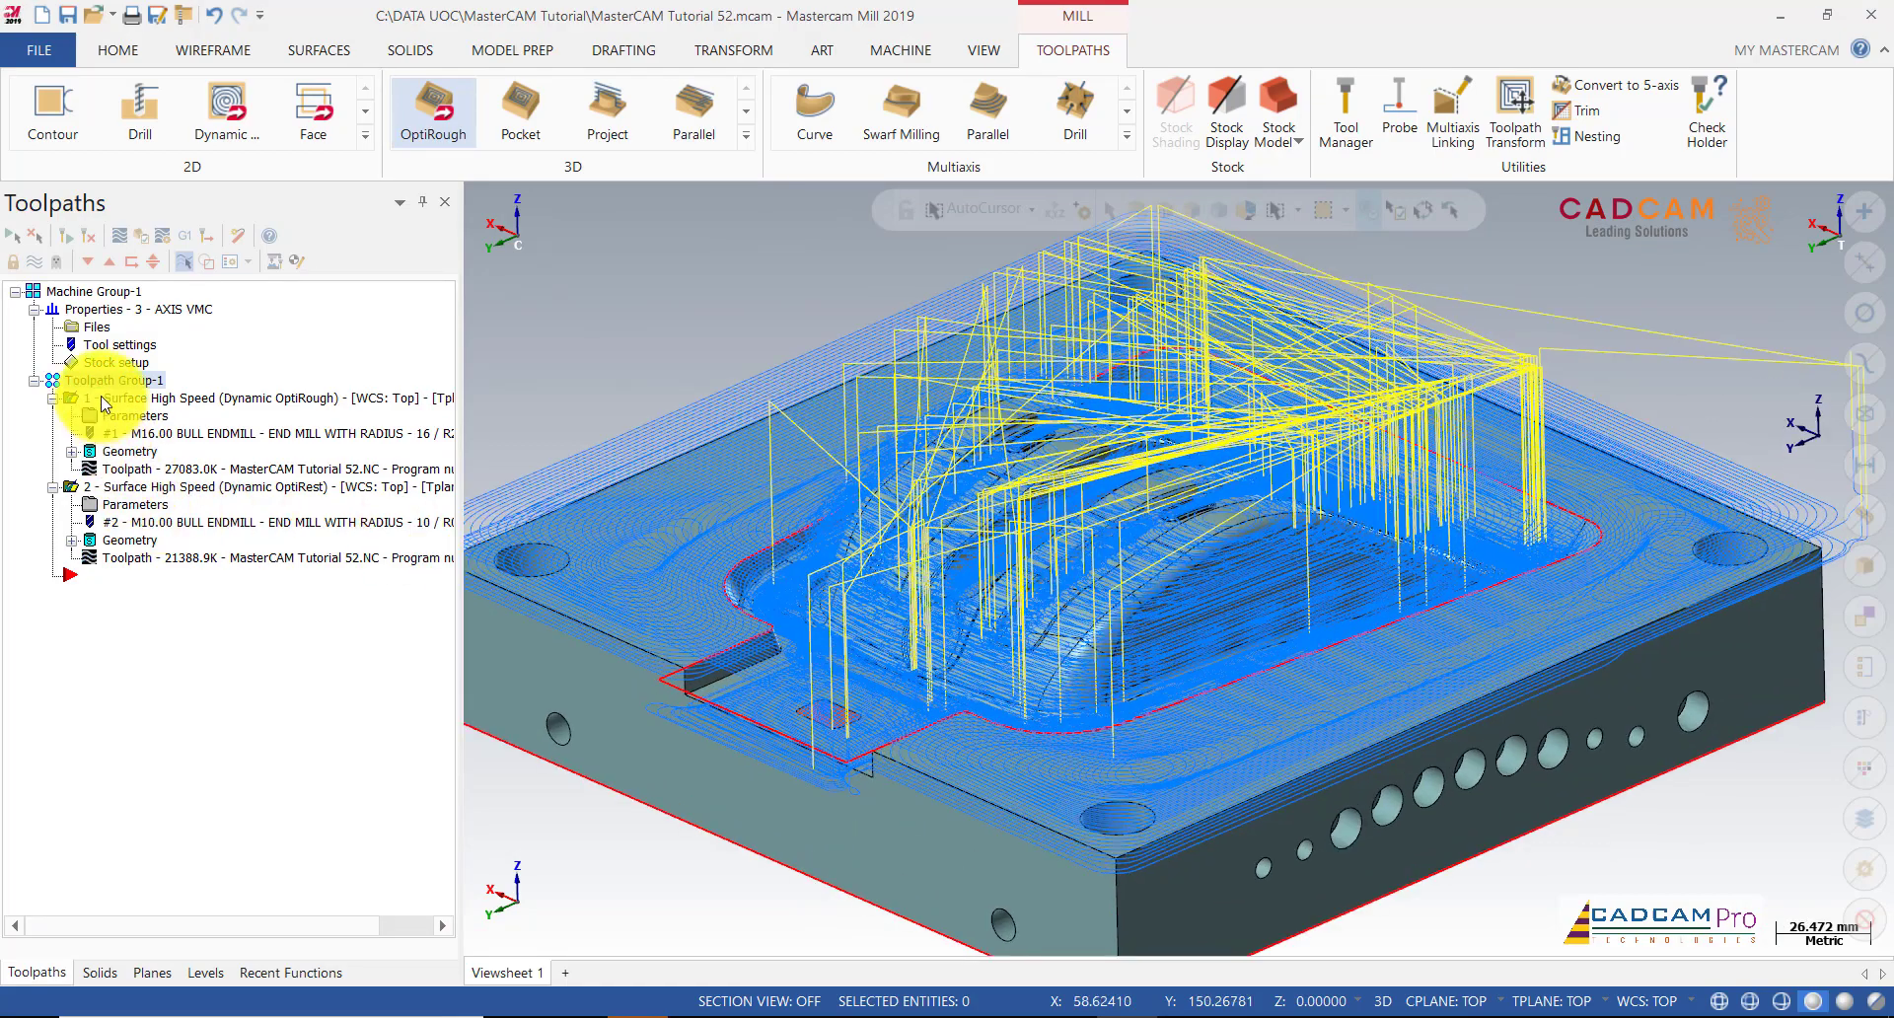
Step: Turn off toolpath display for the selected operations and orbit around the bare mold core
left_click(39, 266)
middle_click_drag(1286, 498, 1398, 317)
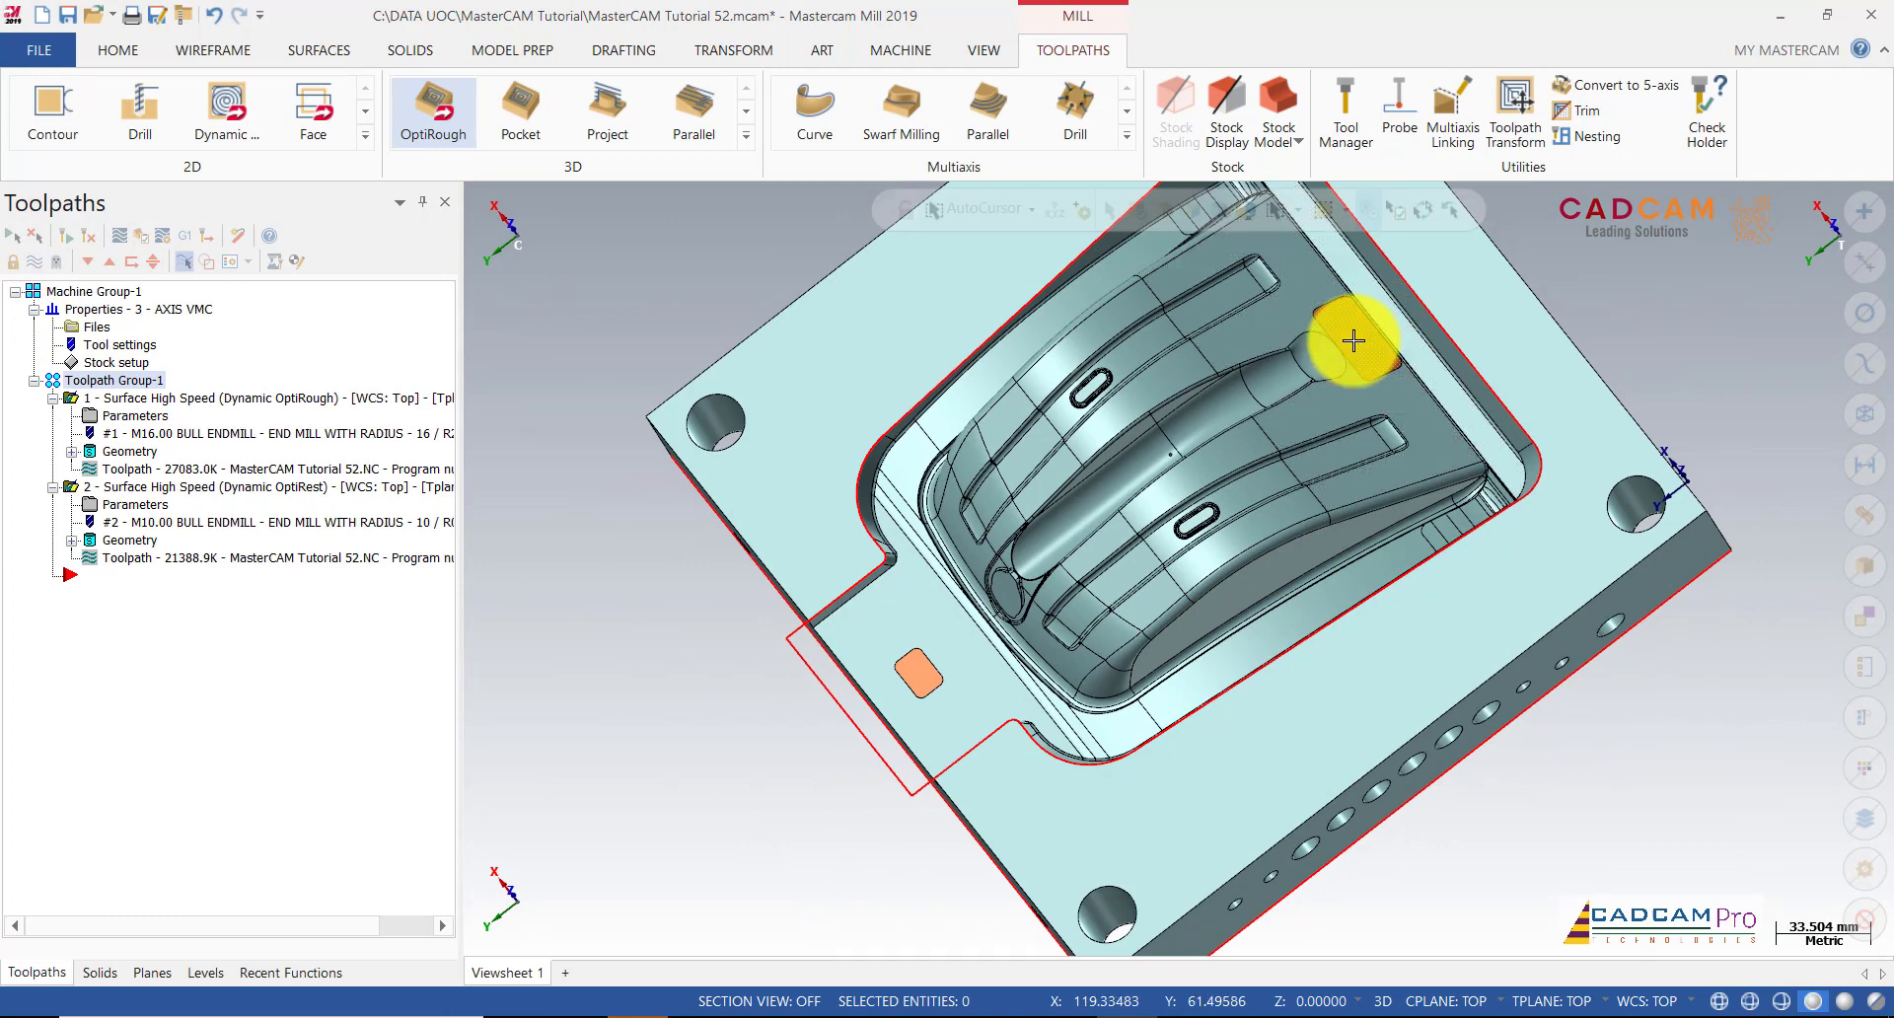
middle_click_drag(1234, 647, 1514, 545)
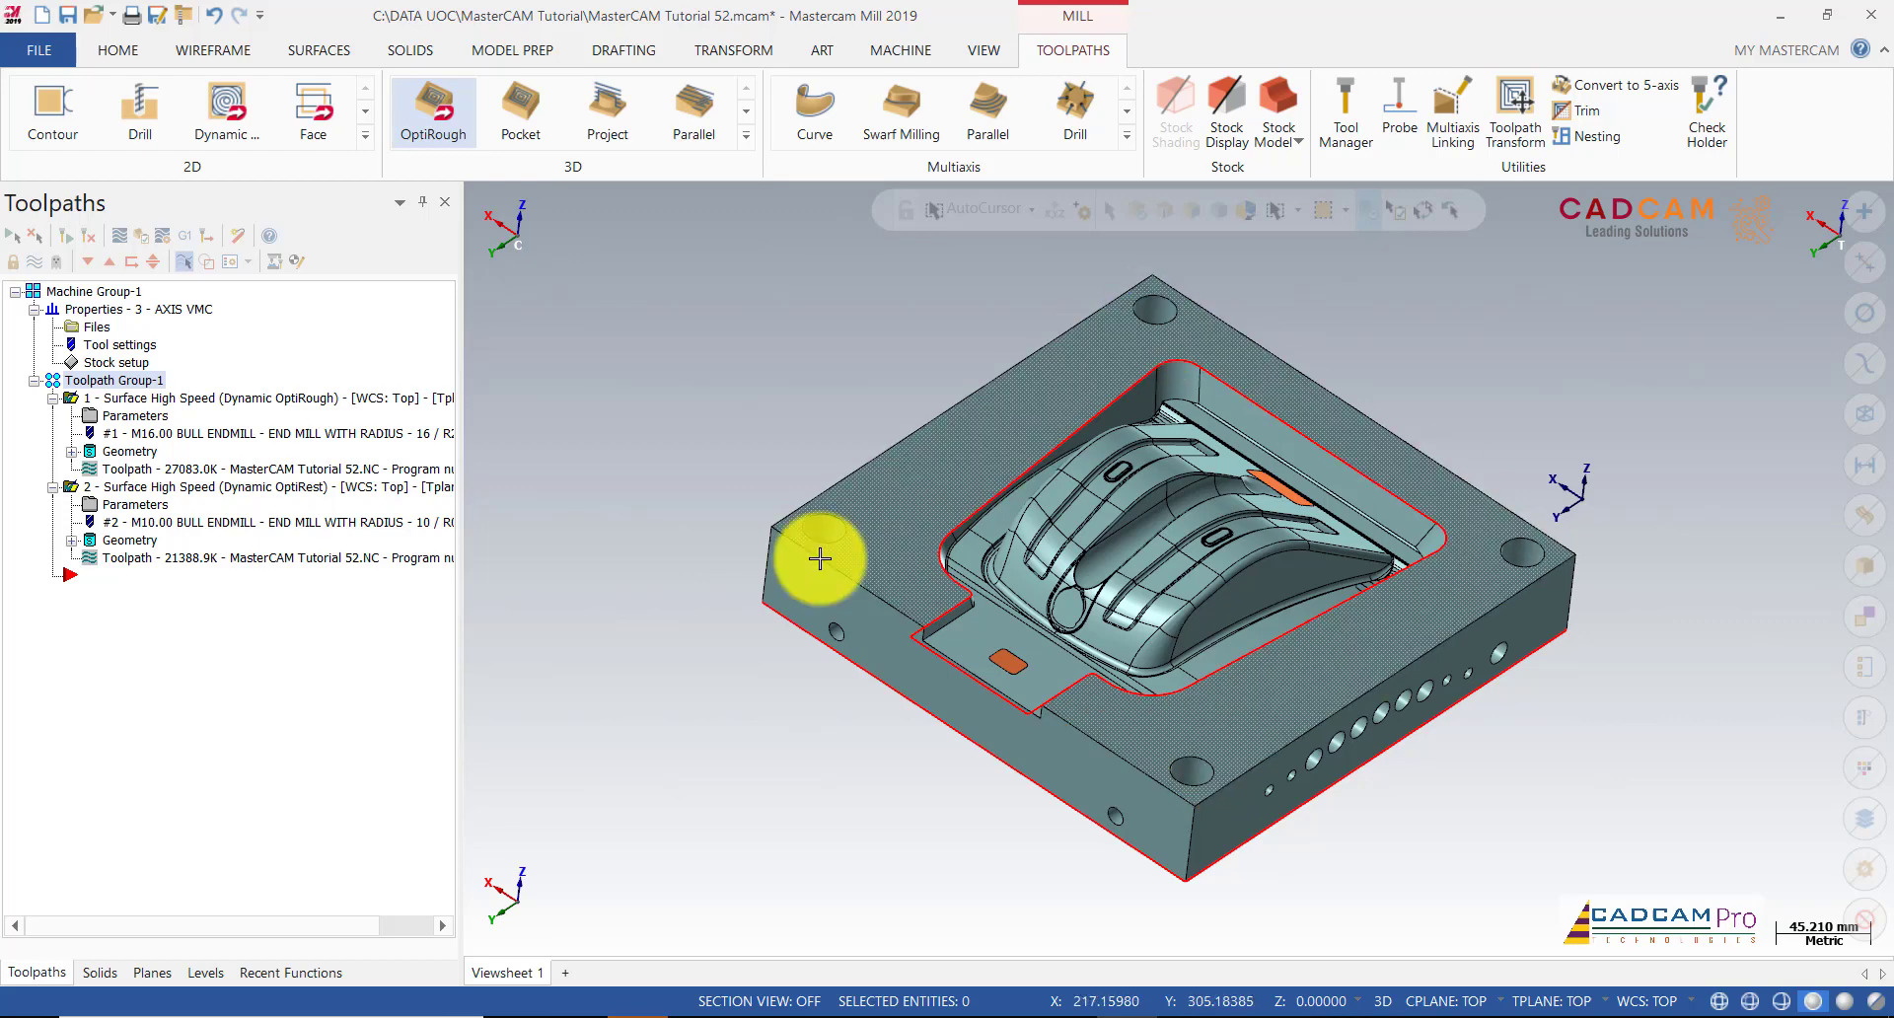
middle_click_drag(1167, 716, 1150, 477)
scroll(925, 346, "down", 1)
middle_click_drag(880, 371, 870, 371)
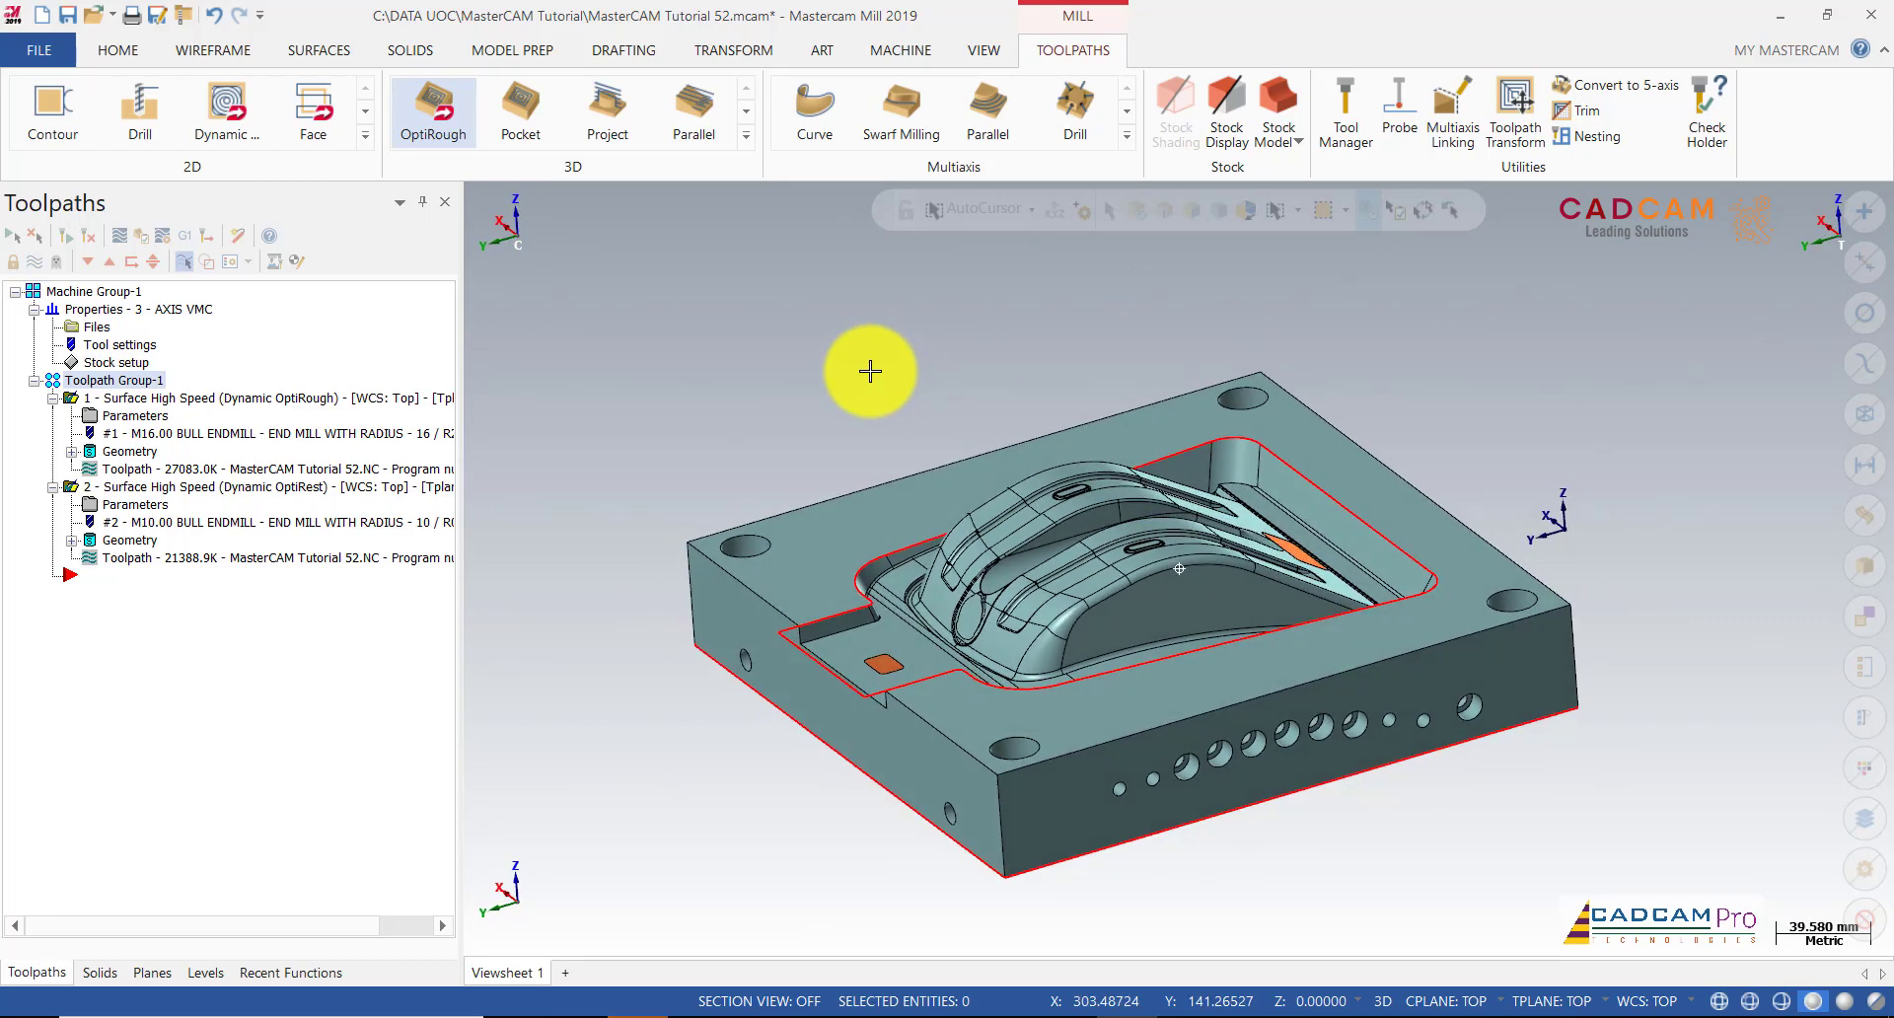